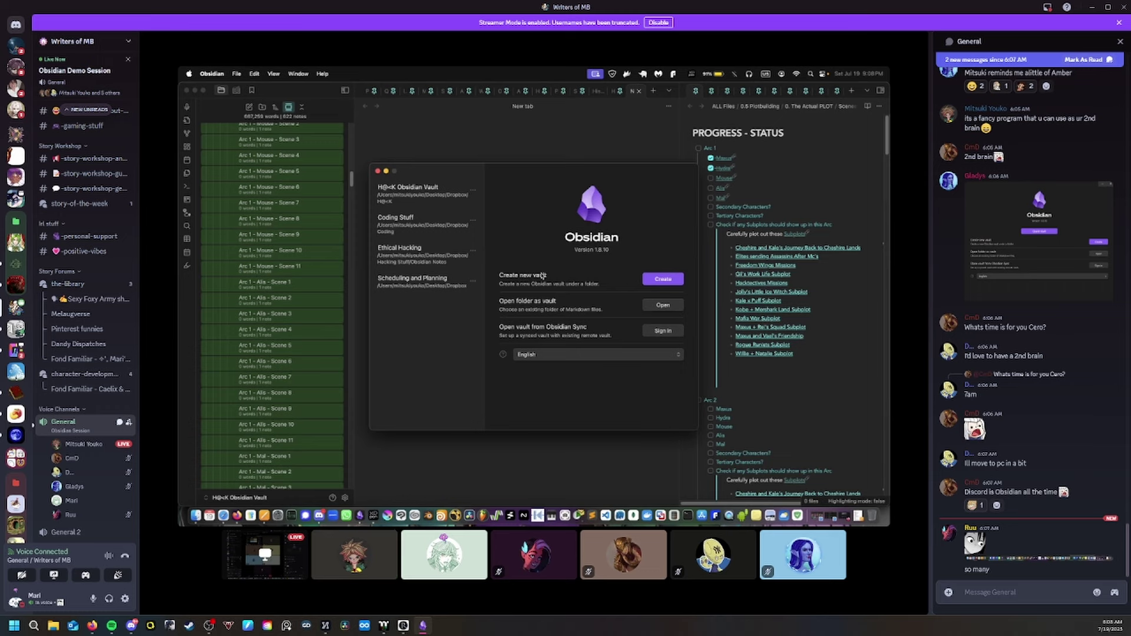
- Add to the first two emoji reactions on the Amber comparison message and enlarge the shared Obsidian start-screen image
scroll(1006, 221, "up", 3)
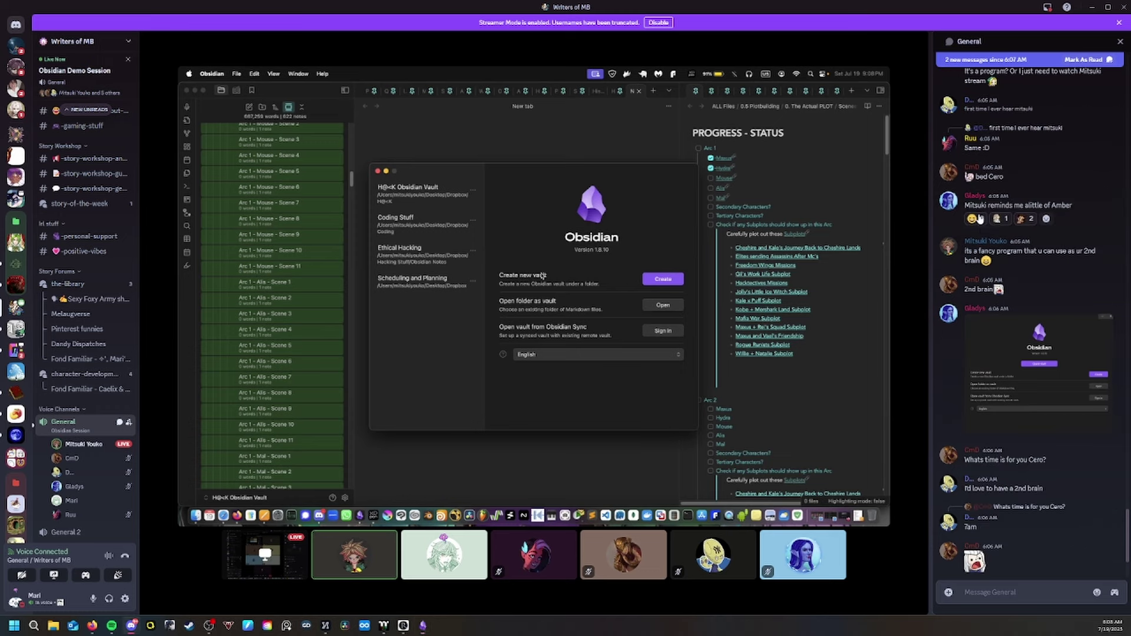
left_click(1006, 219)
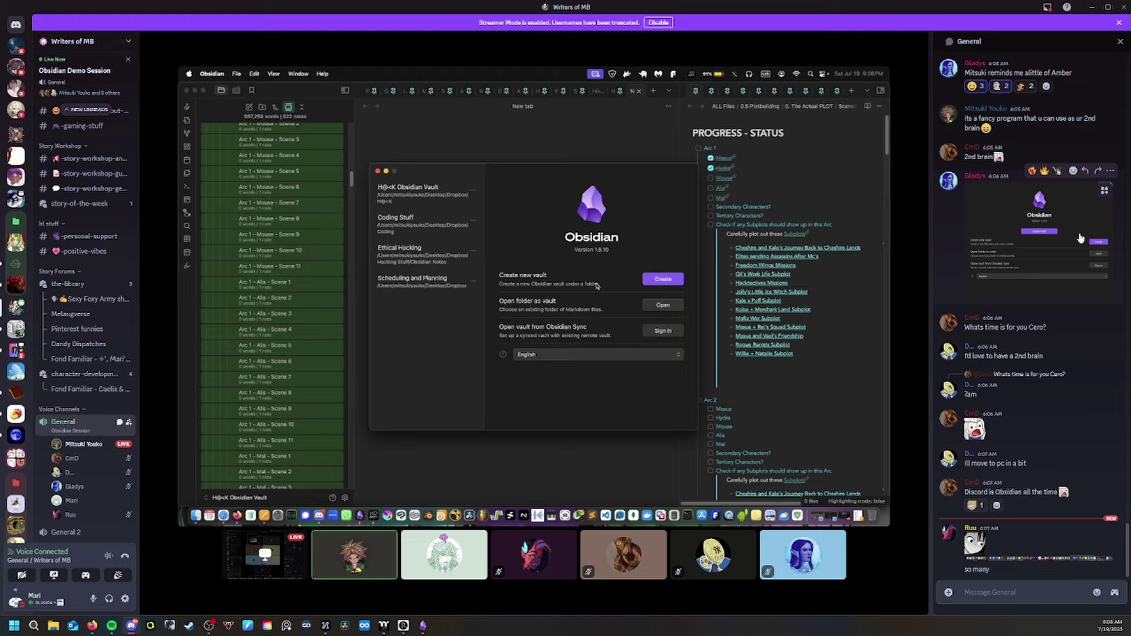
left_click(1080, 237)
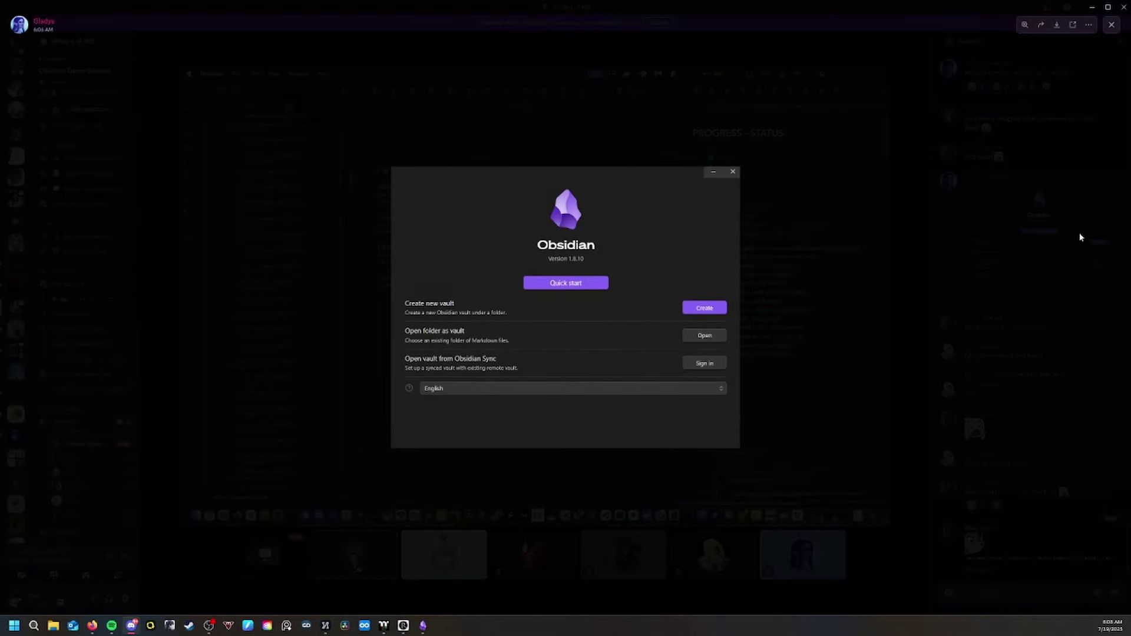
left_click(1081, 235)
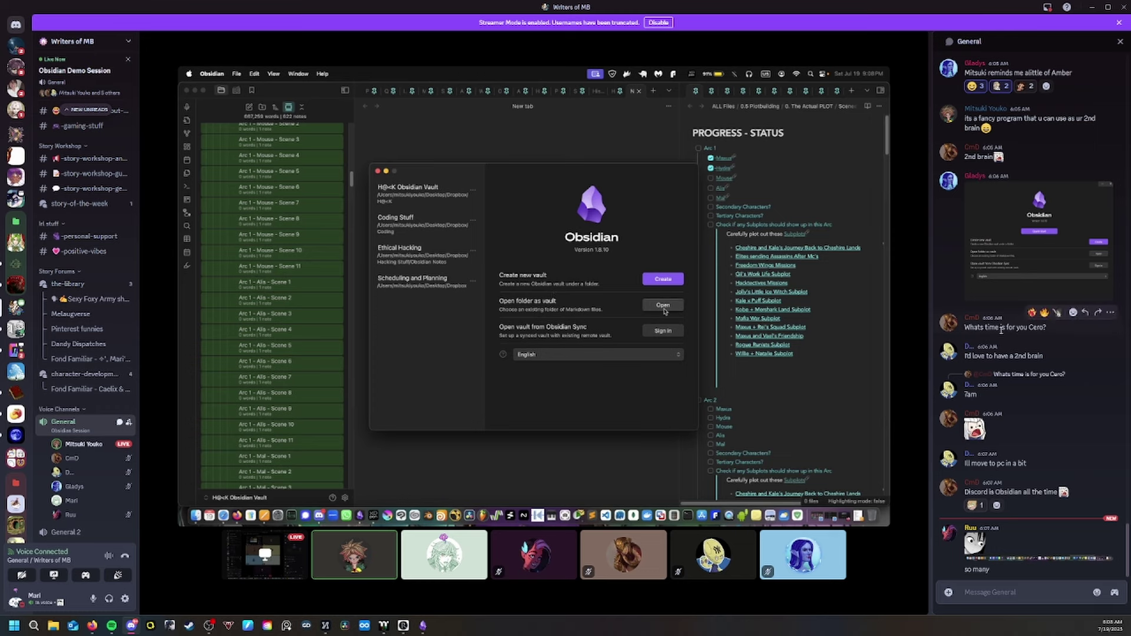
- Mute the microphone in the voice call and hide the participant tiles so the shared screen is larger
left_click(452, 597)
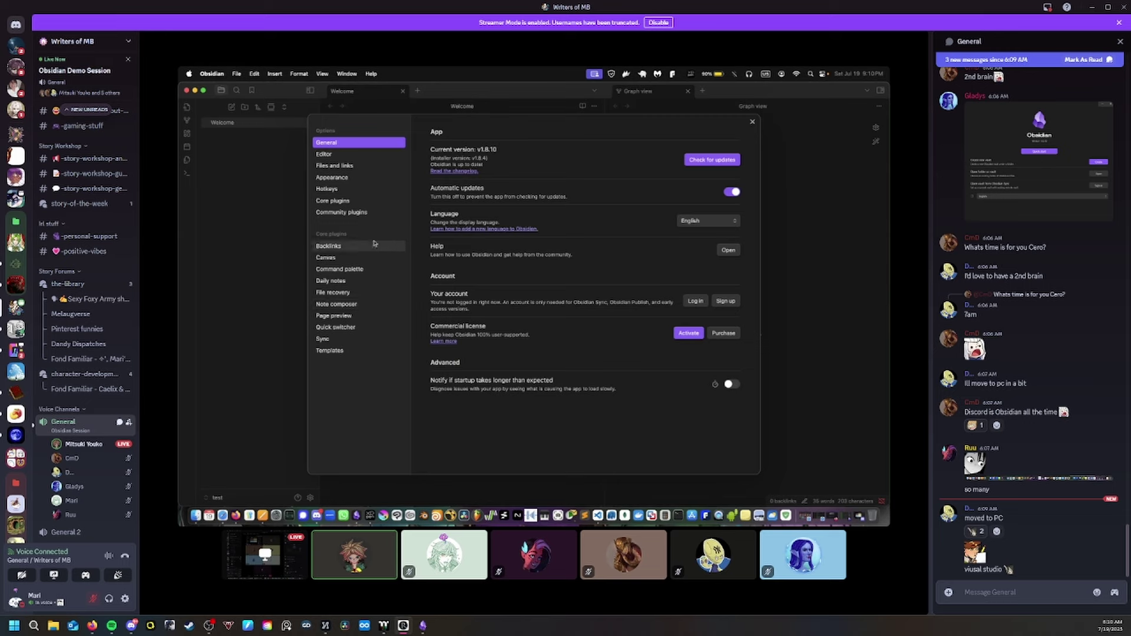
mouse_move(866, 84)
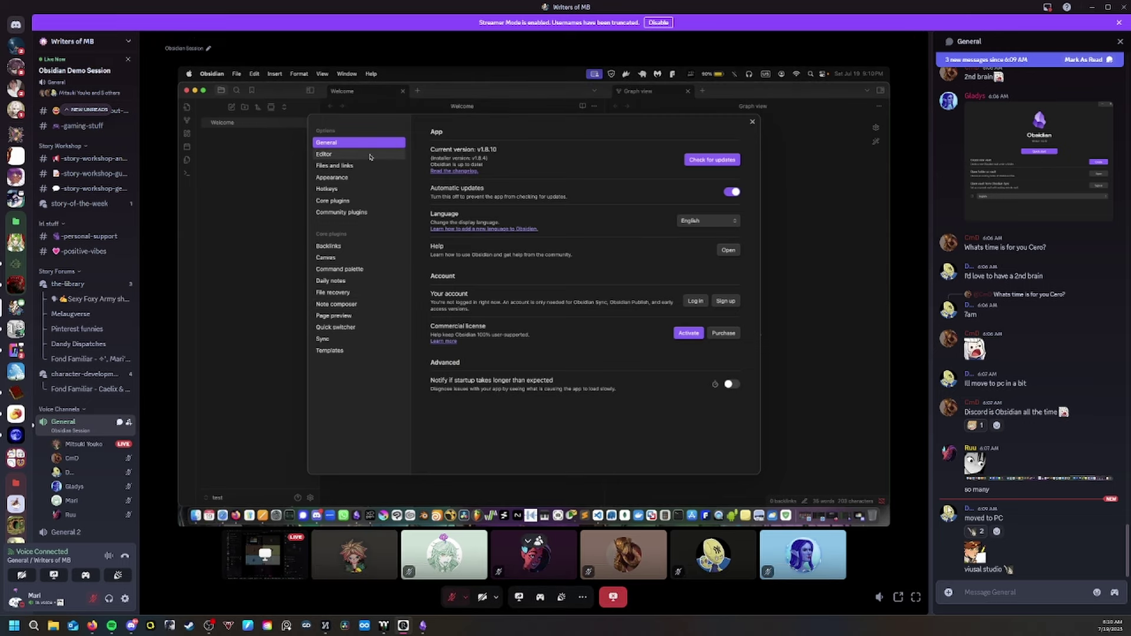
mouse_move(700, 375)
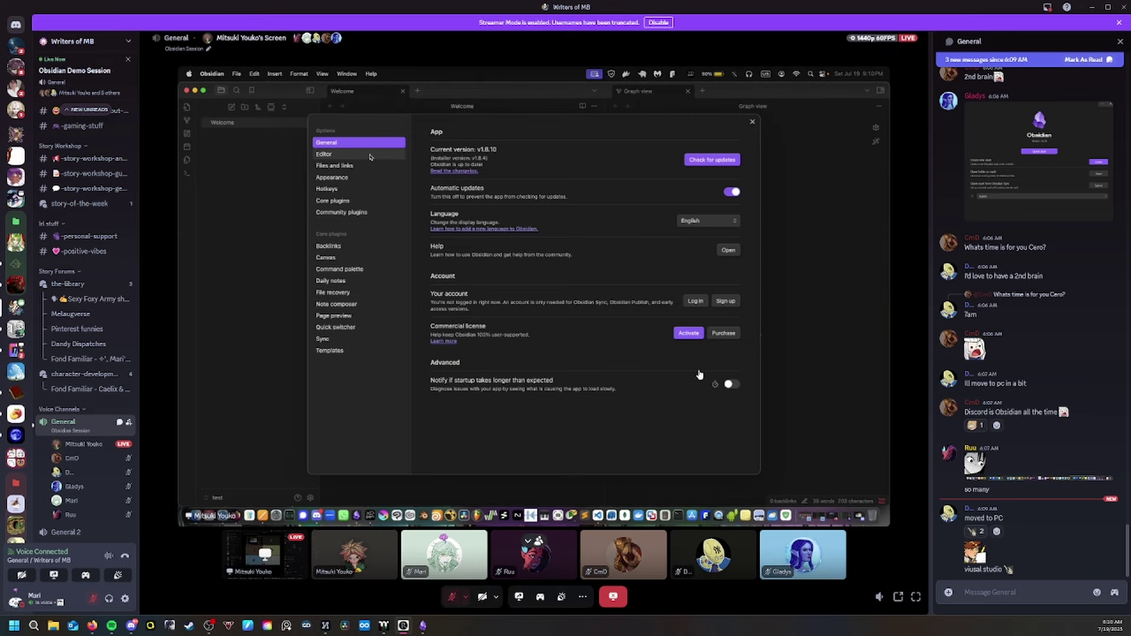
left_click(526, 545)
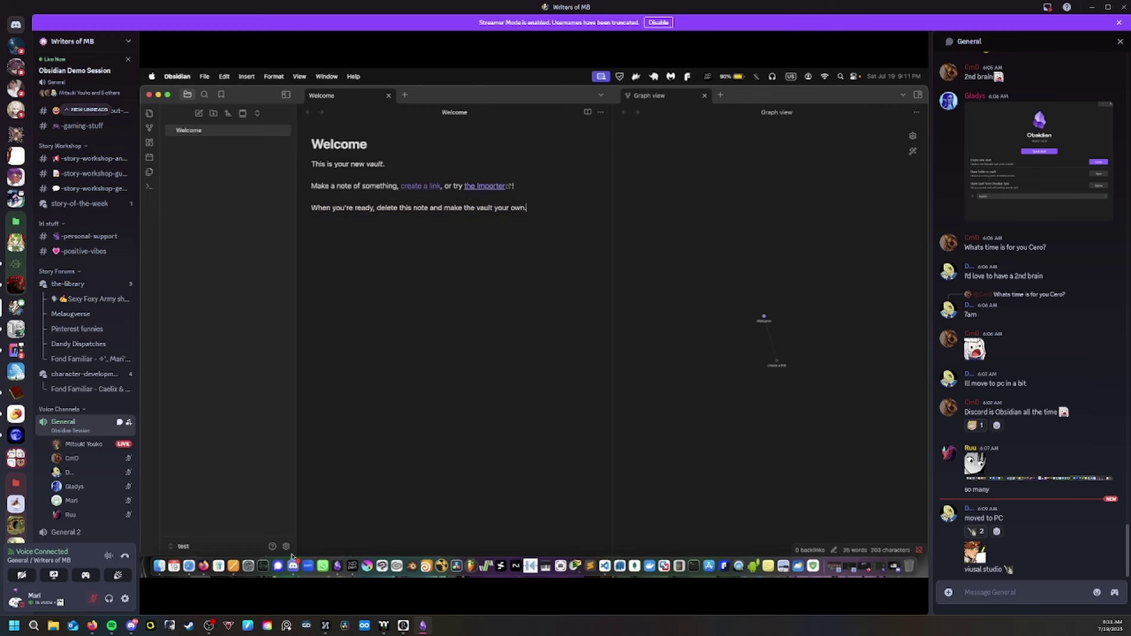
- Review the test vault's Editor settings and its Files and links settings
scroll(642, 254, "down", 10)
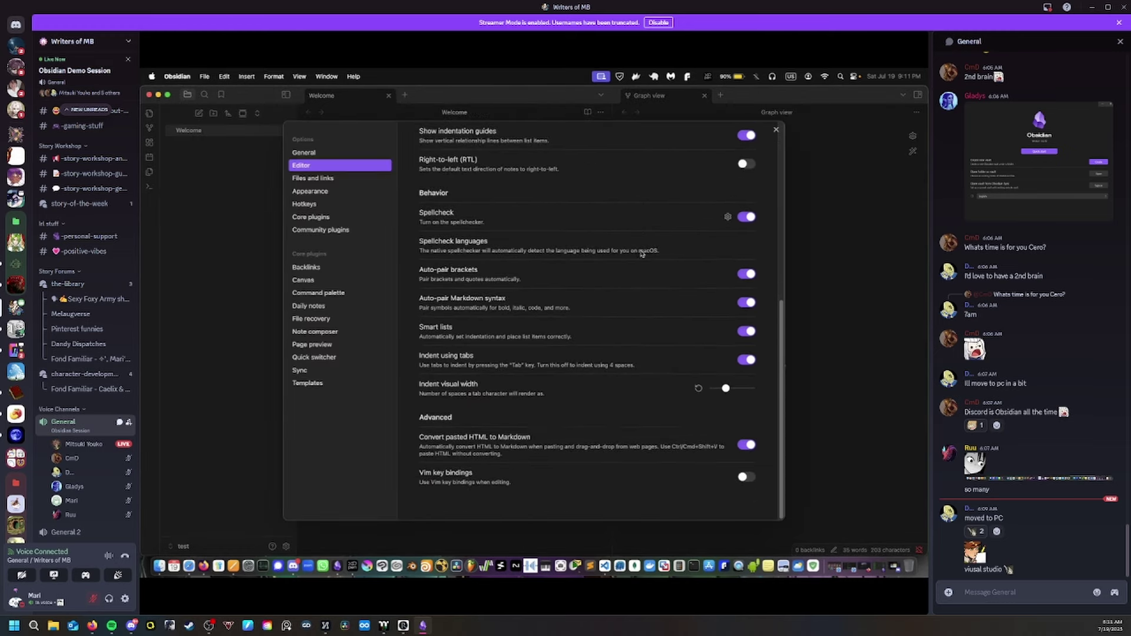
left_click(345, 178)
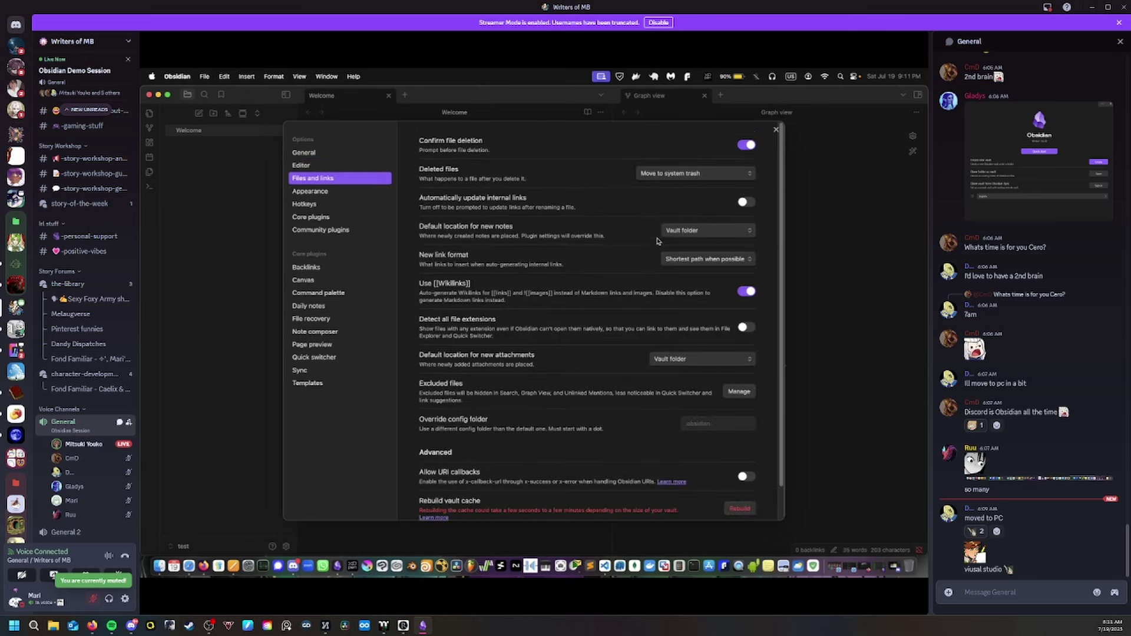
left_click(775, 130)
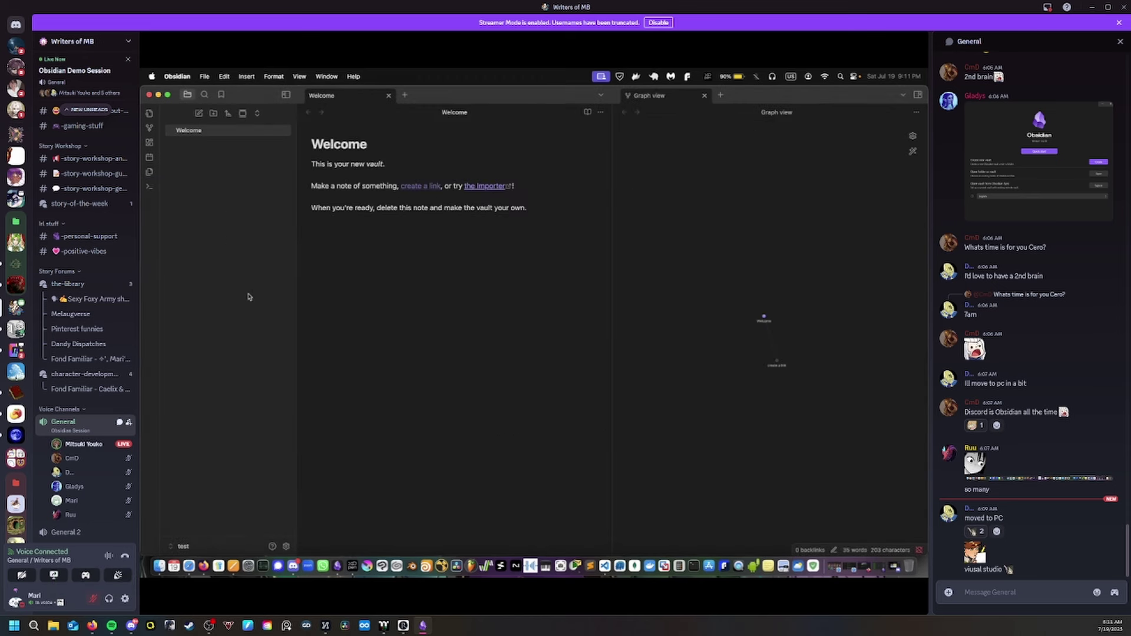
- Uncover the desktop and embed the green character screenshot from it at the end of the Welcome note
left_click_drag(927, 87, 736, 88)
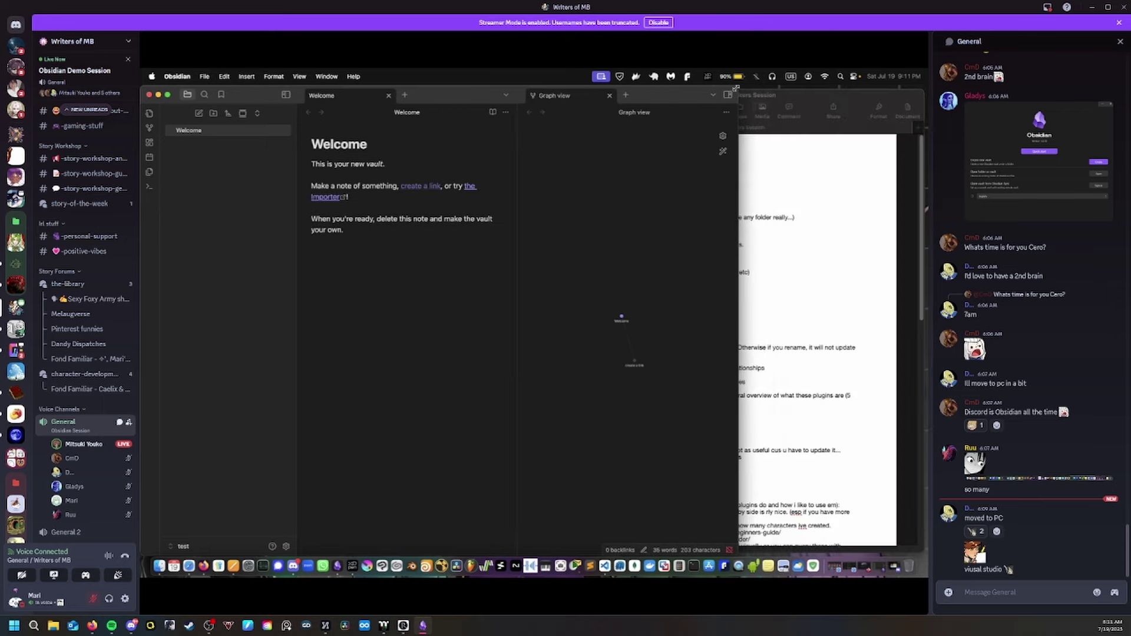
left_click(792, 104)
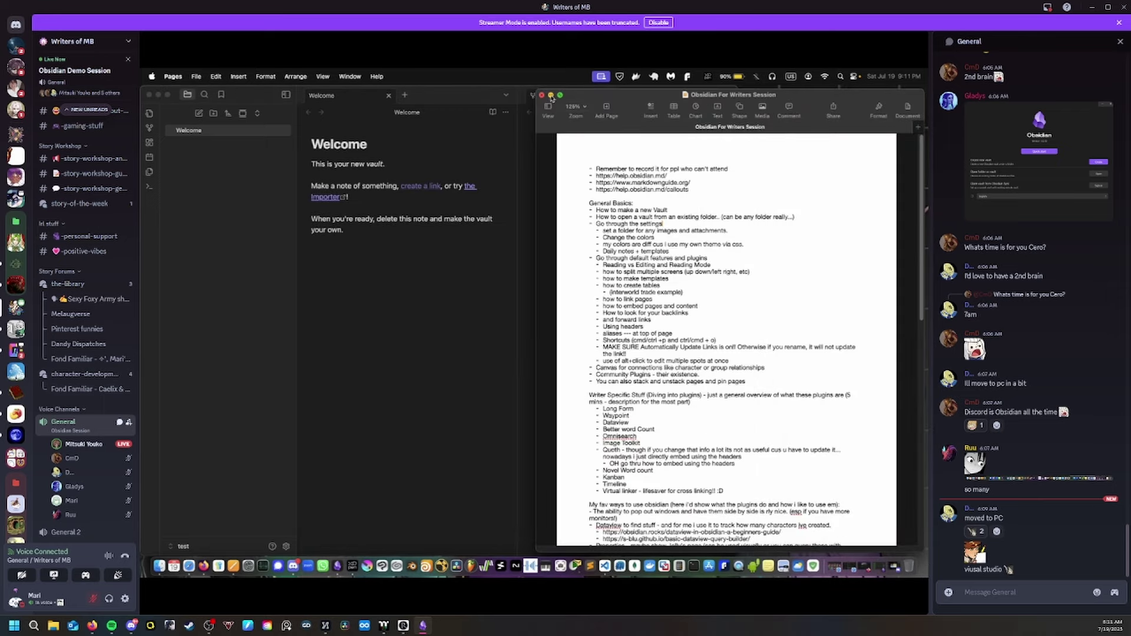
left_click(551, 95)
left_click_drag(787, 156, 389, 280)
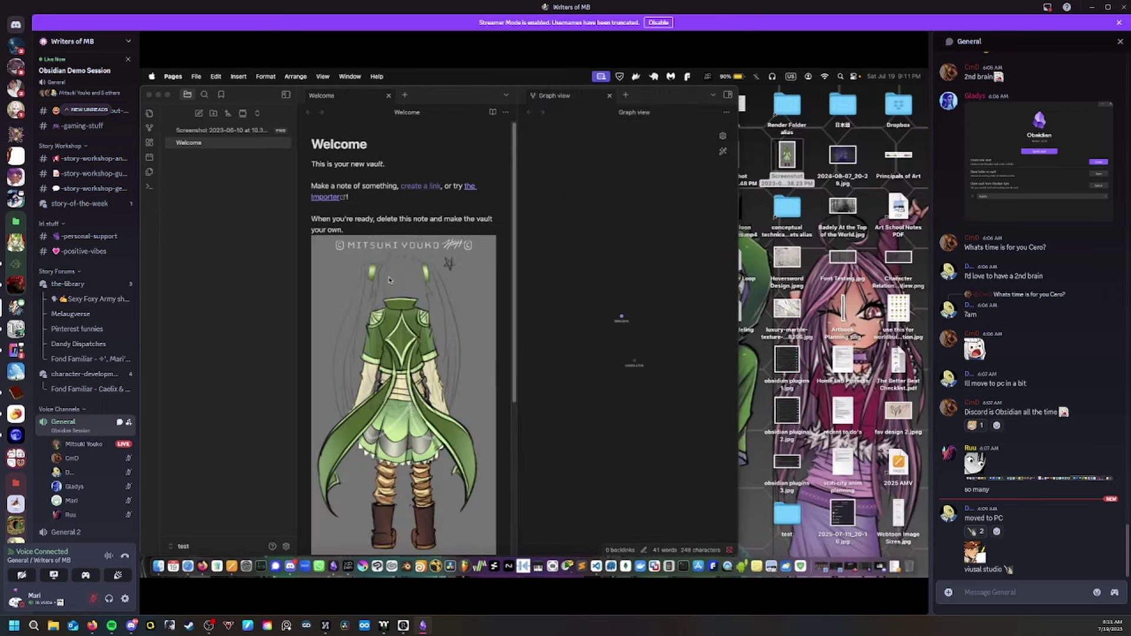
- Create a folder named z.images in the test vault and move the imported screenshot into it
left_click(234, 131)
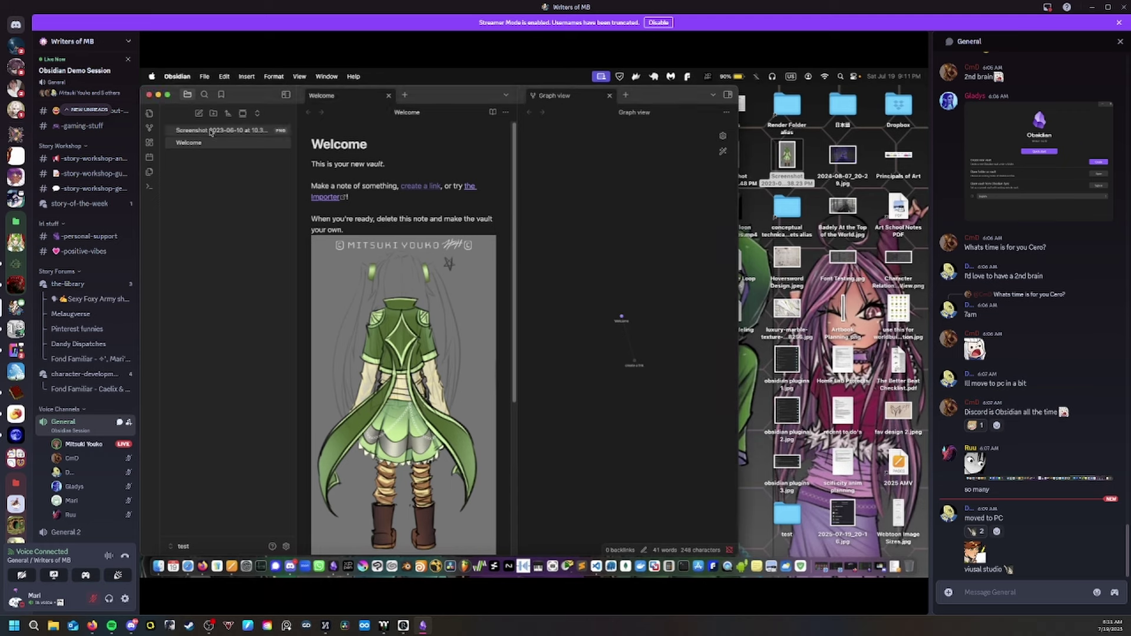
left_click(200, 131)
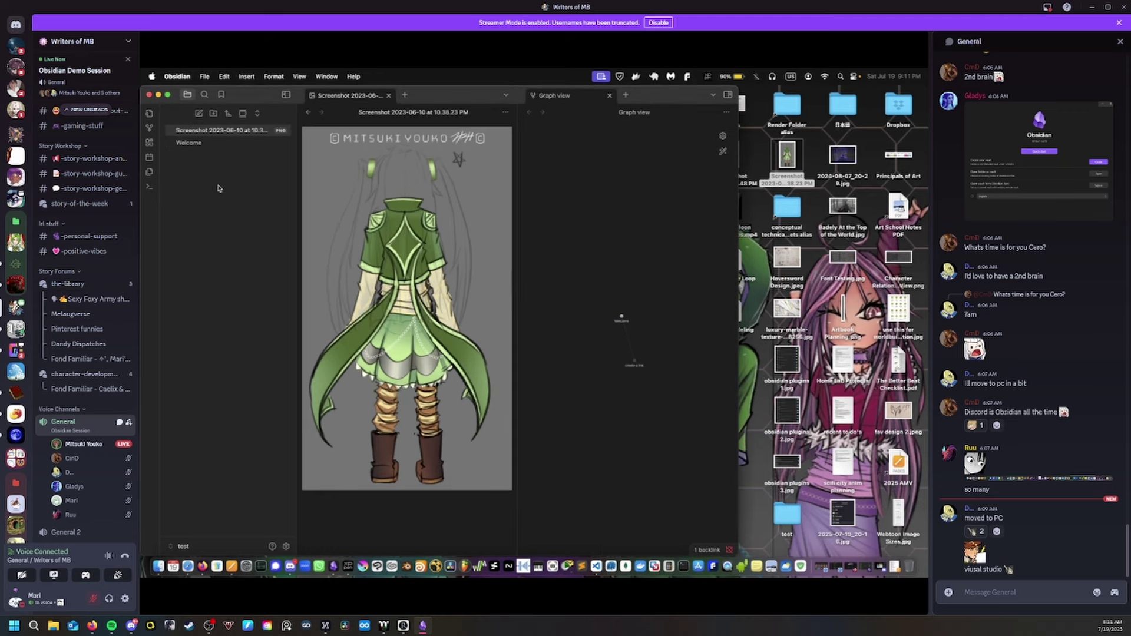
left_click(216, 114)
type("z.images")
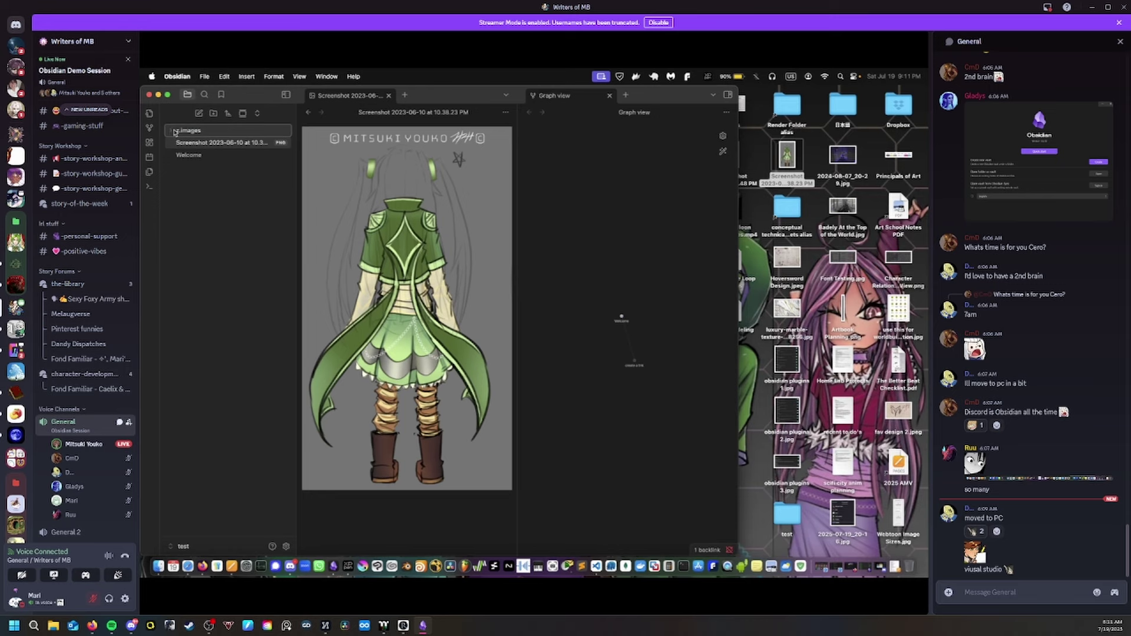
left_click(172, 209)
left_click_drag(236, 143, 236, 134)
left_click(236, 134)
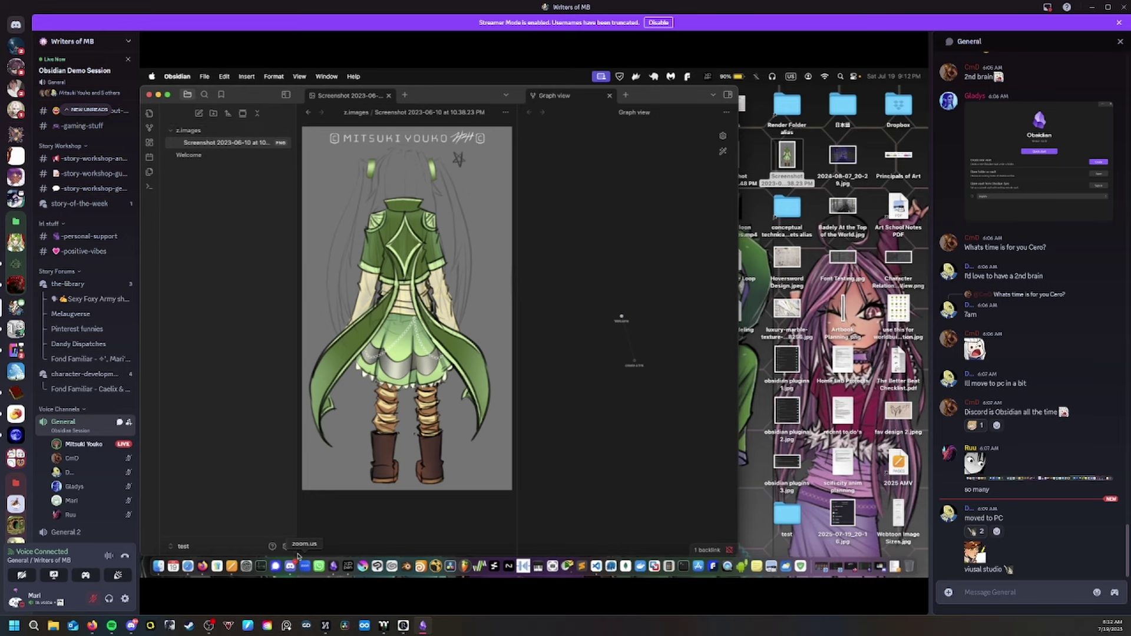
- Look through the Files and links and Appearance settings for the attachment location option
left_click(286, 548)
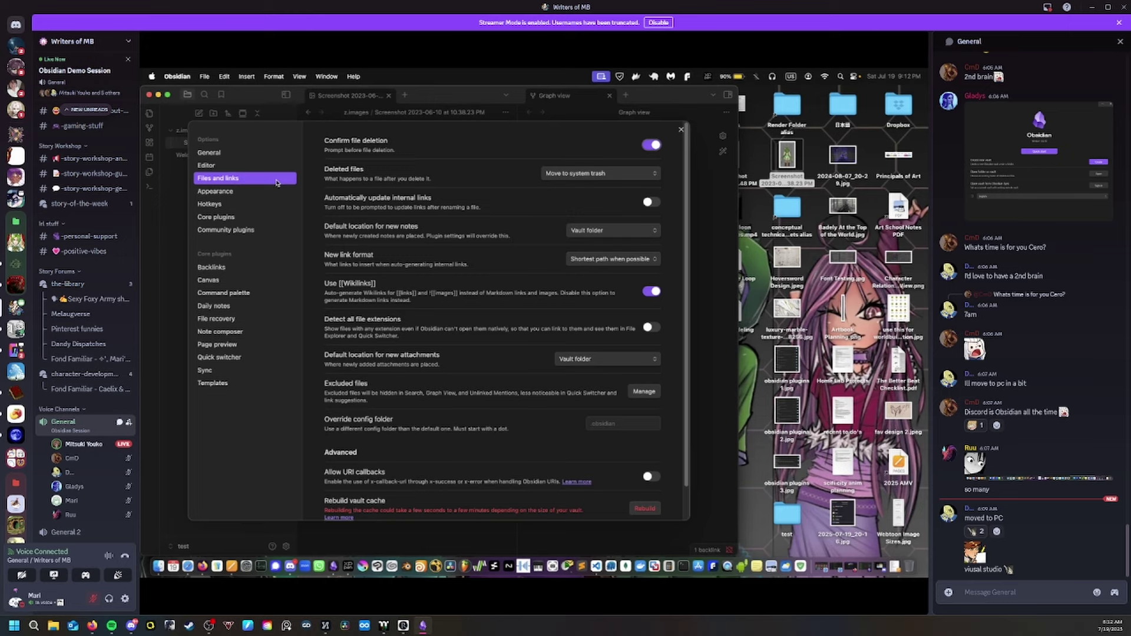
scroll(451, 299, "down", 1)
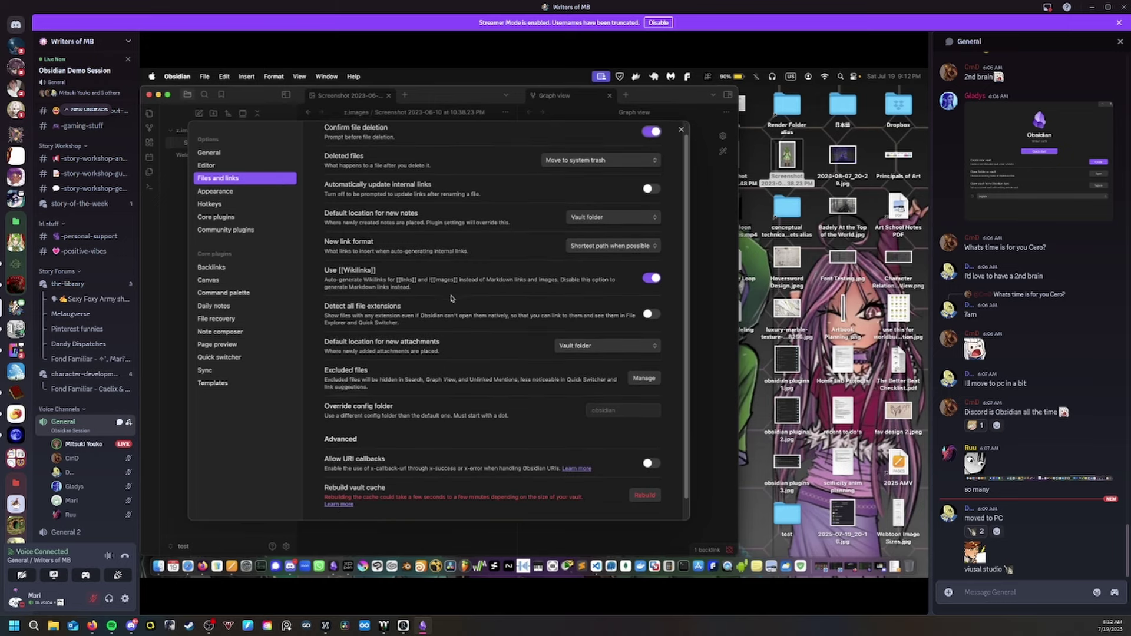
scroll(451, 299, "down", 1)
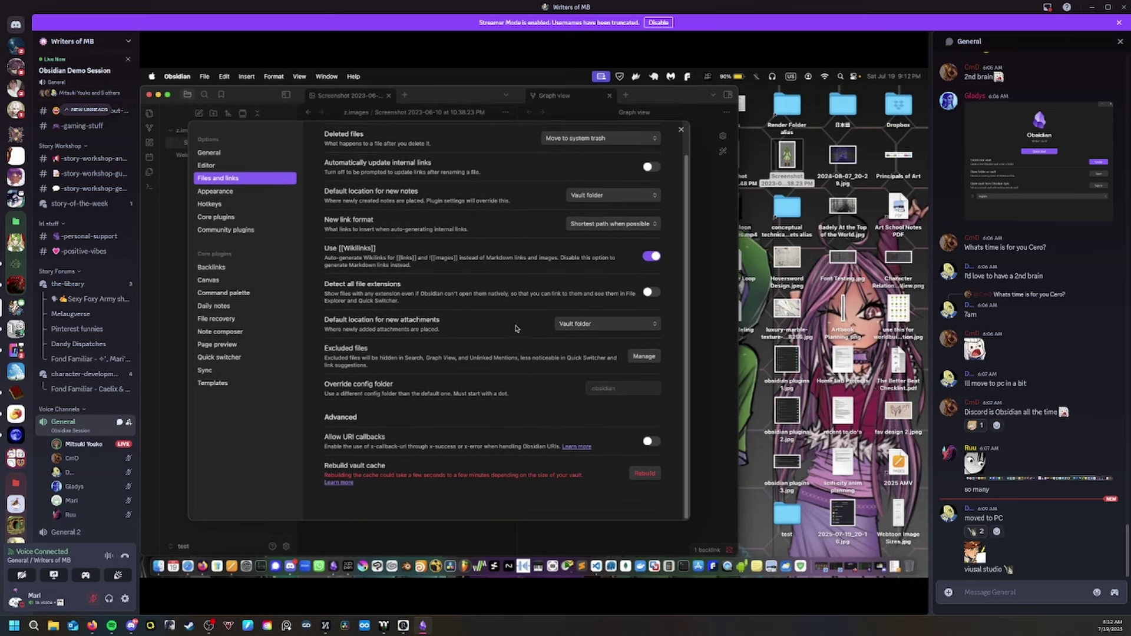
scroll(574, 265, "up", 2)
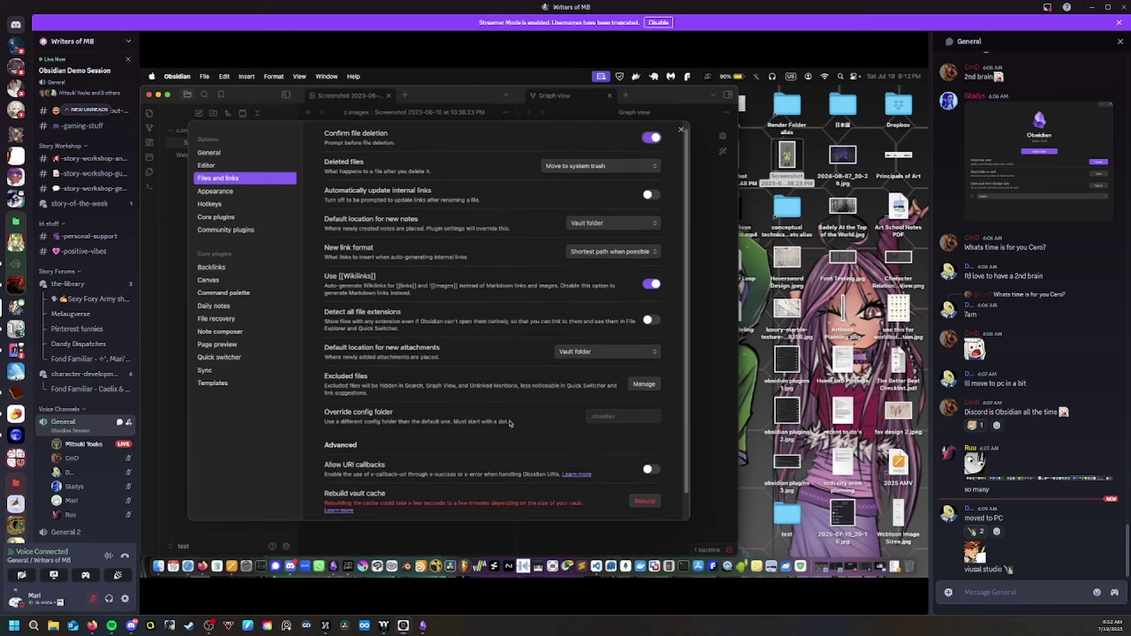
scroll(530, 365, "down", 2)
scroll(506, 380, "up", 2)
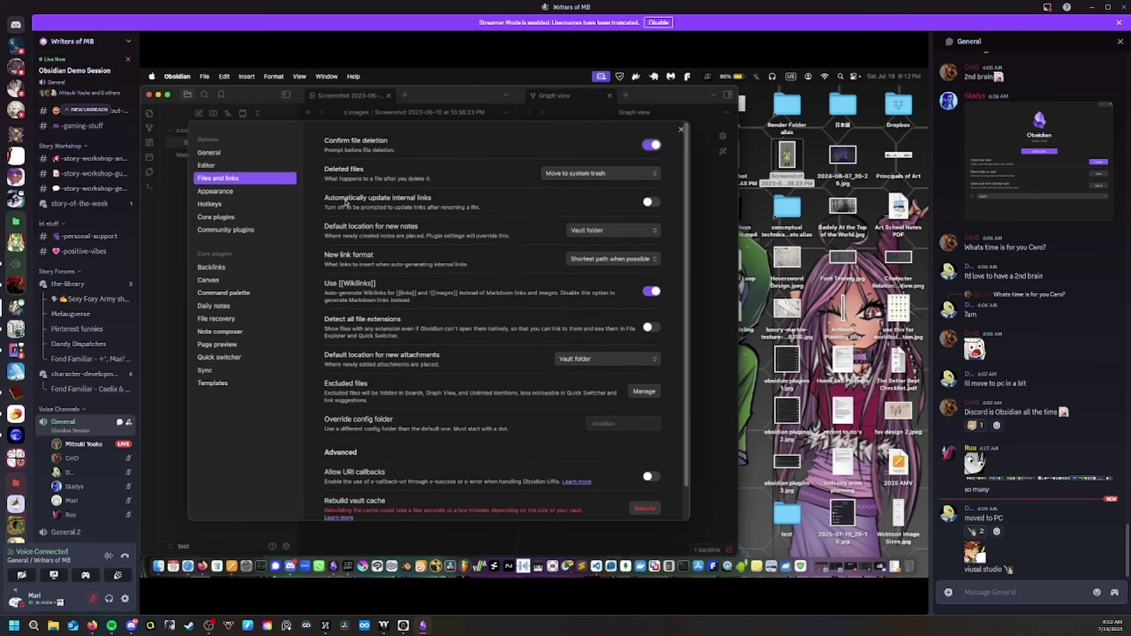
left_click(228, 193)
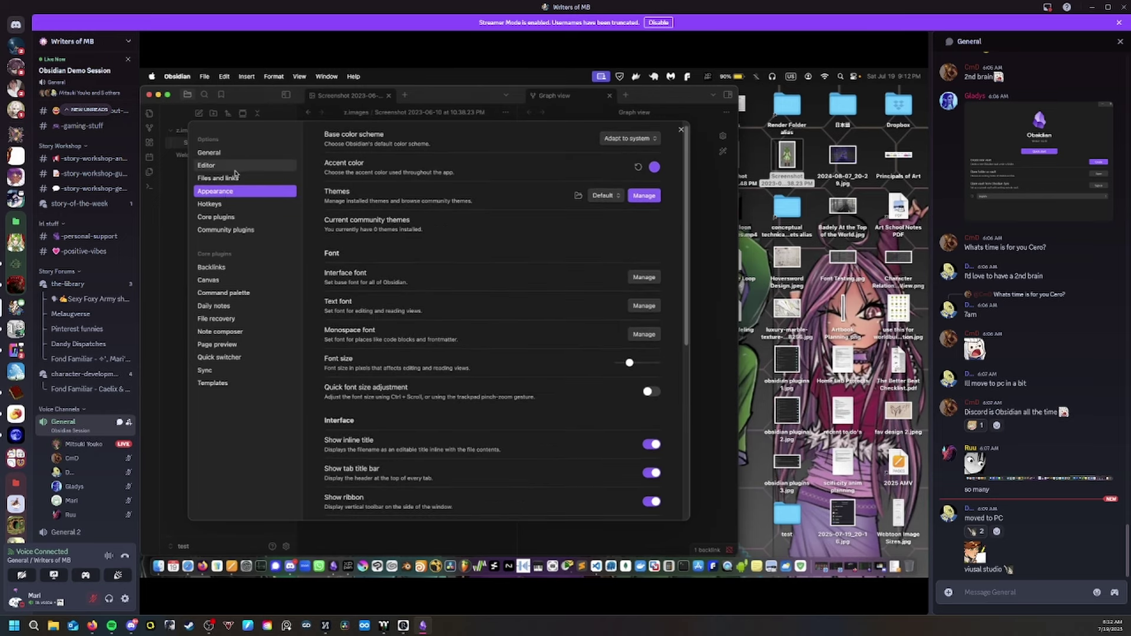
- Set the default location for new attachments to "In the folder specified below" with z.images as the attachment folder path
left_click(235, 179)
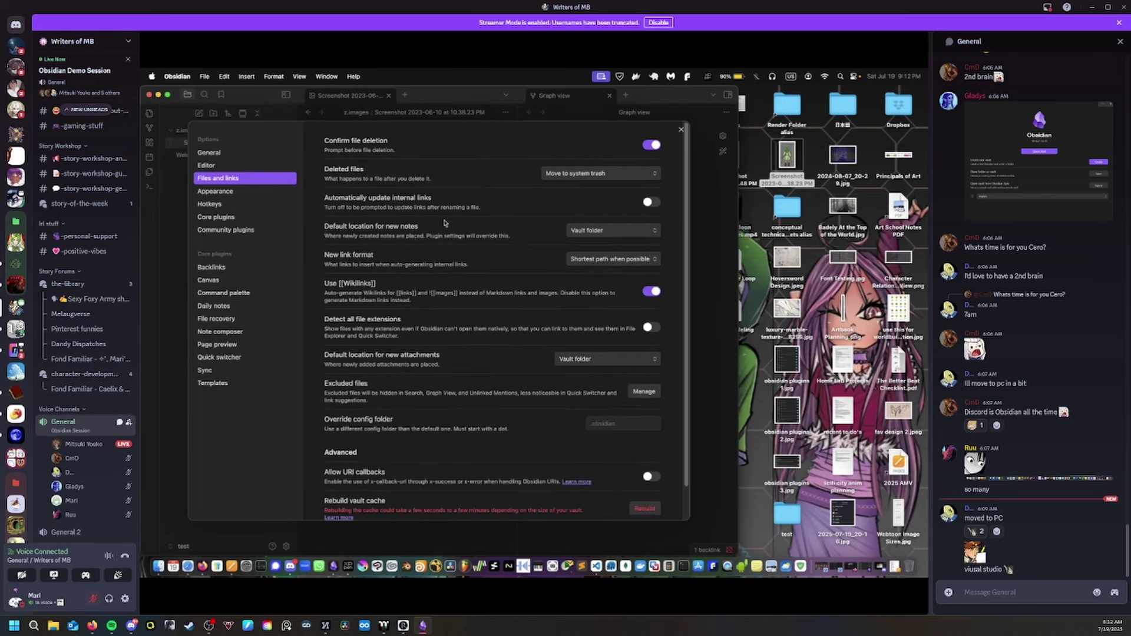
scroll(445, 223, "down", 1)
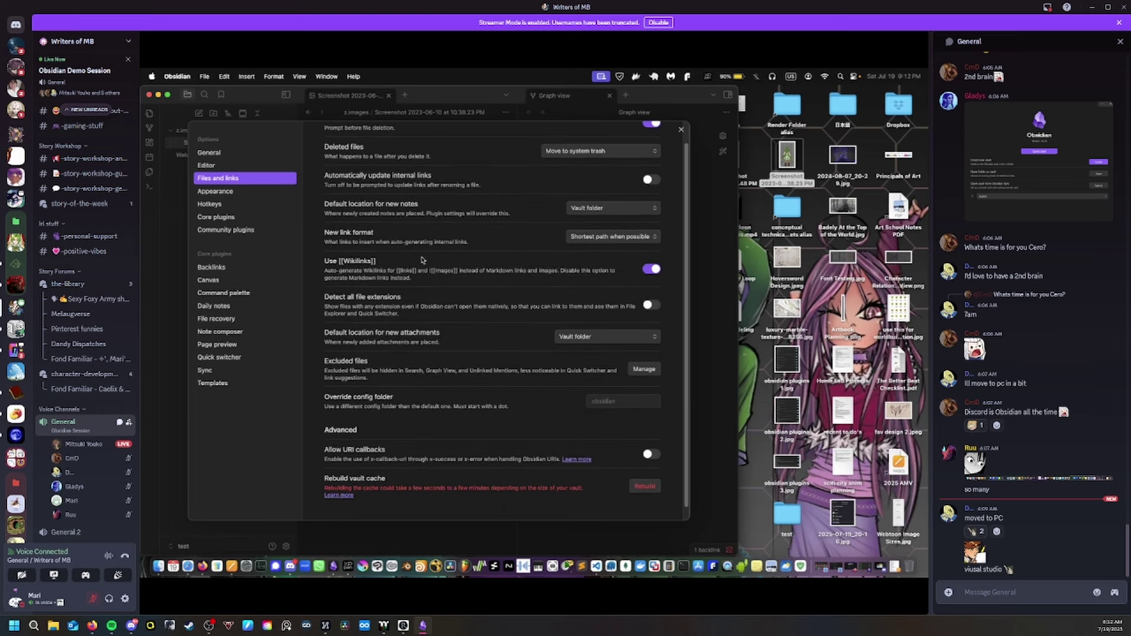
scroll(403, 302, "down", 1)
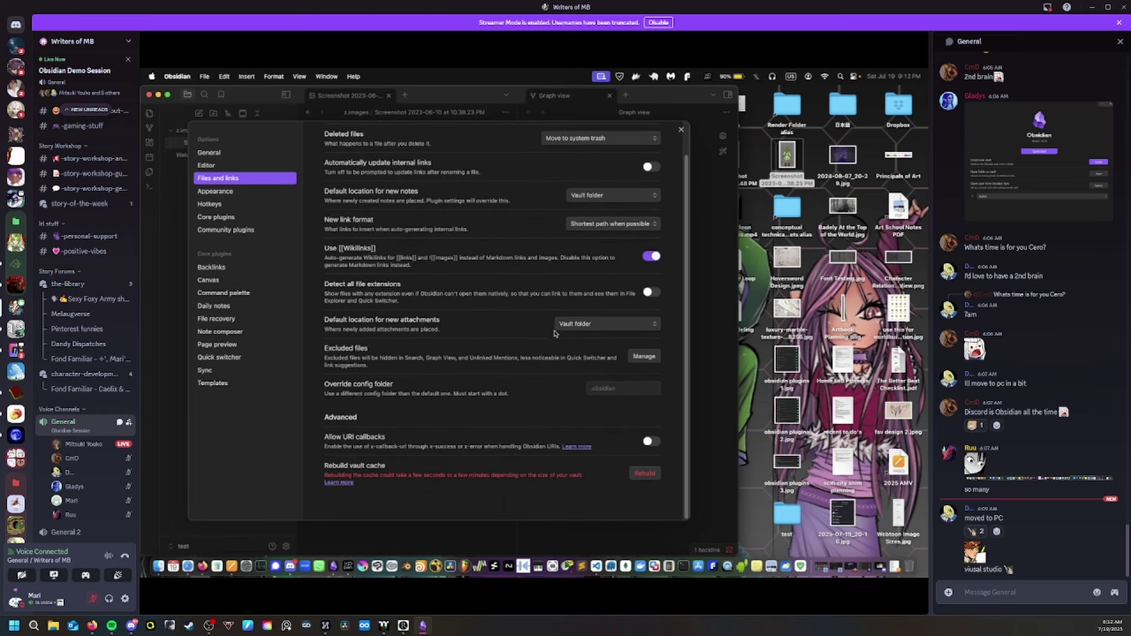
left_click(581, 325)
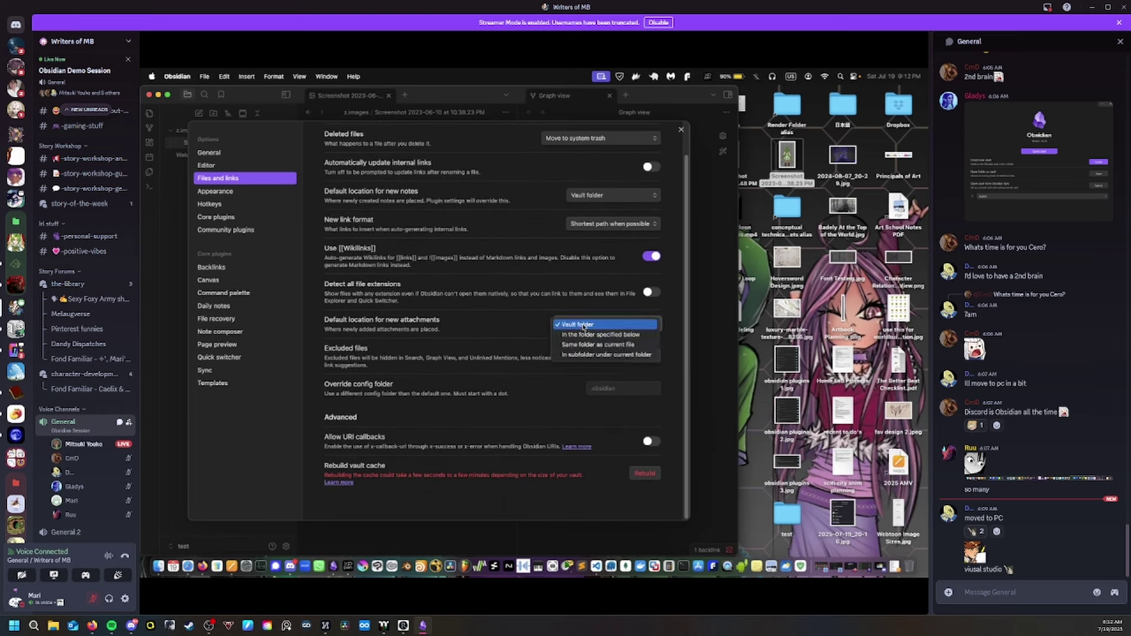
left_click(582, 336)
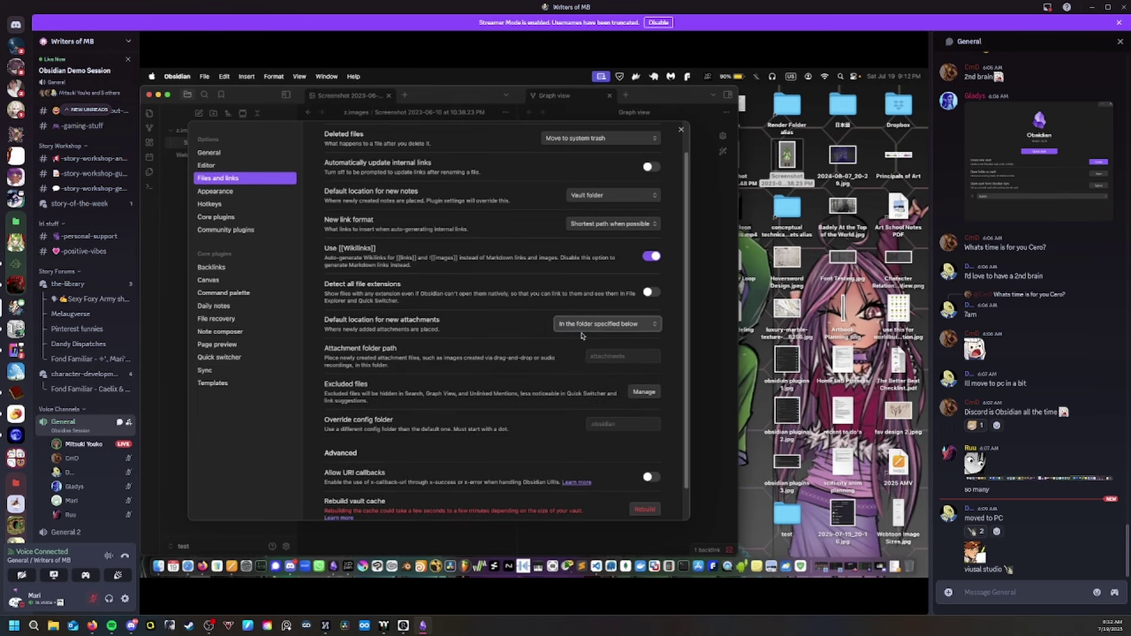
left_click(609, 355)
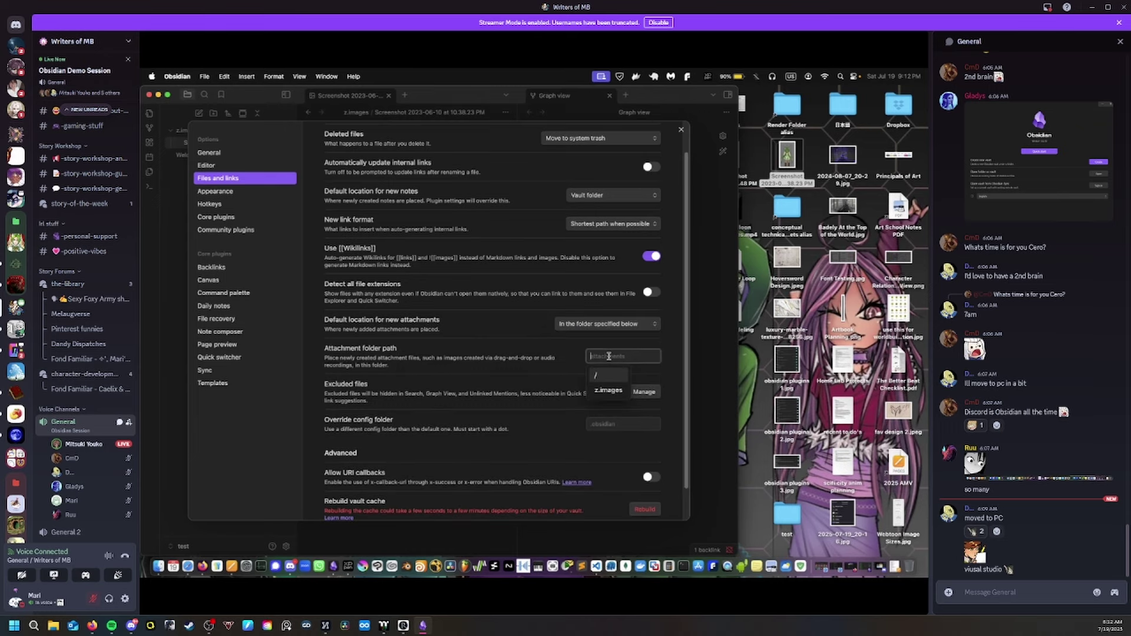
left_click(607, 391)
left_click(703, 248)
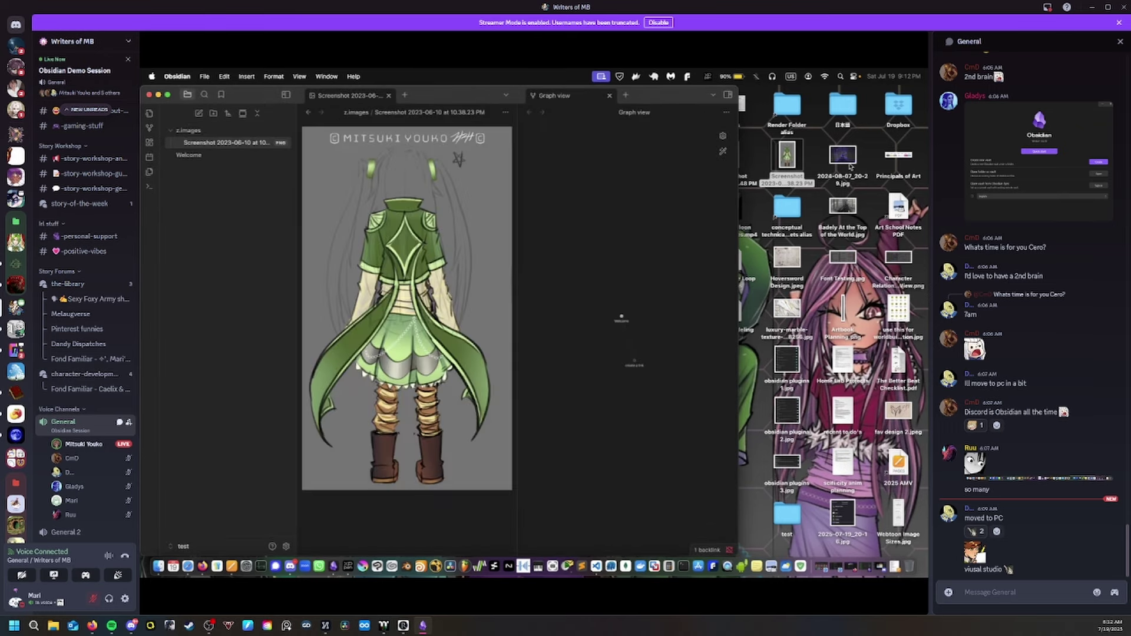
- Try to import the 2024-08-07_20-29.jpg image from the desktop into the open screenshot view
left_click_drag(851, 167, 435, 497)
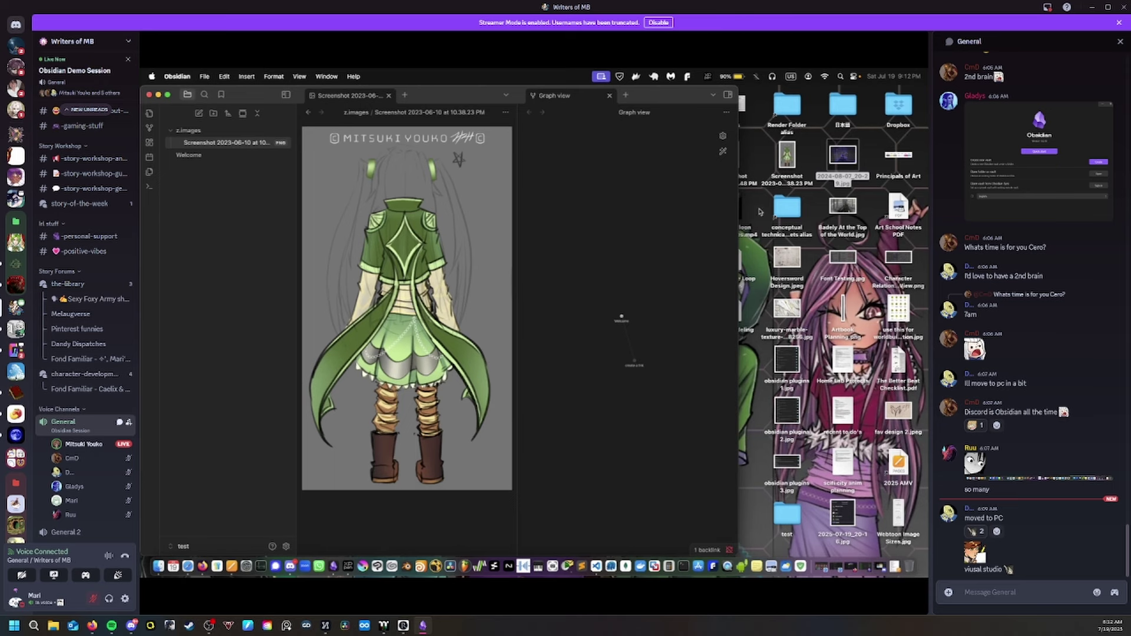
left_click_drag(841, 157, 354, 529)
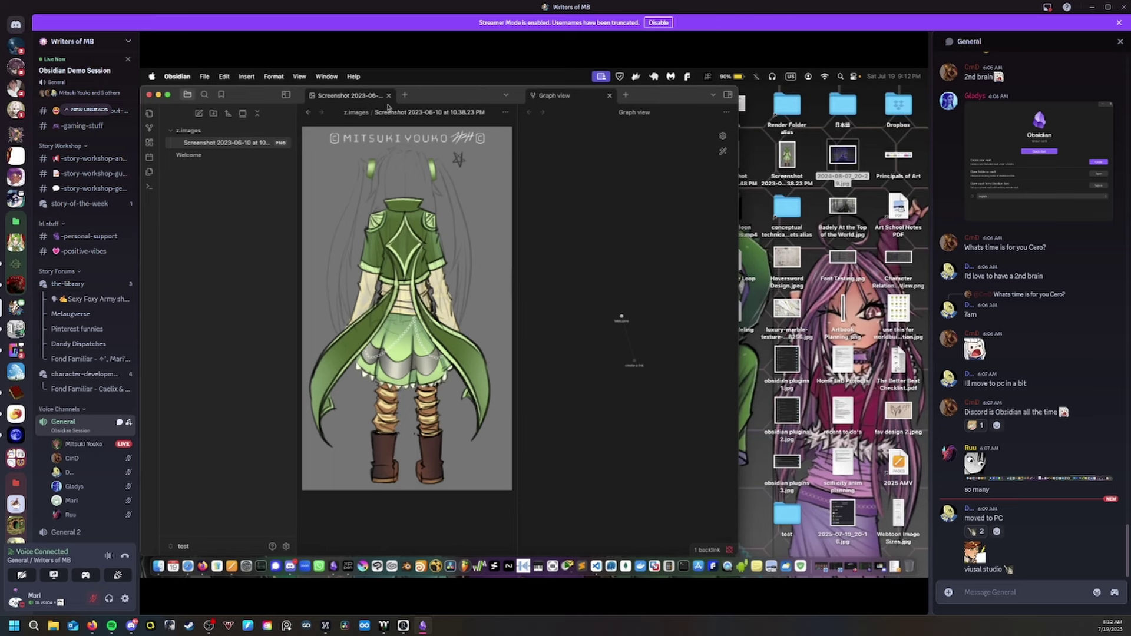
- Open the Welcome note and separate the screenshot embed from the text above it with a blank line
left_click(189, 155)
scroll(370, 289, "down", 5)
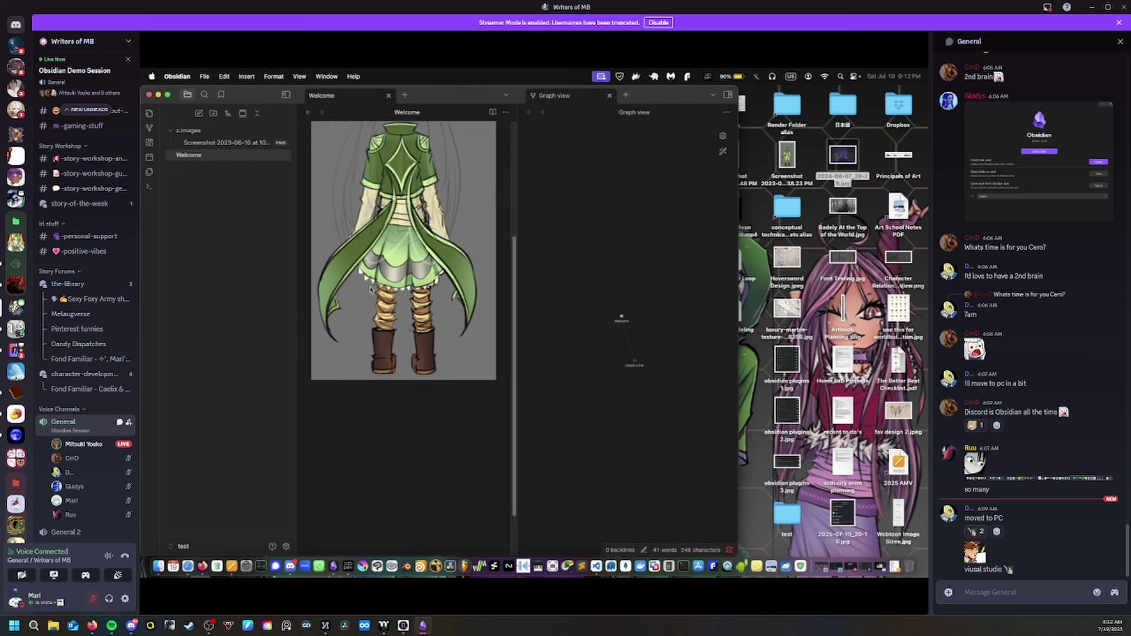
scroll(370, 288, "down", 2)
left_click(370, 369)
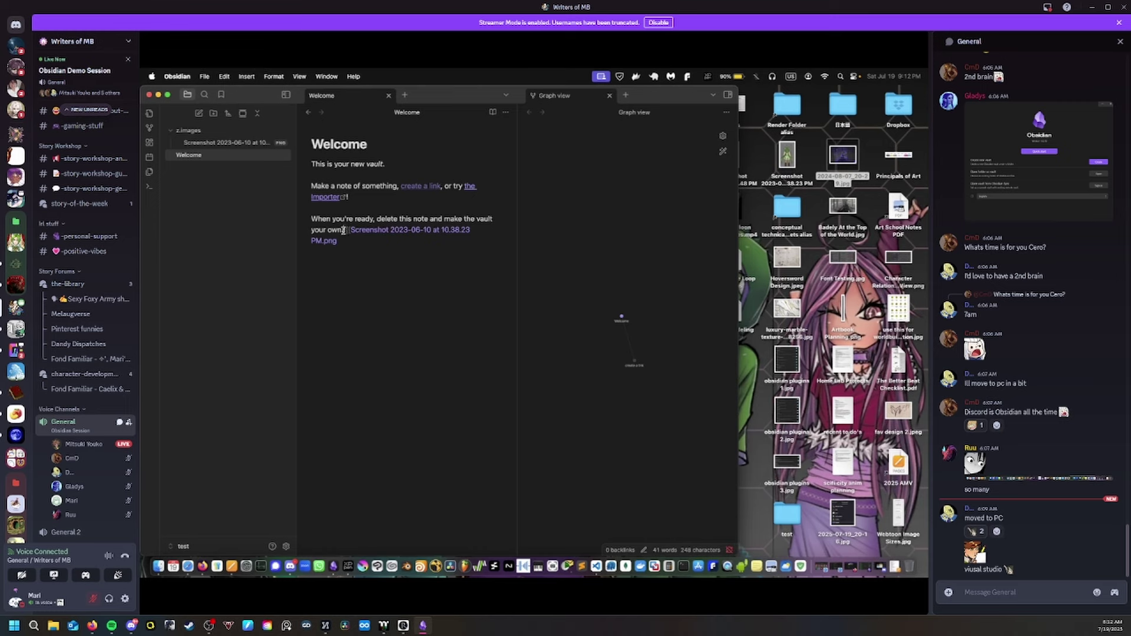
key("Return")
key("Return")
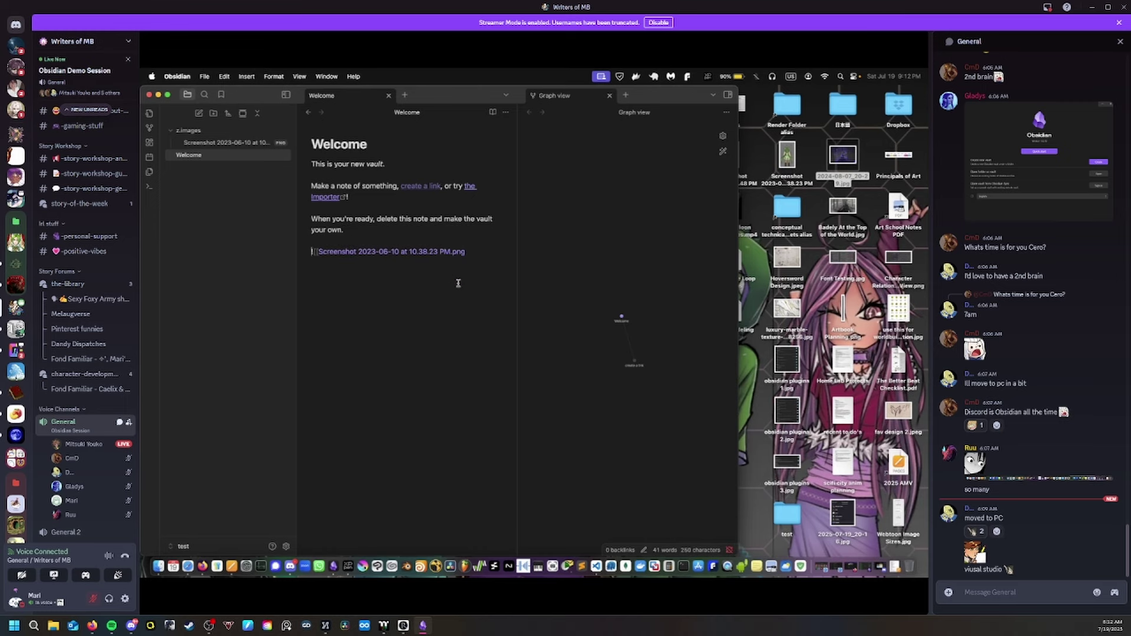
- Add line breaks after the screenshot embed in the Welcome note and embed the desktop image 2024-08-07_20-29.jpg beneath it
left_click_drag(474, 252, 289, 255)
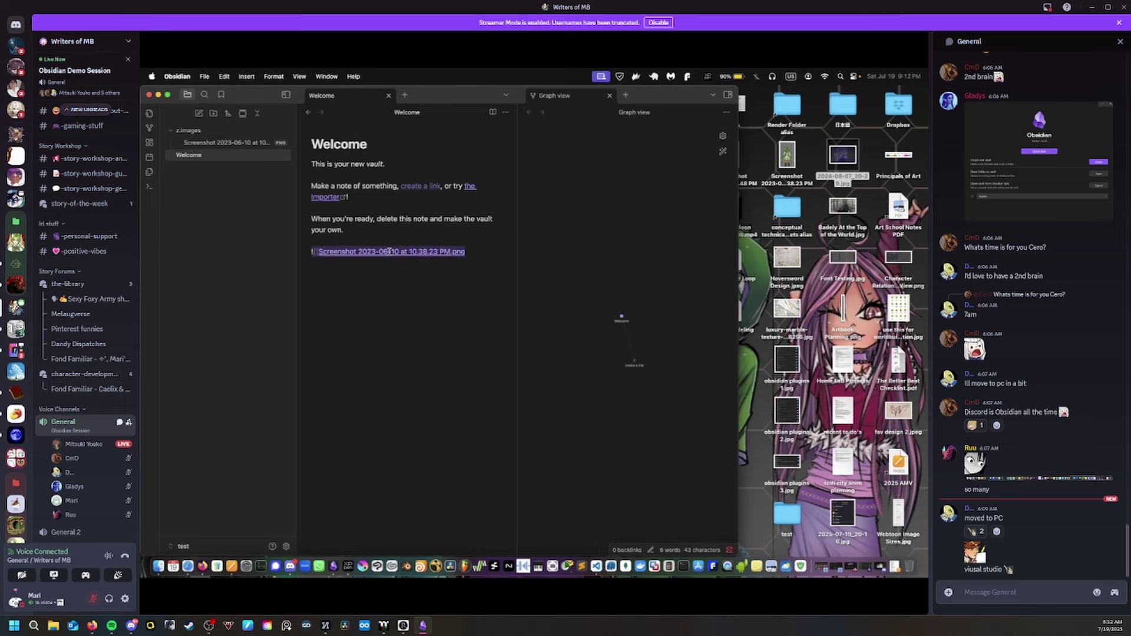
left_click(485, 251)
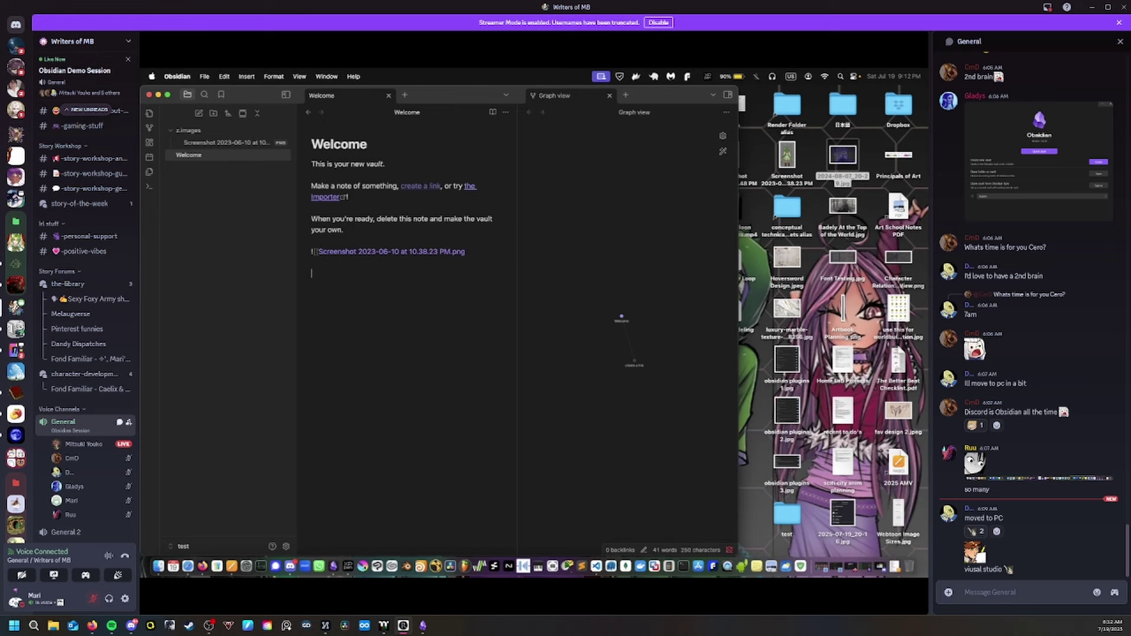
key("BackSpace")
key("BackSpace")
key("Return")
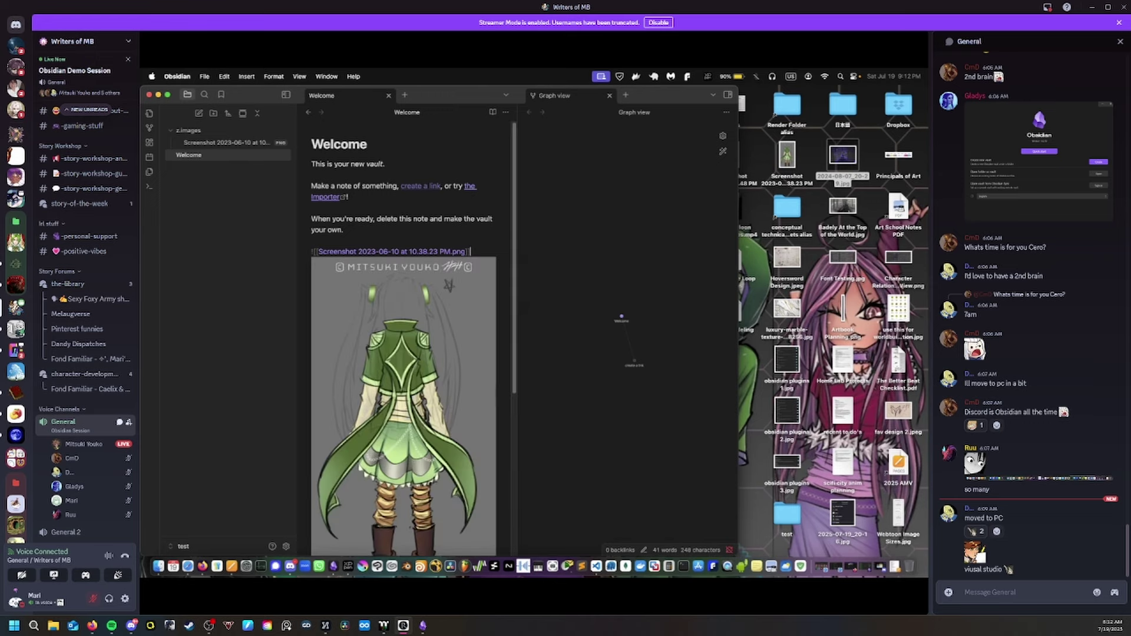
key("Return")
key("Return")
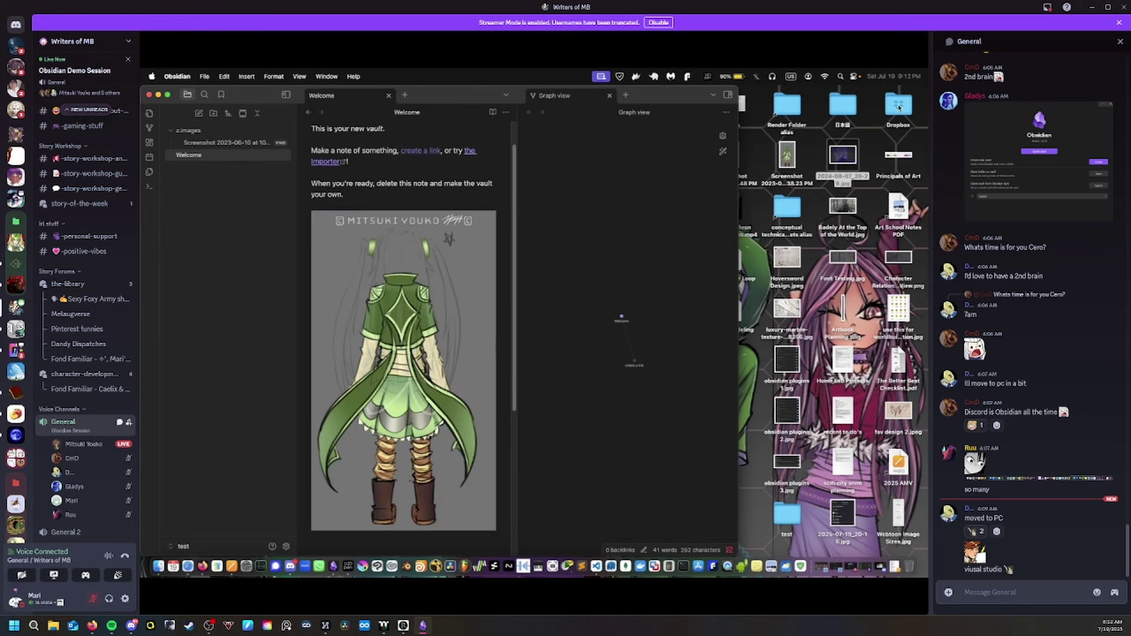
scroll(497, 355, "down", 5)
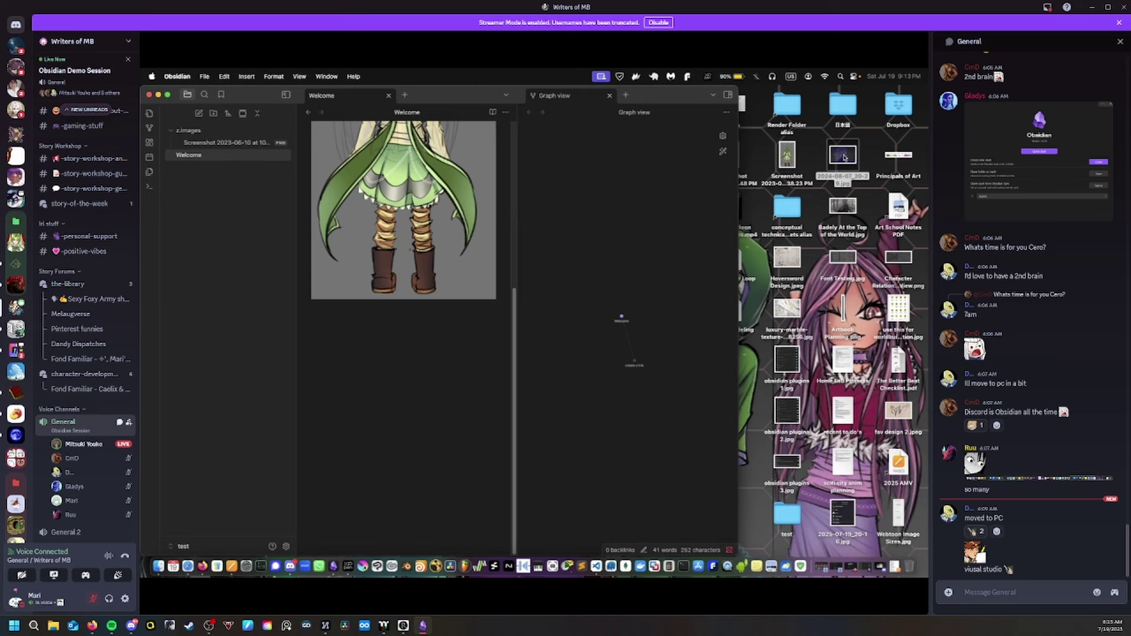
left_click_drag(844, 156, 425, 342)
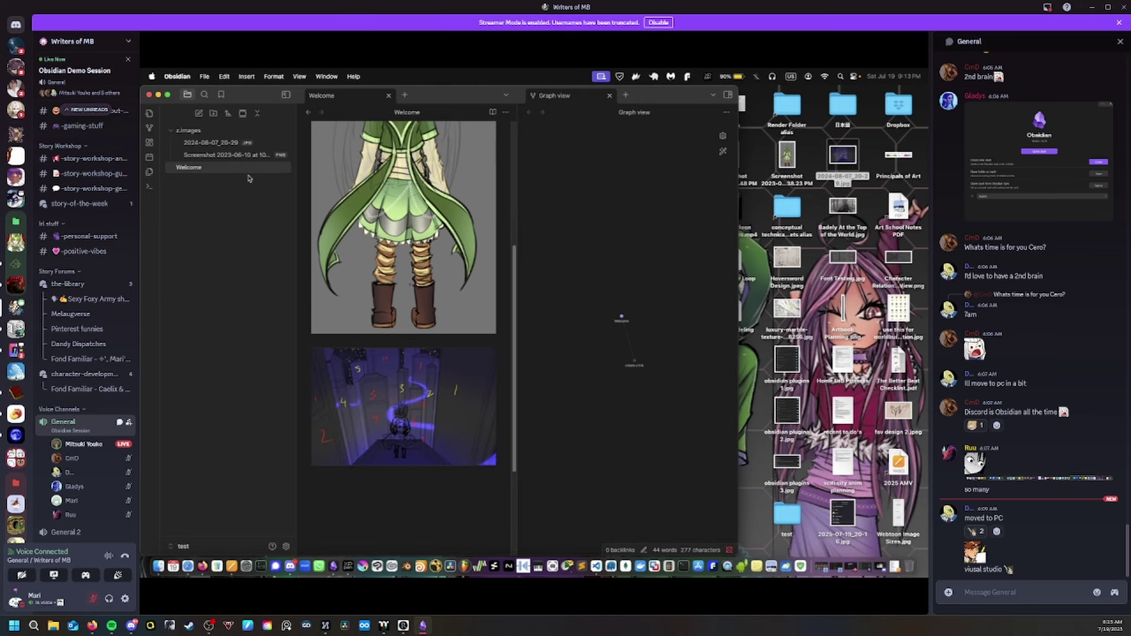
- Collapse the z.images folder in the vault's file list and look over both embedded images in the Welcome note
left_click(172, 130)
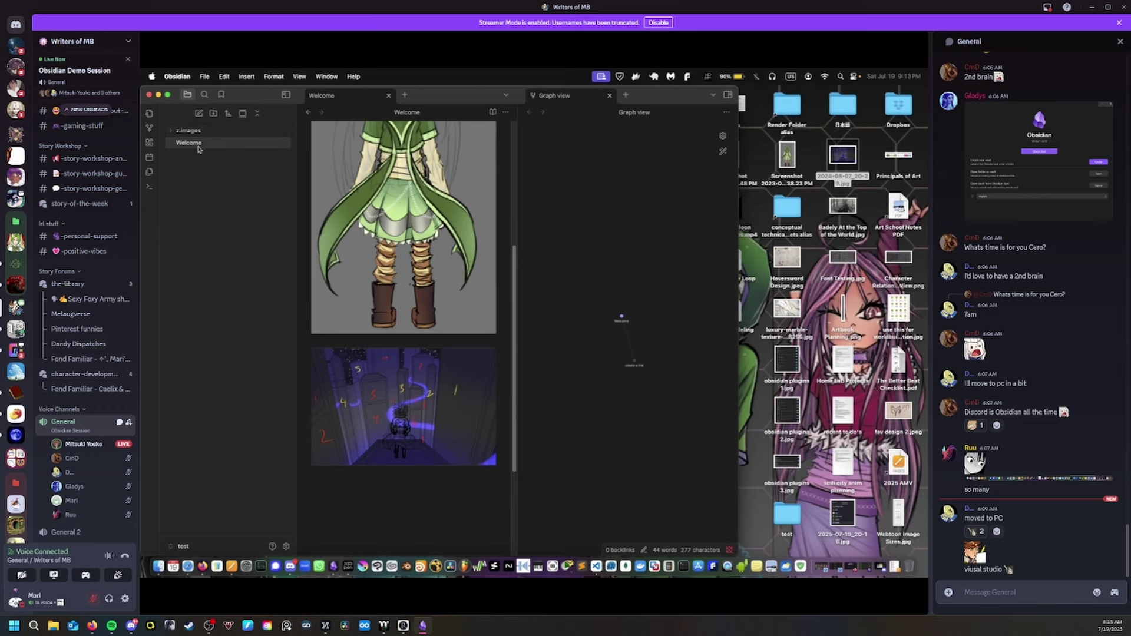
scroll(331, 375, "up", 6)
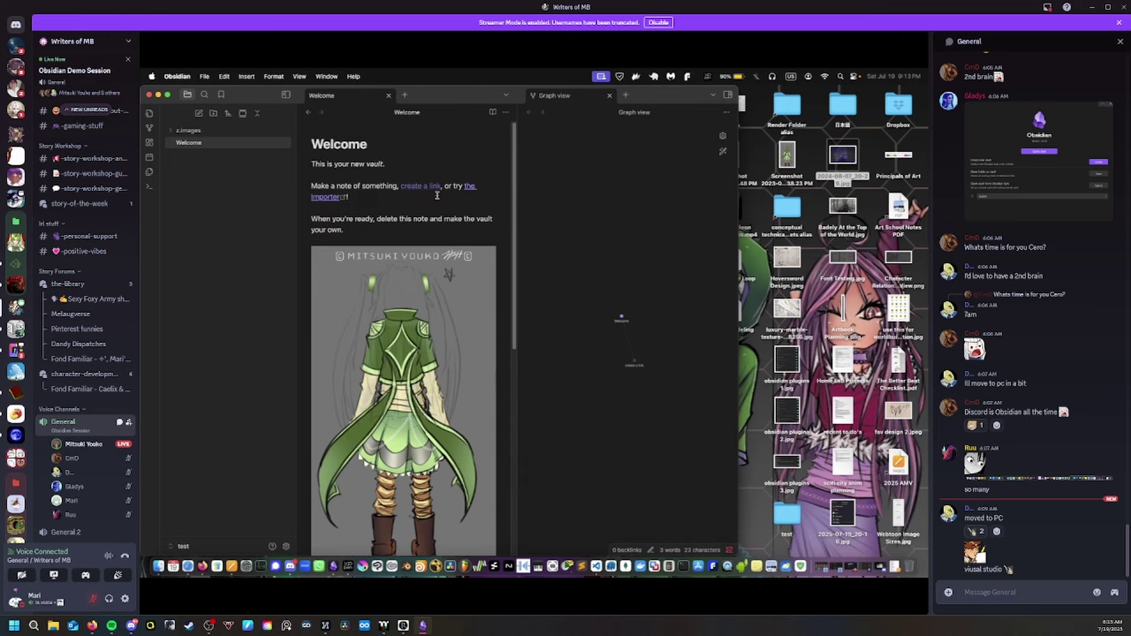
scroll(437, 195, "down", 10)
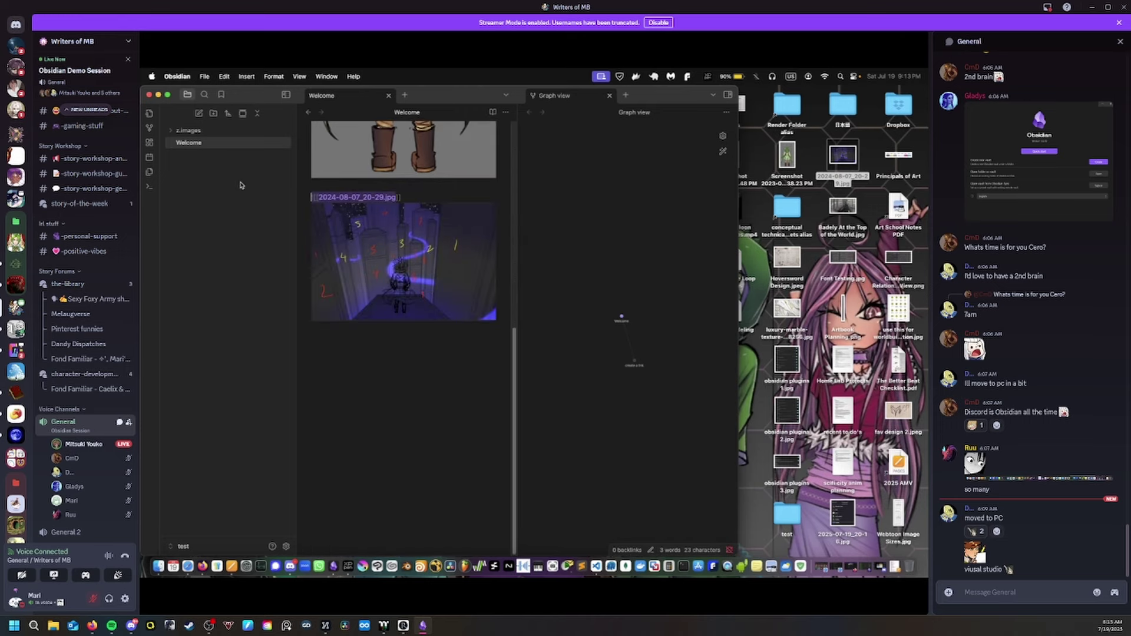
- Create a new note at the vault's top level and title it "new page"
right_click(225, 174)
left_click(240, 178)
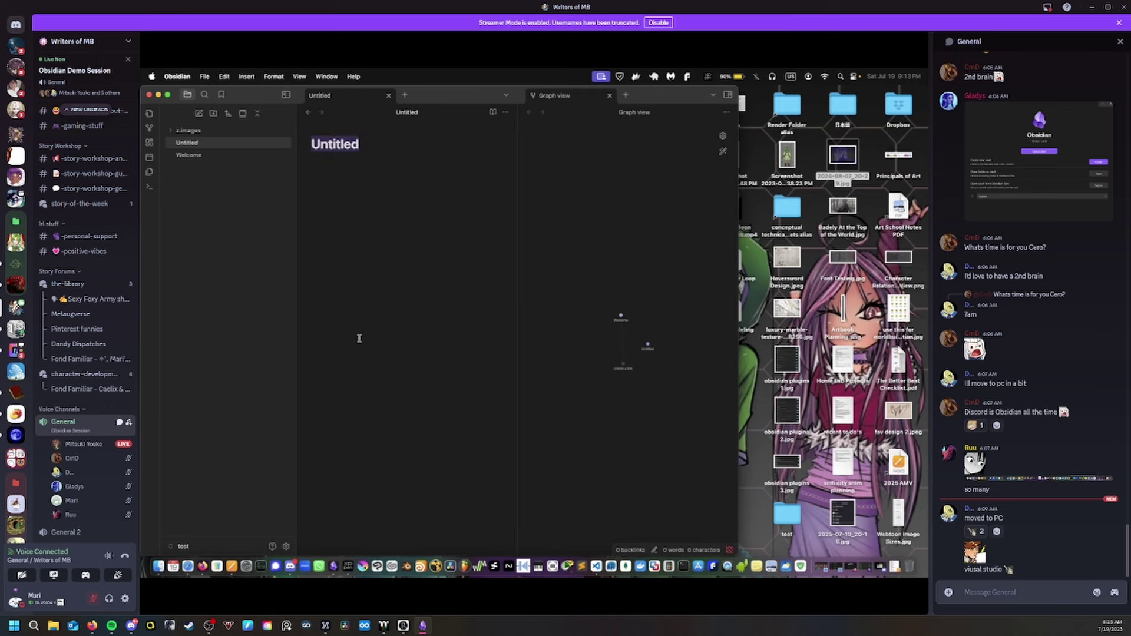
type("new page")
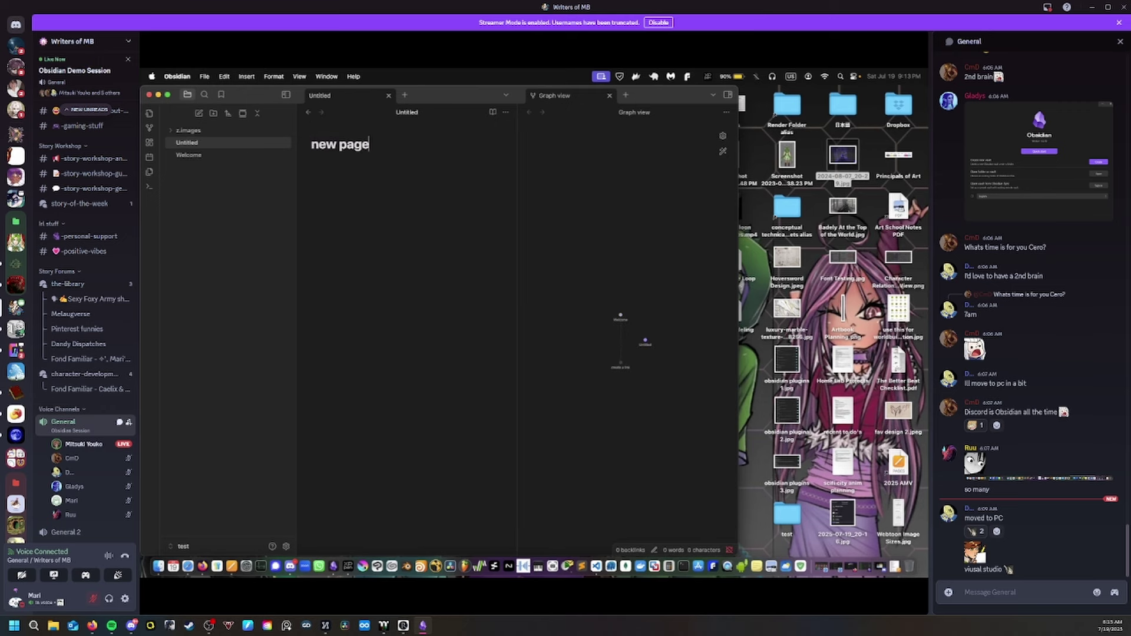
key("Return")
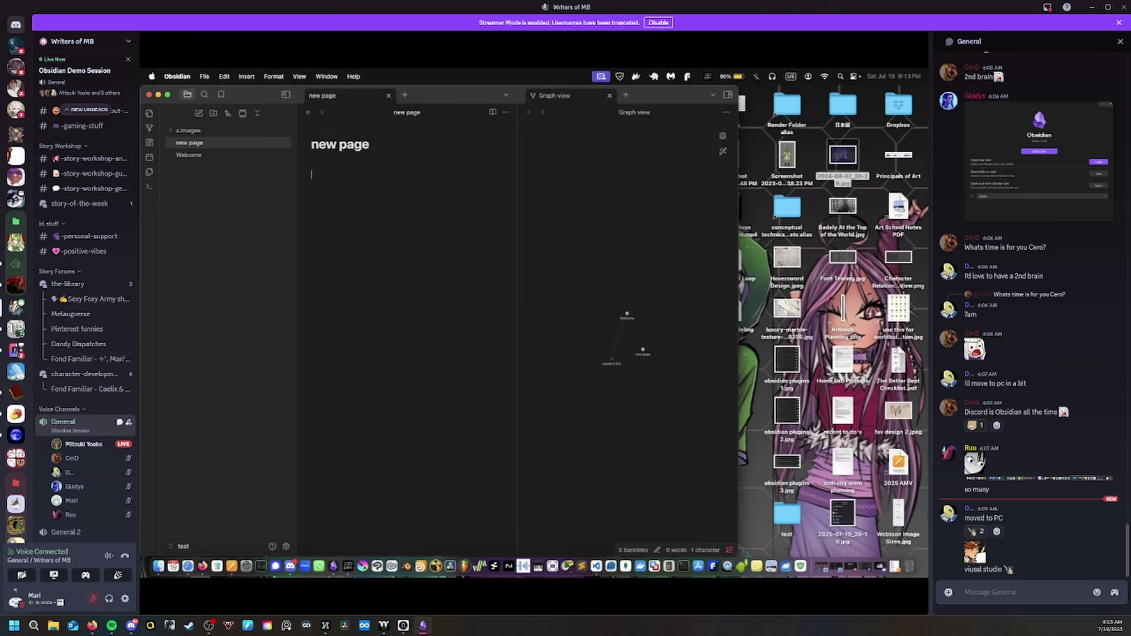
- Write "some text" in the new note, followed by Markdown headings "heading 1" at level 1, "heading 2" at level 2 and a smaller "heading 6"
type("some tex")
type("t")
type("#")
type(" heading 1")
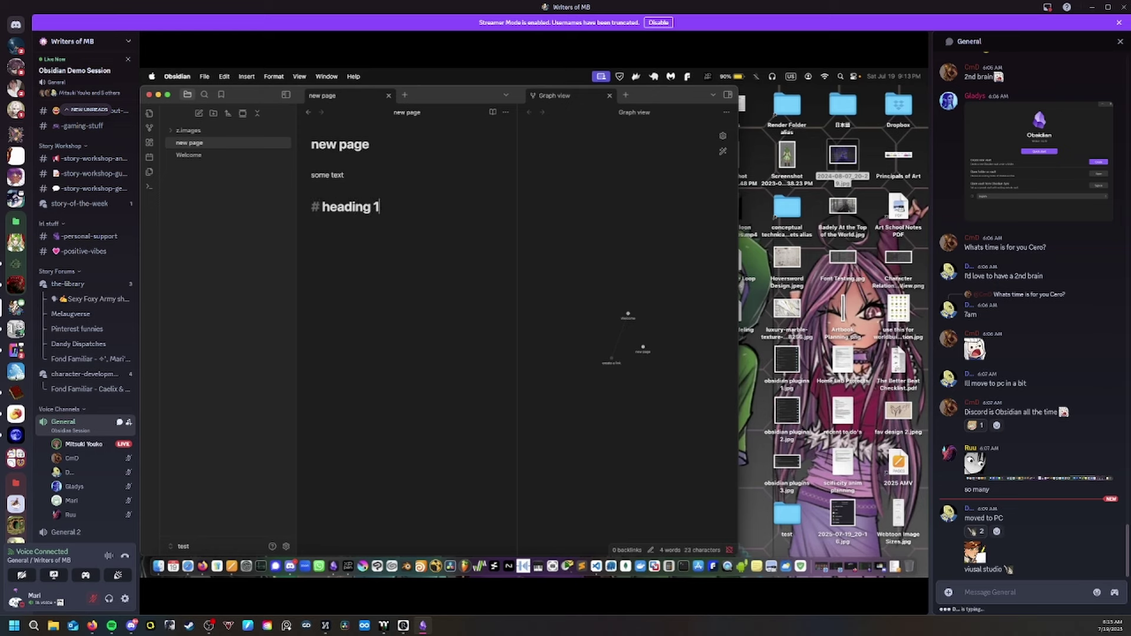
key("Return")
type("## heading")
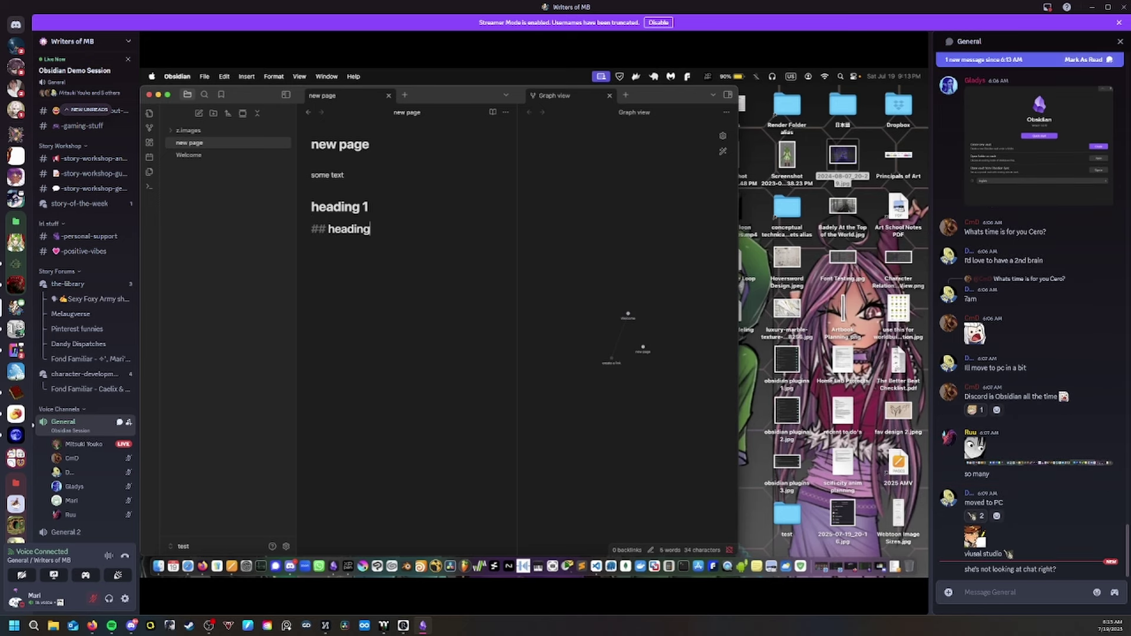
type(" 2")
key("Return")
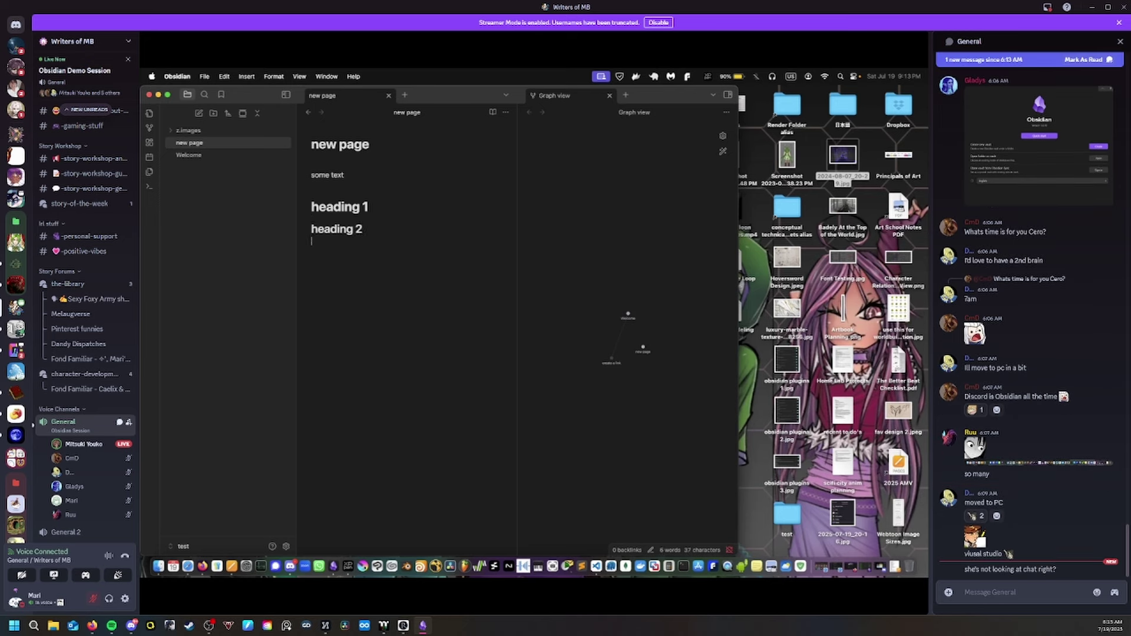
type("####i do")
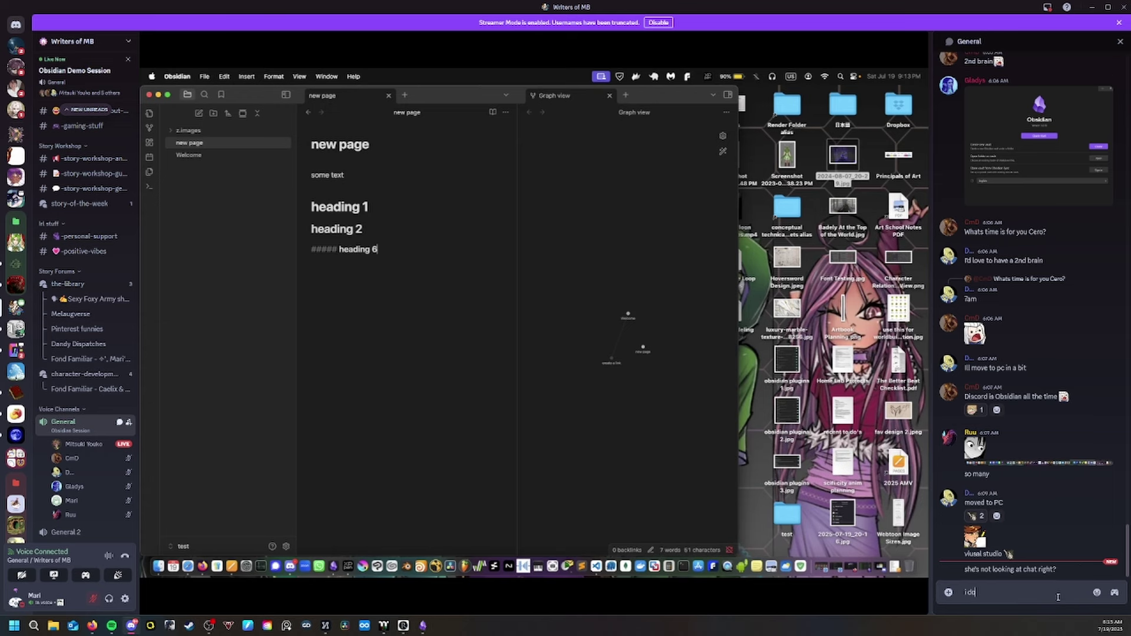
- Send "i dont think so" and "if you have a question i will ask" in the Discord General chat
type("nt think so")
key("Return")
type("if yo")
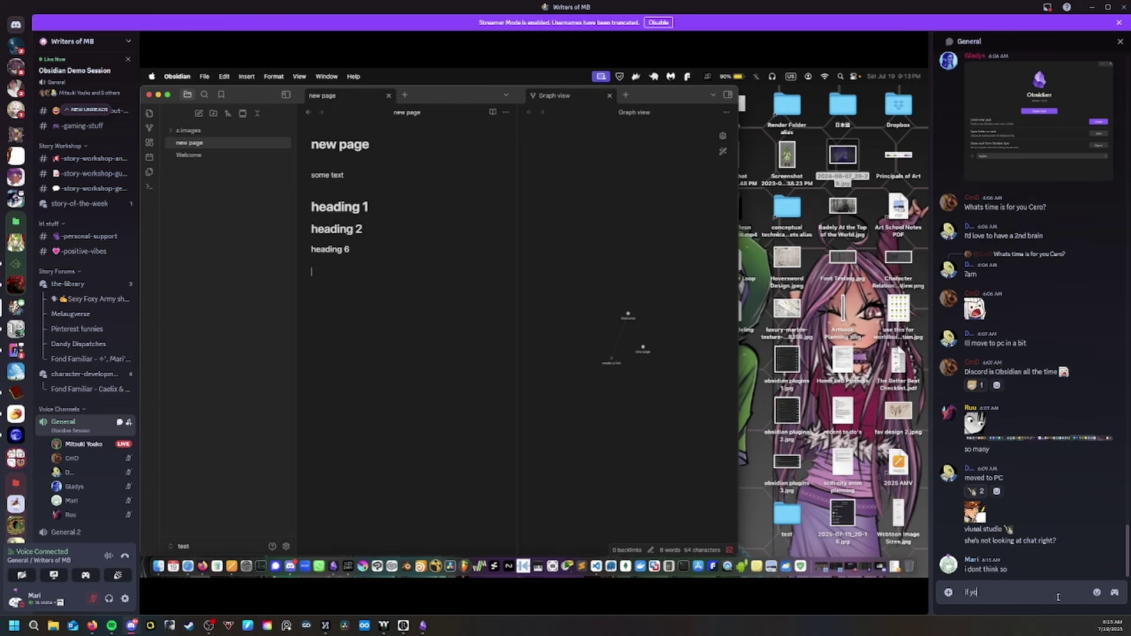
type("u have a question i")
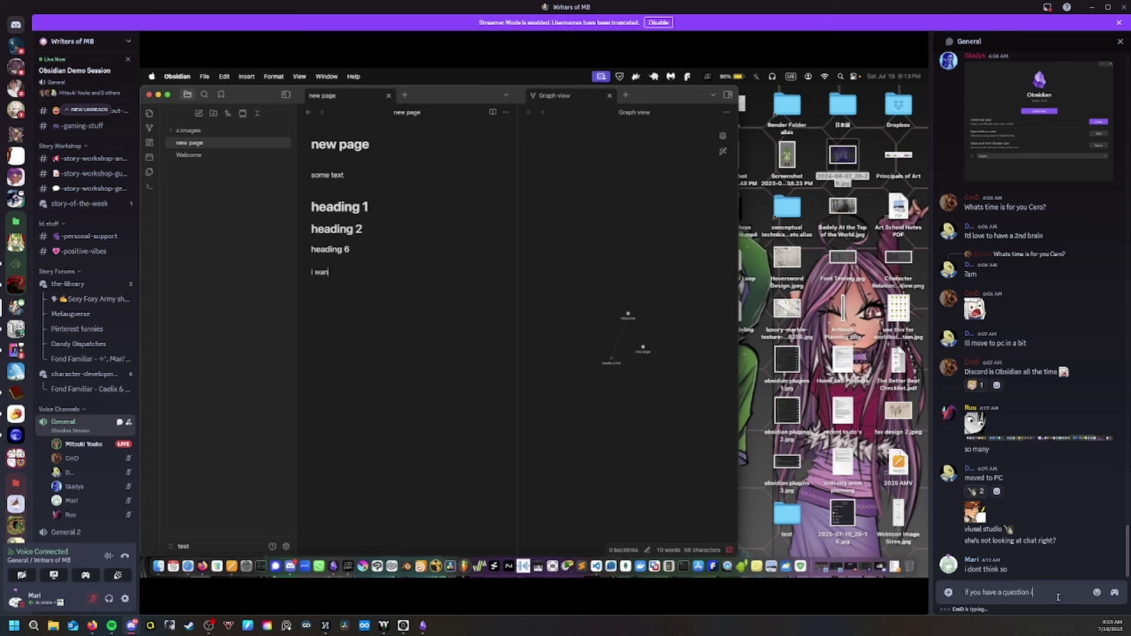
type(" will ask")
key("Return")
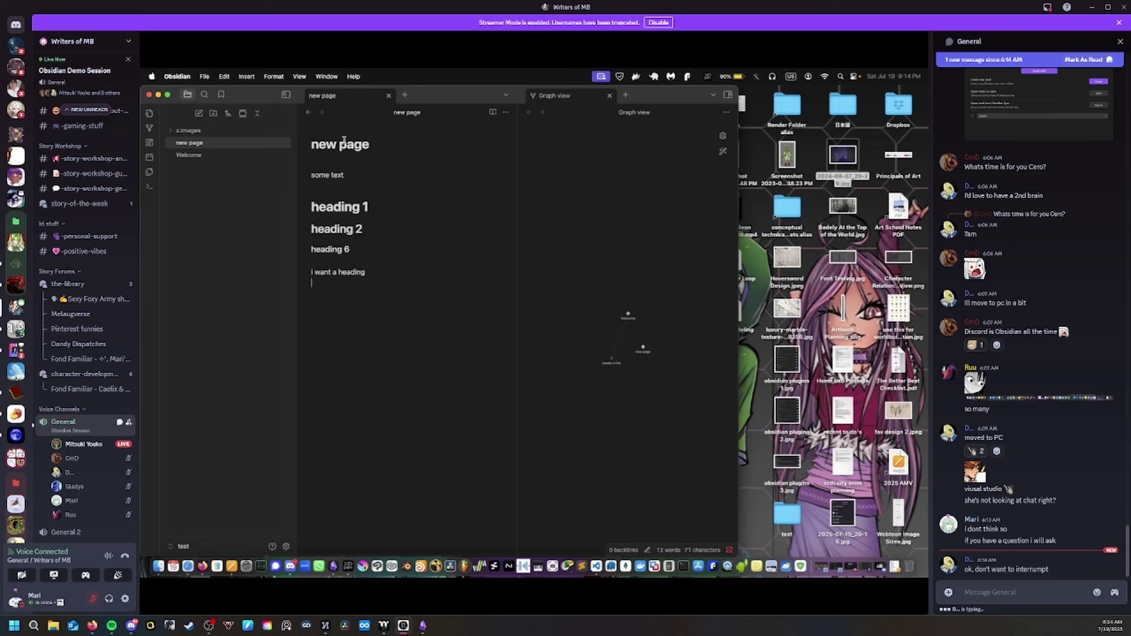
- Insert an internal link to new page on its own line below the second image in the Welcome note
left_click(215, 156)
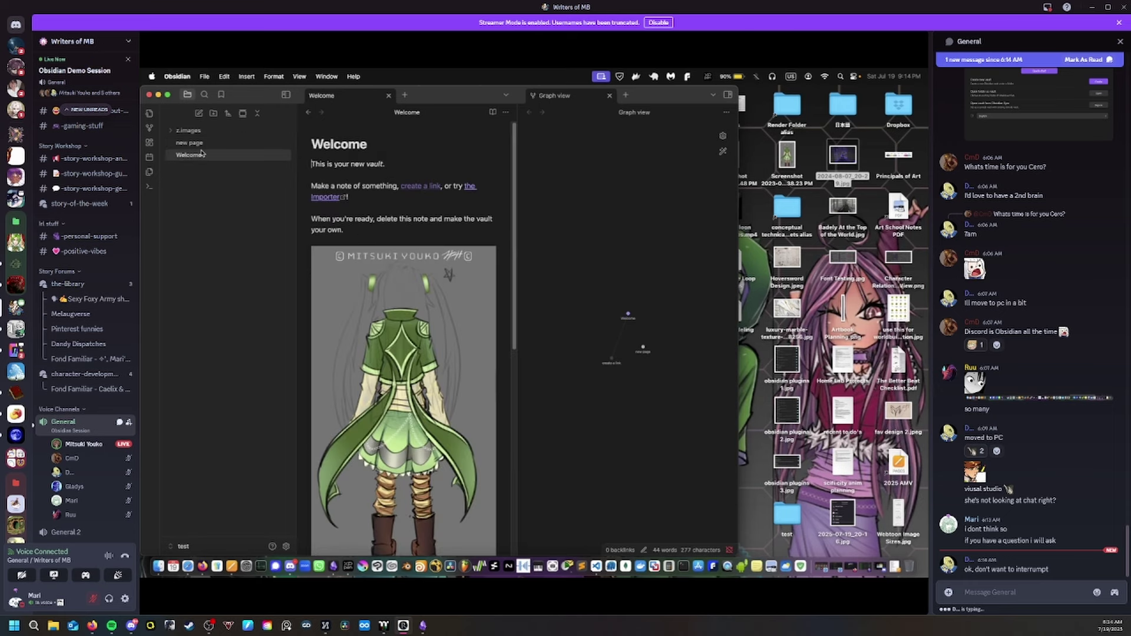
scroll(380, 236, "down", 5)
left_click(359, 369)
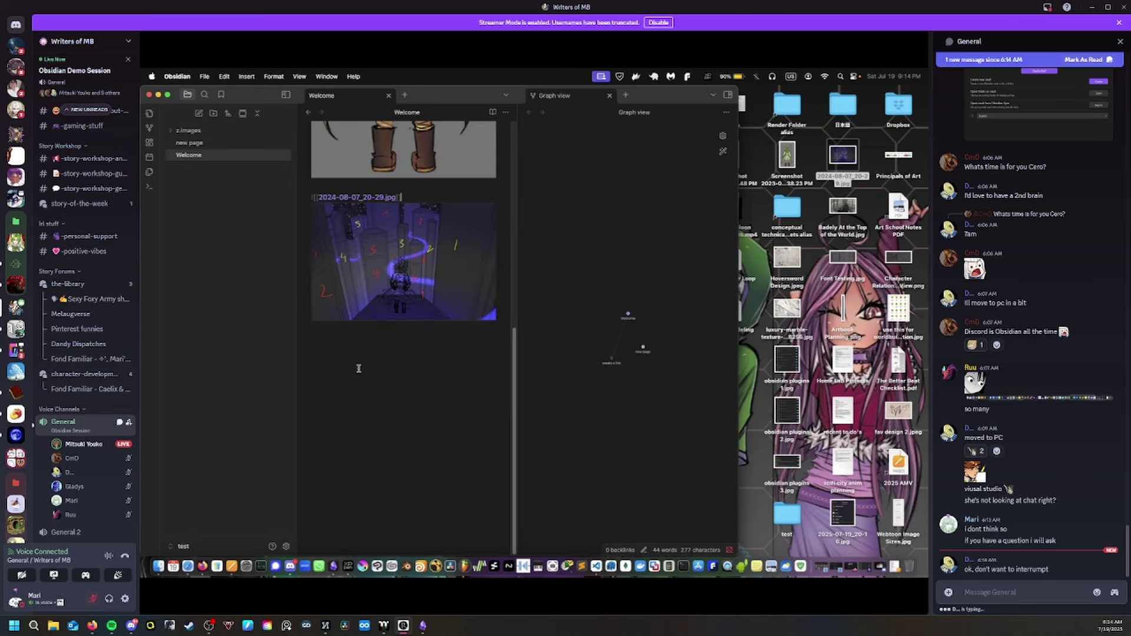
key("Return")
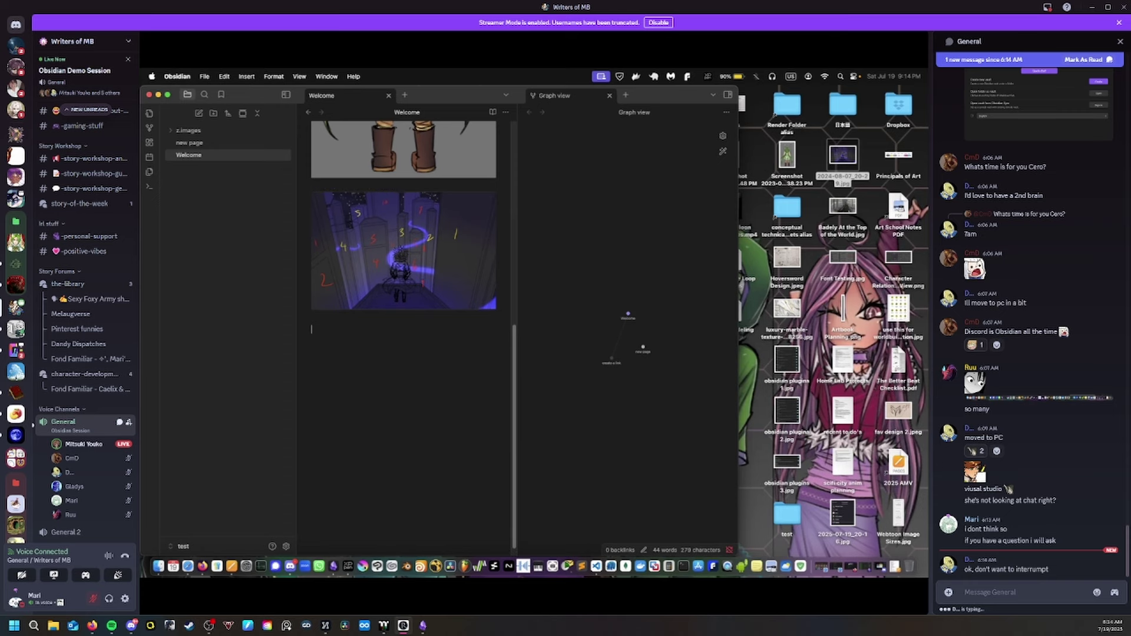
type("[[")
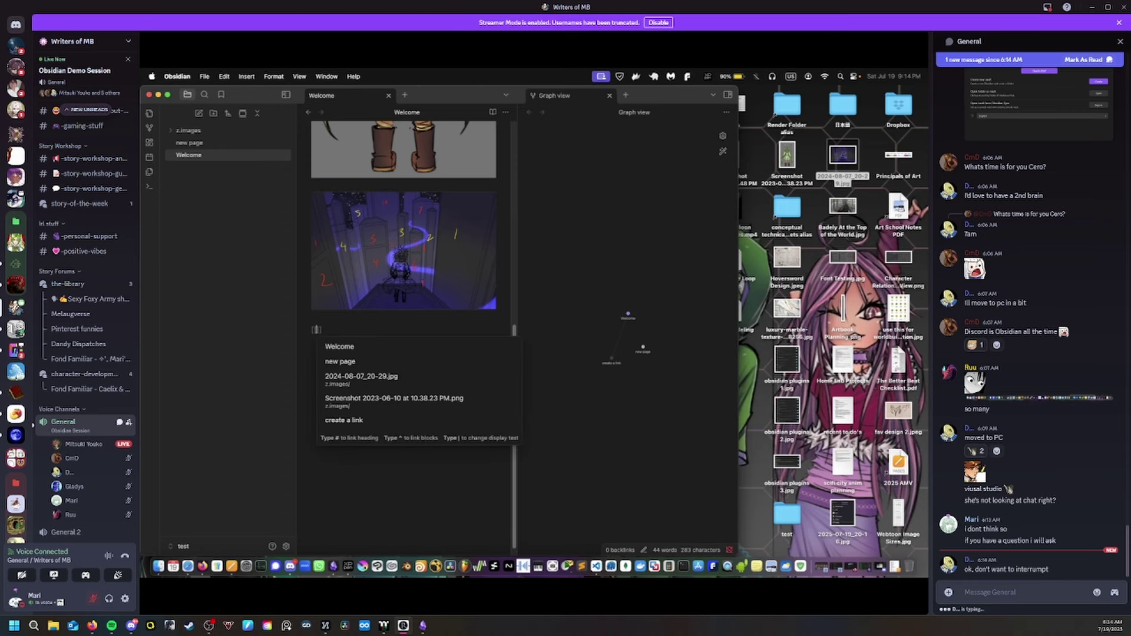
key("Down")
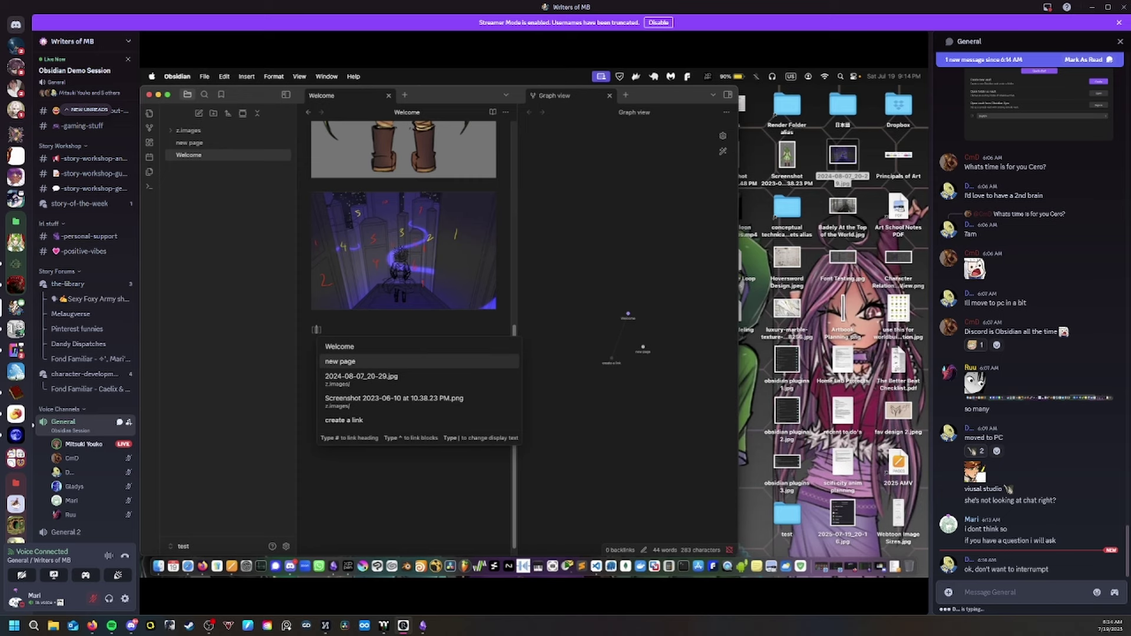
key("Return")
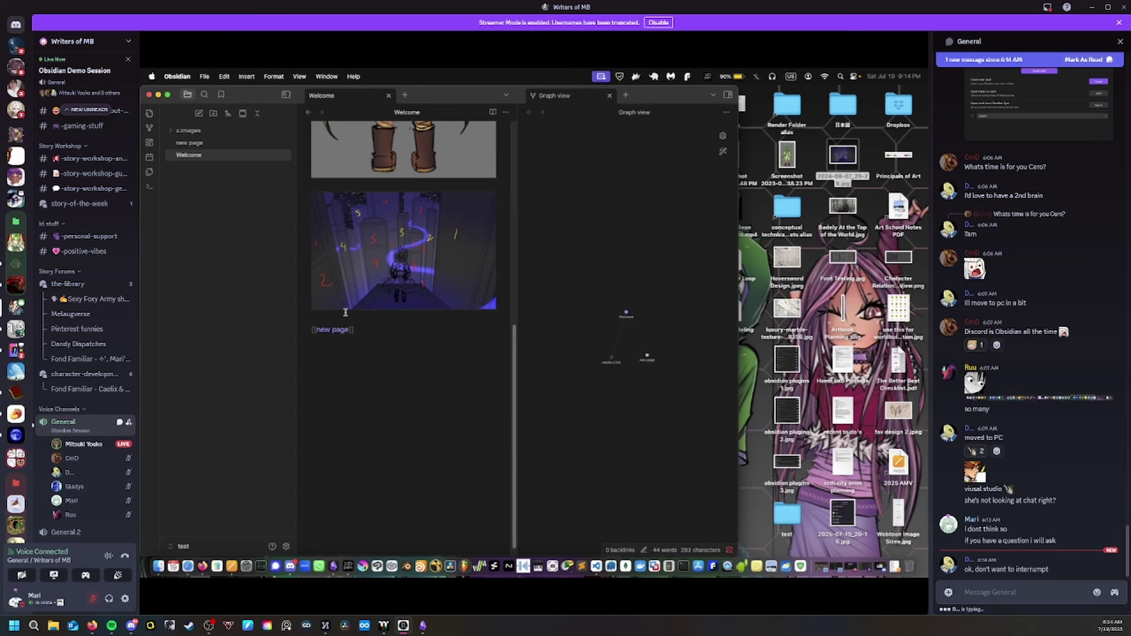
- Follow the new page link, return to the Welcome note and turn the link into an embed of that page
left_click(332, 329)
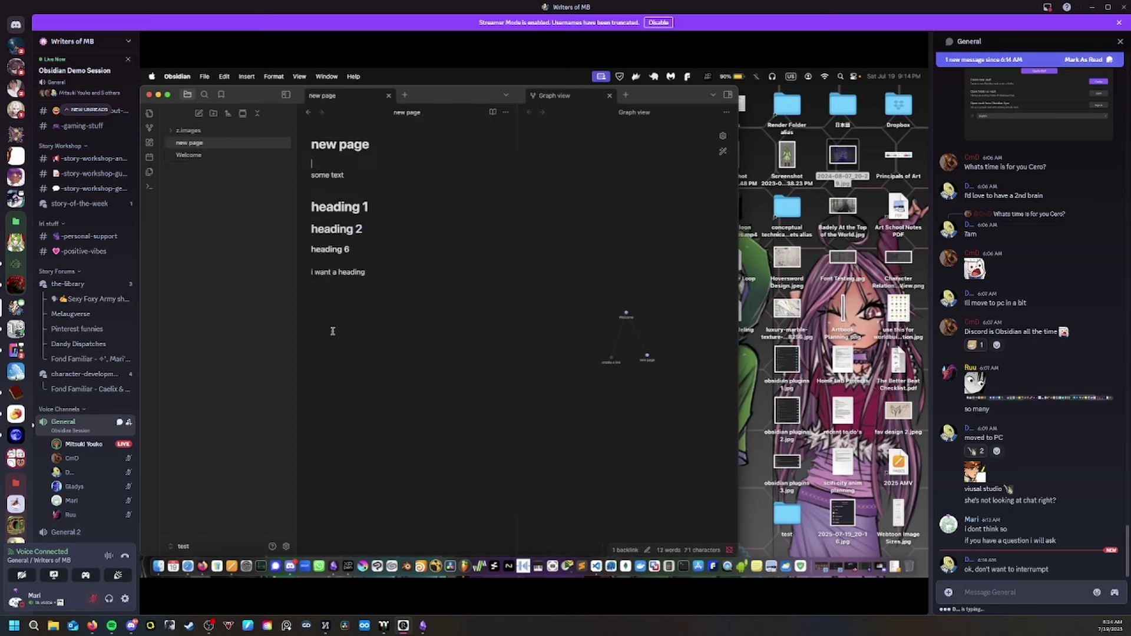
left_click(308, 112)
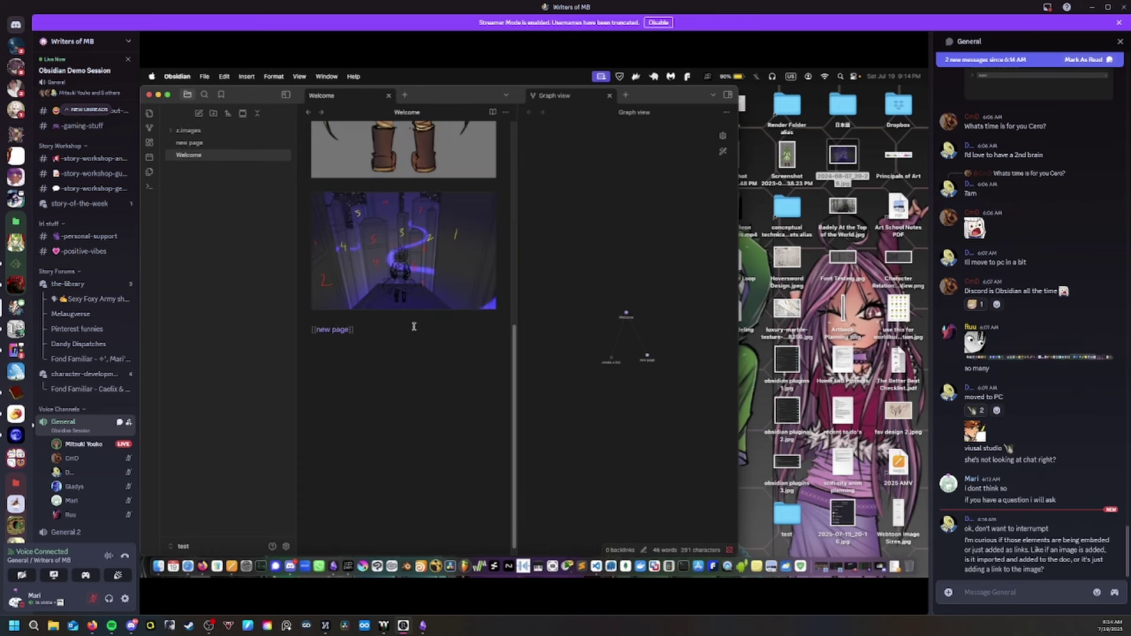
type("!")
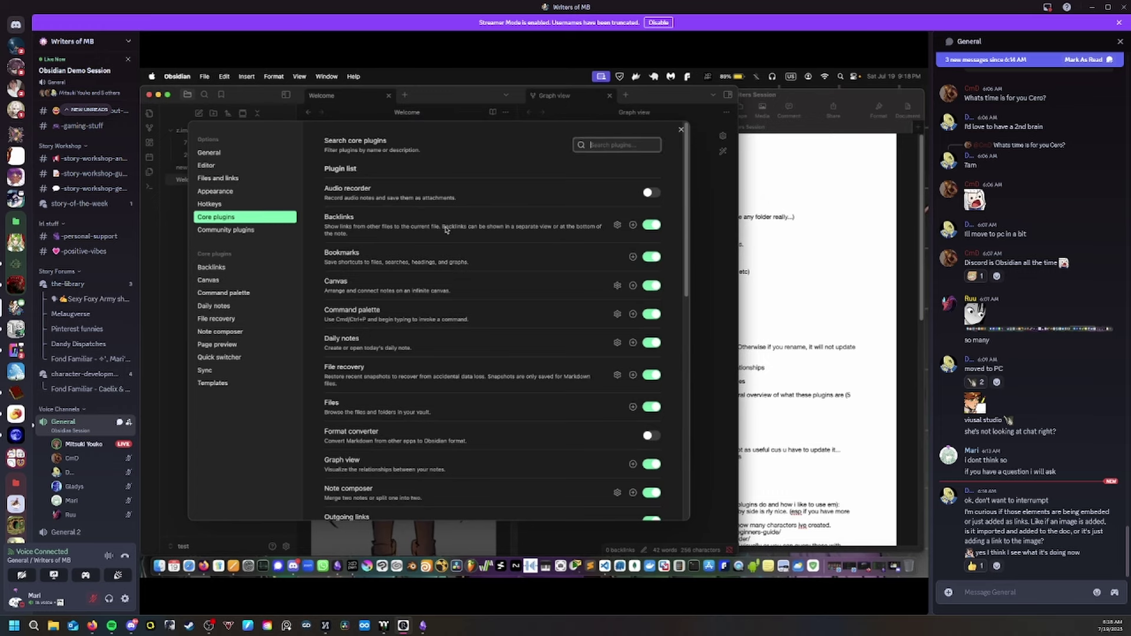
- Close the settings and view the embedded new page content at the end of the Welcome note
left_click(400, 105)
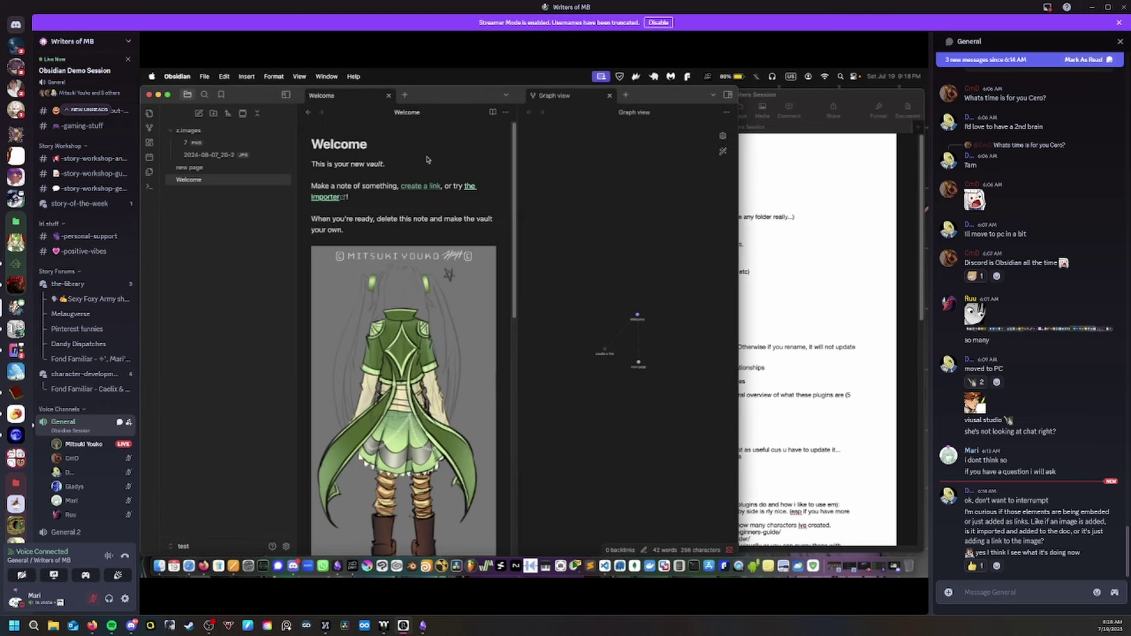
scroll(419, 272, "down", 10)
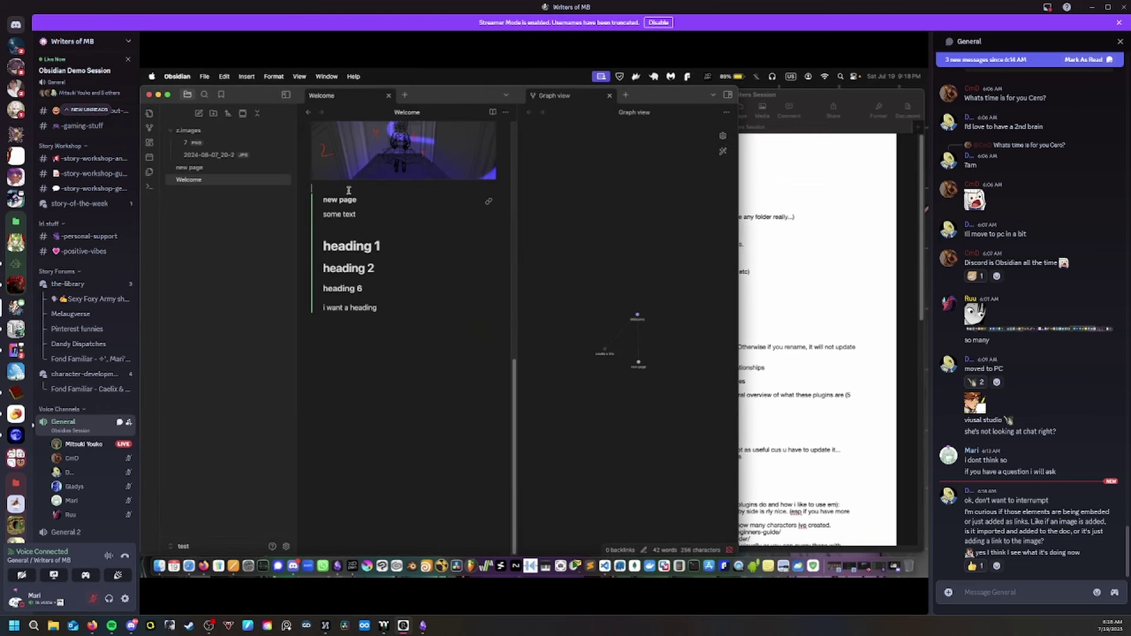
- Open the new page note, show its backlinks, and follow the linked mention to Welcome before returning to new page
left_click(349, 190)
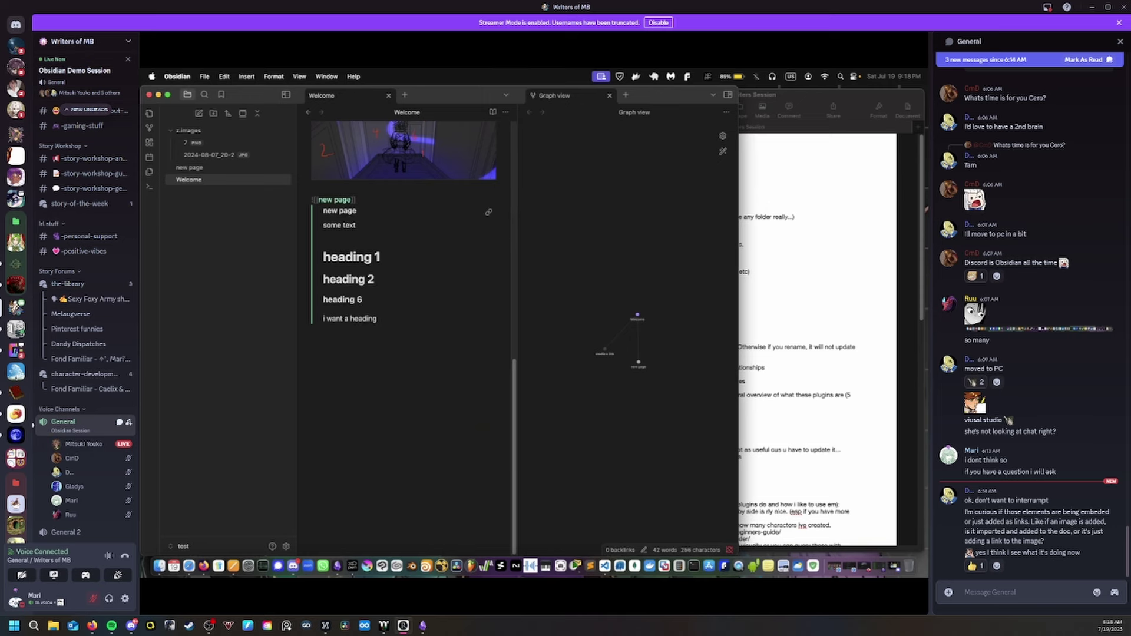
left_click(242, 168)
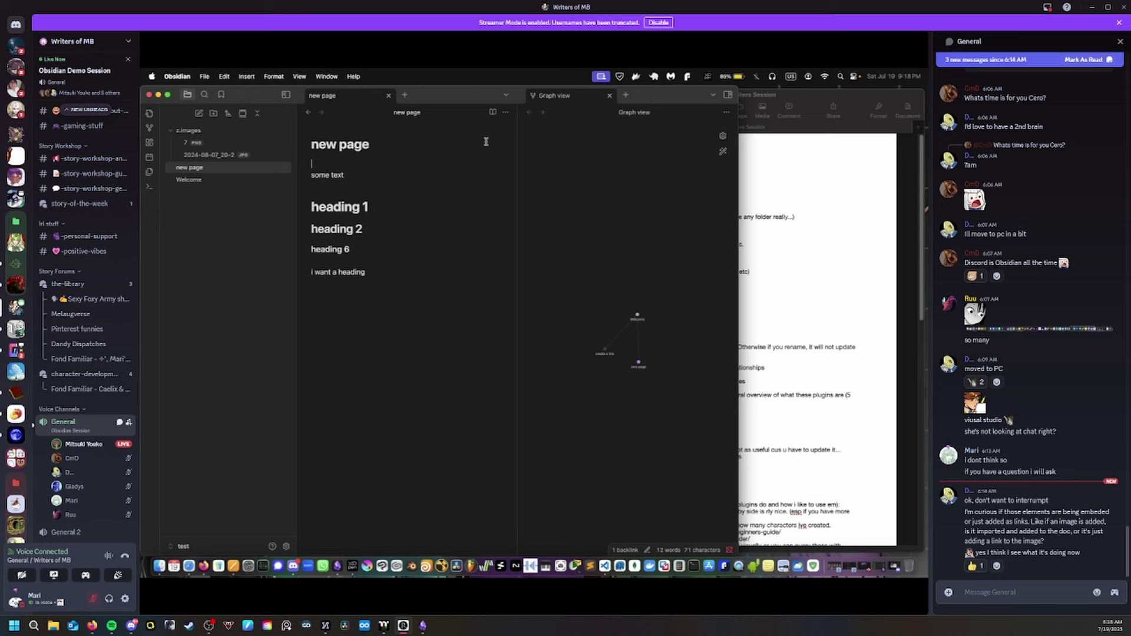
left_click(729, 95)
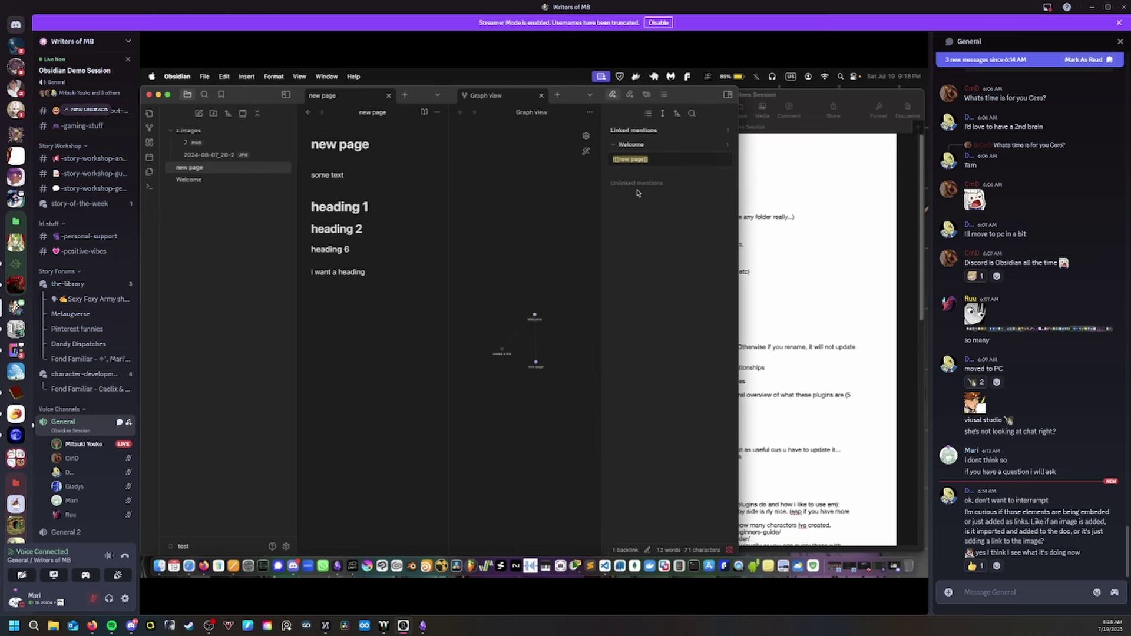
left_click(642, 146)
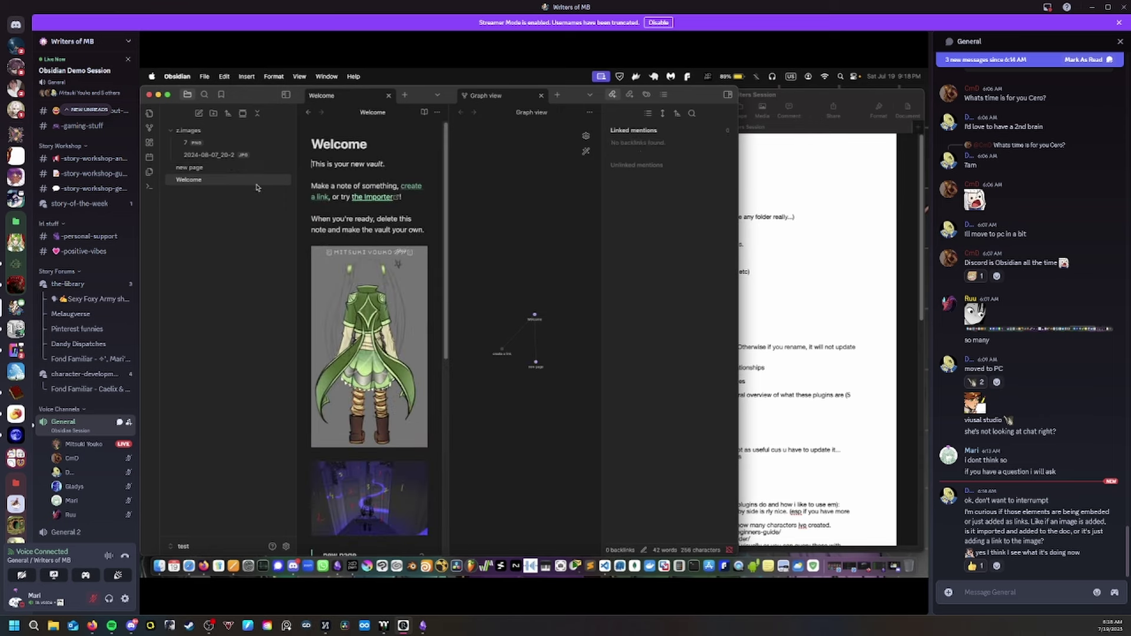
left_click(247, 168)
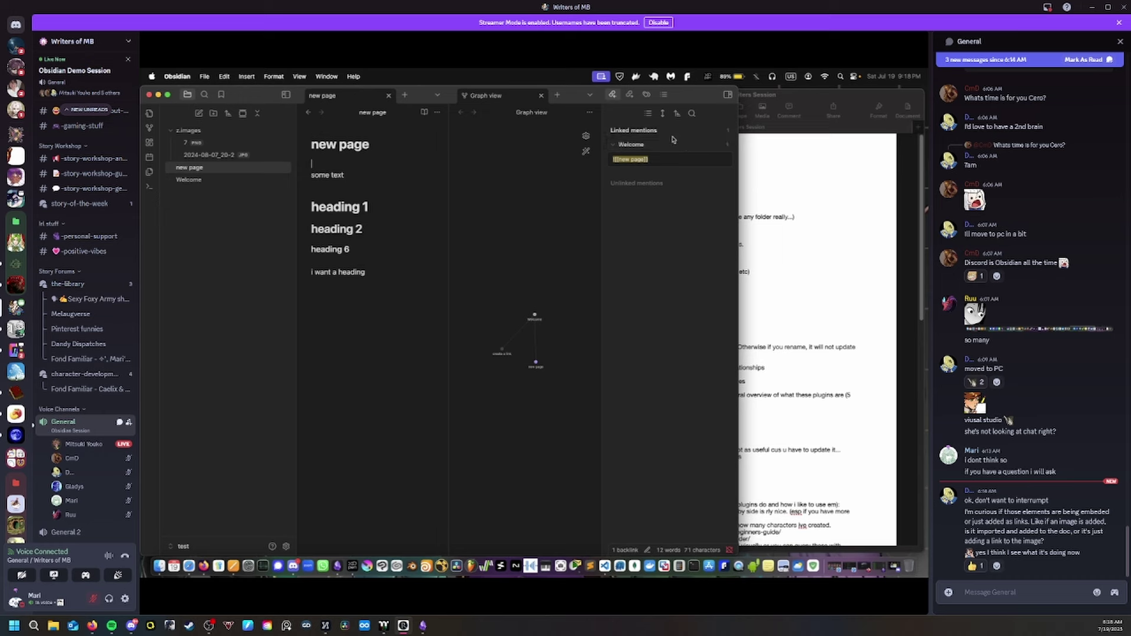
- Compare the outgoing links of the new page note with its backlinks
left_click(629, 95)
left_click(614, 98)
left_click(627, 96)
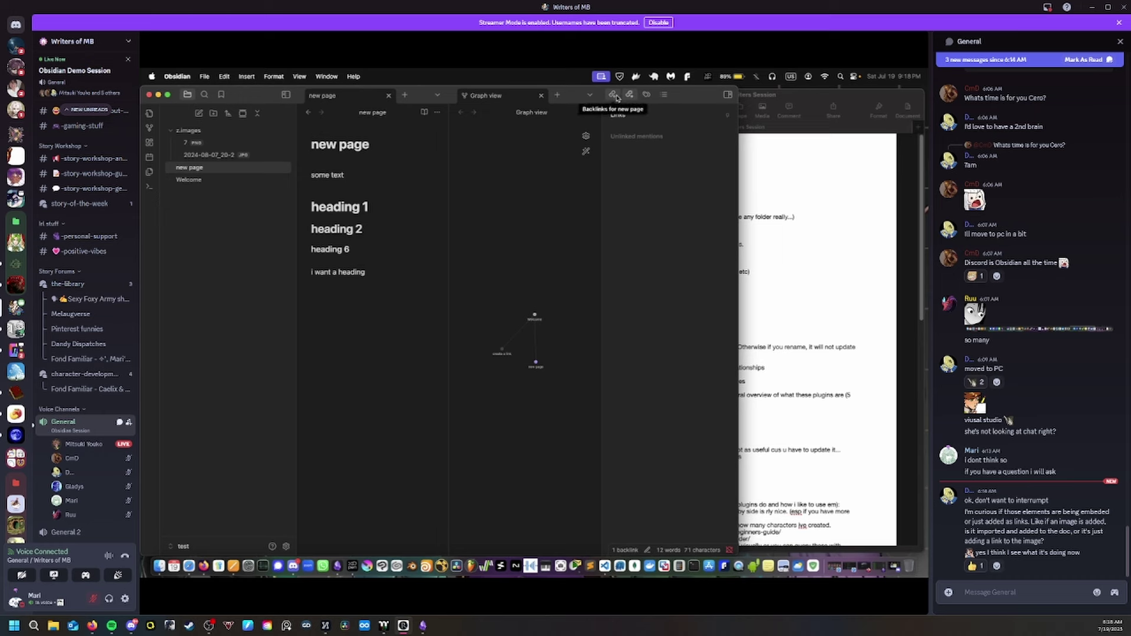
left_click(613, 96)
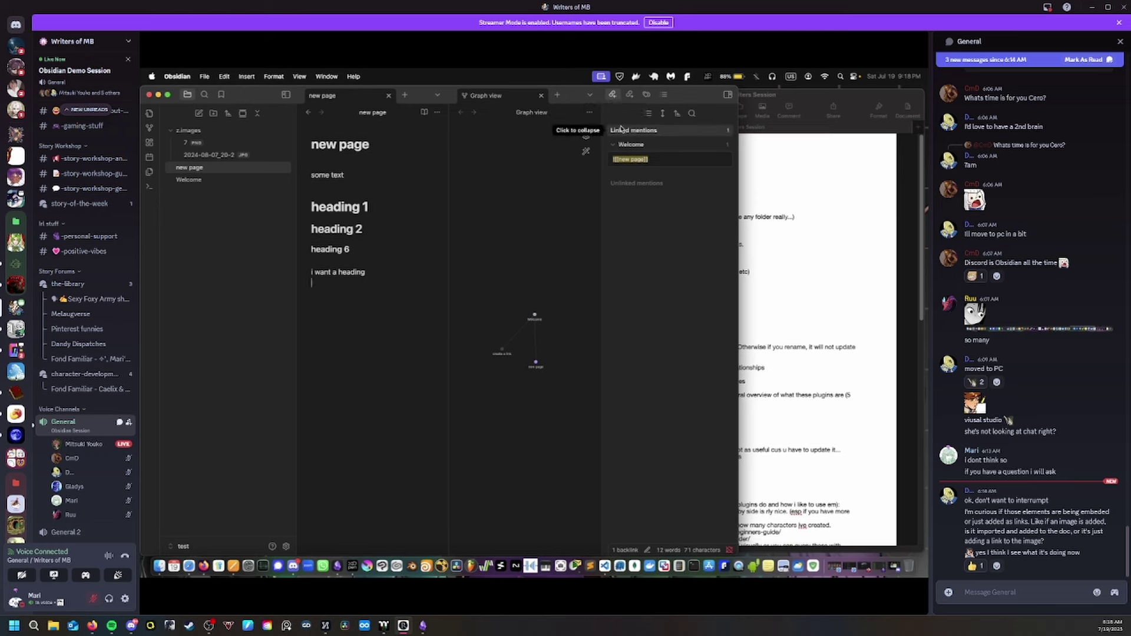
- Show the vault's tags and add #tag on the last line of the new page note
left_click(646, 94)
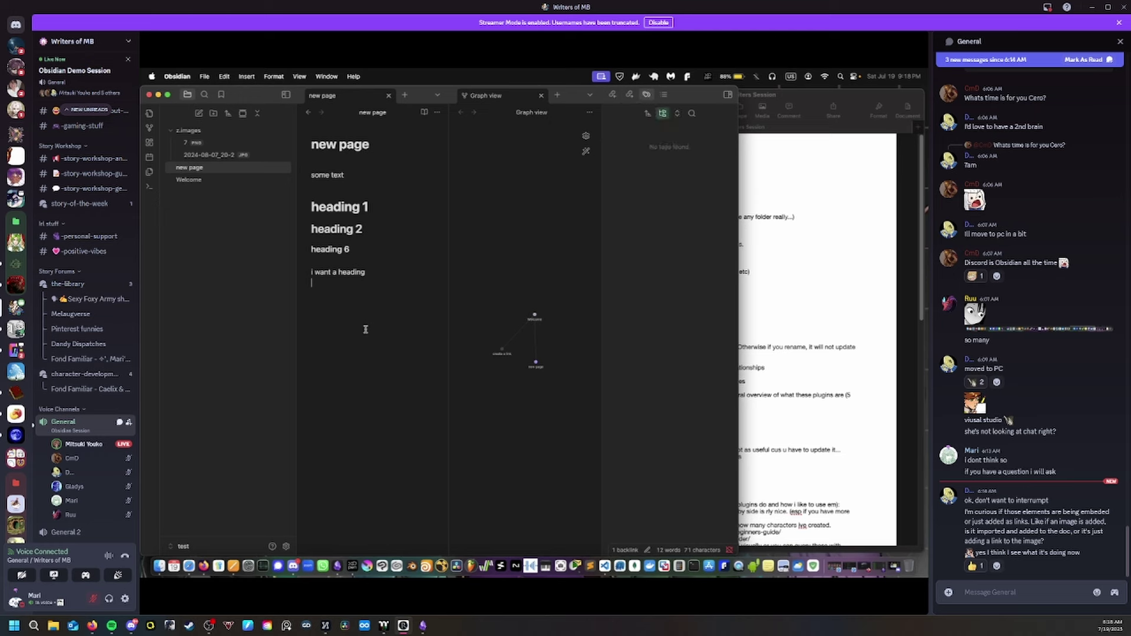
type("#")
type("tag")
left_click_drag(340, 283, 302, 285)
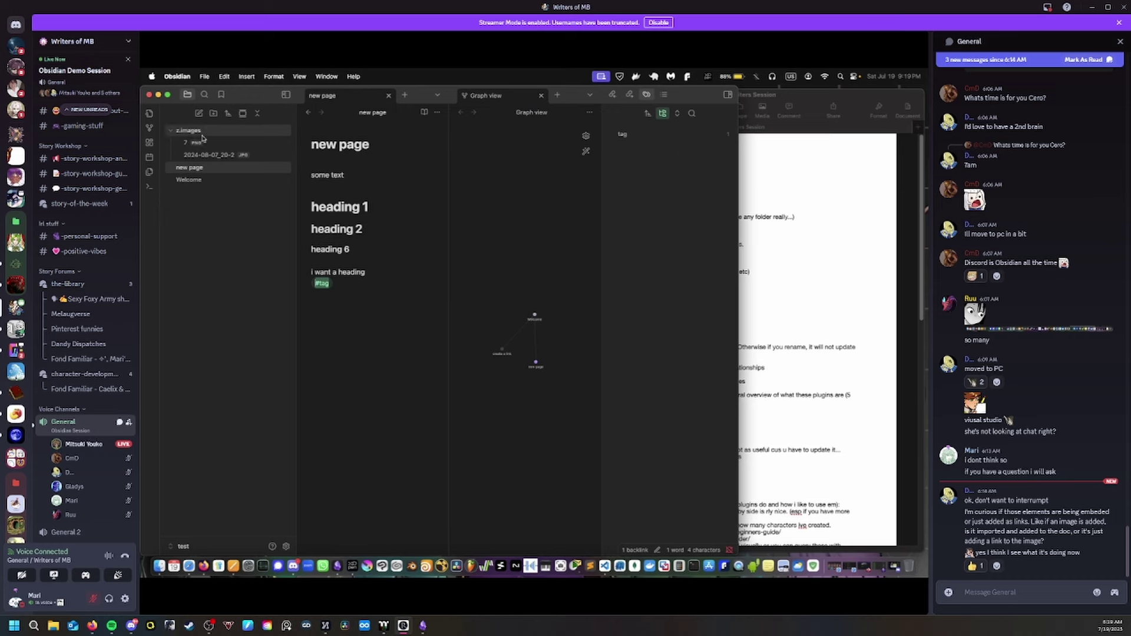
- Search the vault for "tag" and clear the search
left_click(204, 95)
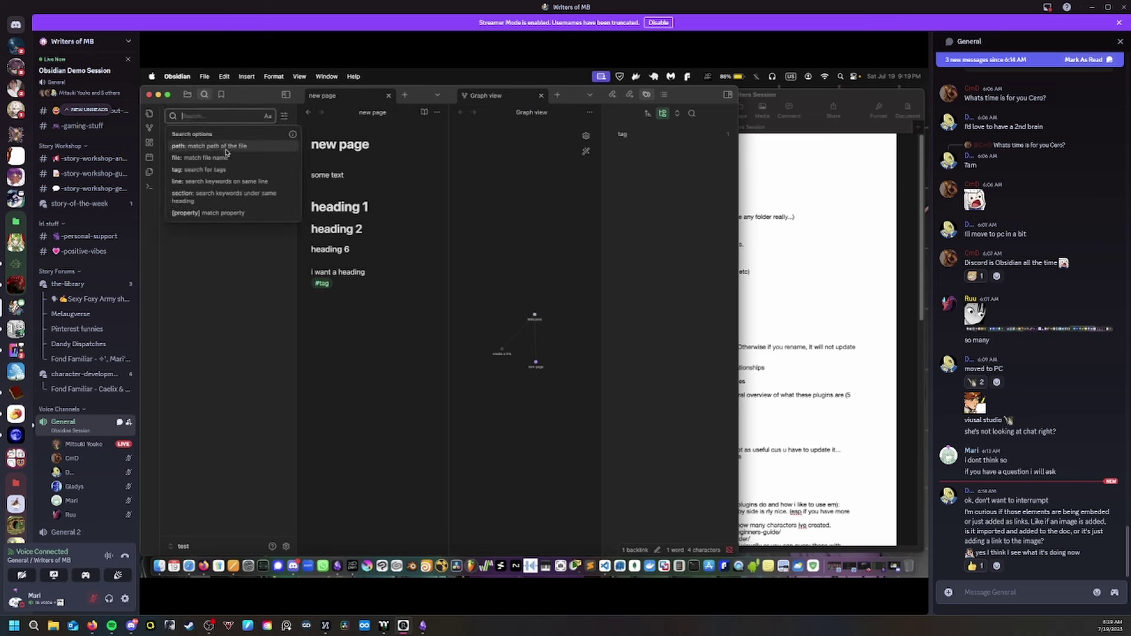
type("tag")
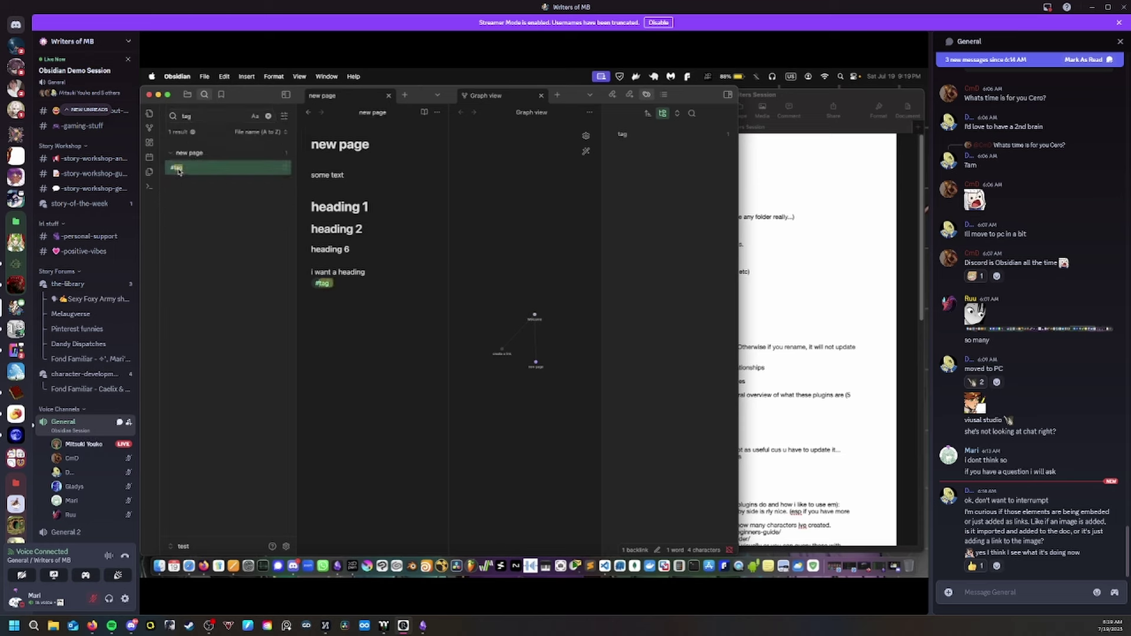
left_click(268, 116)
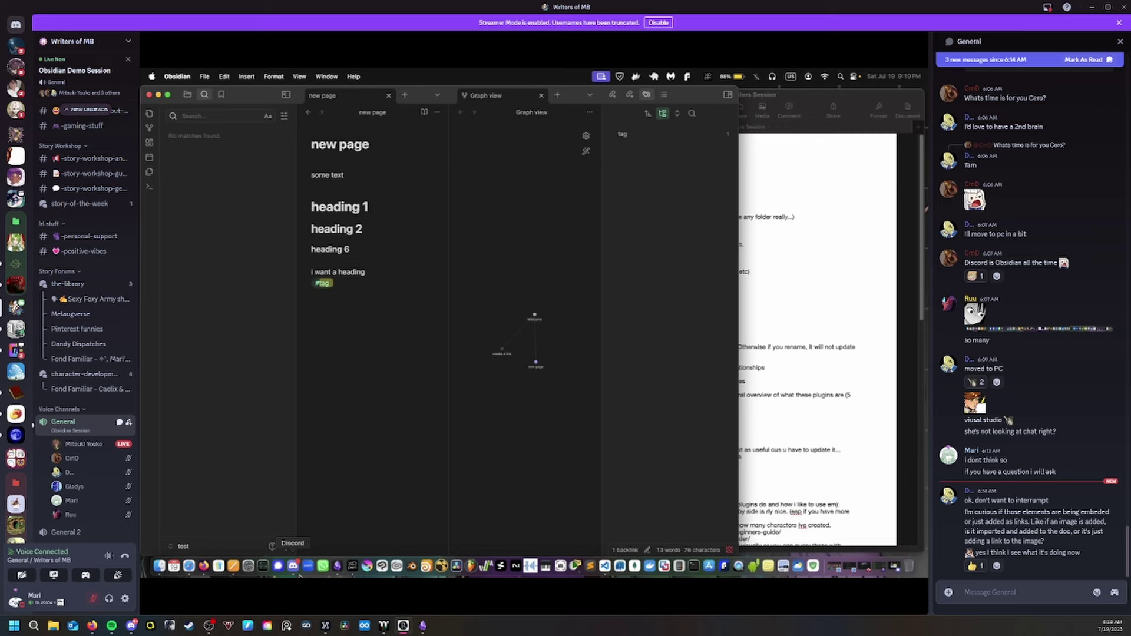
- Switch to Discord to check the General chat, and return to the new page note in Obsidian
key("ctrl+Right")
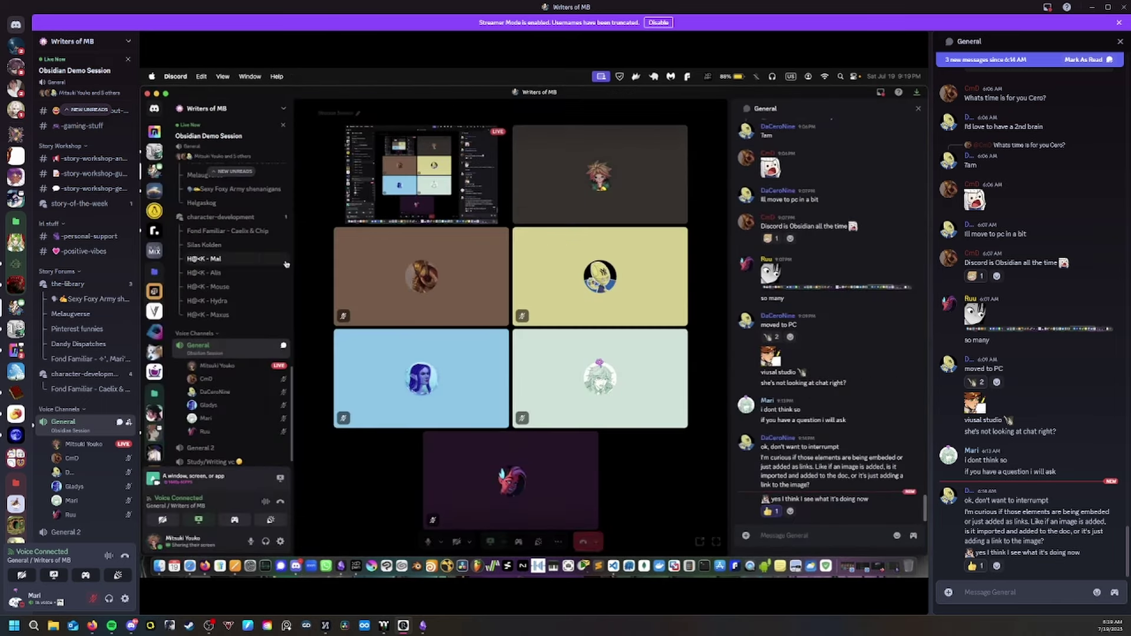
left_click(157, 94)
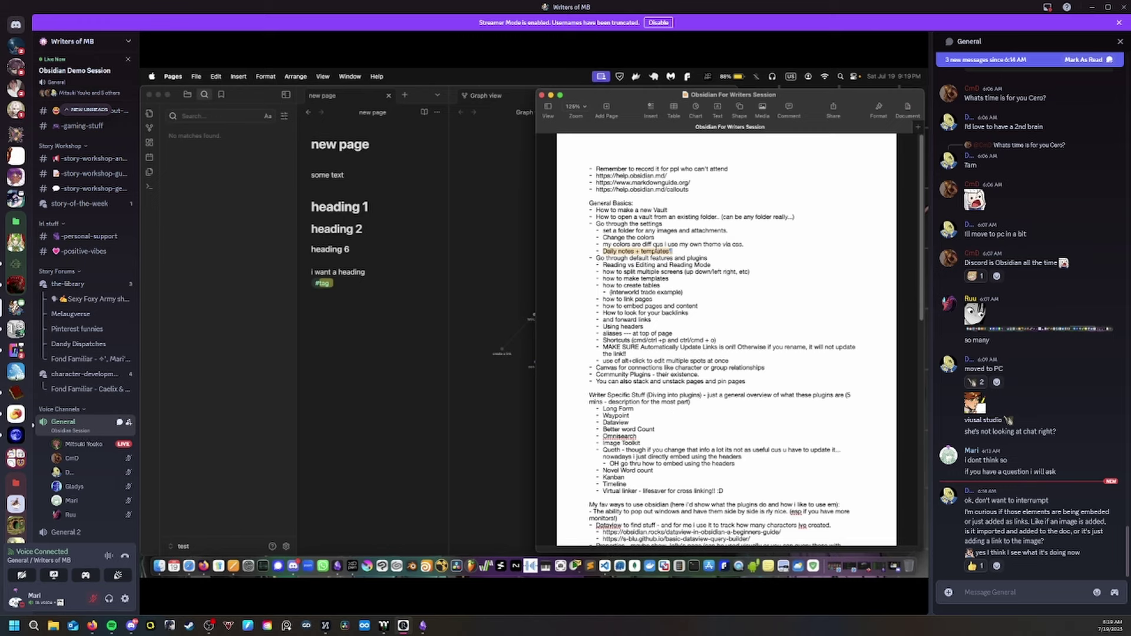
left_click(341, 304)
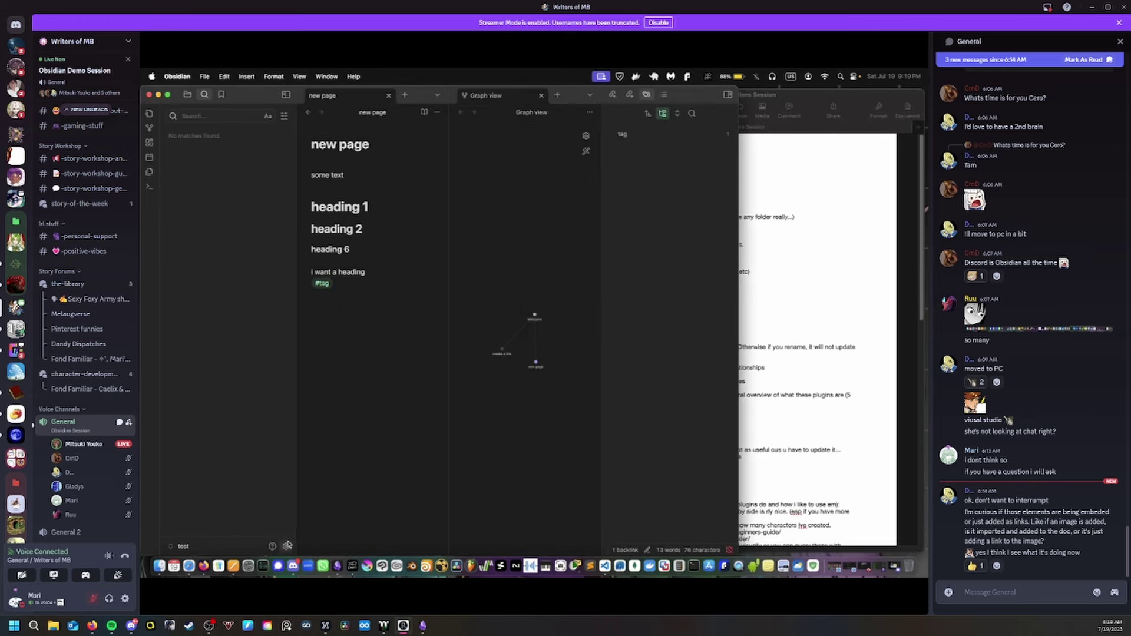
- Open the settings and review the list of core plugins, such as Canvas and Daily notes
left_click(286, 545)
scroll(394, 271, "down", 2)
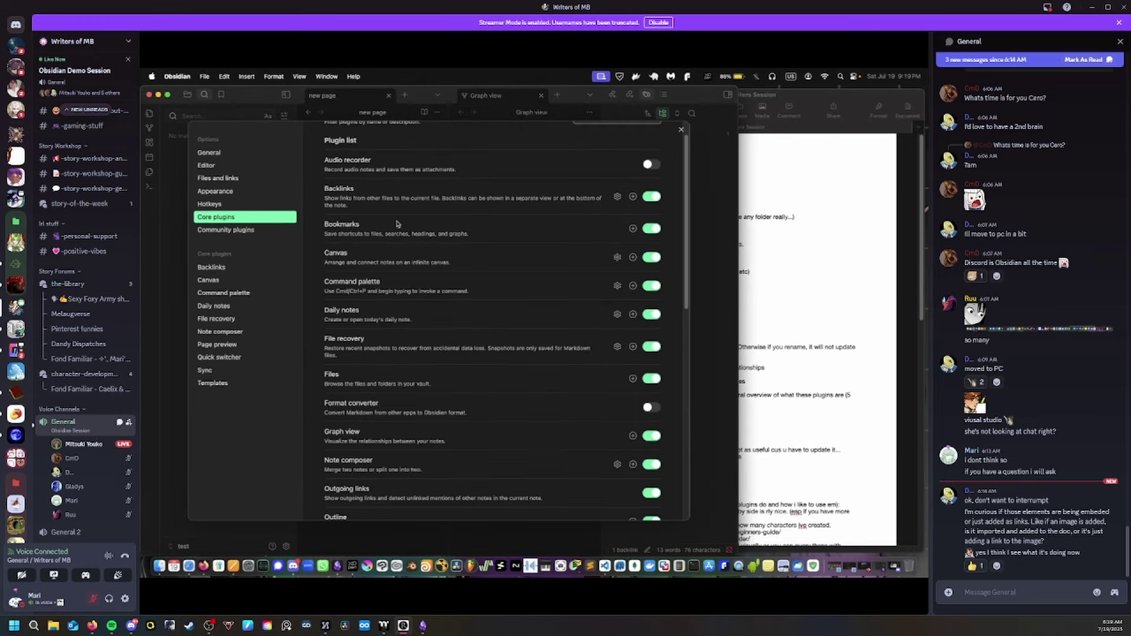
scroll(397, 224, "down", 1)
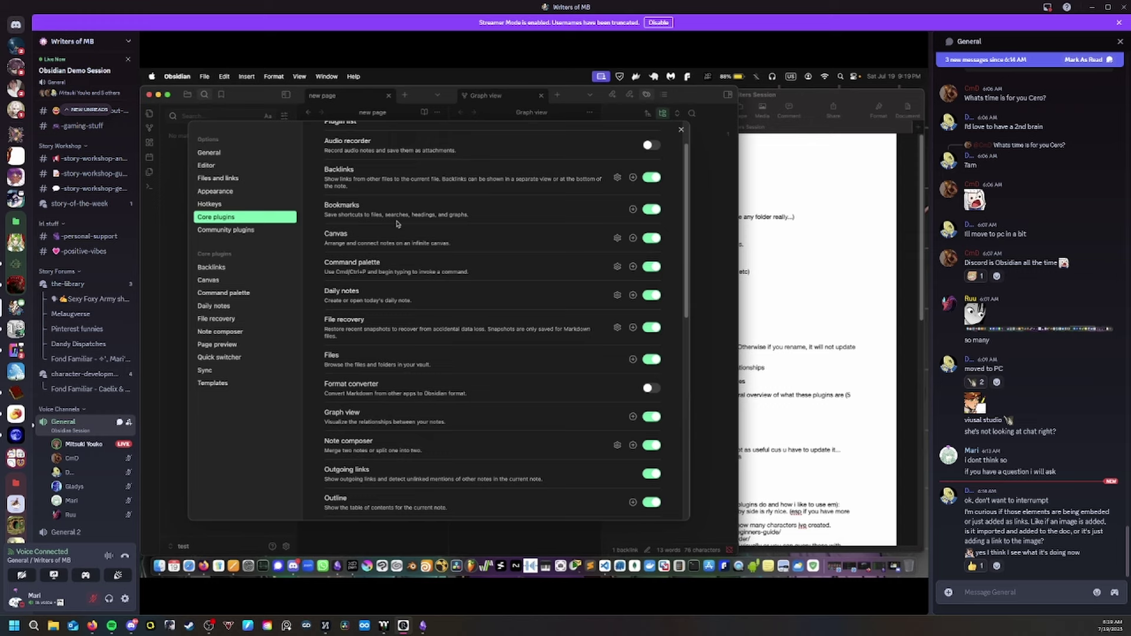
scroll(397, 224, "down", 1)
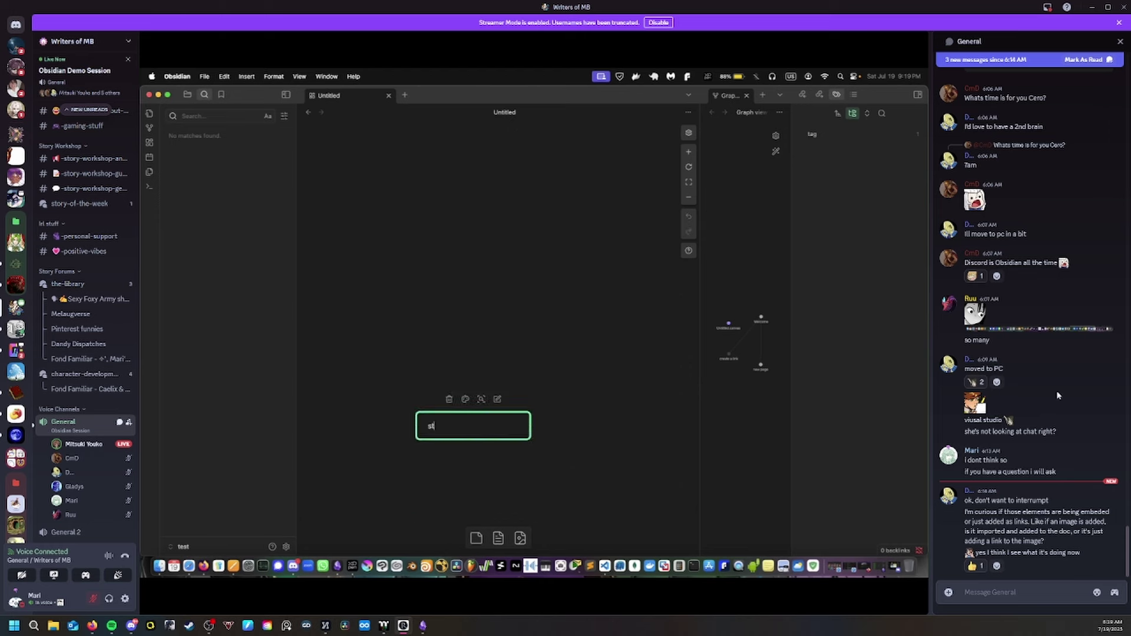
- Send "OOOHHH CANVUS COOL" in the Discord General chat and correct the message to "OOOHHH CANVAS COOL"
left_click(1052, 592)
type("OOO")
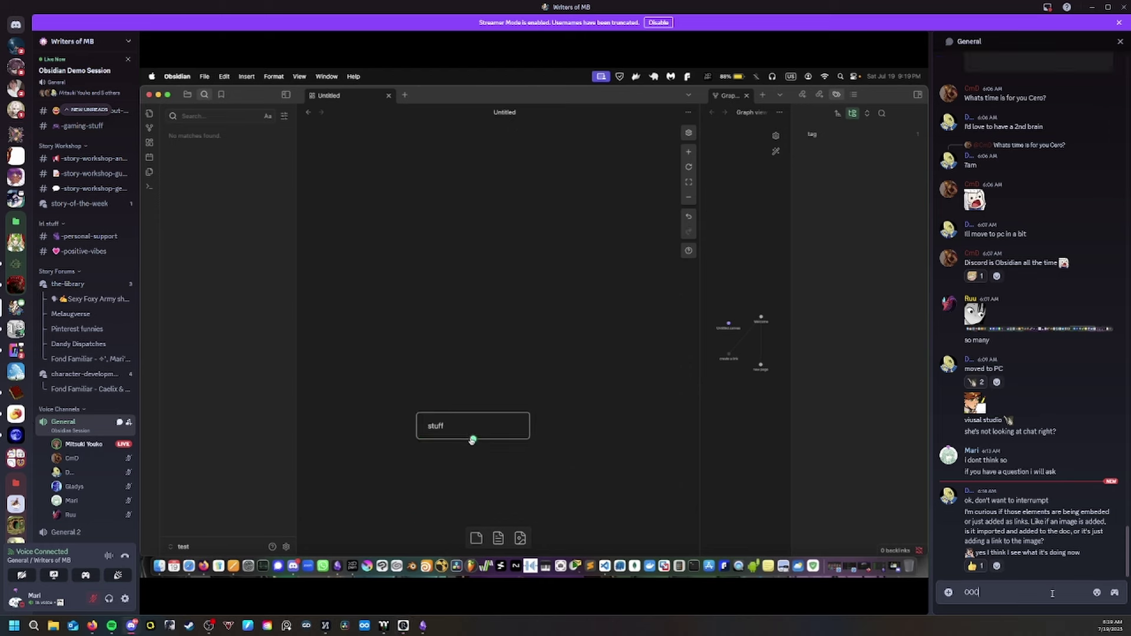
type("HHH CANVUS COOL")
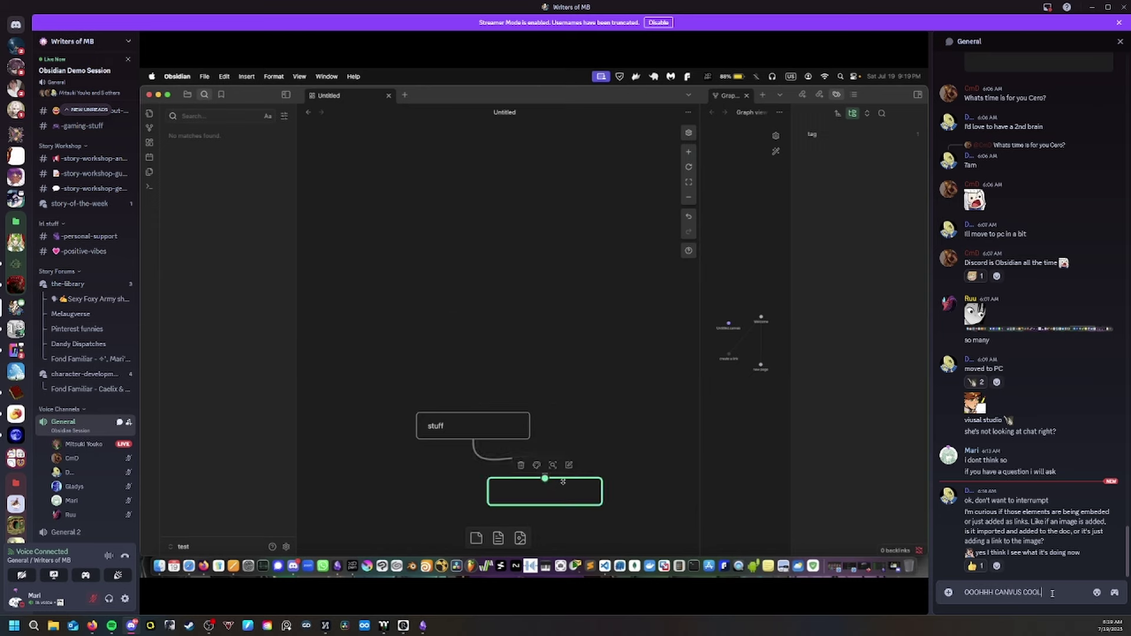
key("Return")
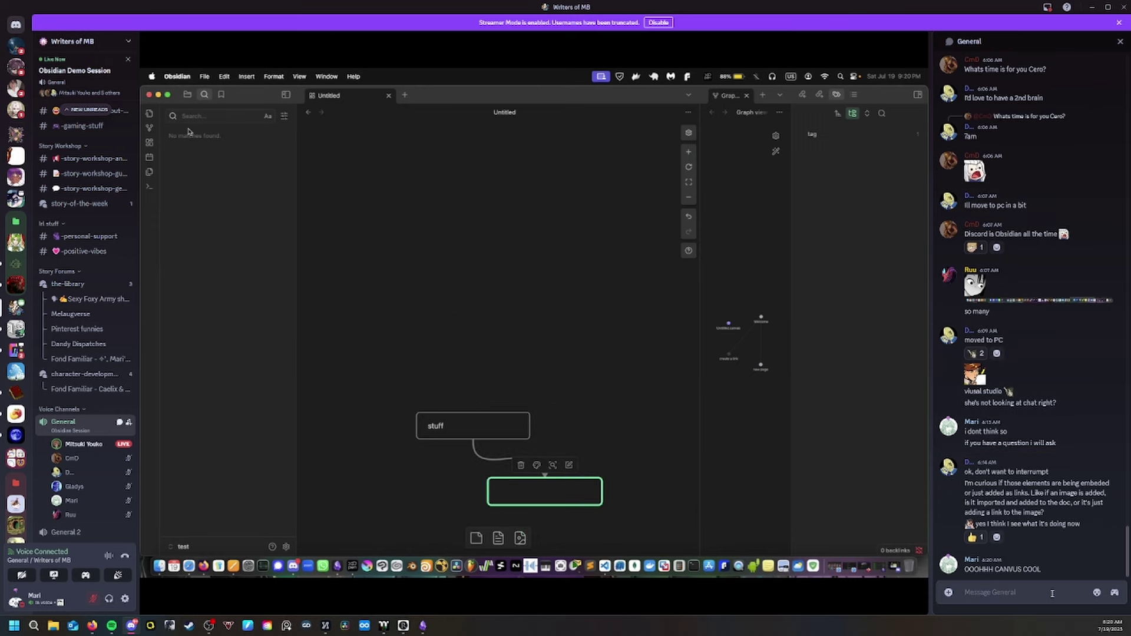
key("Up")
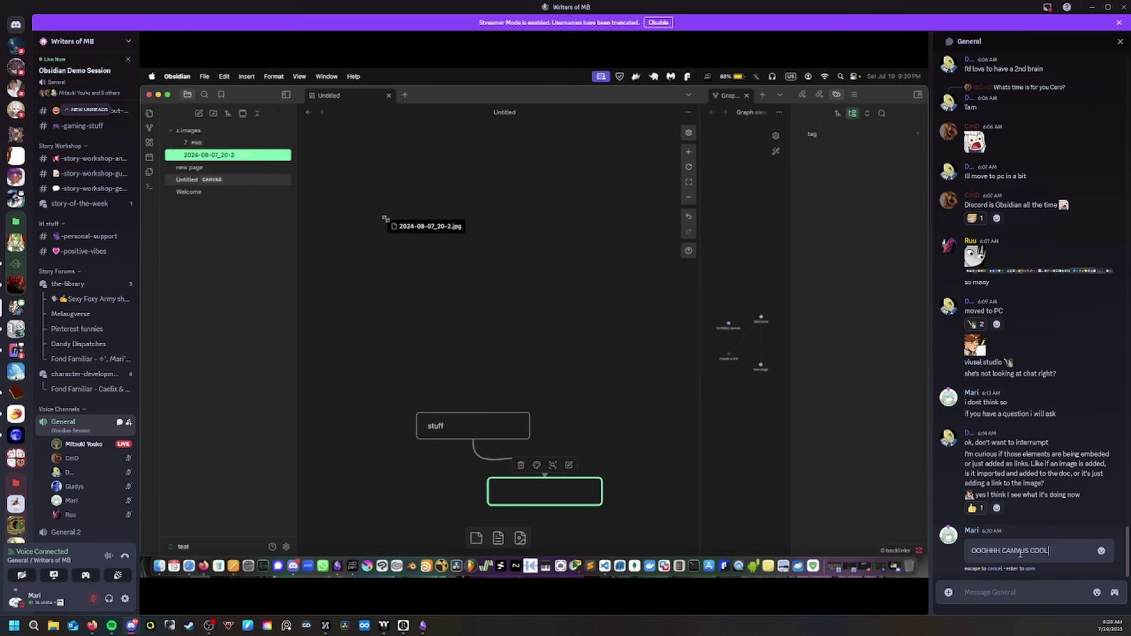
key("Escape")
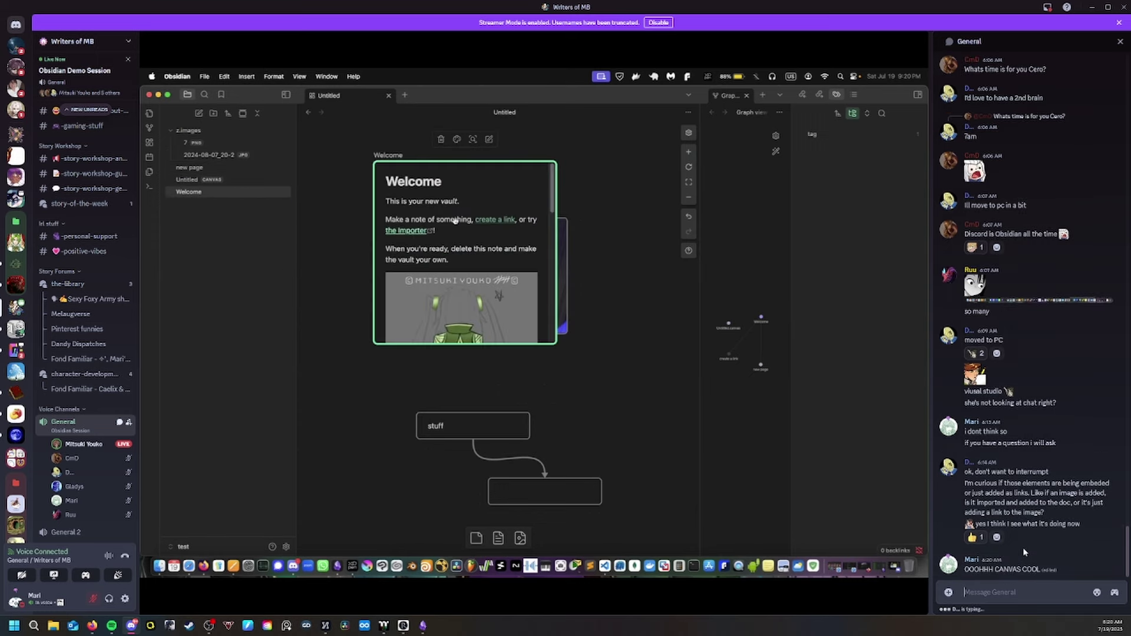
- Send "YESSS" and "I need this so bad for Fonfa" in the General chat
type("YESSS")
key("Return")
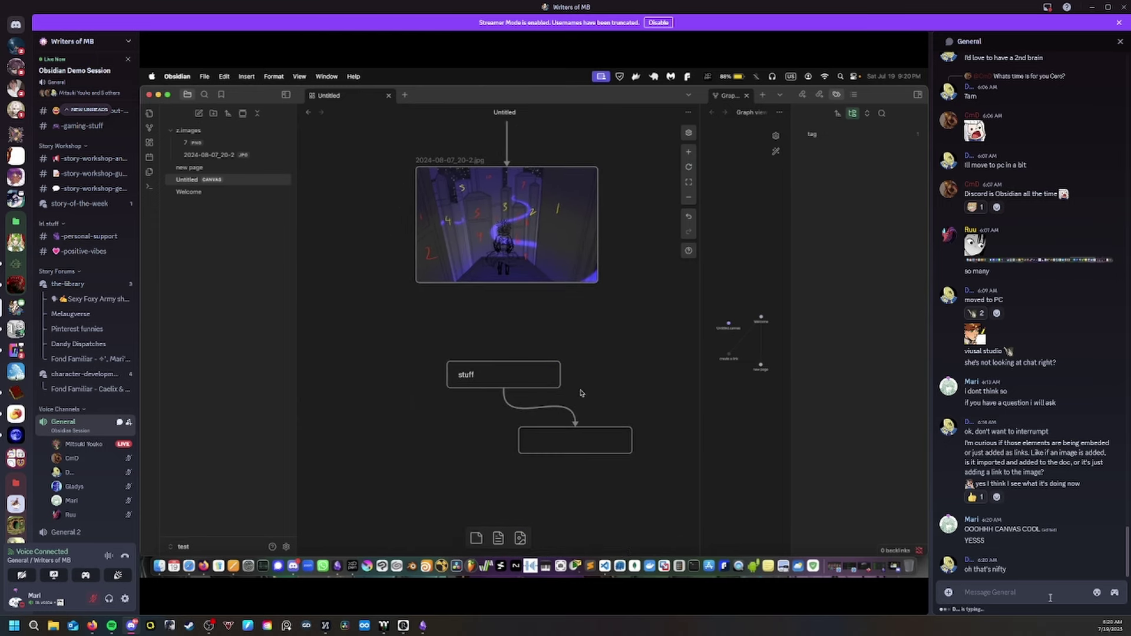
type("I need this so bad for Fonfa")
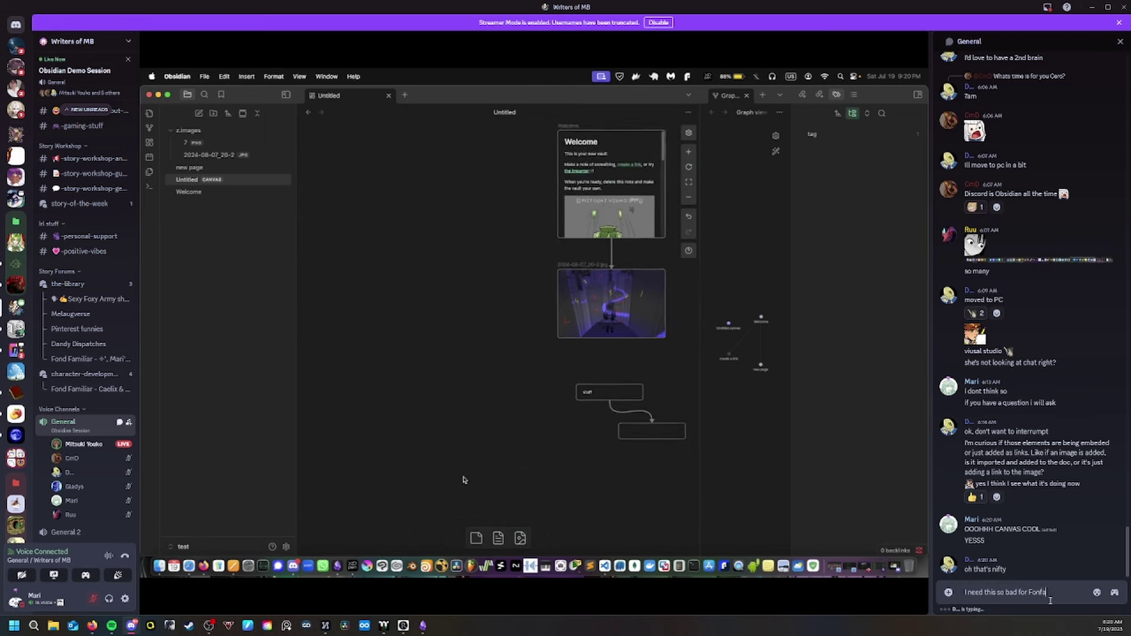
key("Return")
- Find the moai emoji and send it in the General chat
key("ctrl+e")
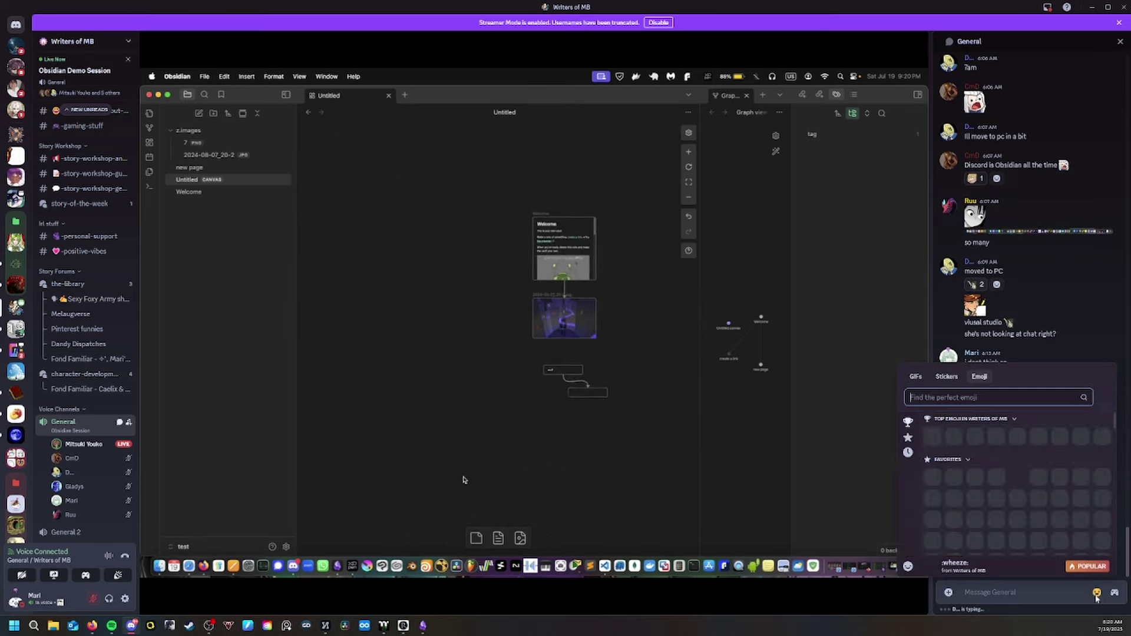
type("moai")
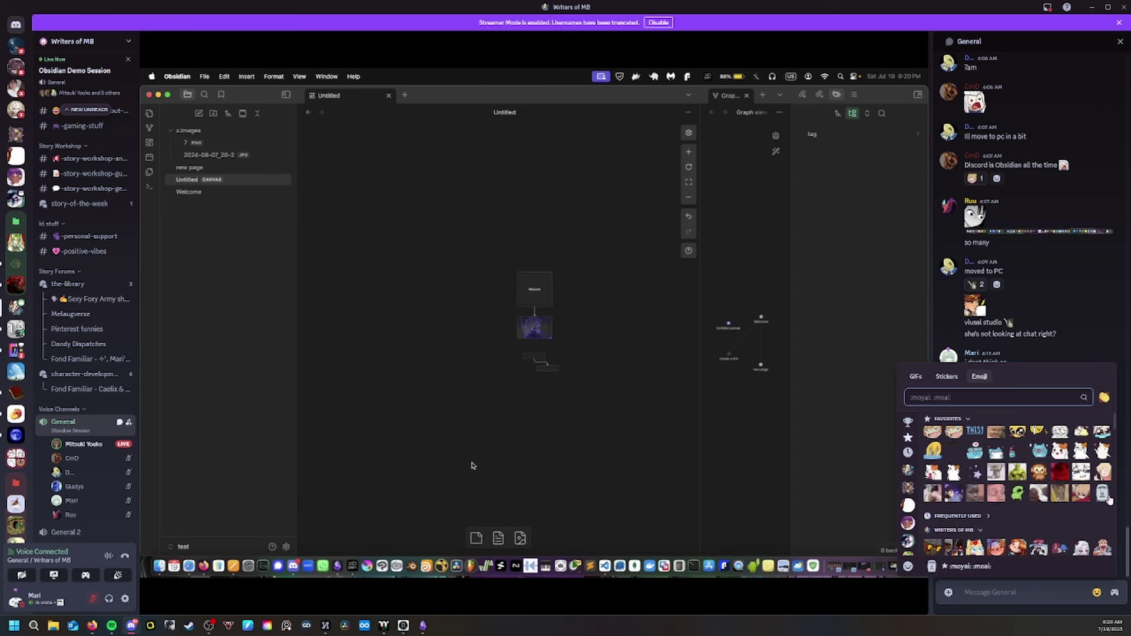
key("Return")
key("Return")
mouse_move(1107, 499)
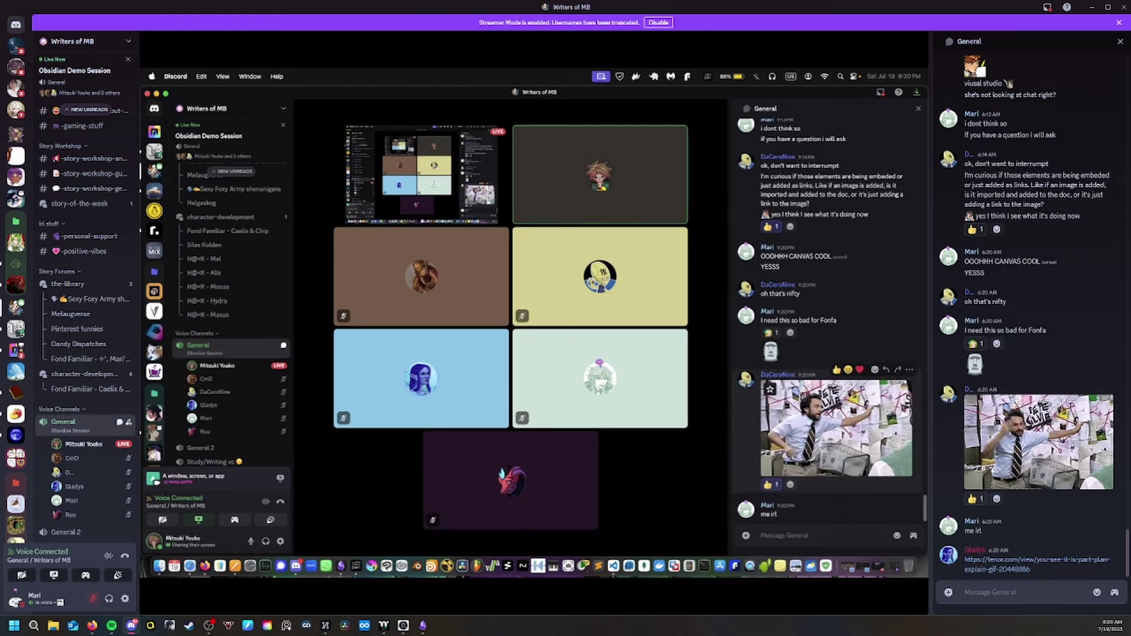
- Start a file upload to the General chat and move the file selection dialog away from the stream
left_click(949, 592)
left_click(976, 513)
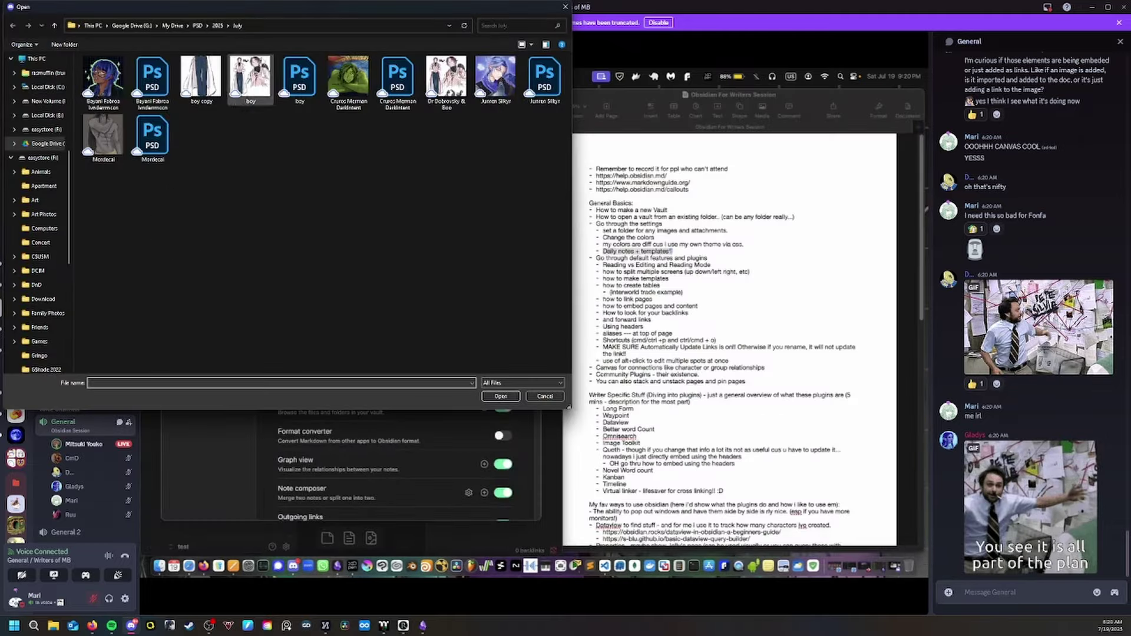
left_click_drag(479, 126, 1130, 139)
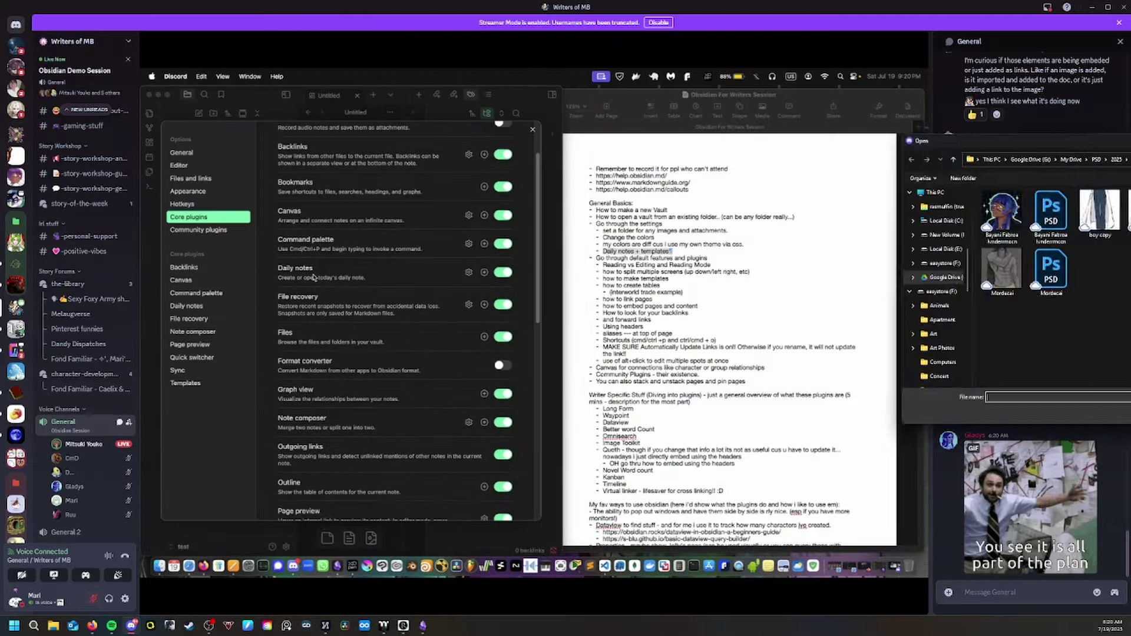
- Close the Obsidian settings and create a vault folder named "daily notes"
left_click(532, 130)
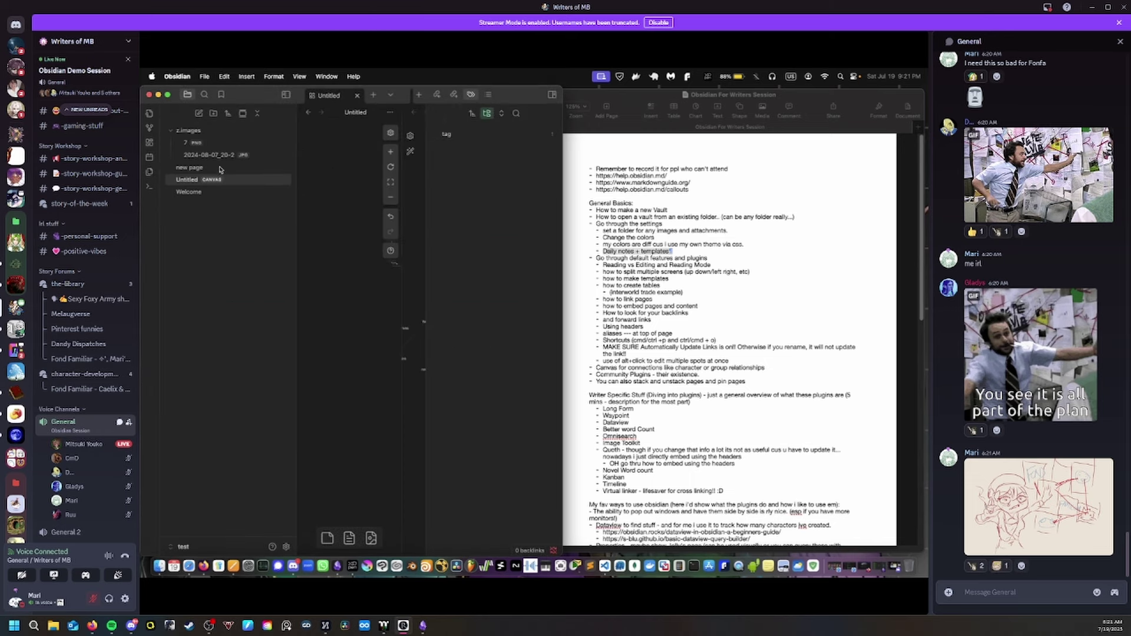
left_click(215, 114)
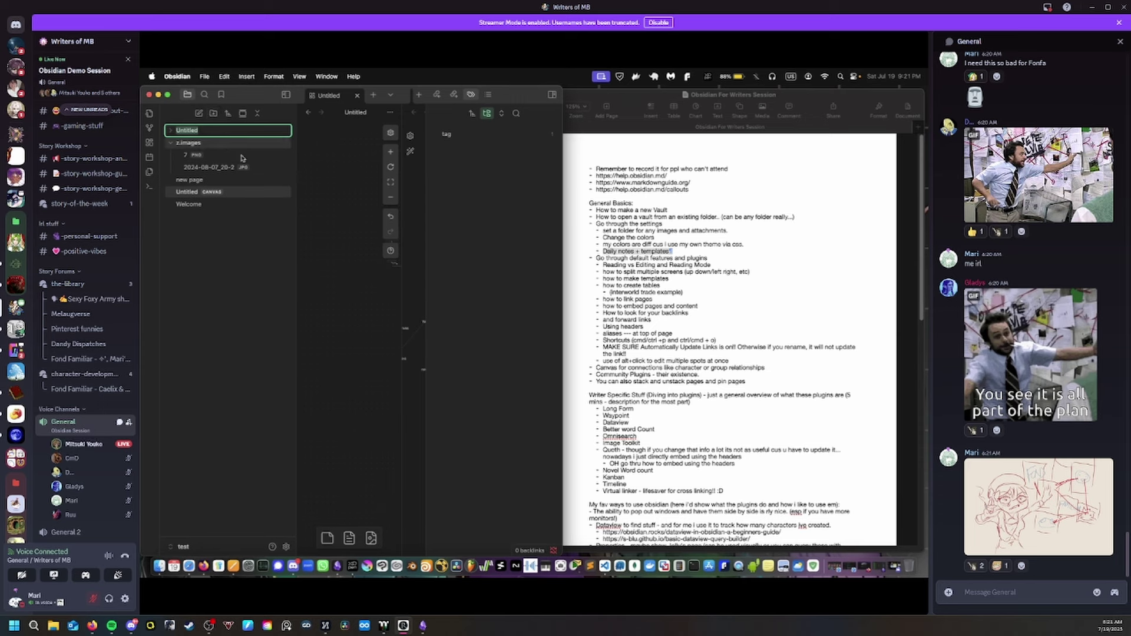
type("daily notes")
key("Return")
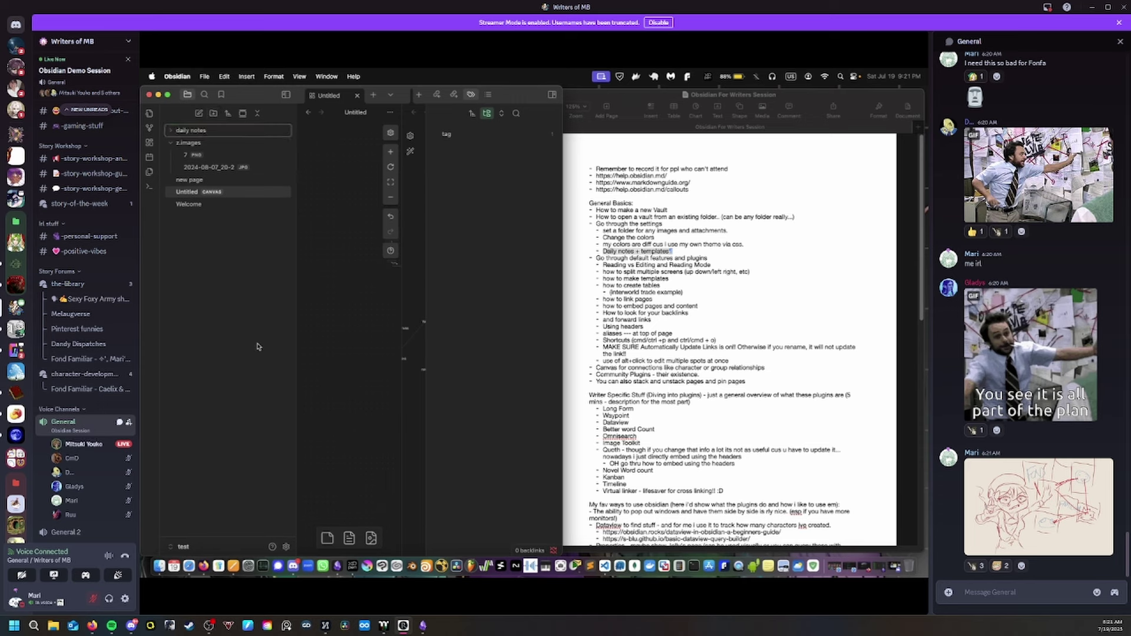
- Set the new file location for daily notes to the "daily notes" folder and close the settings
left_click(286, 547)
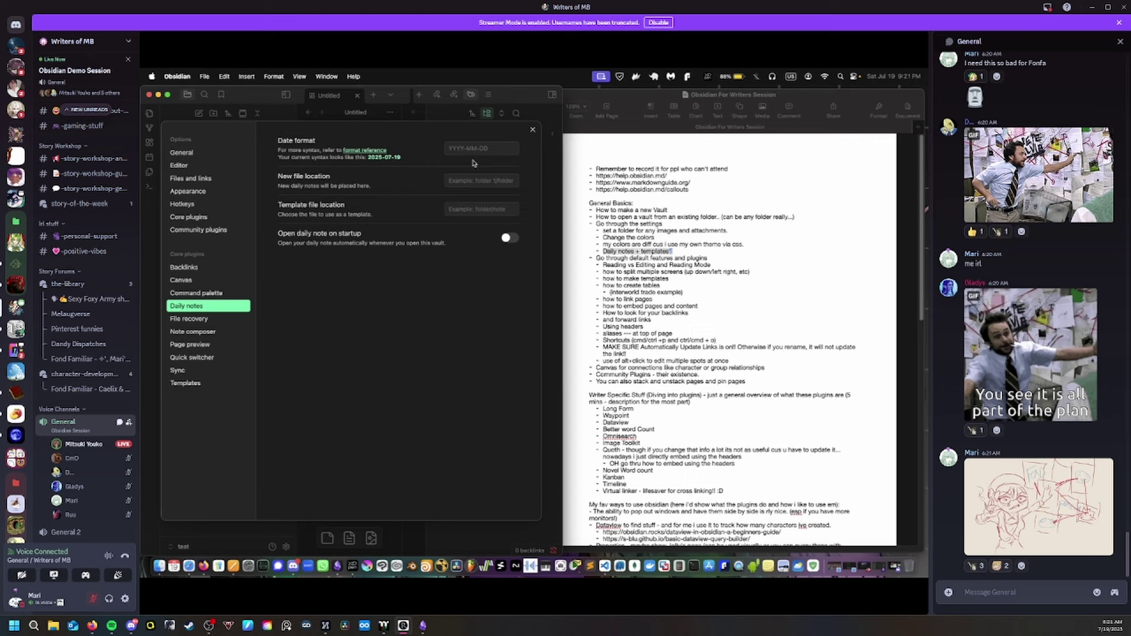
left_click(467, 181)
left_click(469, 231)
left_click(469, 208)
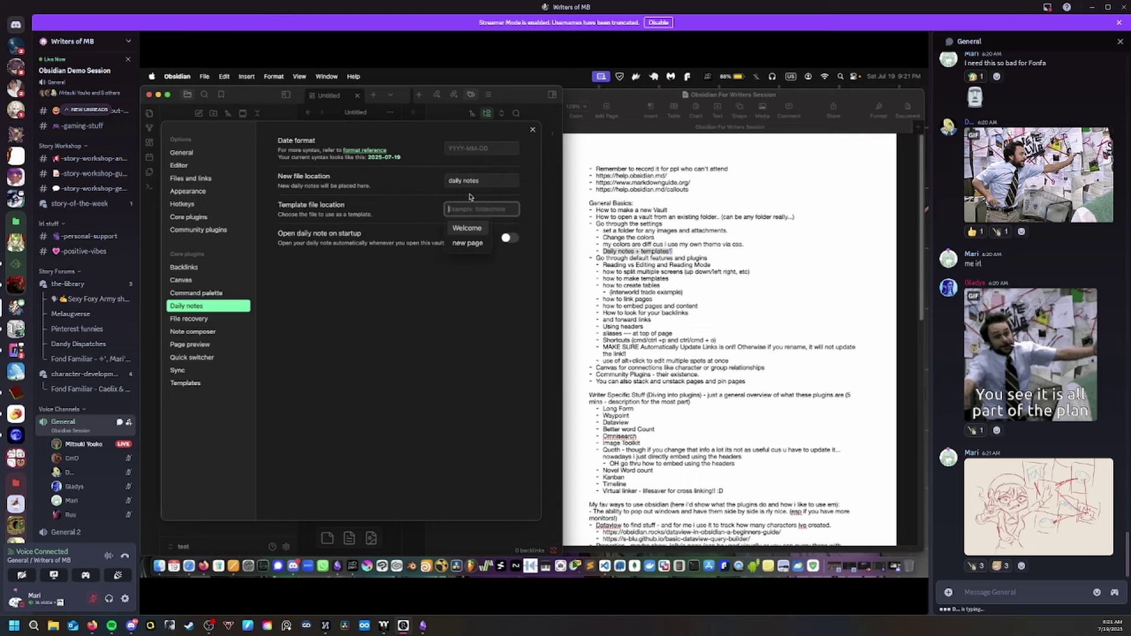
left_click(532, 129)
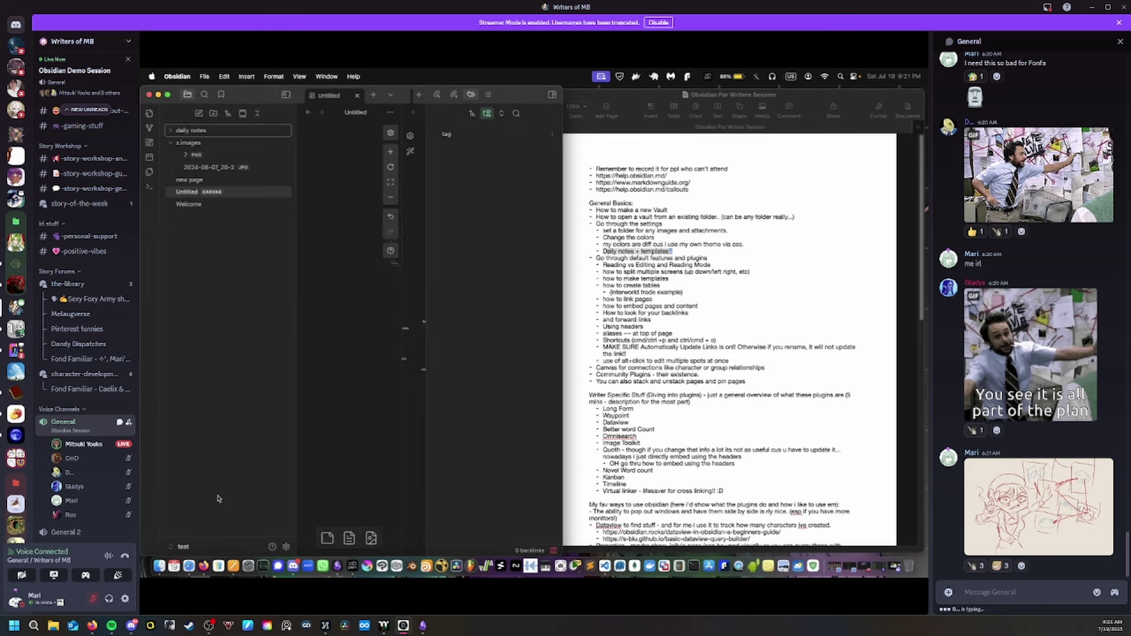
- Create a "templates" folder and a note named "daily note template", with the stream in full screen and the Obsidian window enlarged
left_click(230, 447)
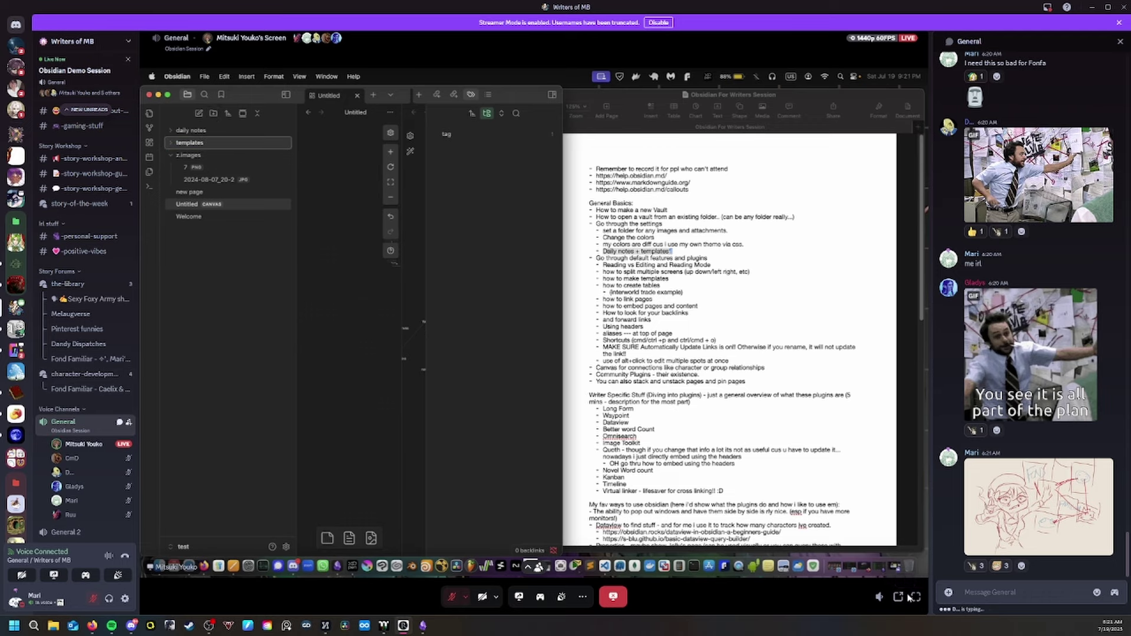
left_click(913, 597)
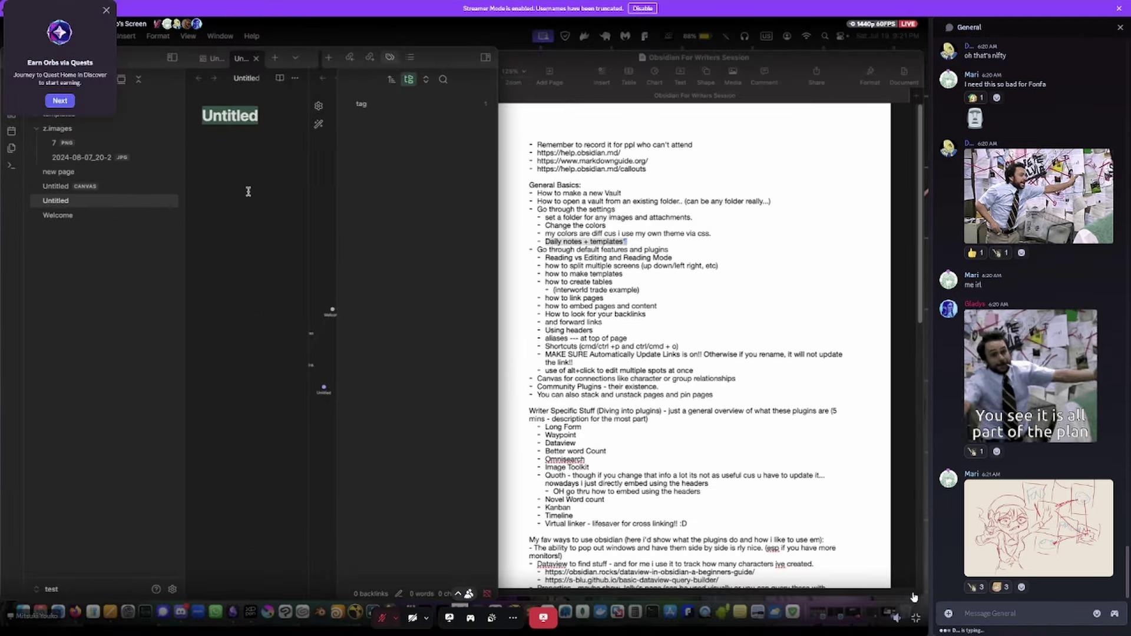
left_click(106, 12)
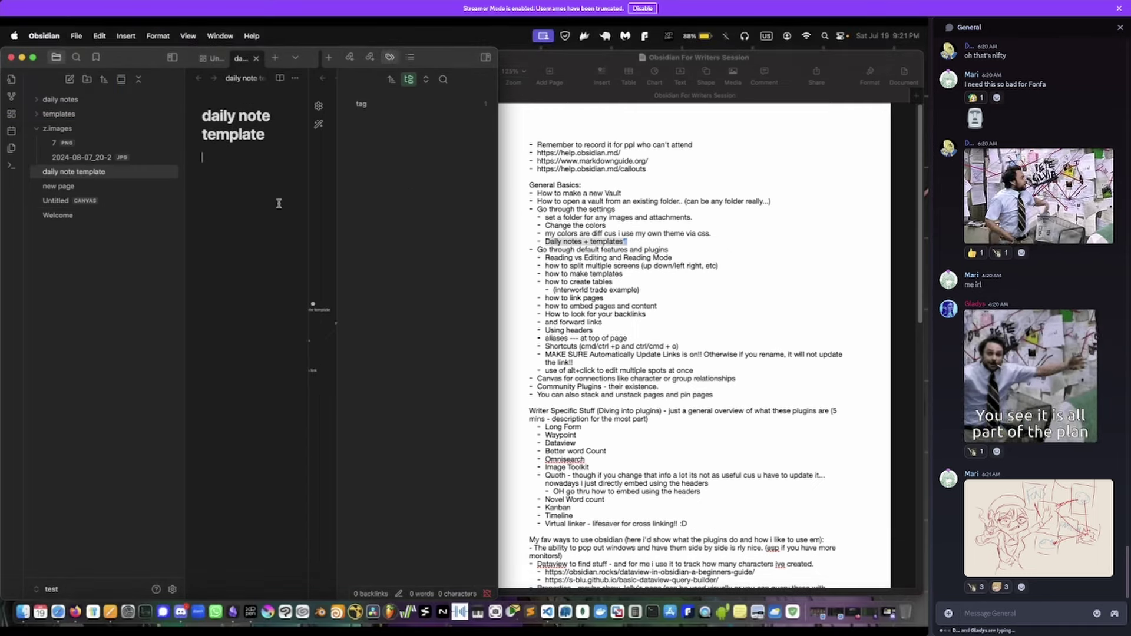
double_click(460, 63)
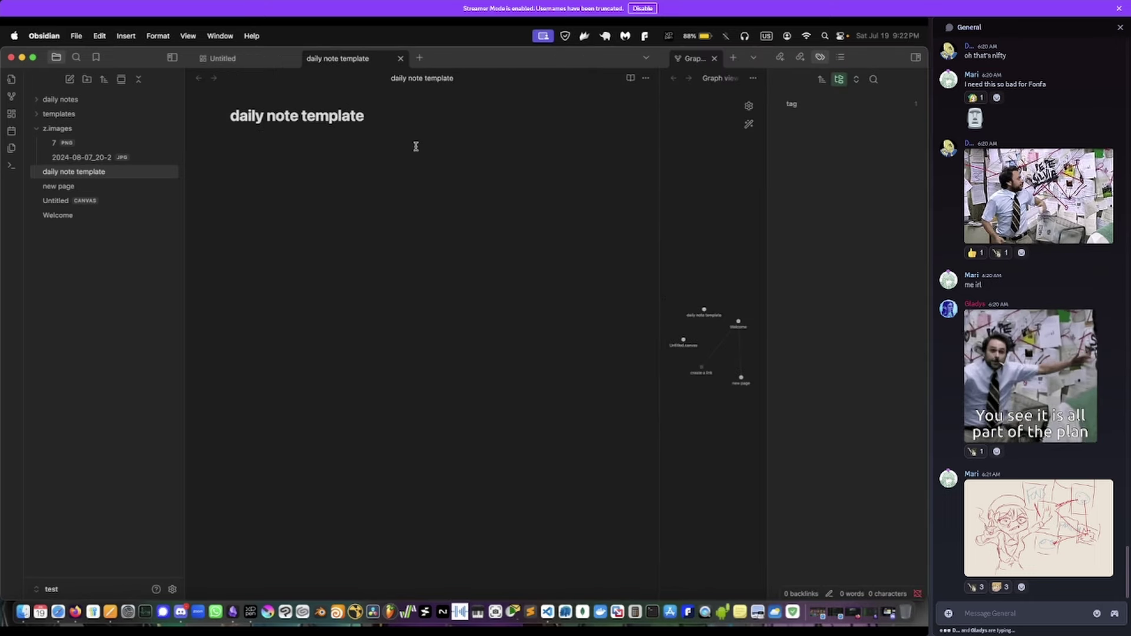
- In the daily note template, add a "checkbox" task and the plain lines "item 1", "item 2" and "item 3" below it
type("- [")
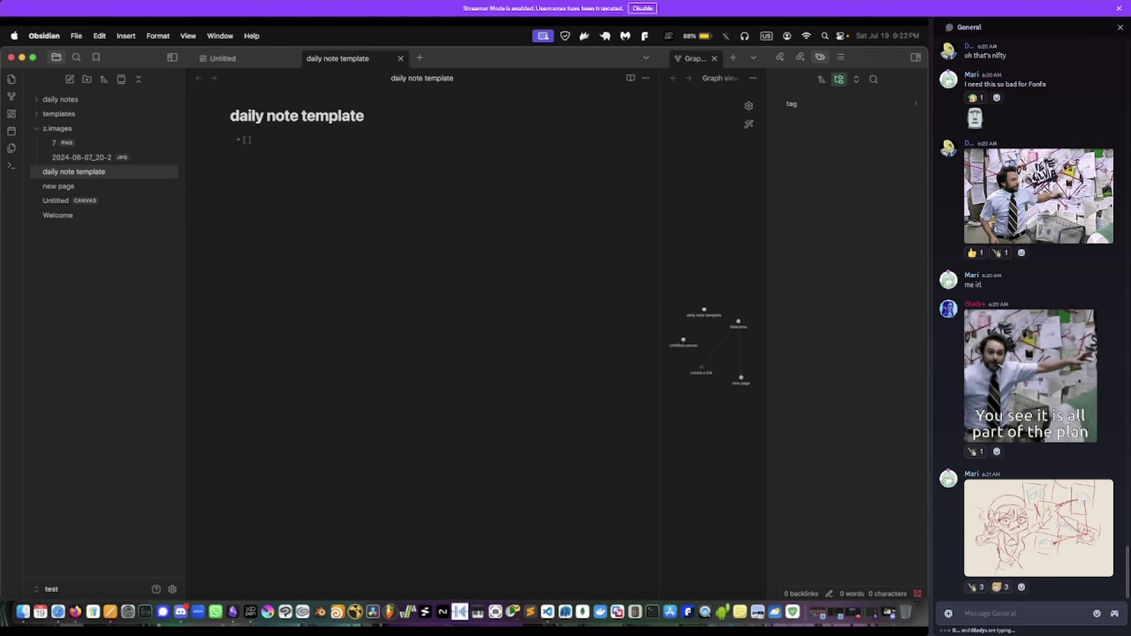
key("BackSpace")
key("BackSpace")
key("BackSpace")
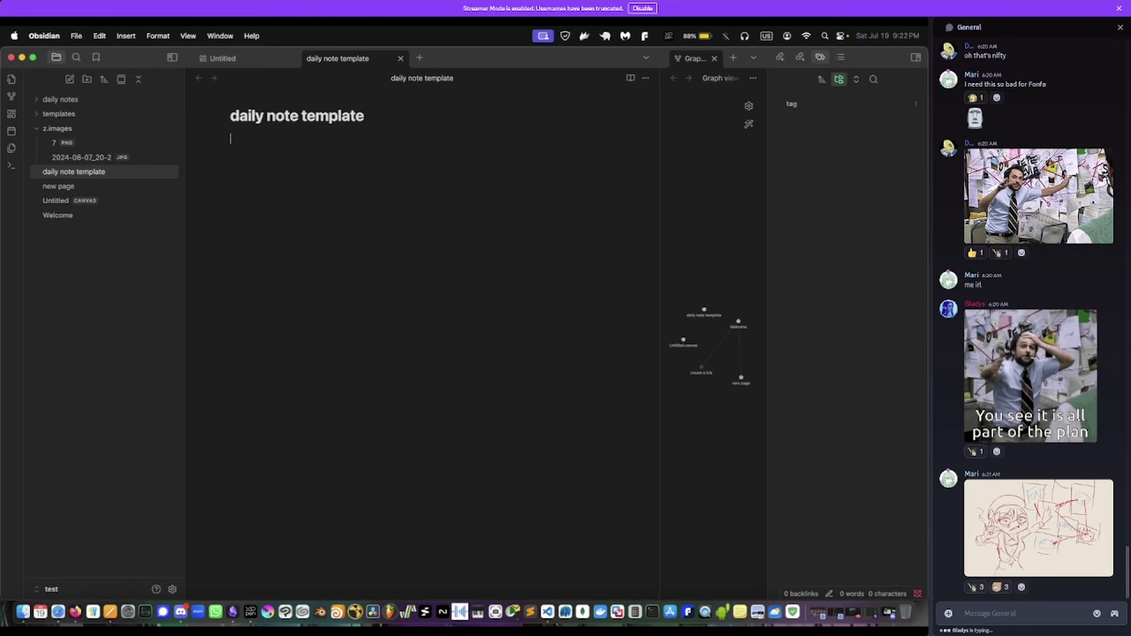
type("-")
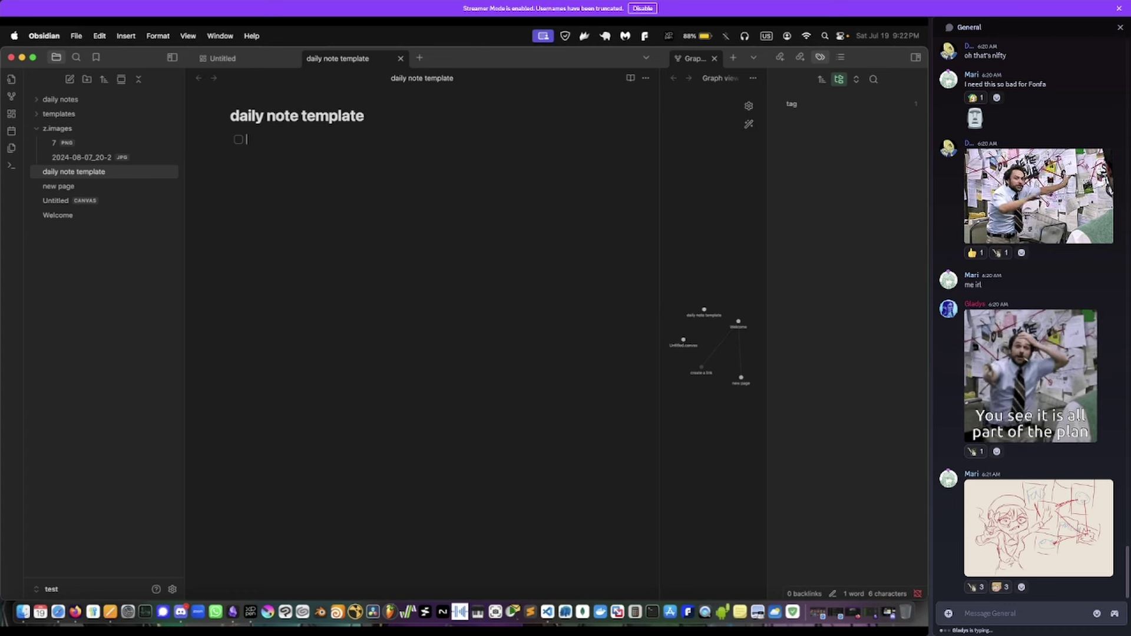
type(" checkn")
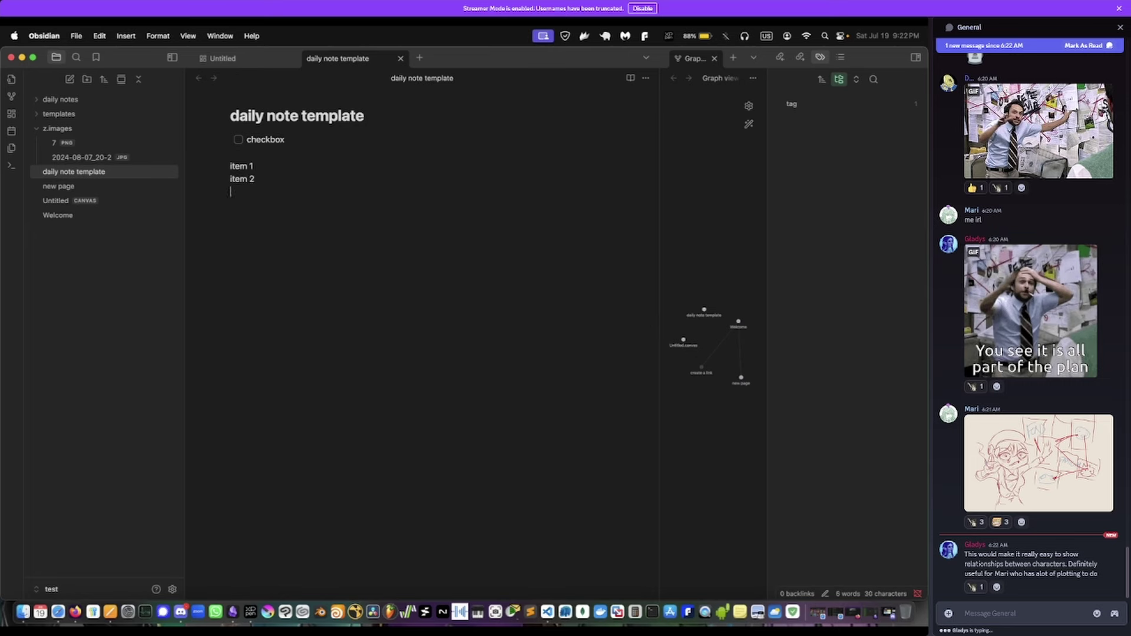
type("em 3")
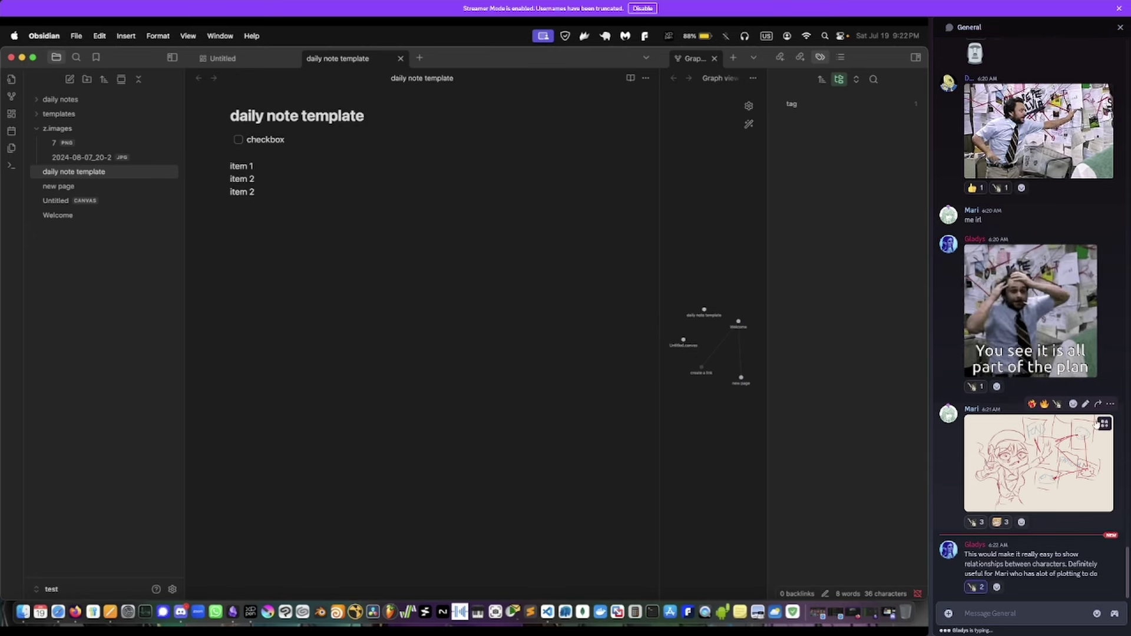
- Turn the three item lines into checkboxes with the Toggle checkbox status command and select them to show their syntax
key("shift+Up")
key("shift+Up")
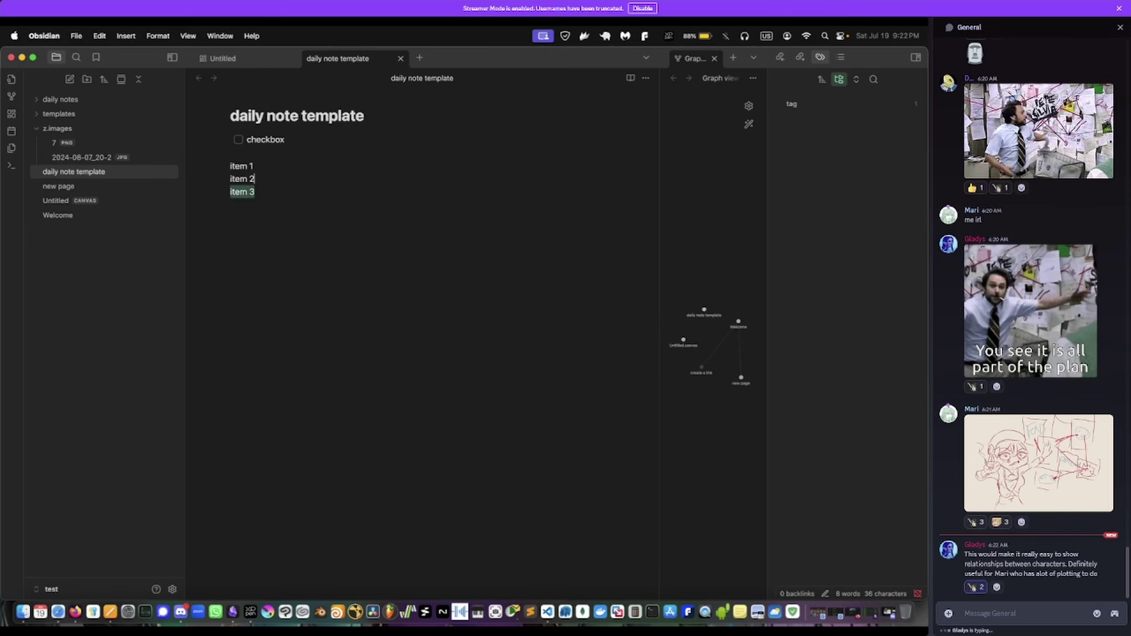
key("super+shift+Left")
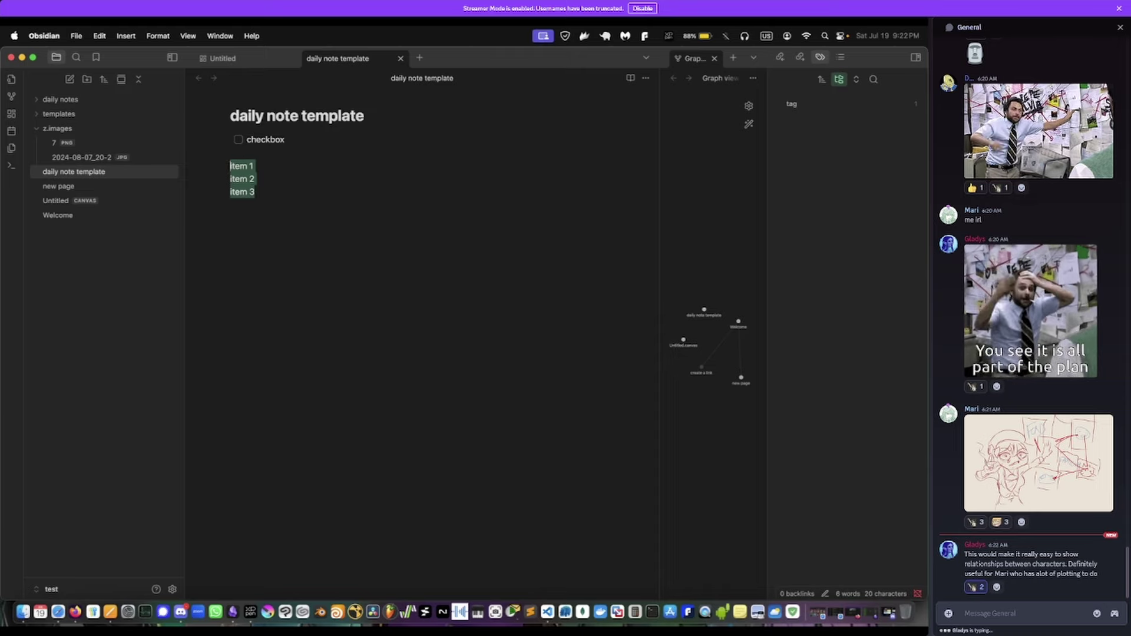
key("super+p")
type("che")
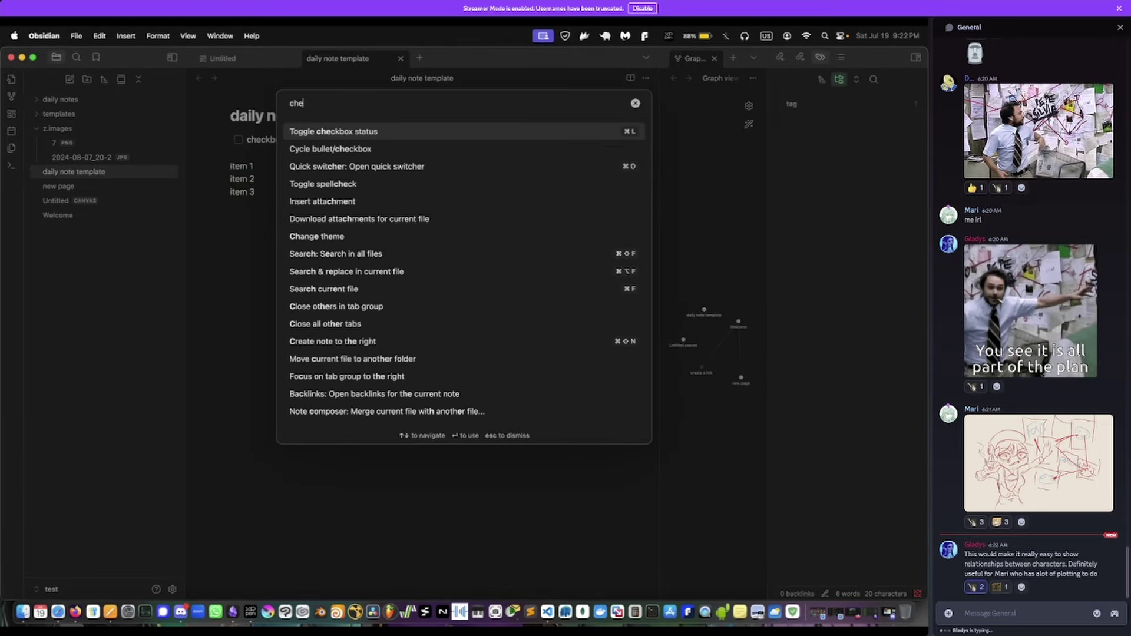
key("Return")
left_click(453, 167)
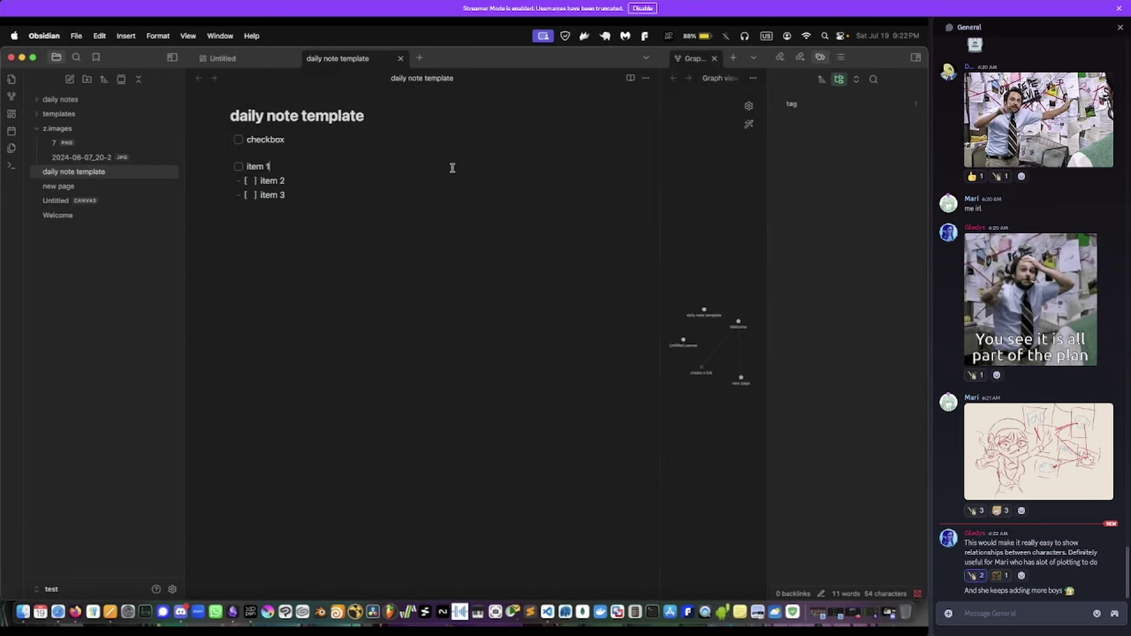
left_click_drag(303, 211, 232, 154)
- Reply to the chat message "And she keeps adding more boys" with a favorite emoji, and bring Discord forward on the streamed desktop
left_click(1096, 614)
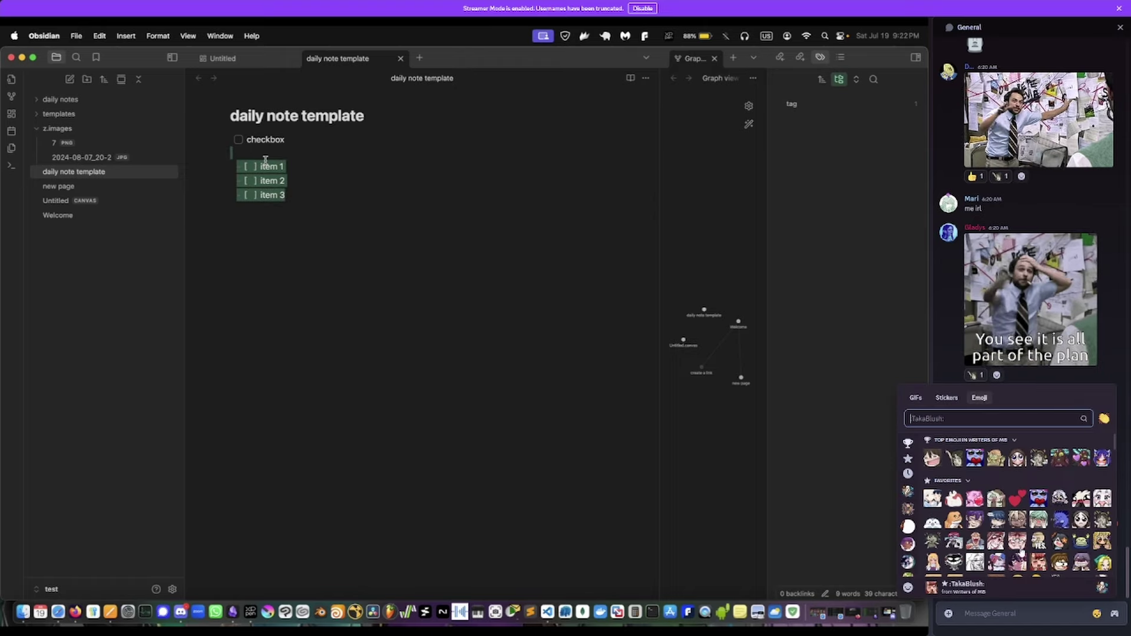
scroll(1008, 506, "down", 2)
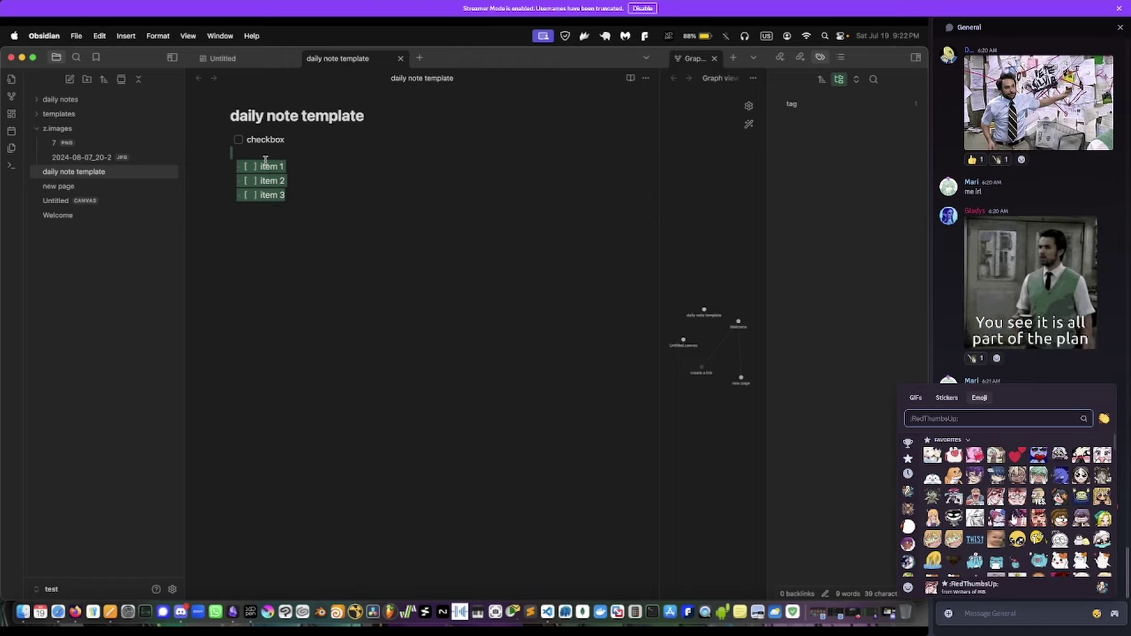
left_click(1043, 538)
left_click(1085, 511)
left_click(180, 613)
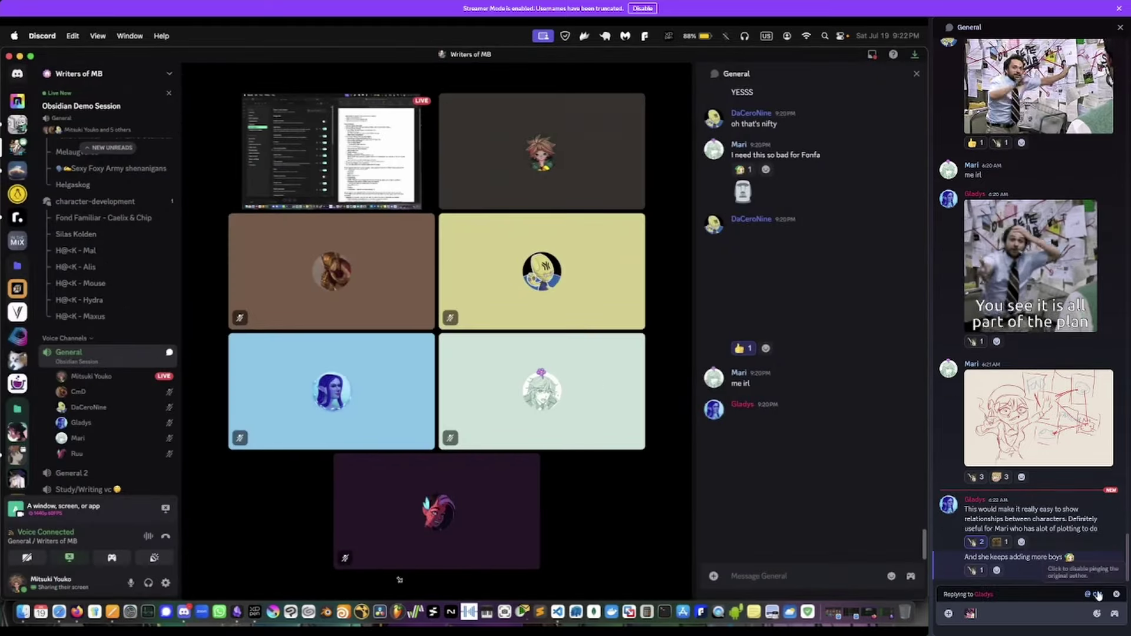
key("Return")
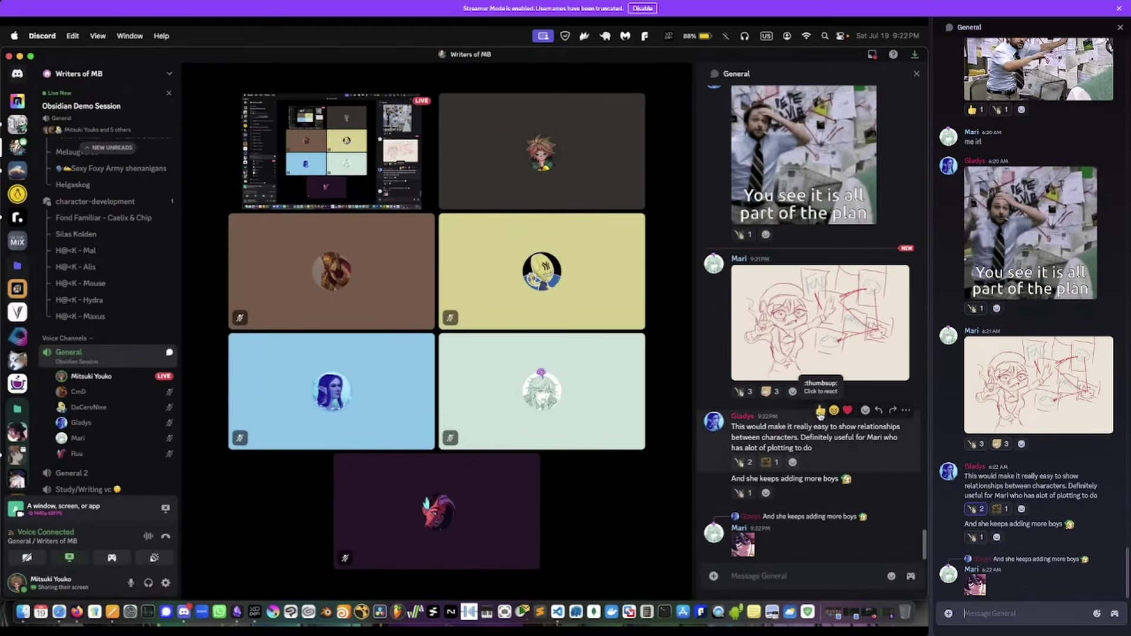
- Add a thumbs-up reaction to the message about showing character relationships and return to the daily note template in Obsidian
left_click(820, 410)
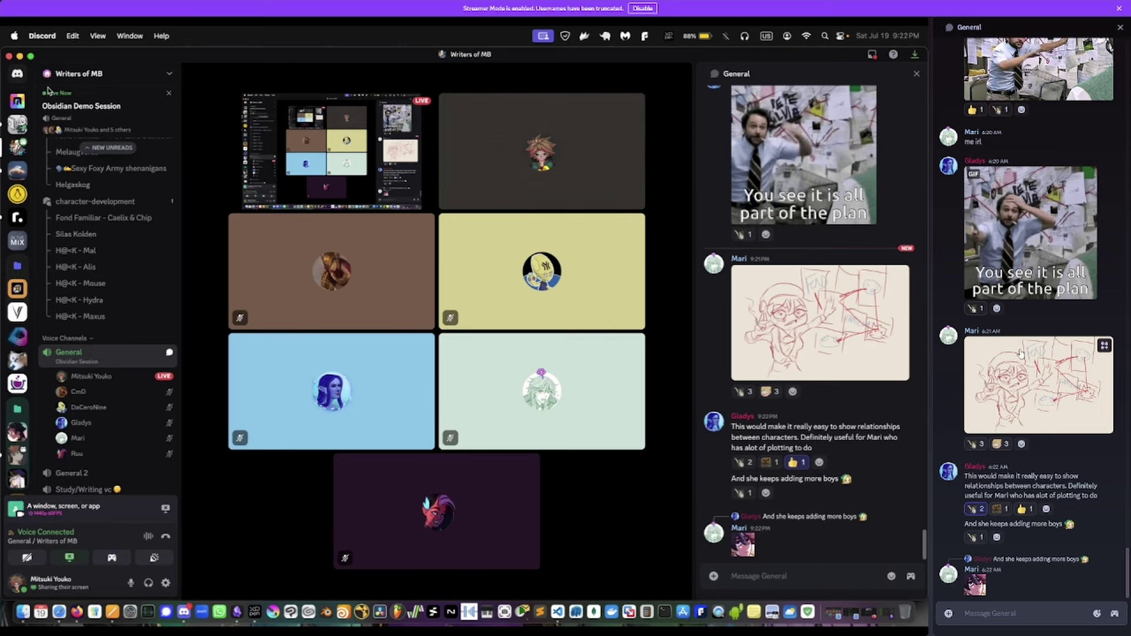
left_click(20, 57)
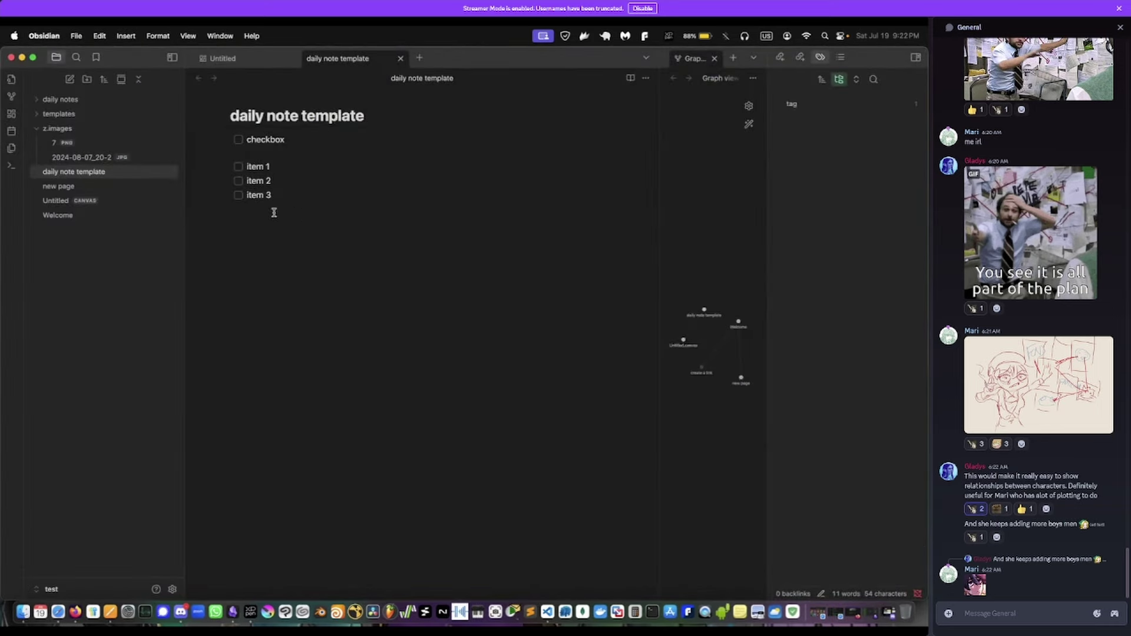
left_click(279, 156)
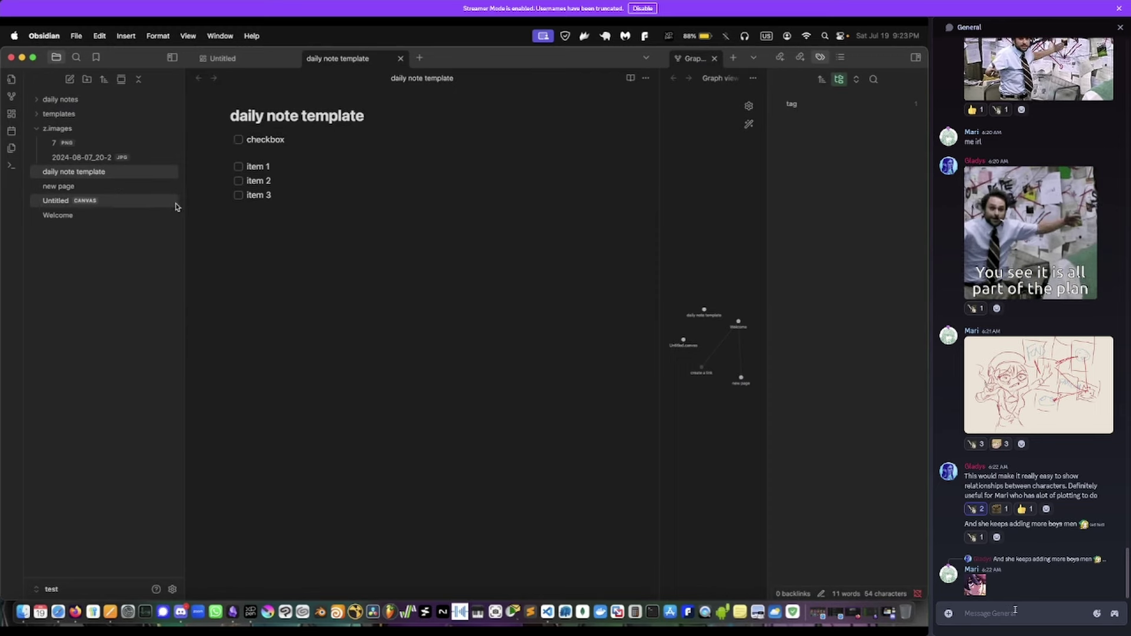
- Set the daily notes template file location to "daily note template" and close the settings
left_click(172, 589)
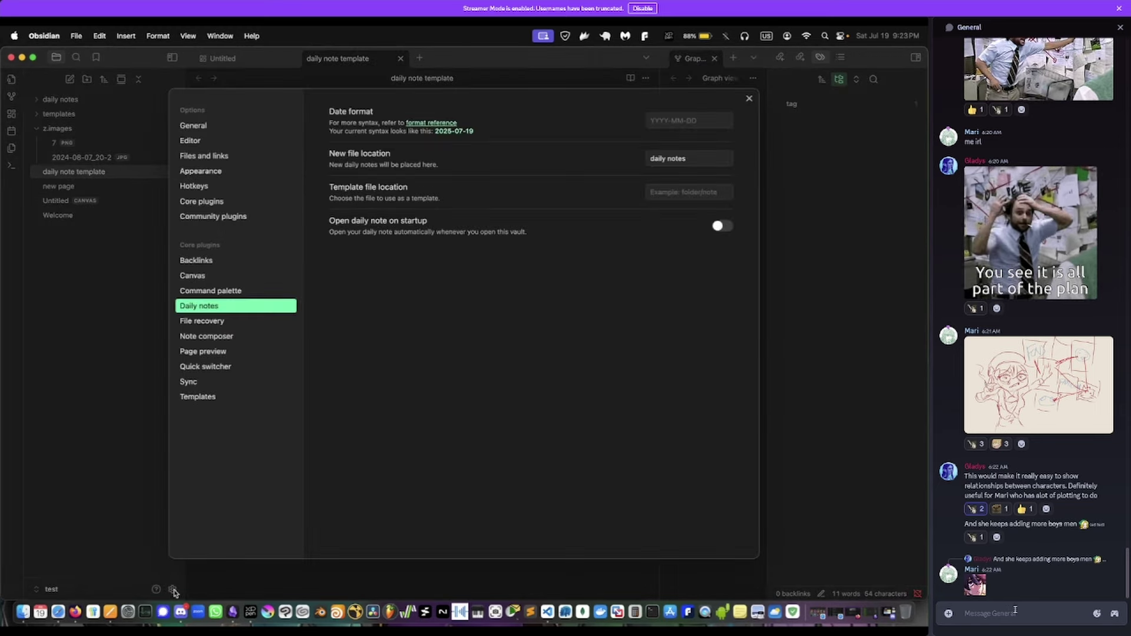
left_click(689, 192)
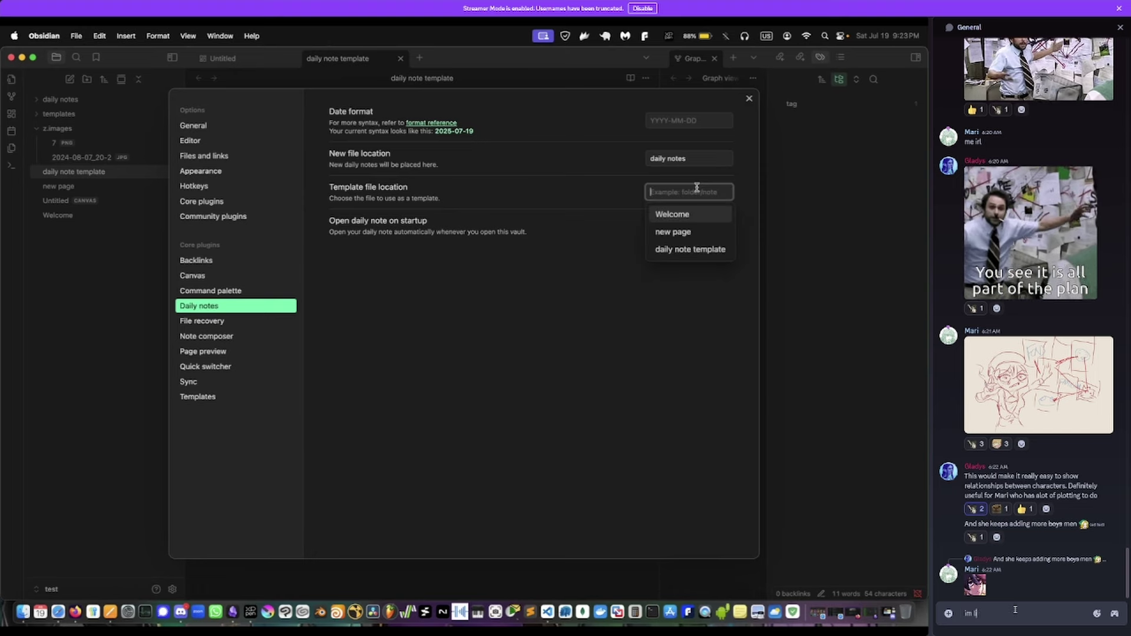
left_click(673, 252)
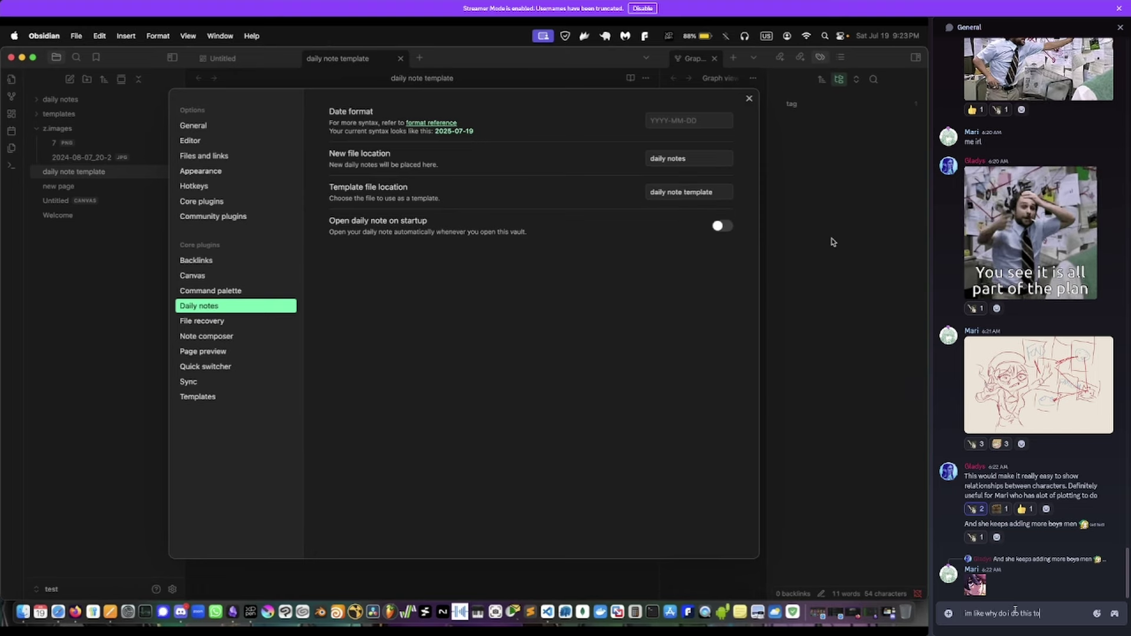
key("Escape")
- Send "im like why do i do this to myself" and a wheeze emoji in the General chat
key("Return")
type(":wheeze")
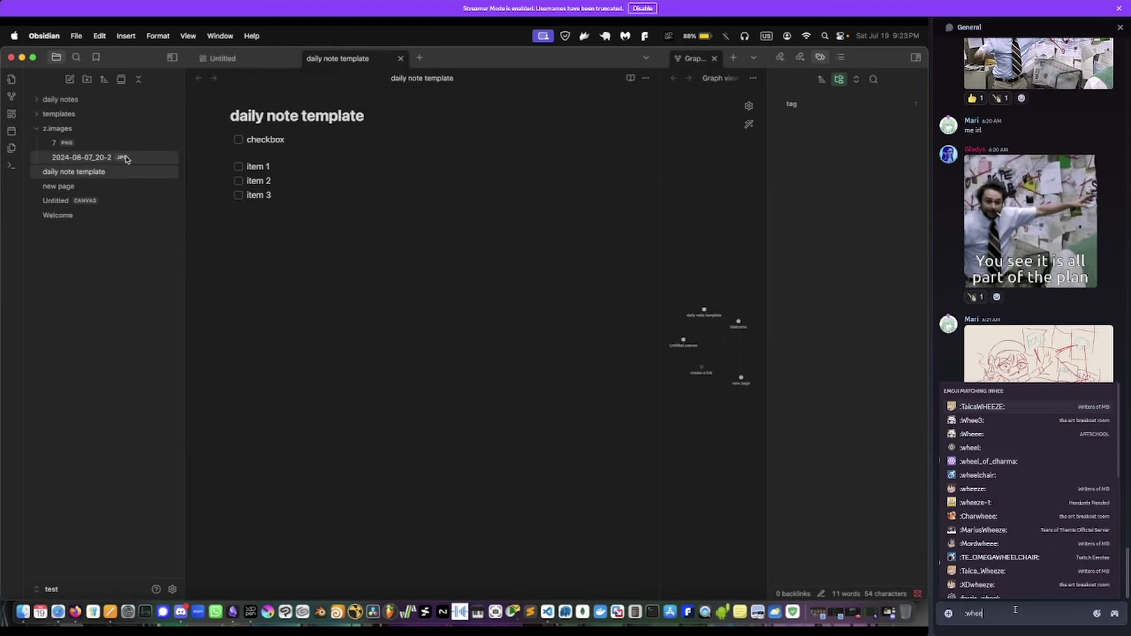
key("Return")
key("Return")
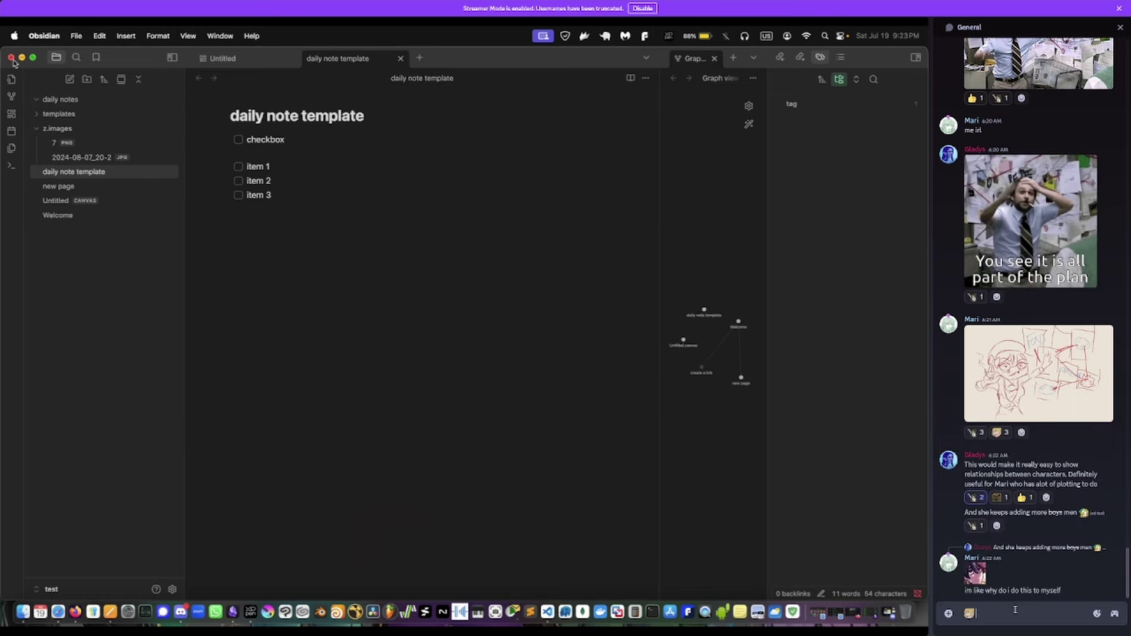
- Close the Obsidian vault window and reopen the "test" vault
left_click(11, 57)
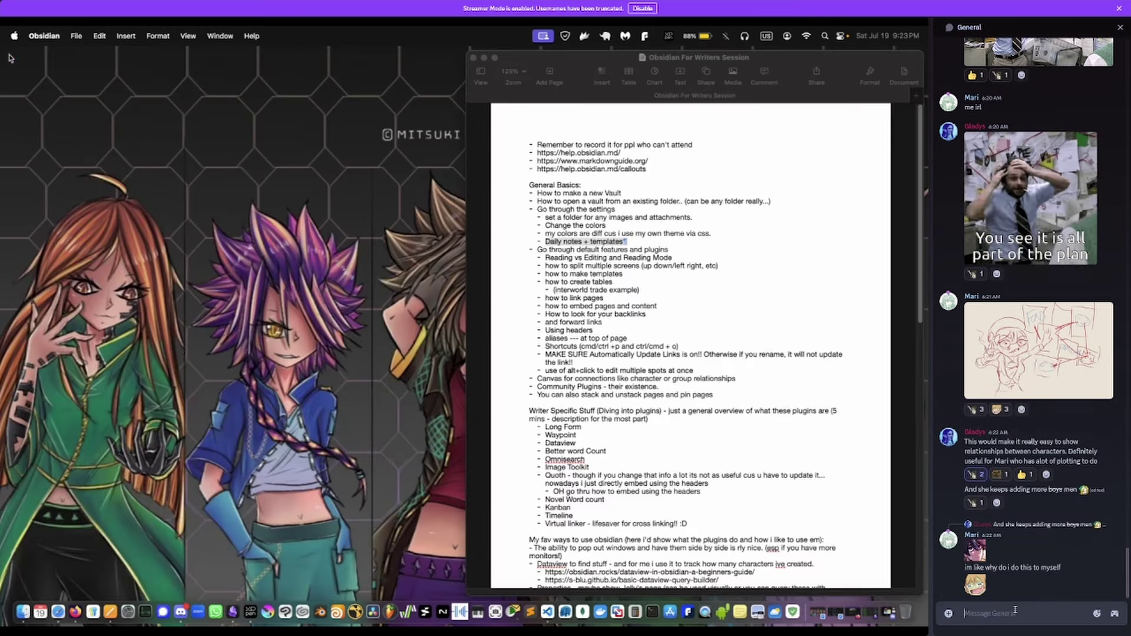
right_click(234, 614)
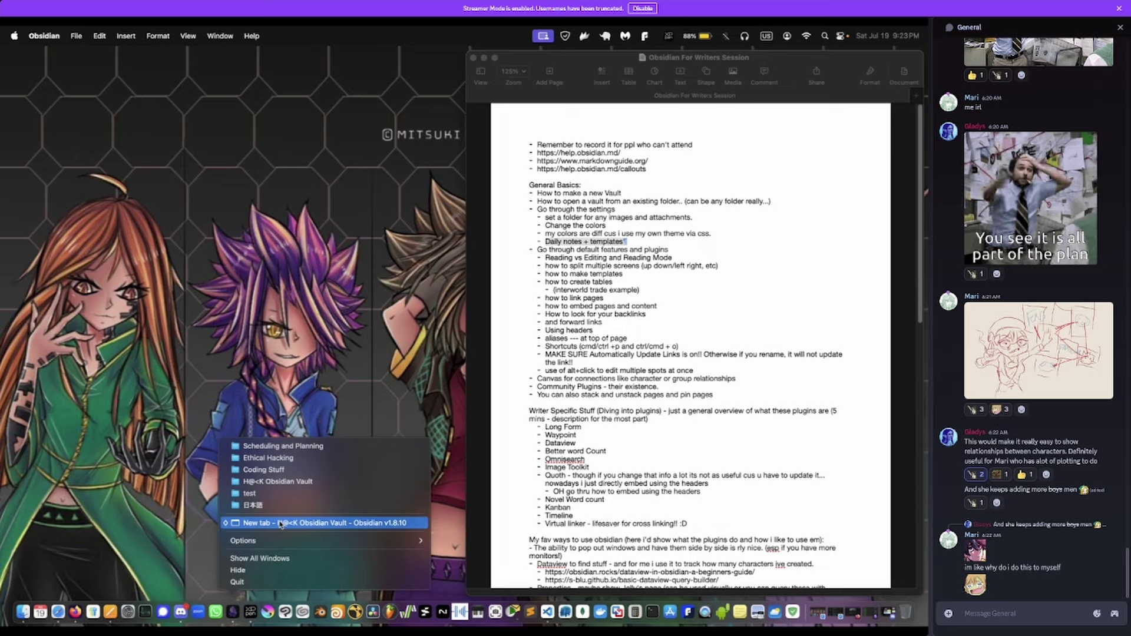
left_click(279, 497)
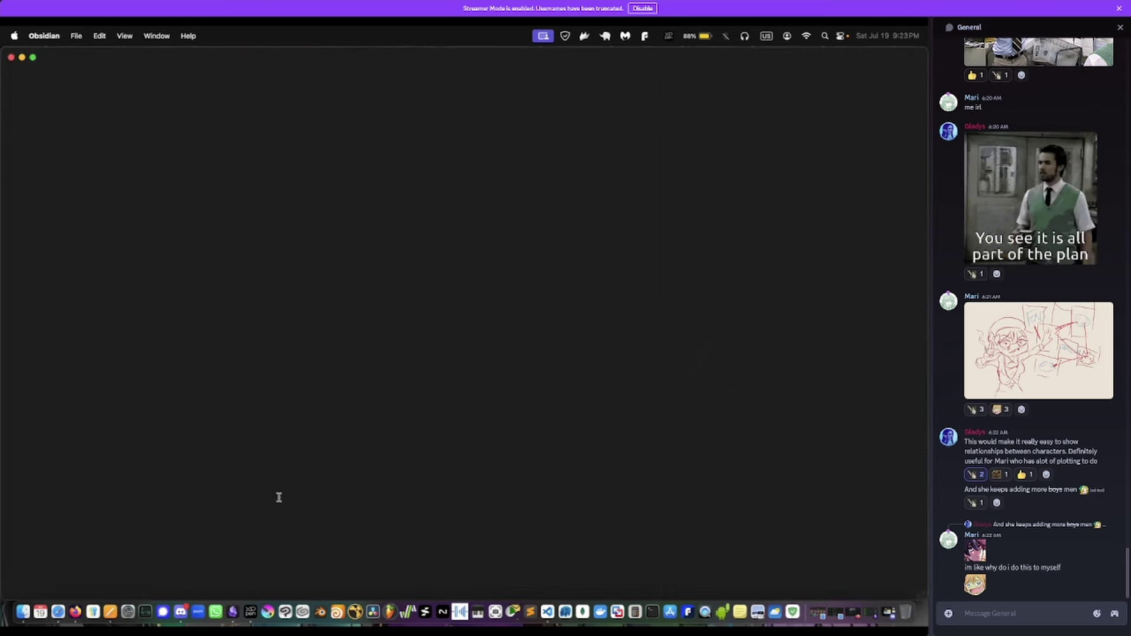
- Move the daily note template into the templates folder and send "but now I can do this to myself in ORGANIZATION" in the General chat
type("I ca")
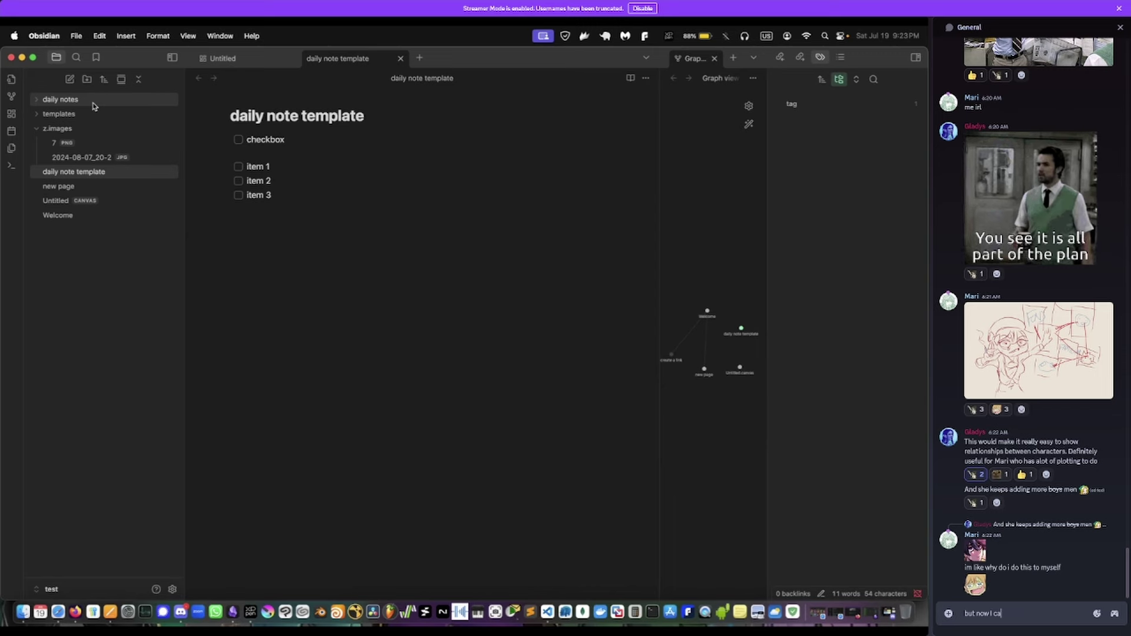
type("n do this to myself in ORGAN")
left_click_drag(75, 171, 78, 113)
type("IZATIO")
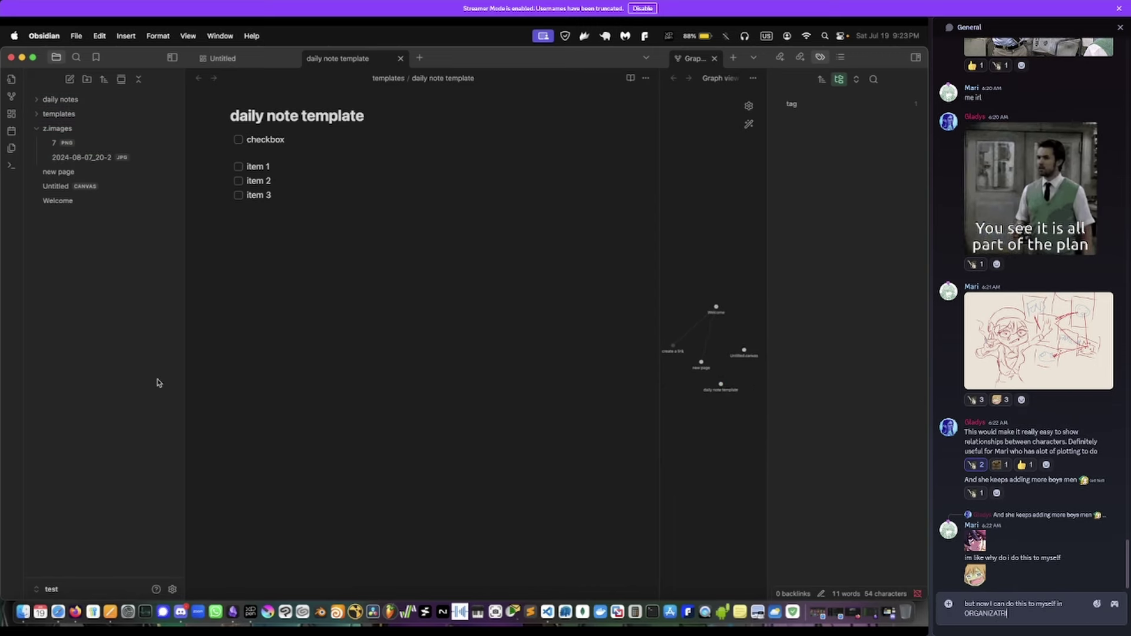
type("N")
key("Return")
- Expand the templates folder and set the daily notes template file location to "templates/daily note template"
left_click(146, 118)
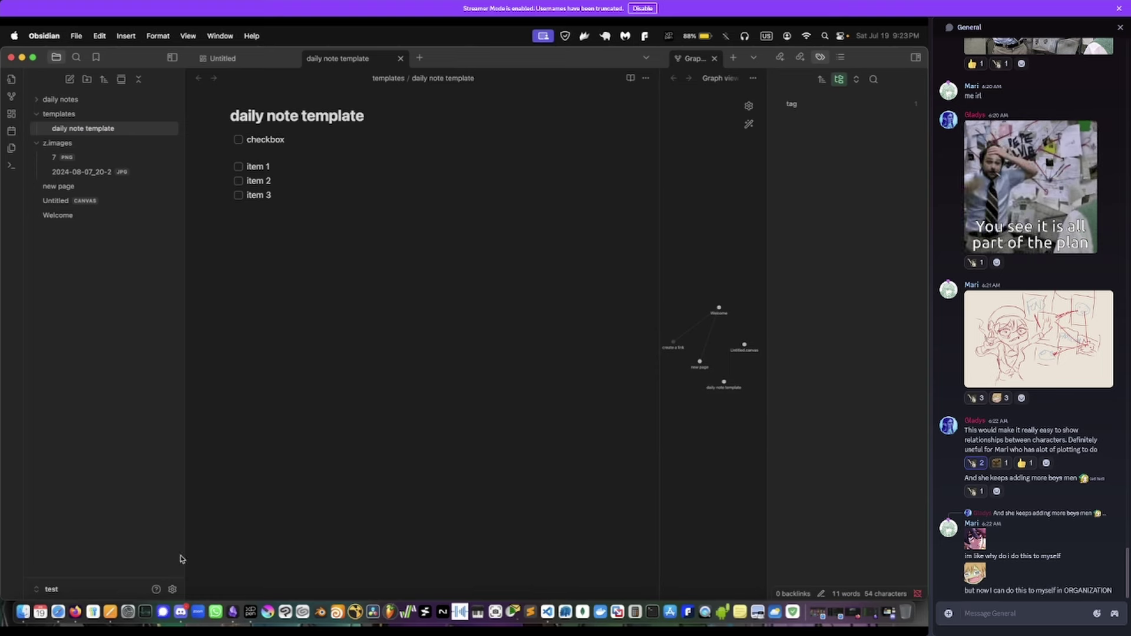
left_click(173, 590)
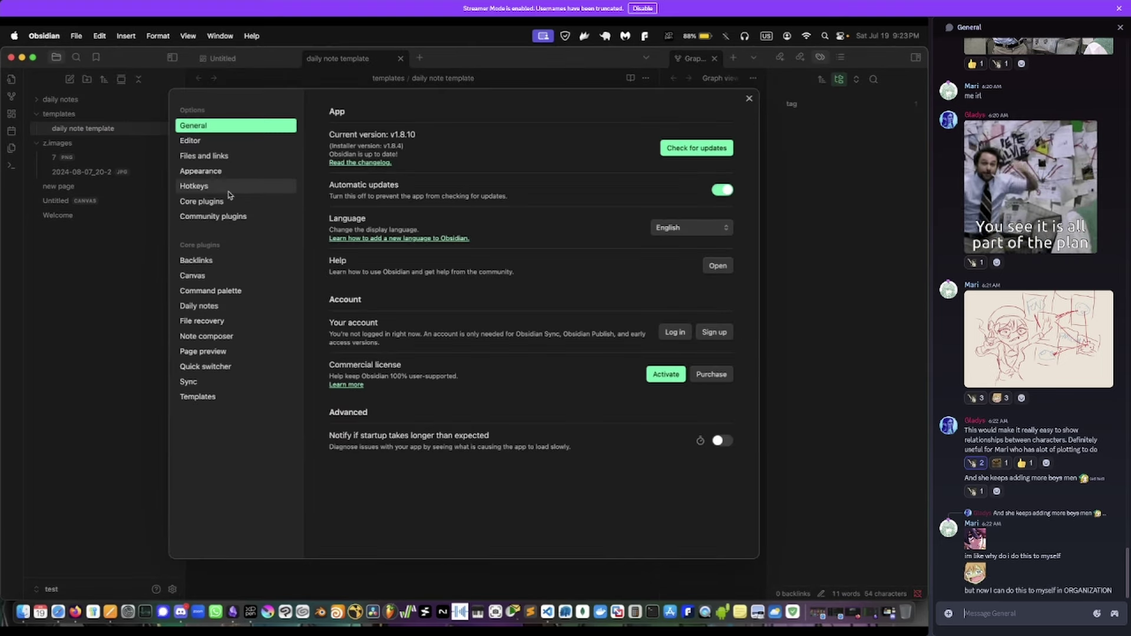
left_click(220, 308)
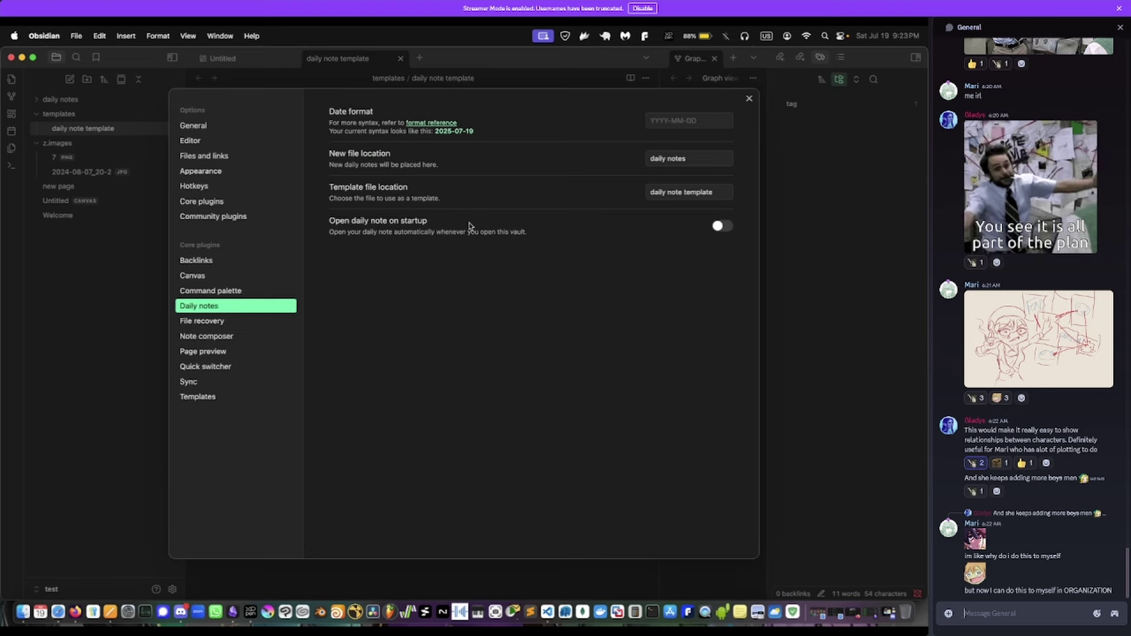
left_click(698, 194)
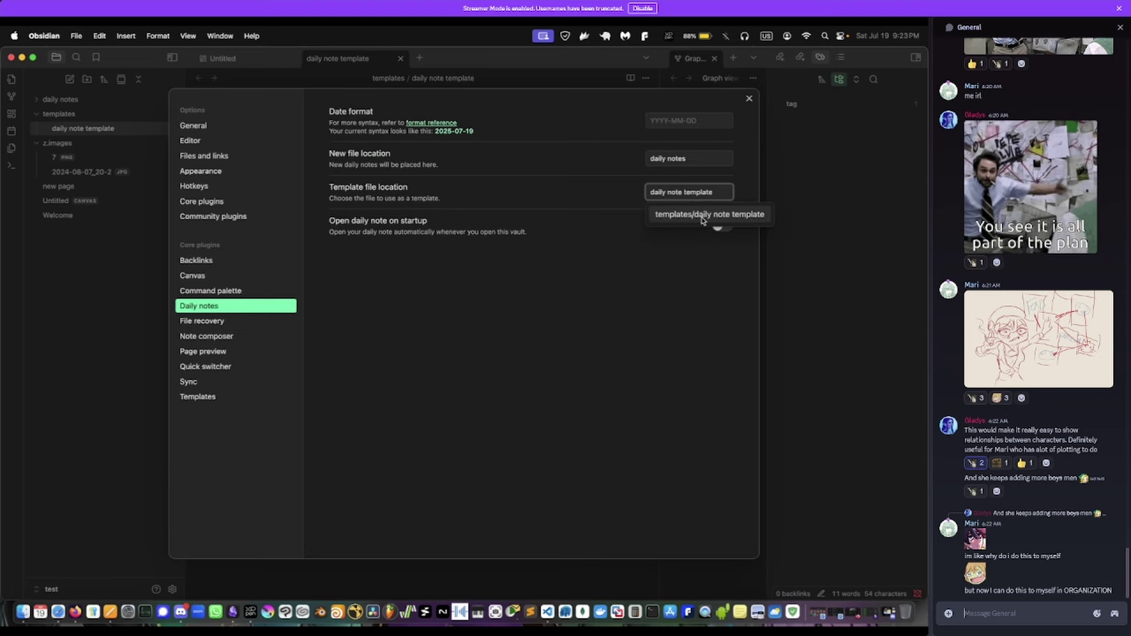
left_click(703, 215)
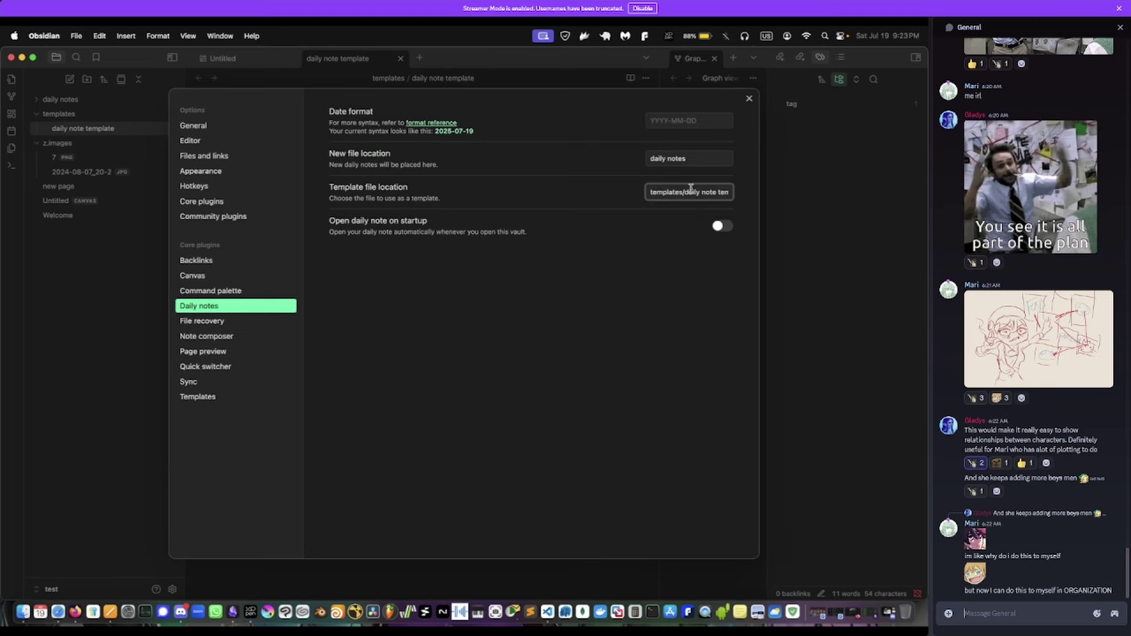
- Turn on opening the daily note on startup and close the settings
left_click(698, 159)
left_click(387, 225)
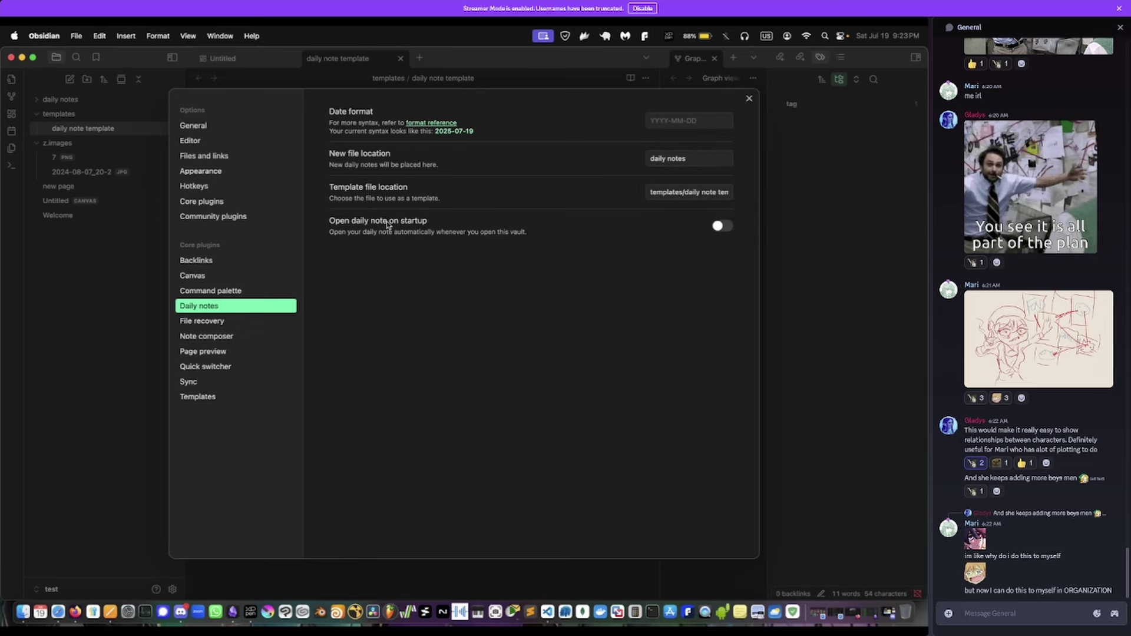
left_click(722, 227)
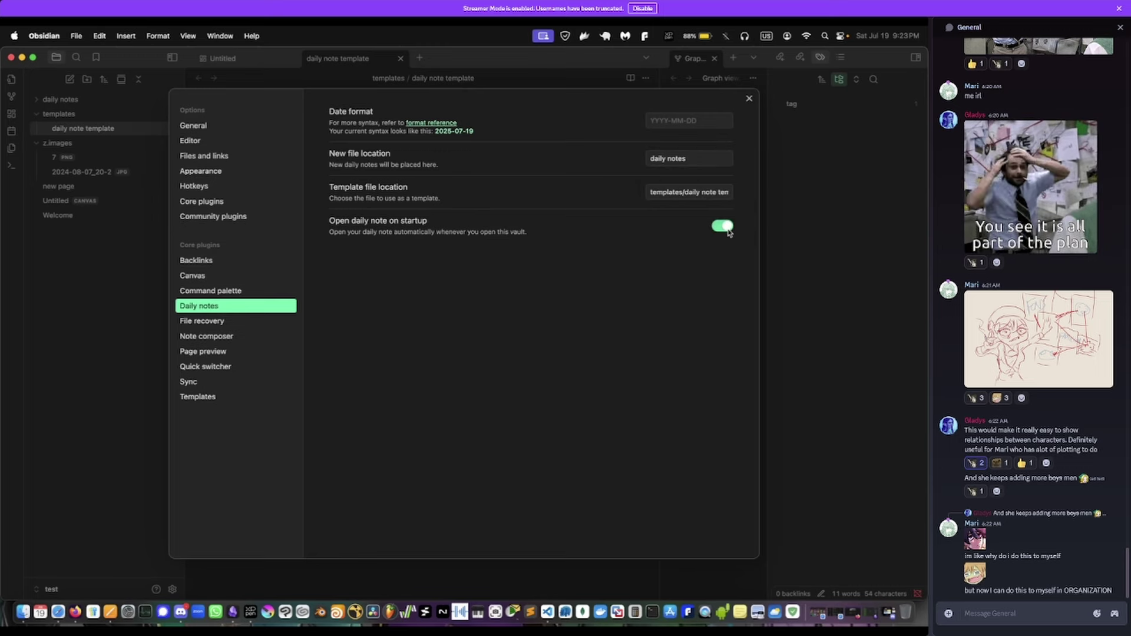
left_click(749, 99)
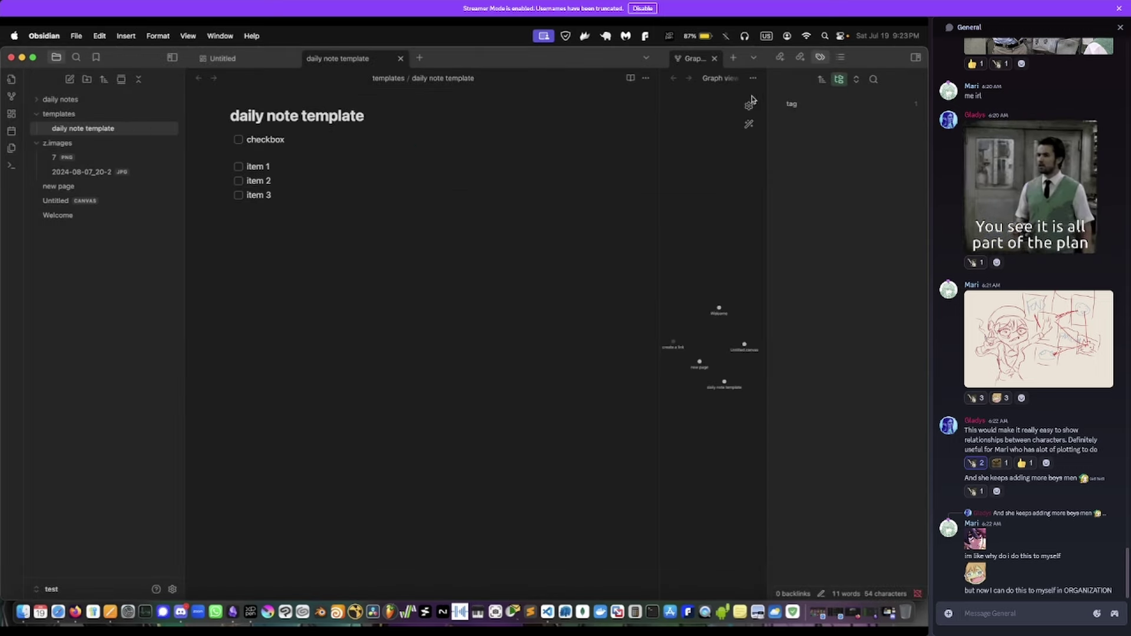
- Close and reopen the "test" vault, and expand the daily notes folder
left_click(11, 57)
right_click(232, 613)
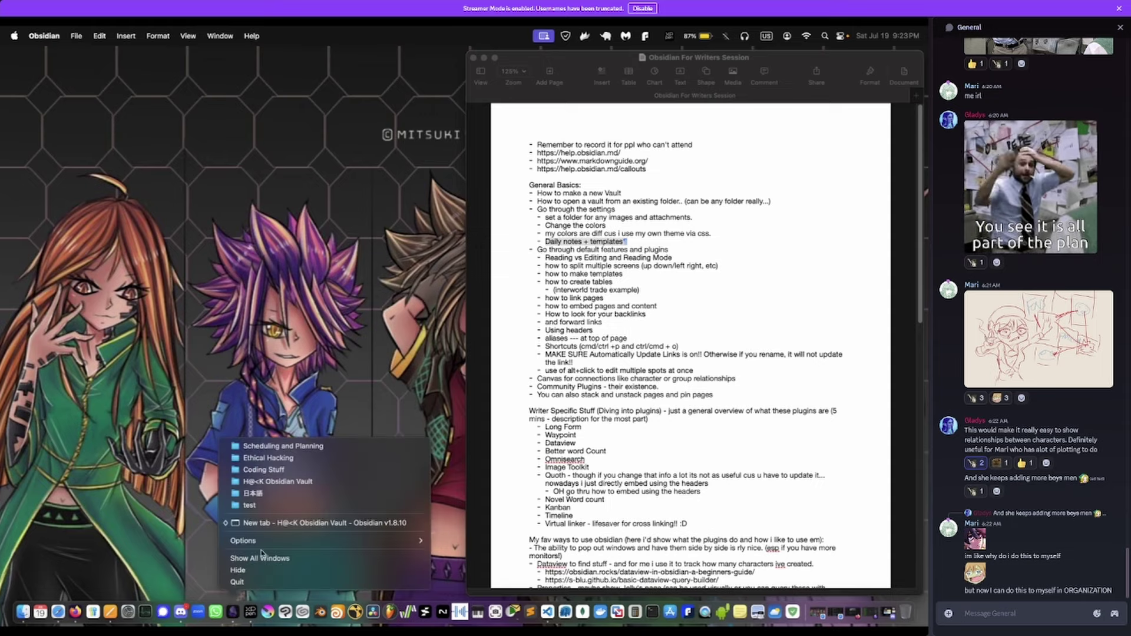
left_click(274, 506)
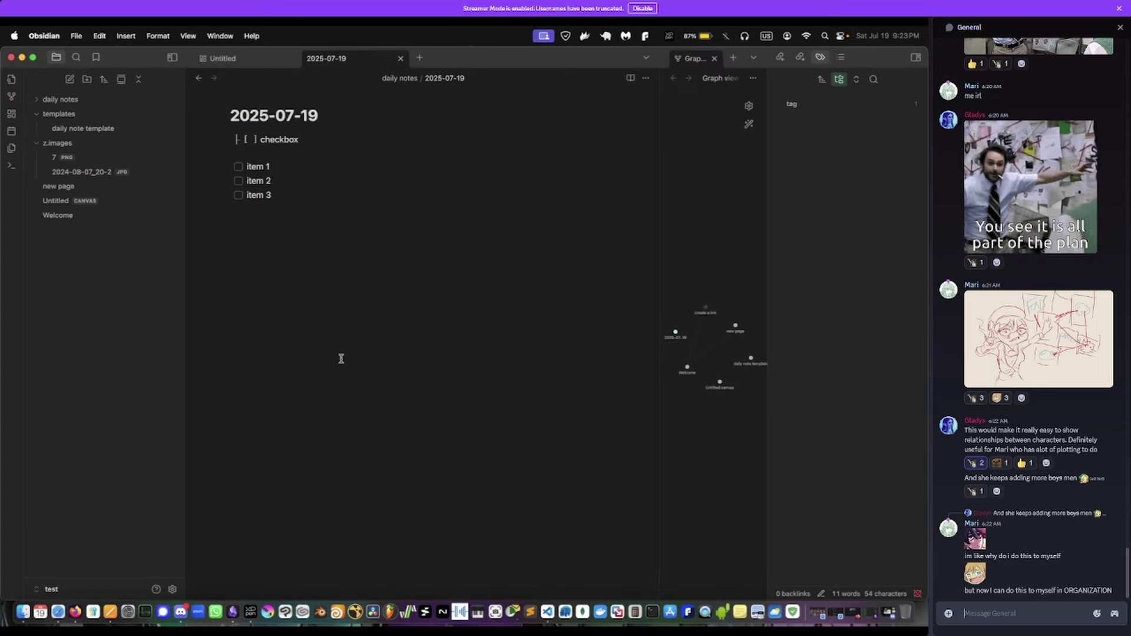
left_click(64, 100)
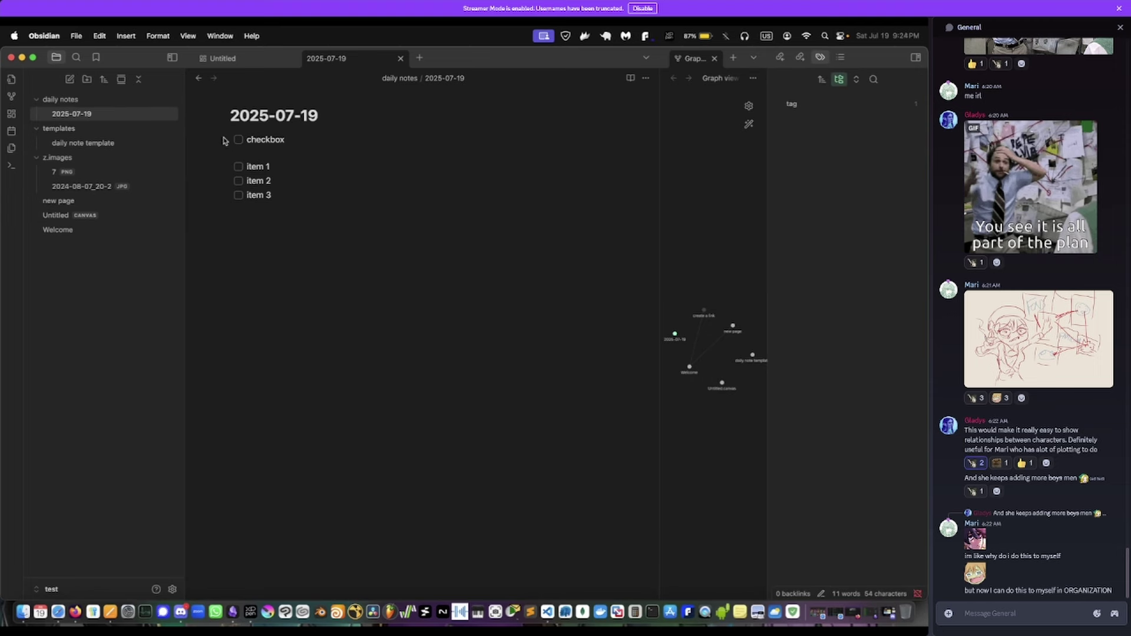
- Check the outline for the reading mode and screen splitting topics in Pages, and return to the "test" vault in Obsidian
left_click(23, 57)
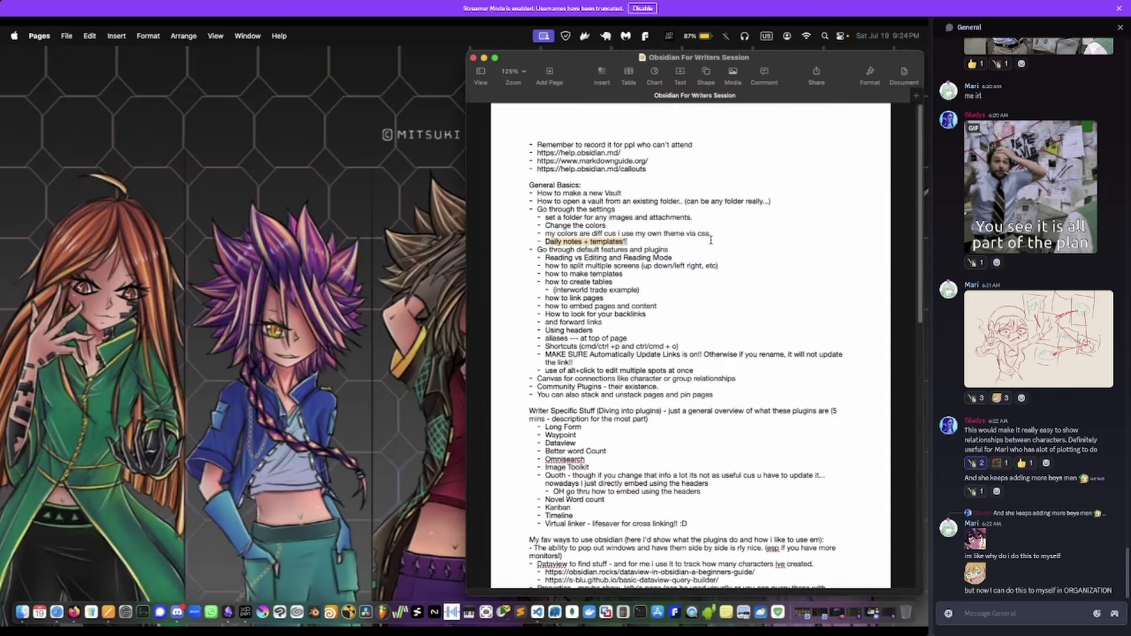
left_click(624, 257)
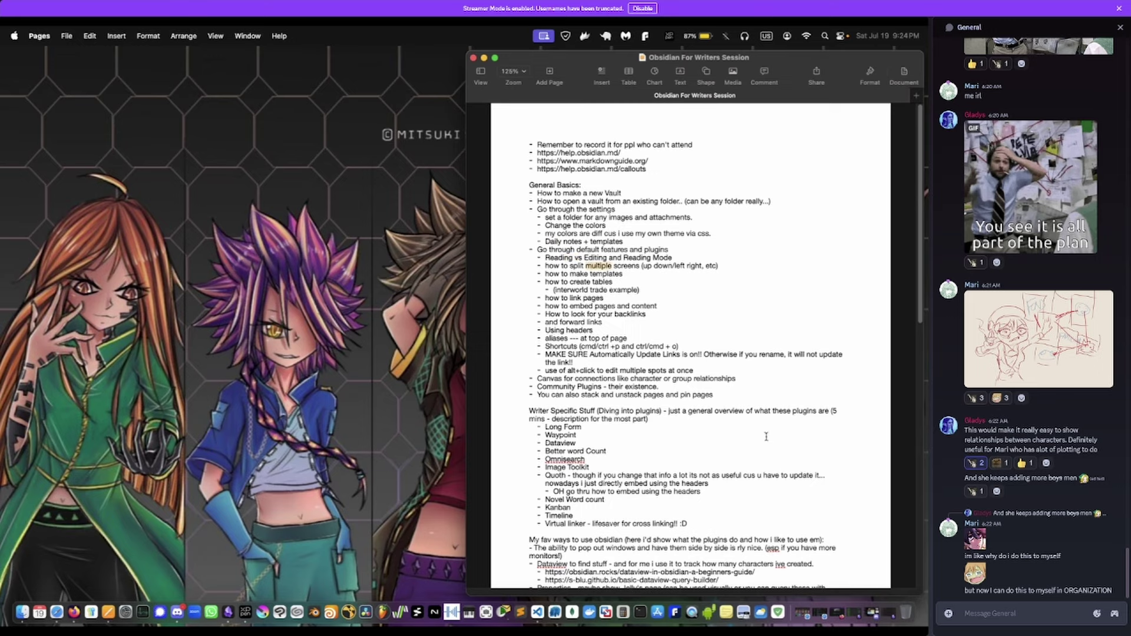
left_click(855, 614)
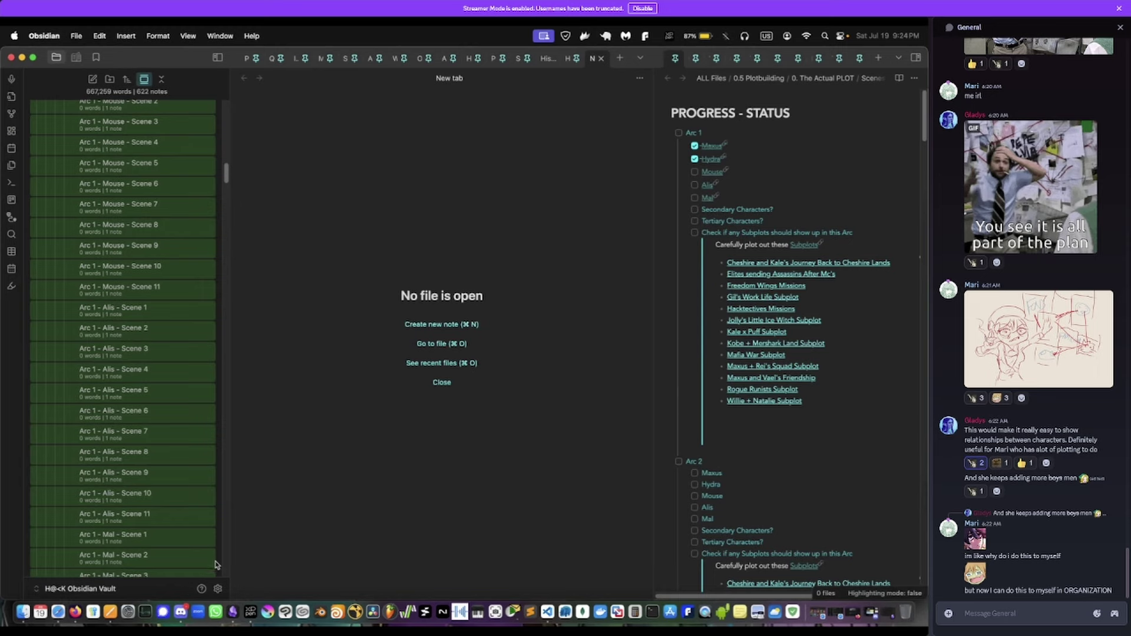
right_click(233, 616)
left_click(269, 494)
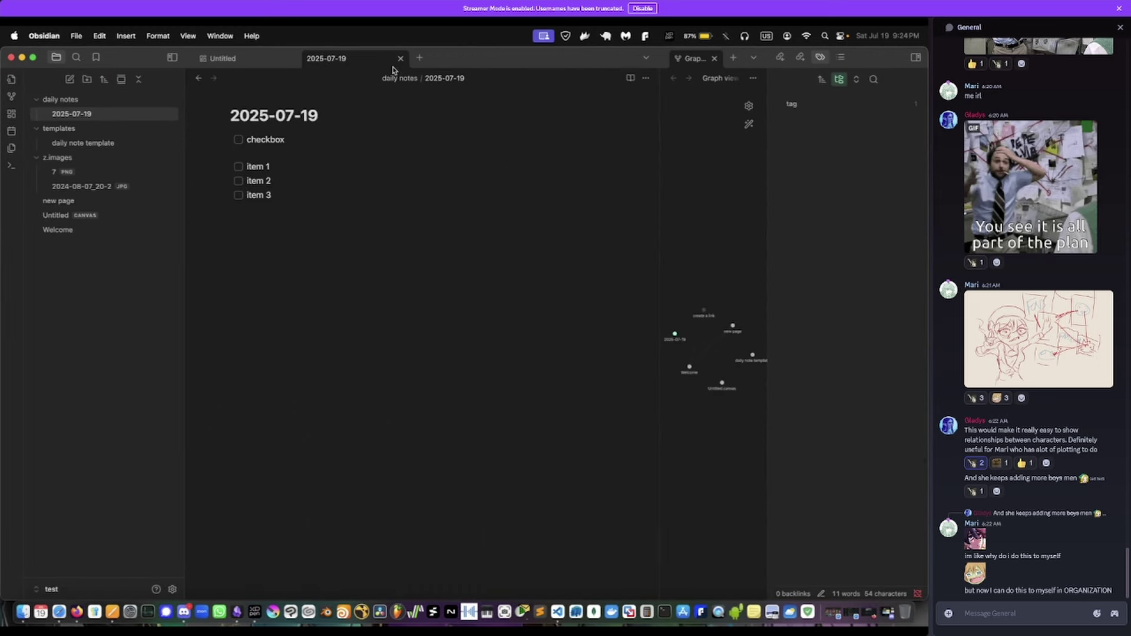
- Close the graph view and right sidebar, and arrange the 2025-07-19 note in a pane above the Untitled canvas
left_click(715, 58)
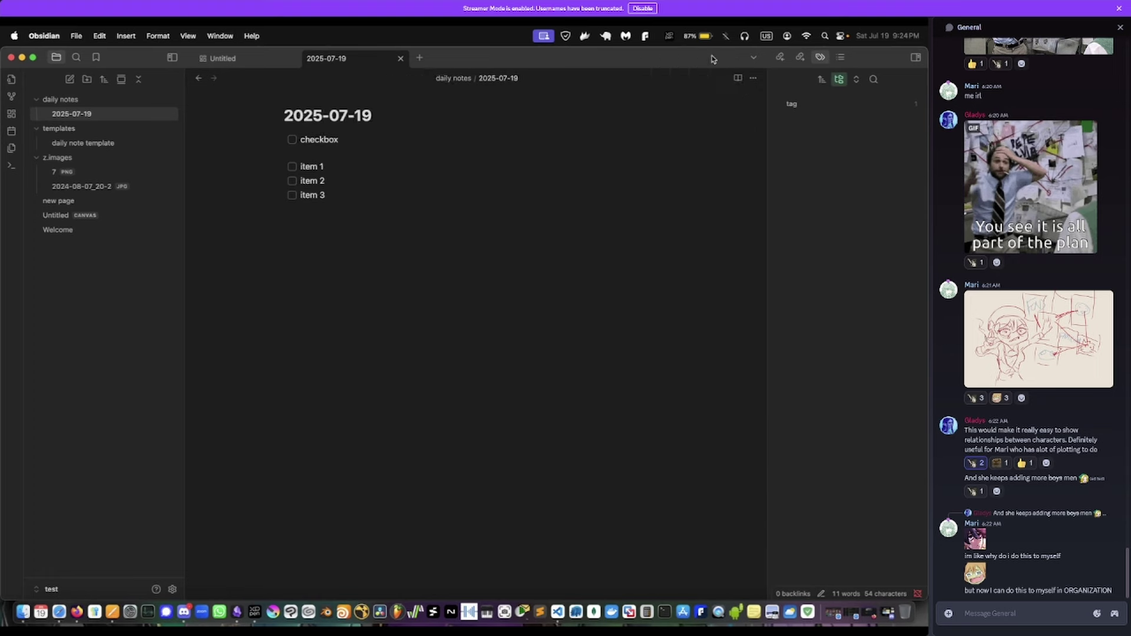
left_click(916, 57)
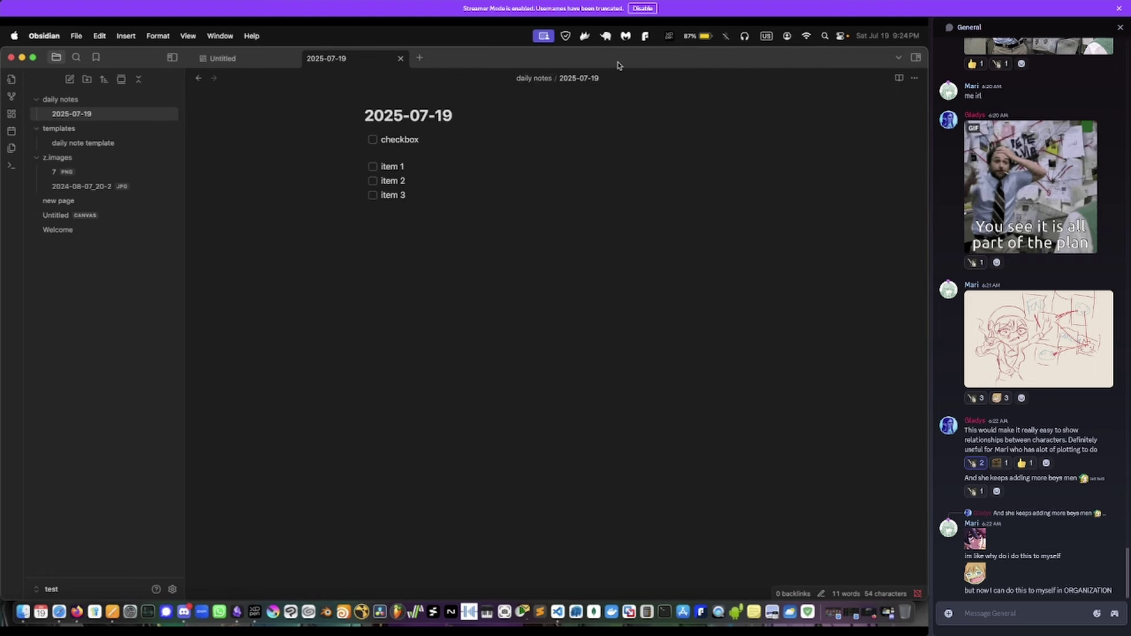
right_click(362, 63)
left_click(362, 64)
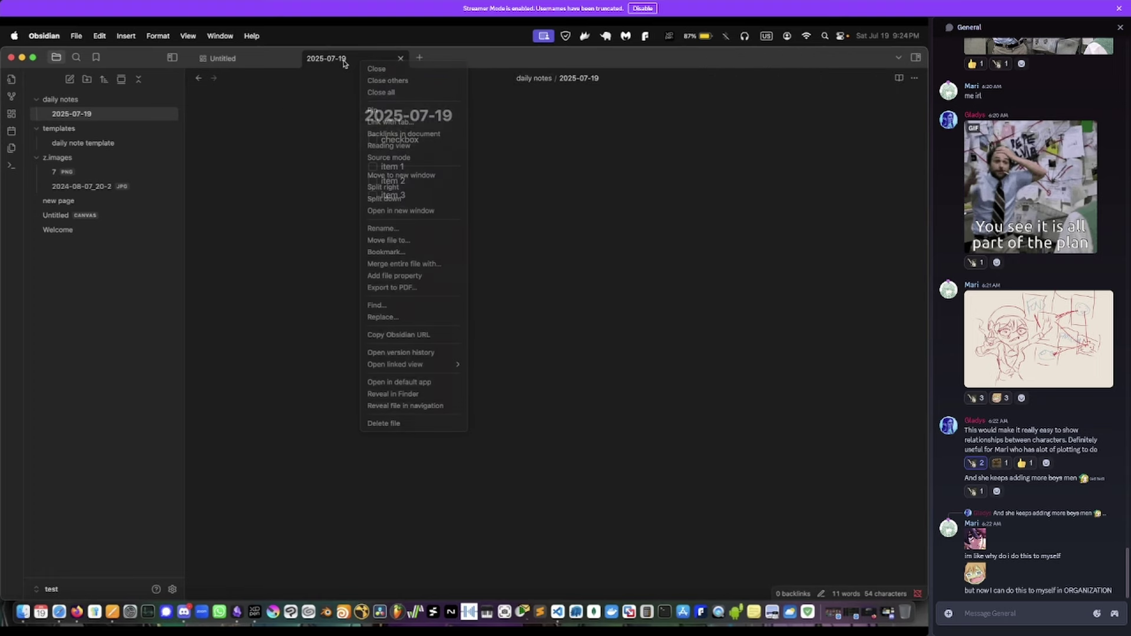
left_click_drag(347, 62, 661, 55)
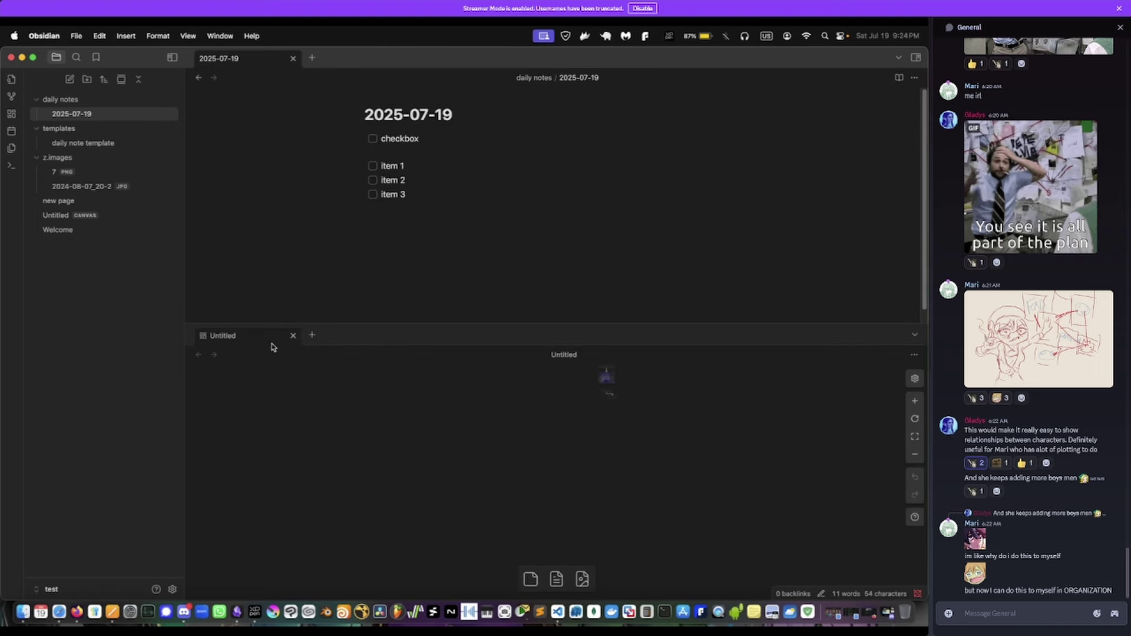
- Open the Welcome note in a new tab beside the 2025-07-19 note
mouse_move(77, 215)
left_mouse_down()
mouse_move(312, 278)
mouse_move(71, 217)
left_mouse_up()
left_click_drag(59, 230, 883, 100)
left_click_drag(46, 231, 328, 63)
- Split the Welcome note to the right and close its original tab next to the daily note
right_click(341, 67)
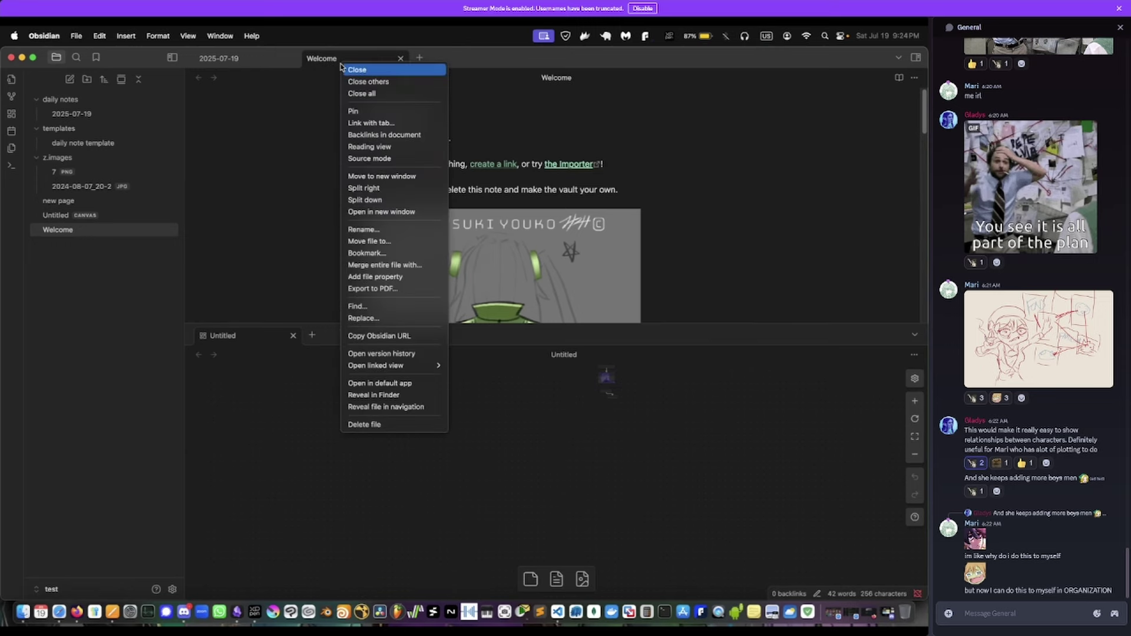
left_click(390, 188)
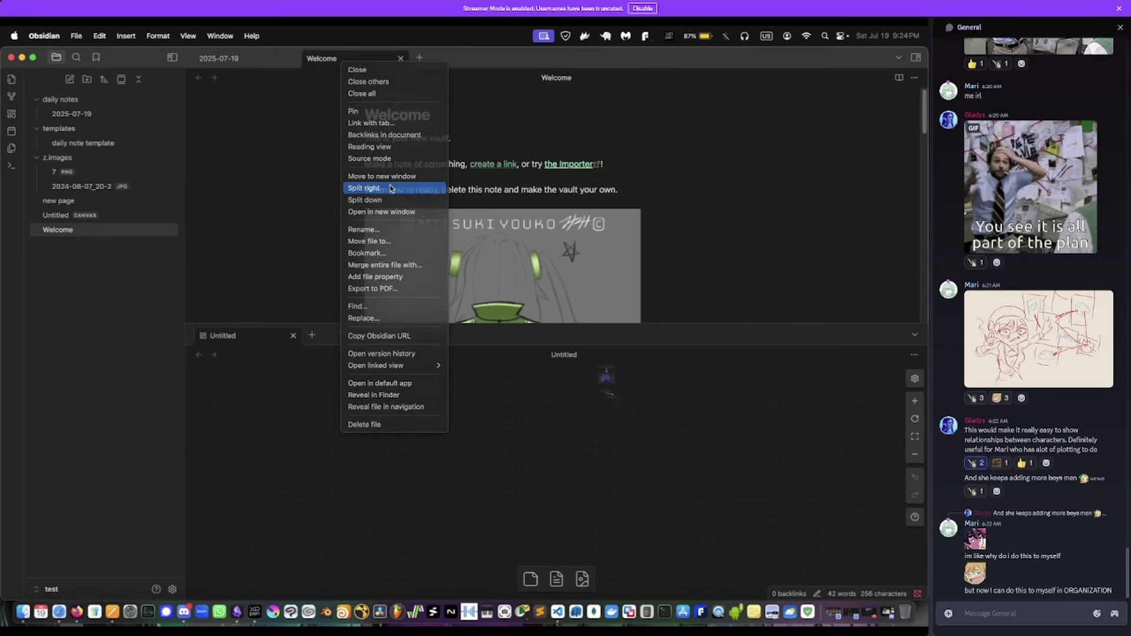
left_click(401, 59)
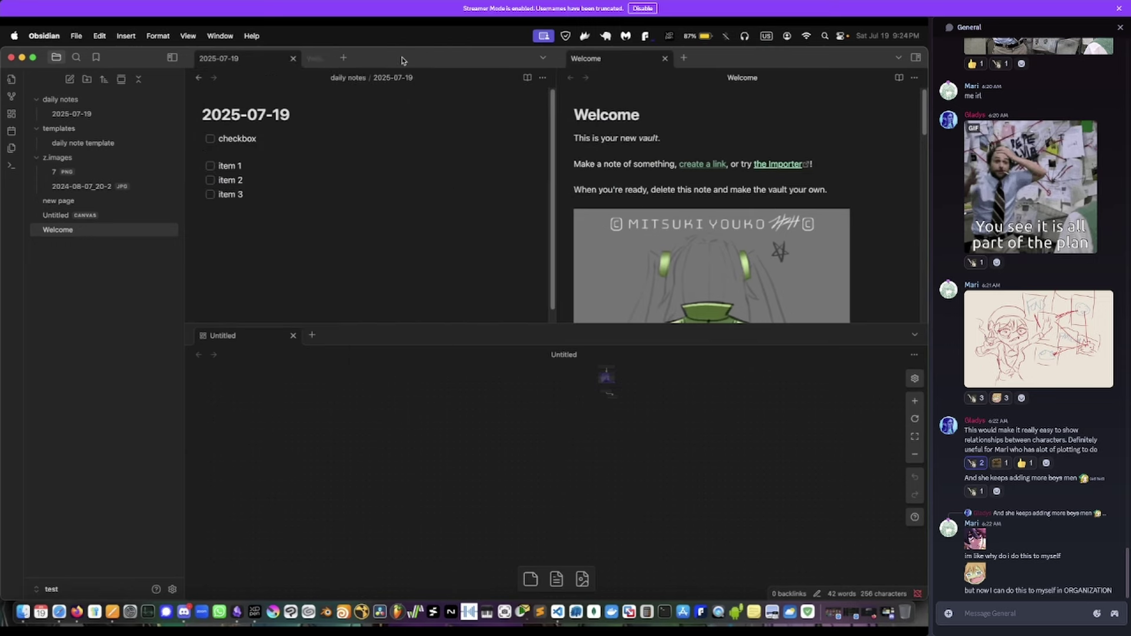
- Split the Welcome pane to the right once more and view the middle copy's "new page" embed
right_click(605, 62)
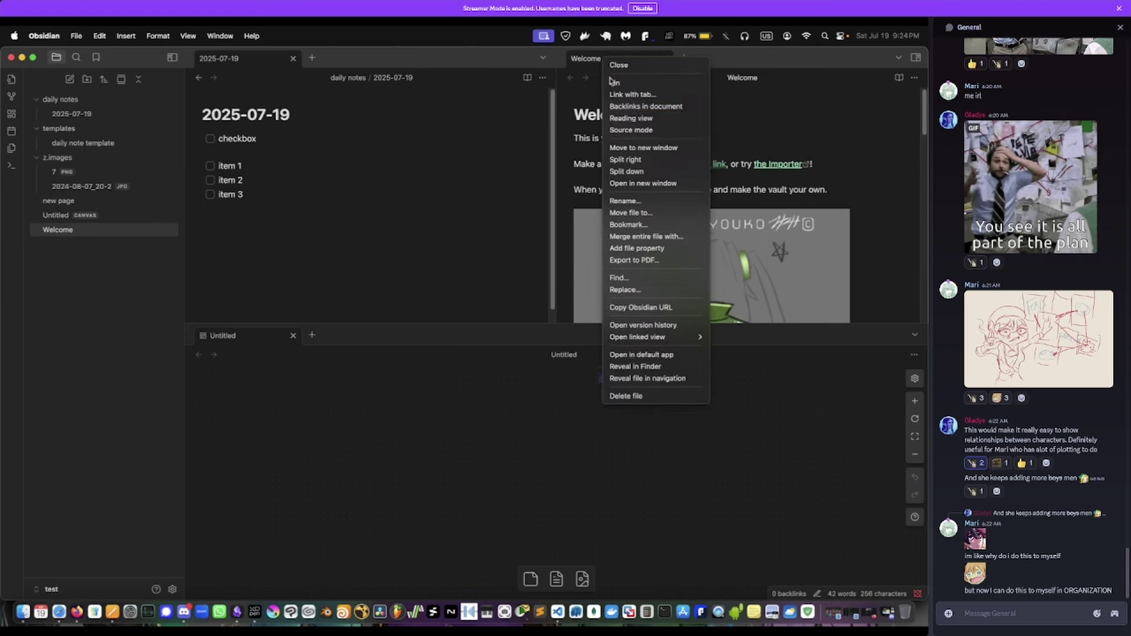
left_click(627, 159)
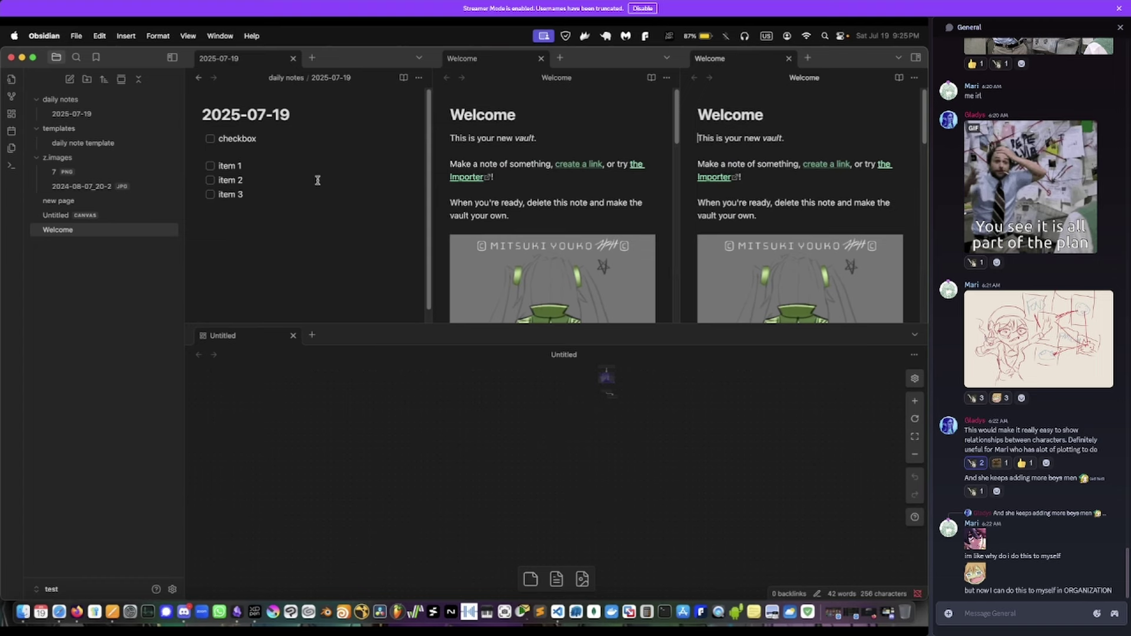
scroll(516, 307, "down", 10)
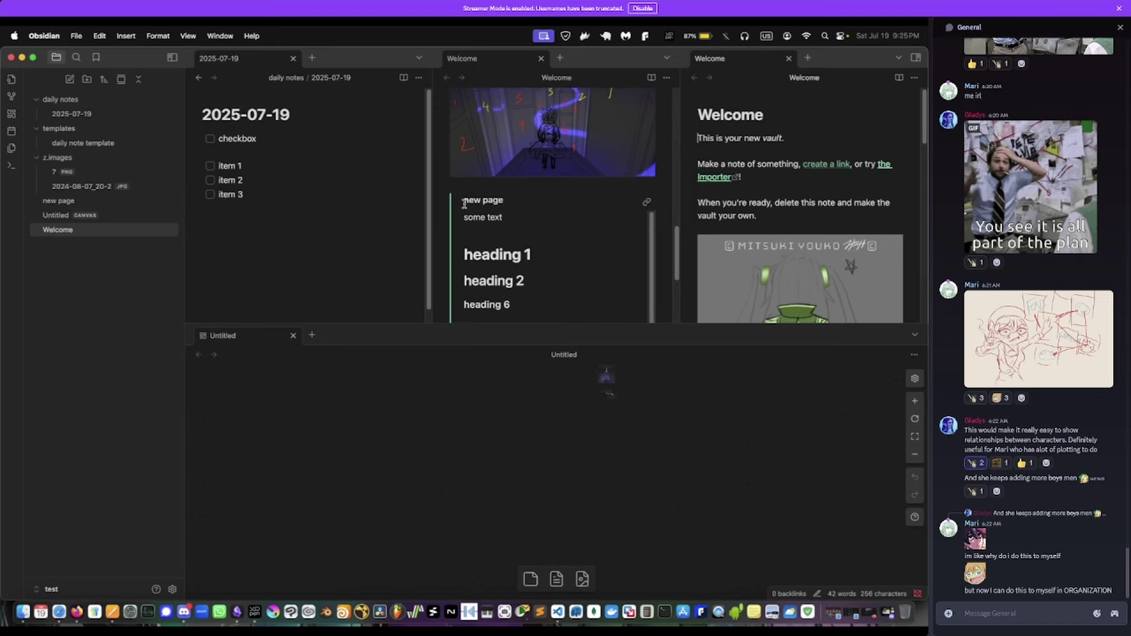
scroll(431, 266, "down", 1)
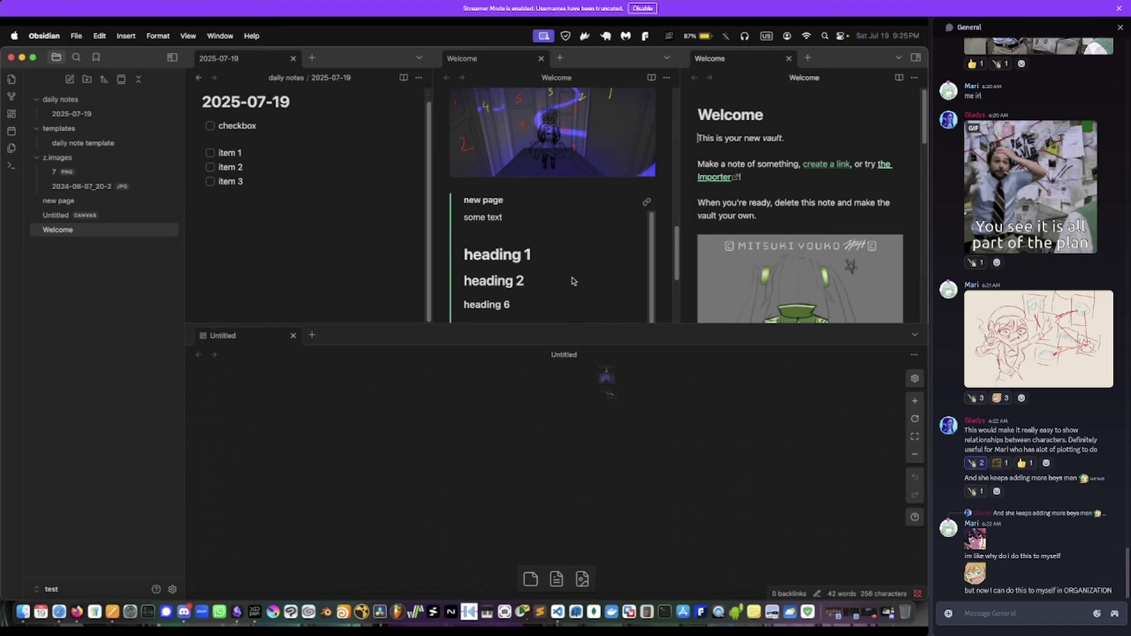
- Move the 2025-07-19 note to a new window, maximize that window, and close the note
right_click(220, 64)
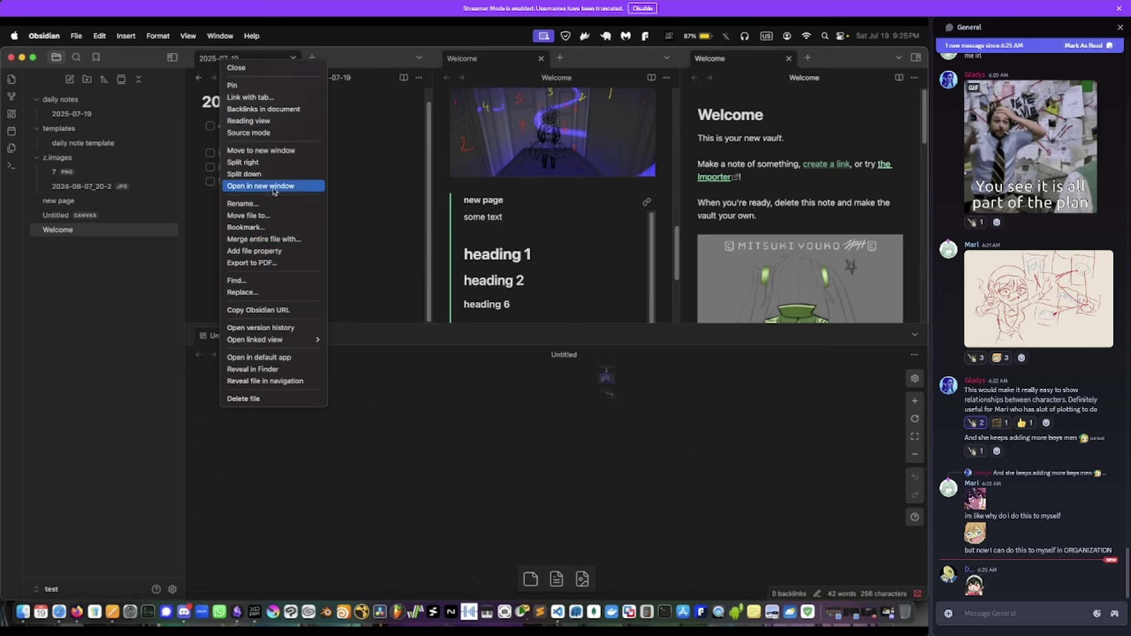
left_click(274, 150)
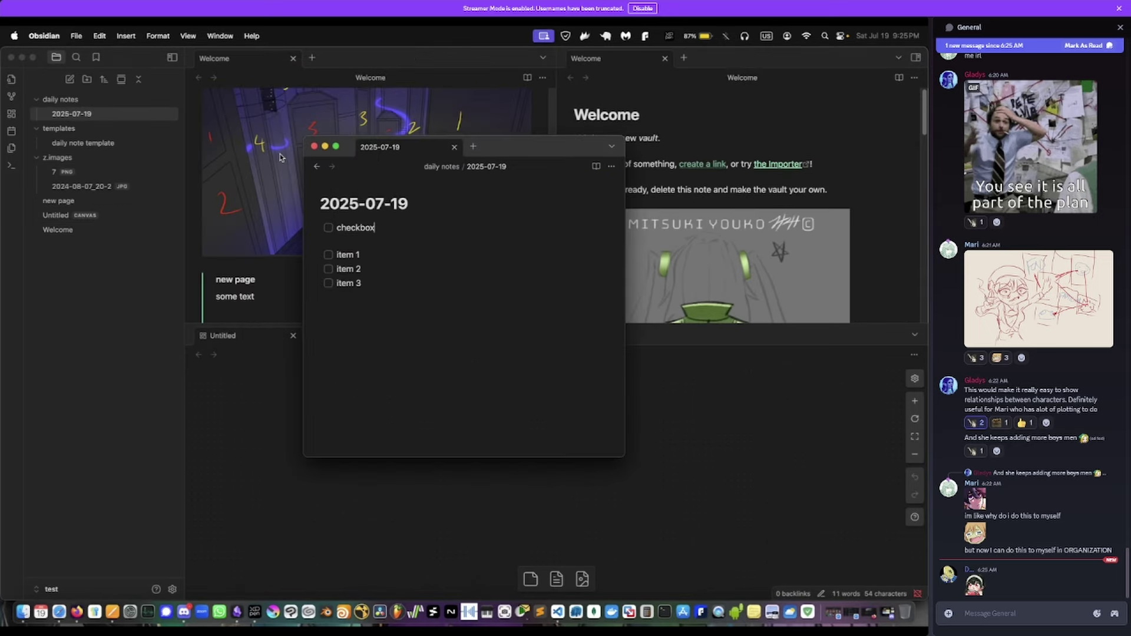
double_click(520, 148)
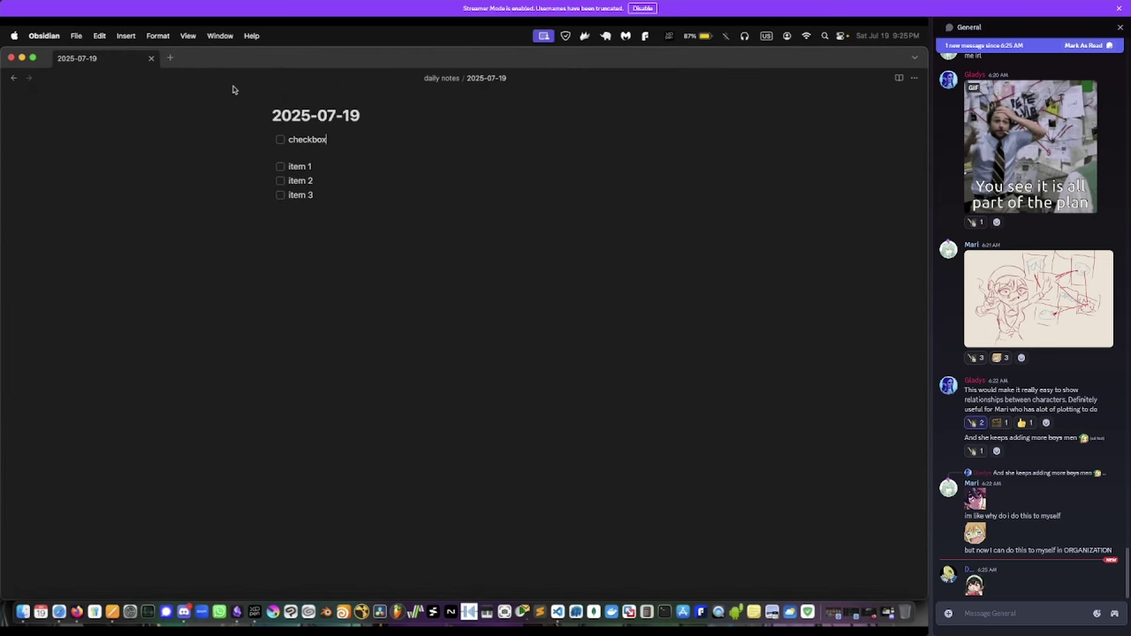
left_click(150, 60)
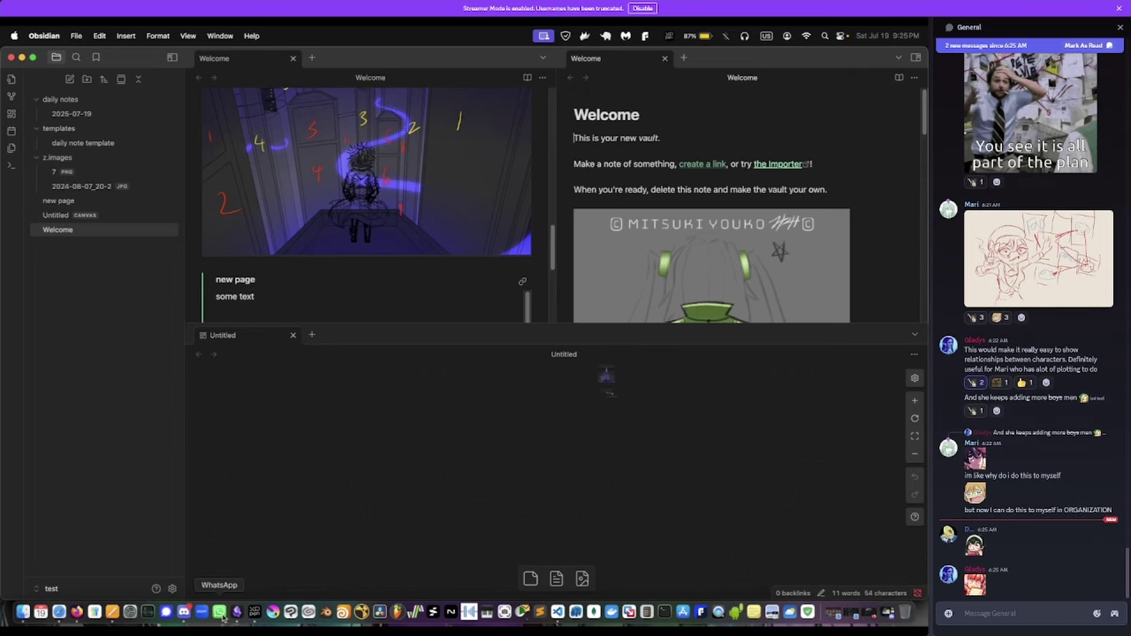
- Switch to Discord to check the General chat, and return to the Obsidian vault
left_click(184, 614)
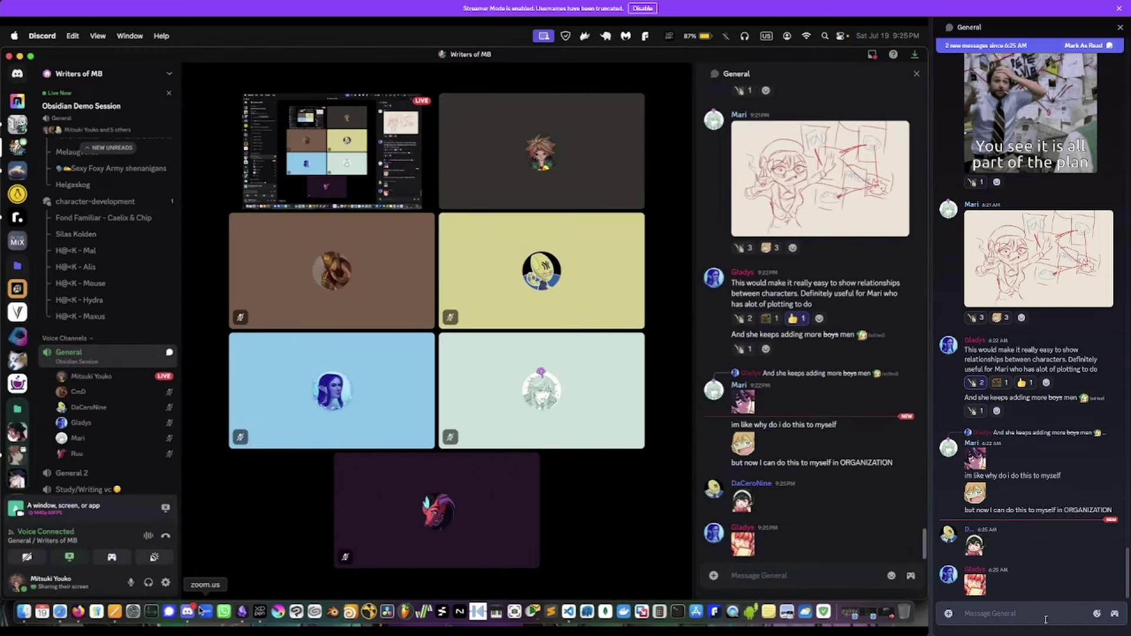
left_click(20, 56)
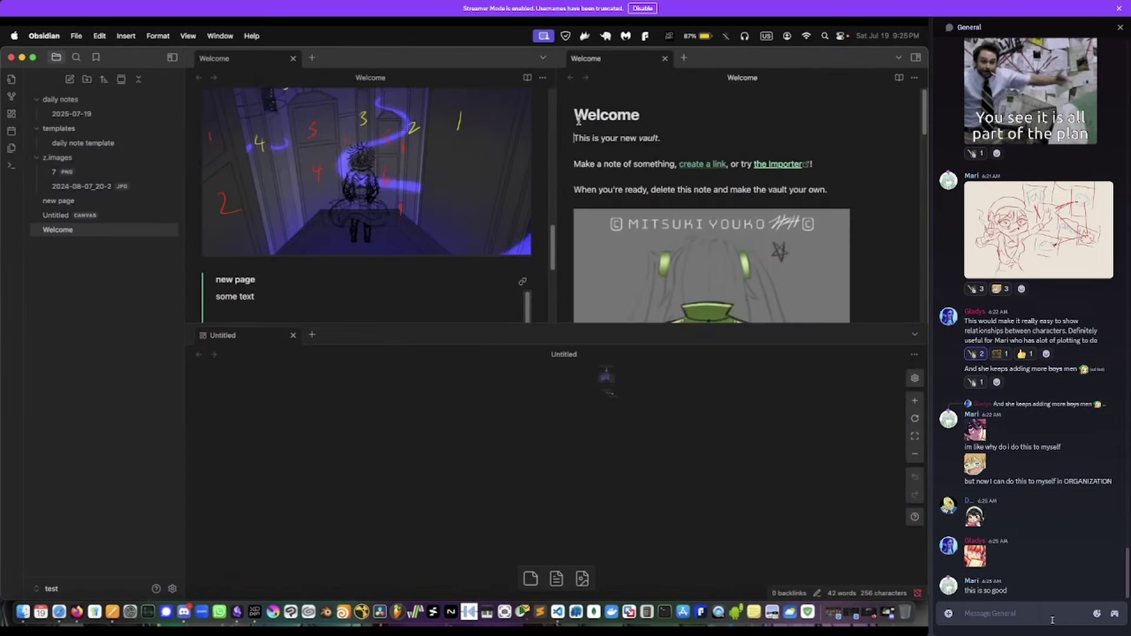
- Close both Welcome tabs, leaving the Untitled canvas open, and go to "how to make templates" in the Pages outline
left_click(662, 59)
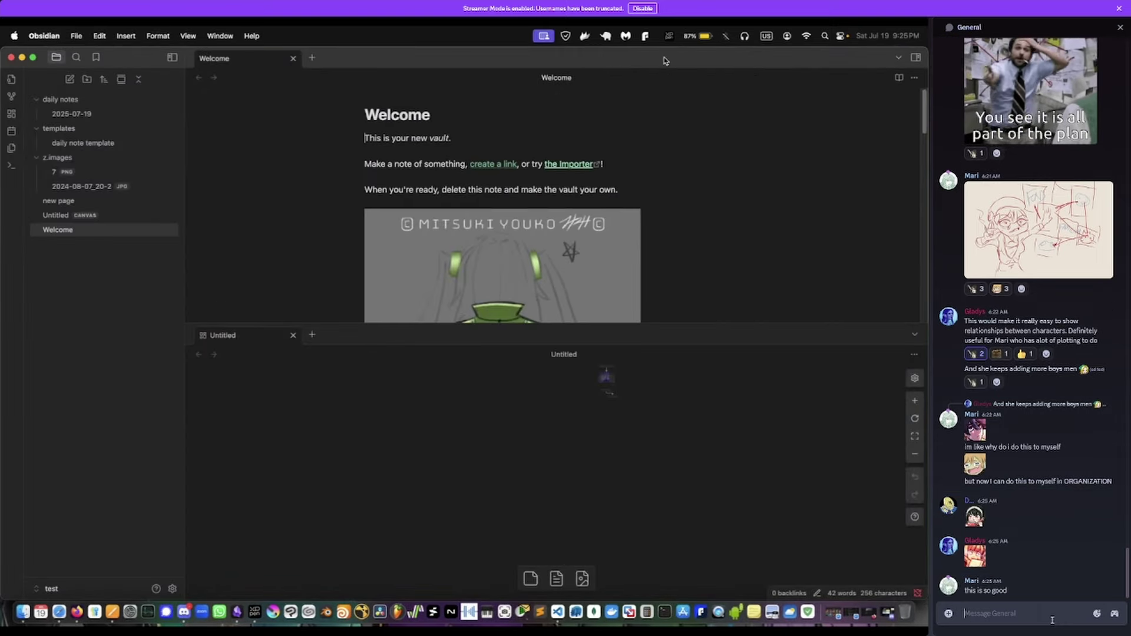
left_click(293, 59)
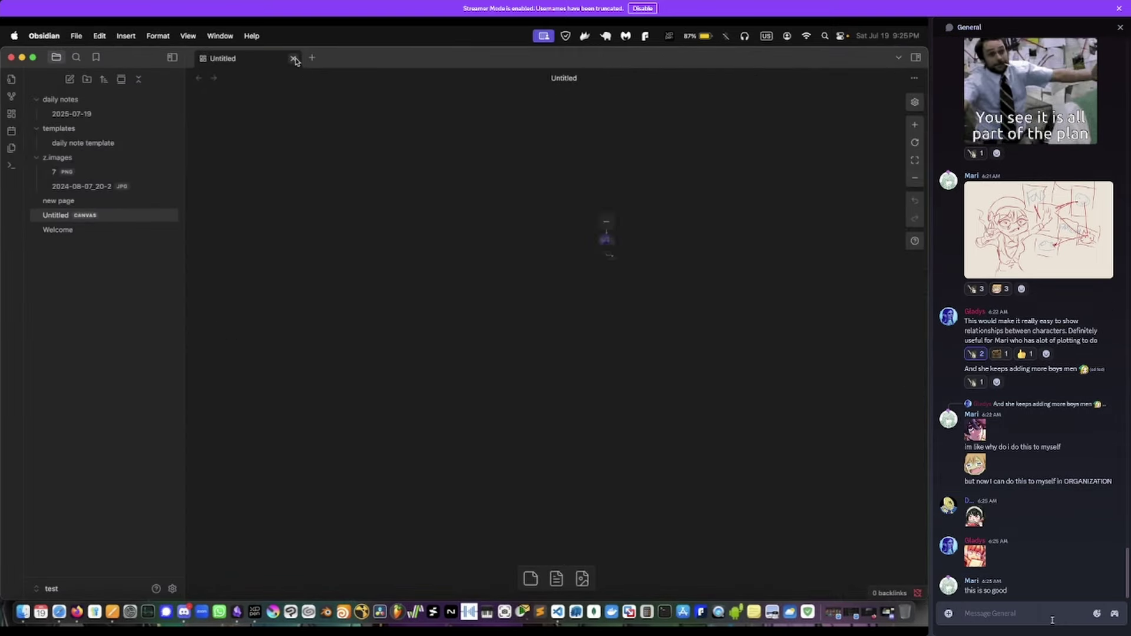
left_click(112, 613)
left_click(644, 274)
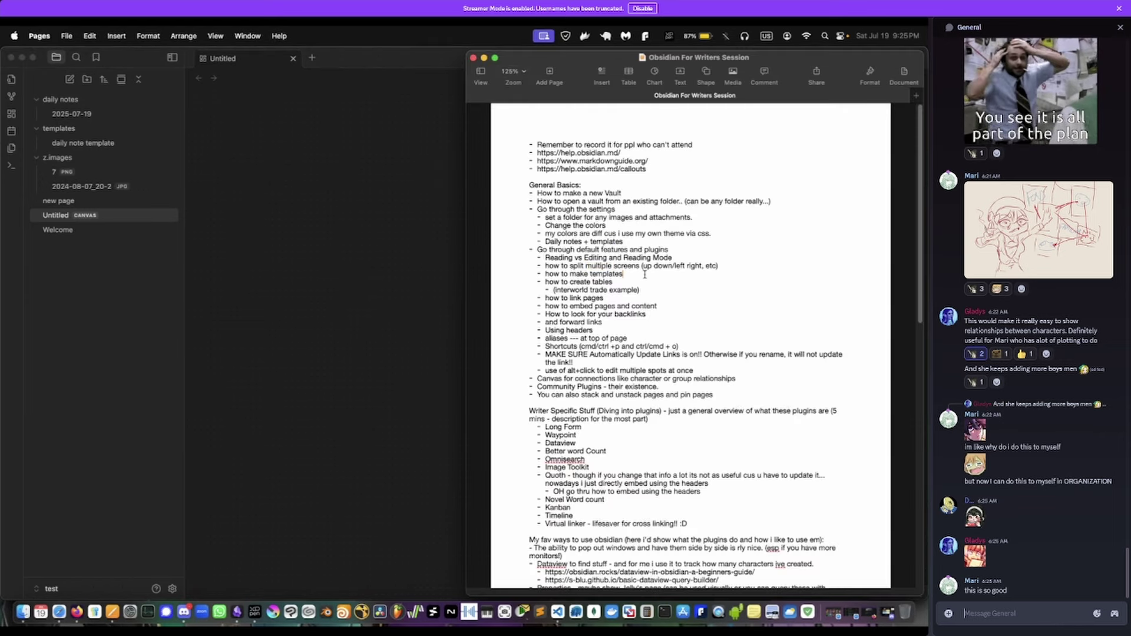
- Switch to Safari, open the Advanced formatting syntax page in Obsidian Help, and select the First name/Last name table example
left_click(641, 281)
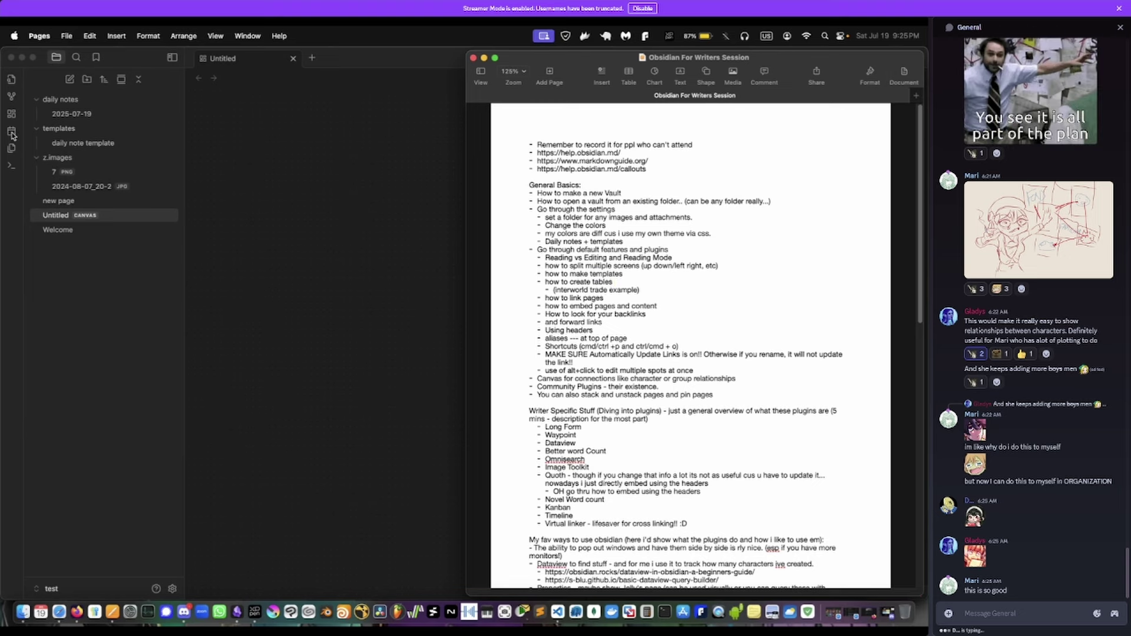
left_click(24, 239)
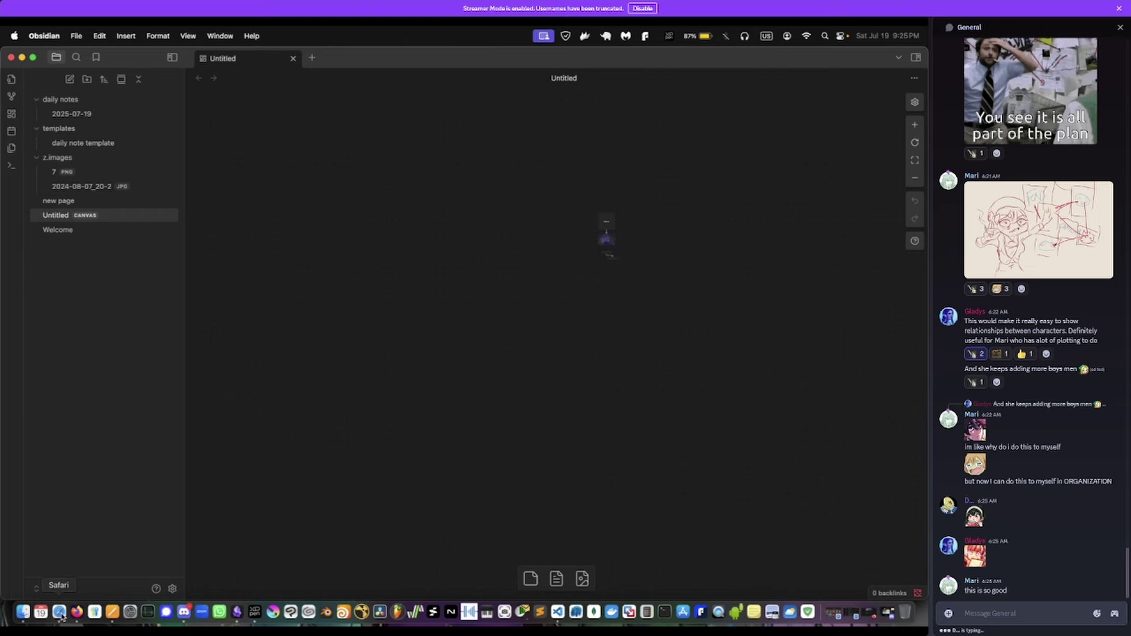
left_click(60, 615)
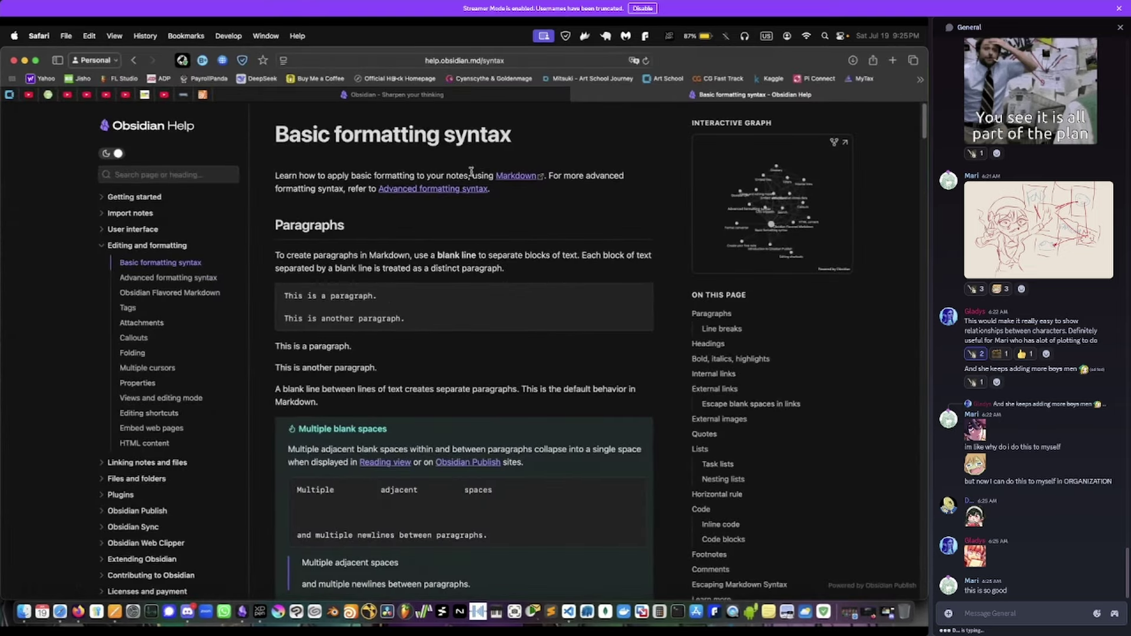
left_click(194, 279)
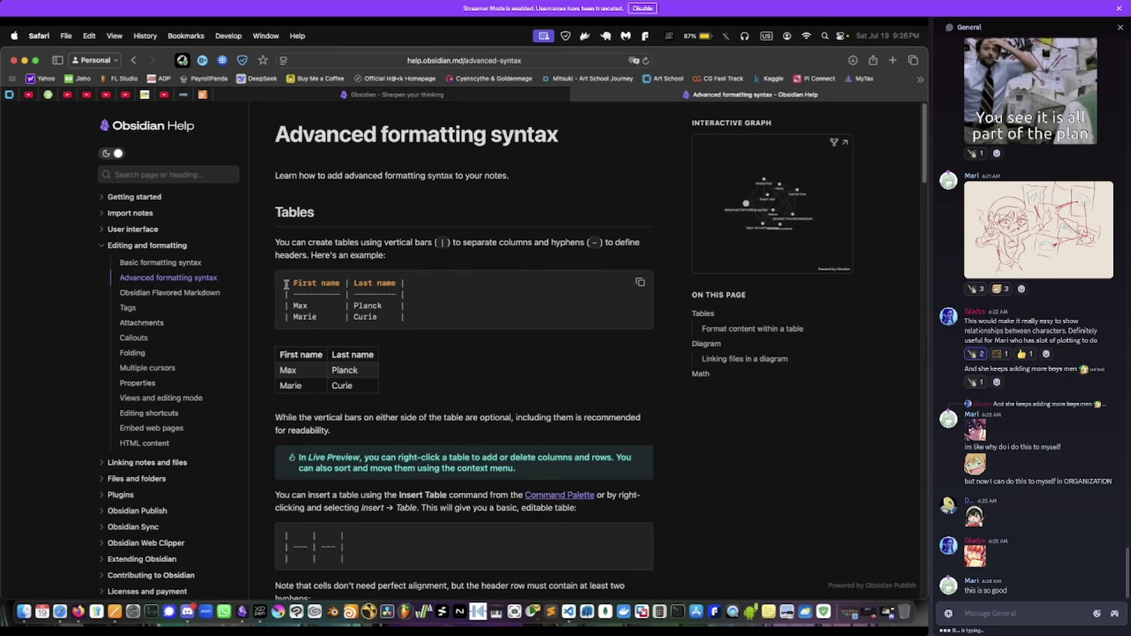
left_click_drag(284, 284, 428, 318)
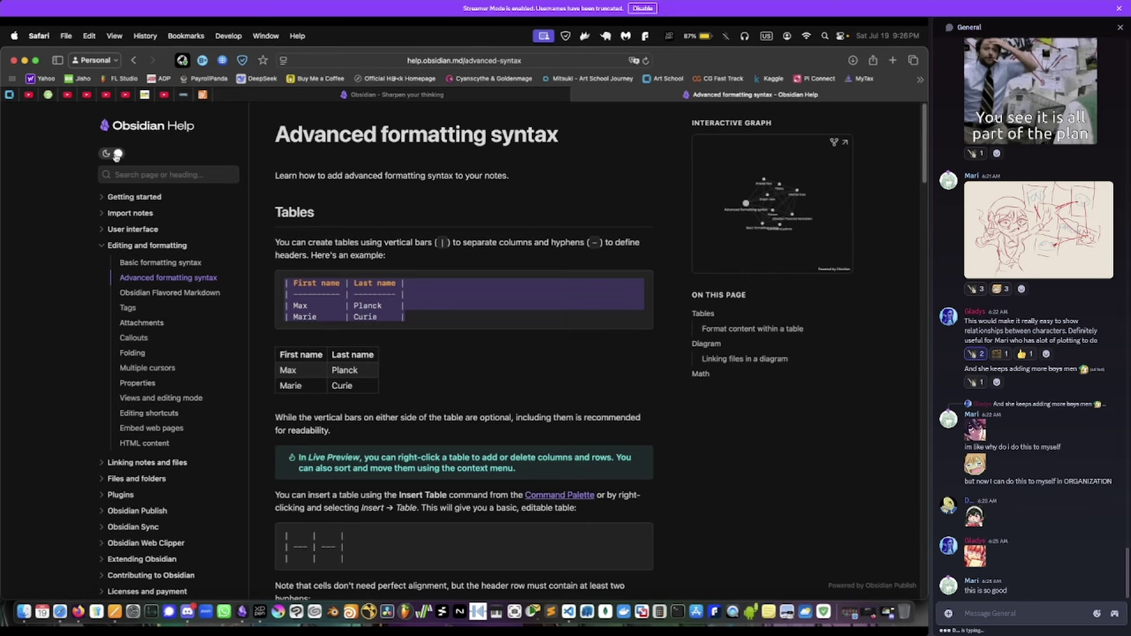
- Return to Obsidian, open the Welcome note, and insert seven blank lines above "This is your new vault."
left_click(24, 60)
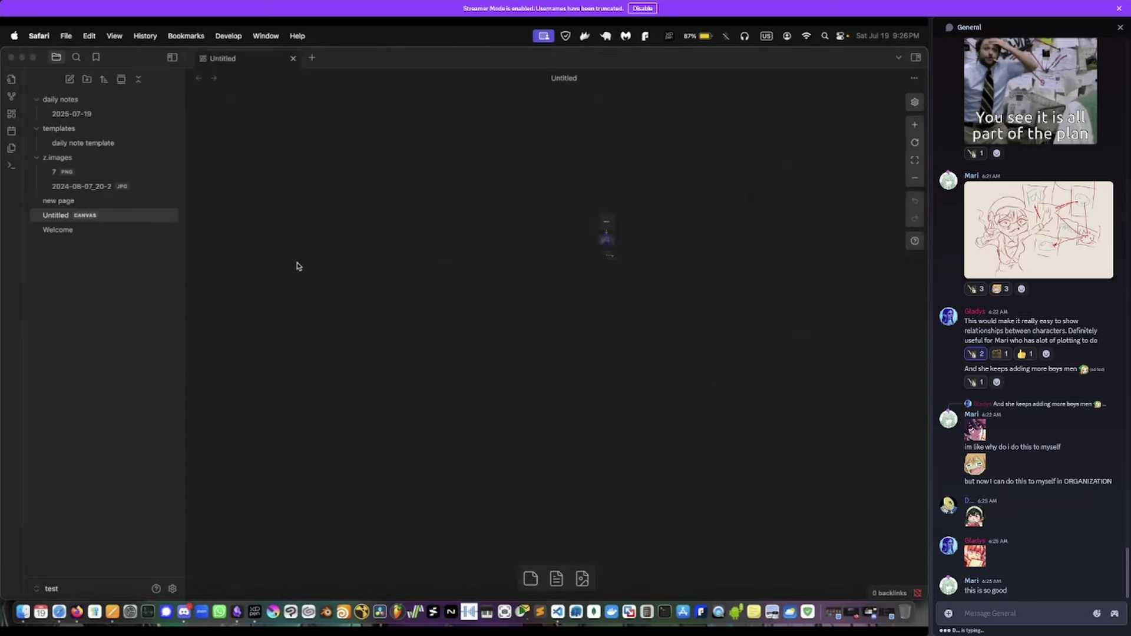
left_click(66, 231)
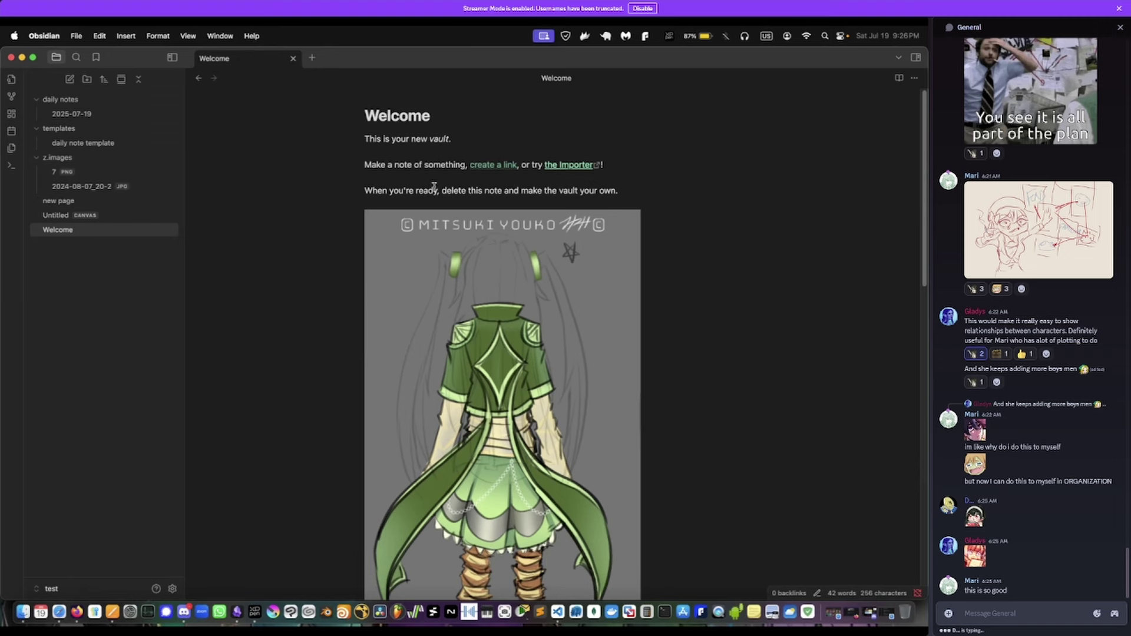
key("Return")
key("Return")
key("Return")
key("Return")
key("Return")
key("Return")
key("Return")
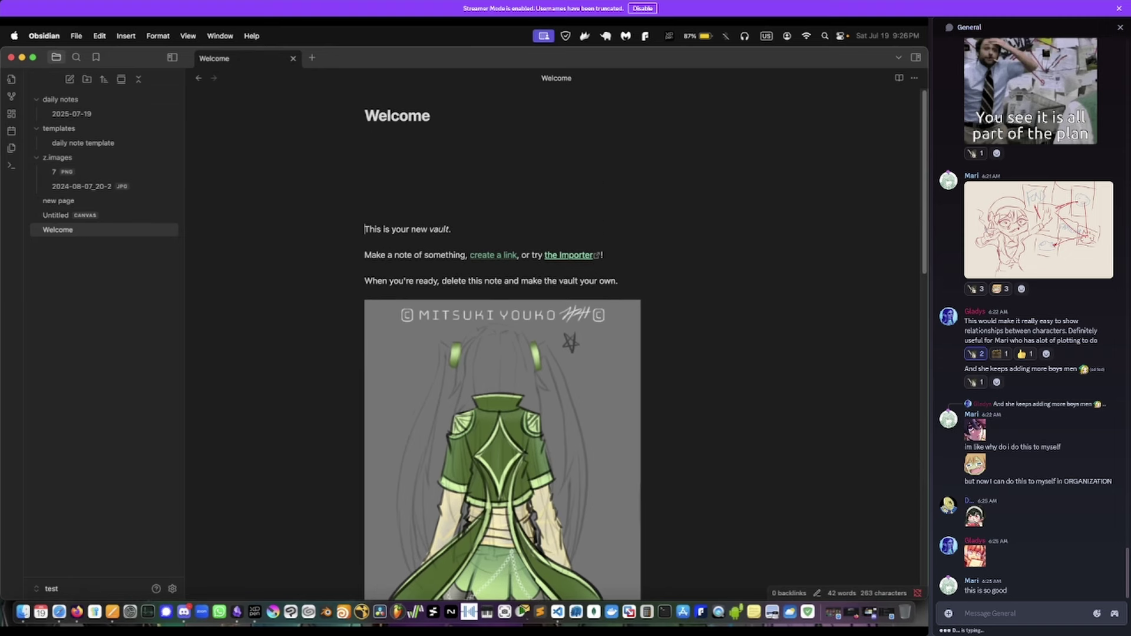
key("Up")
key("Up")
key("super+a")
key("BackSpace")
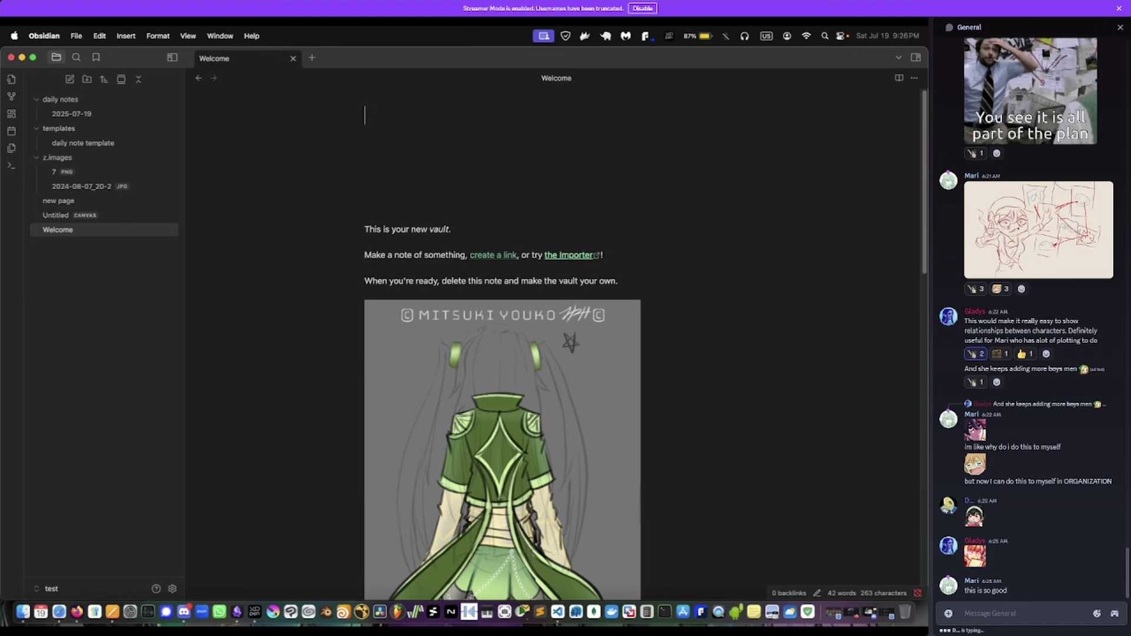
key("super+z")
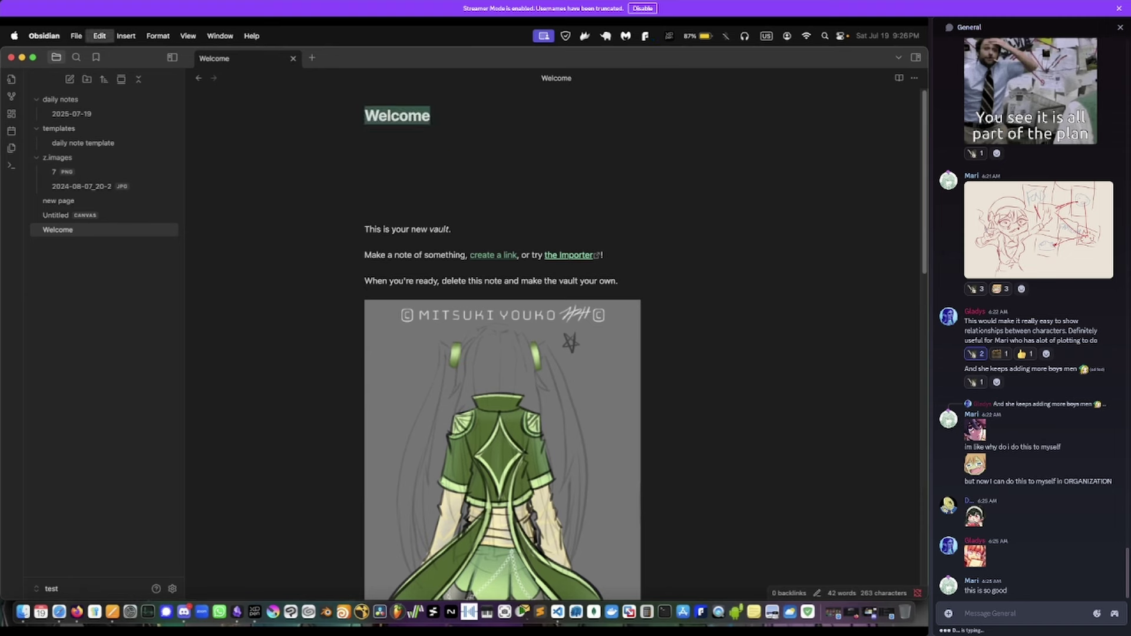
- Write "| column 1 | column2|" on the first body line of Welcome and "| row 1 | row 2" on the line below
key("Down")
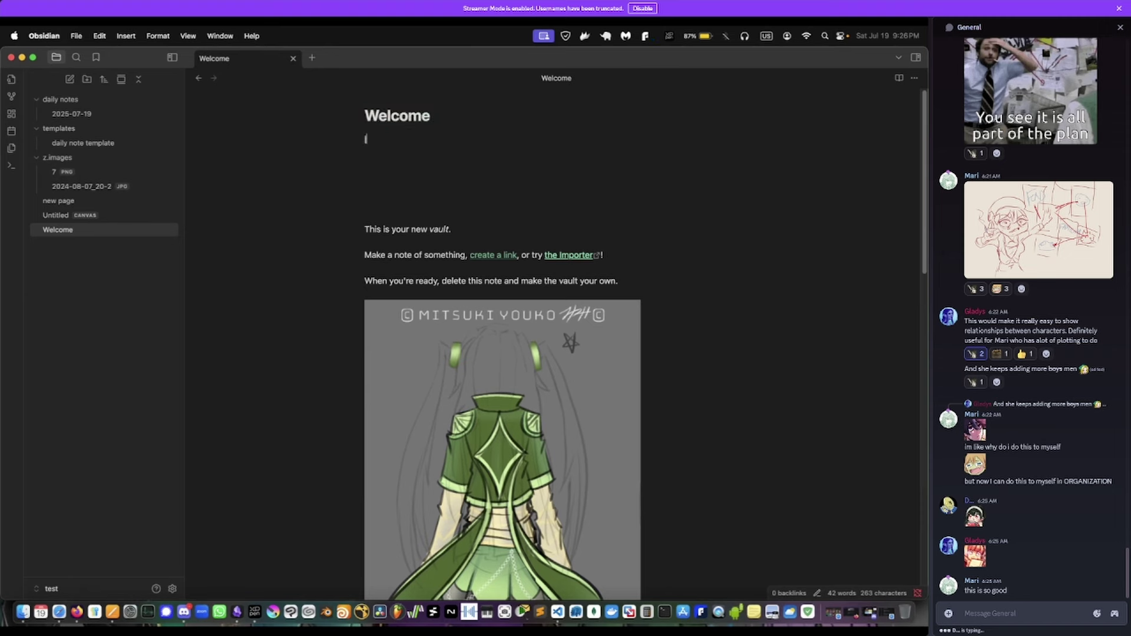
type("| column 1 | column2")
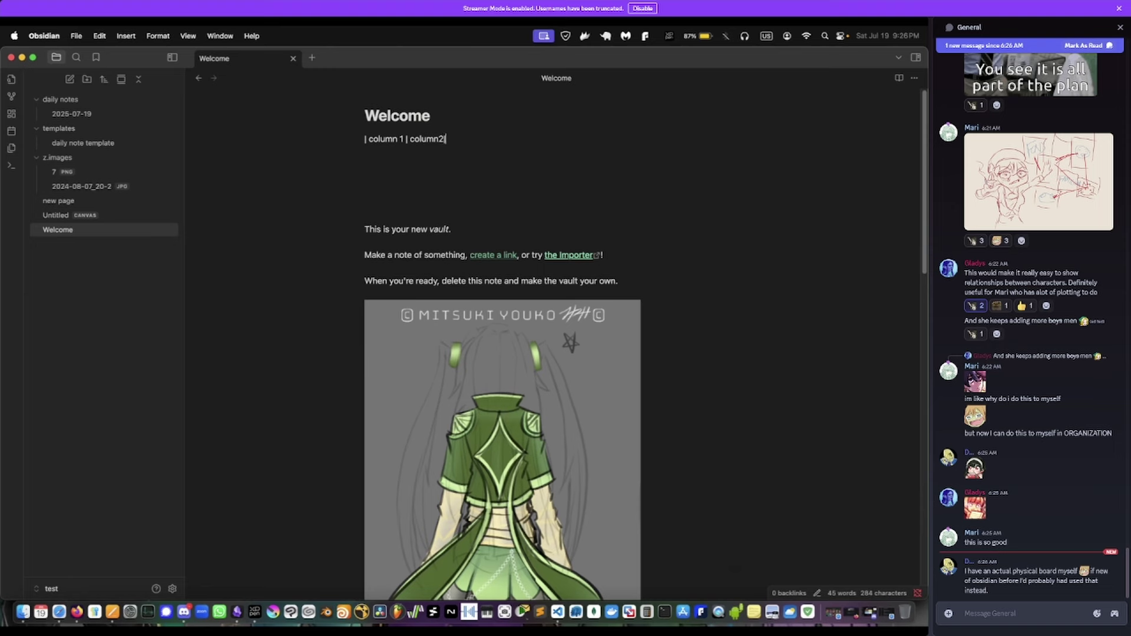
key("Return")
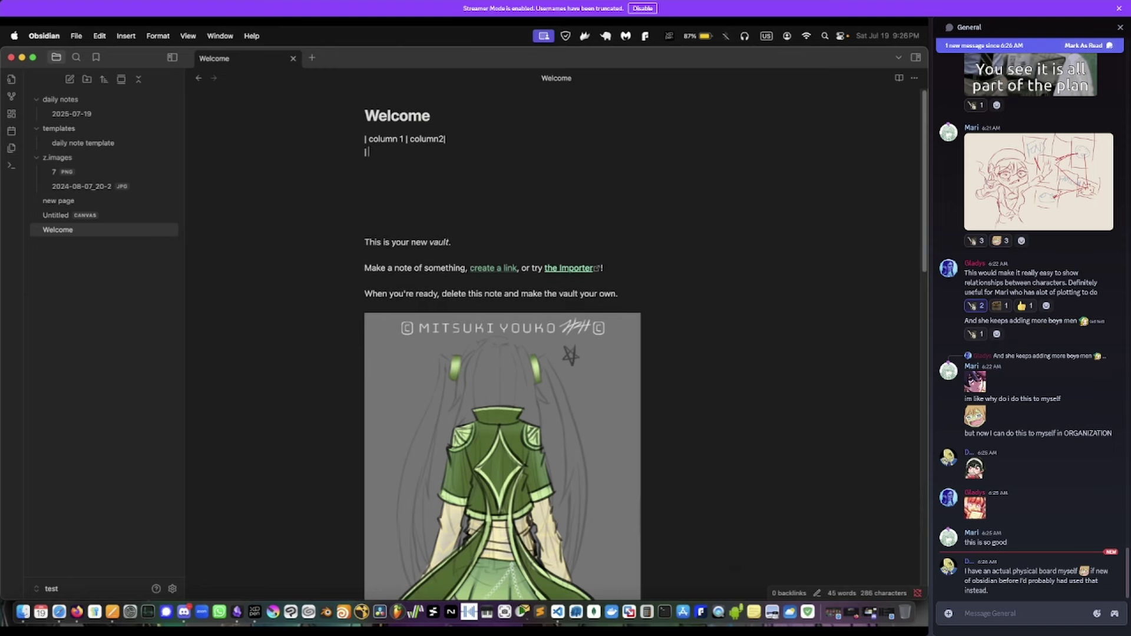
type("|")
type("row 1 | row 2")
key("Return")
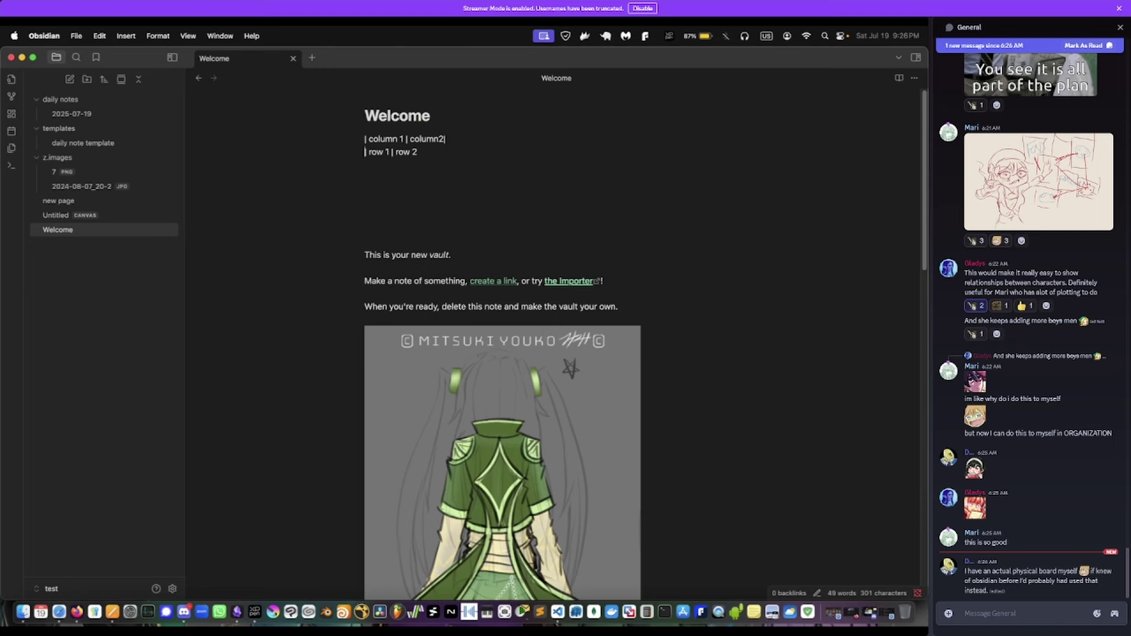
- Start a hyphen separator line between the column and row lines, and check the table syntax in the Safari help page
key("Return")
type("-")
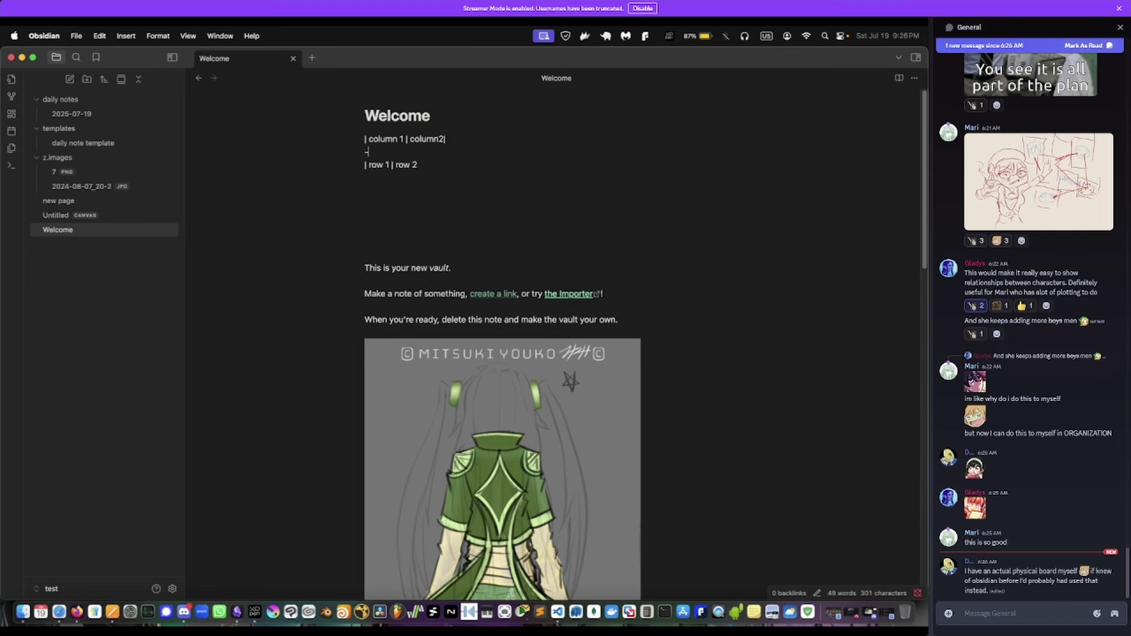
type("--")
key("BackSpace")
key("BackSpace")
left_click(59, 612)
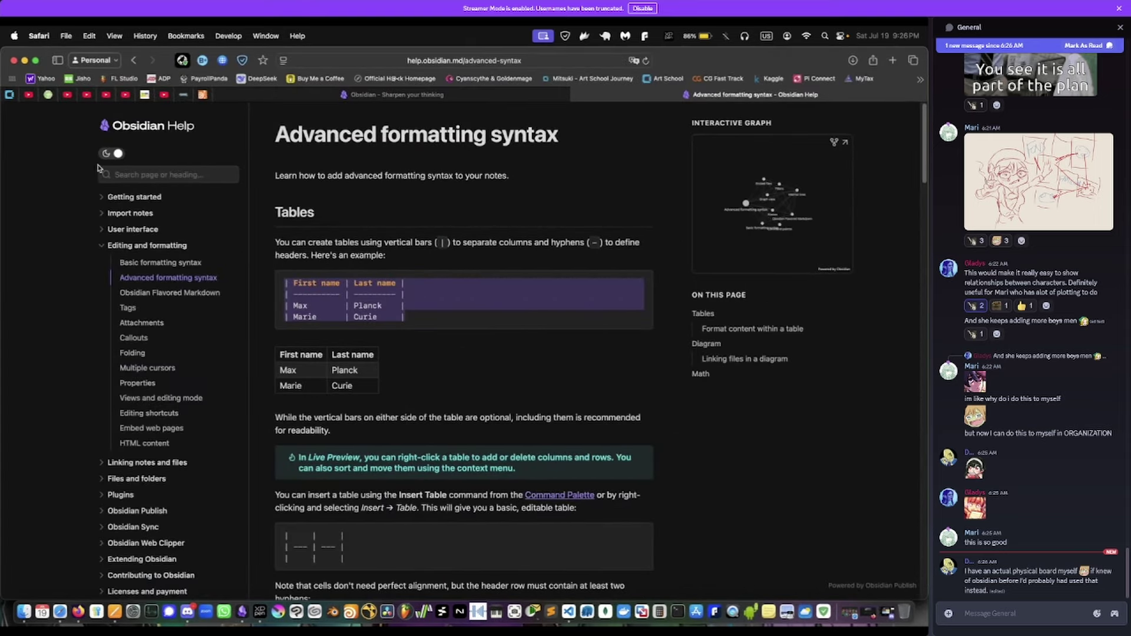
left_click(24, 61)
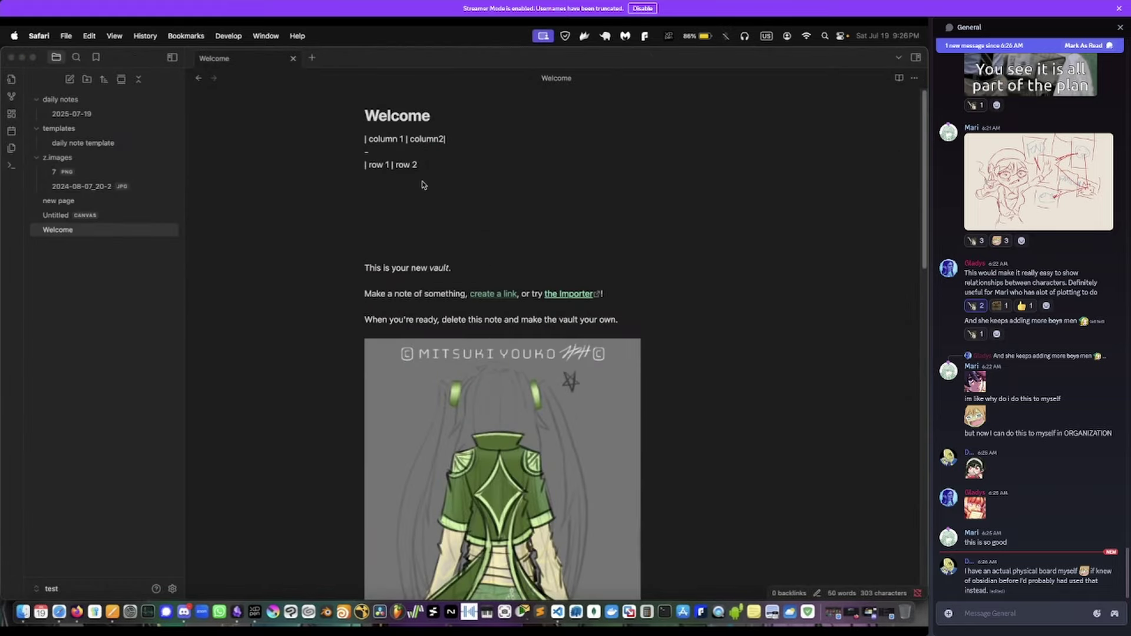
- Try extending the separator line with more hyphens, and clear it again
left_click(406, 156)
type("-")
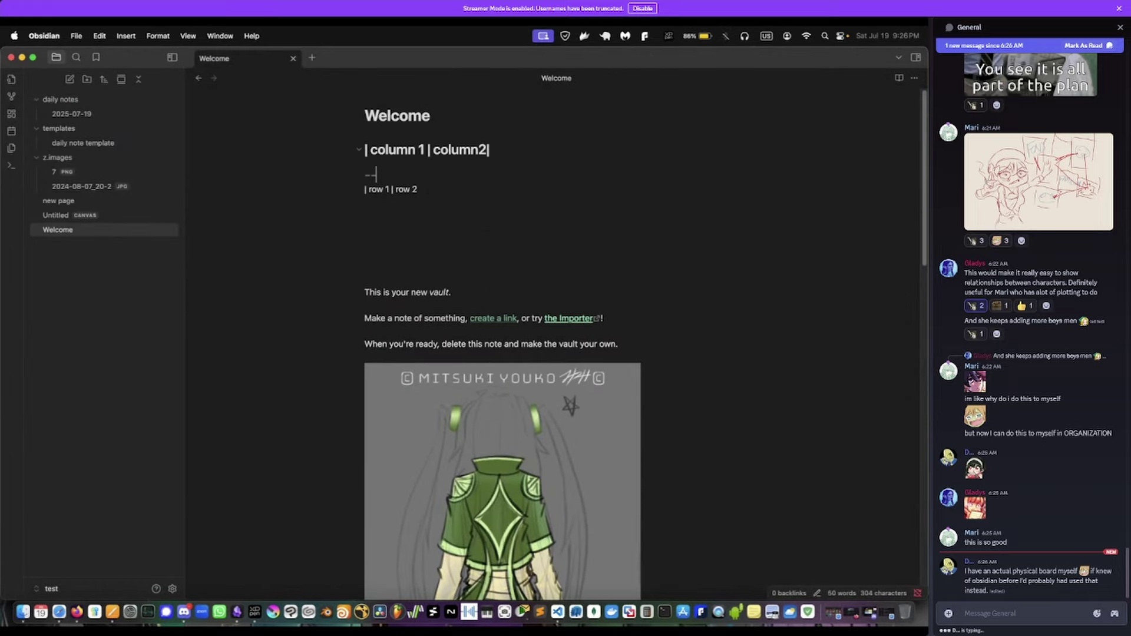
type("--")
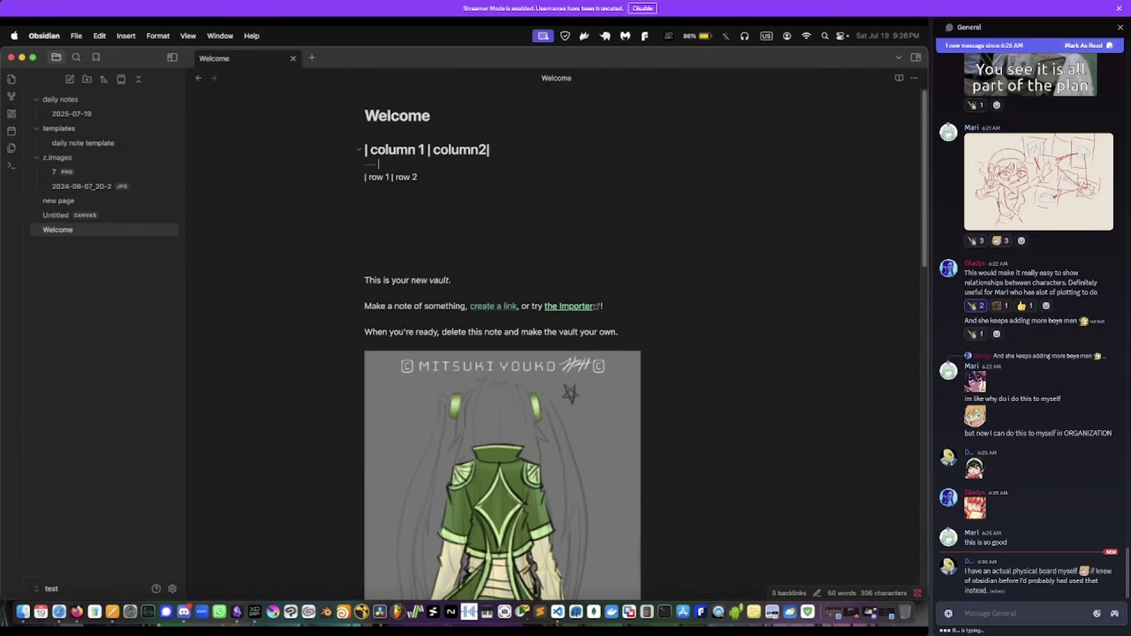
key("BackSpace")
key("BackSpace")
key("BackSpace")
key("BackSpace")
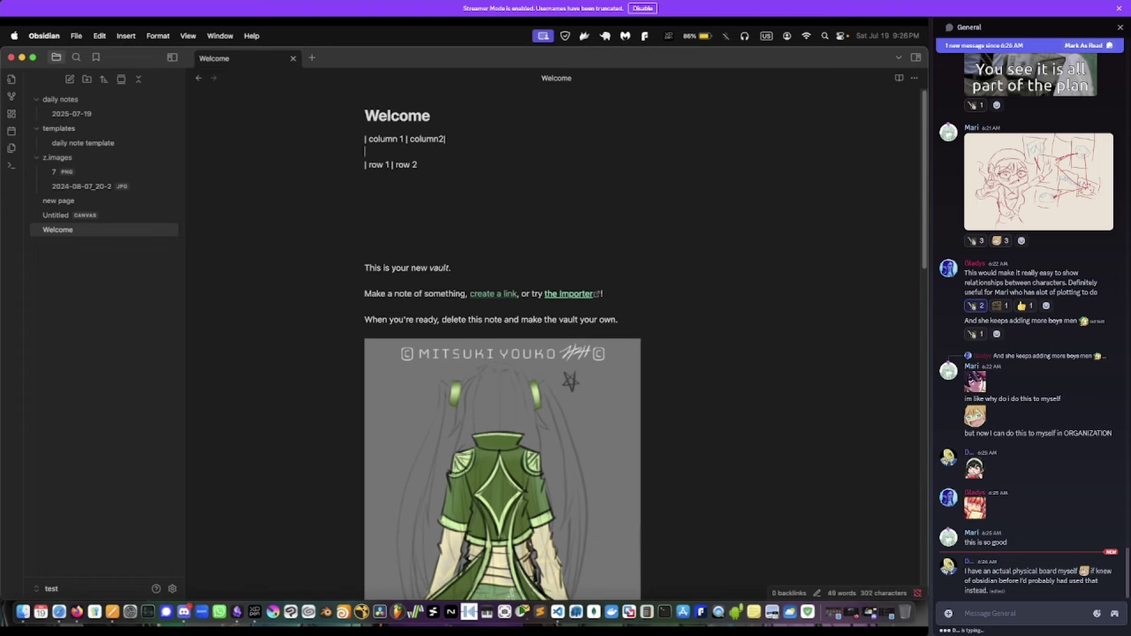
- Copy the selected First name/Last name table example from the Safari help page and return to the Welcome note
left_click(59, 612)
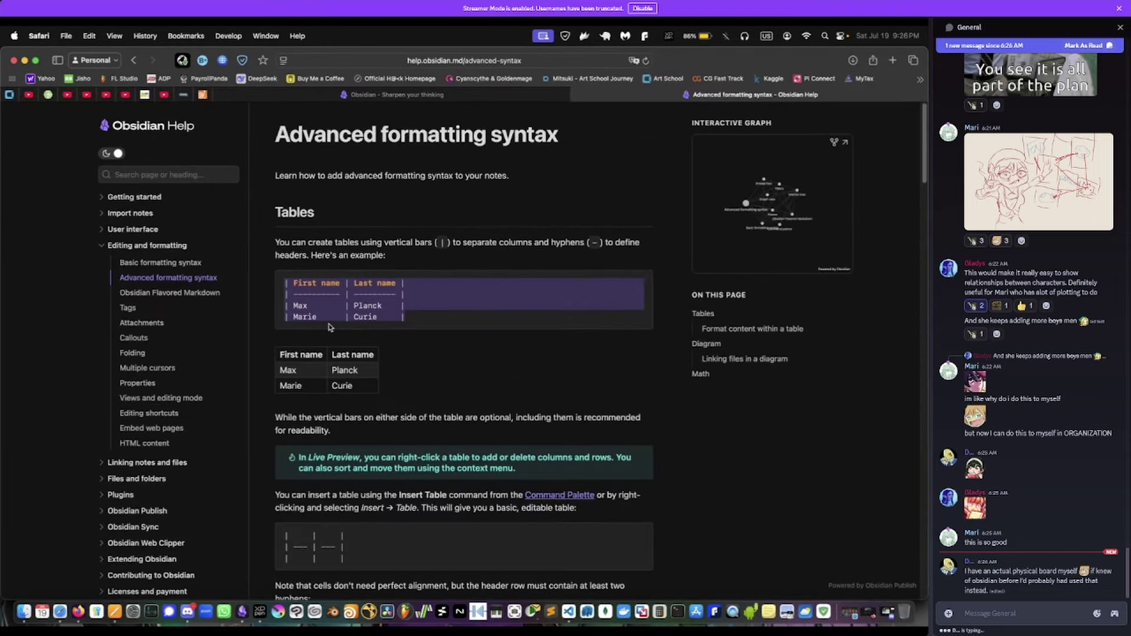
right_click(405, 295)
left_click(429, 353)
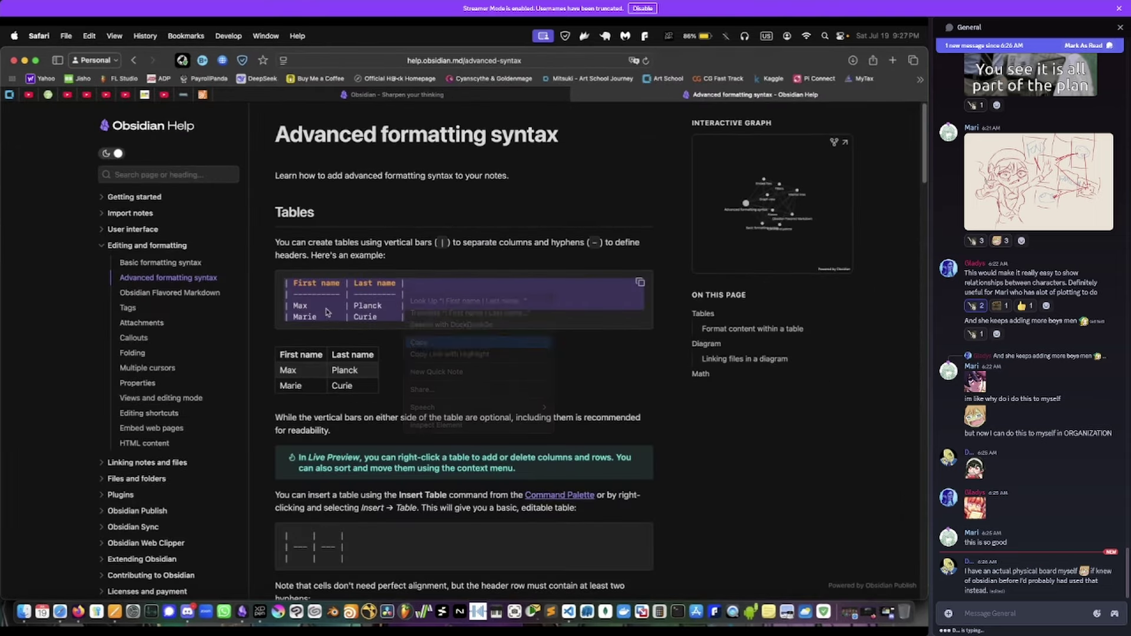
left_click(25, 61)
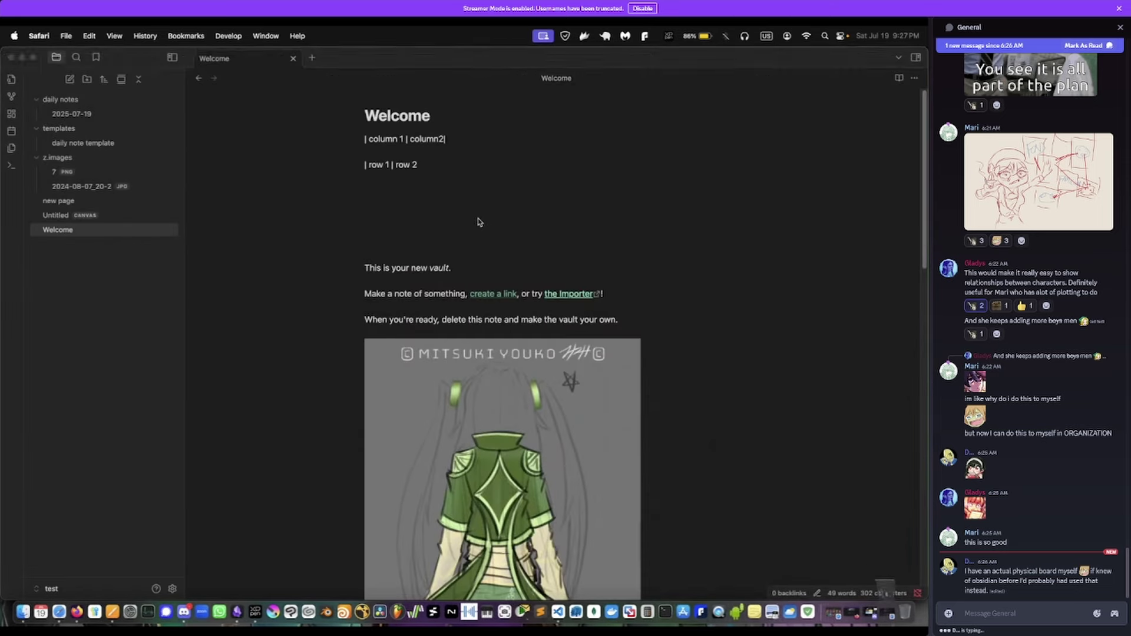
- Replace the column and row lines in Welcome with the copied table in its multi-line form, and delete the table
left_click_drag(423, 195, 328, 145)
key("super+v")
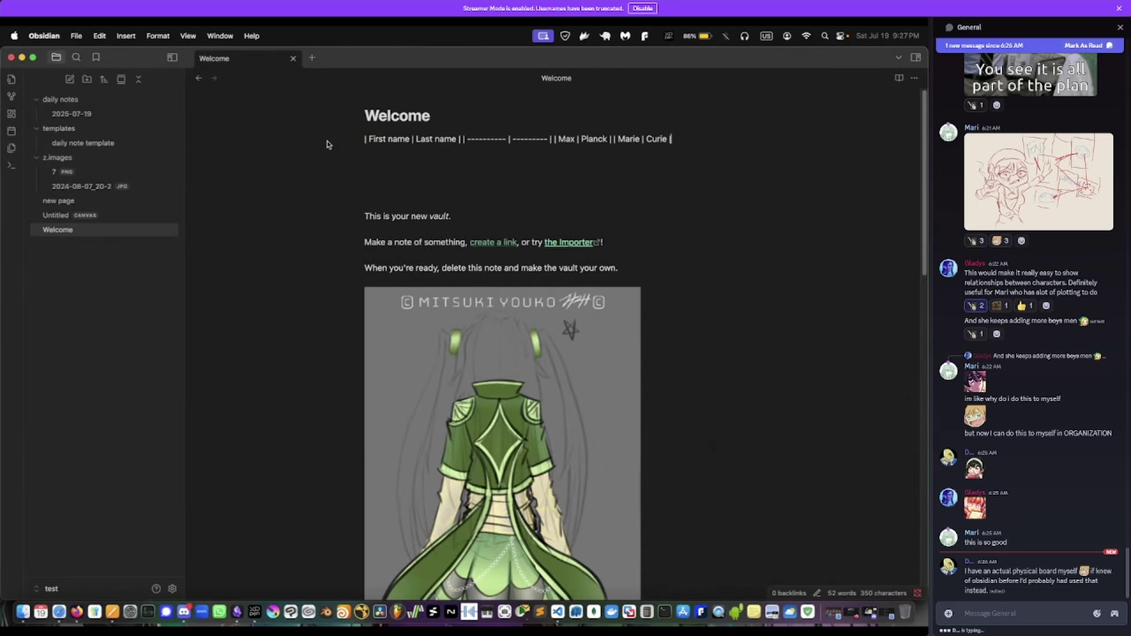
key("super+z")
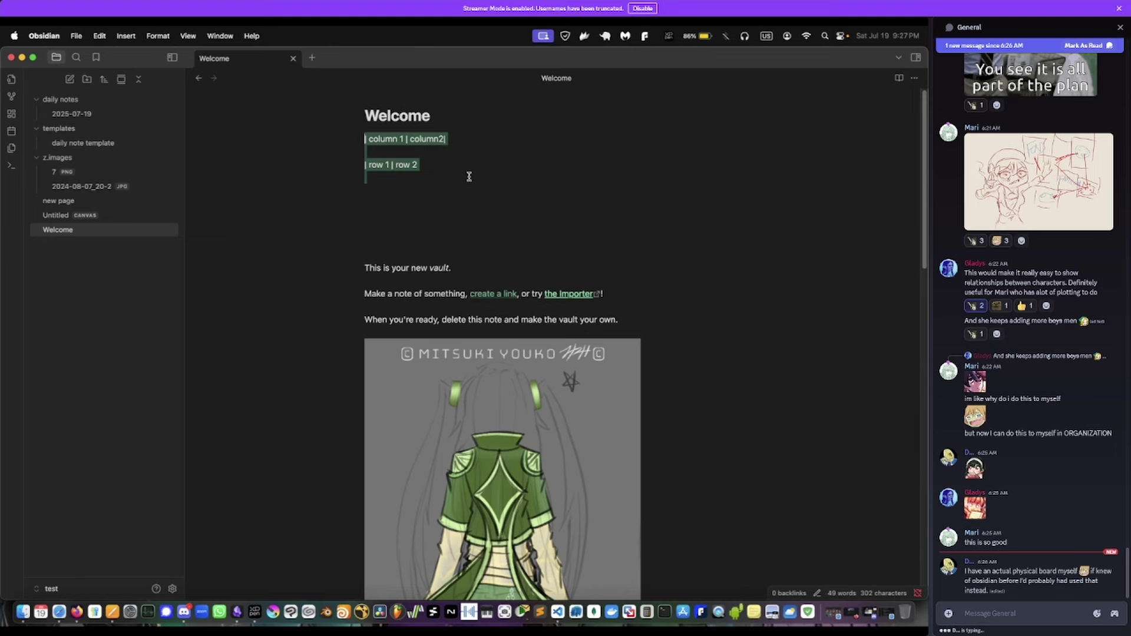
key("super+v")
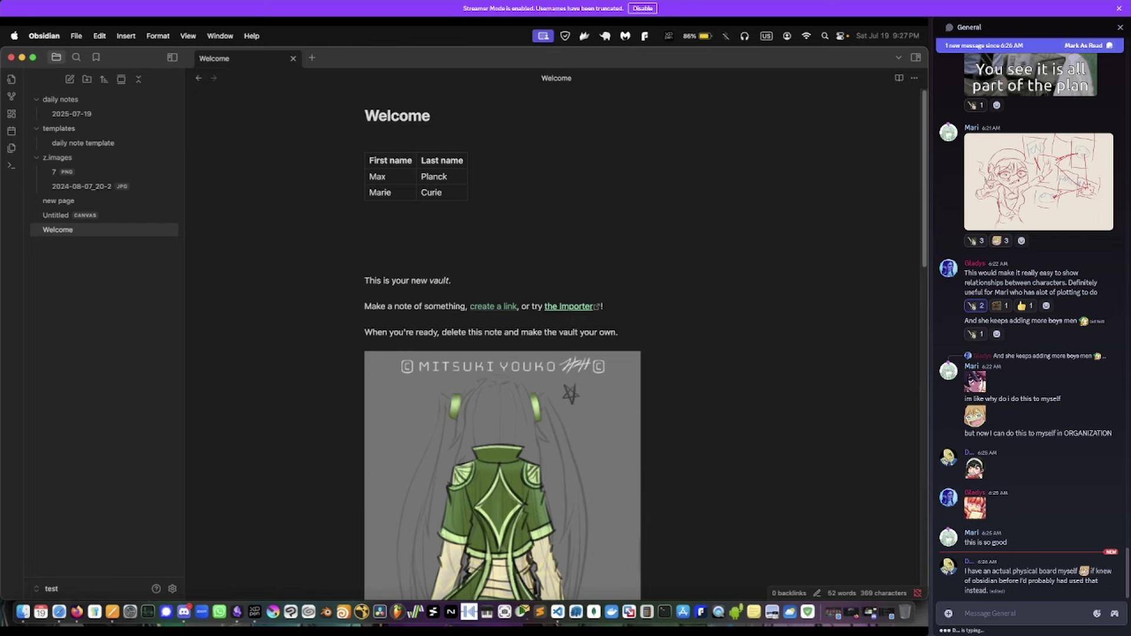
key("BackSpace")
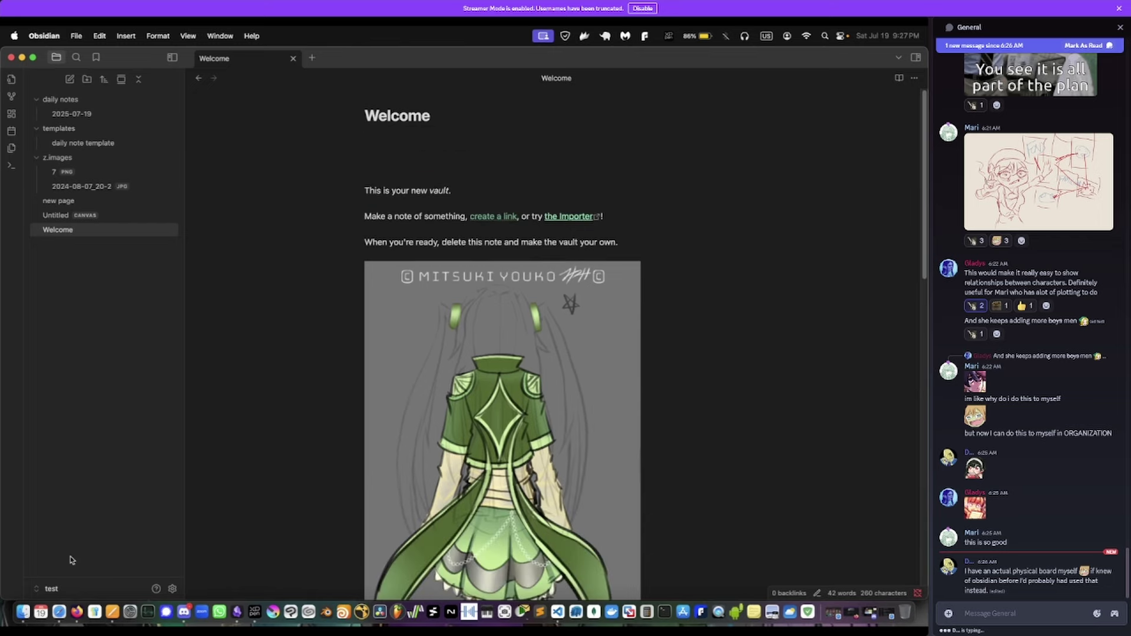
- Switch to Safari, narrow its window slightly, and examine the basic table skeleton and the header hyphen rule in the Tables section
left_click(59, 612)
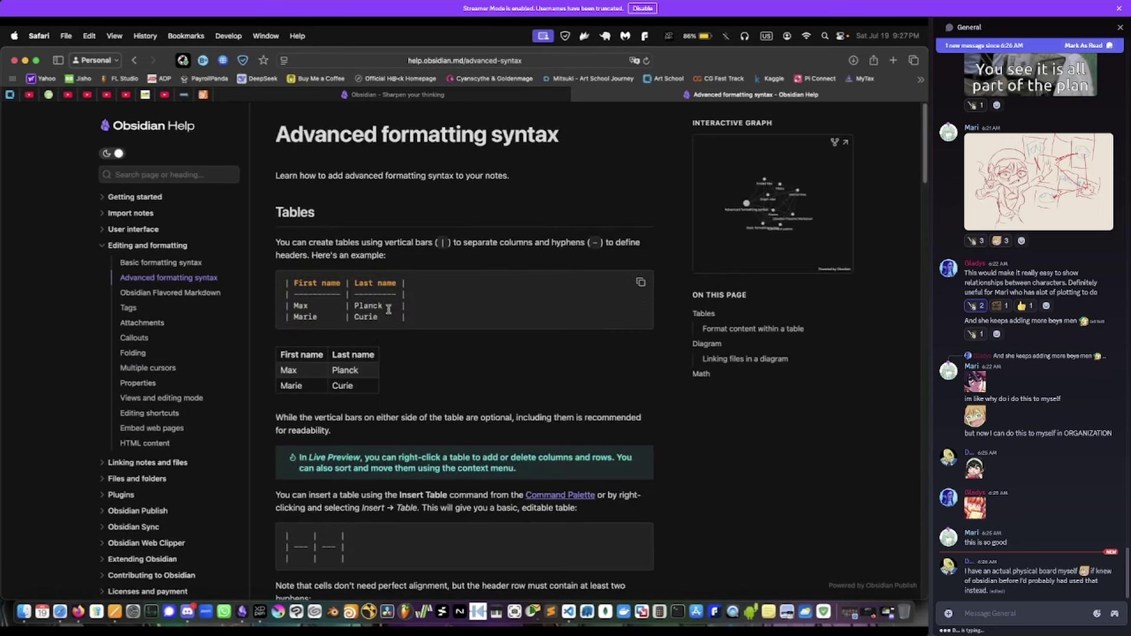
left_click_drag(3, 418, 38, 415)
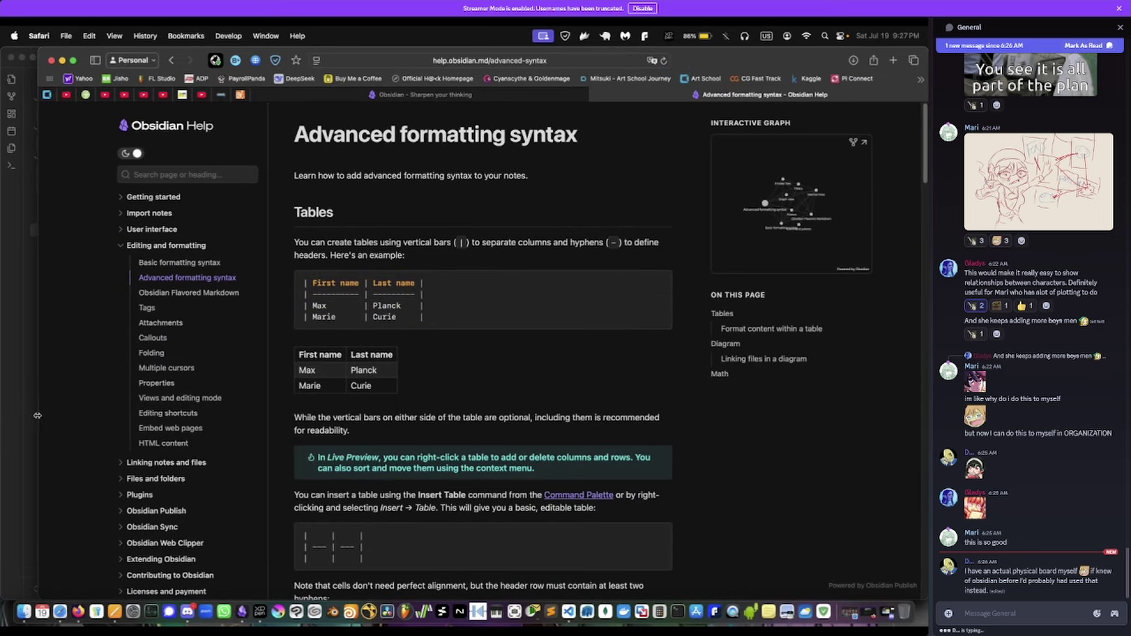
triple_click(311, 538)
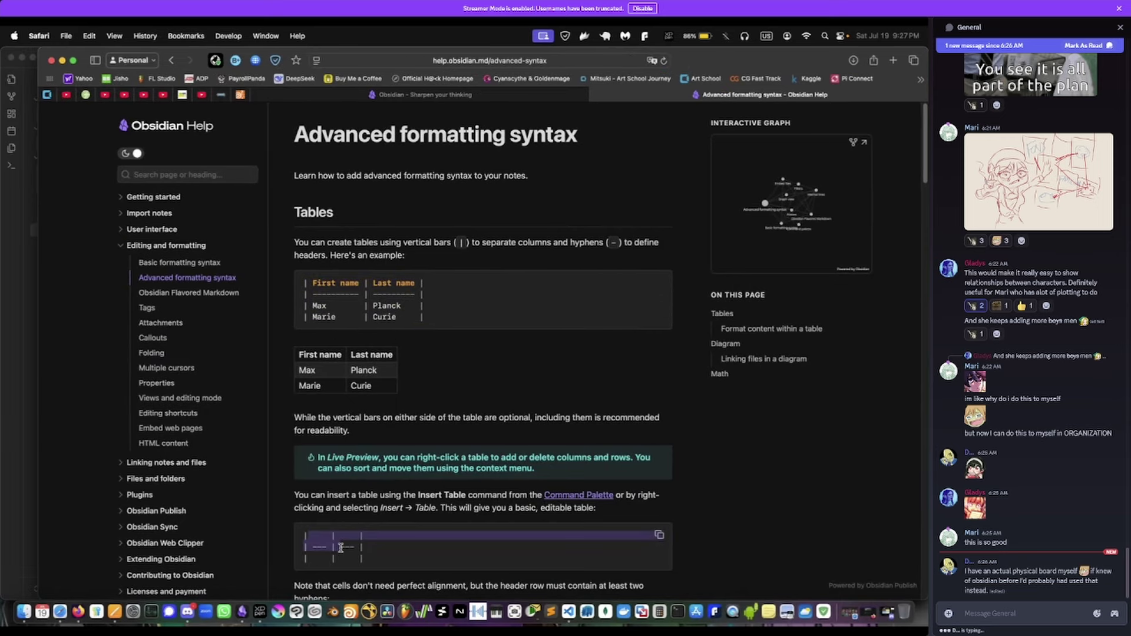
left_click(311, 537)
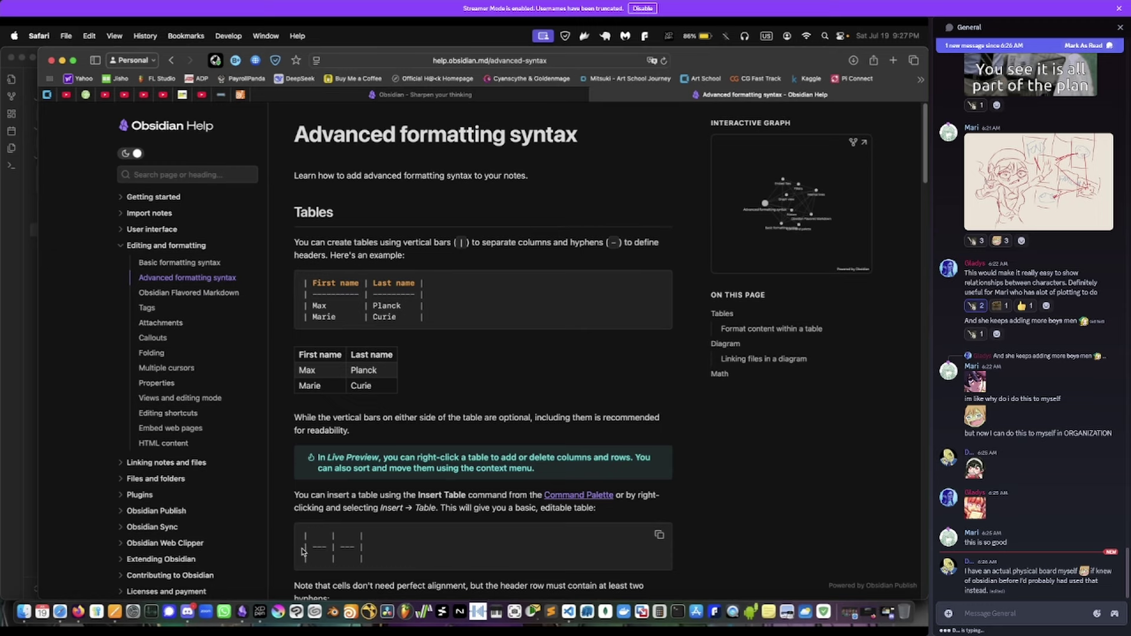
left_click_drag(305, 548, 355, 548)
left_click(305, 561)
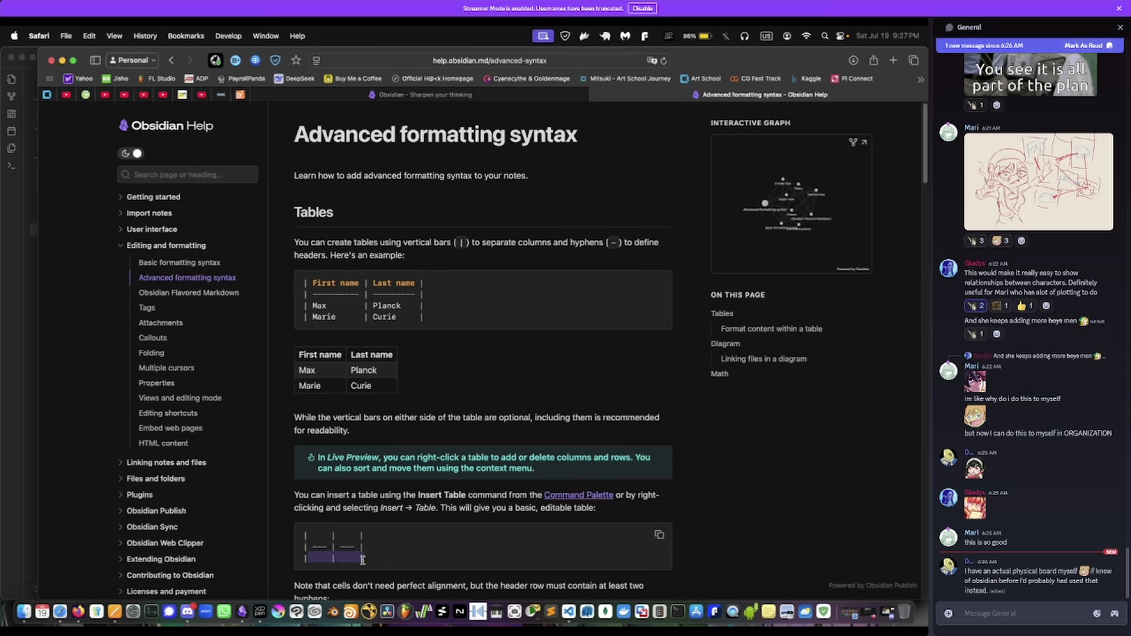
scroll(377, 562, "down", 5)
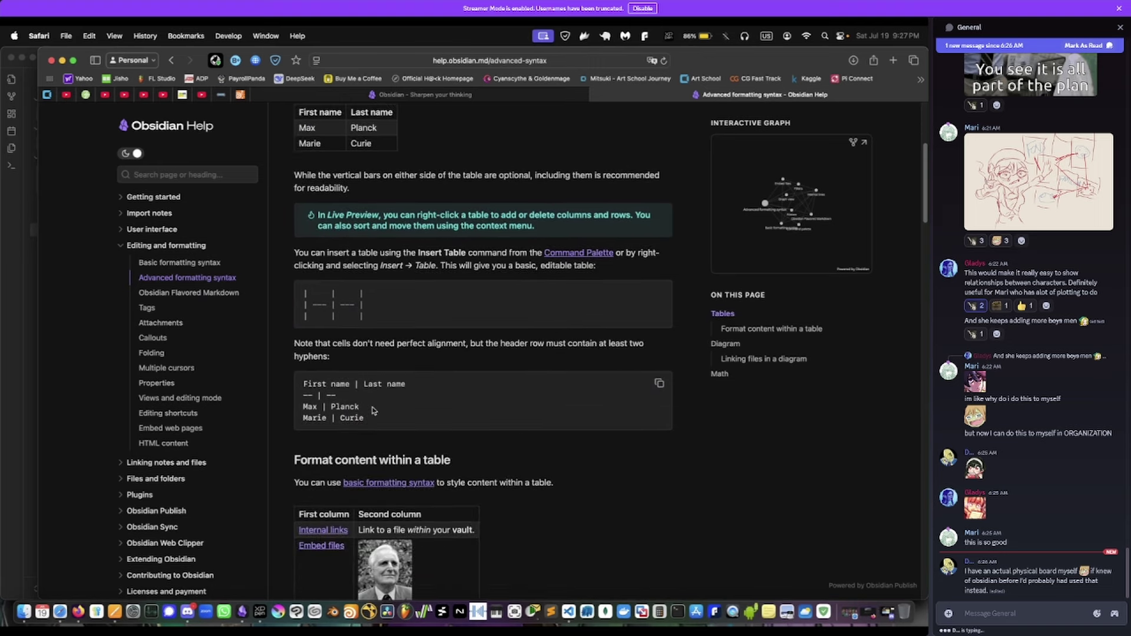
scroll(380, 561, "down", 2)
- Narrow the Obsidian window to about two thirds of its width, and bring the Safari help page back to the front
left_click(15, 277)
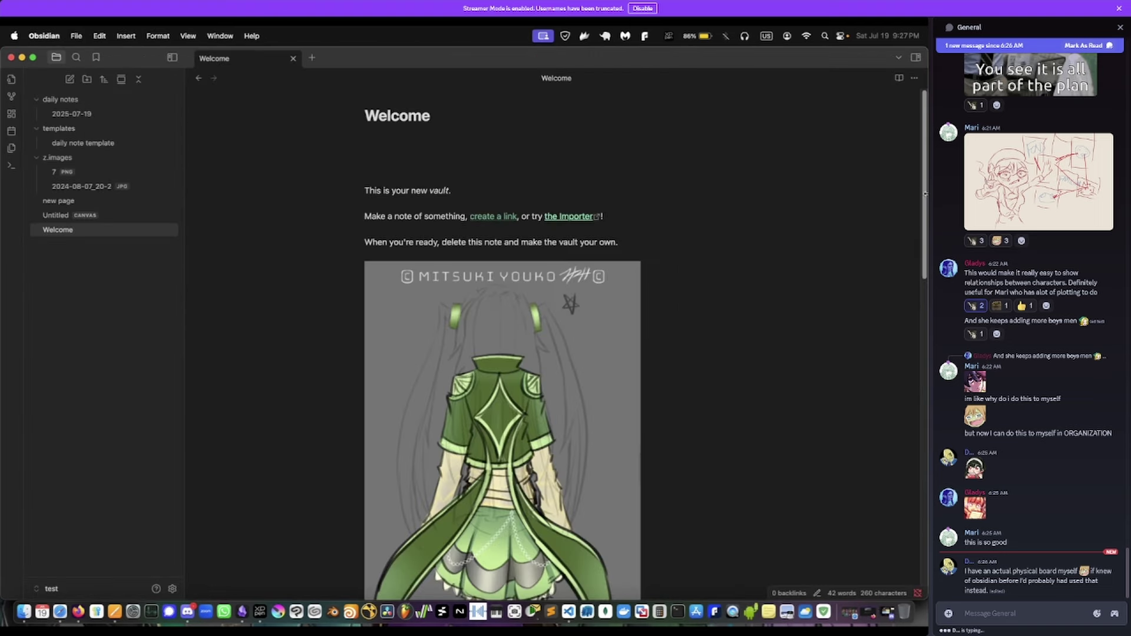
left_click_drag(927, 196, 607, 184)
left_click(613, 188)
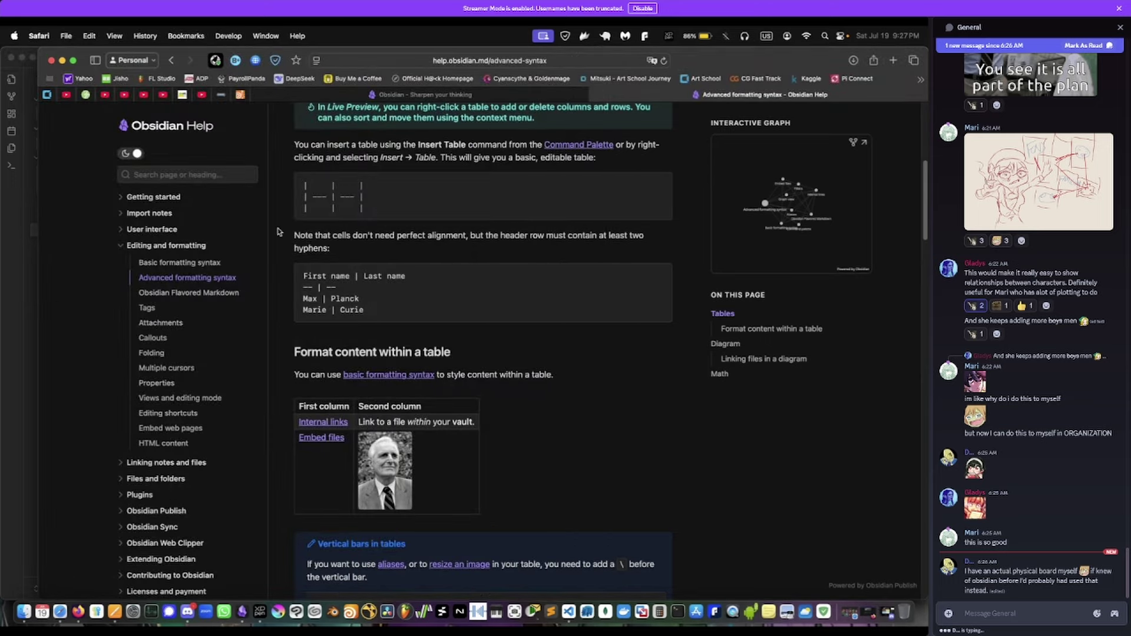
- Minimize Safari, consult the page-linking item in the Pages outline, and insert a [[new page]] link at the top of the Welcome note
left_click(63, 60)
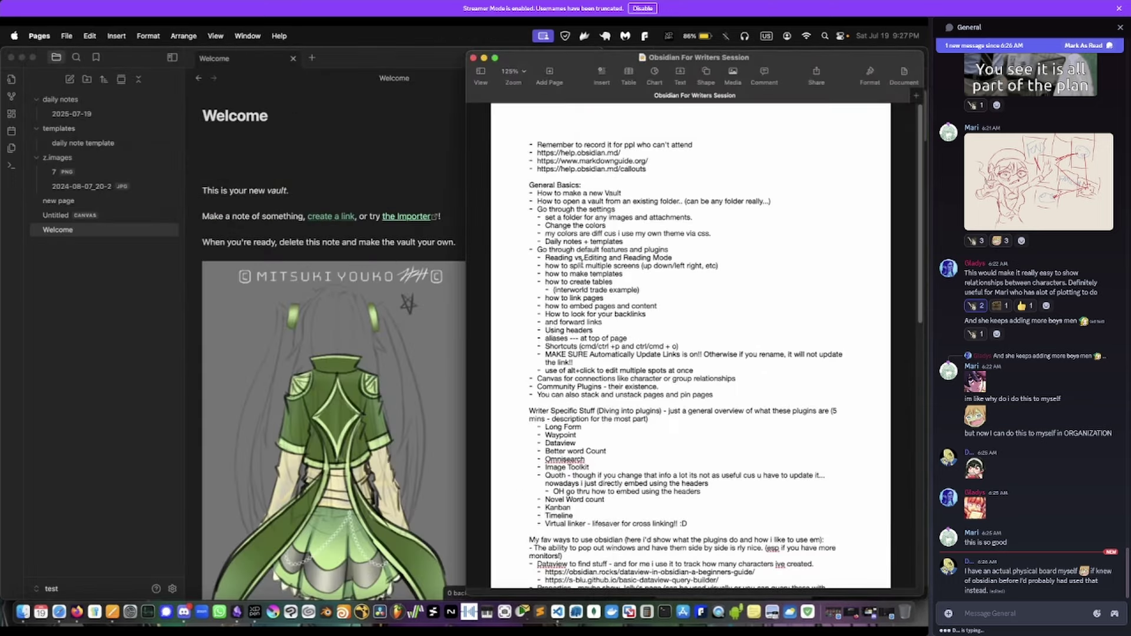
left_click_drag(571, 292, 616, 297)
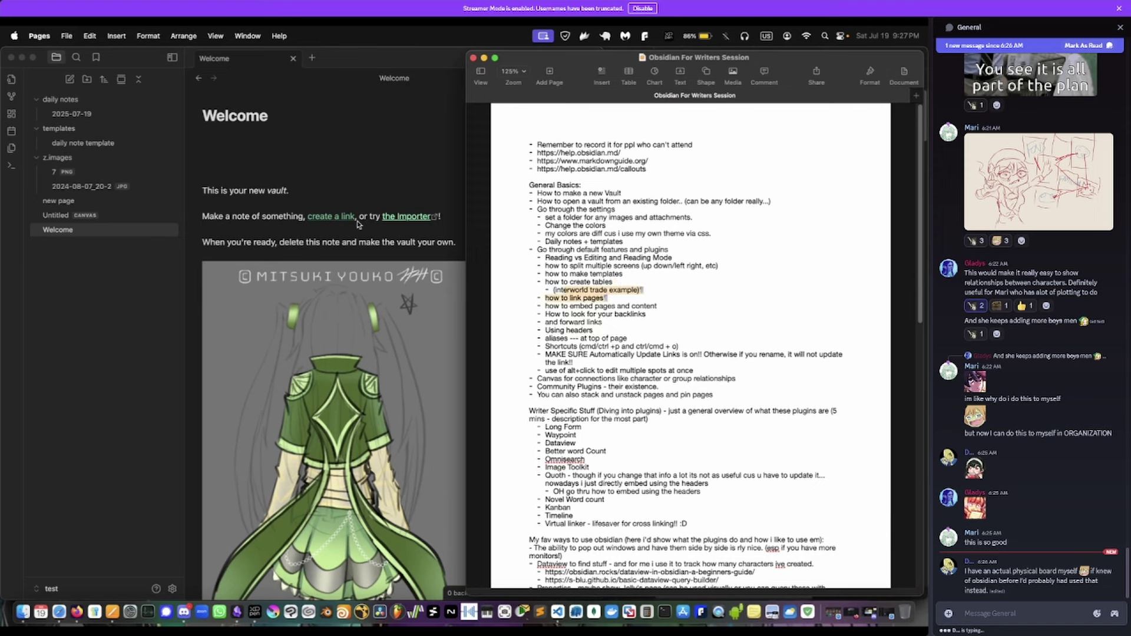
left_click(335, 168)
type("!")
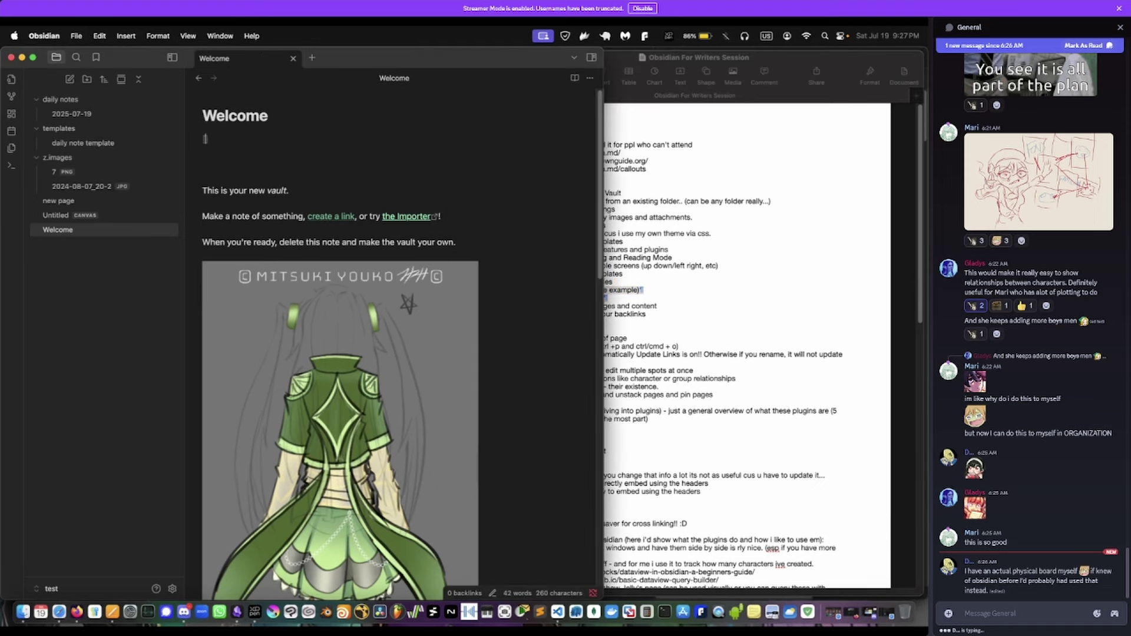
type("[[")
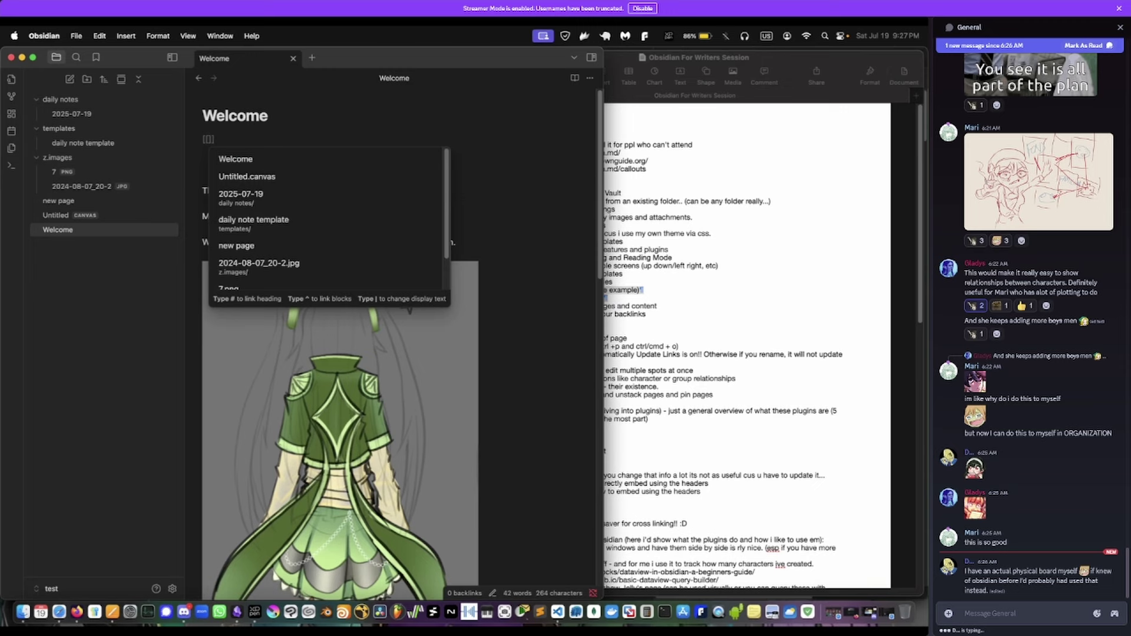
key("Down")
key("Down")
key("Down")
key("Down")
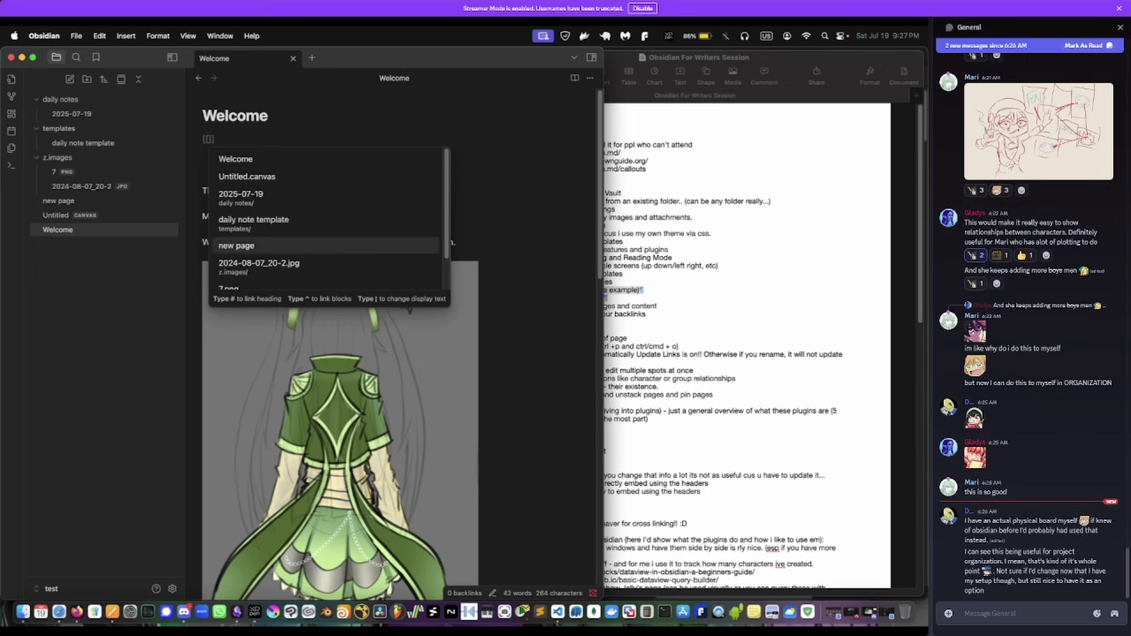
key("Return")
key("Up")
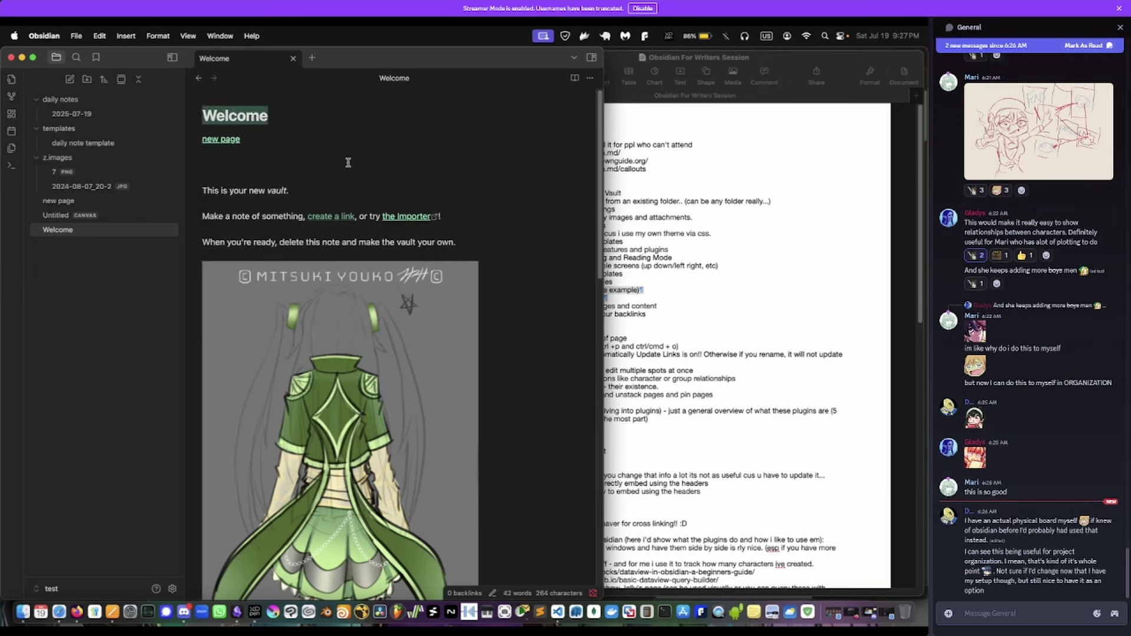
- Turn Welcome's new page link into an embed by prefixing it with an exclamation mark, and remove that mark again
left_click(784, 200)
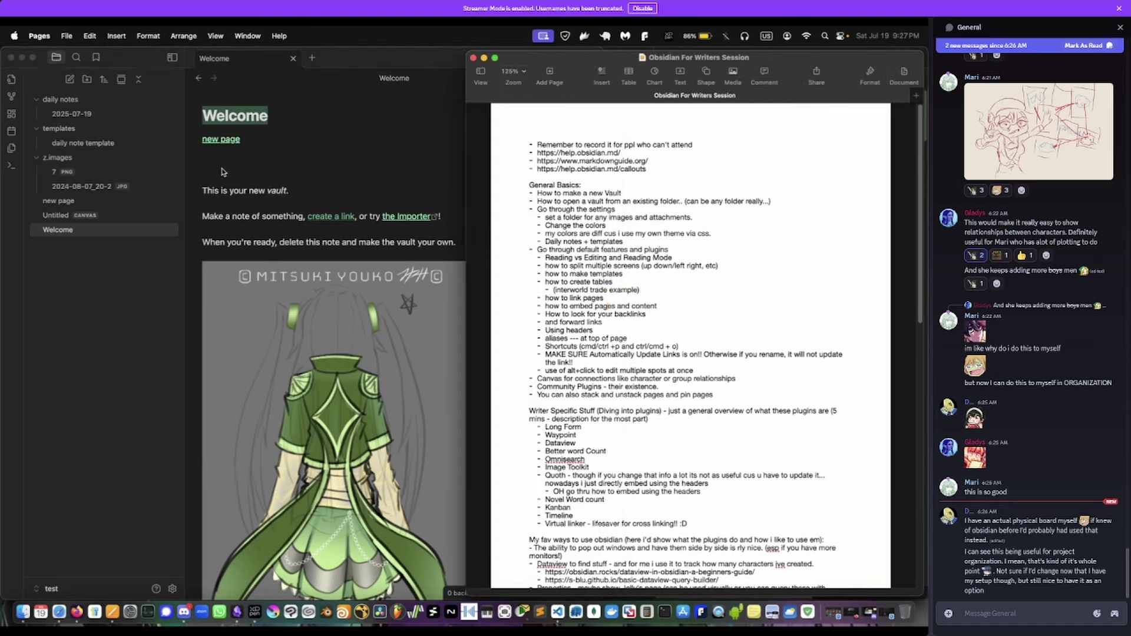
left_click(211, 152)
left_click(273, 142)
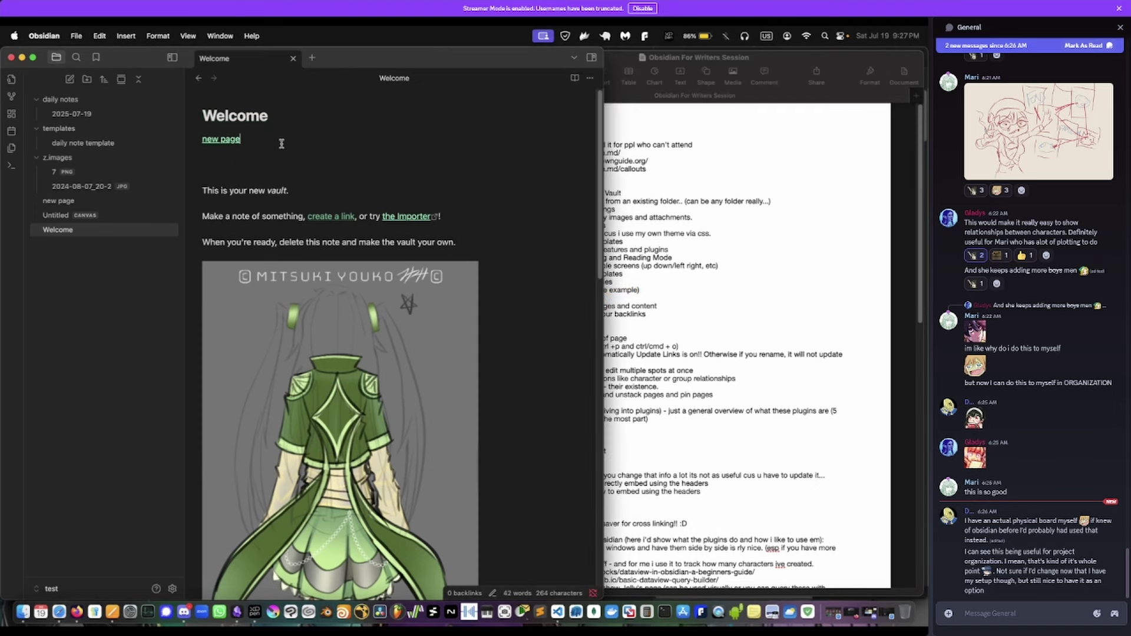
type("![[")
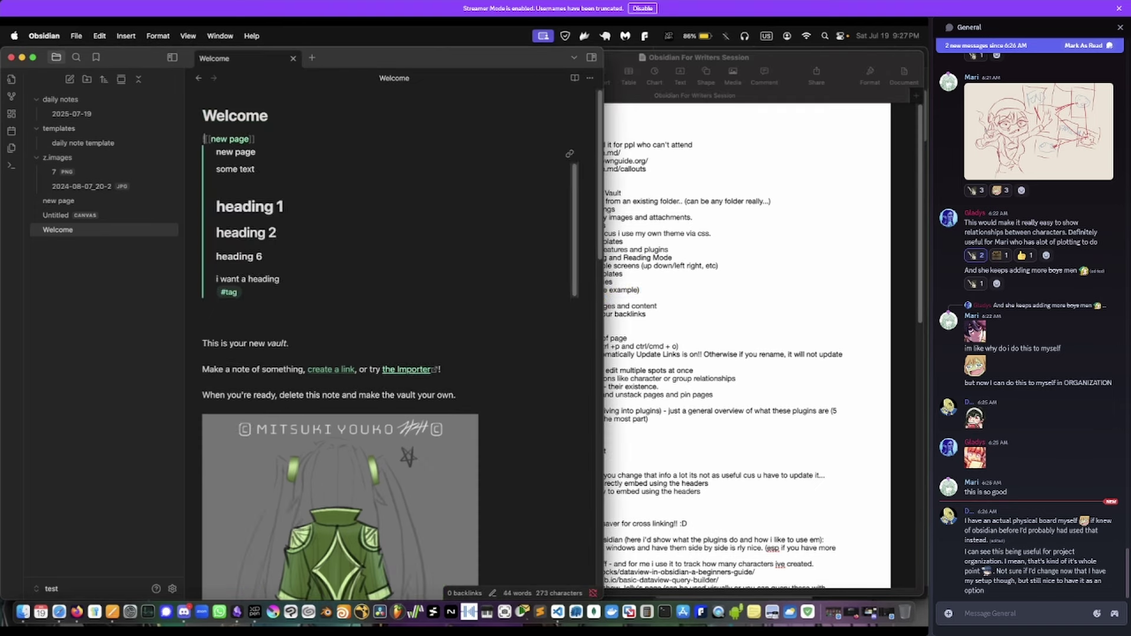
key("BackSpace")
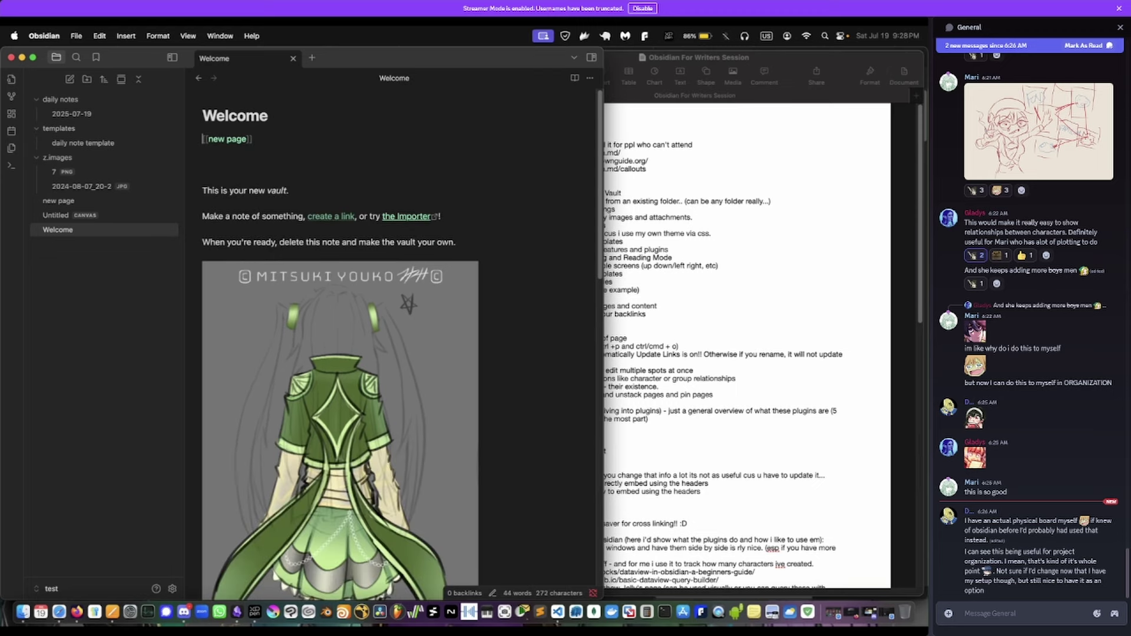
- Consult the outline in Pages, and view the further options available for the Welcome note
left_click(701, 297)
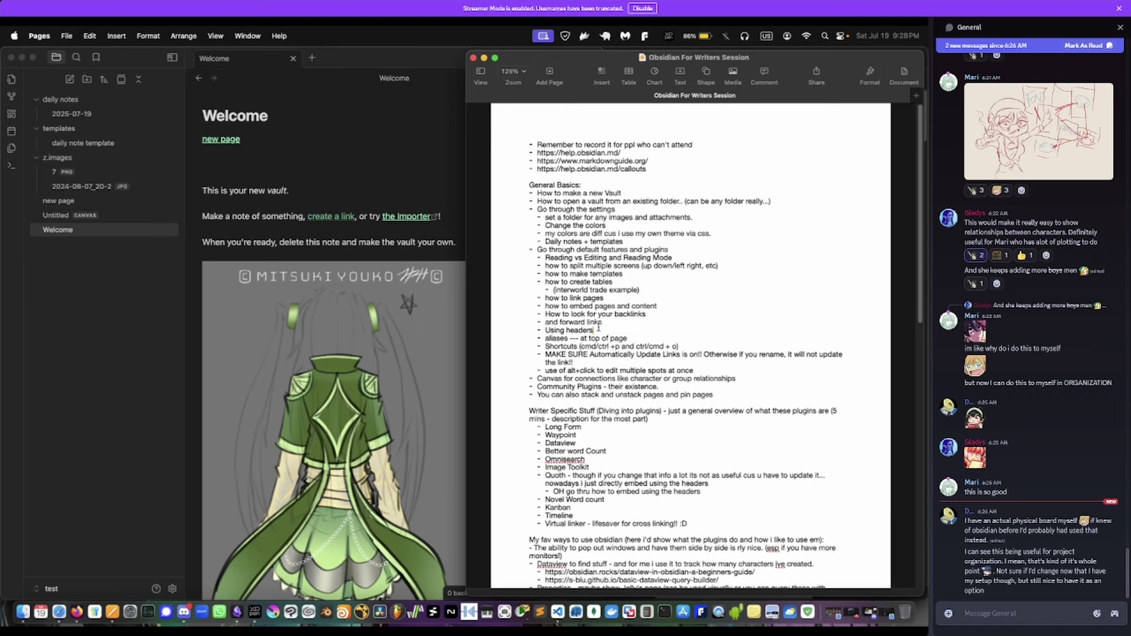
left_click(344, 170)
left_click(589, 78)
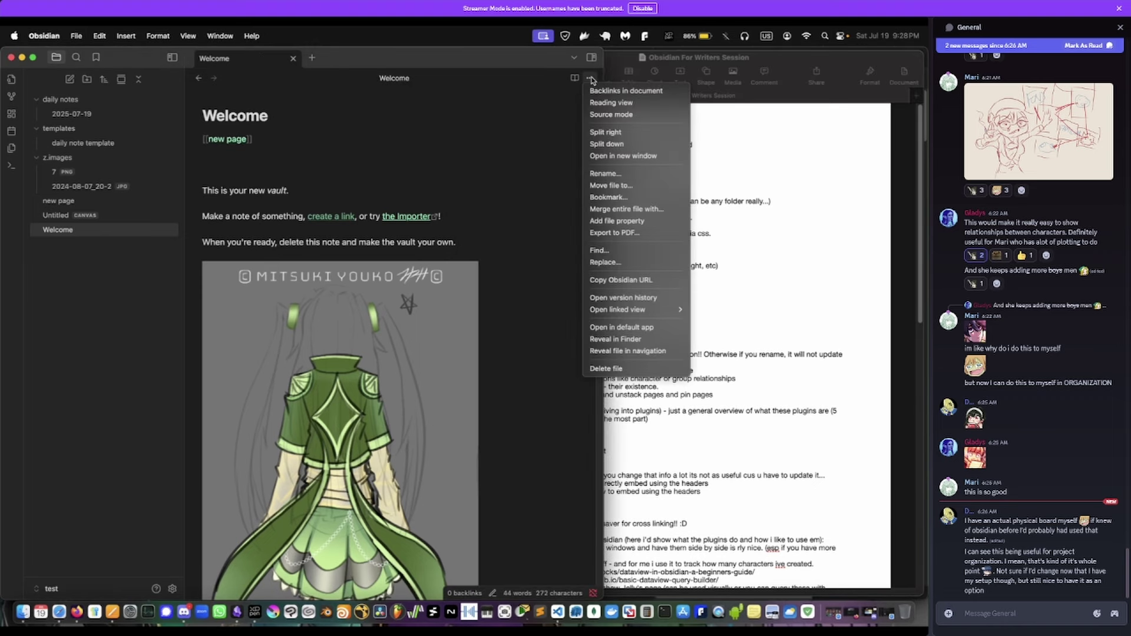
left_click(395, 114)
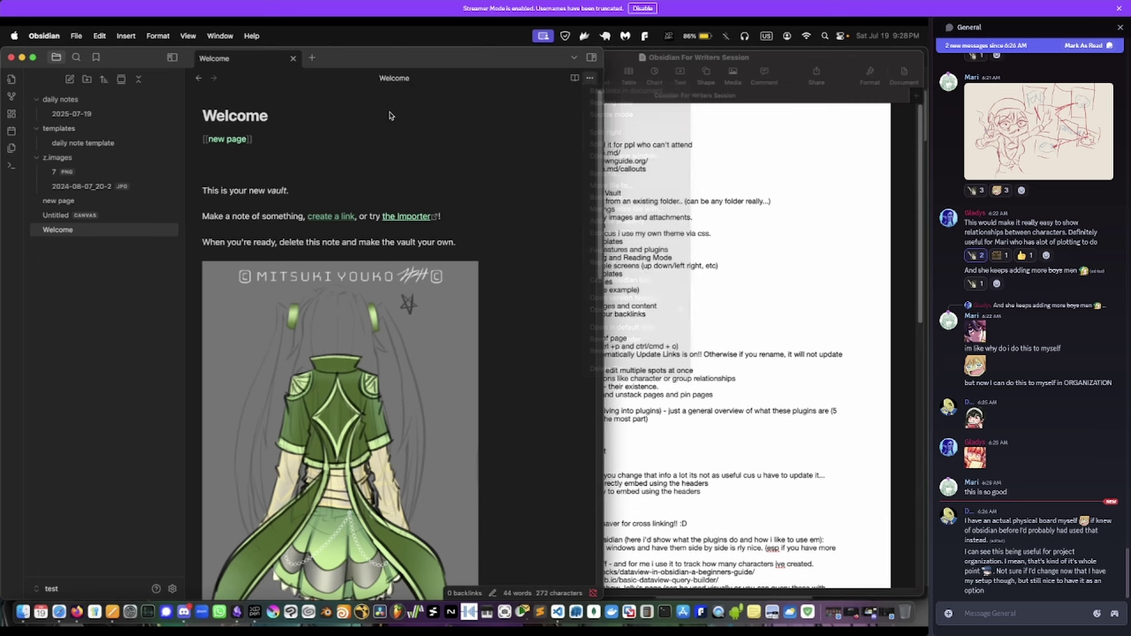
triple_click(328, 139)
key("BackSpace")
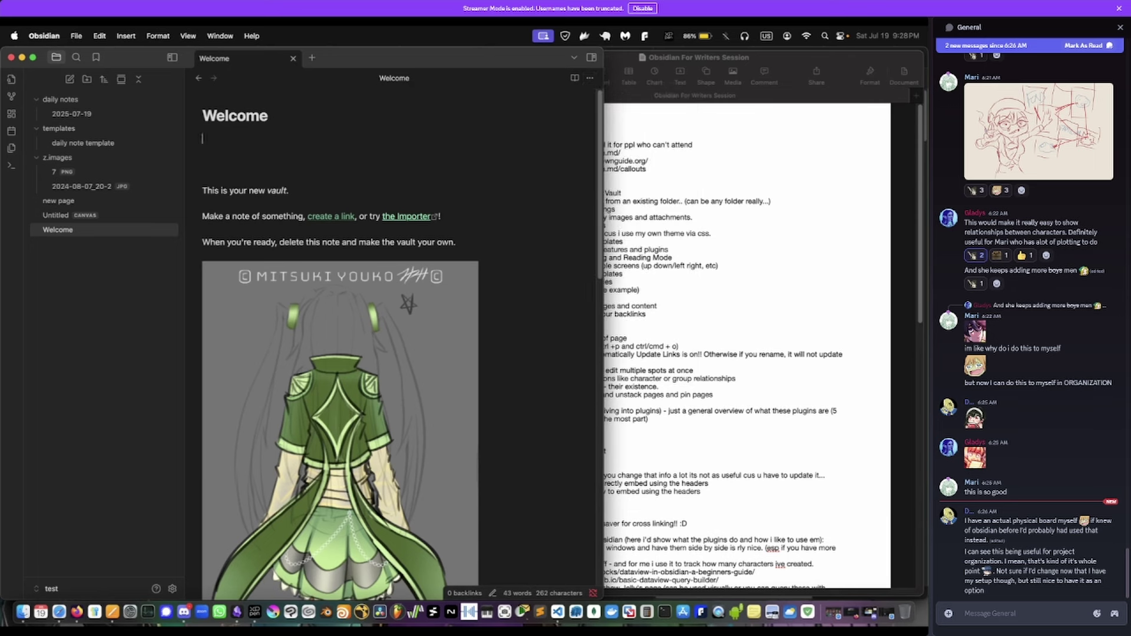
type("---")
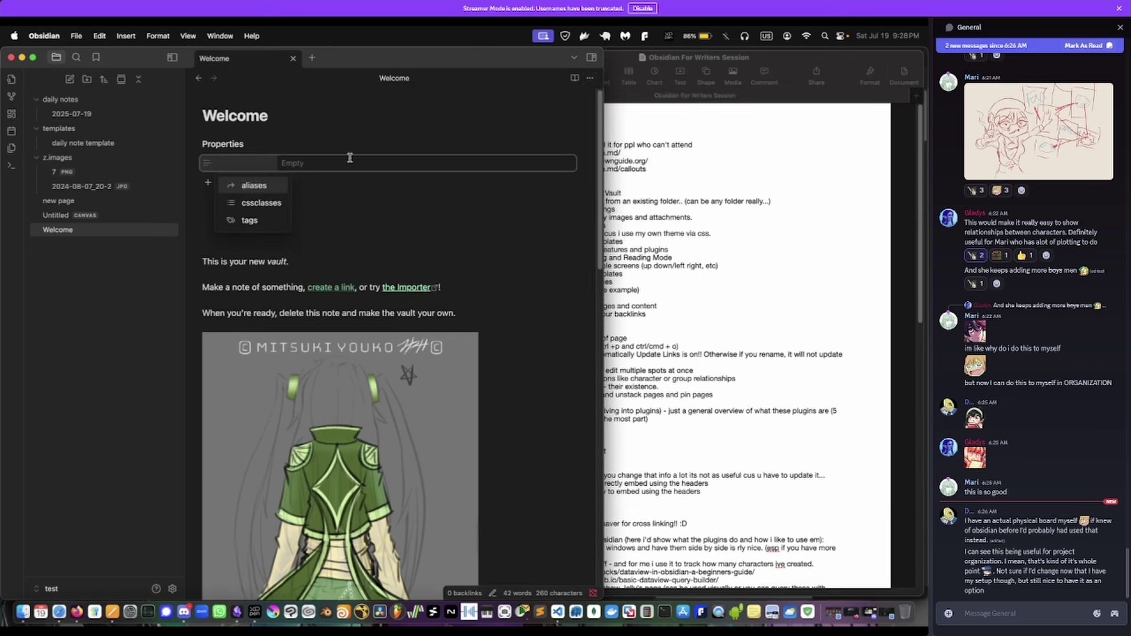
key("ctrl+z")
key("ctrl+z")
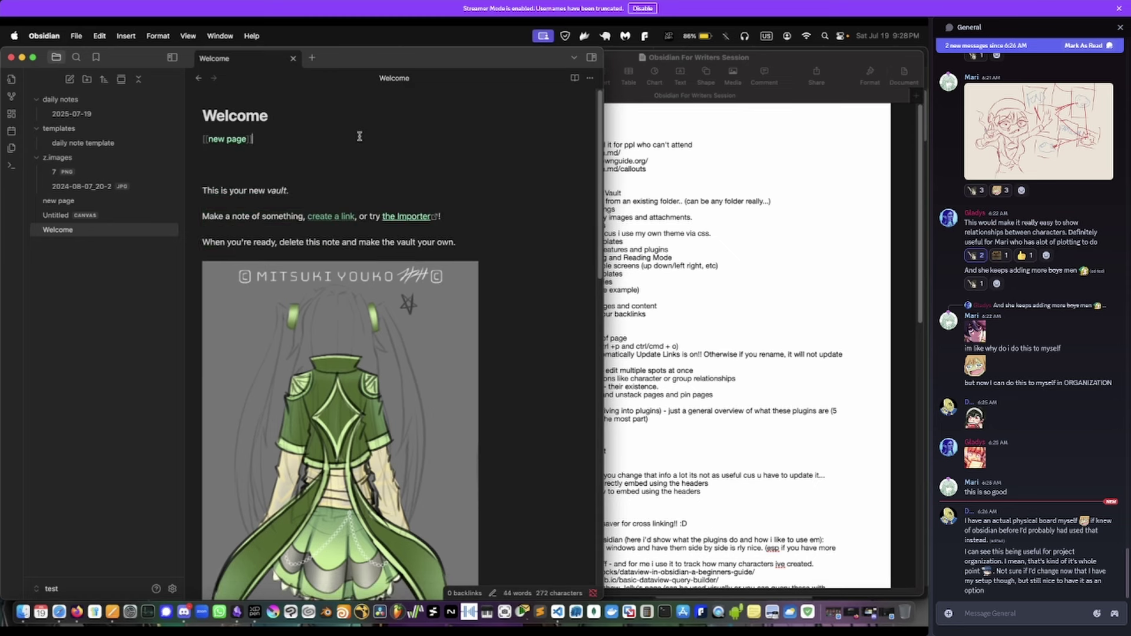
- Replace the new page link in Welcome with a properties block, and add an aliases property with the value page1
triple_click(359, 136)
key("BackSpace")
type("---")
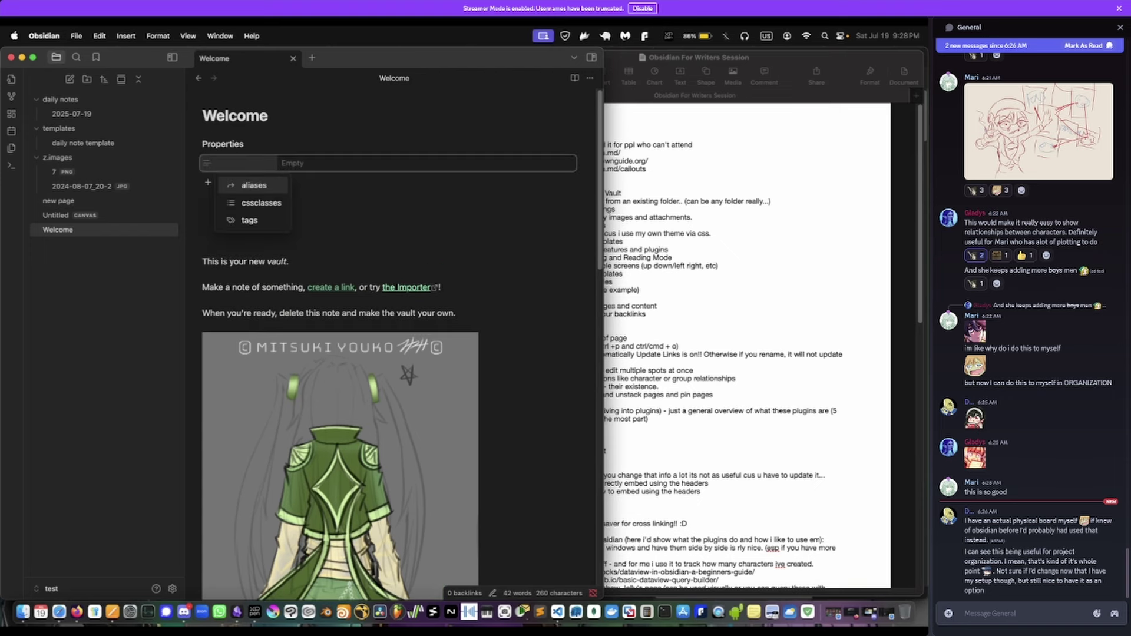
left_click(247, 186)
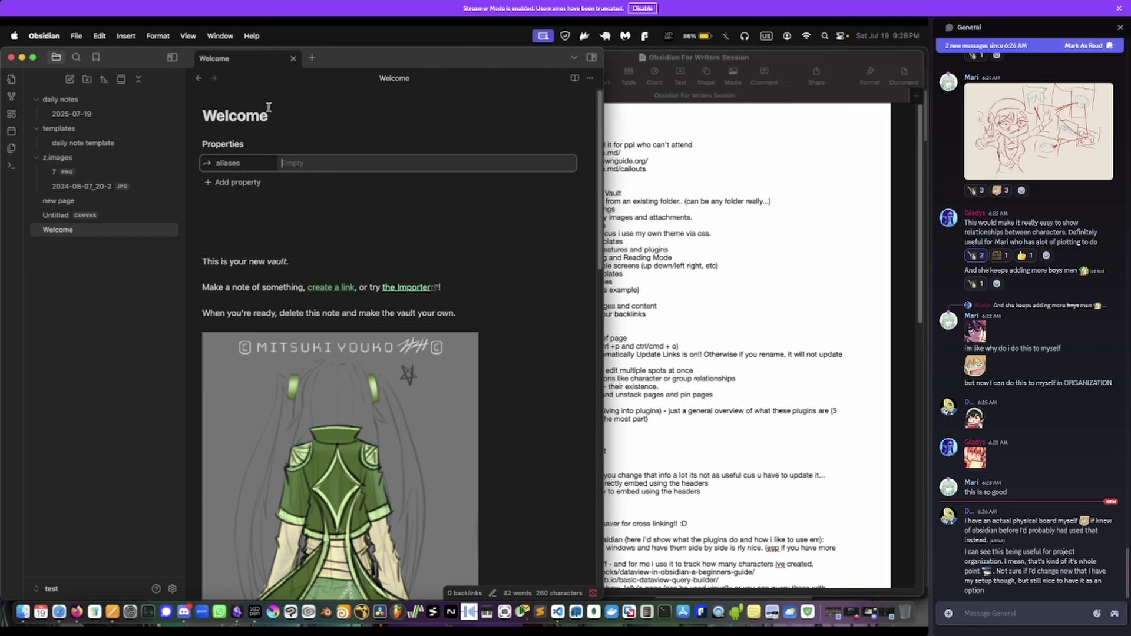
type("page1")
left_click(306, 204)
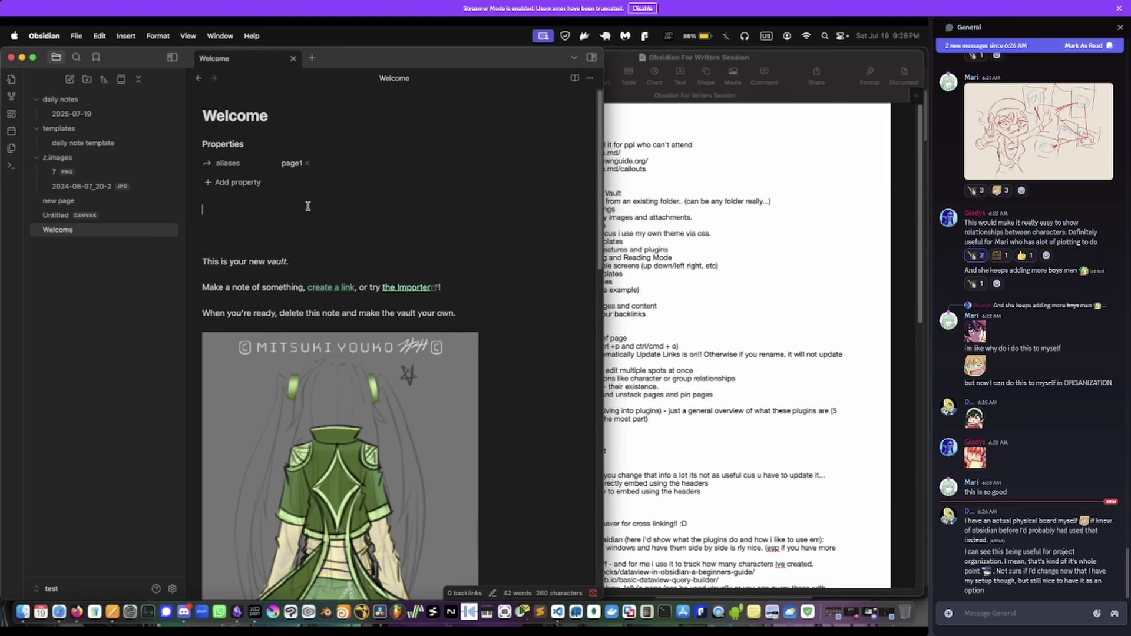
- Open the new page note and embed Welcome below the tag through its page1 alias
left_click(126, 203)
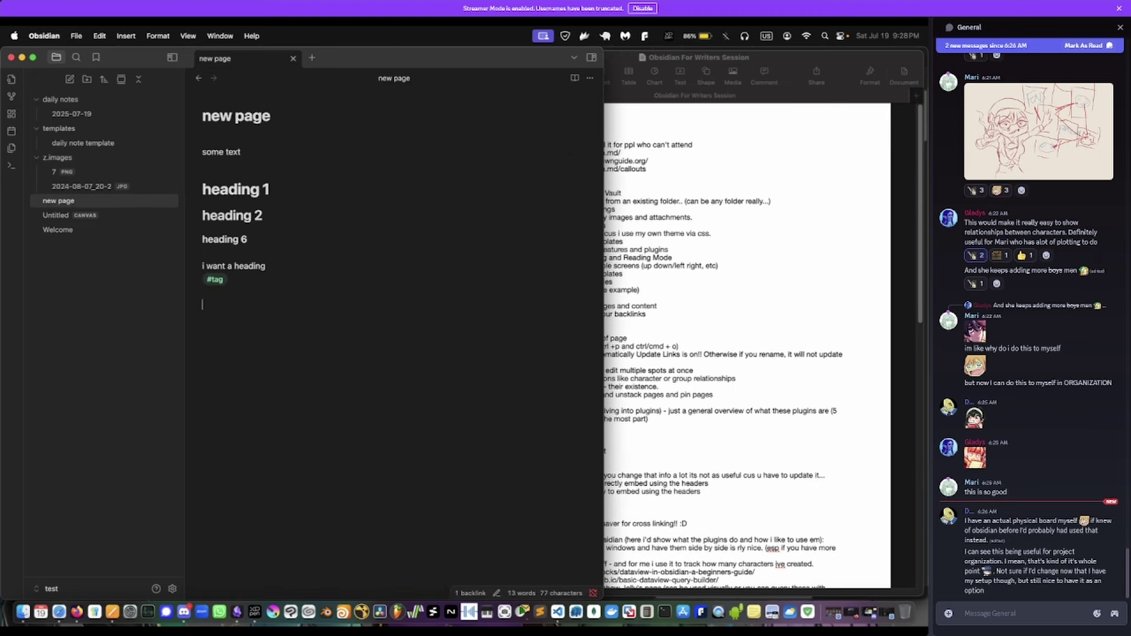
type("[[page")
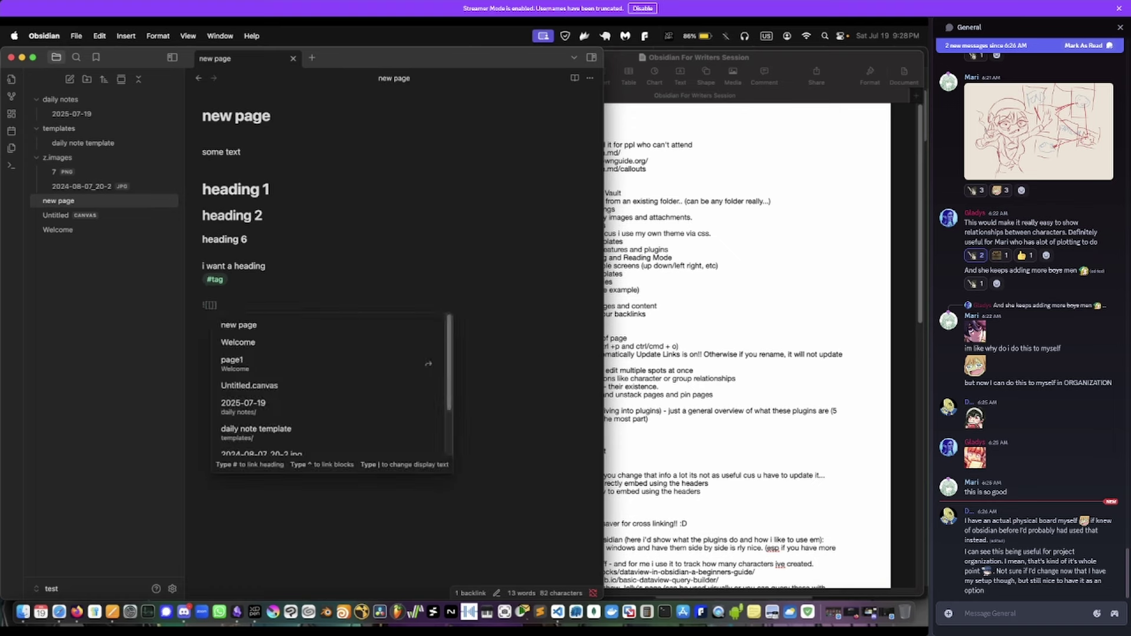
key("Return")
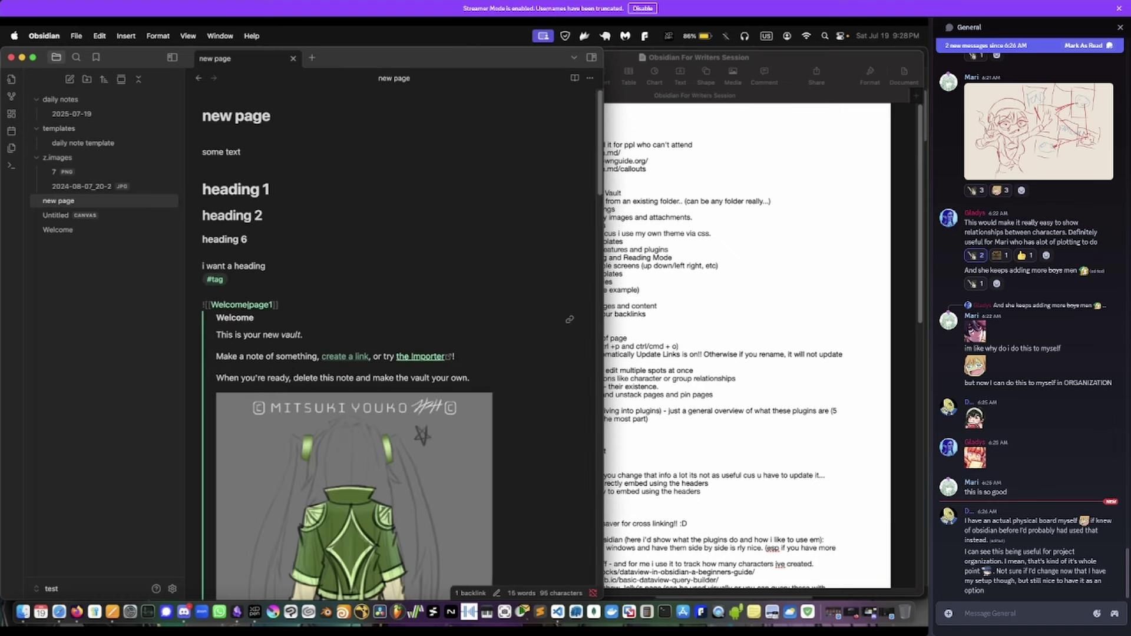
left_click(260, 289)
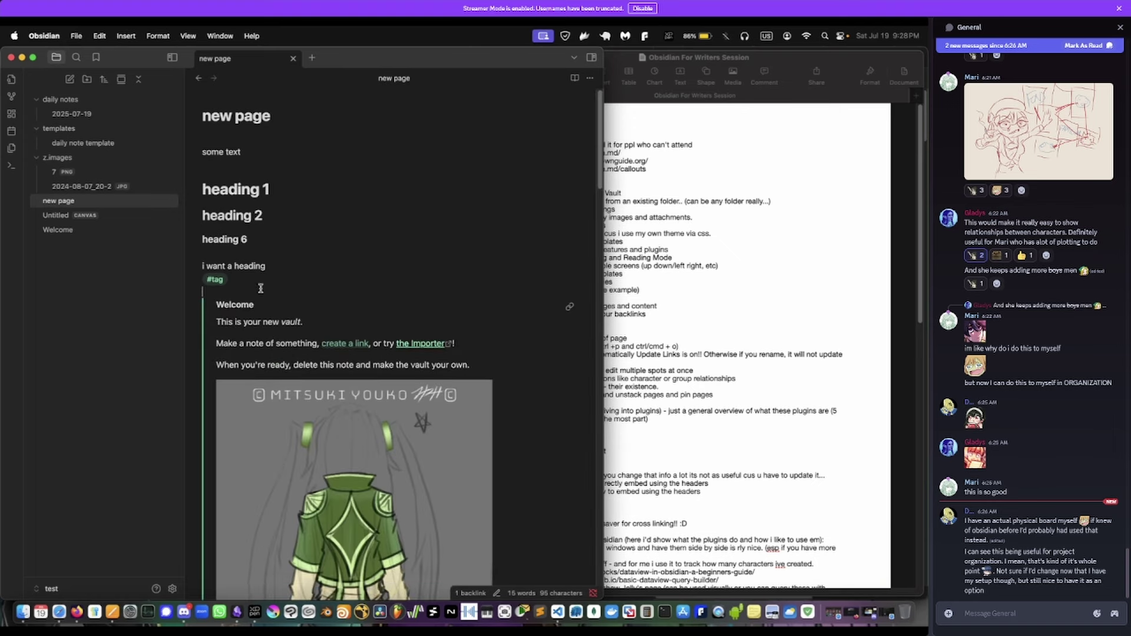
key("Down")
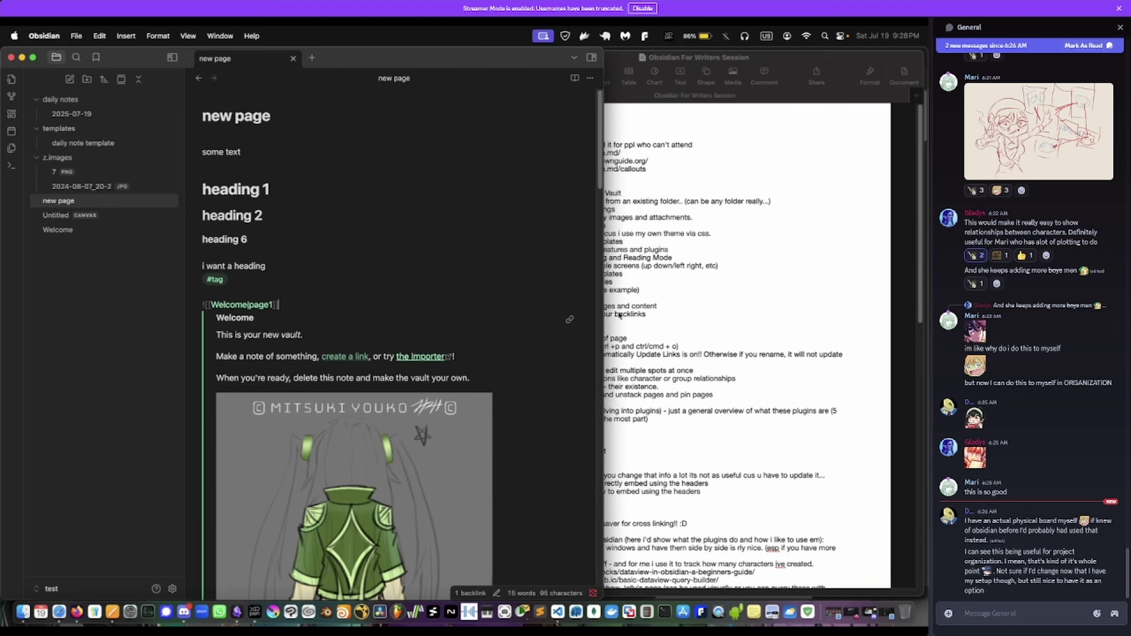
- Consult the outline items in Pages on automatically updating links and editing multiple spots at once
left_click(659, 336)
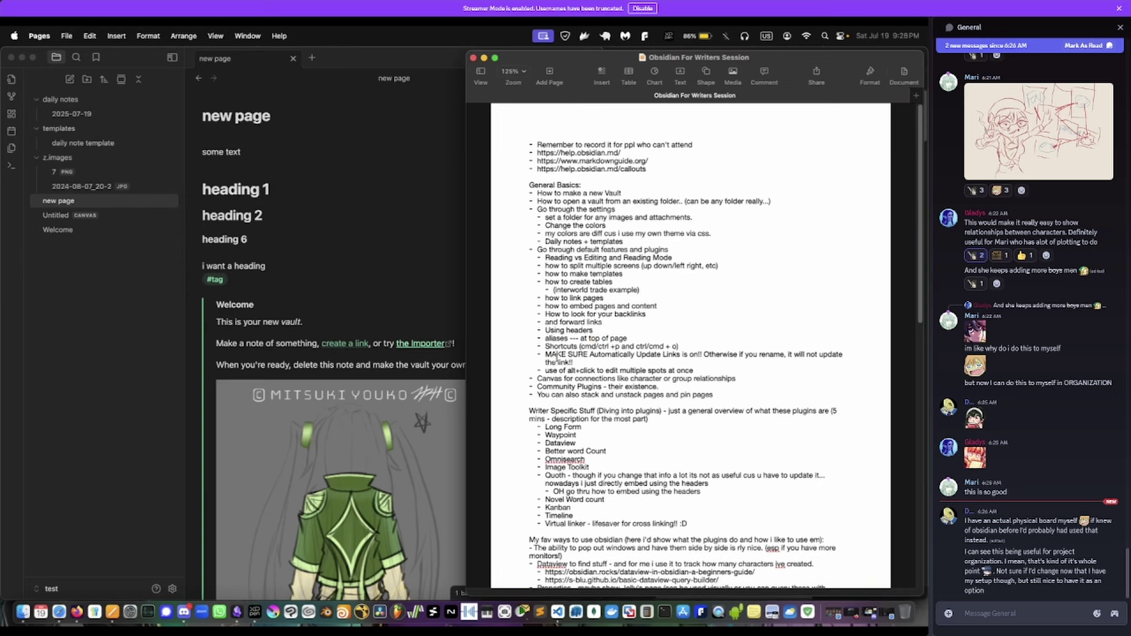
left_click_drag(557, 356, 606, 373)
left_click(617, 377)
- Add the three lines "line 1", "line2" and "line3" below the Welcome embed at the end of the new page note
left_click(317, 271)
scroll(317, 271, "down", 15)
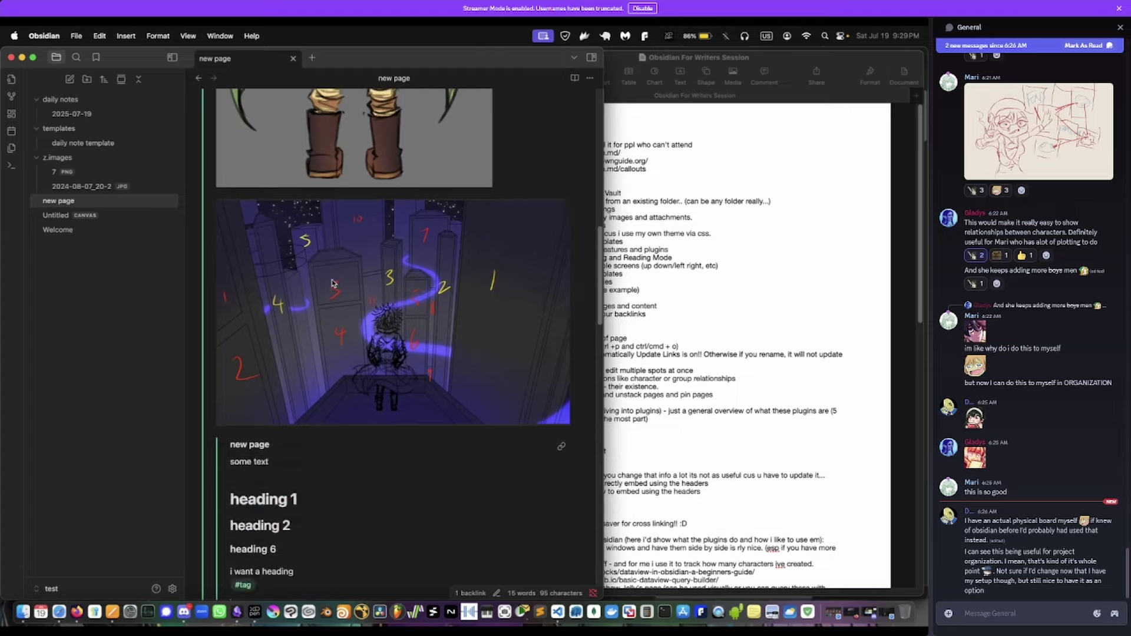
scroll(332, 284, "down", 6)
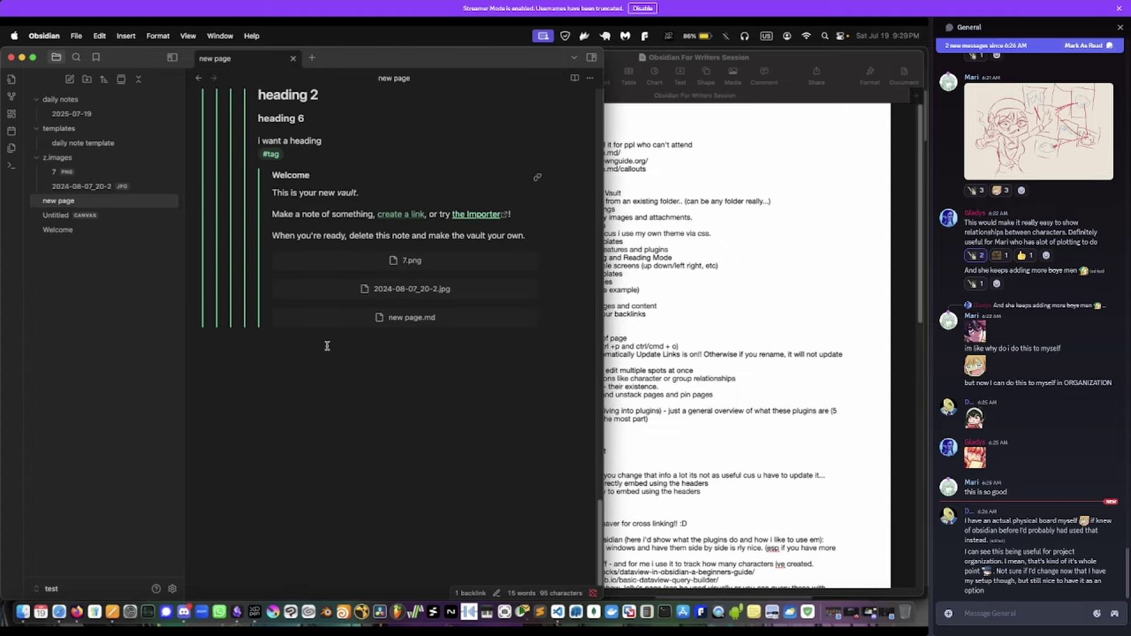
scroll(295, 344, "up", 5)
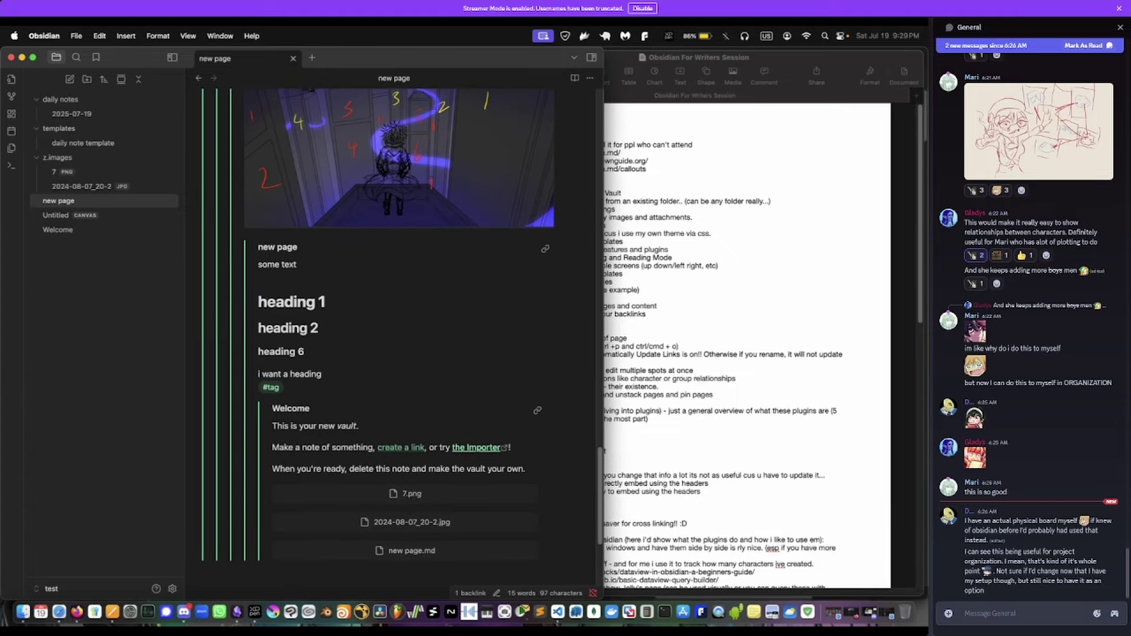
scroll(394, 330, "down", 6)
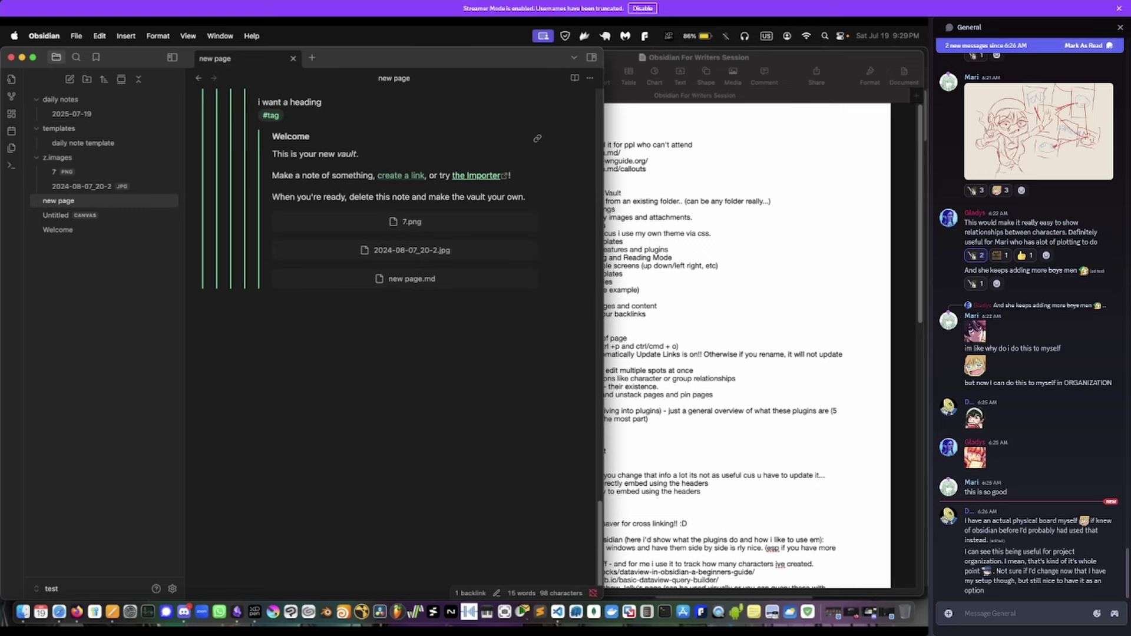
type("line 1")
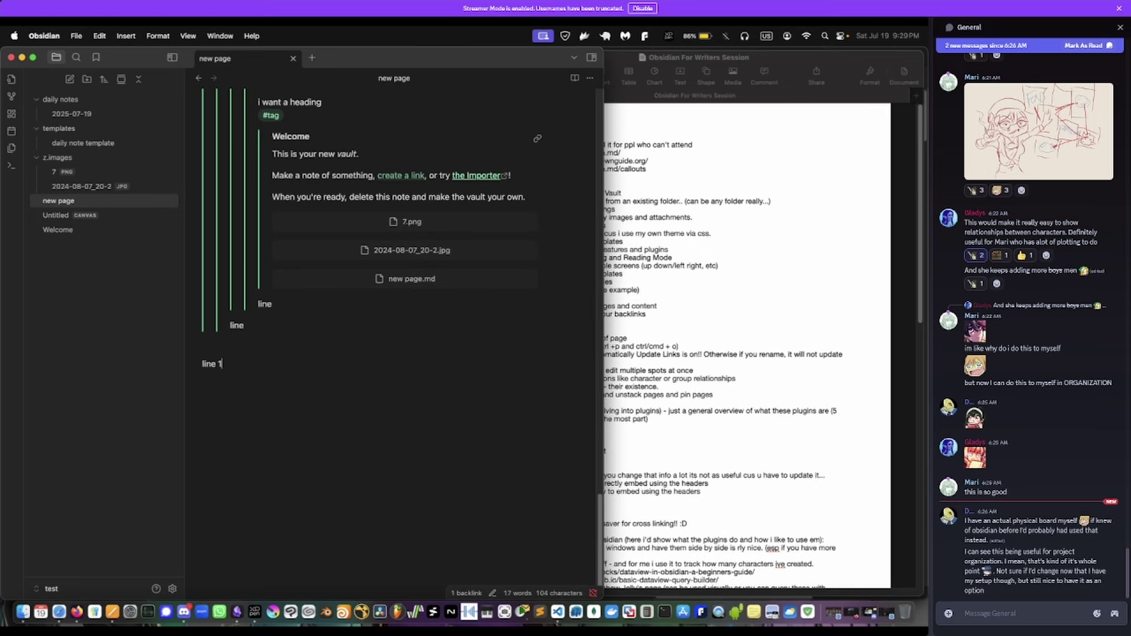
scroll(264, 300, "up", 3)
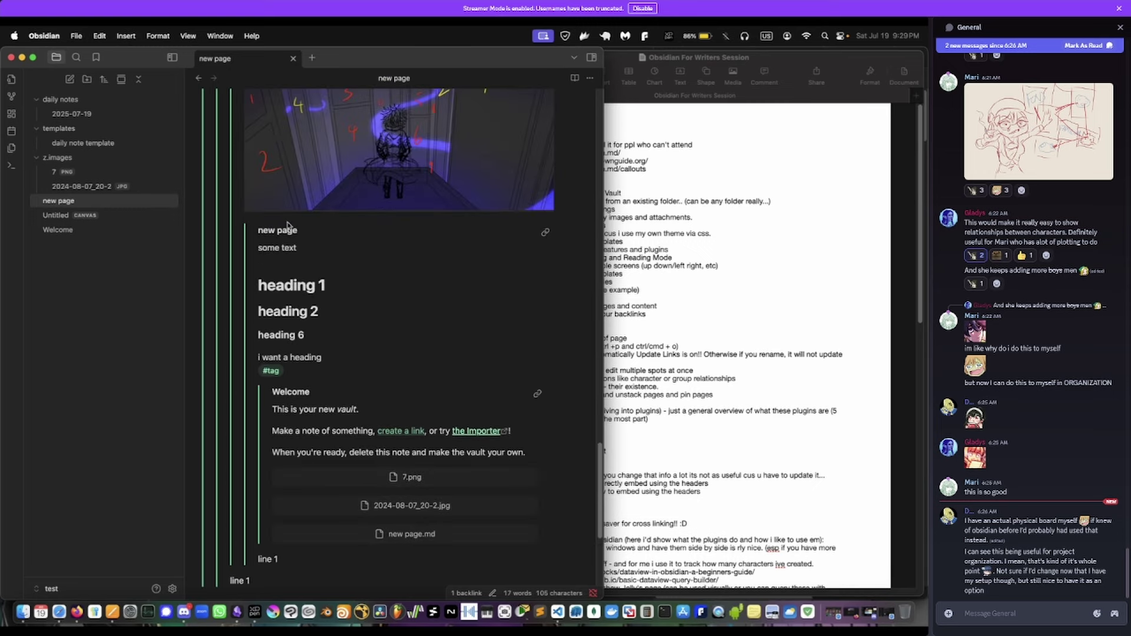
scroll(264, 301, "down", 3)
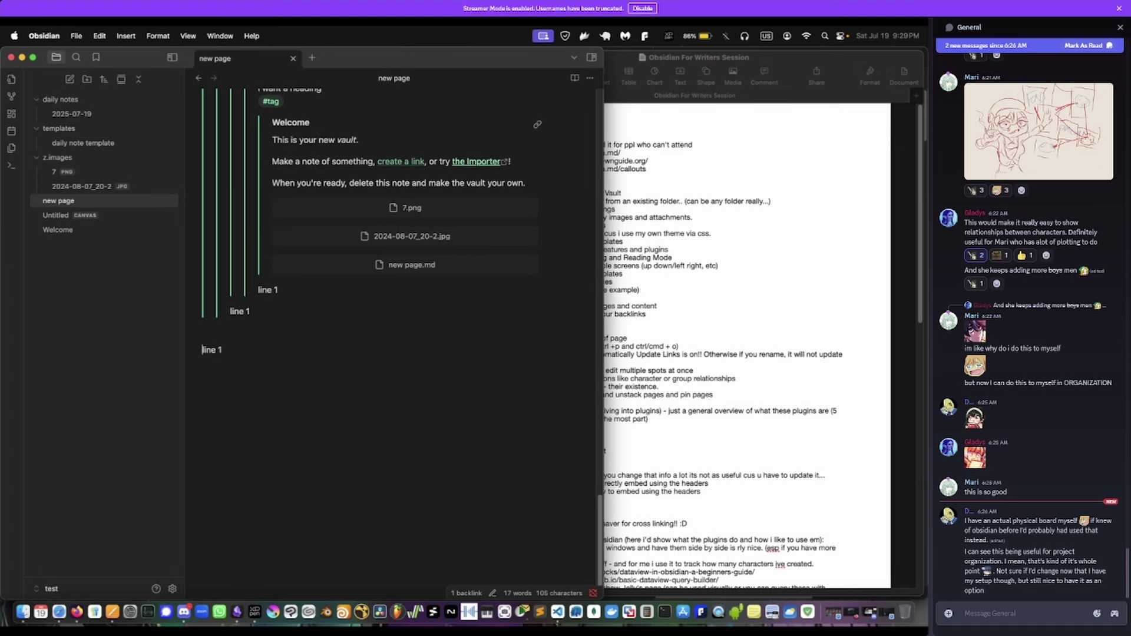
type("li")
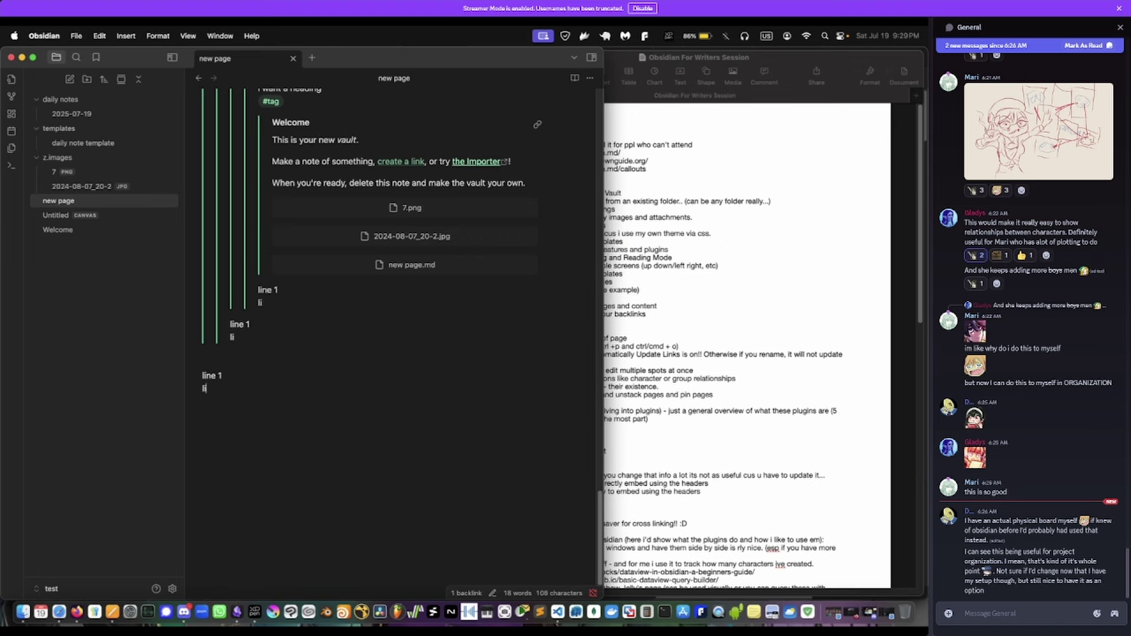
type("ne2")
key("Return")
type("line3")
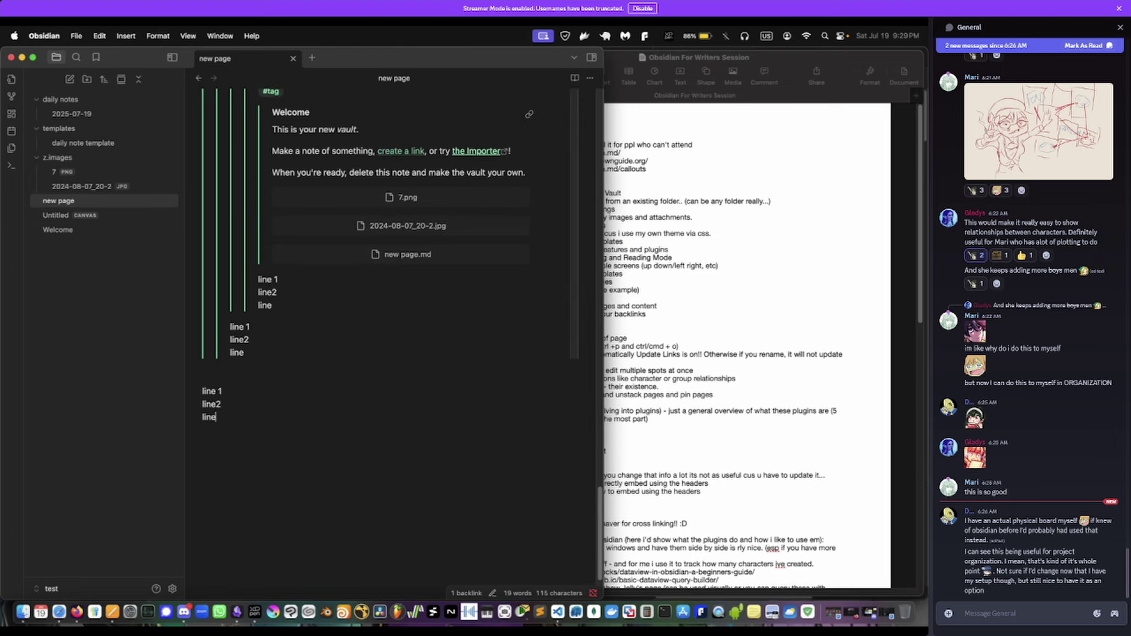
- Capitalize the first letter of all three lines at once using multiple cursors
left_click(202, 391)
key("Down")
key("Delete")
type("L")
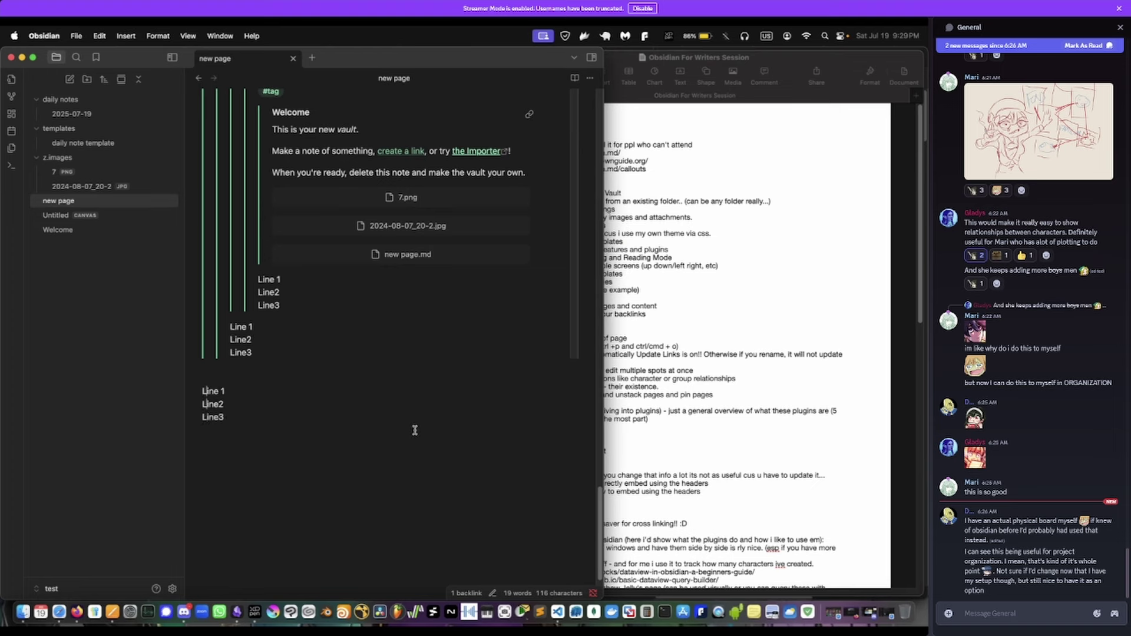
- Switch to Discord and react in General with a laughing emoji to the physical board message and a thumbs-up to the project organization message
left_click(760, 369)
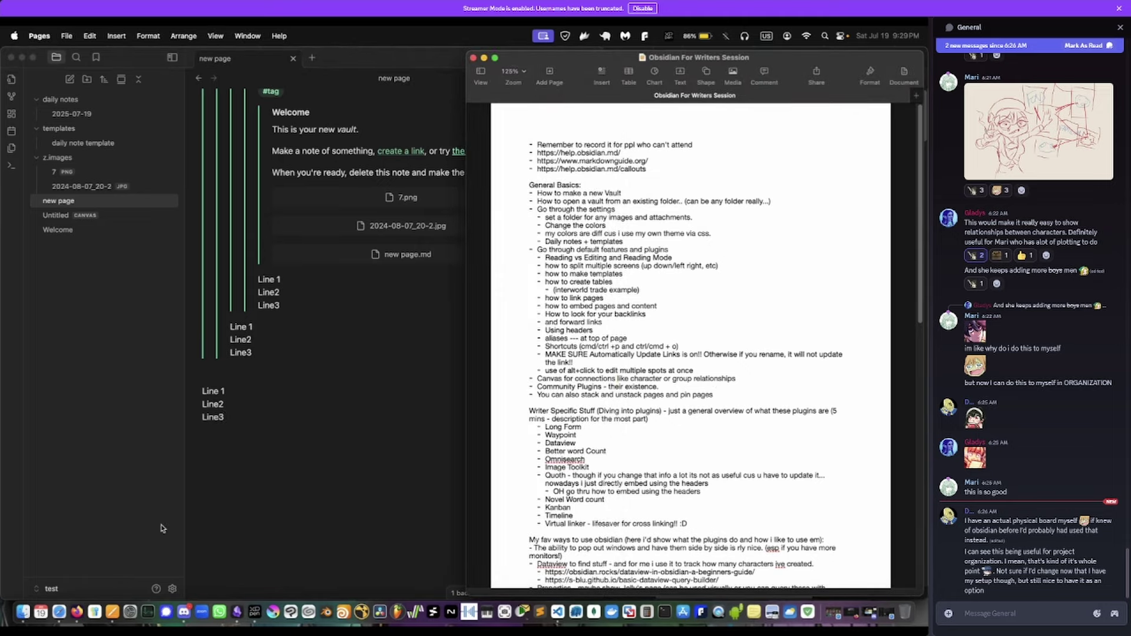
left_click(183, 615)
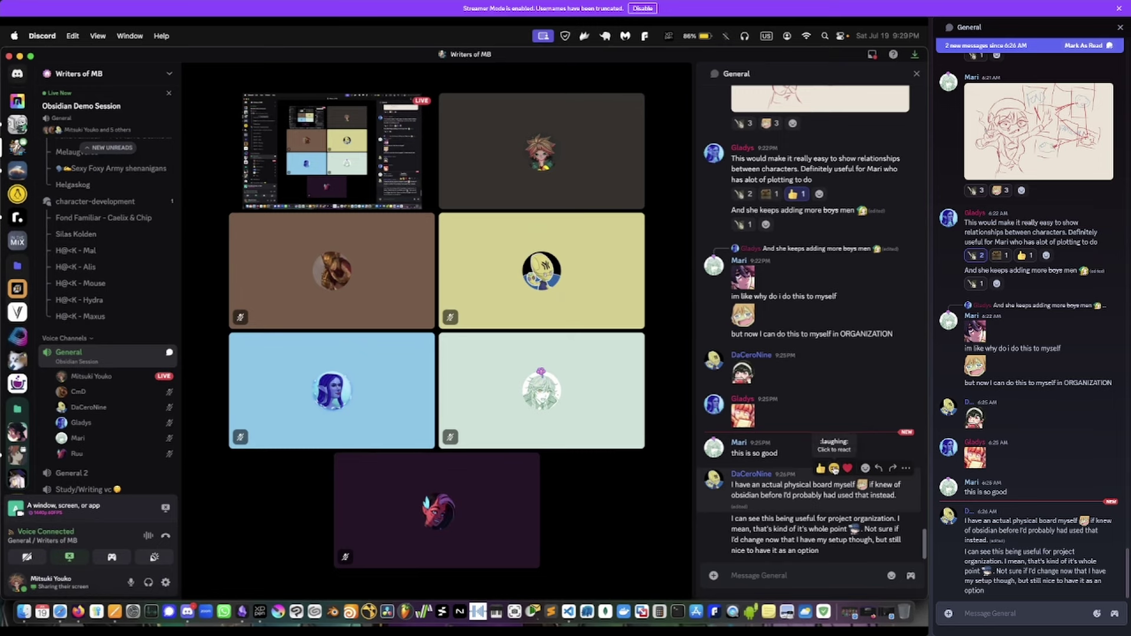
left_click(833, 468)
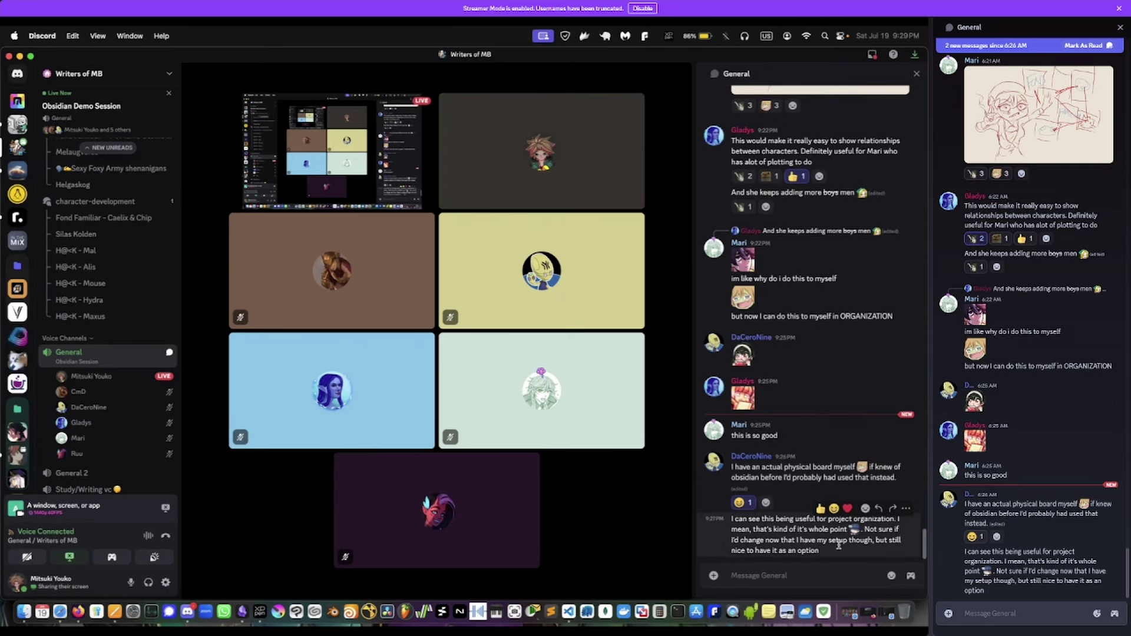
left_click(820, 509)
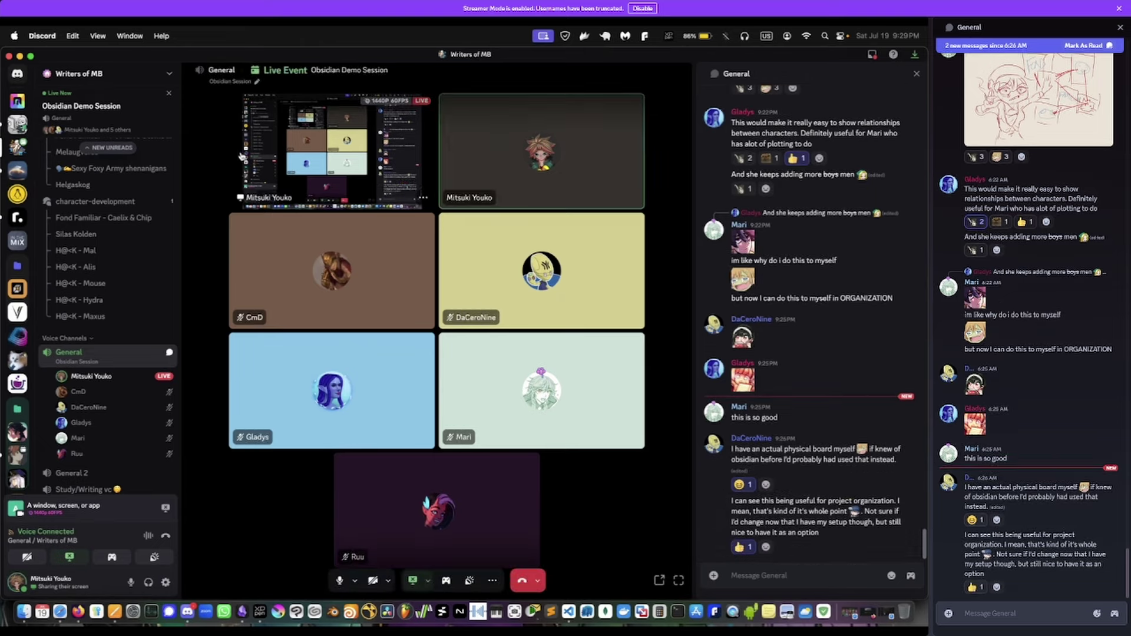
left_click(20, 57)
- Consult the Canvas and Community Plugins items in the Pages outline, and turn on community plugins in the Obsidian settings
left_click(737, 482)
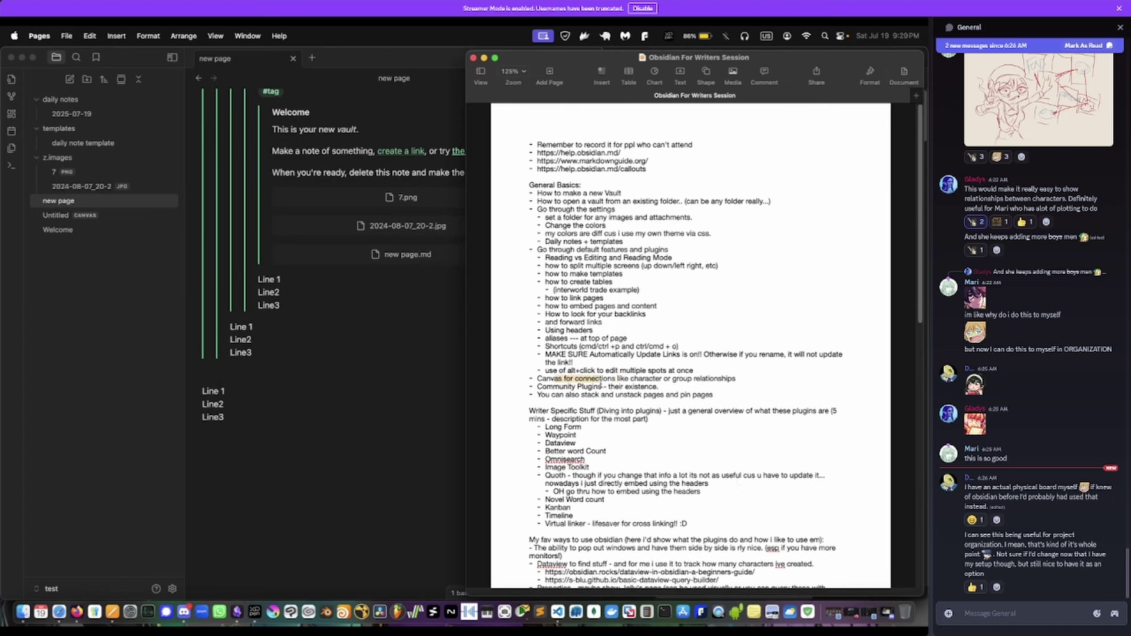
left_click(288, 482)
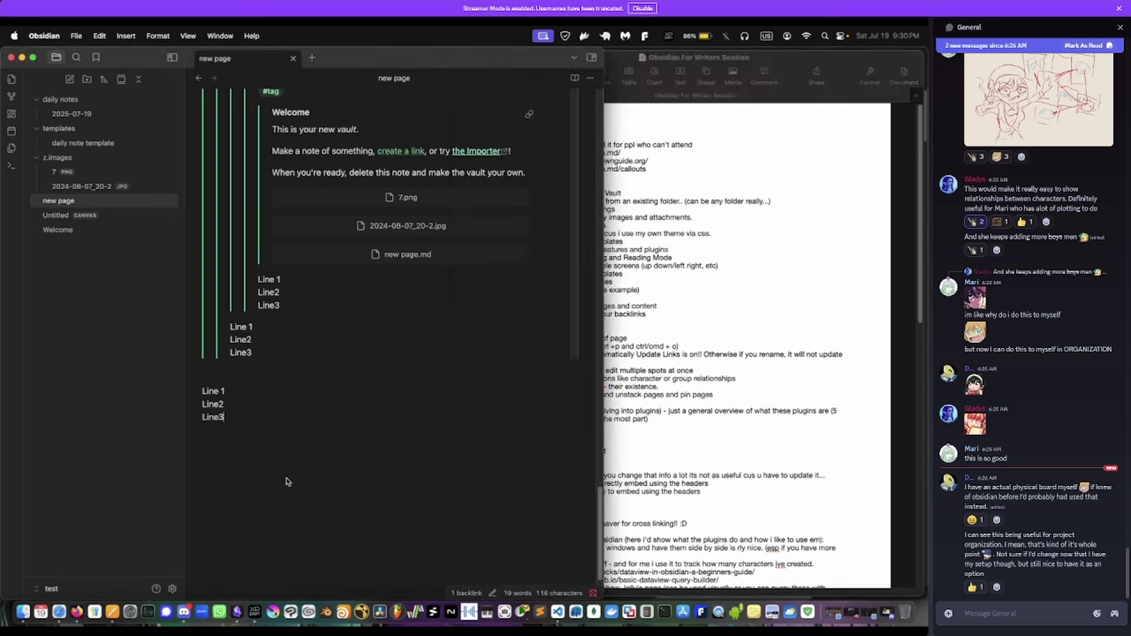
left_click(172, 588)
left_click(131, 216)
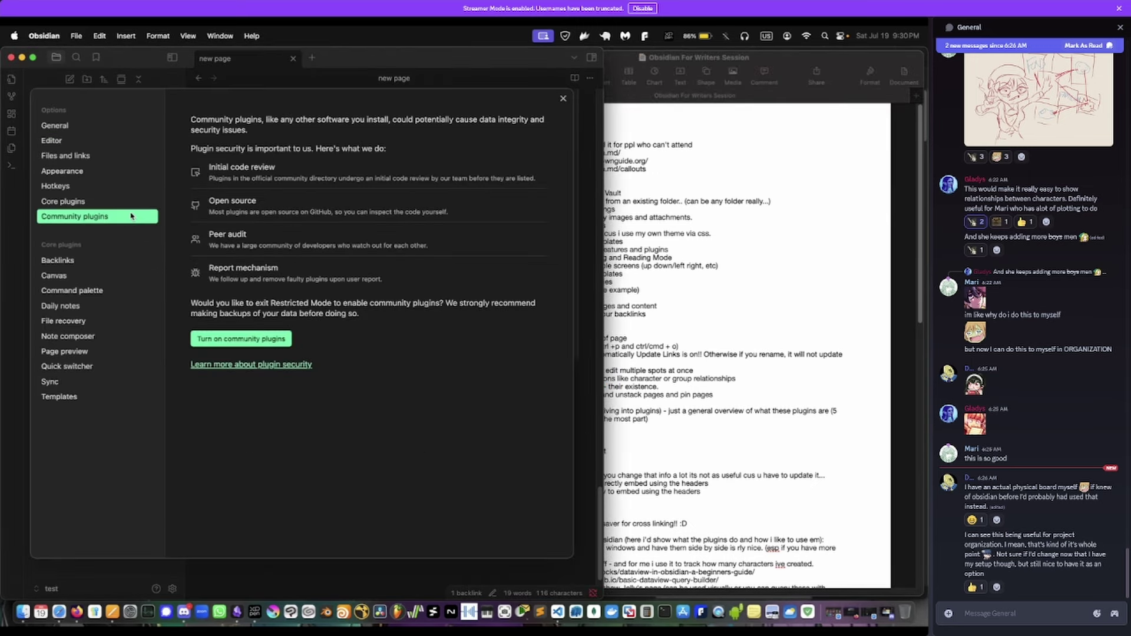
left_click(278, 340)
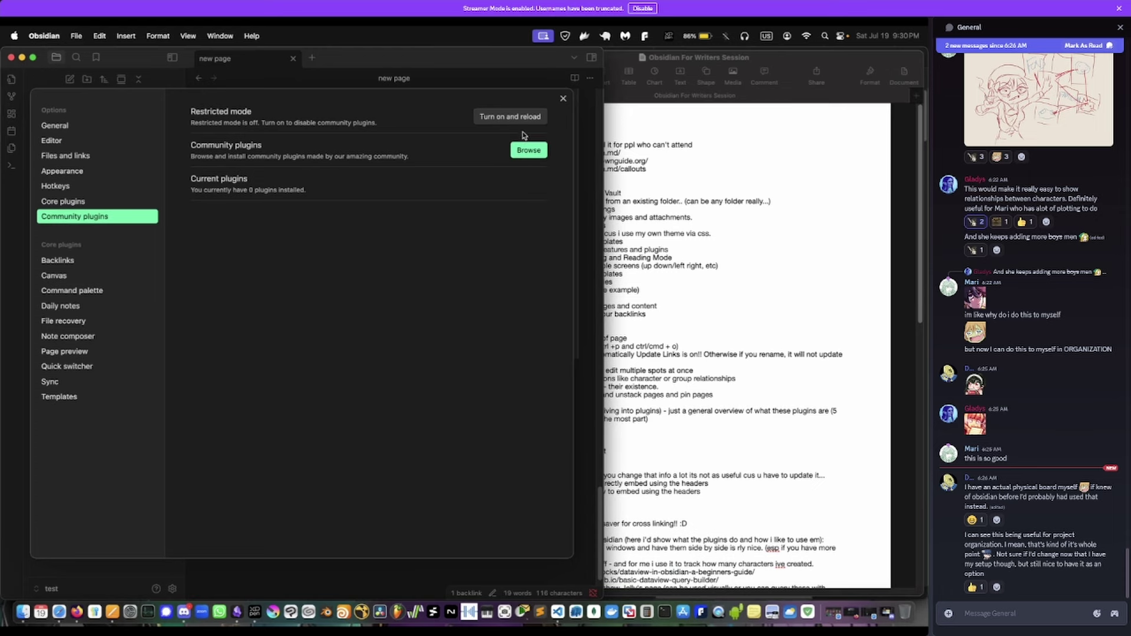
- Browse the community plugin directory and search it for "tables"
left_click(527, 150)
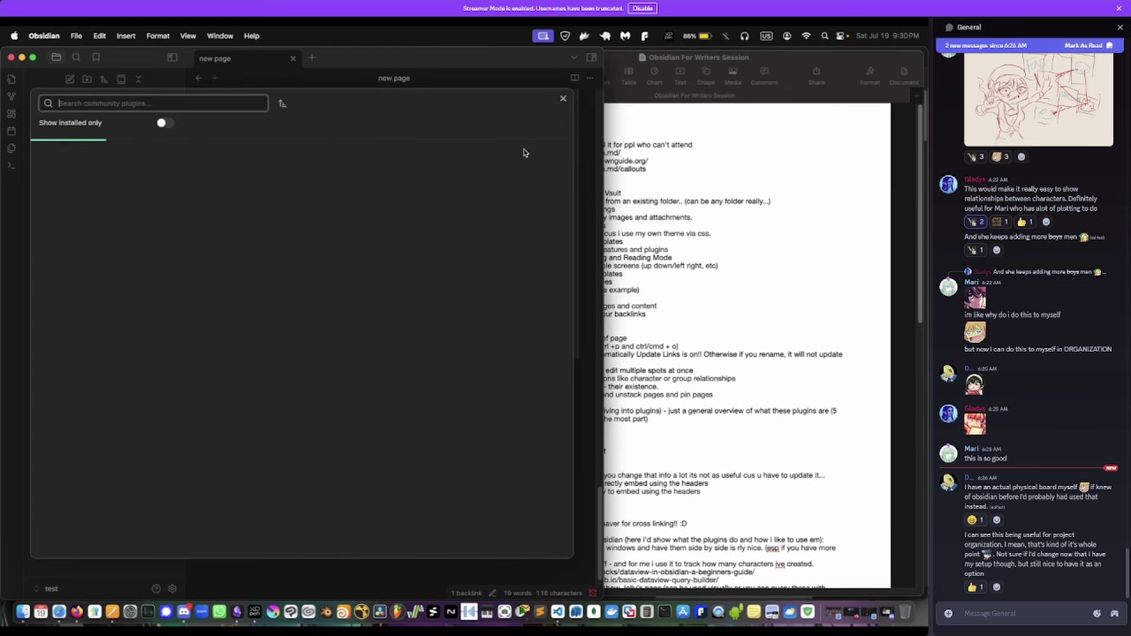
scroll(215, 287, "down", 15)
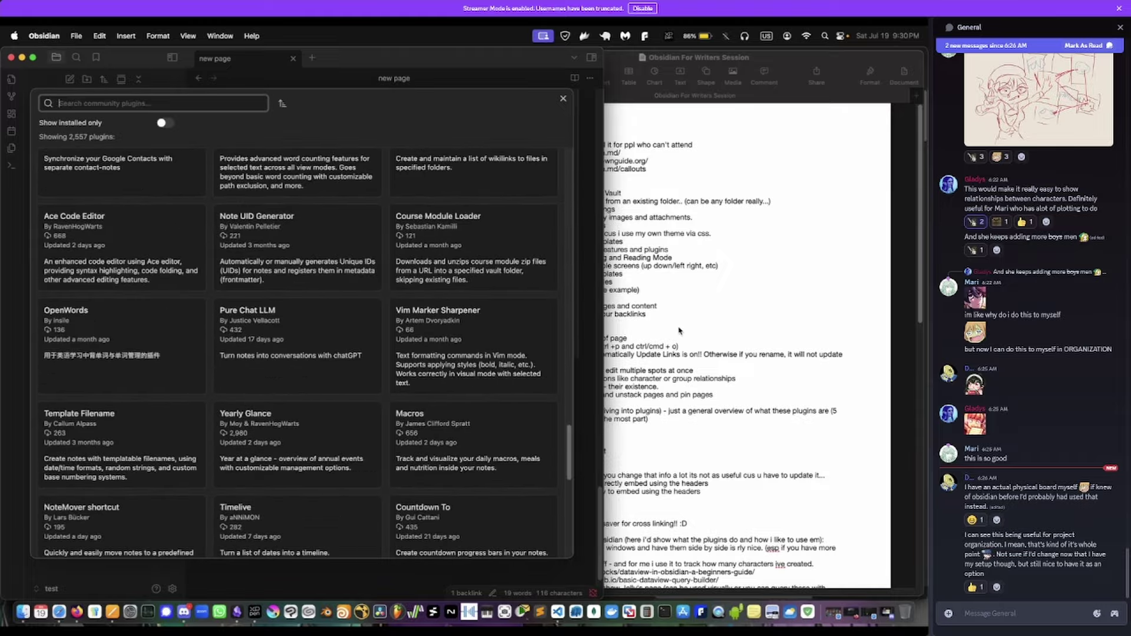
scroll(566, 358, "up", 15)
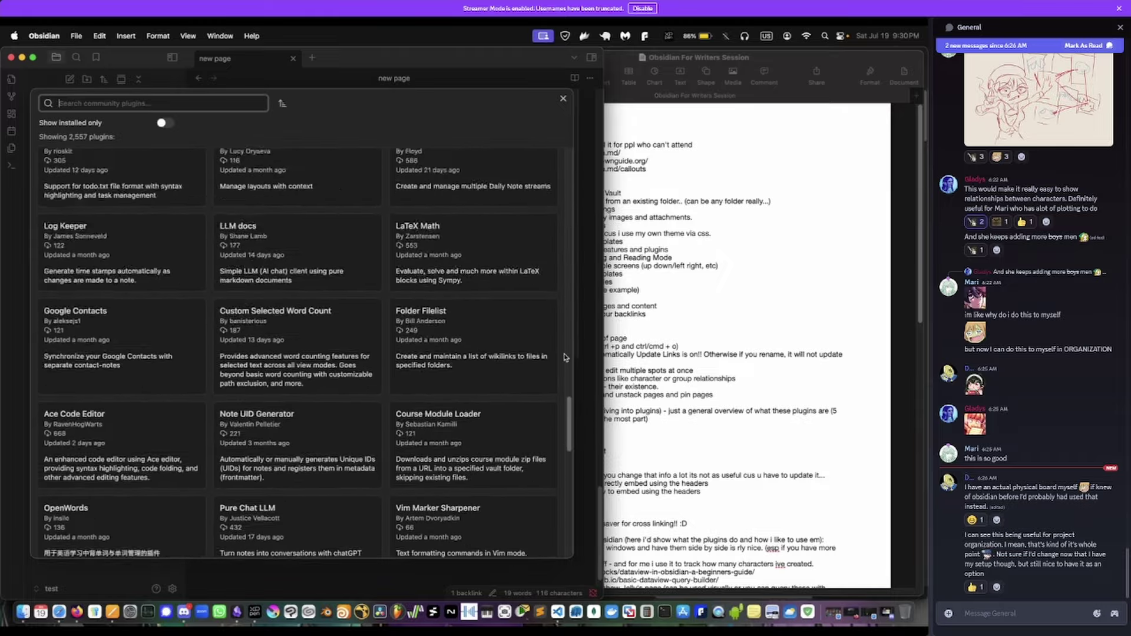
scroll(469, 415, "down", 20)
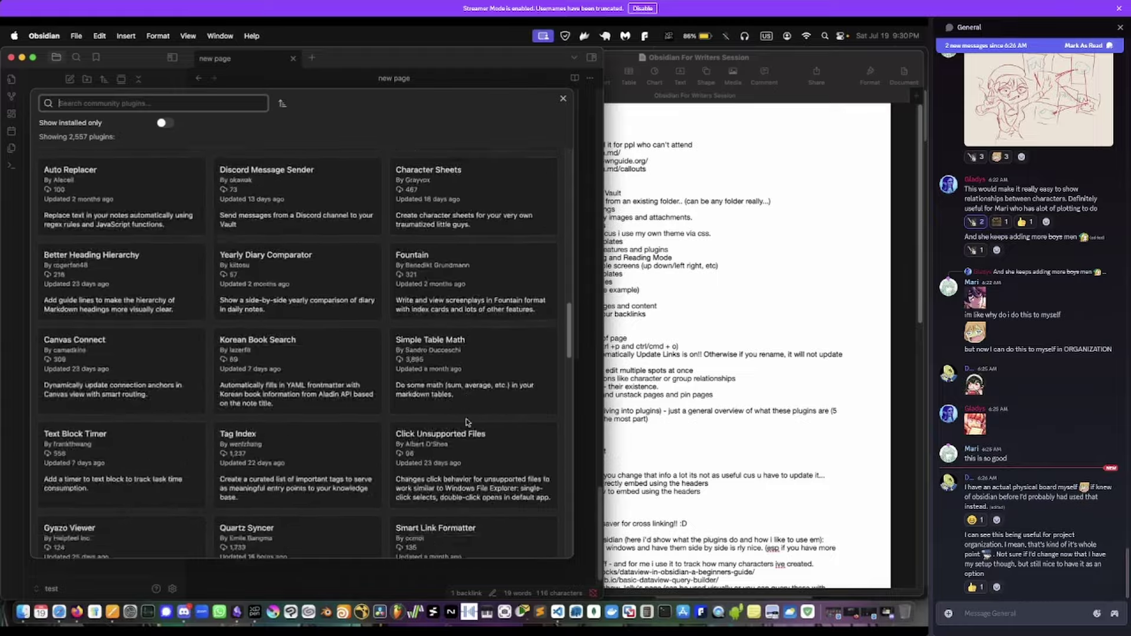
scroll(467, 423, "down", 5)
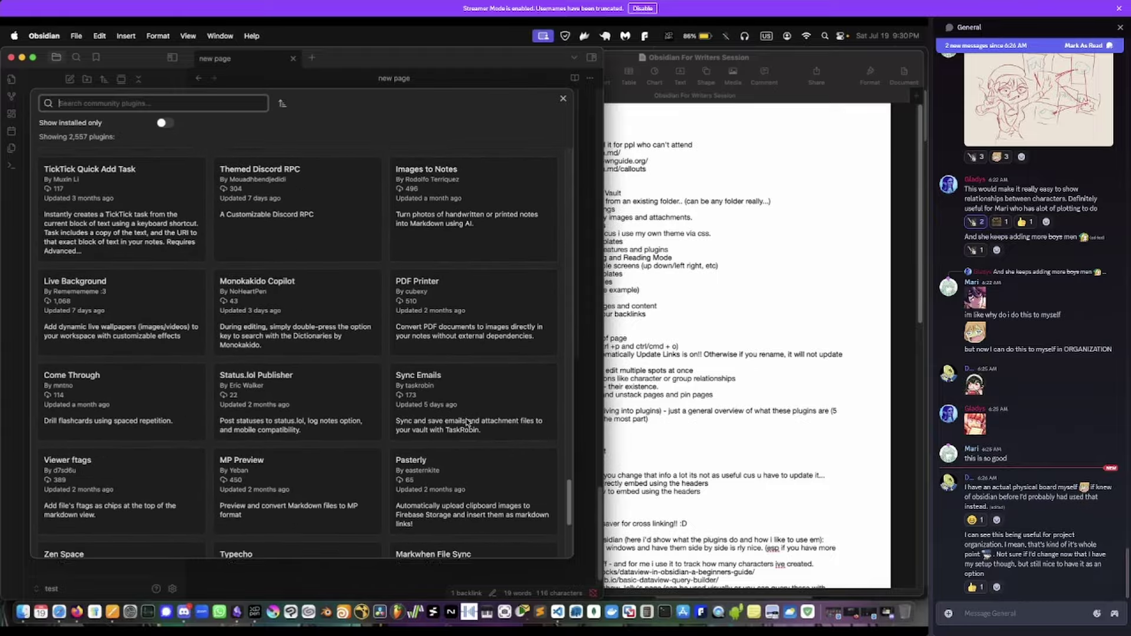
scroll(467, 423, "up", 20)
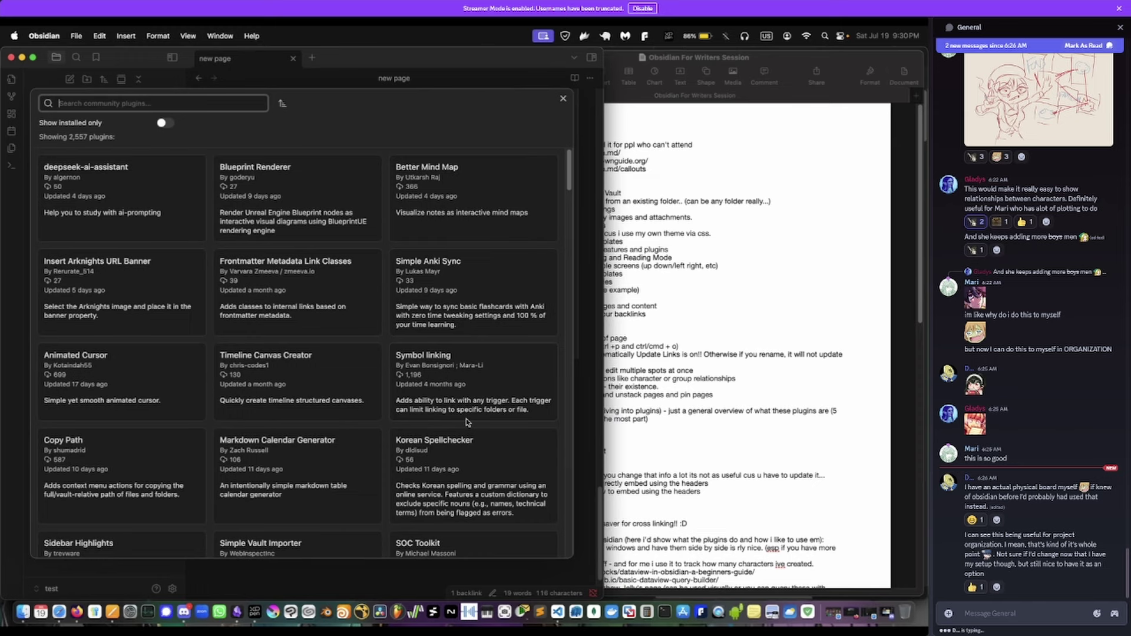
type("tables")
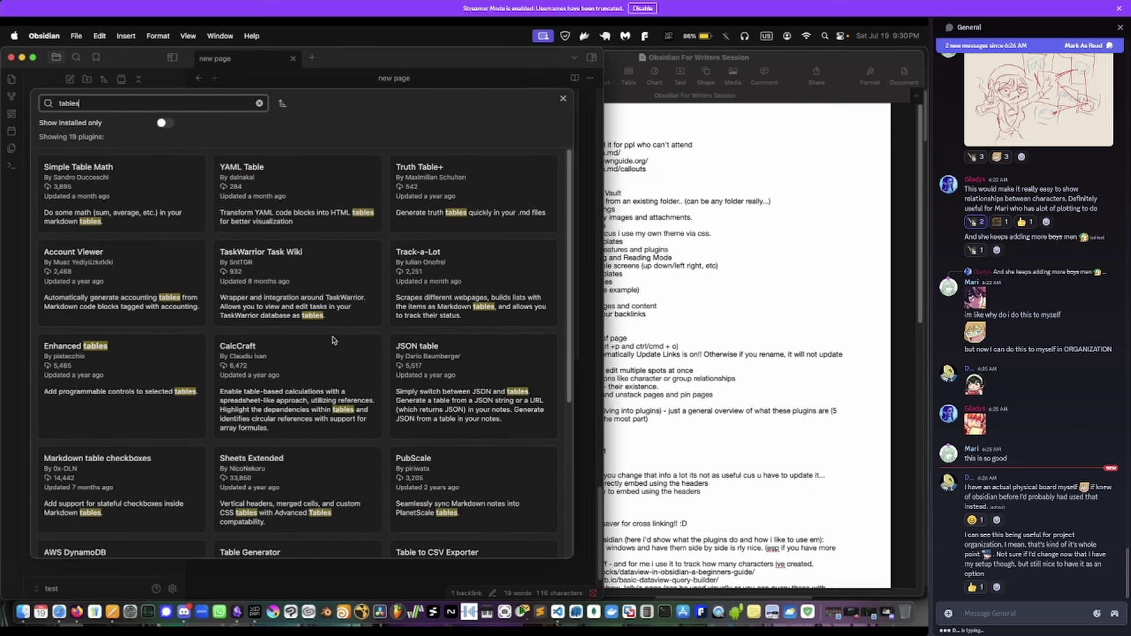
scroll(451, 378, "down", 5)
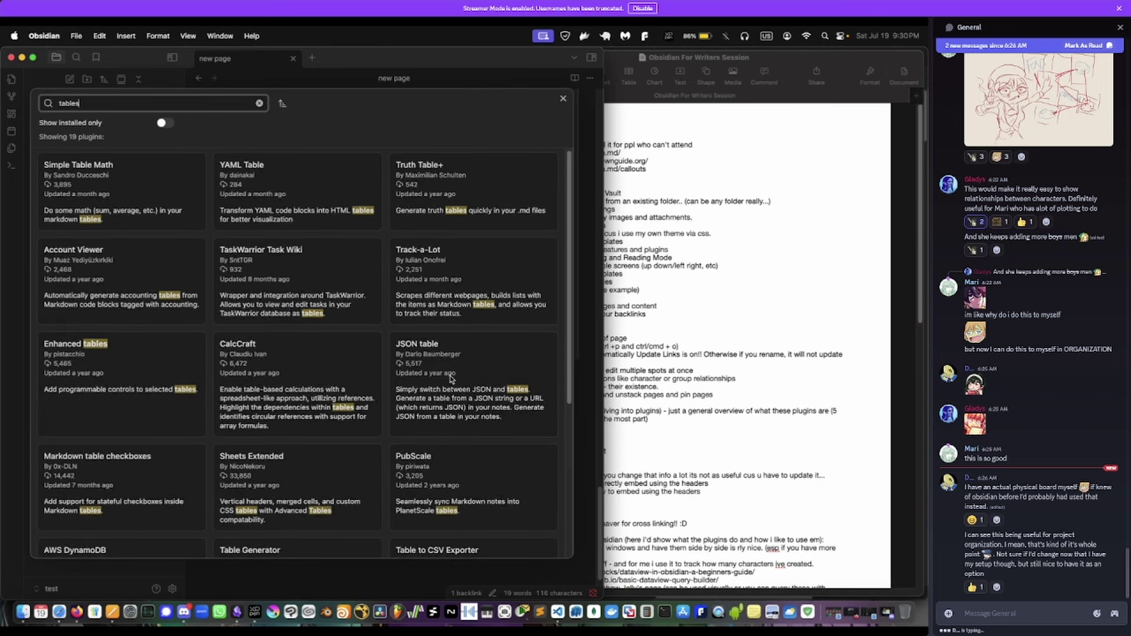
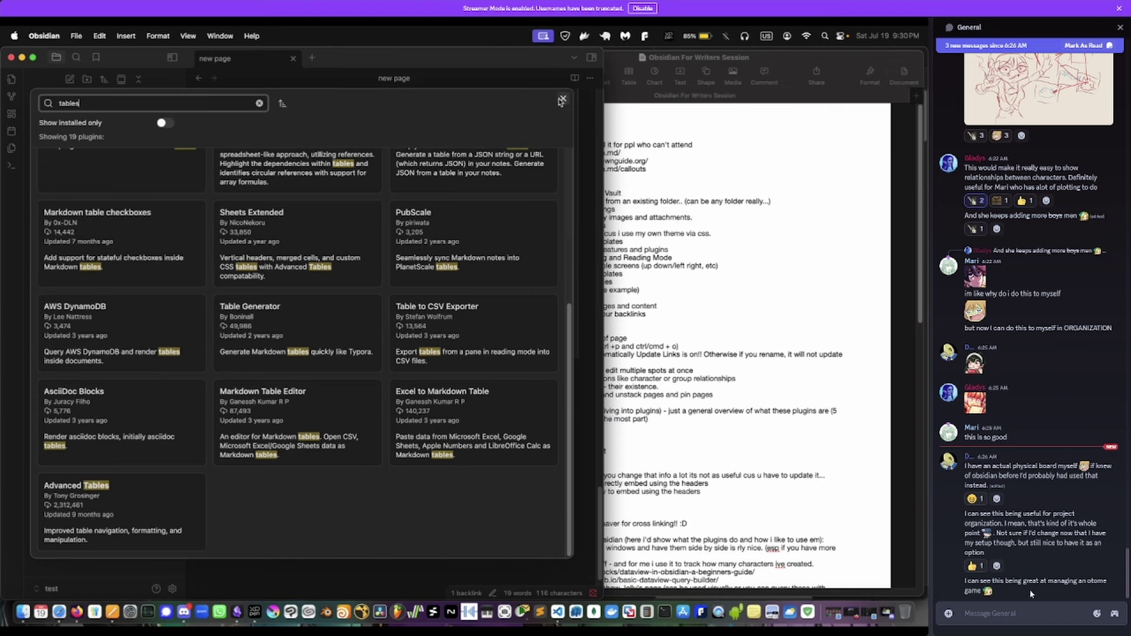
- Send the messages "YEAHHHHHHHHHHH" and "I NEED THIS" in the Discord General chat
type("YEAHHHHHHHHHHH")
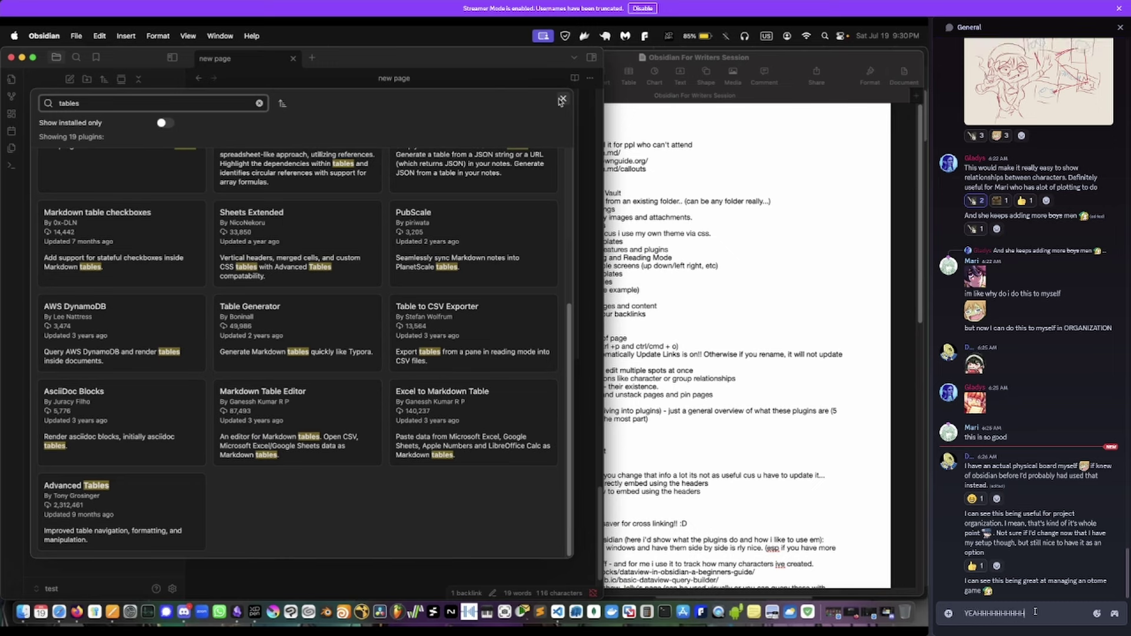
key("Return")
type("I NEED THIS")
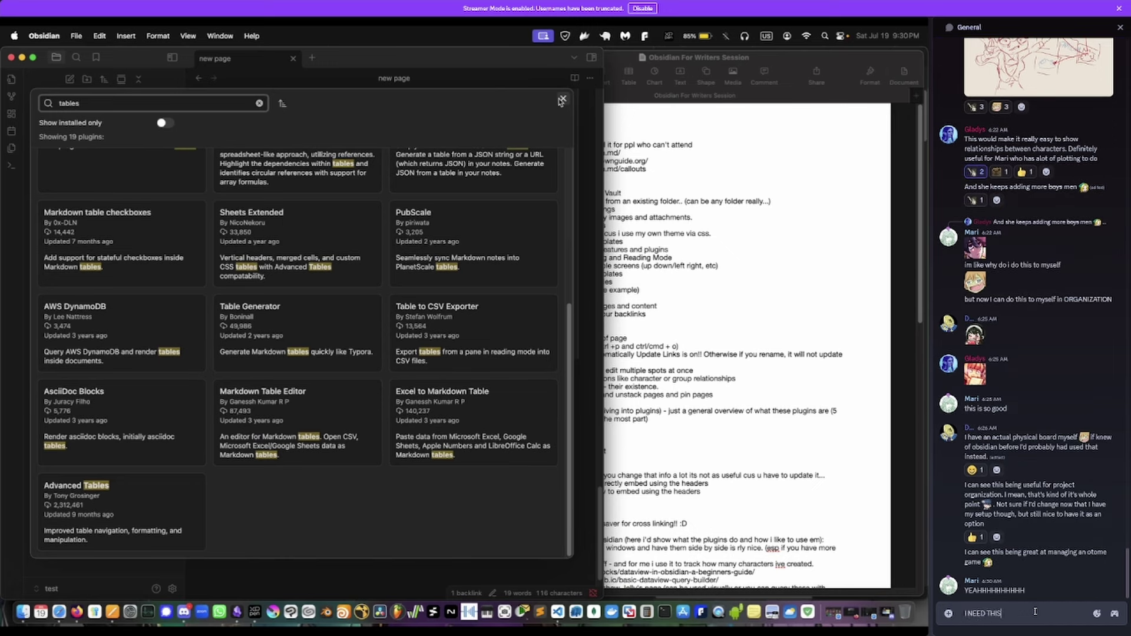
key("Return")
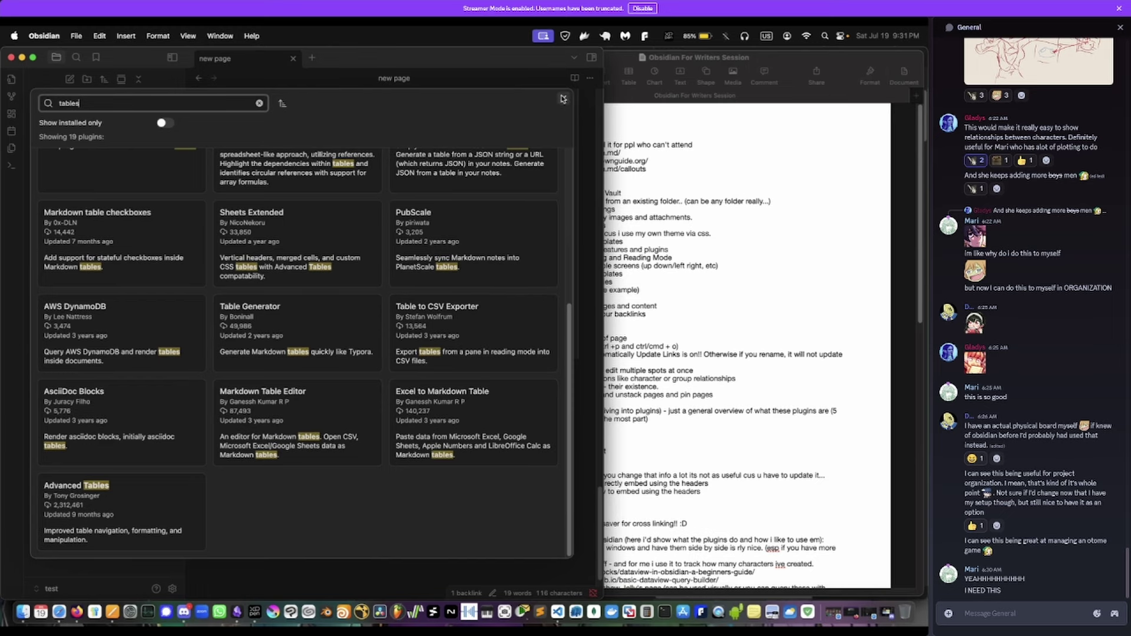
- Close the plugin directory and settings, and consult the Pages outline item on stacking and pinning pages
left_click(564, 99)
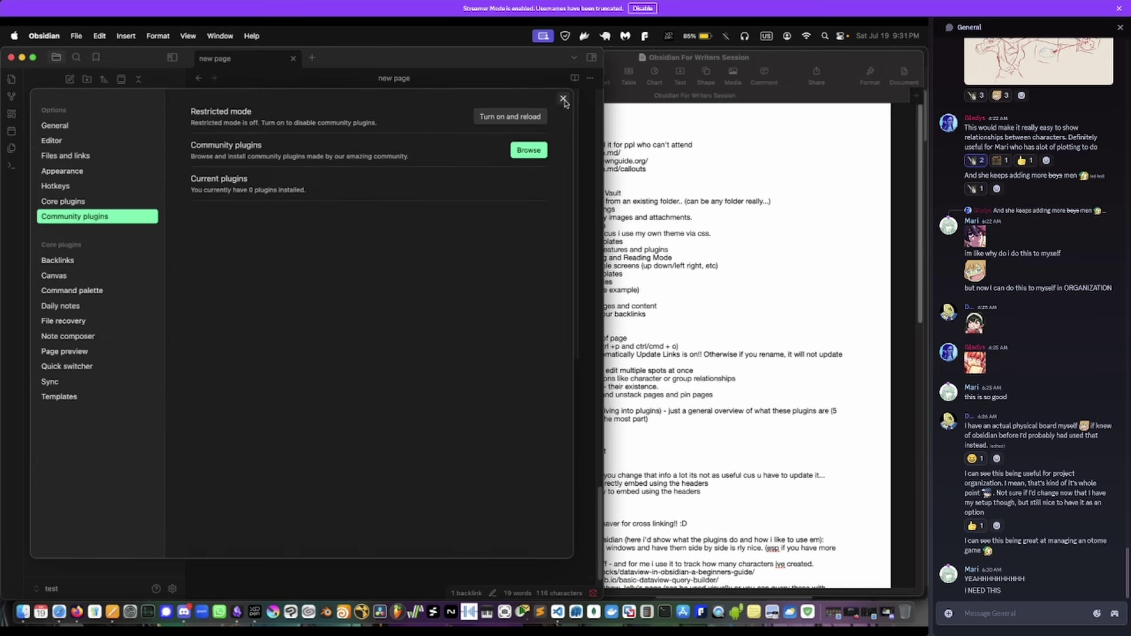
left_click(564, 99)
left_click(675, 221)
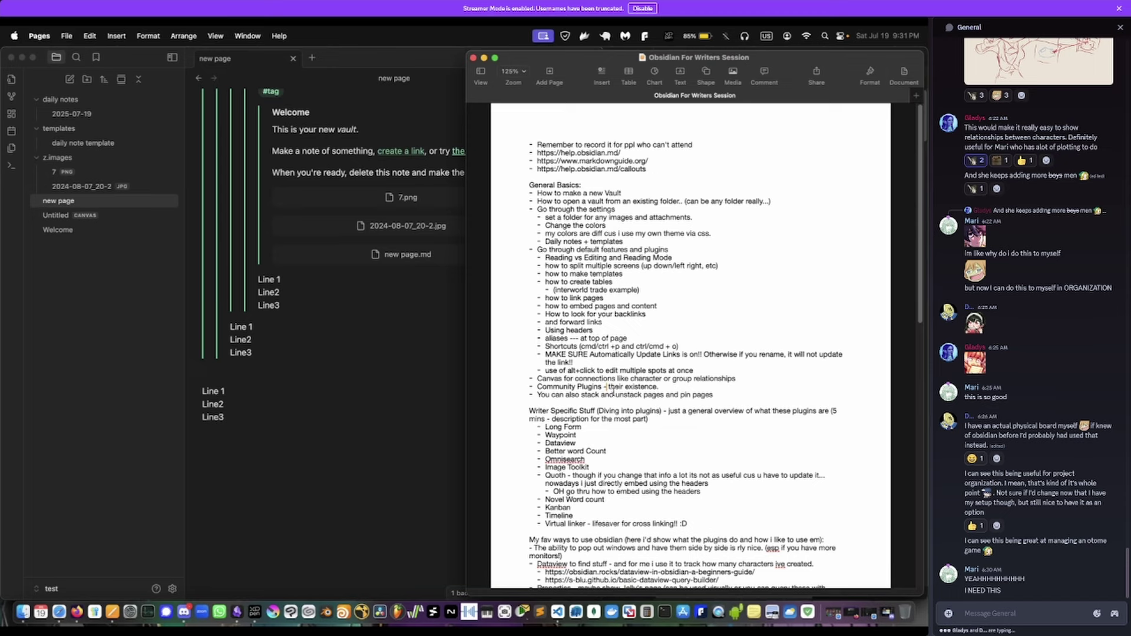
- Pin the new page tab in Obsidian
left_click(361, 430)
scroll(359, 427, "down", 5)
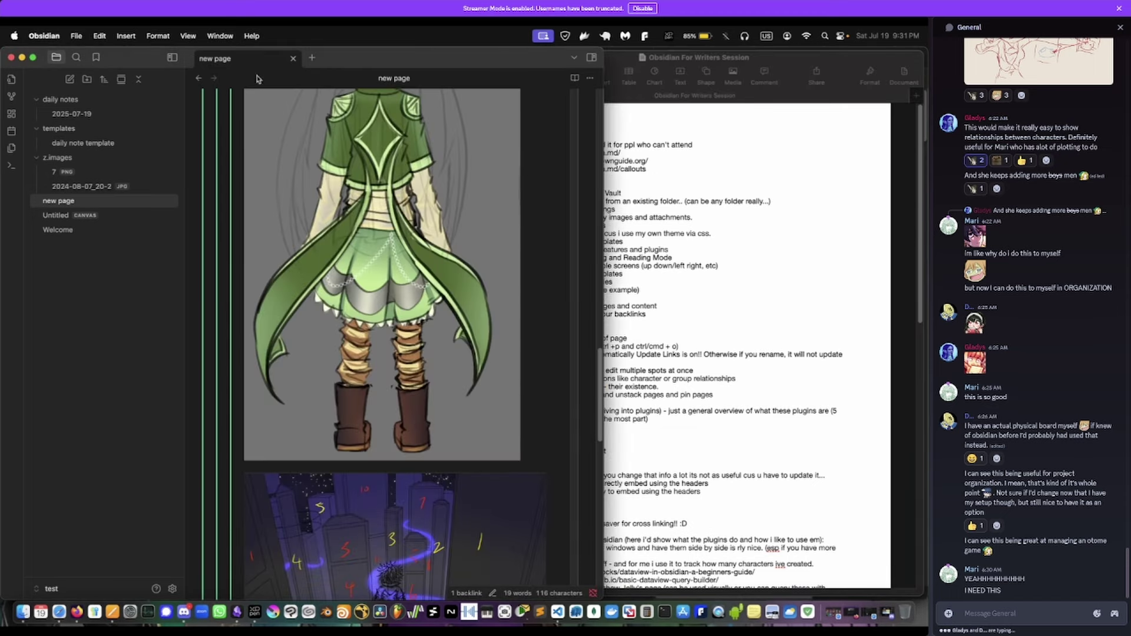
right_click(242, 57)
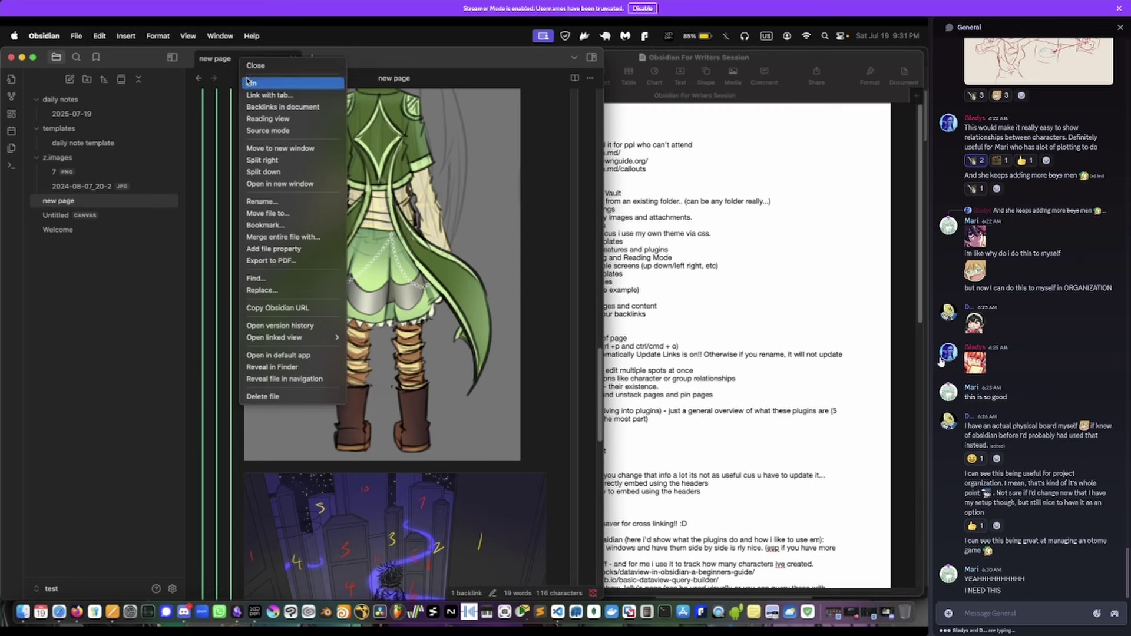
left_click(247, 81)
- Maximize the Obsidian window and open Welcome, while sending "I was already using dynalist their other program" in the Discord chat
type("I was a")
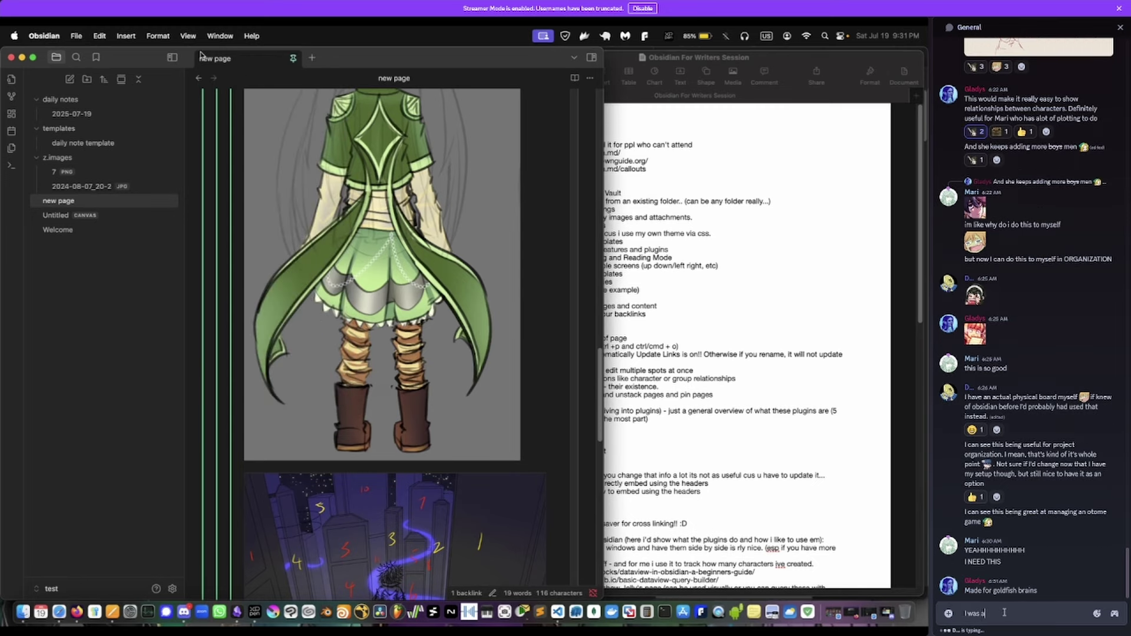
type("lready using")
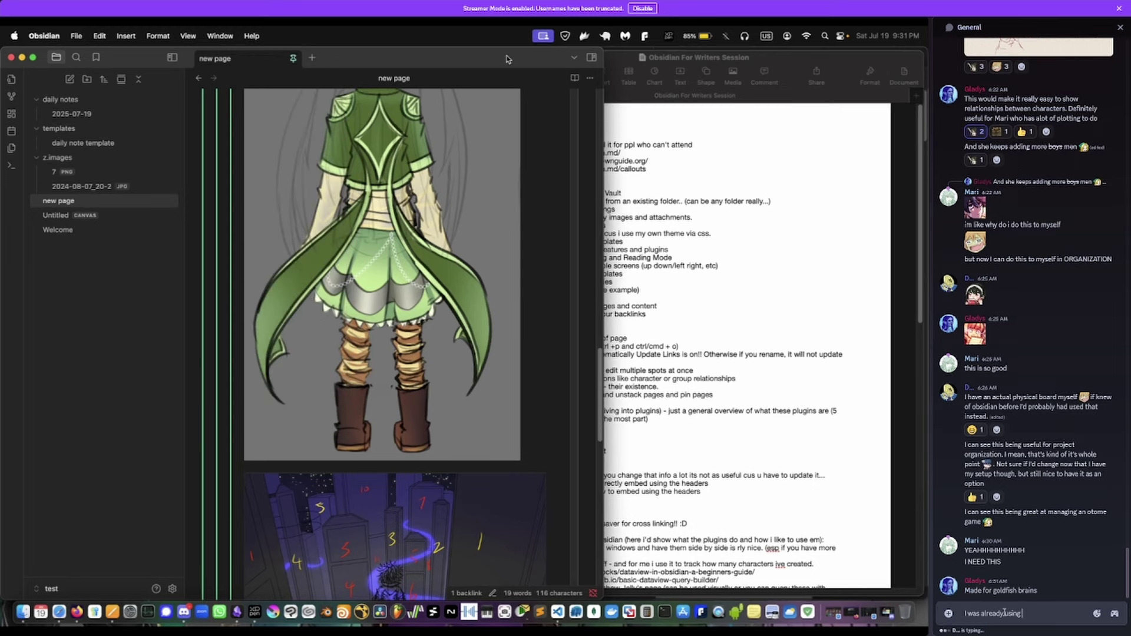
key("ctrl+alt+Return")
type("dynalis")
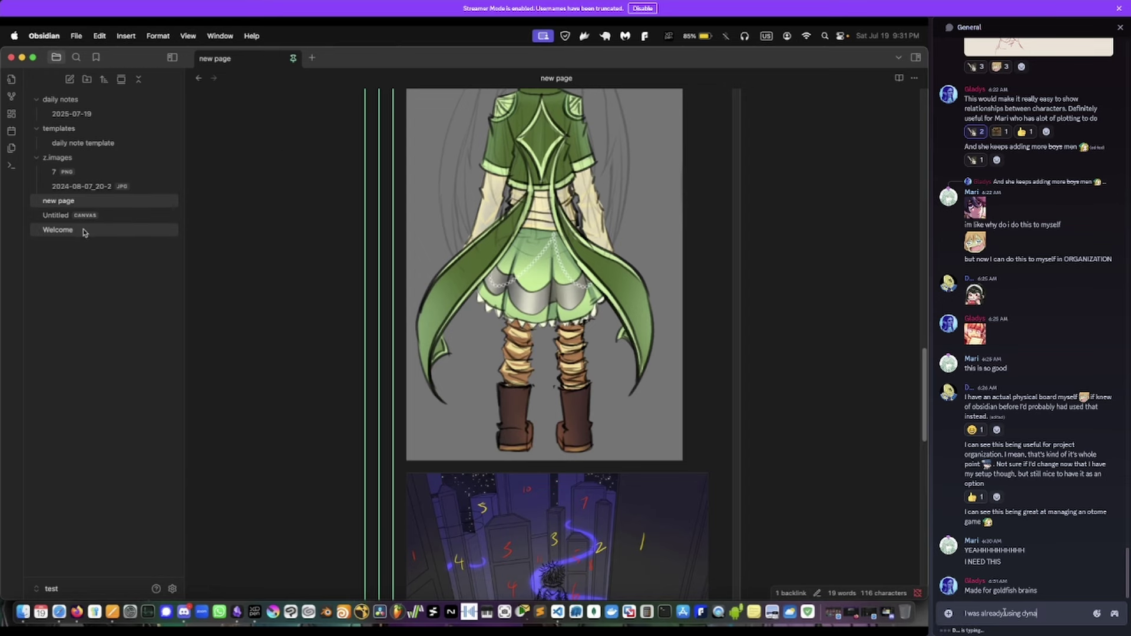
left_click(58, 230)
type("t their other")
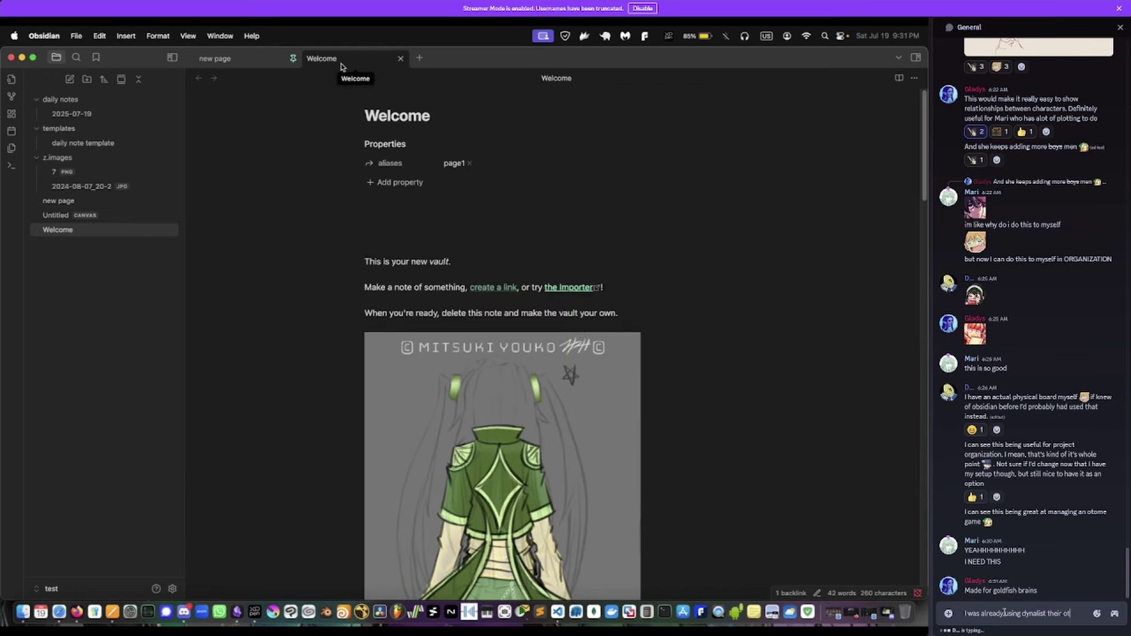
right_click(341, 66)
type("program")
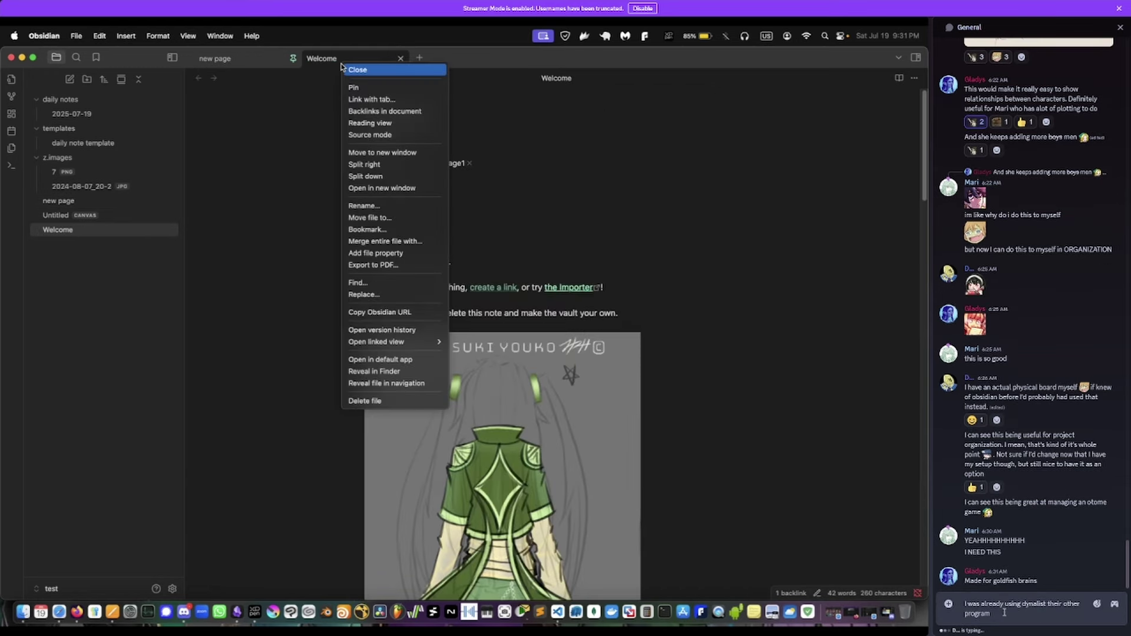
key("Return")
- Stack the open tabs, and send "I just didnt know they had obisidian where you could add images and stuff" in the Discord chat
type("I just did")
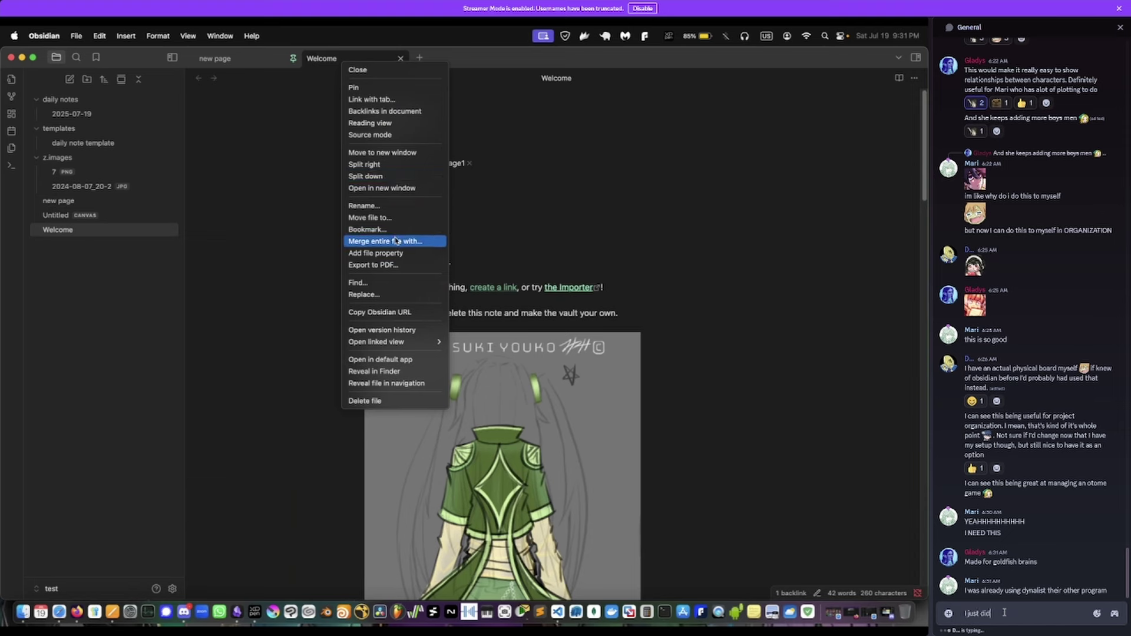
type("nt know they had ob")
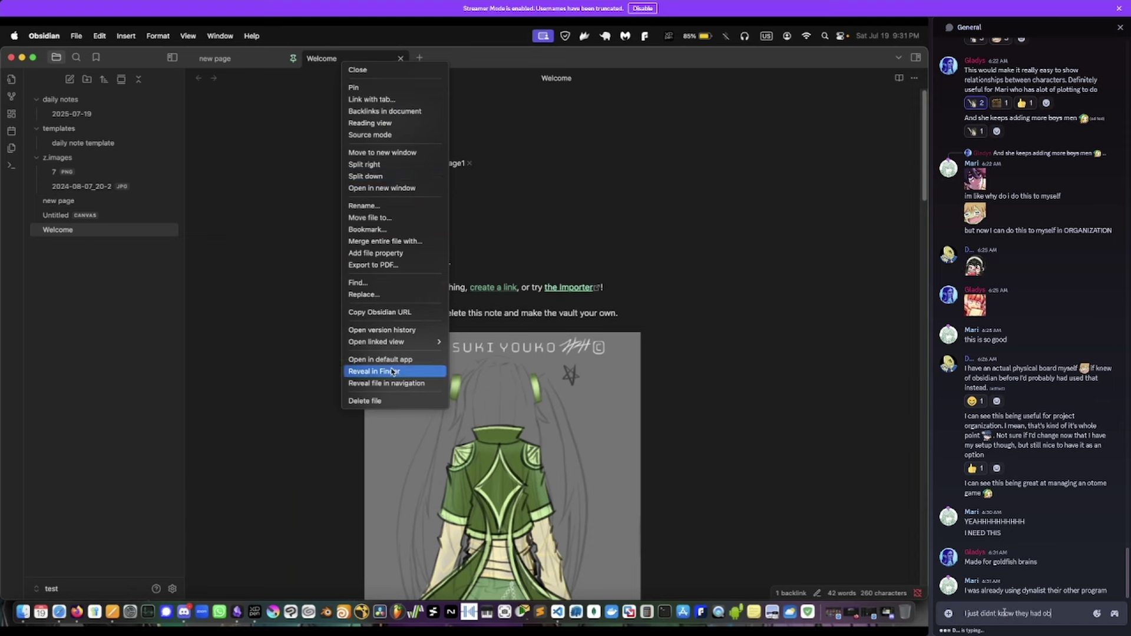
type("isidia")
left_click(899, 59)
type("n where yo")
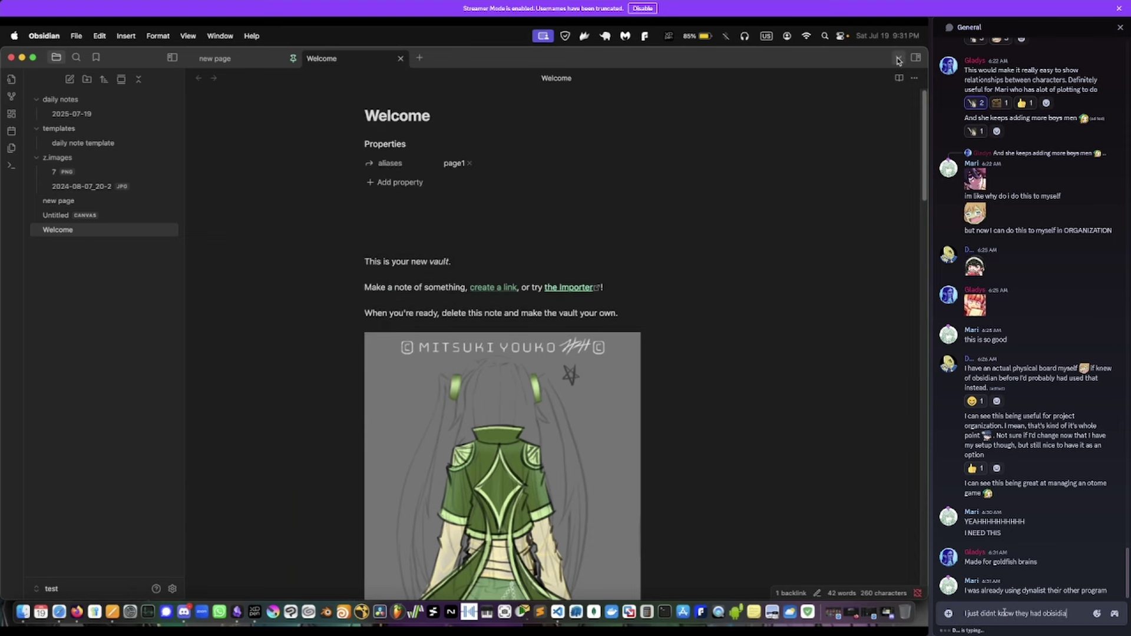
left_click(898, 59)
type("u could add images")
left_click(841, 71)
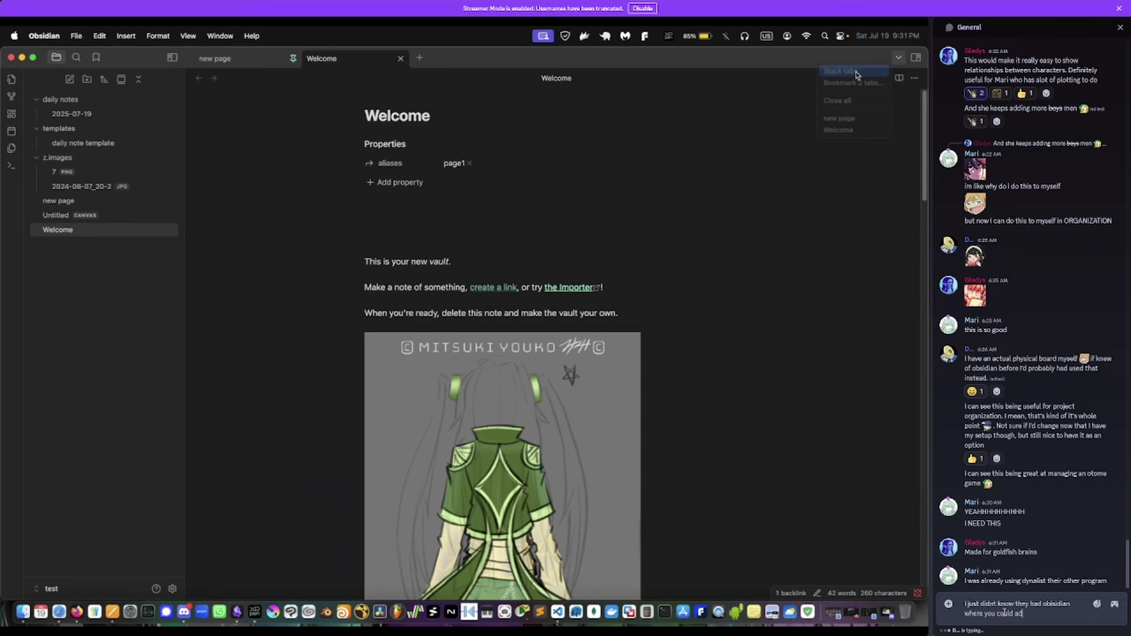
type("uff")
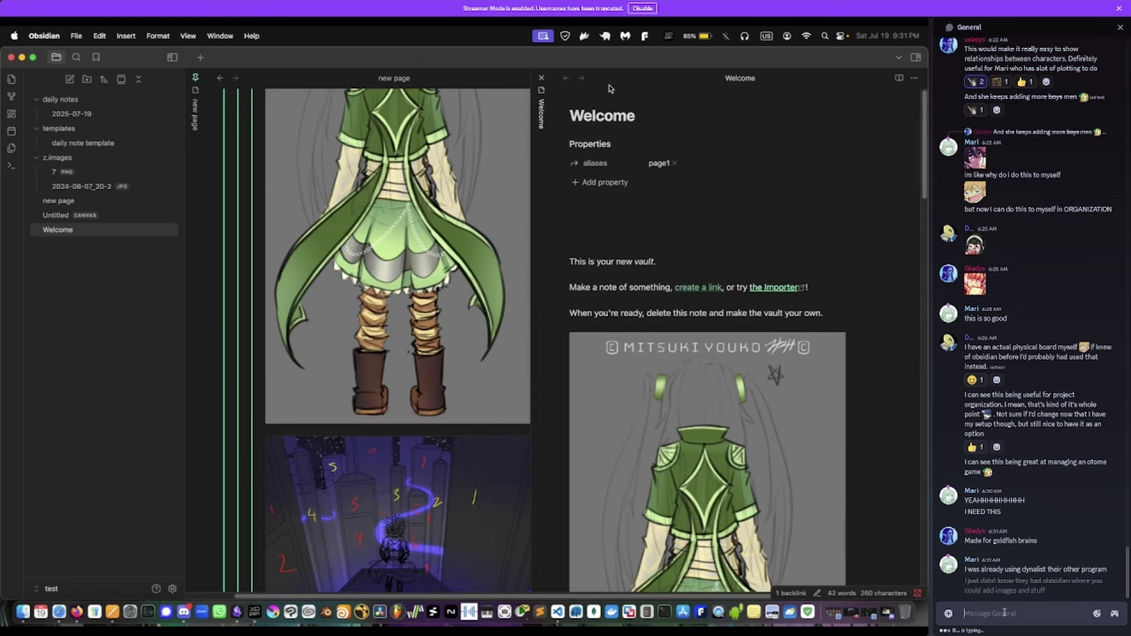
key("Return")
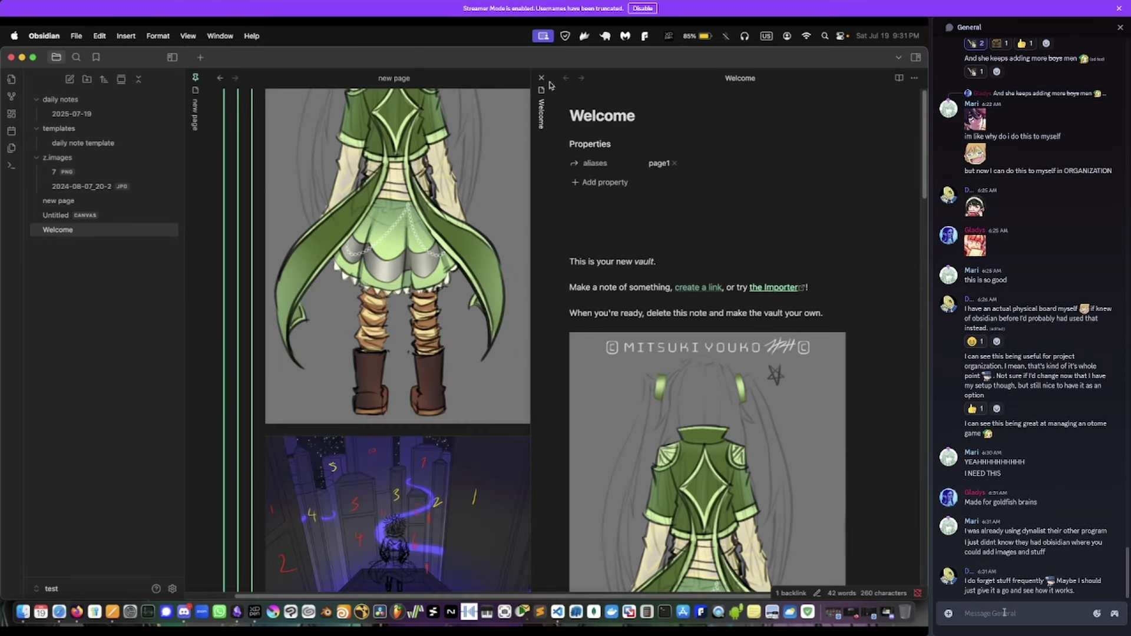
- Switch between the stacked new page and Welcome tabs, and send "dyanlist is like pure notes - and i love it" in the Discord chat
left_click(194, 113)
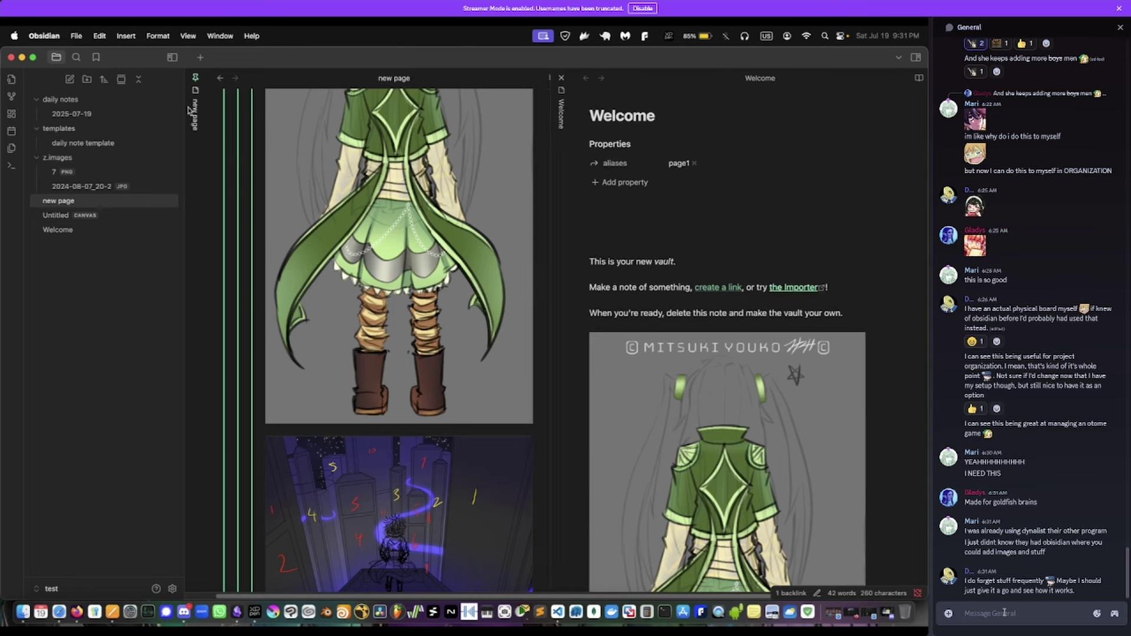
left_click(608, 121)
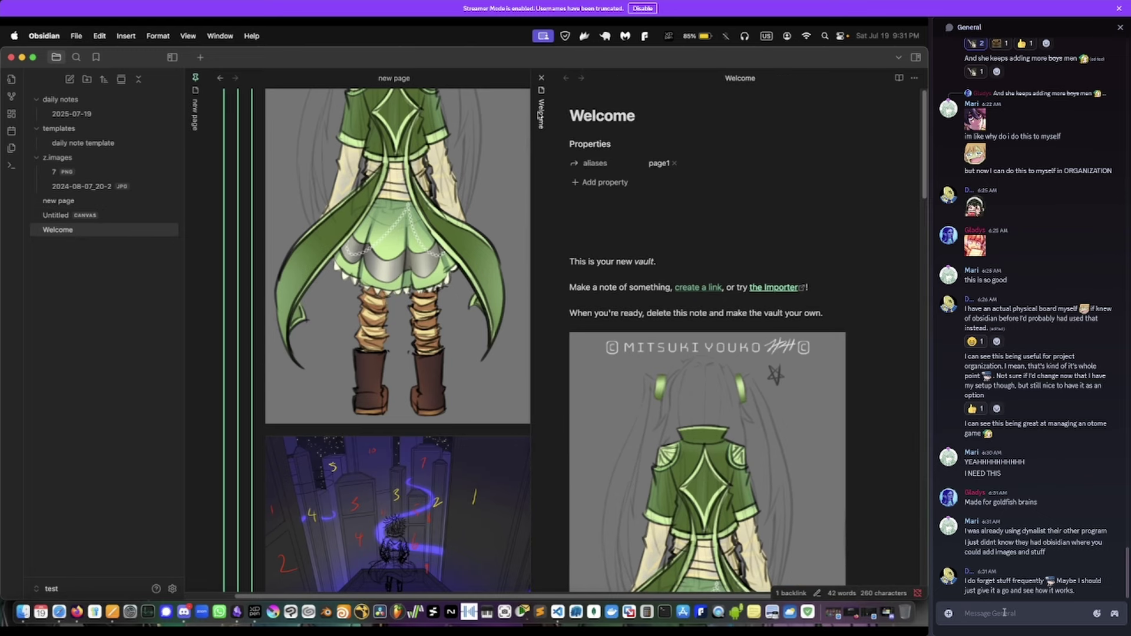
type("dyanlist is like")
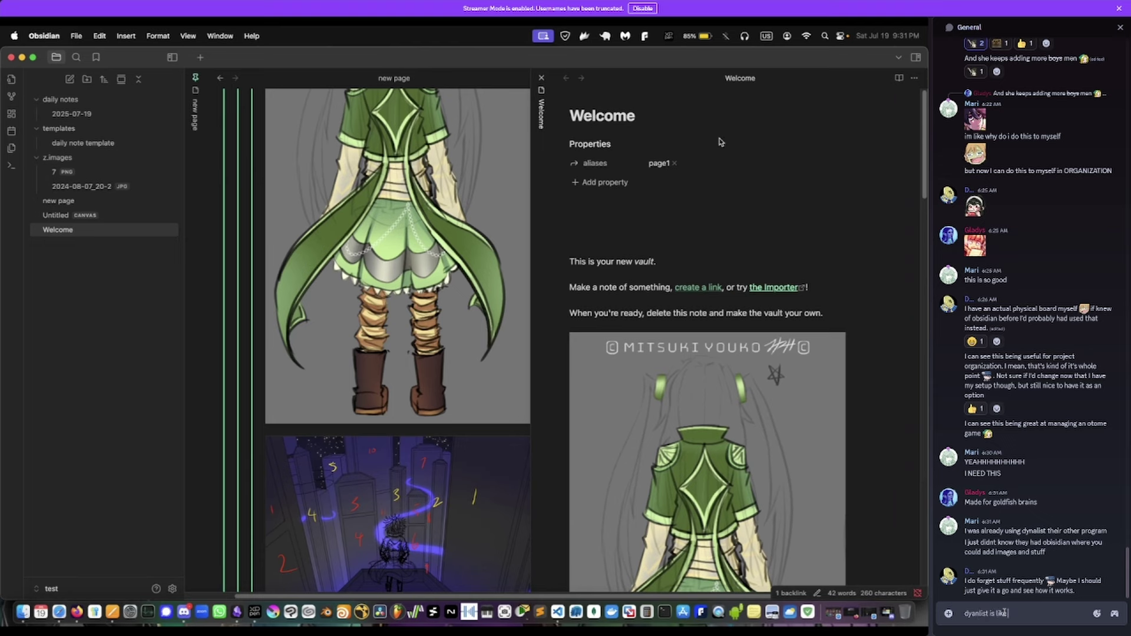
type(" purse no")
key("BackSpace")
key("BackSpace")
key("BackSpace")
key("BackSpace")
key("BackSpace")
type("e not")
left_click(899, 58)
type("es -")
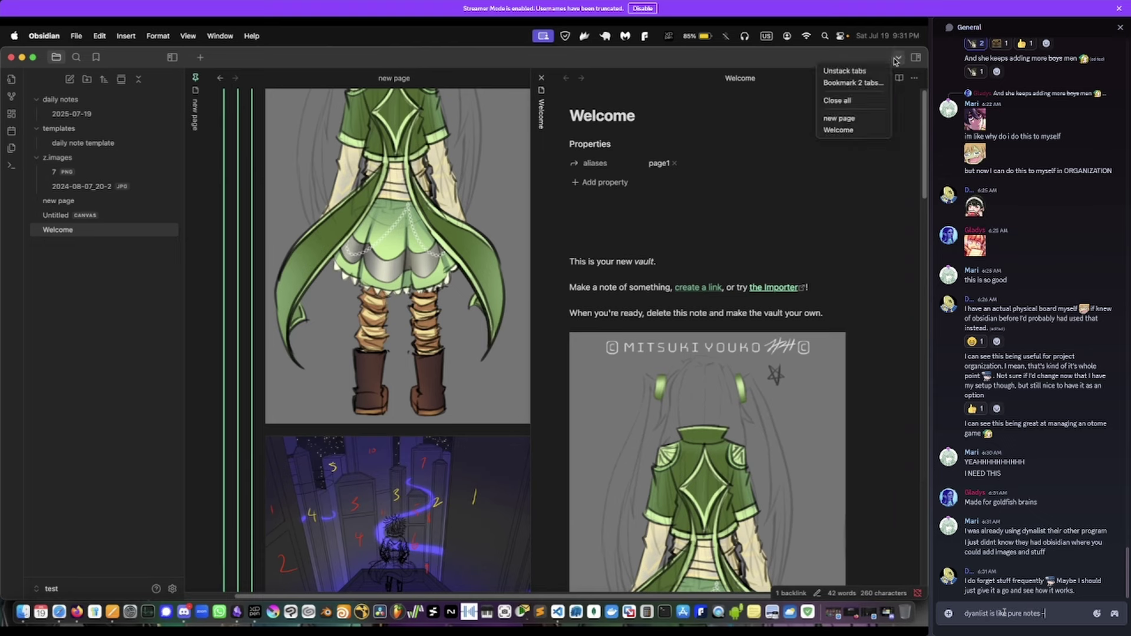
type(" and i love it")
key("Return")
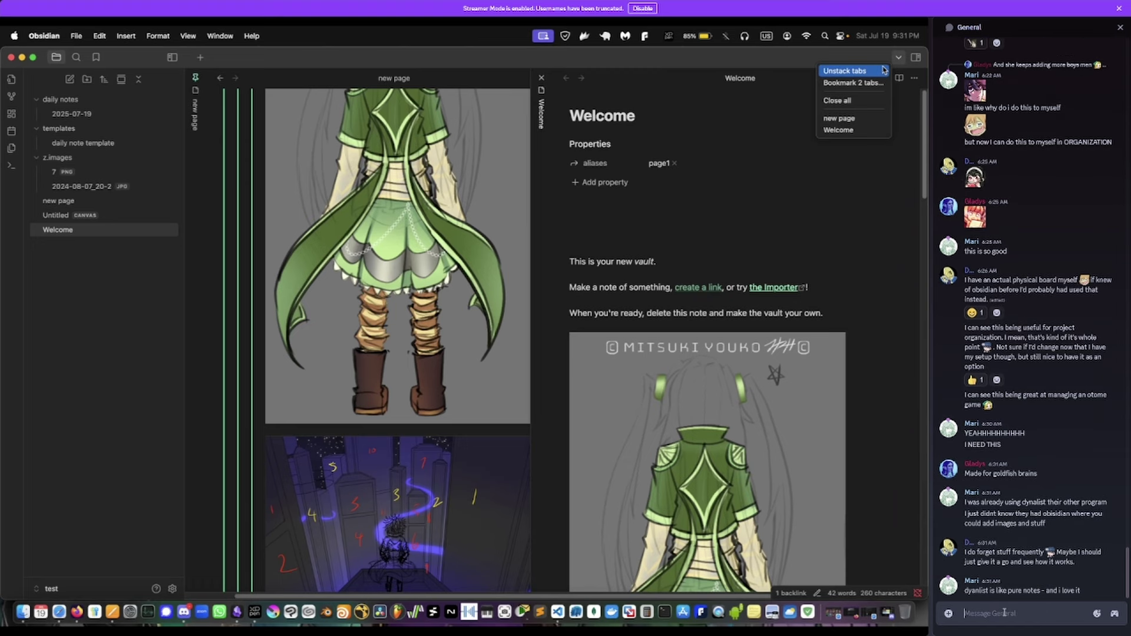
- Unstack the tabs and bring the Pages outline forward, while sending "so im excited to add images" in the Discord chat
type("so")
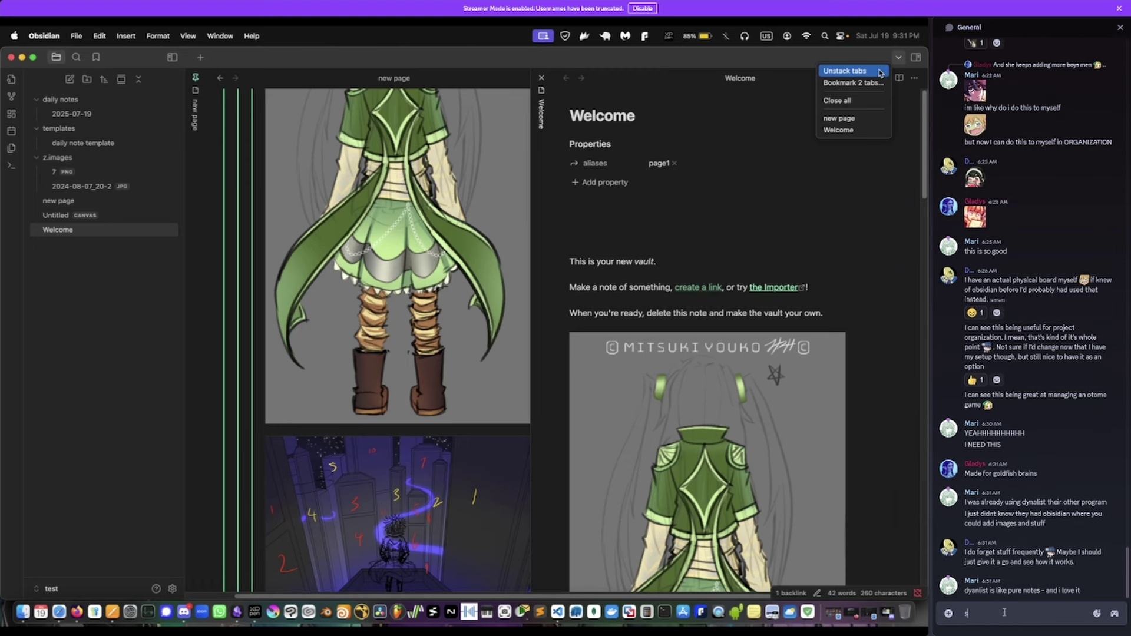
left_click(880, 71)
type("im excited")
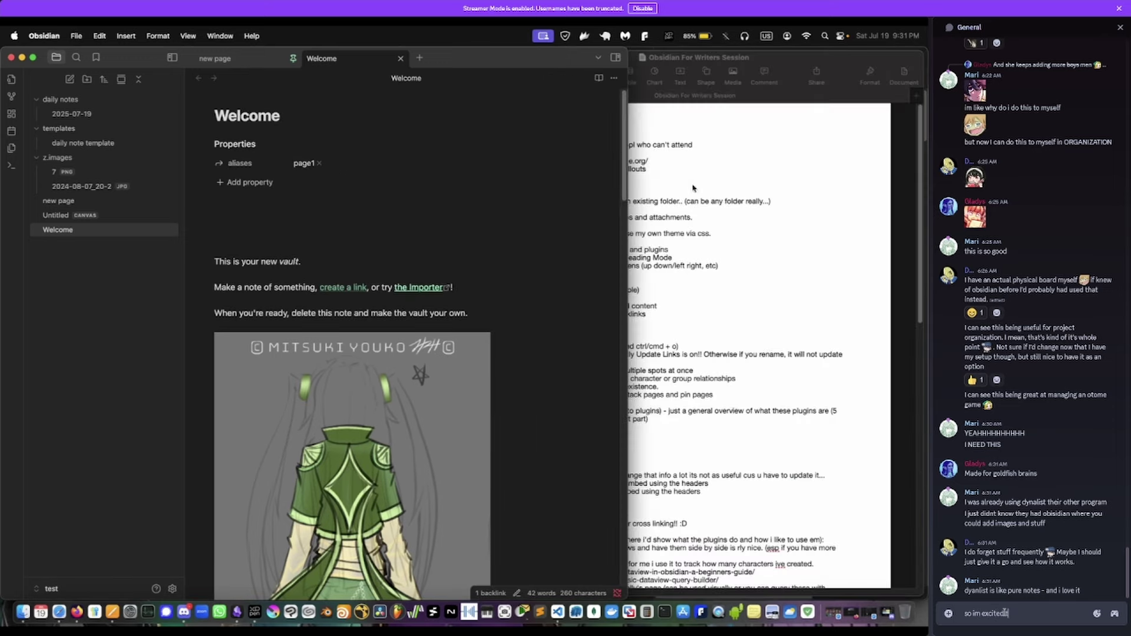
left_click(693, 188)
type("to ad")
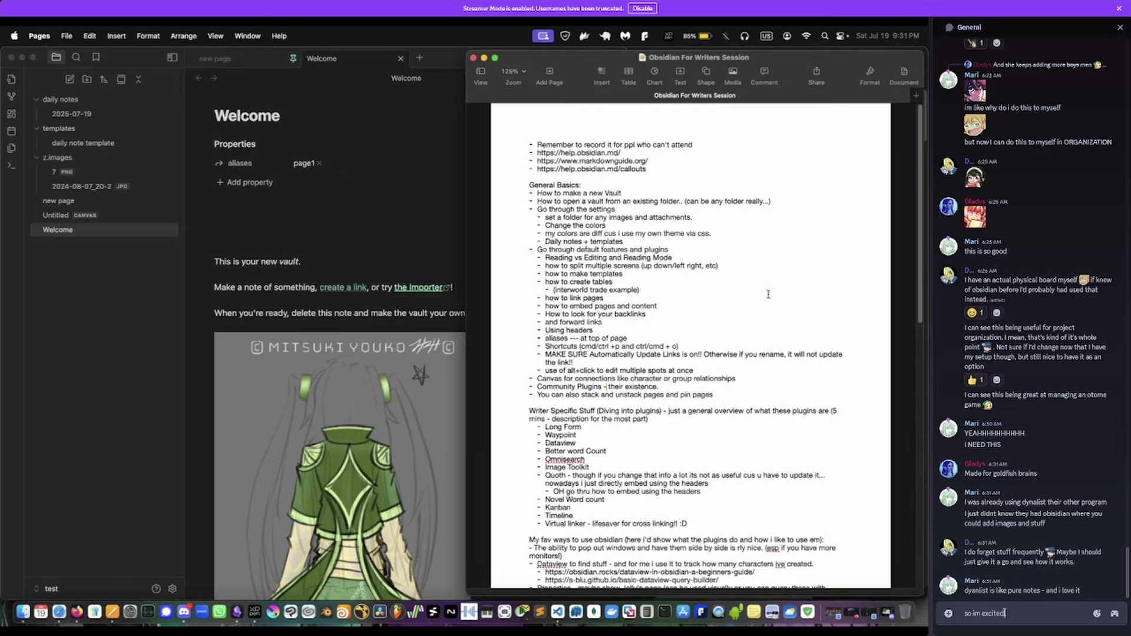
scroll(630, 367, "down", 1)
type("d images")
scroll(630, 368, "down", 2)
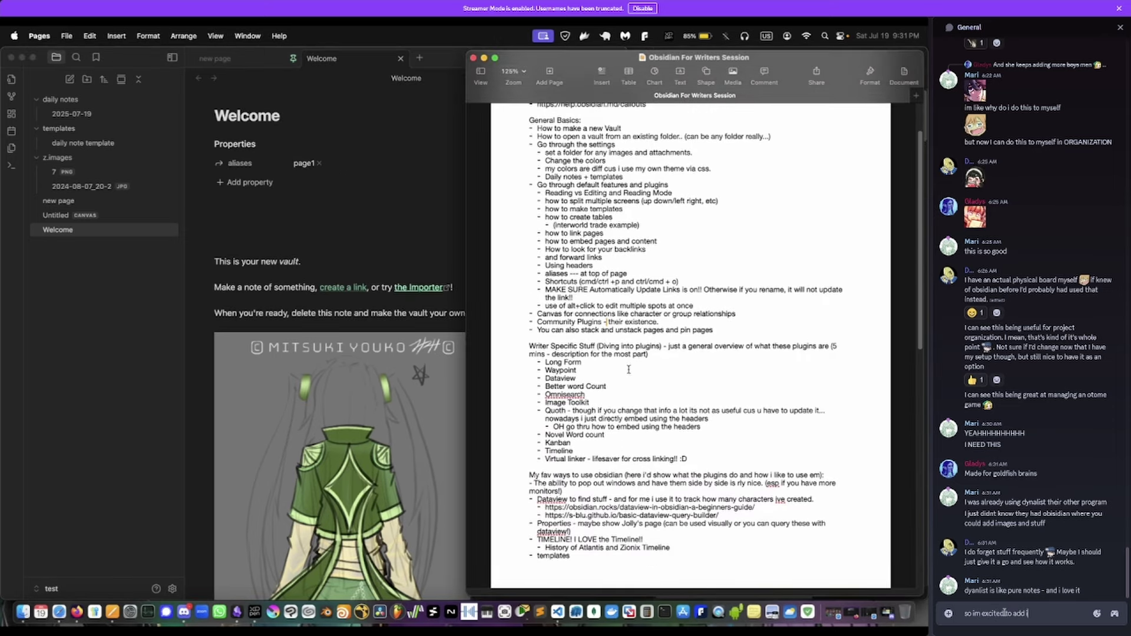
key("Return")
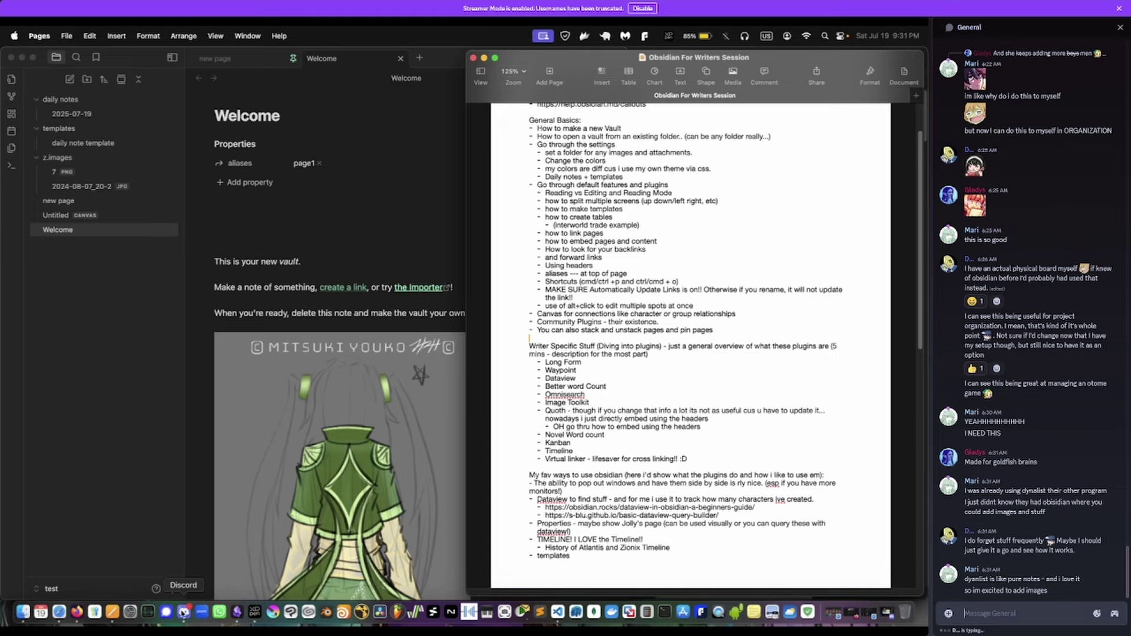
- Switch to the Discord window, and react to the "Made for goldfish brains" message with an emoji found by searching "yes"
left_click(183, 610)
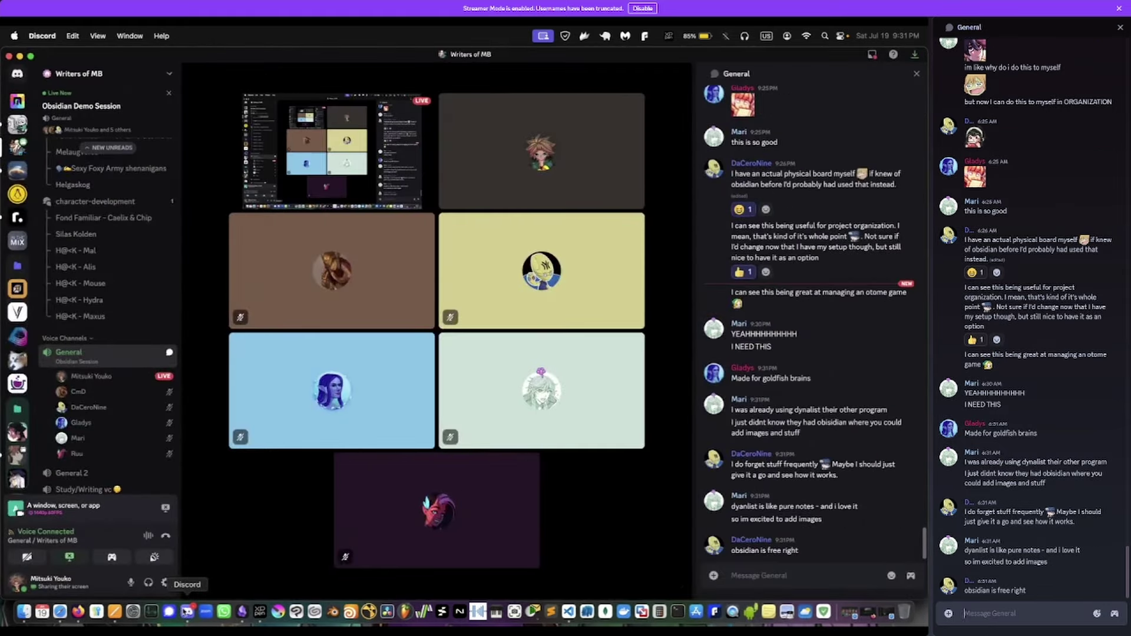
left_click(1058, 603)
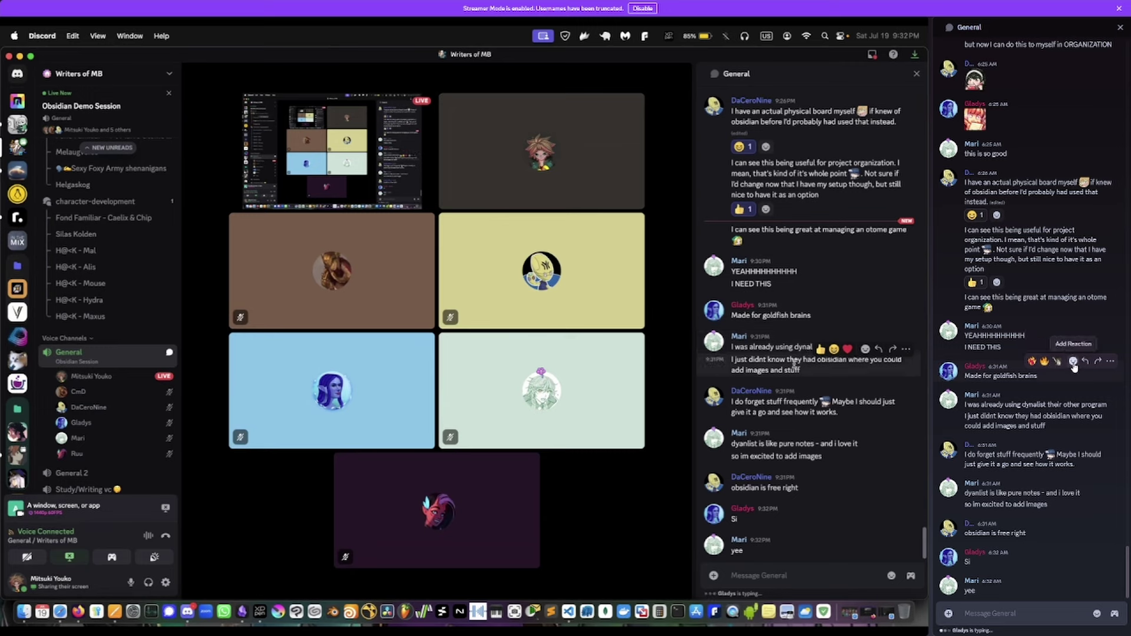
left_click(1072, 361)
type("yes")
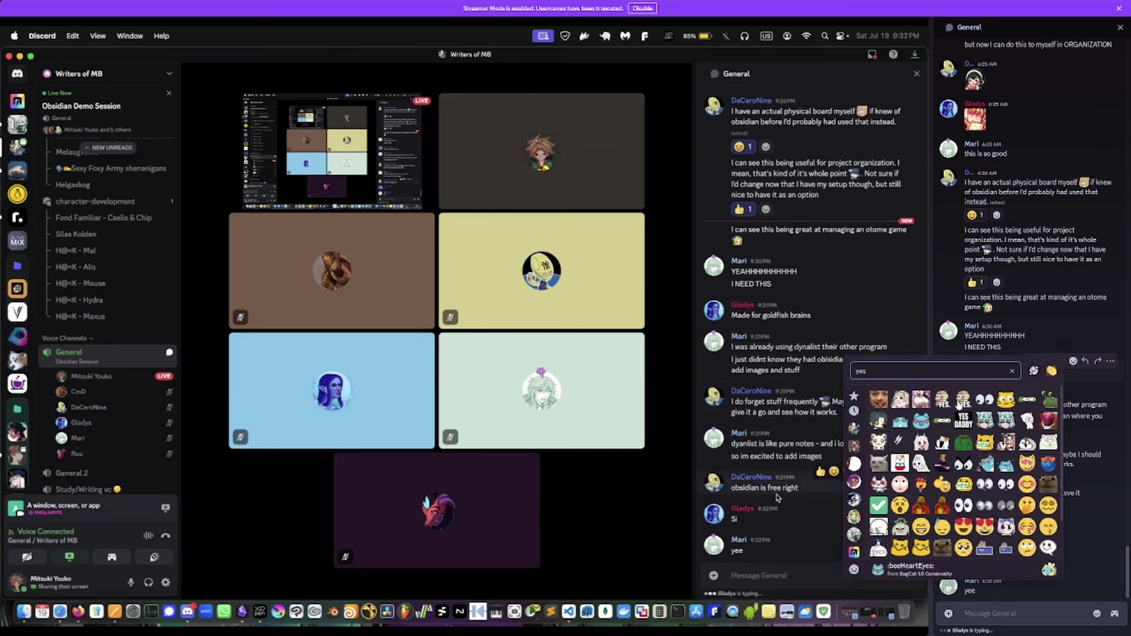
key("Return")
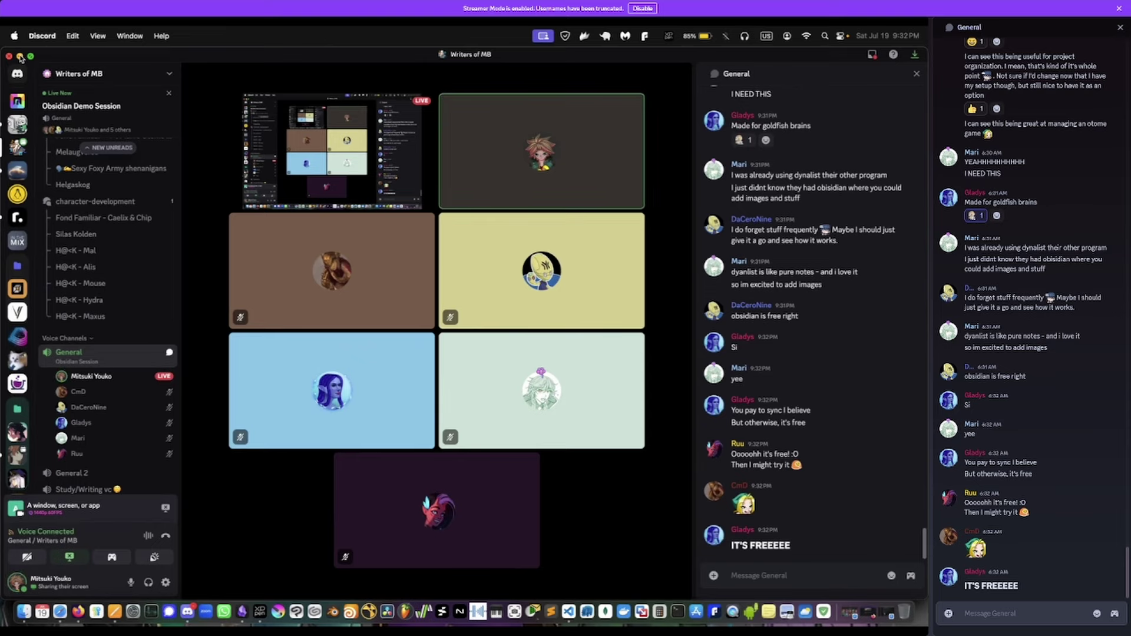
- Minimize the Discord window and consult the Writer Specific Stuff plugin list in the Pages outline
left_click(20, 56)
left_click(599, 319)
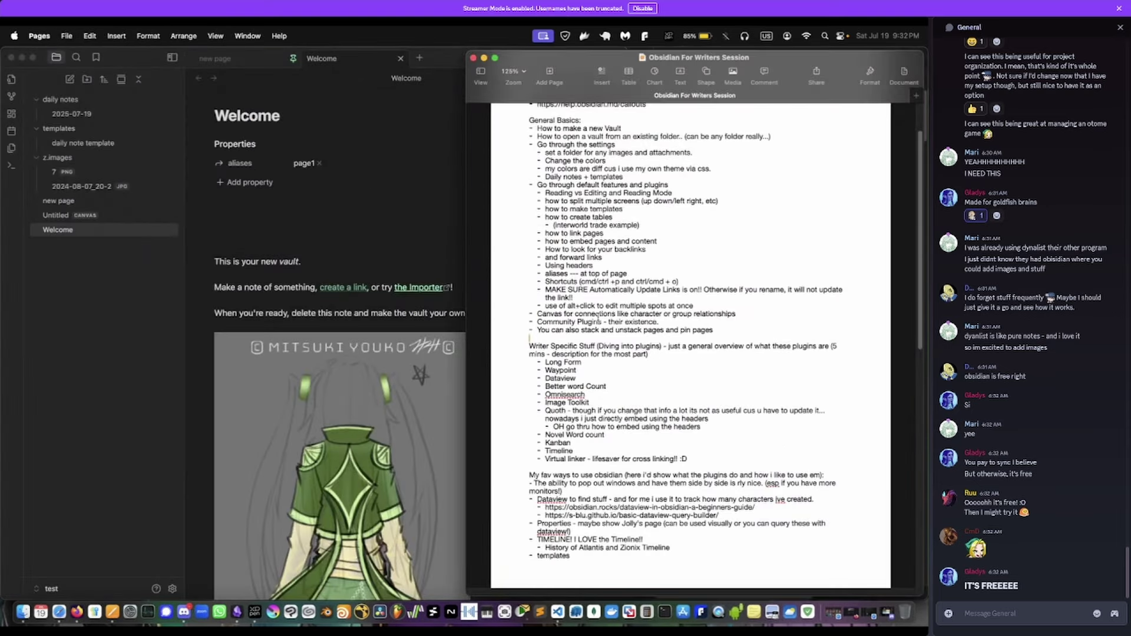
scroll(592, 344, "down", 1)
left_click_drag(560, 328, 607, 352)
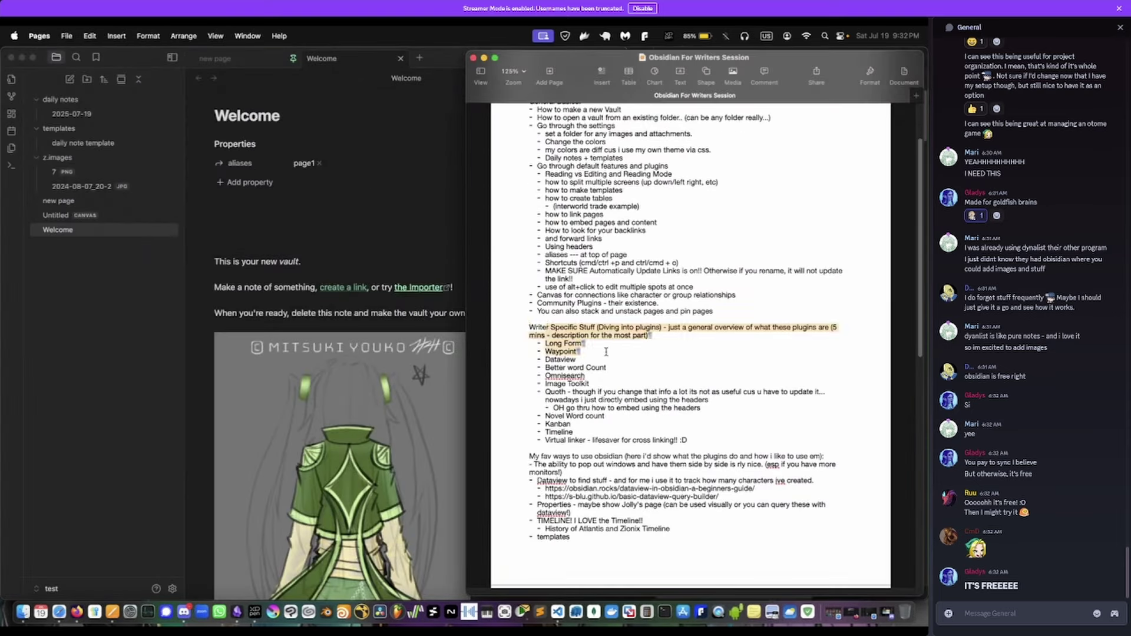
left_click(610, 352)
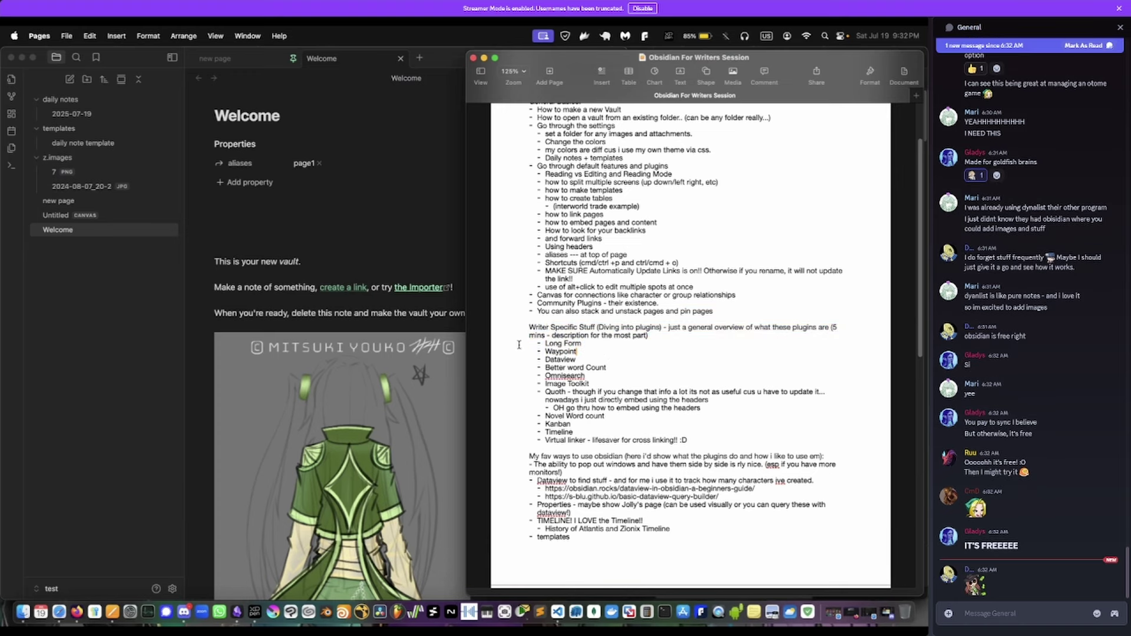
- Open the community plugin directory from Obsidian's settings and narrow the Obsidian window to sit beside the Pages outline
left_click(173, 590)
left_click(173, 589)
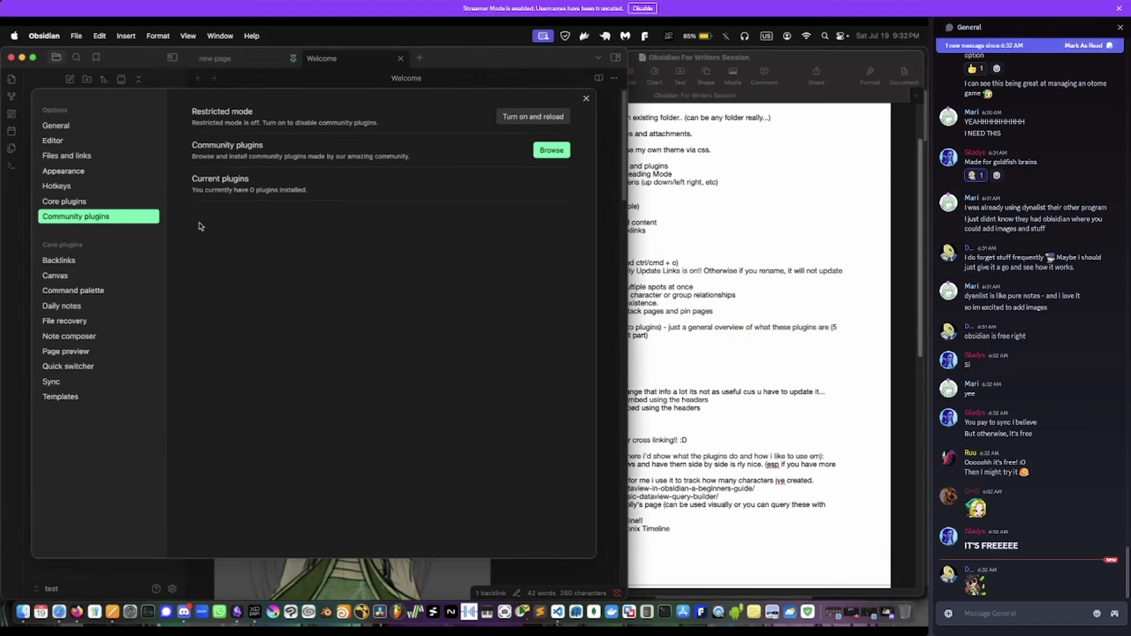
left_click(553, 150)
left_click(717, 200)
mouse_move(798, 60)
left_mouse_down()
mouse_move(927, 106)
mouse_move(798, 61)
left_mouse_up()
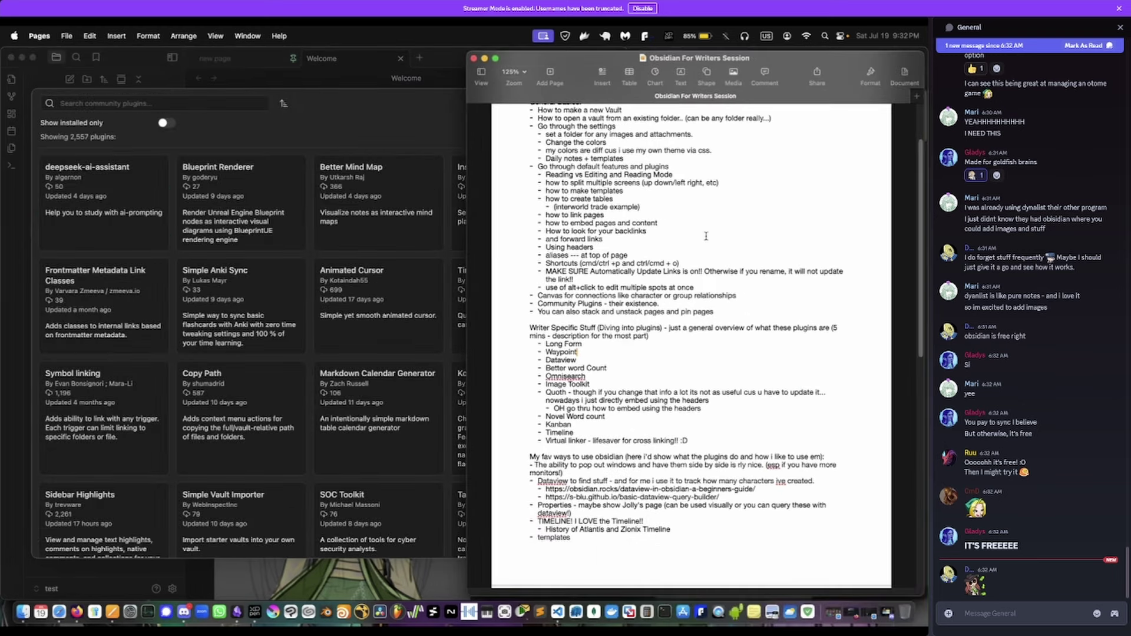
left_click(406, 118)
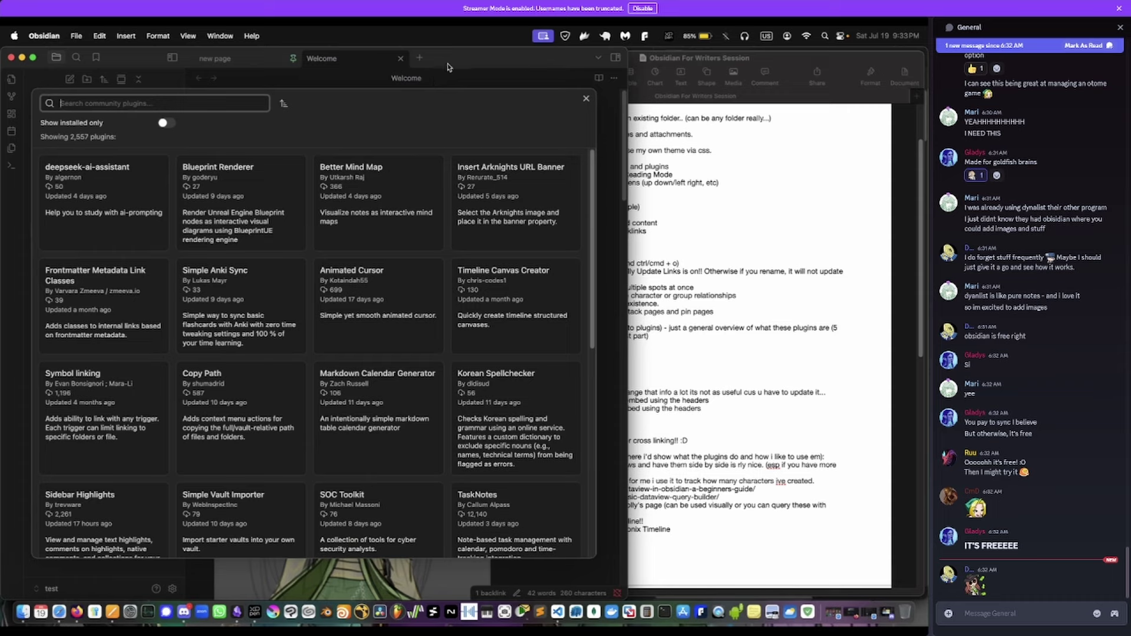
left_click_drag(447, 69, 249, 224)
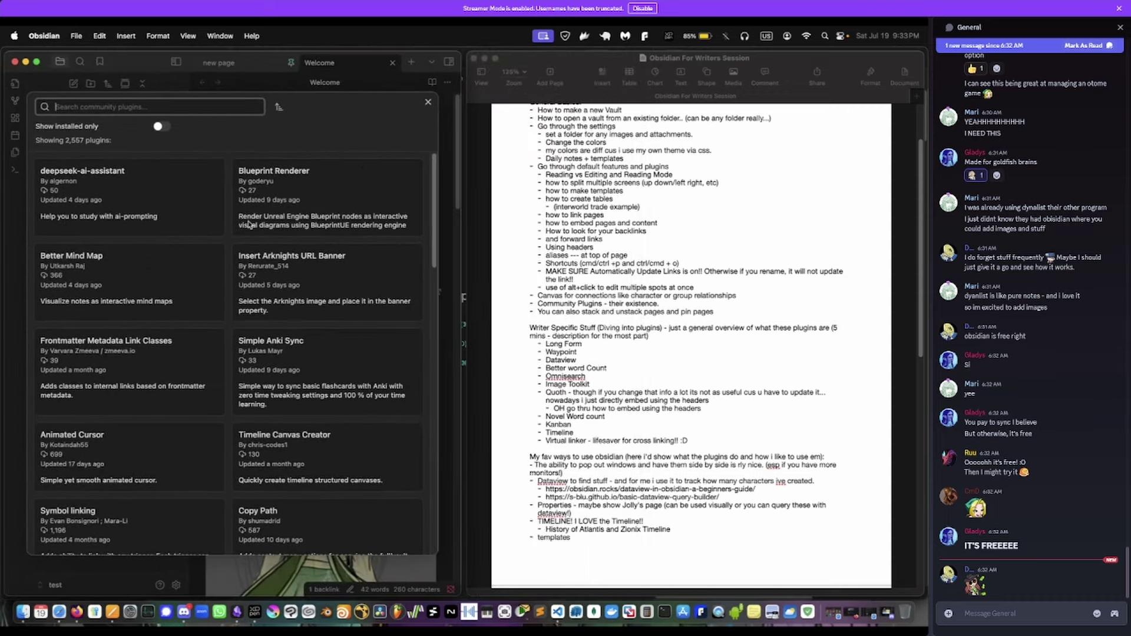
- Search the community plugins for "long form" and open the Longform plugin's page
scroll(306, 211, "down", 5)
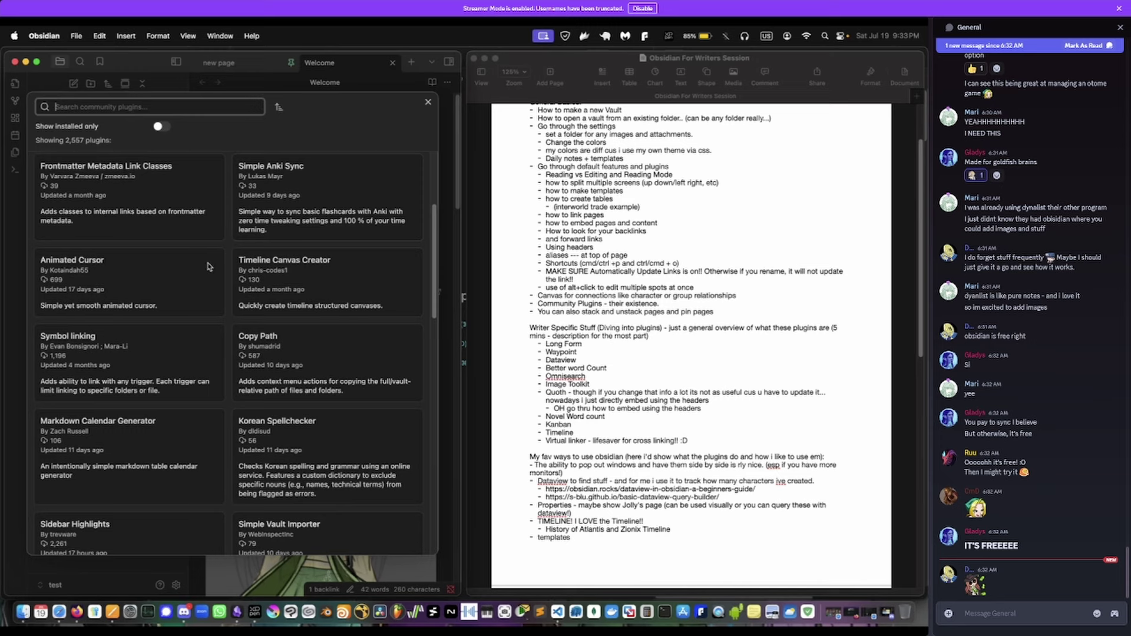
scroll(519, 333, "down", 2)
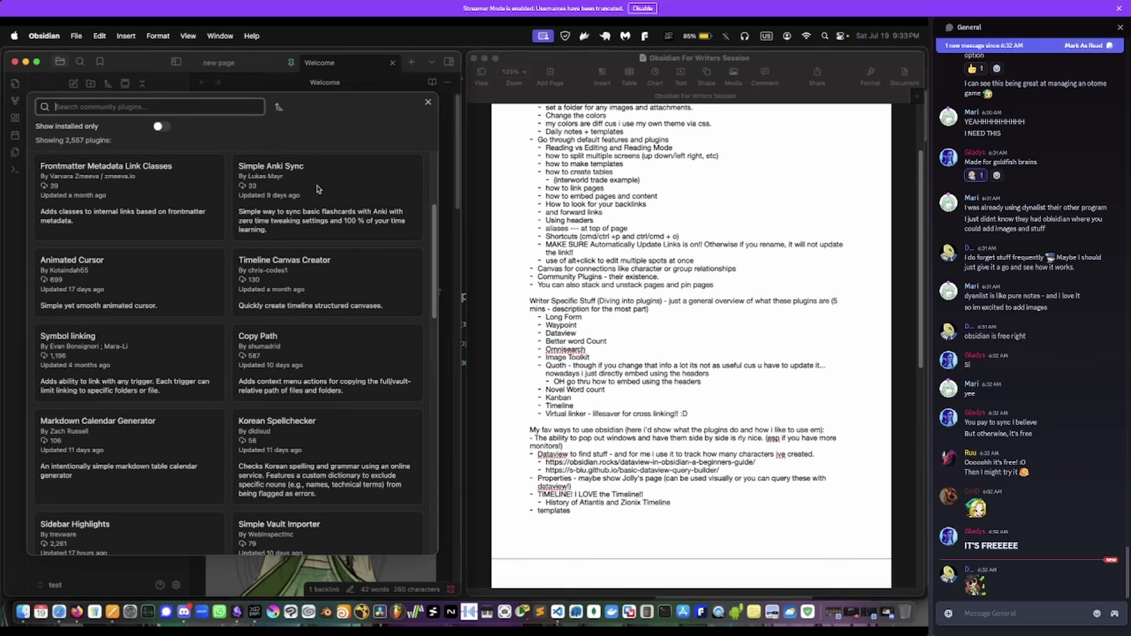
type("long")
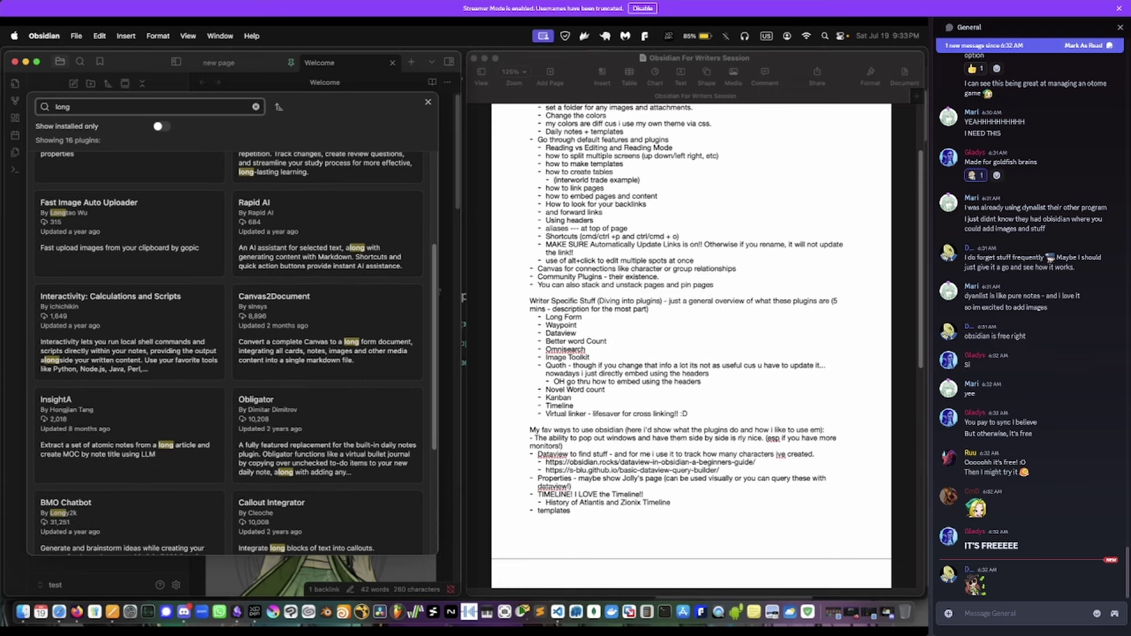
type(" form")
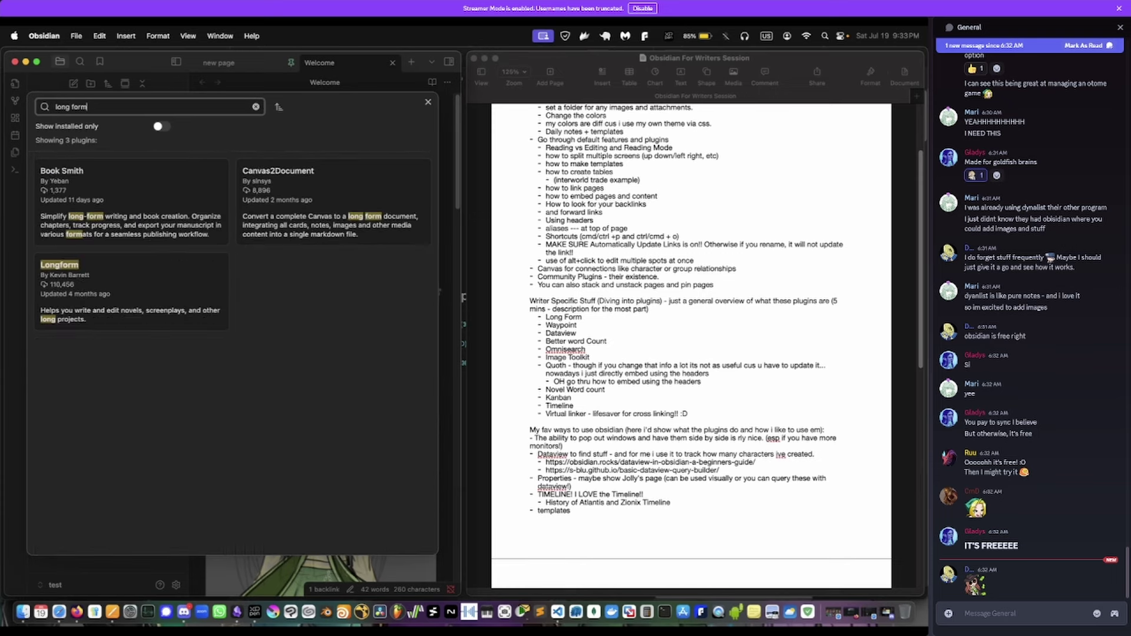
left_click(99, 285)
- Enlarge the Obsidian window and read Longform's description, covering its major features, novel and short story creation, drafts and compiling
scroll(295, 316, "down", 3)
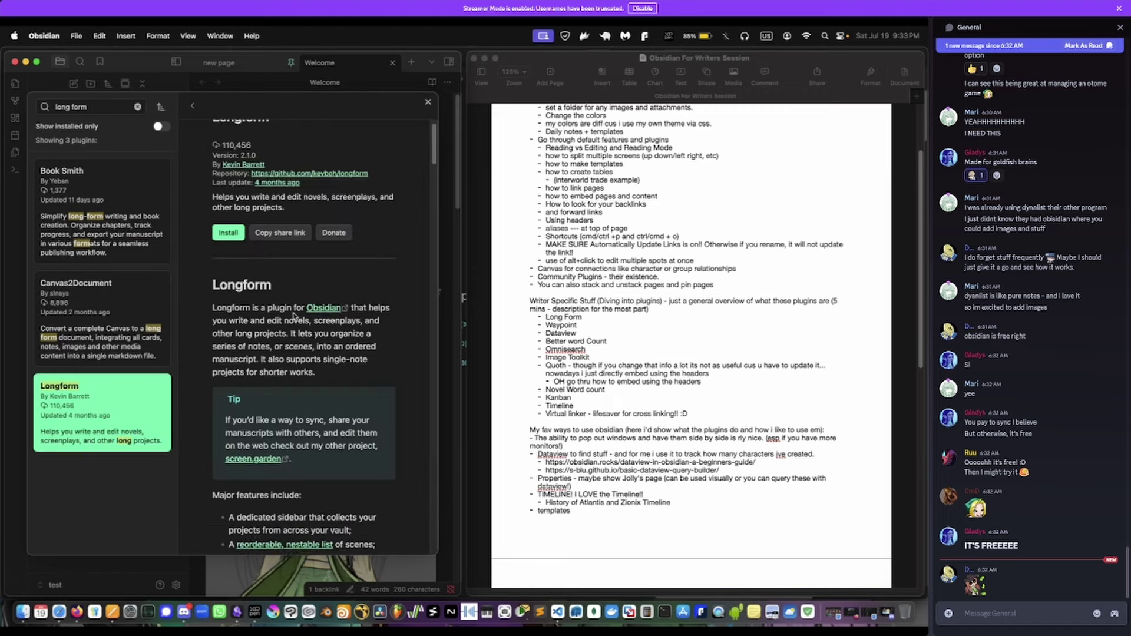
scroll(294, 317, "down", 1)
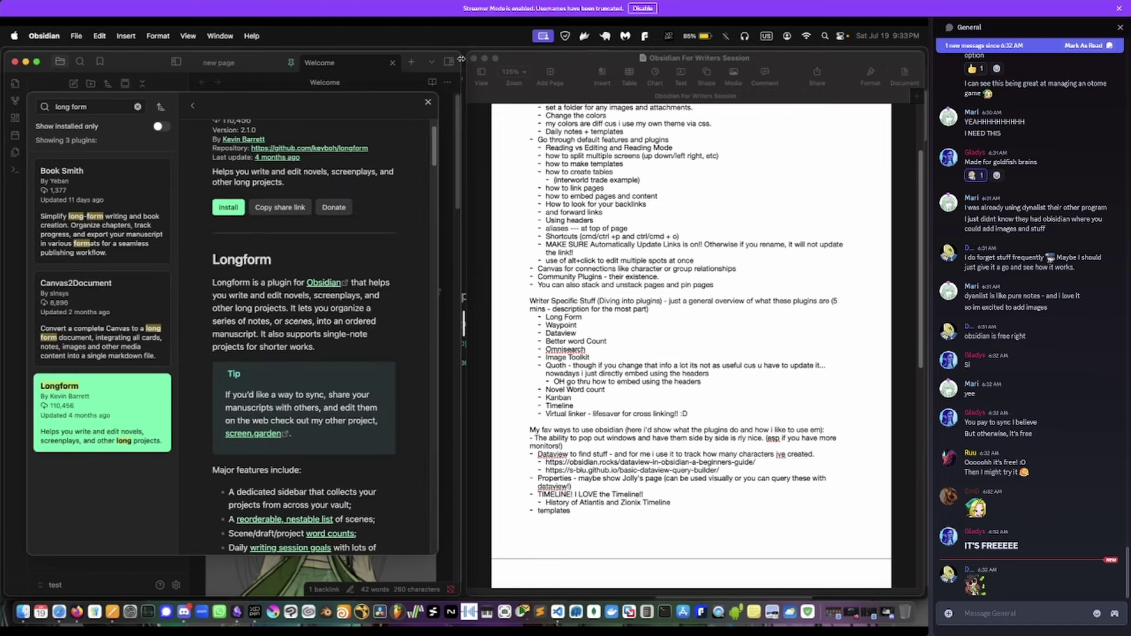
double_click(462, 59)
scroll(713, 340, "down", 3)
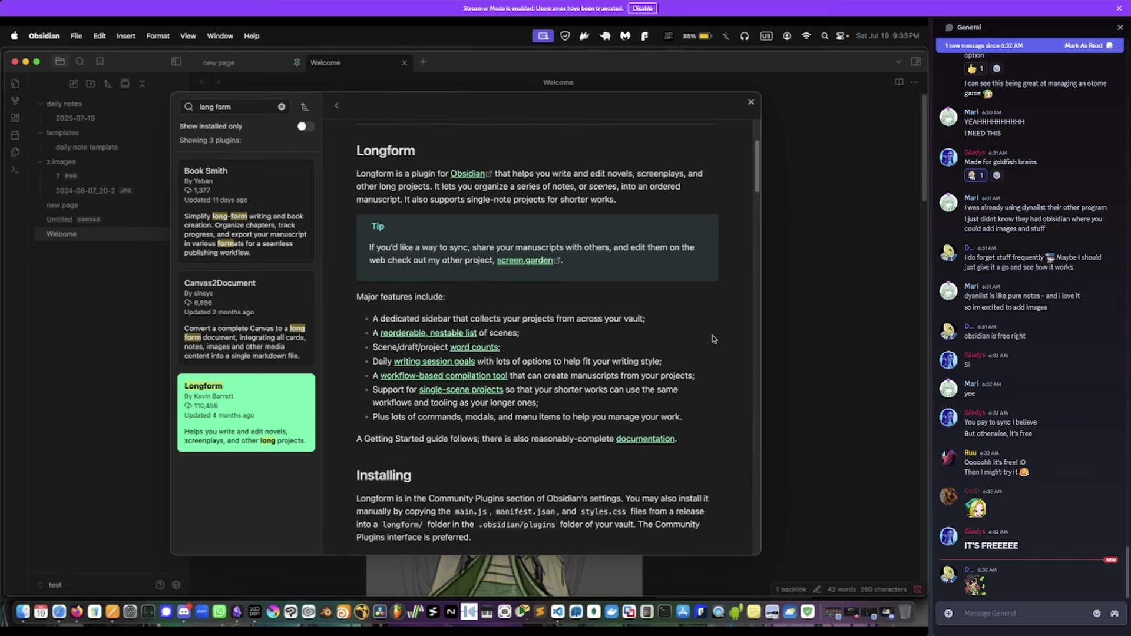
scroll(417, 352, "down", 10)
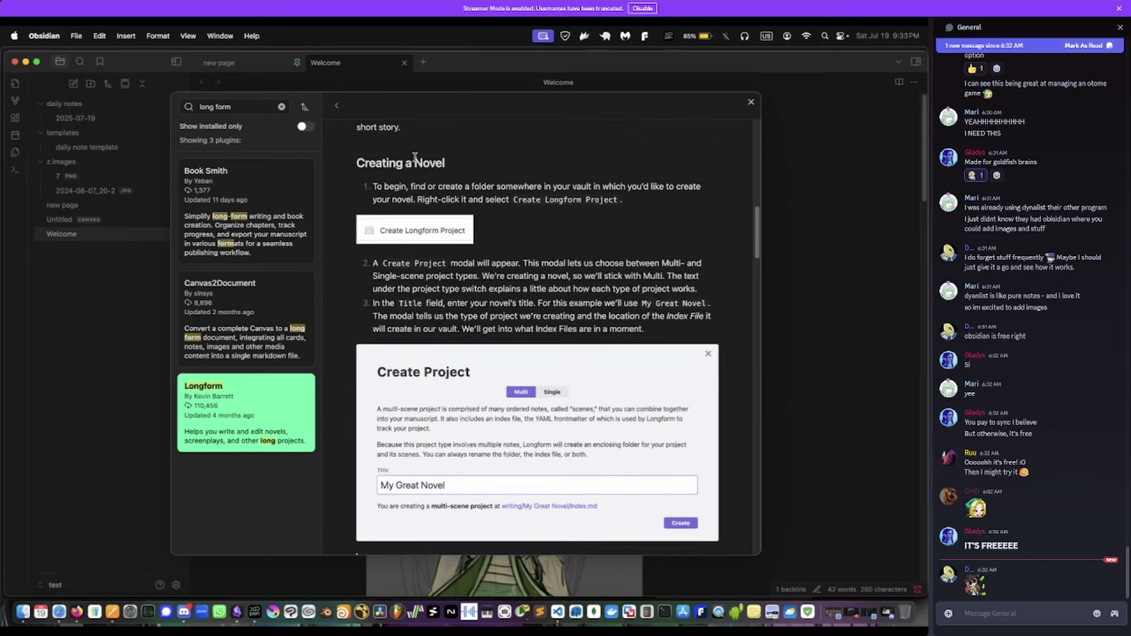
scroll(443, 230, "down", 5)
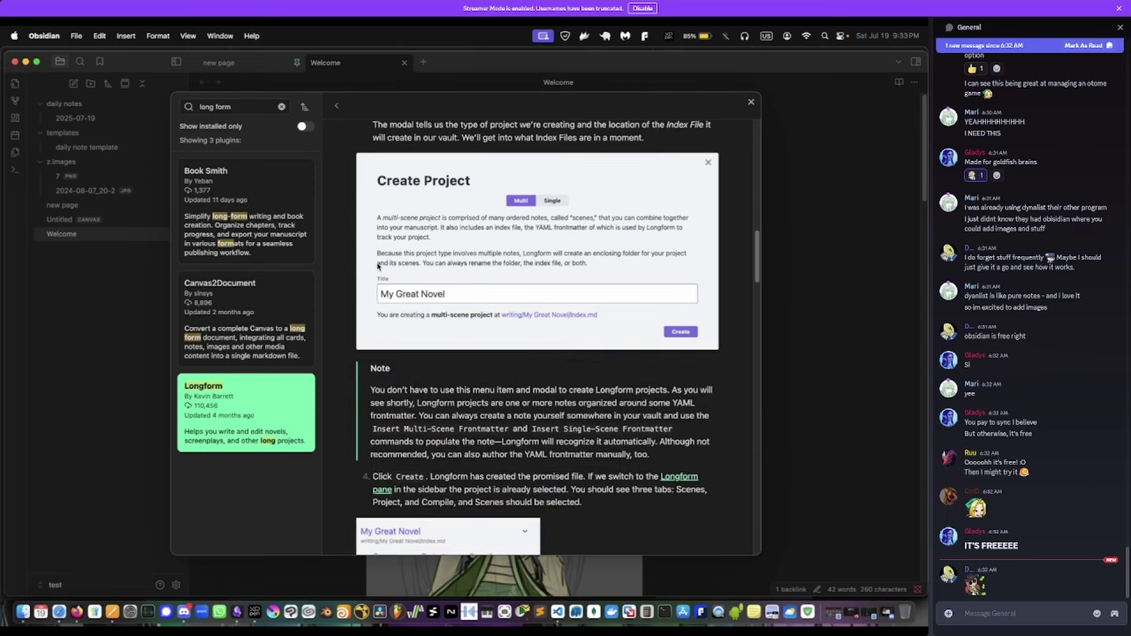
scroll(378, 266, "down", 6)
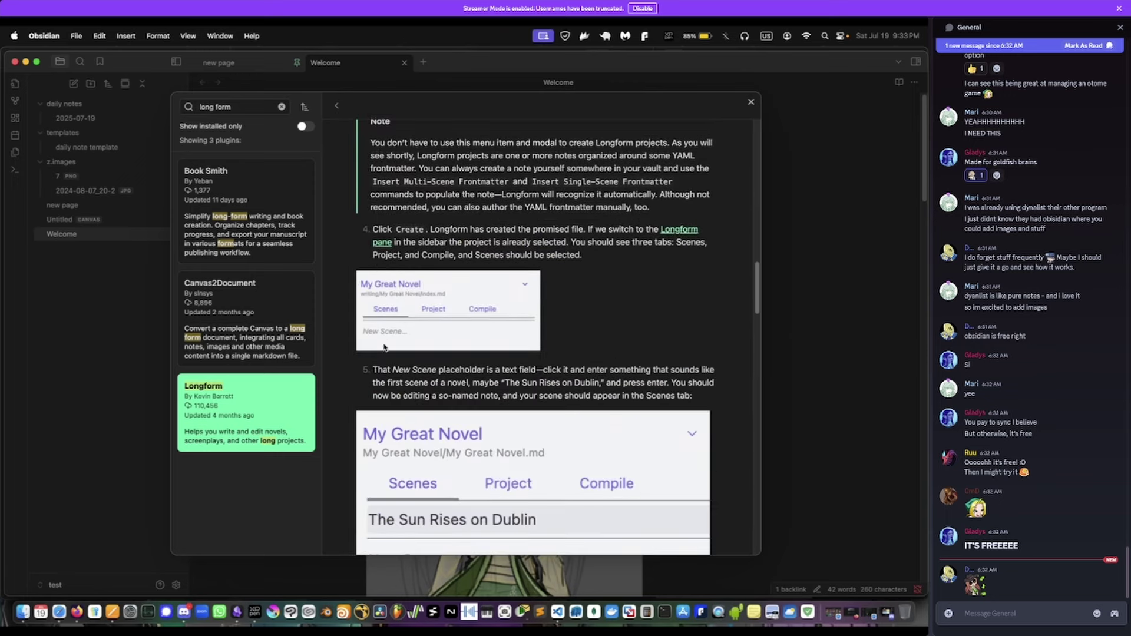
scroll(423, 344, "down", 7)
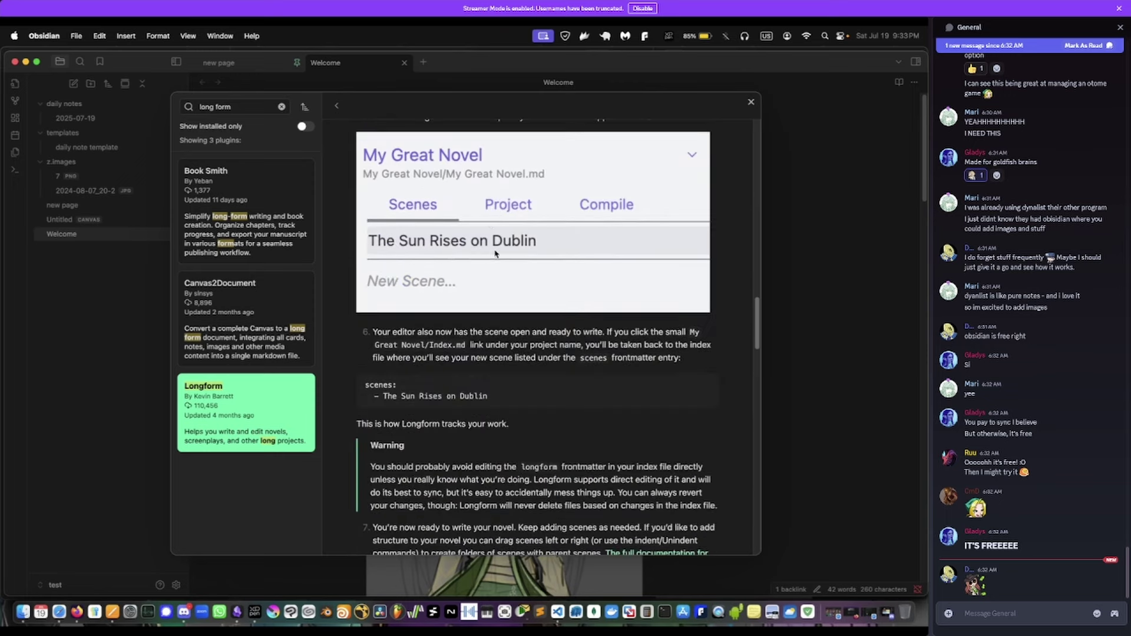
scroll(492, 248, "down", 13)
scroll(471, 337, "down", 2)
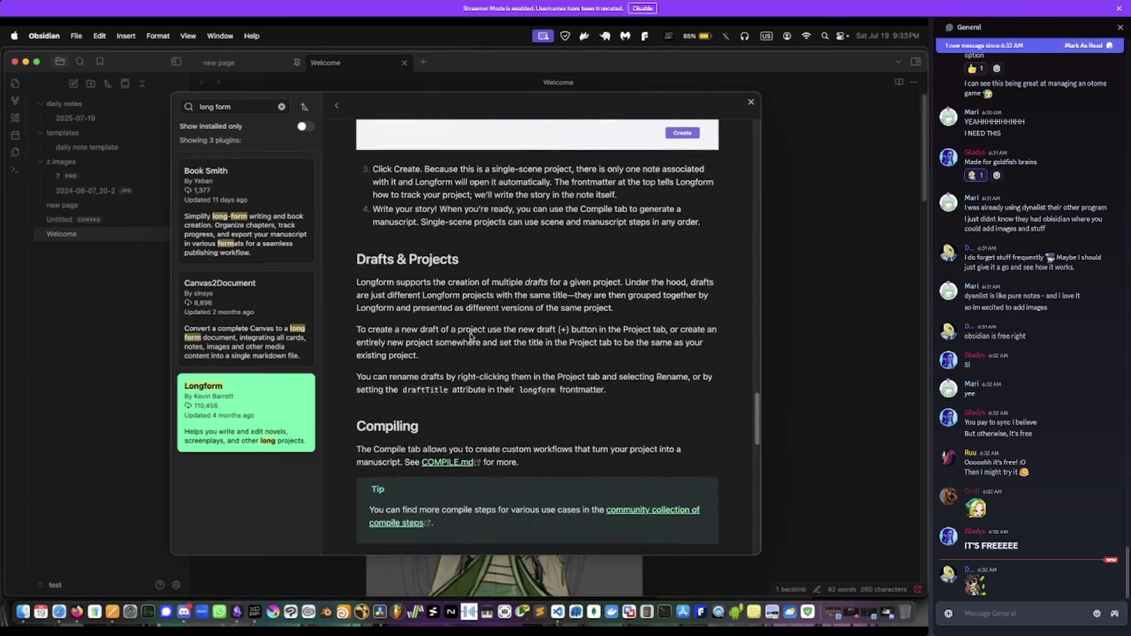
scroll(471, 337, "up", 8)
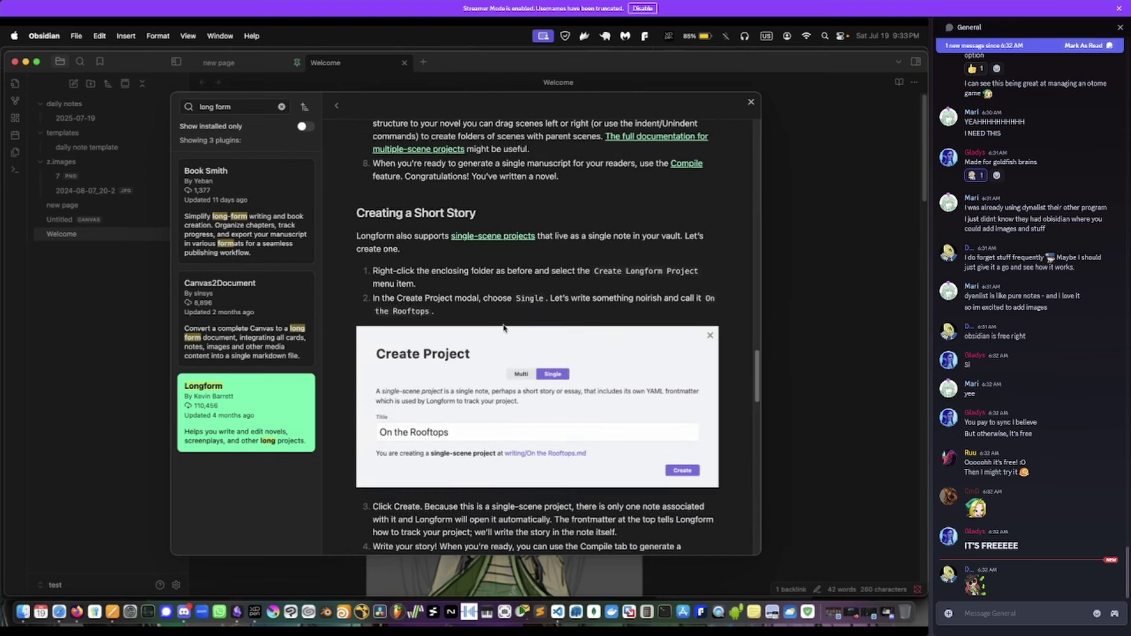
scroll(504, 329, "down", 8)
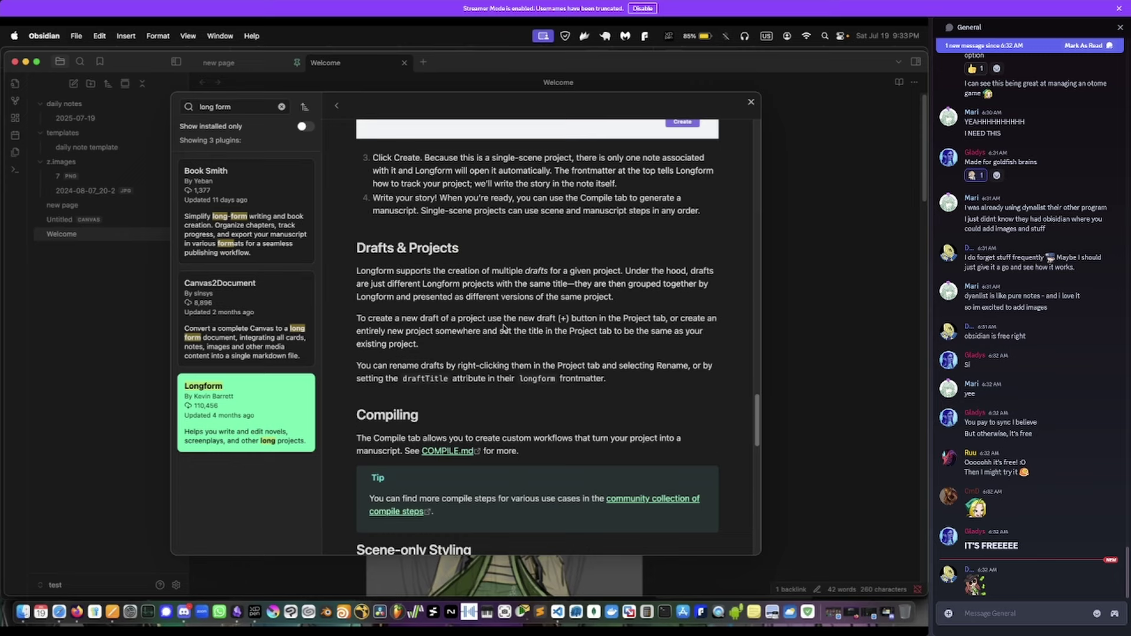
- Read the rest of Longform's plugin description, covering compiling, scene-only styling and troubleshooting, and return to the novel scene instructions
scroll(503, 328, "down", 5)
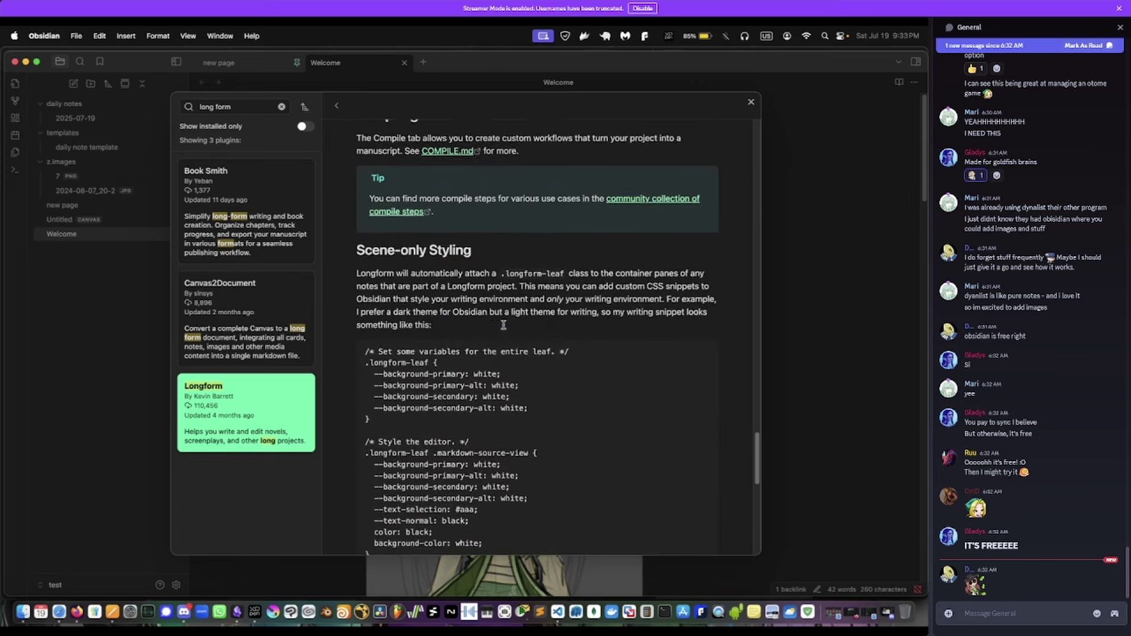
scroll(503, 328, "down", 8)
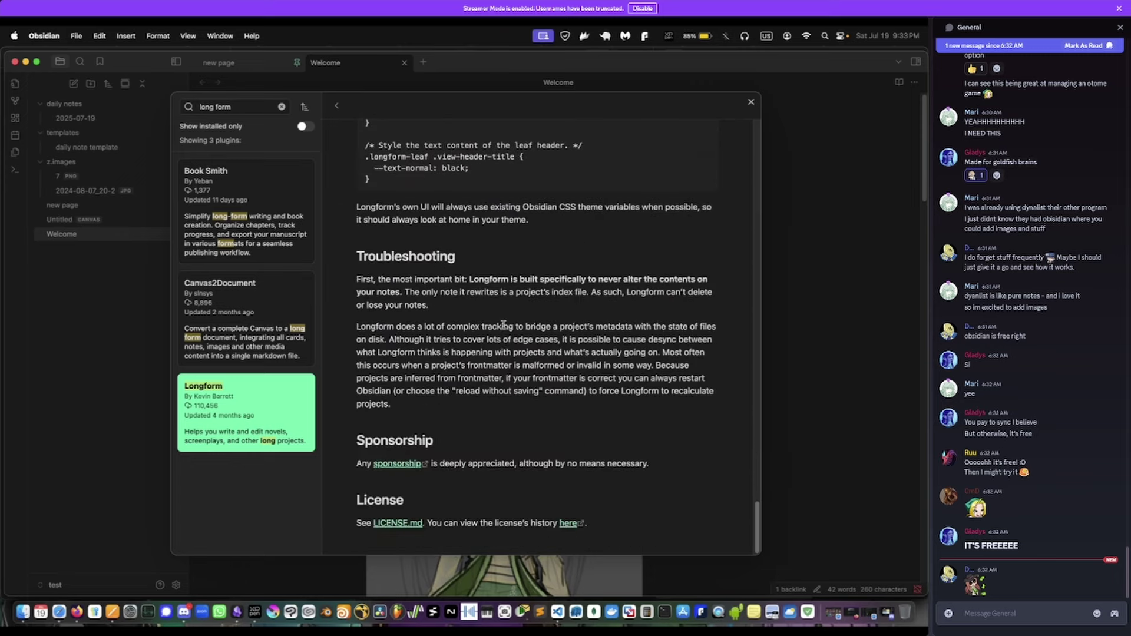
scroll(578, 237, "up", 15)
scroll(578, 237, "up", 5)
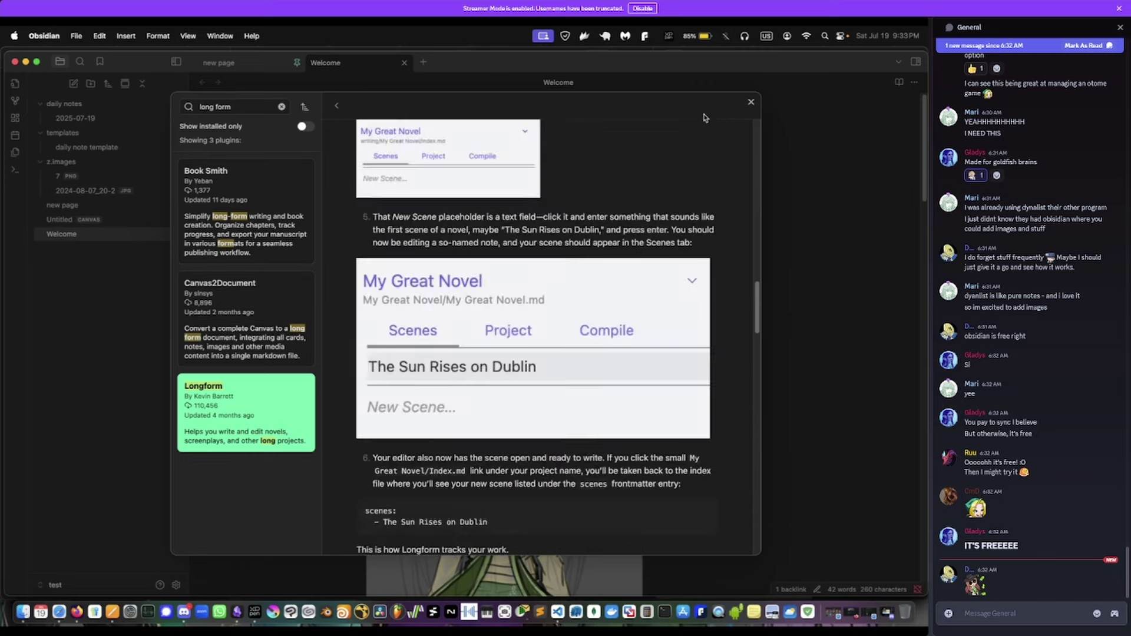
- Close the plugin directory and settings, and leave the test vault window for the H@<K Obsidian Vault
left_click(751, 102)
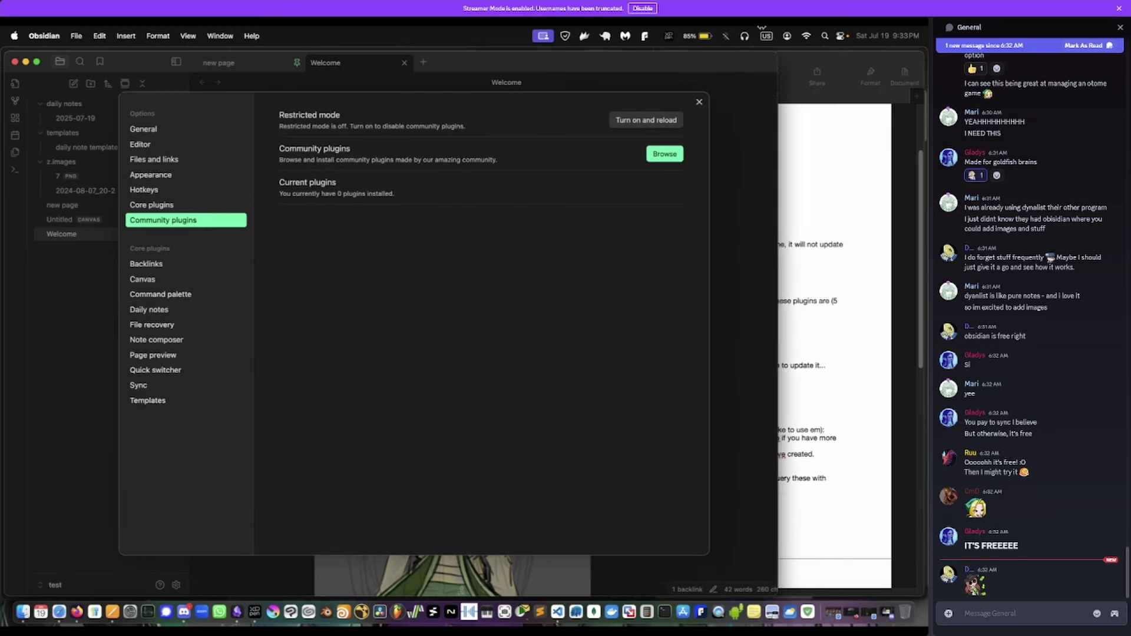
left_click(688, 211)
left_click(766, 306)
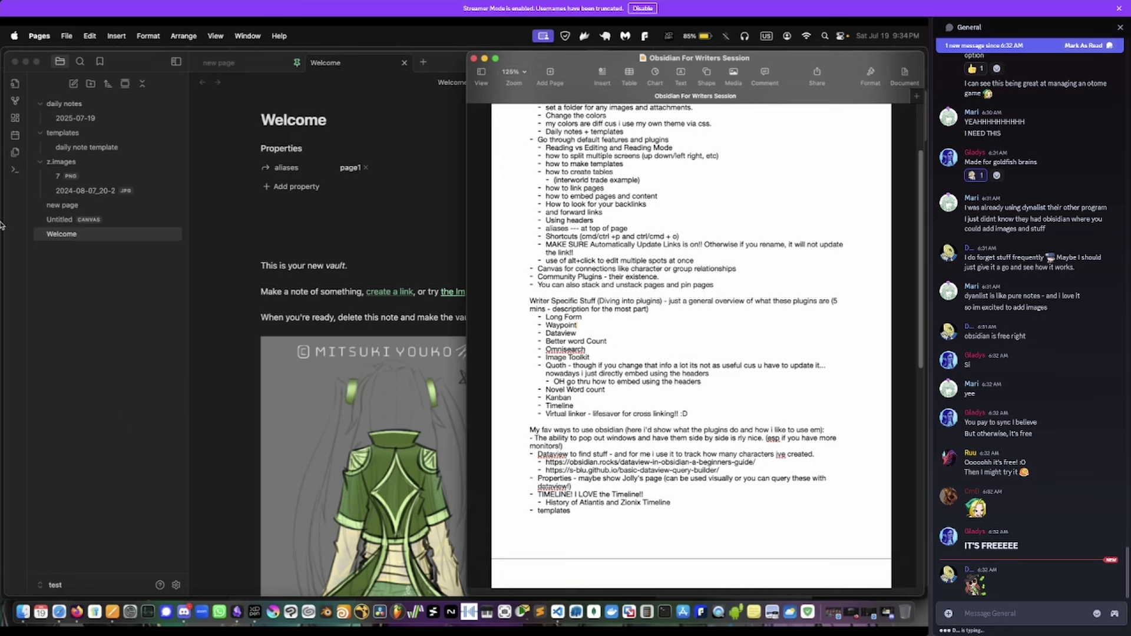
left_click(15, 61)
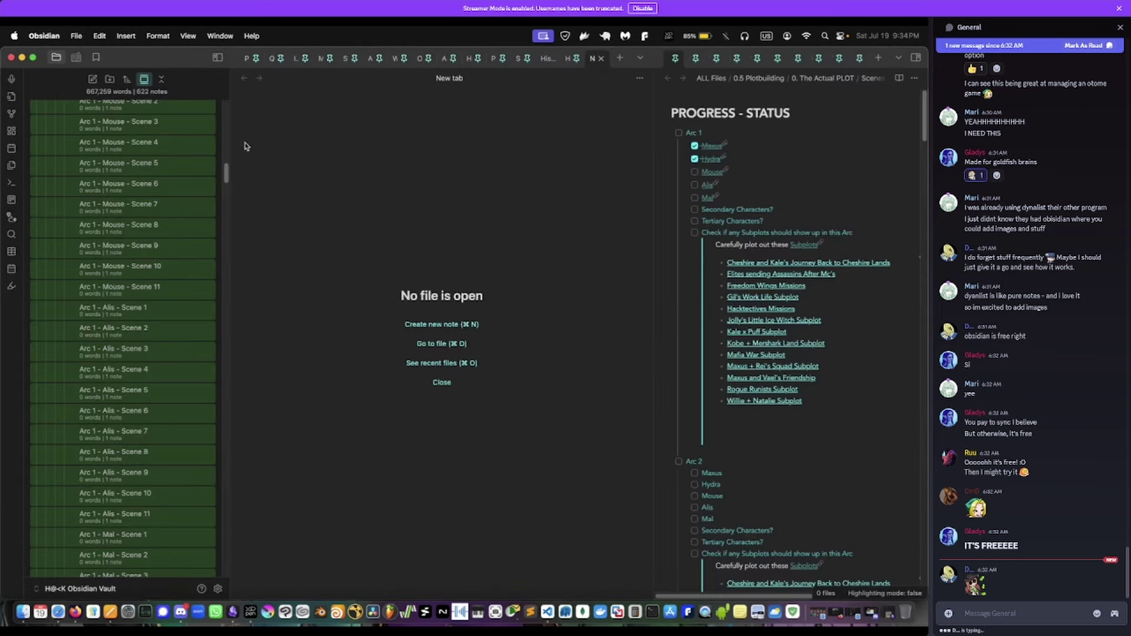
- Show the Longform scene list in a widened sidebar and look through its arcs down to the unorganized scenes
left_click(82, 61)
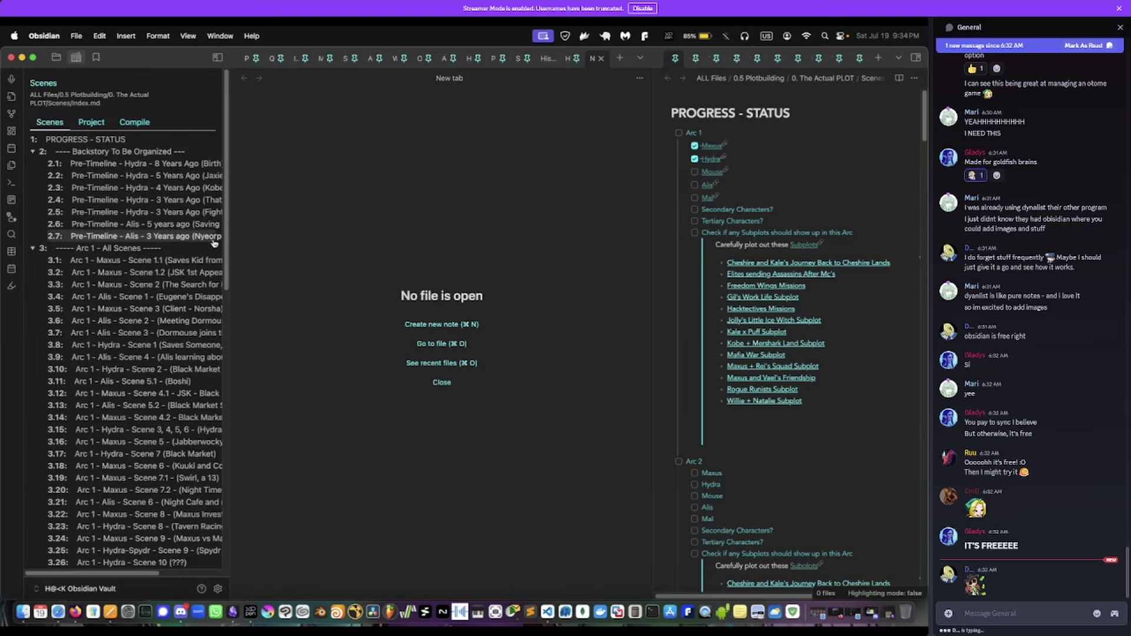
left_click_drag(232, 250, 469, 262)
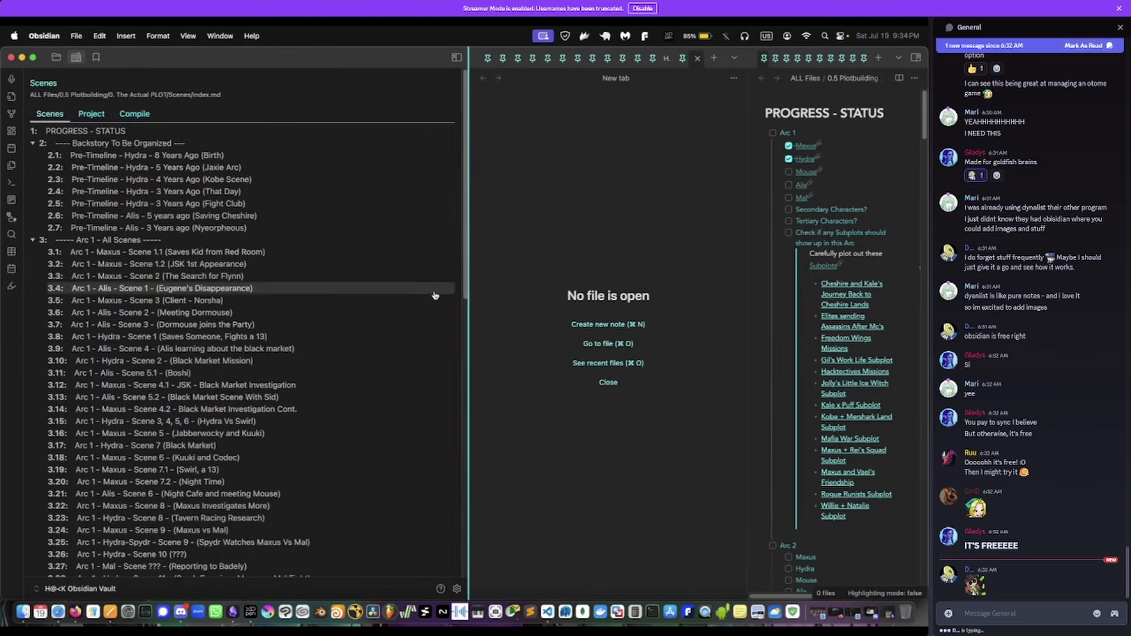
scroll(399, 332, "down", 2)
scroll(399, 332, "down", 10)
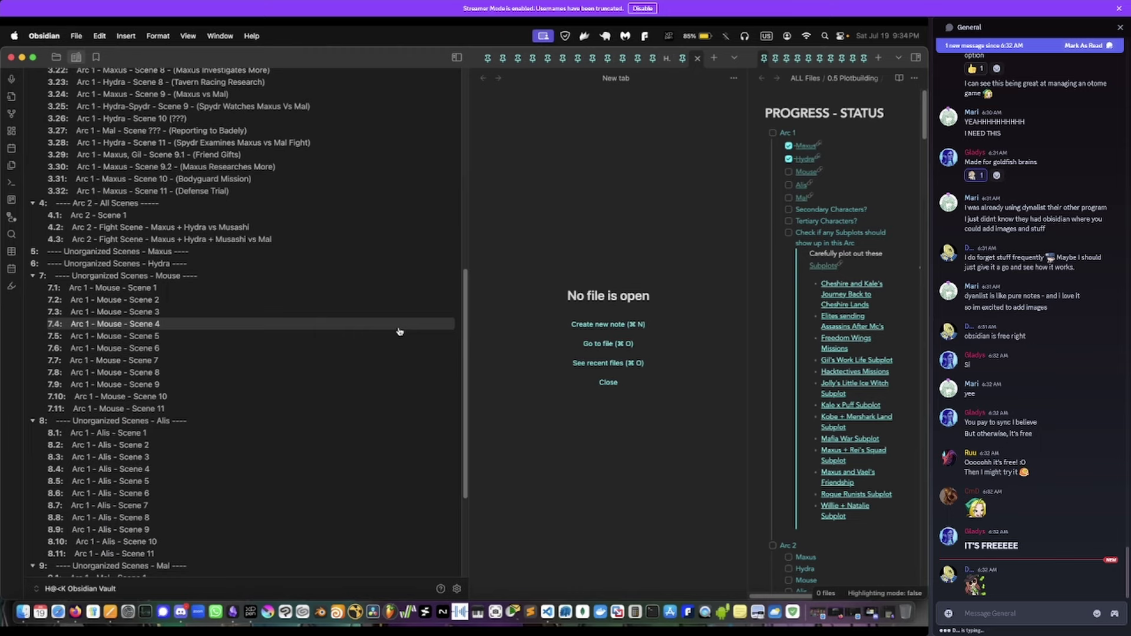
- Look through the project's scene list and open the scenes Maxus Scene 1.1 and Pre-Timeline - Hydra - 8 Years Ago (Birth)
scroll(399, 330, "up", 12)
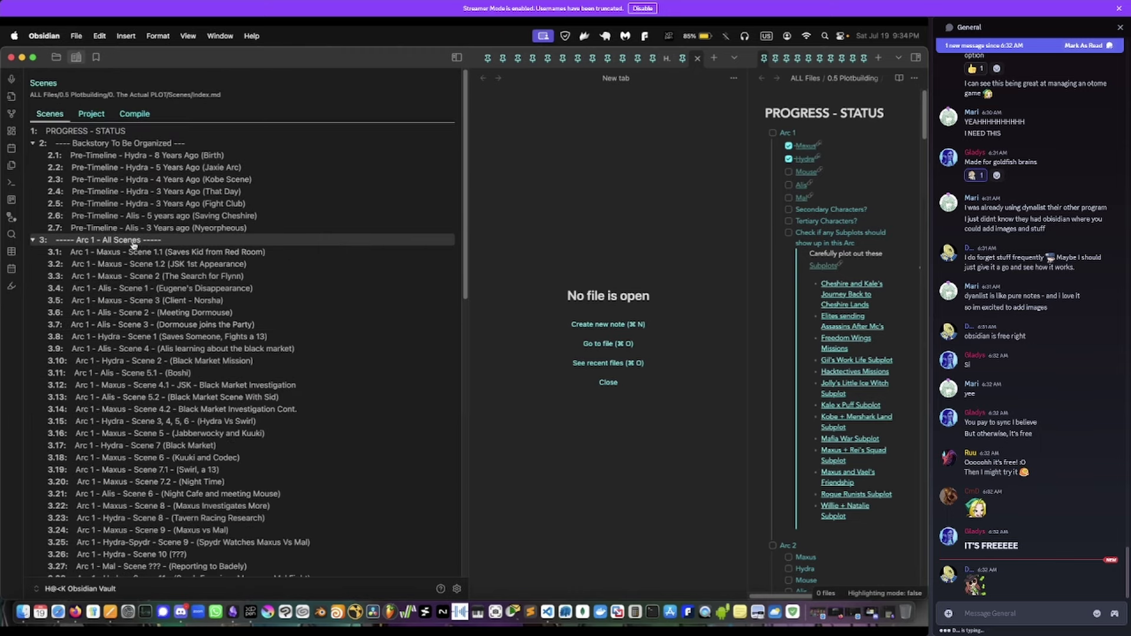
scroll(133, 260, "down", 5)
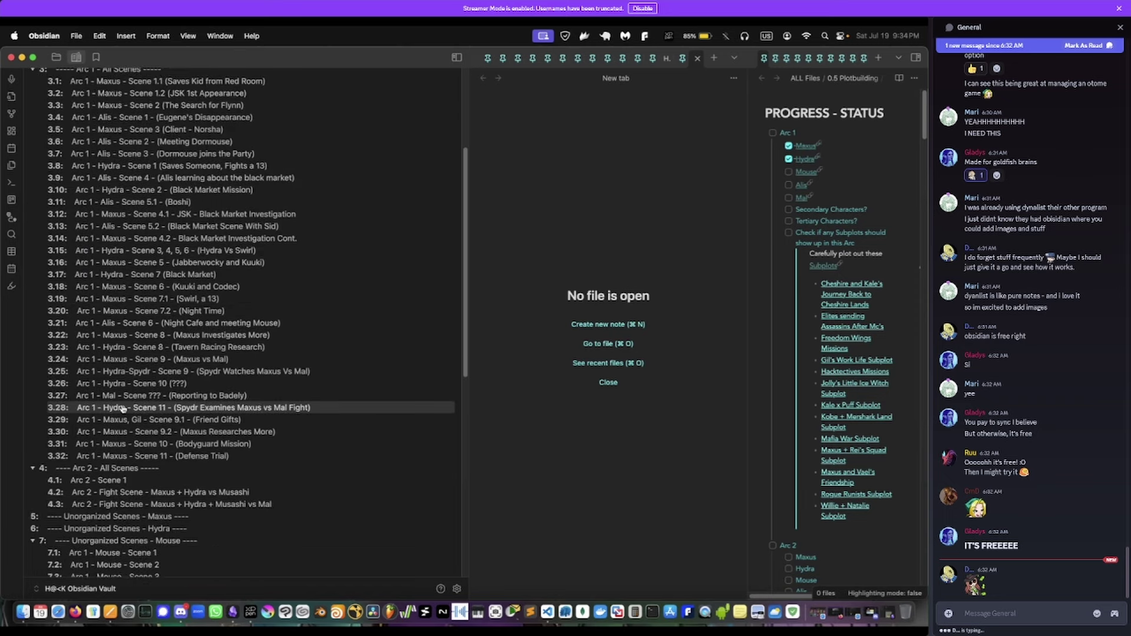
scroll(177, 371, "up", 4)
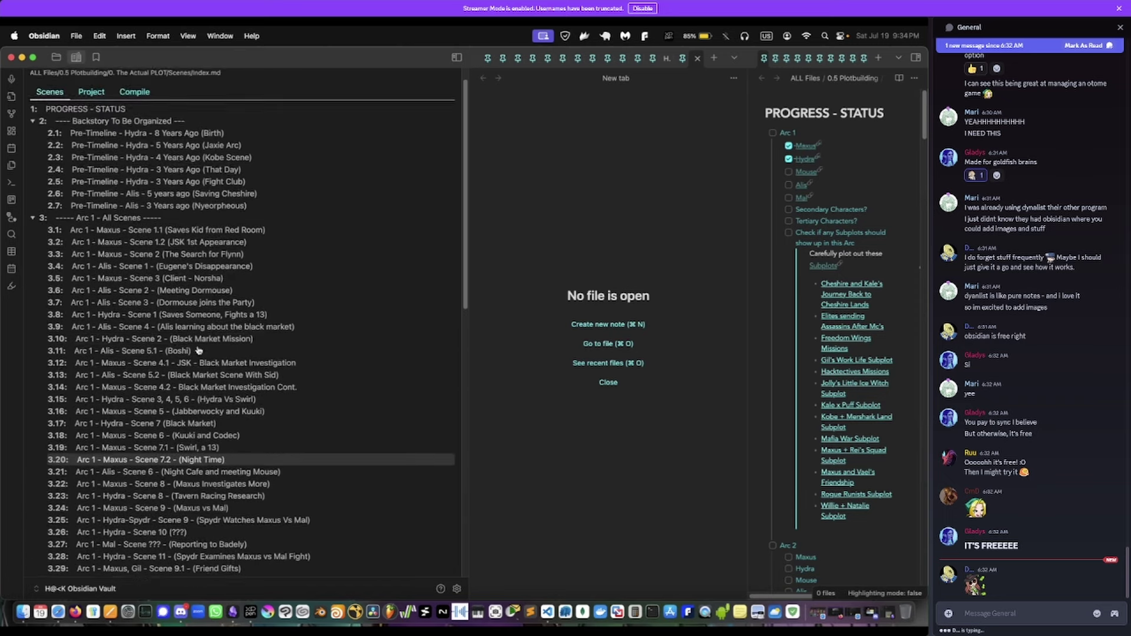
scroll(198, 350, "down", 2)
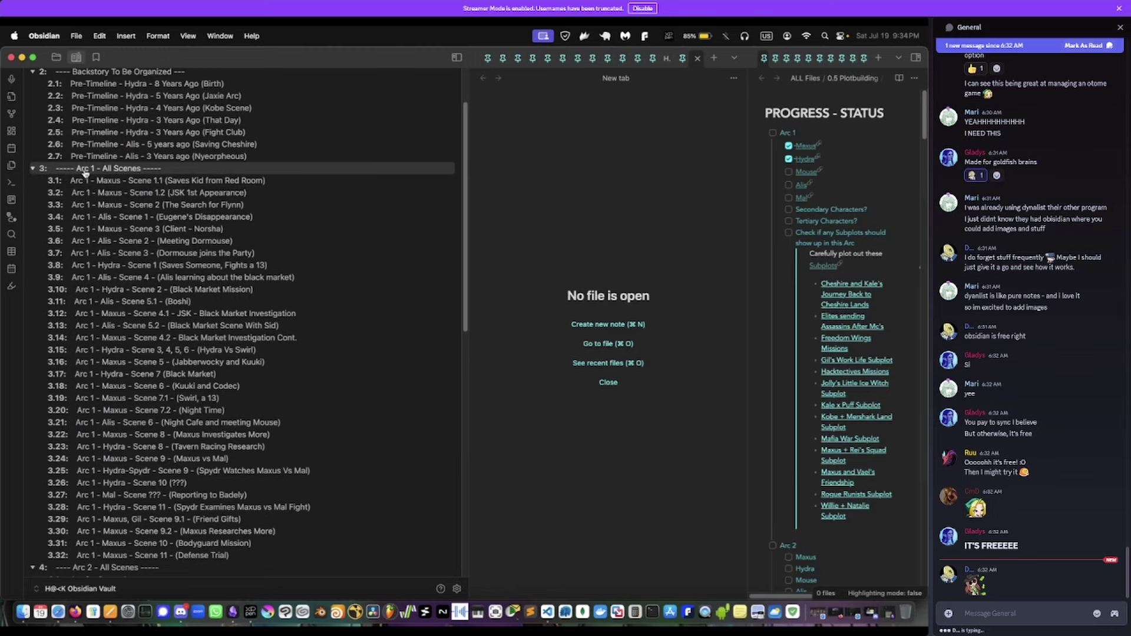
left_click(133, 182)
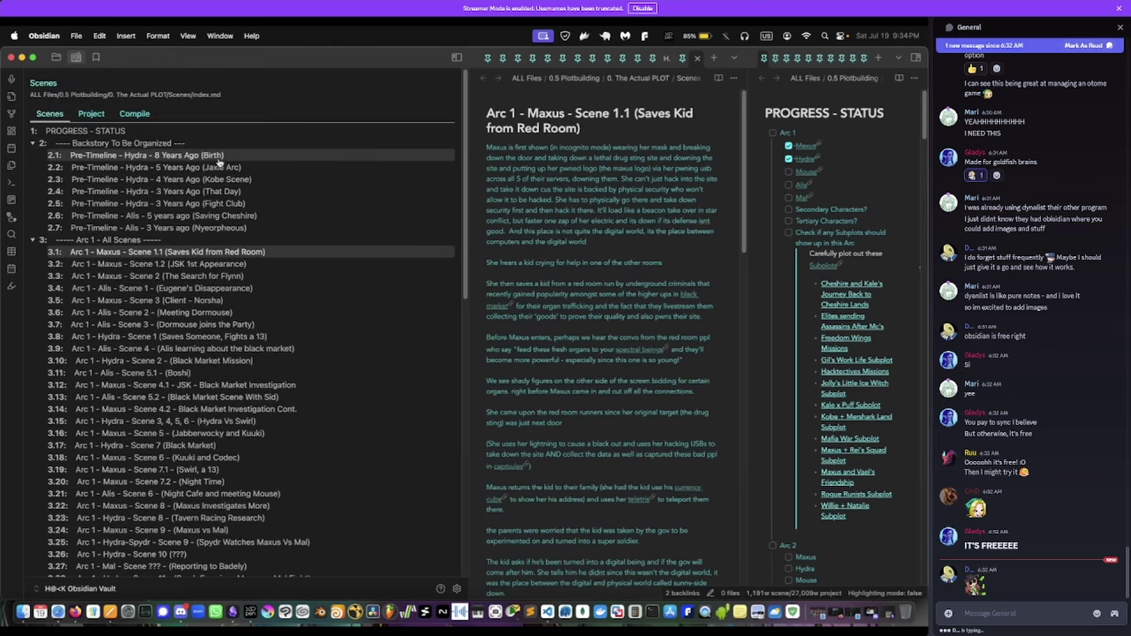
left_click(218, 158)
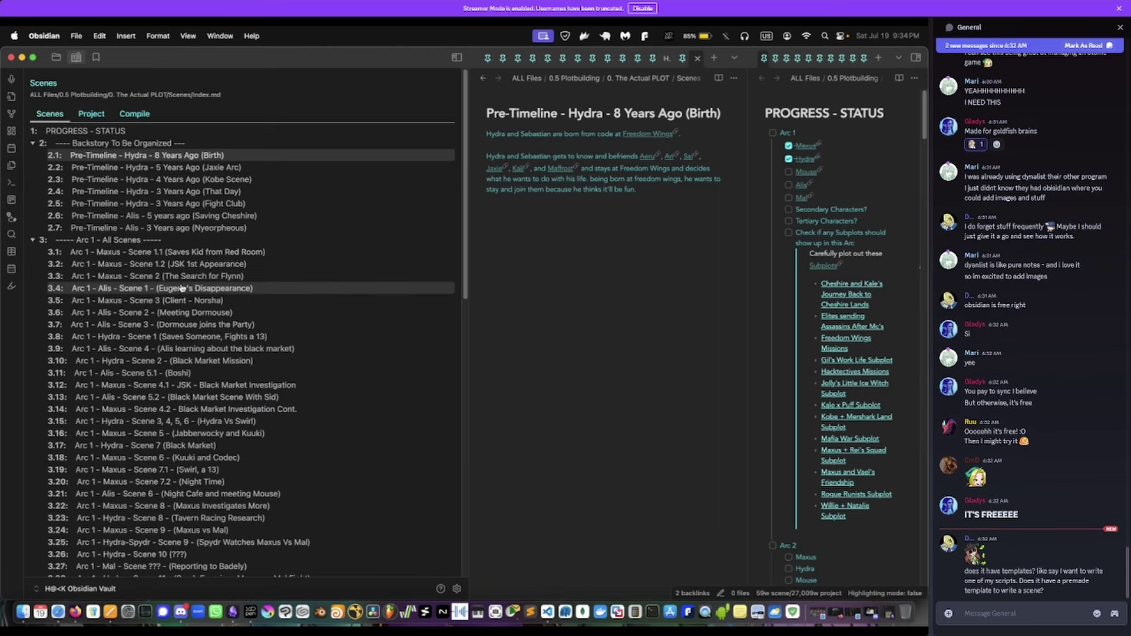
- Compare the order of the notes in the vault's Scenes folder with the numbered scene list of the Longform project
left_click(56, 57)
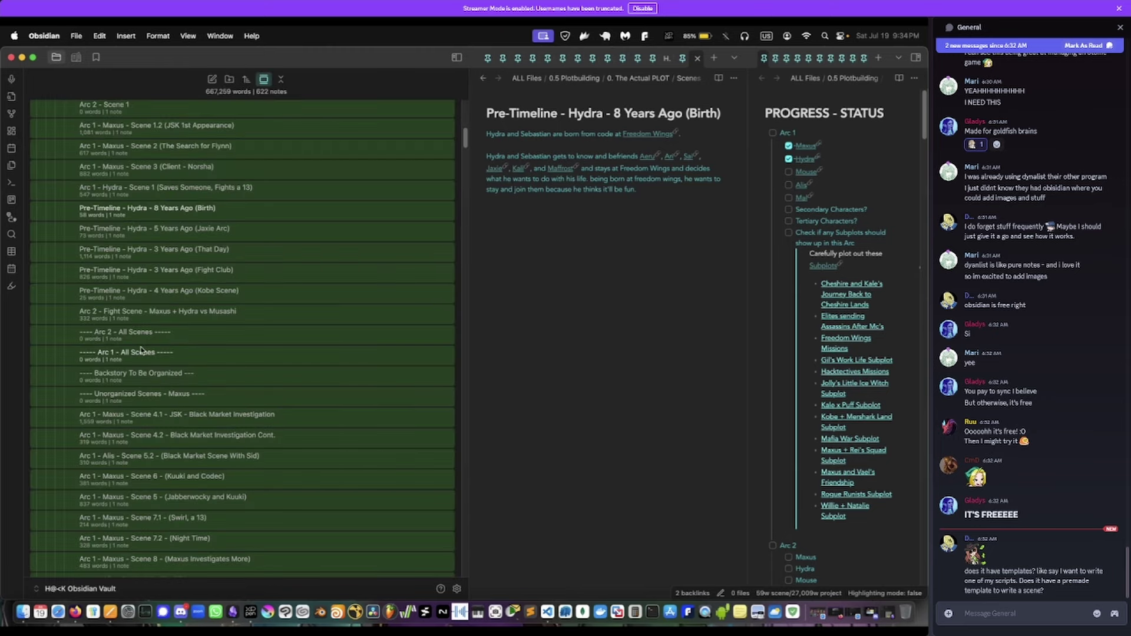
scroll(140, 351, "up", 5)
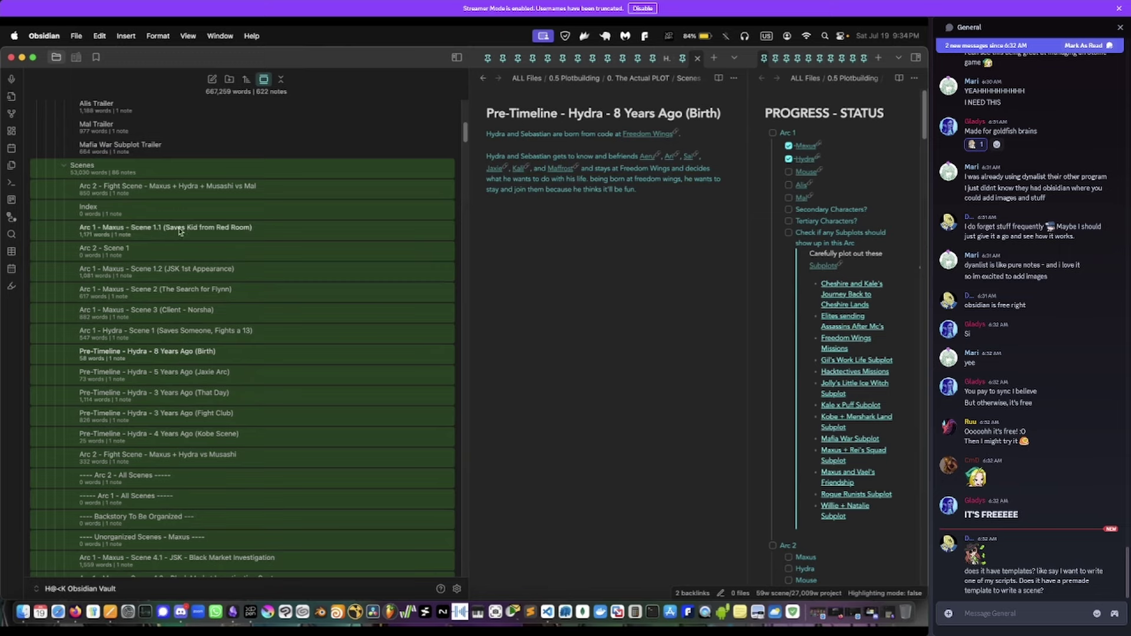
left_click(76, 57)
scroll(247, 342, "down", 20)
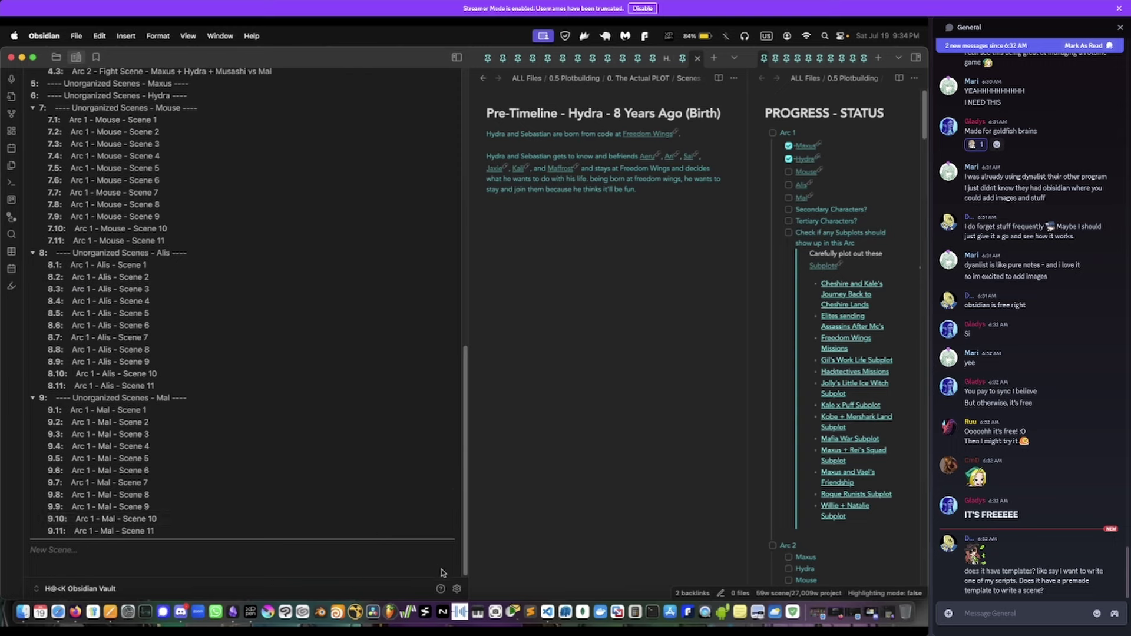
scroll(330, 495, "up", 15)
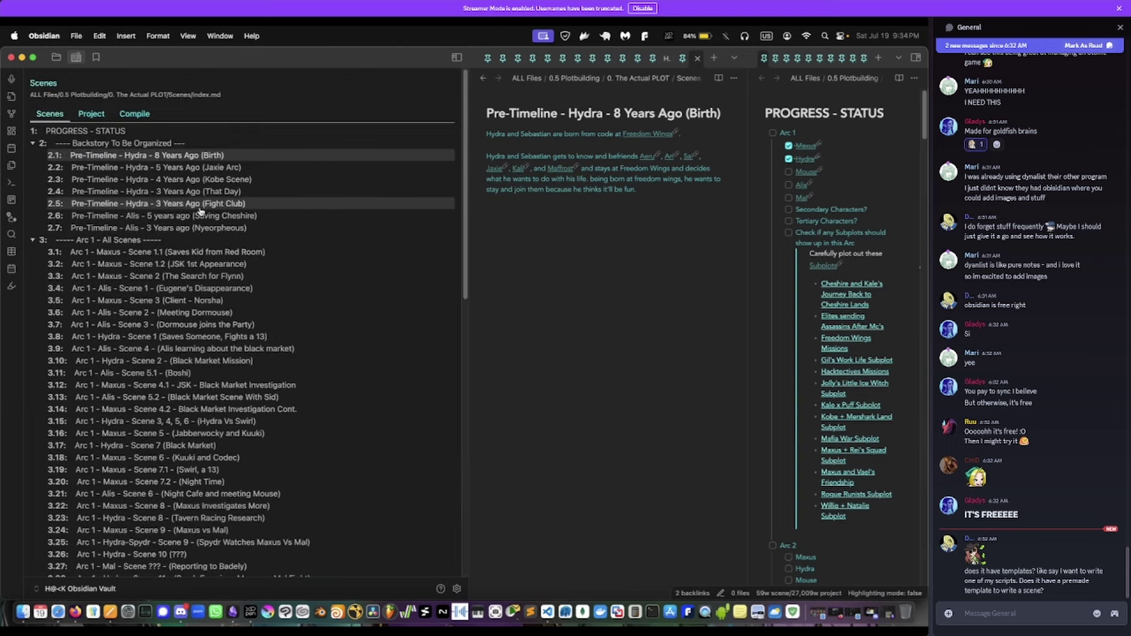
- Review the Scenes project's metadata and the steps of its default compile workflow
left_click(90, 114)
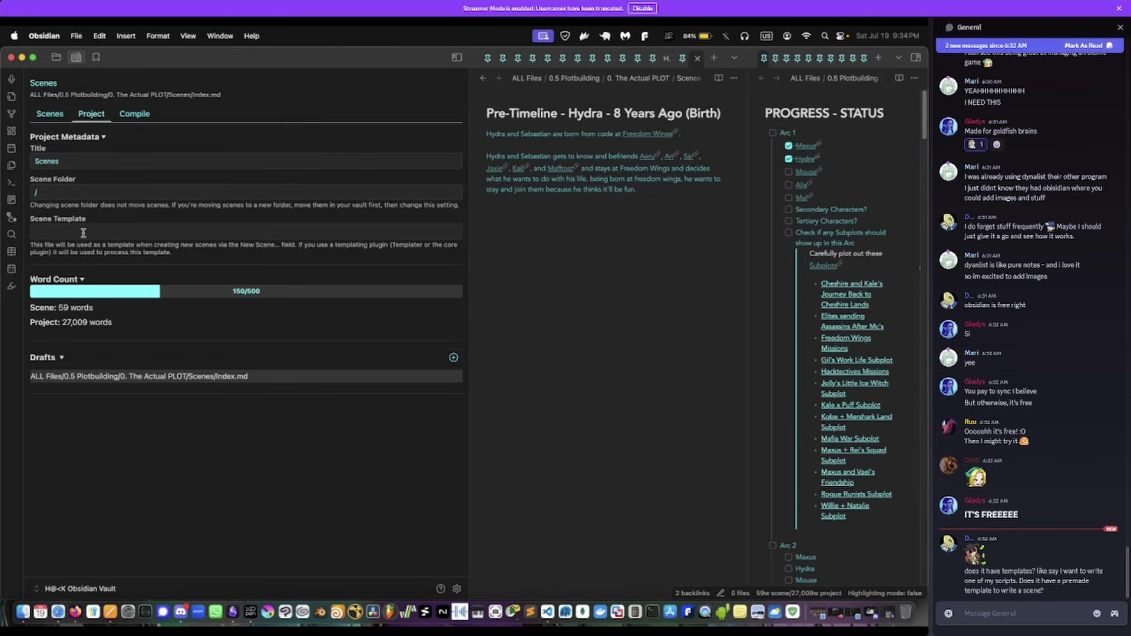
left_click(139, 121)
scroll(231, 279, "down", 4)
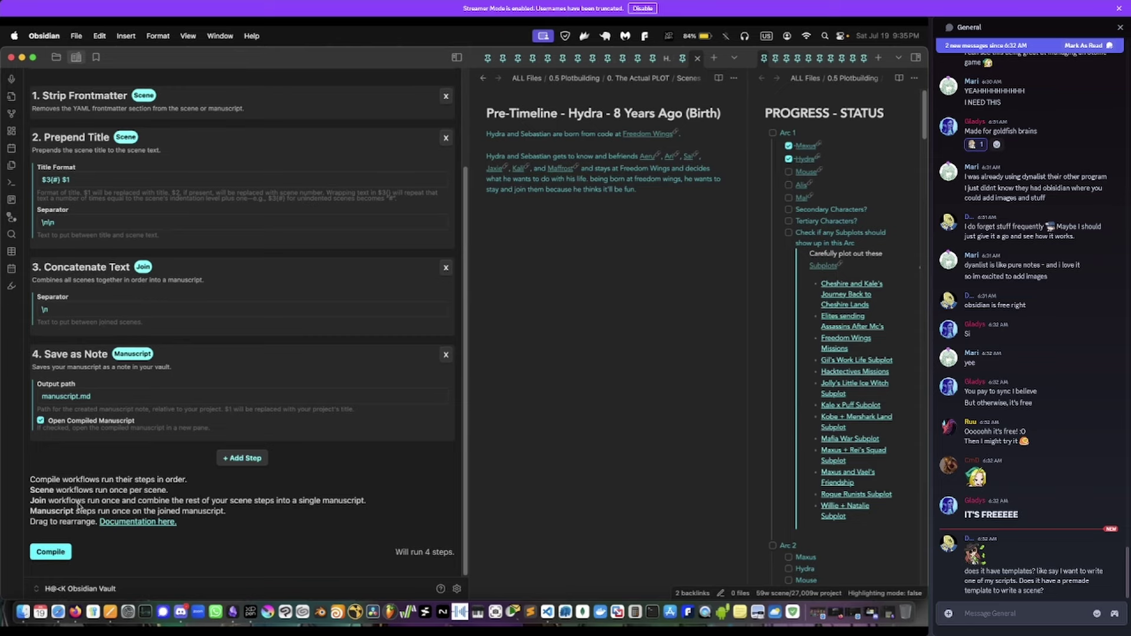
left_click(51, 553)
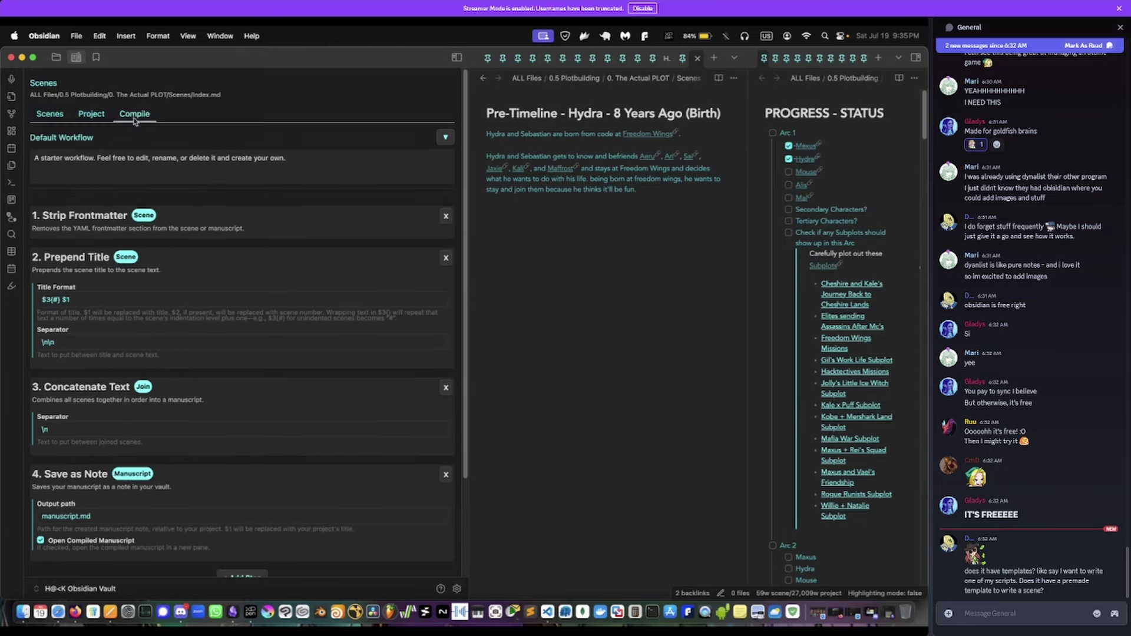
- Open the manuscript note in the Scenes folder and narrow the file sidebar to give the note more width
left_click(56, 58)
scroll(216, 354, "down", 10)
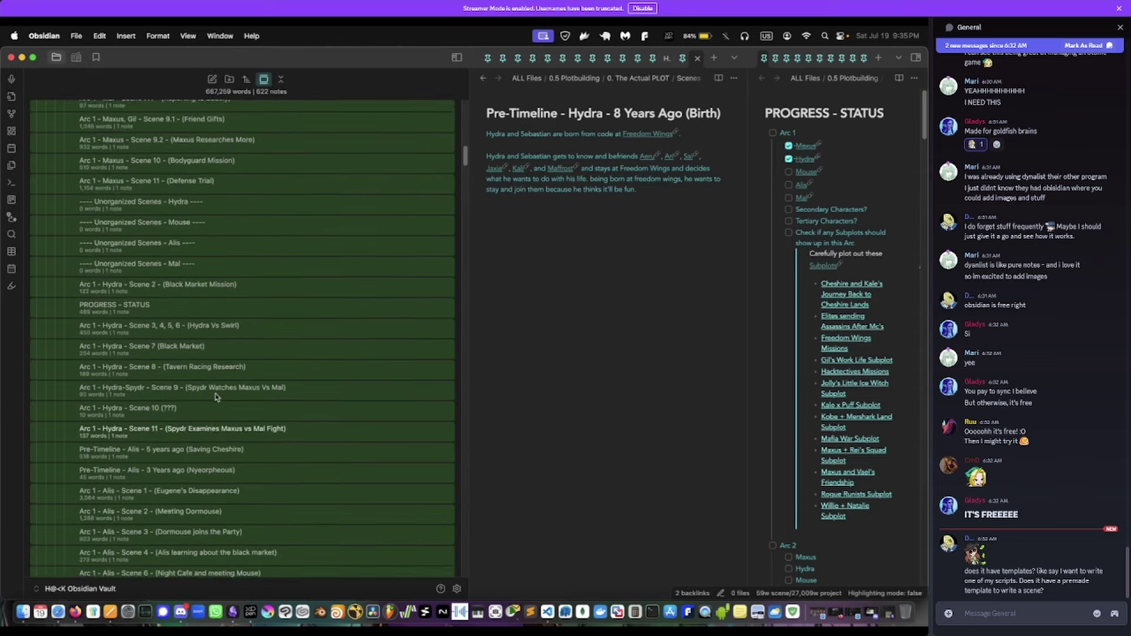
scroll(216, 397, "down", 15)
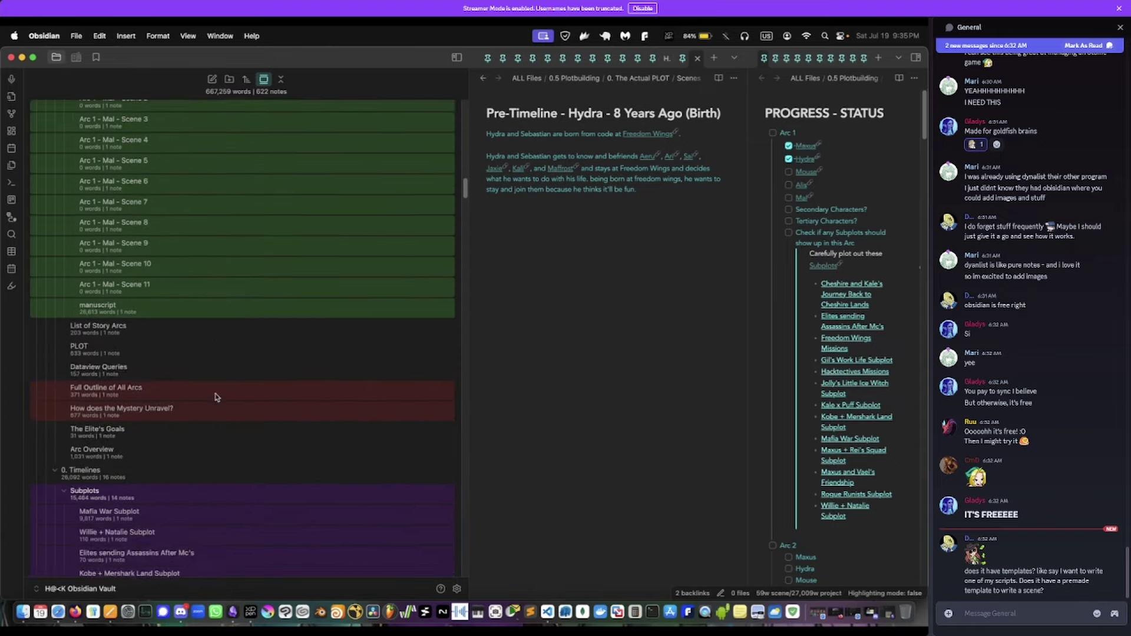
scroll(216, 396, "up", 3)
left_click(167, 360)
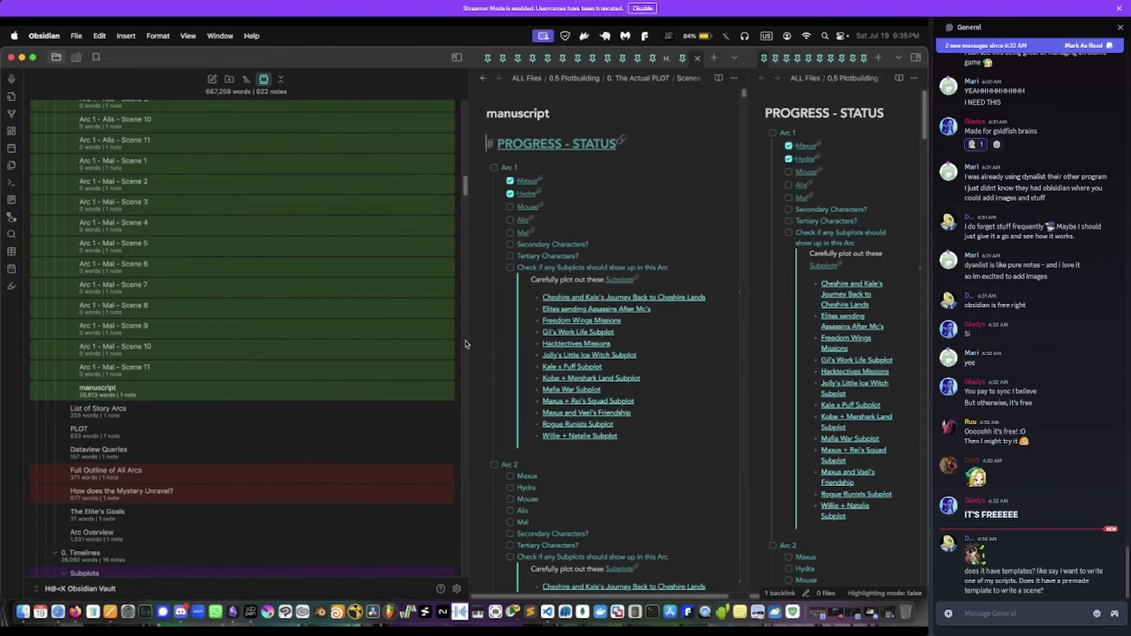
left_click_drag(466, 344, 196, 348)
- Examine the manuscript down to Backstory To Be Organized and highlight the Pre-Timeline Hydra passages from the Birth scene to the Kobe Scene heading
scroll(421, 440, "down", 20)
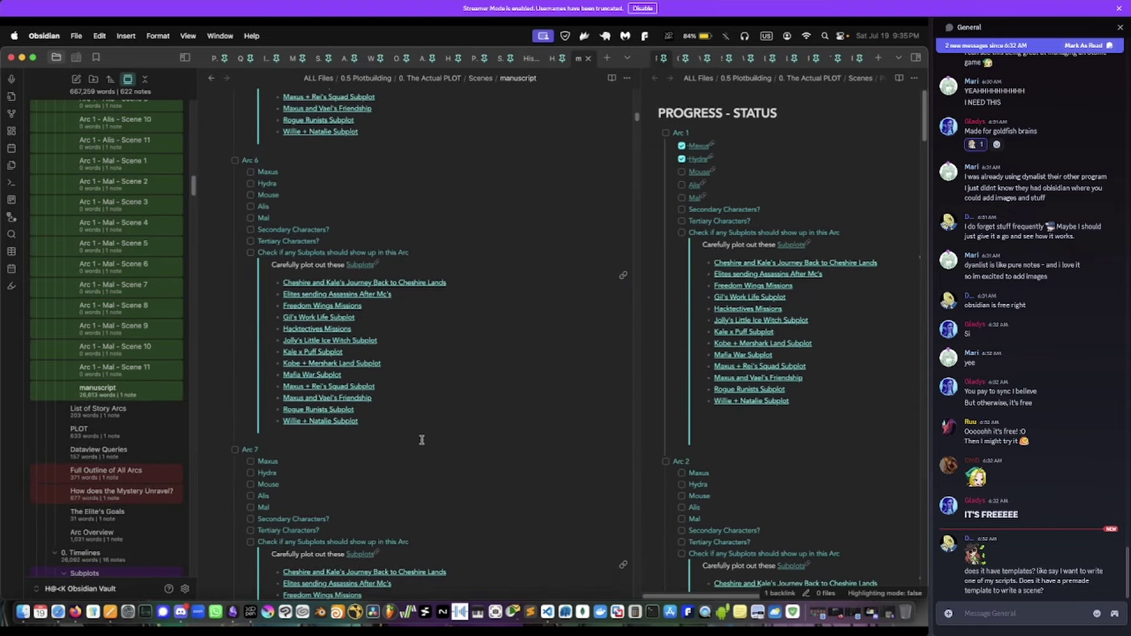
scroll(422, 441, "down", 20)
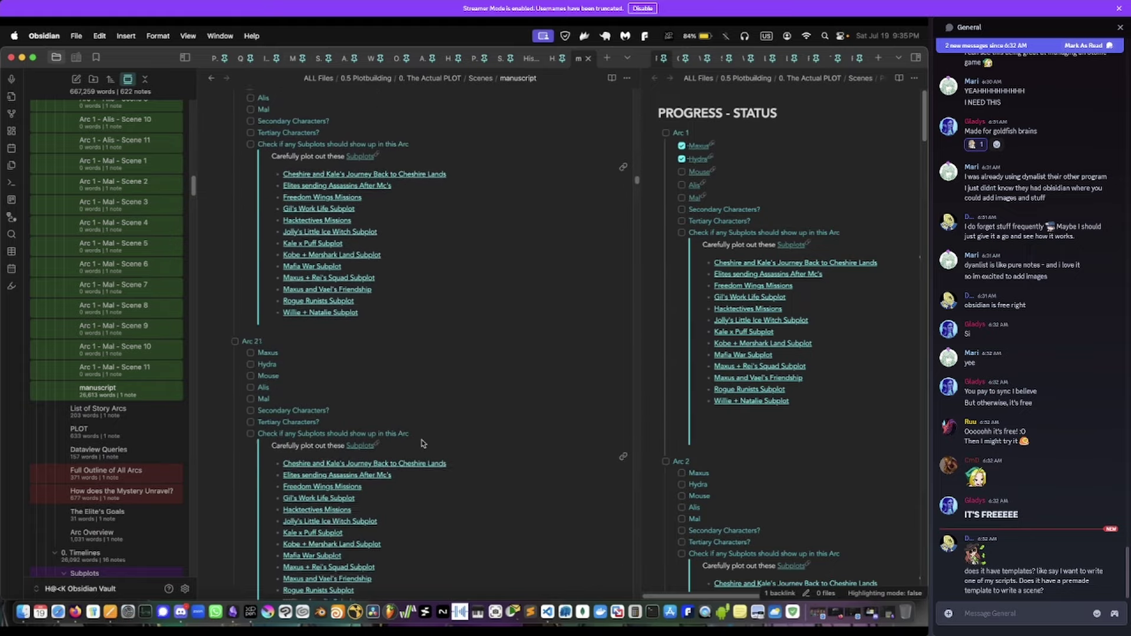
scroll(422, 443, "down", 20)
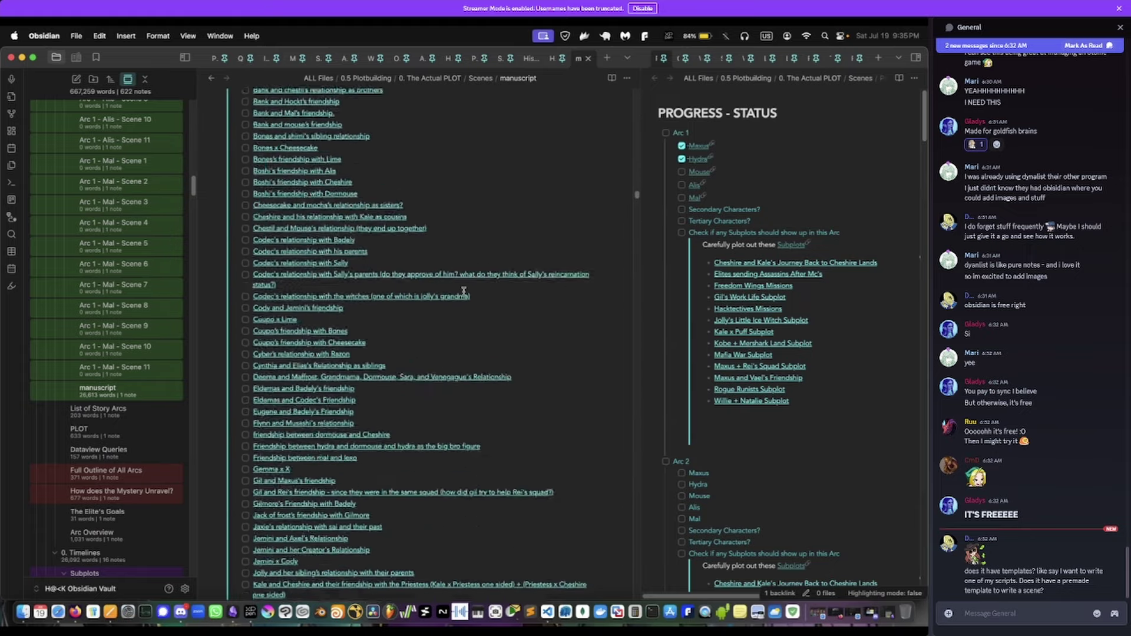
scroll(463, 290, "down", 15)
scroll(464, 291, "up", 10)
scroll(464, 291, "down", 6)
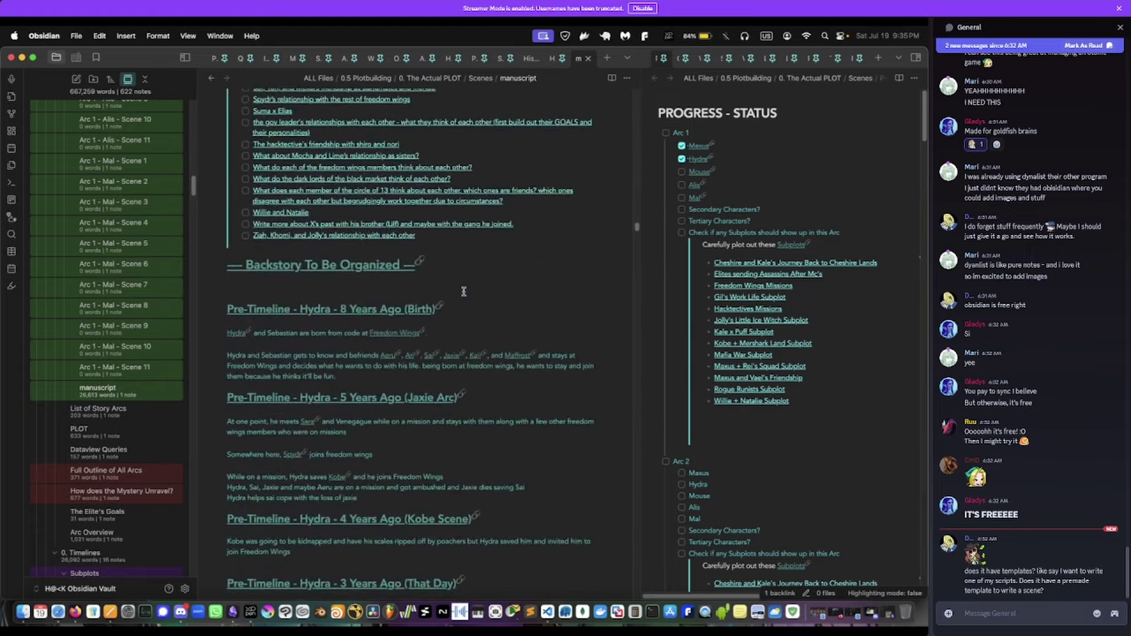
scroll(464, 291, "down", 2)
left_click(276, 242)
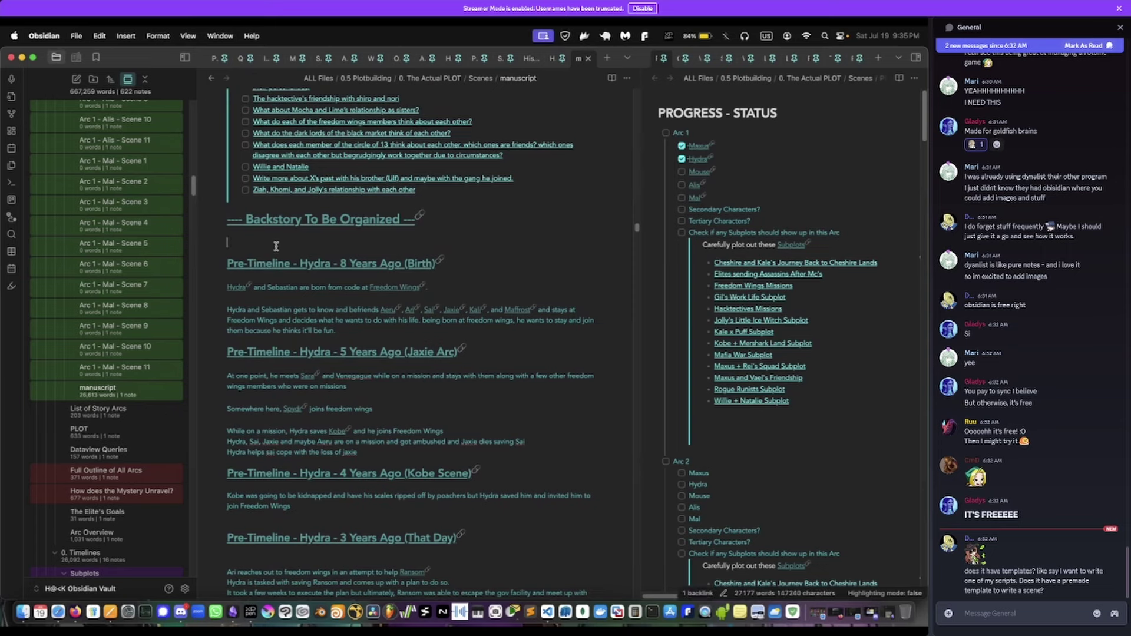
left_click_drag(276, 243, 471, 309)
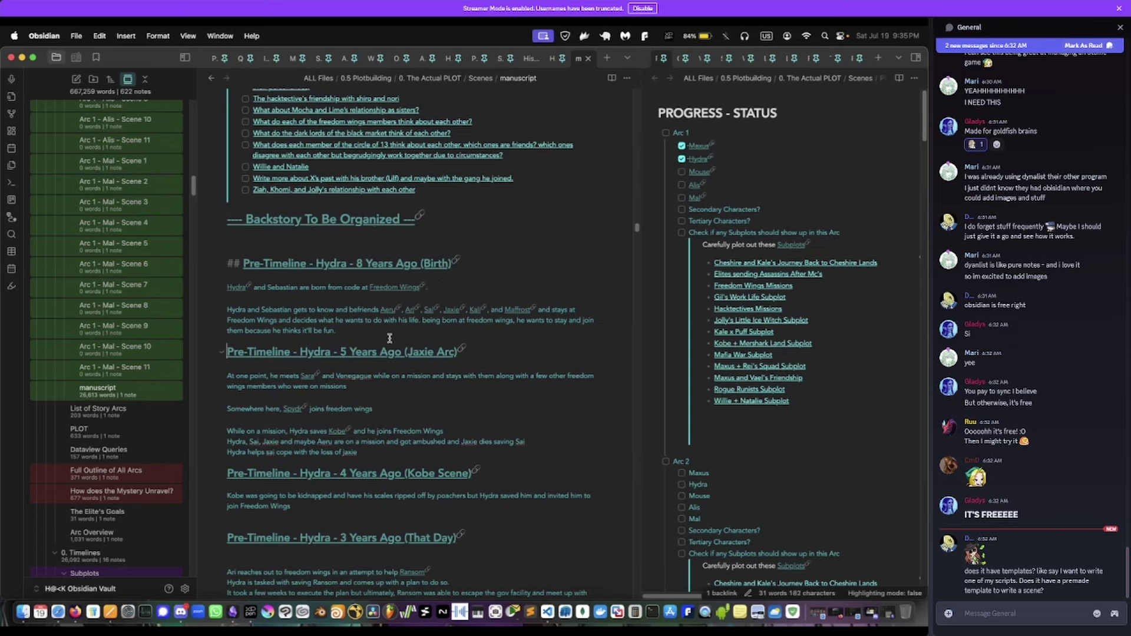
left_click_drag(390, 337, 483, 475)
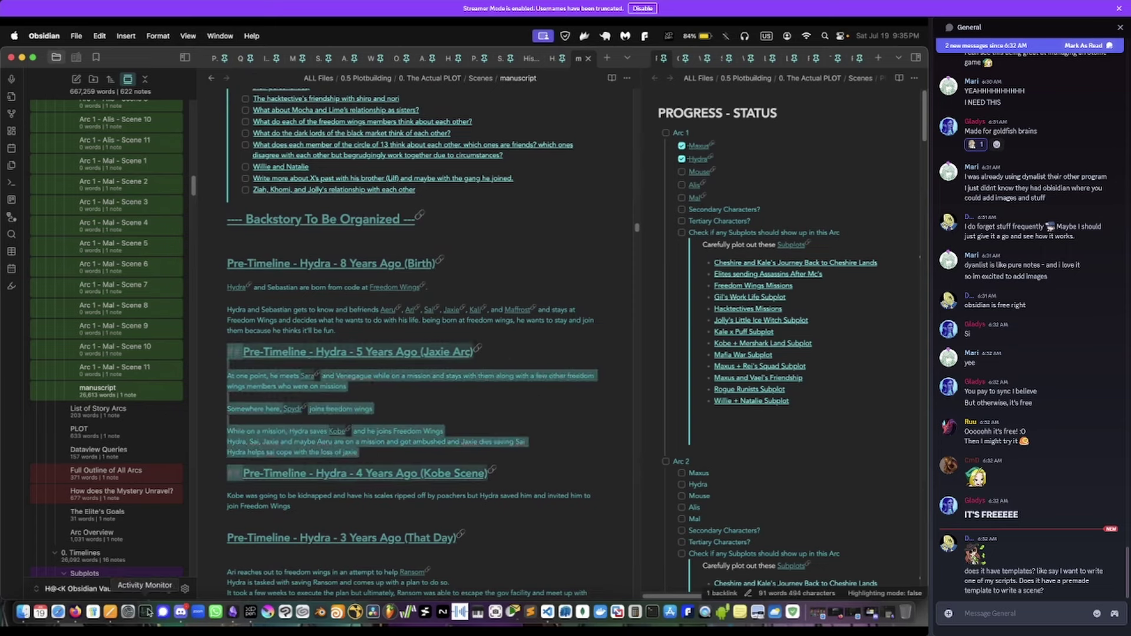
- Switch to Discord to check the voice session's General chat, and minimize its window
left_click(180, 613)
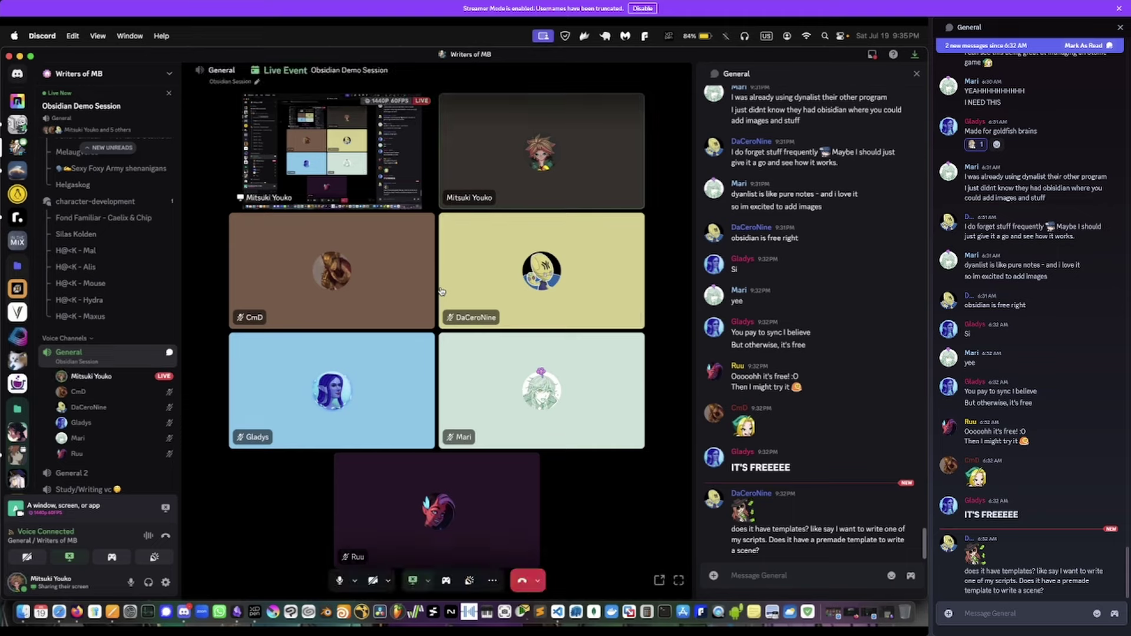
left_click(20, 56)
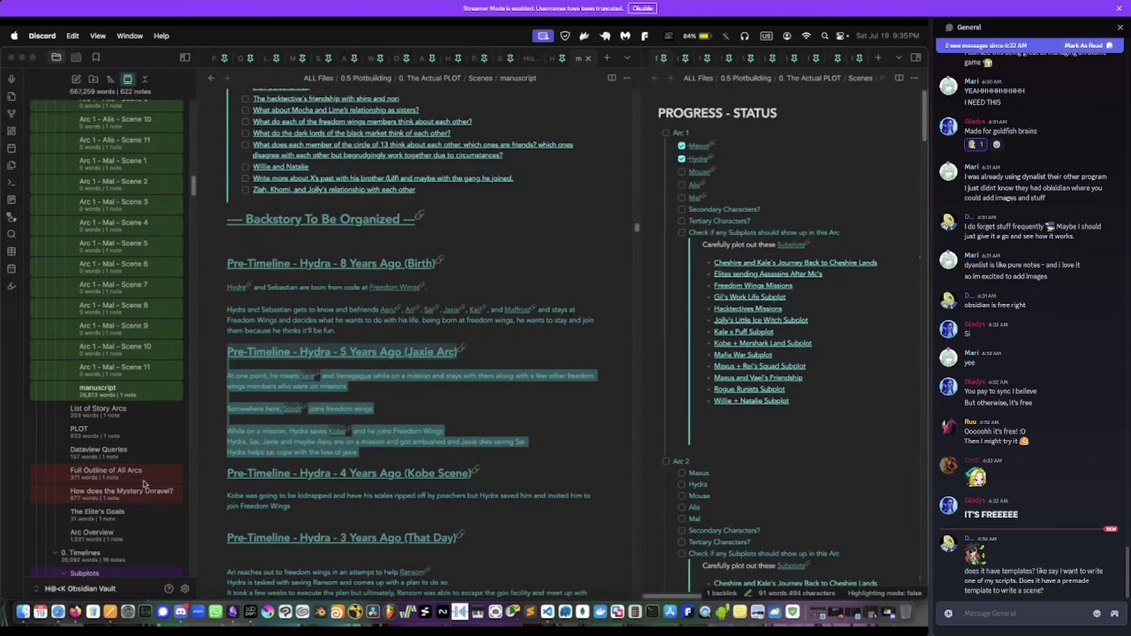
- Add a new scene named "test" at the end of the Longform project's scene list
scroll(159, 202, "up", 10)
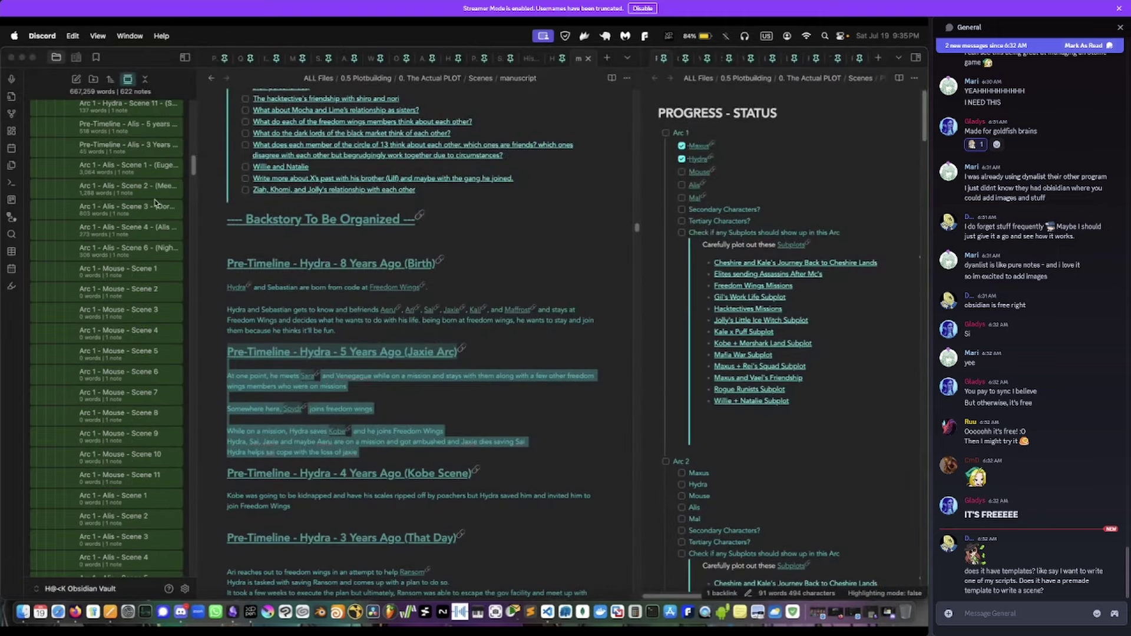
left_click(76, 58)
left_click(76, 57)
left_click(49, 122)
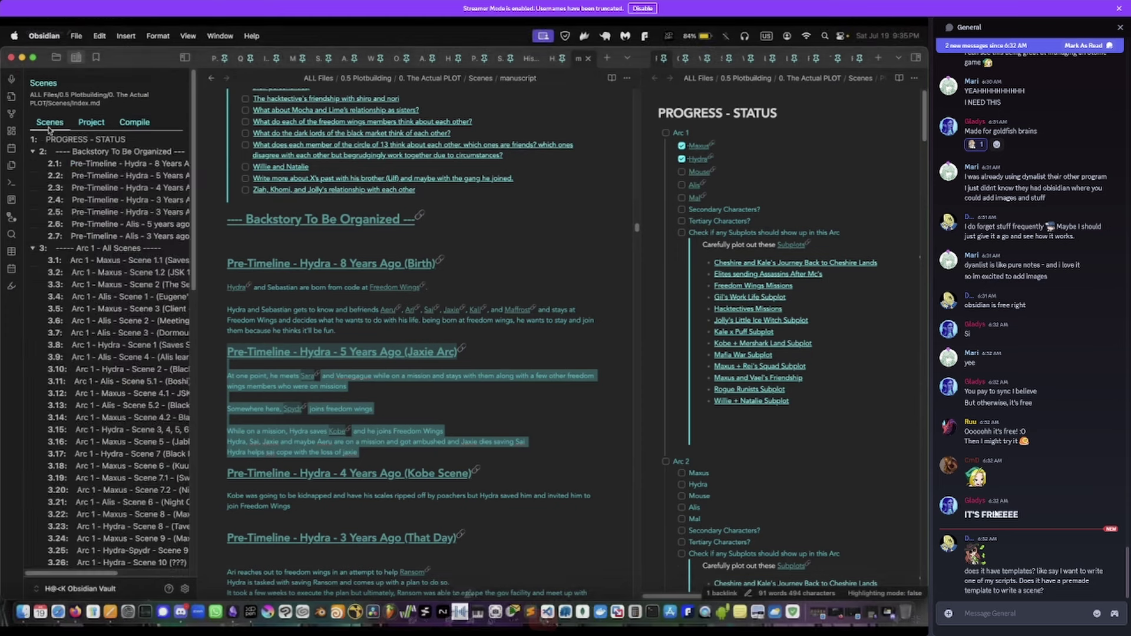
scroll(87, 307, "down", 10)
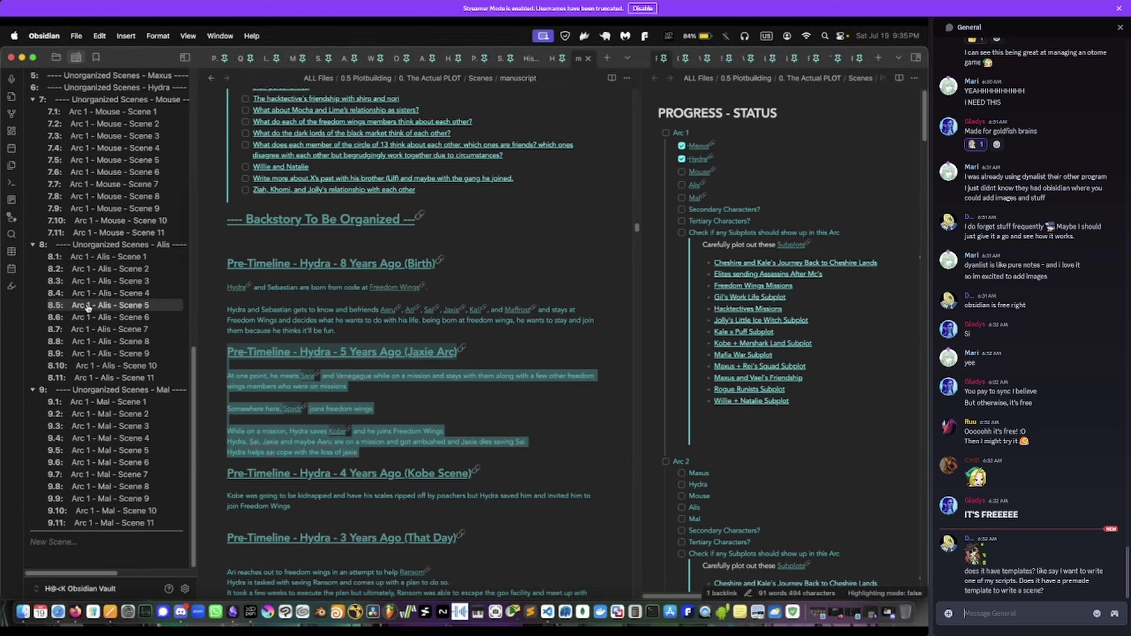
left_click(56, 539)
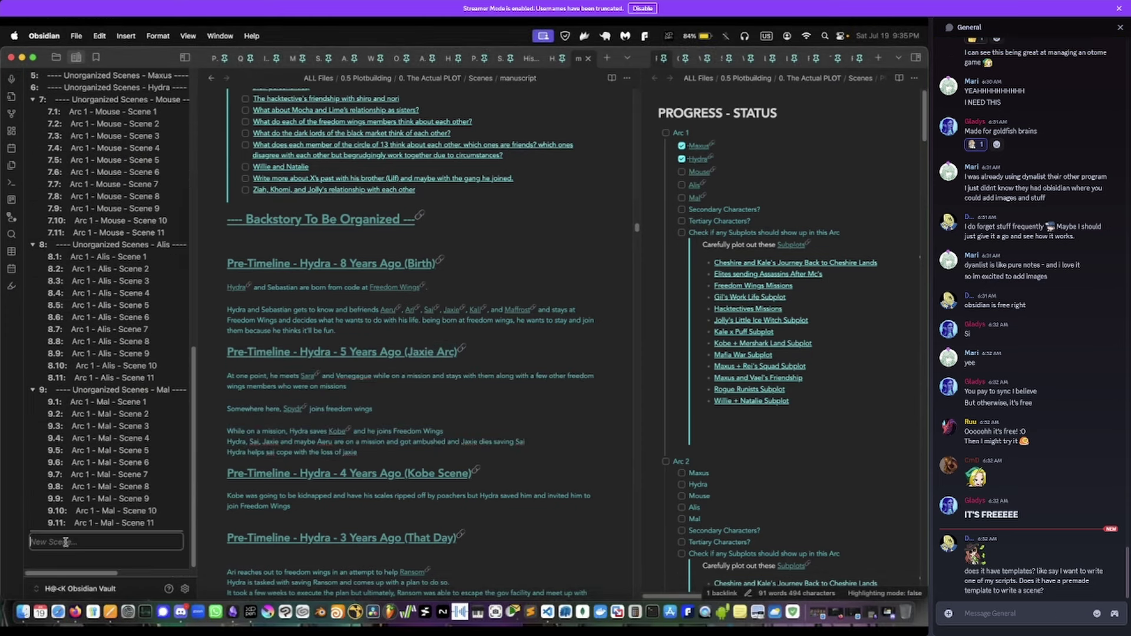
type("test")
key("Return")
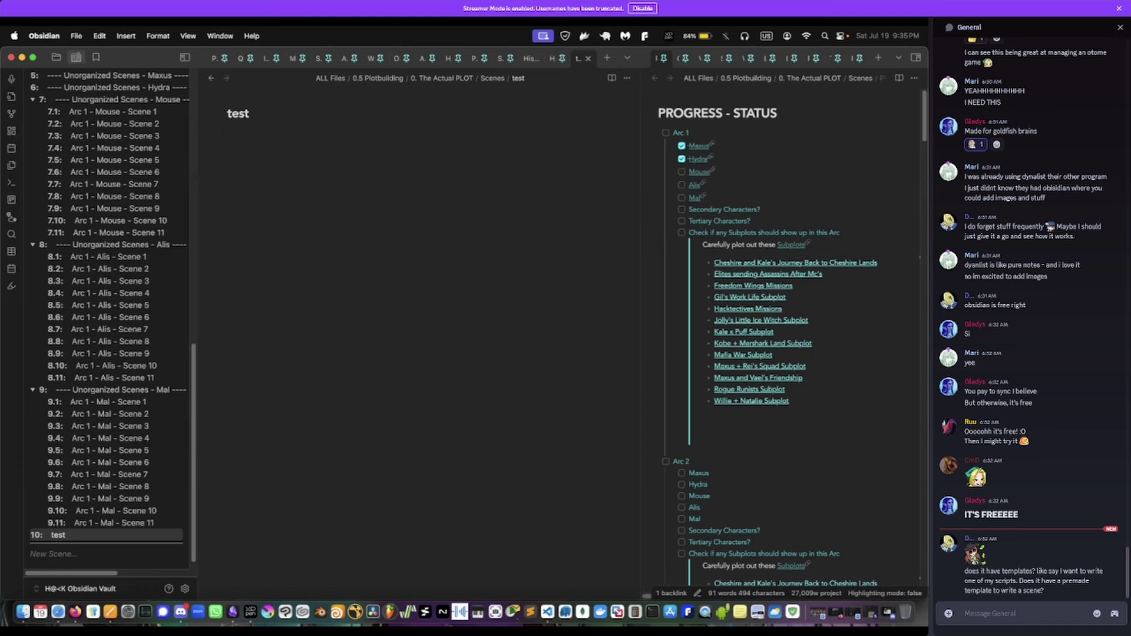
- Delete the "test" scene from the project's scene list
left_click(627, 78)
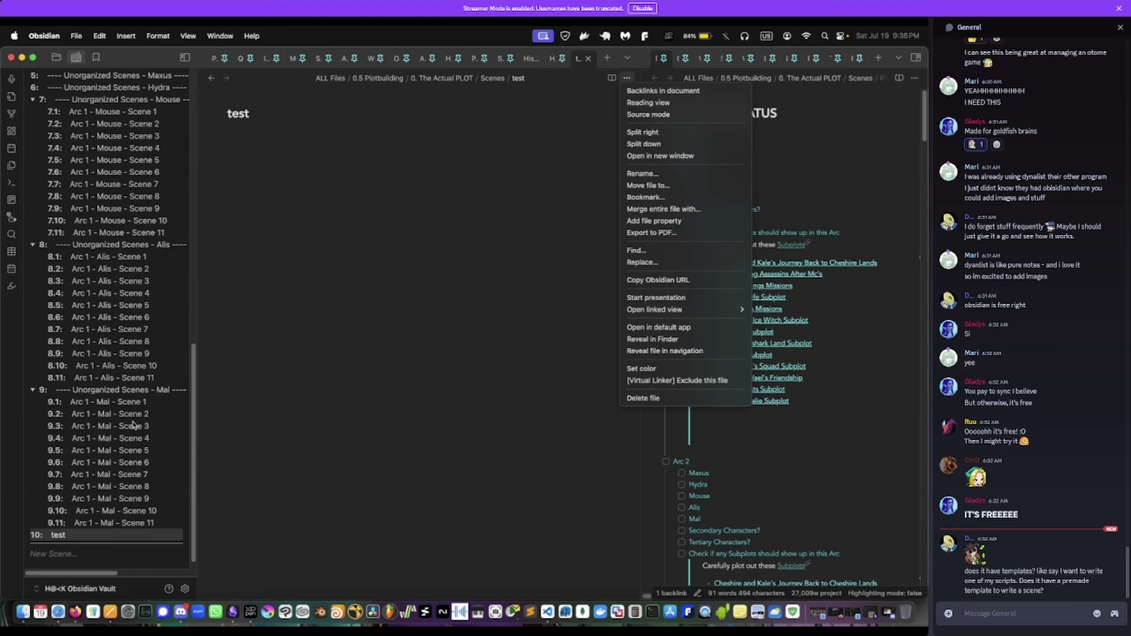
right_click(82, 537)
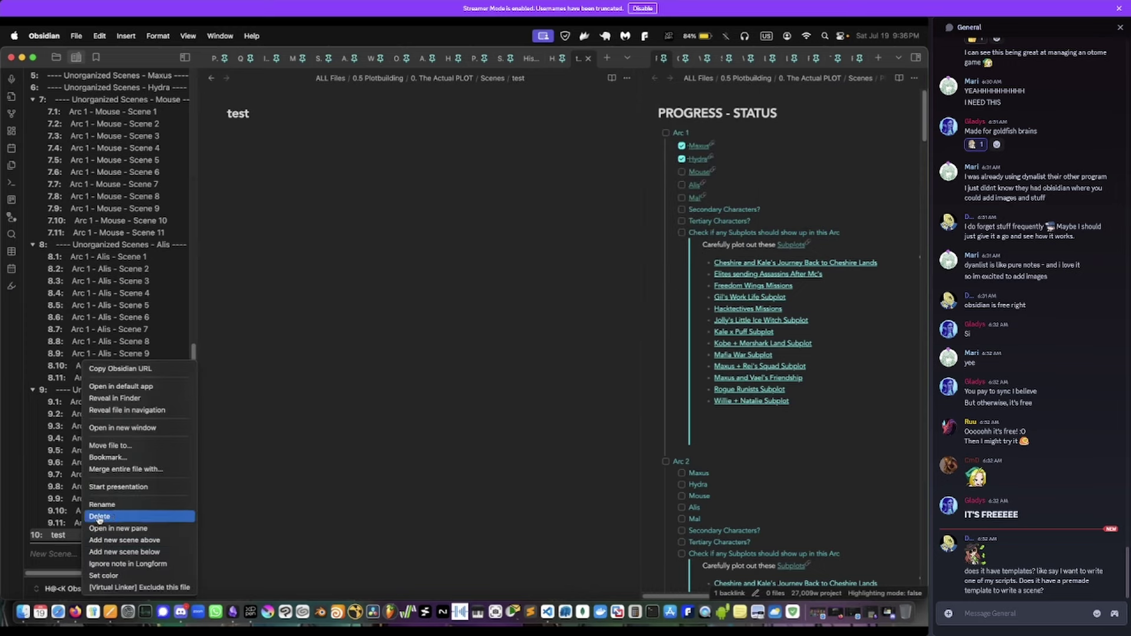
left_click(99, 516)
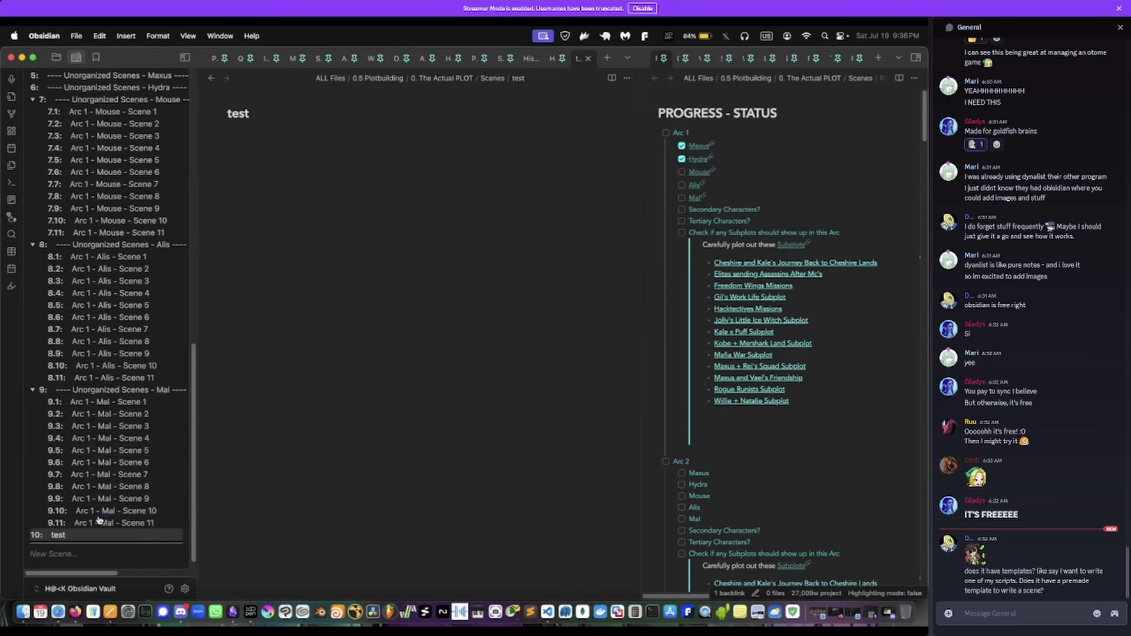
- Return to the vault's file list and locate the Index note inside the Scenes folder
left_click(57, 57)
scroll(122, 400, "up", 5)
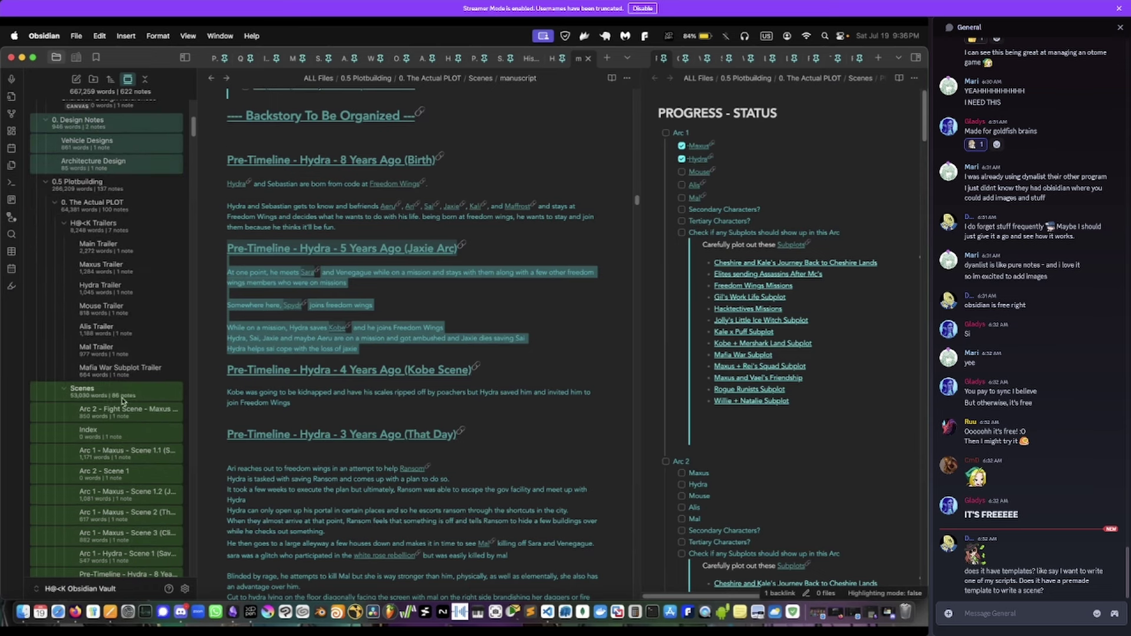
scroll(123, 398, "down", 1)
right_click(125, 393)
key("Escape")
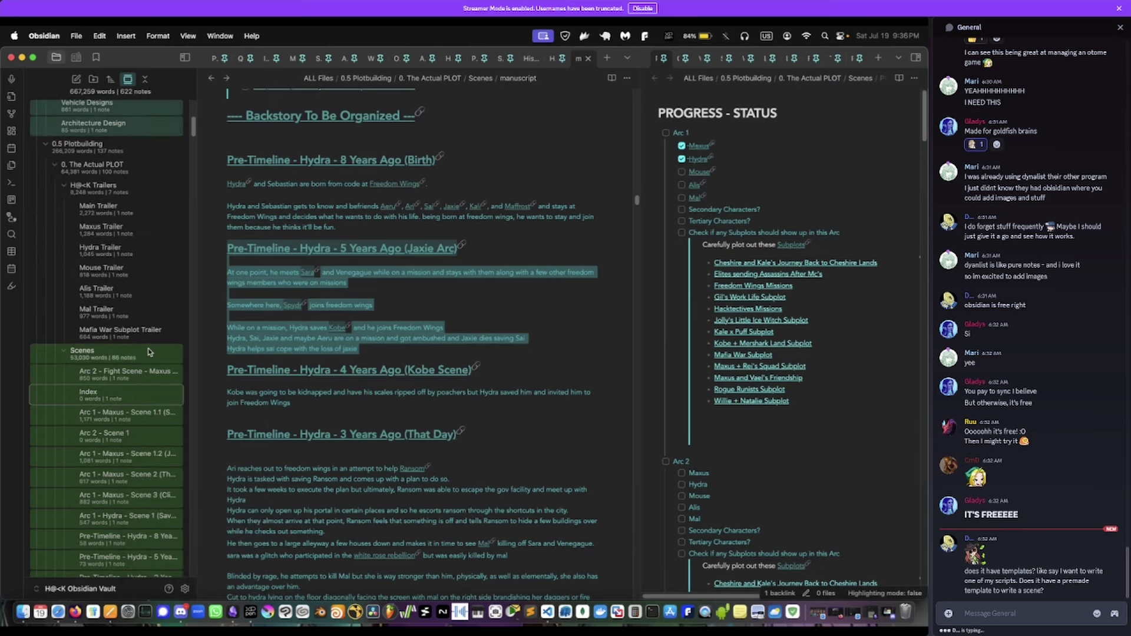
- Create a new note in the Scenes folder, insert the Characterbuilding Template, and review its properties and sections
right_click(147, 352)
left_click(169, 356)
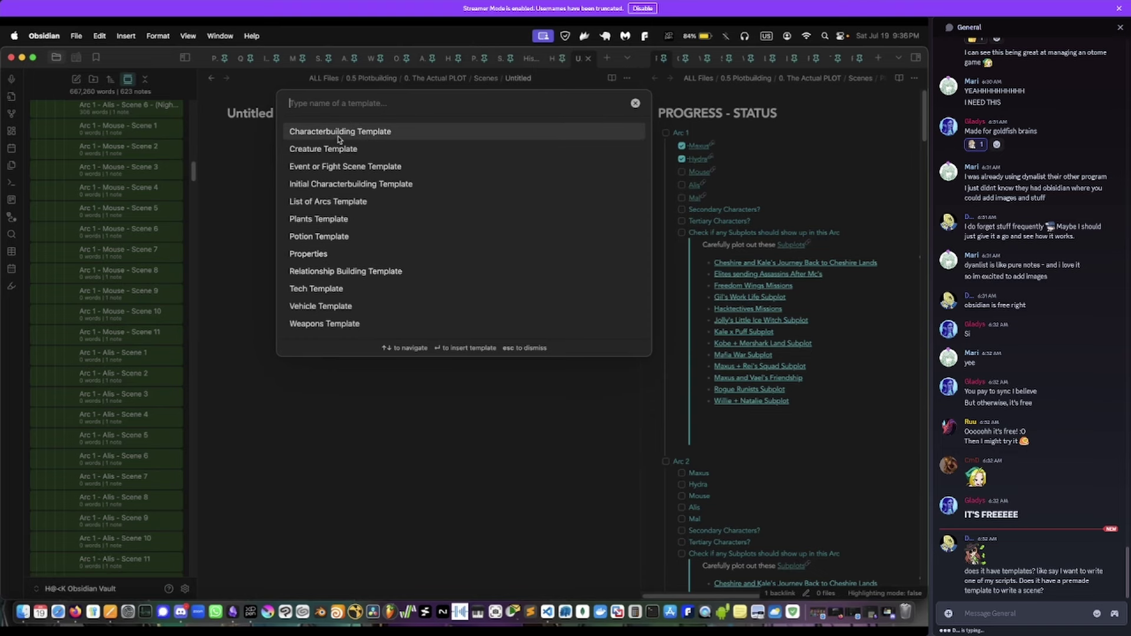
left_click(372, 139)
scroll(341, 232, "down", 3)
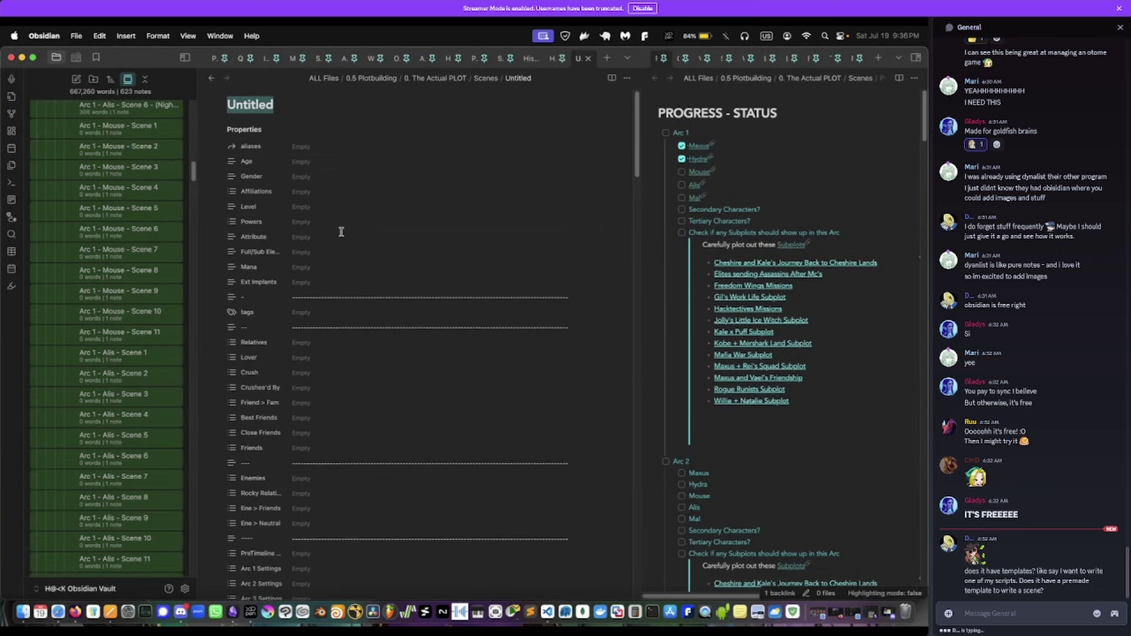
scroll(271, 342, "down", 8)
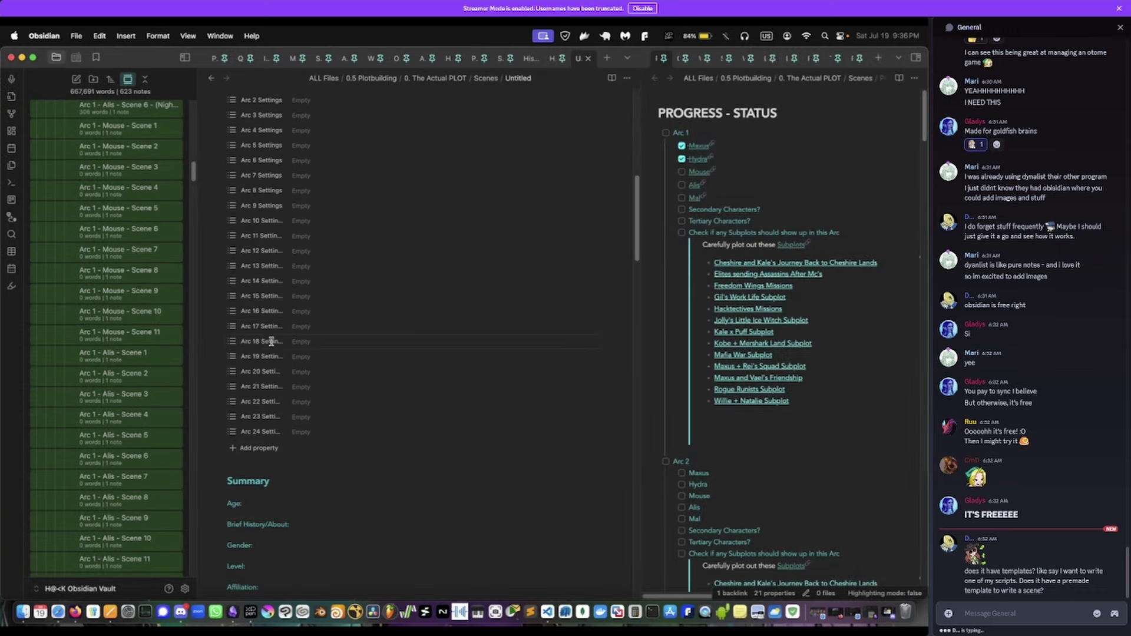
scroll(272, 341, "up", 9)
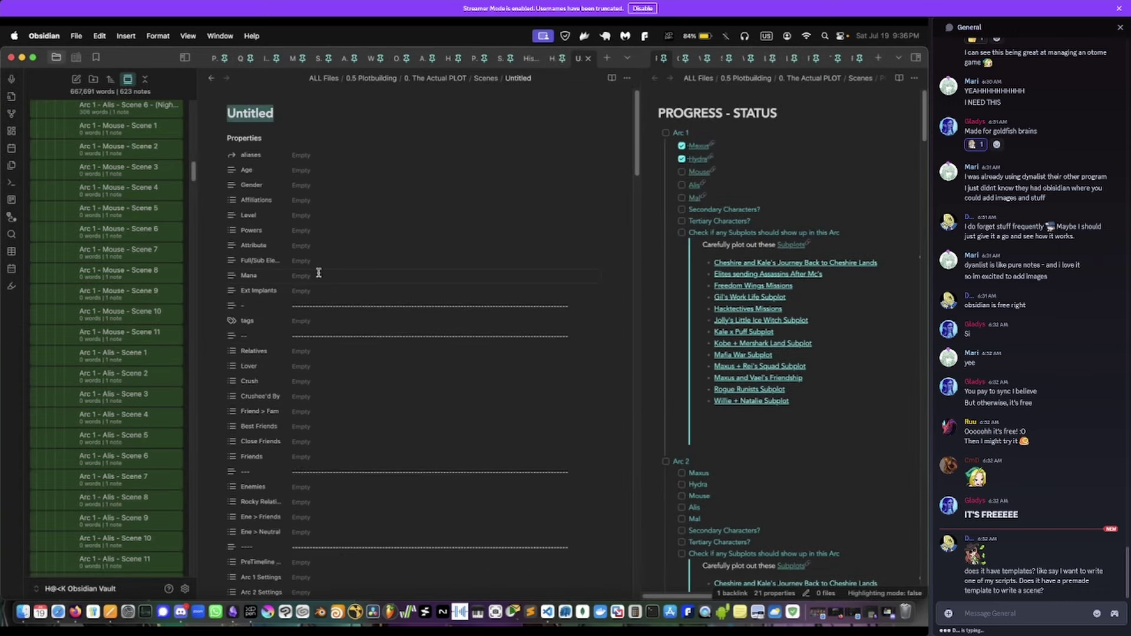
scroll(295, 290, "down", 10)
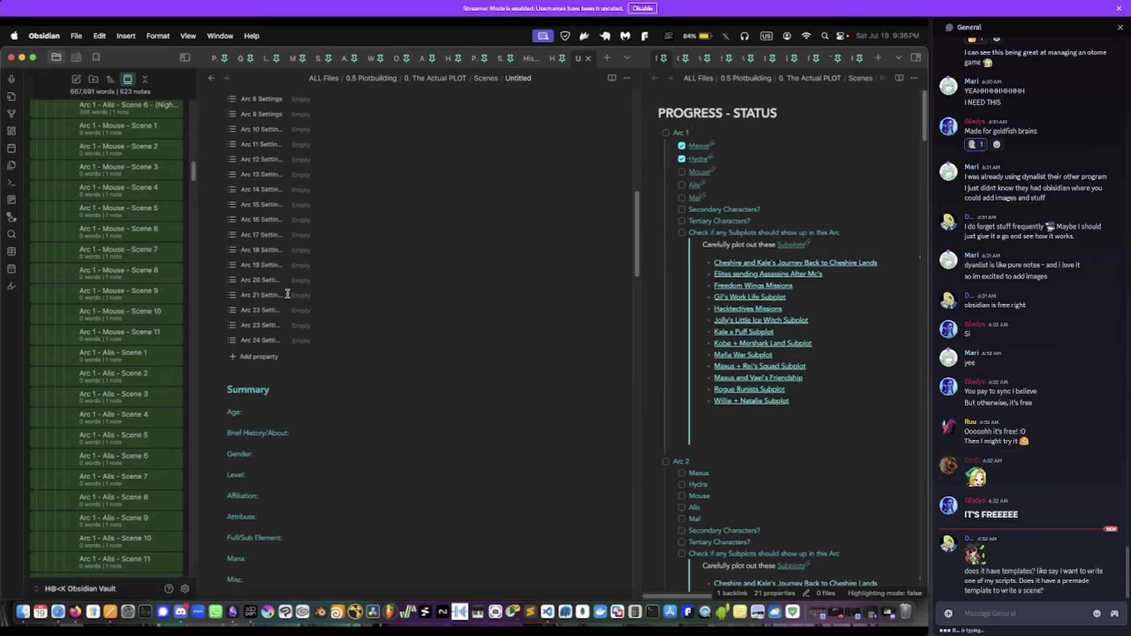
scroll(288, 294, "down", 13)
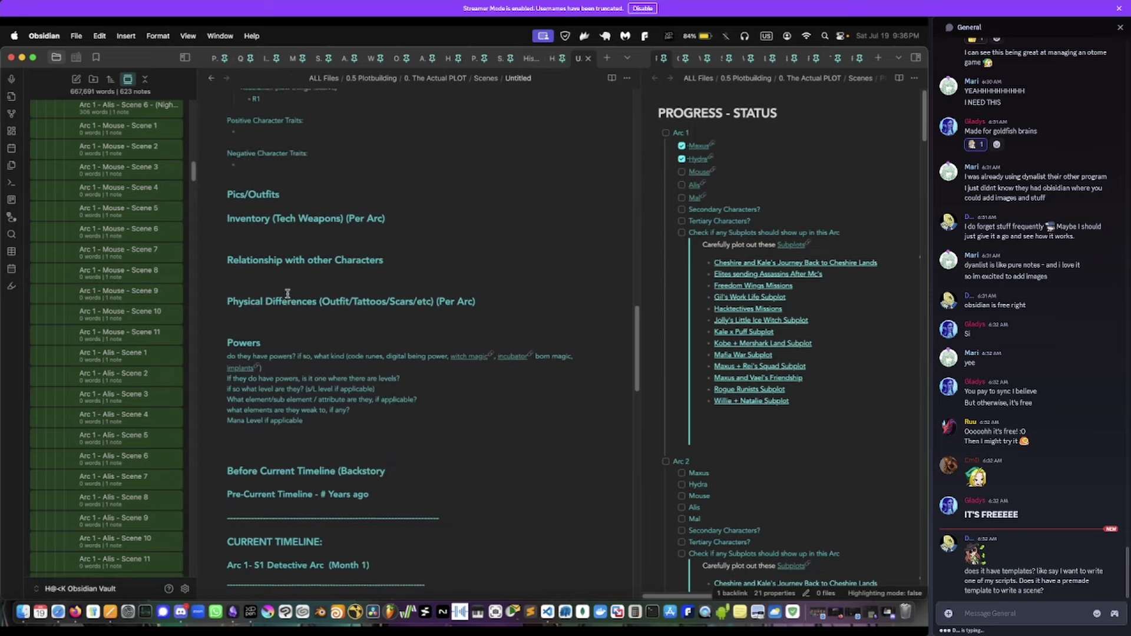
scroll(288, 293, "up", 20)
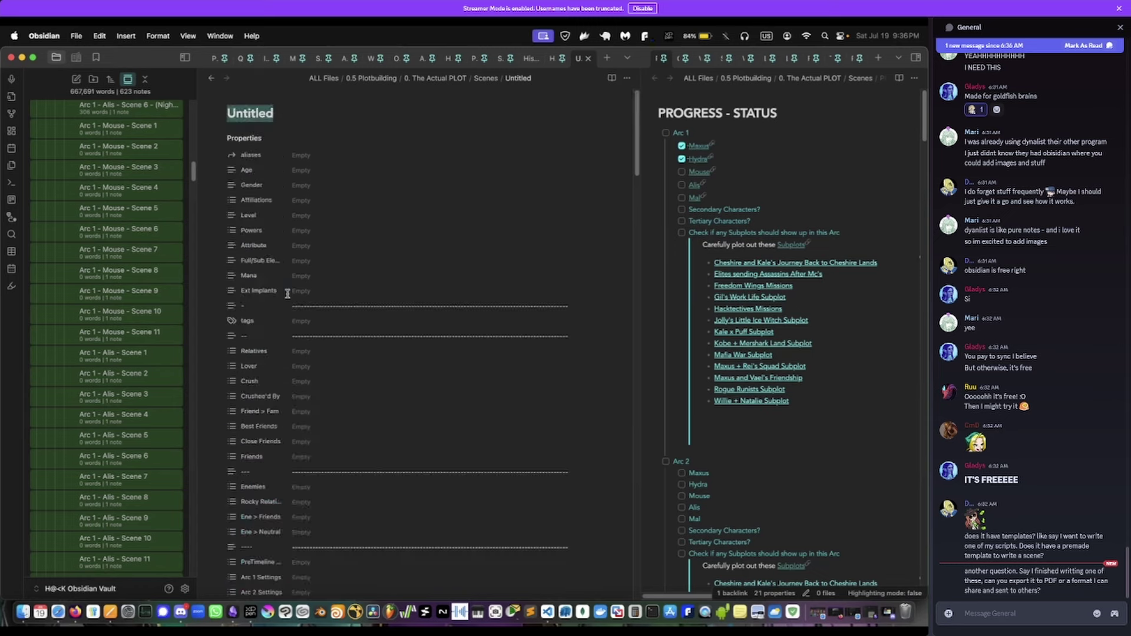
- Delete the untitled note made from the template, and close the manuscript note
left_click(626, 77)
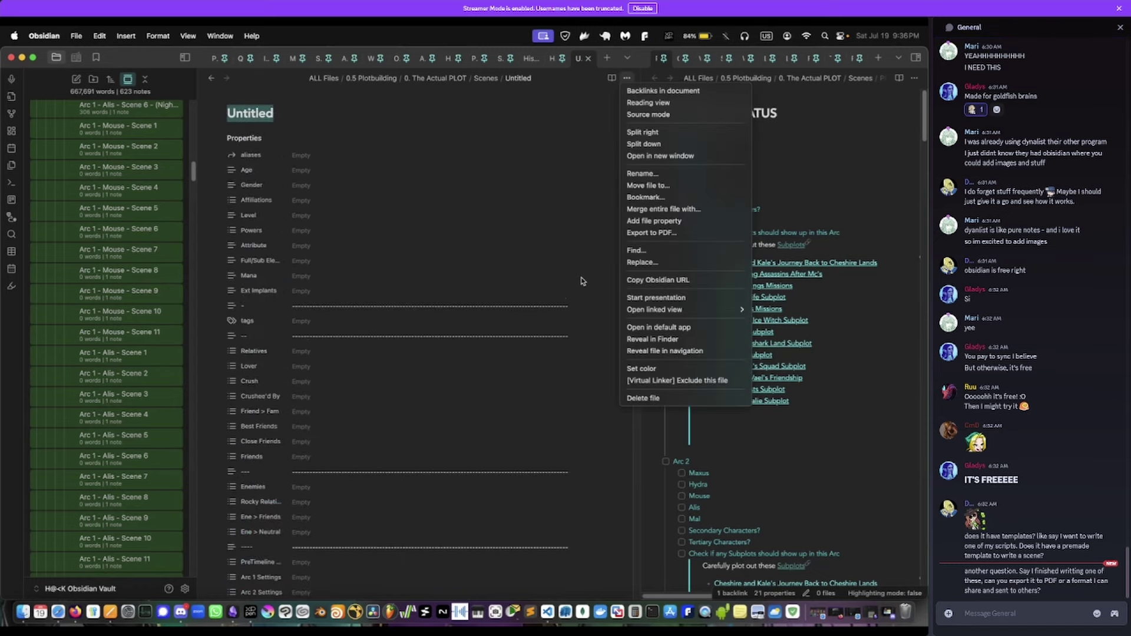
left_click(647, 398)
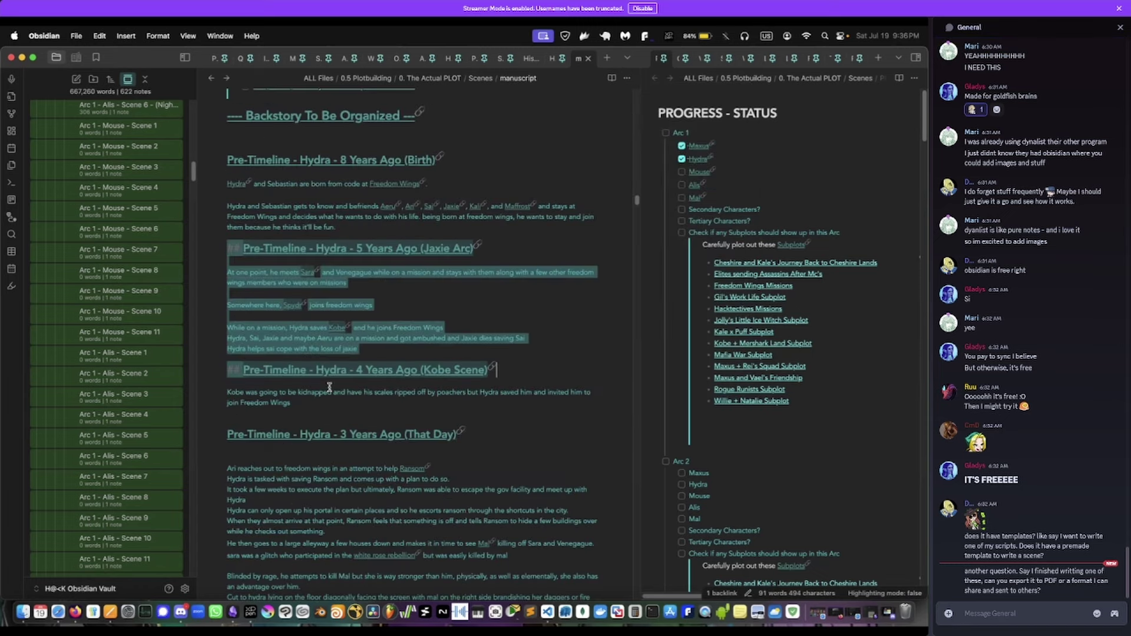
left_click(331, 383)
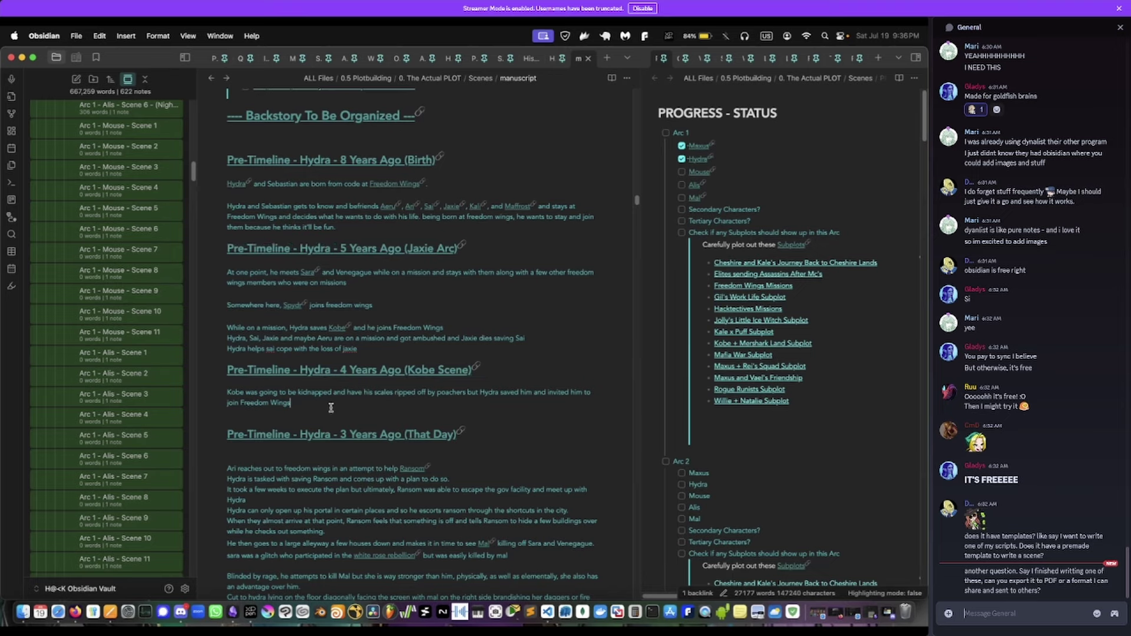
scroll(595, 148, "up", 5)
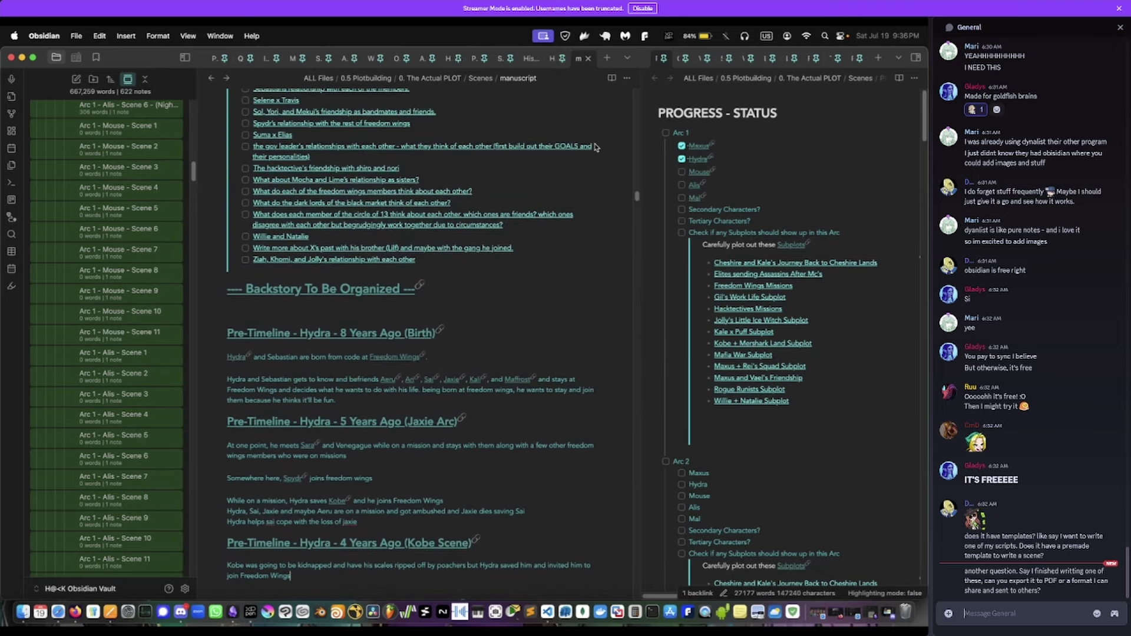
left_click(588, 59)
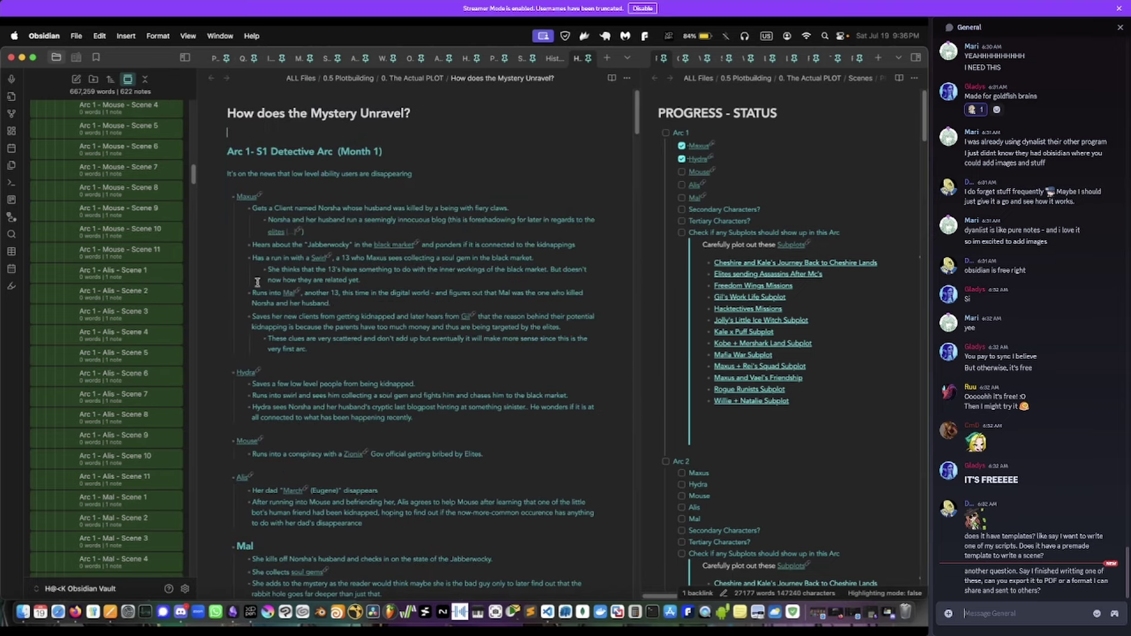
- Show the Longform project's scene list, check the General chat in Discord, and return to Obsidian
left_click(77, 58)
scroll(87, 257, "up", 15)
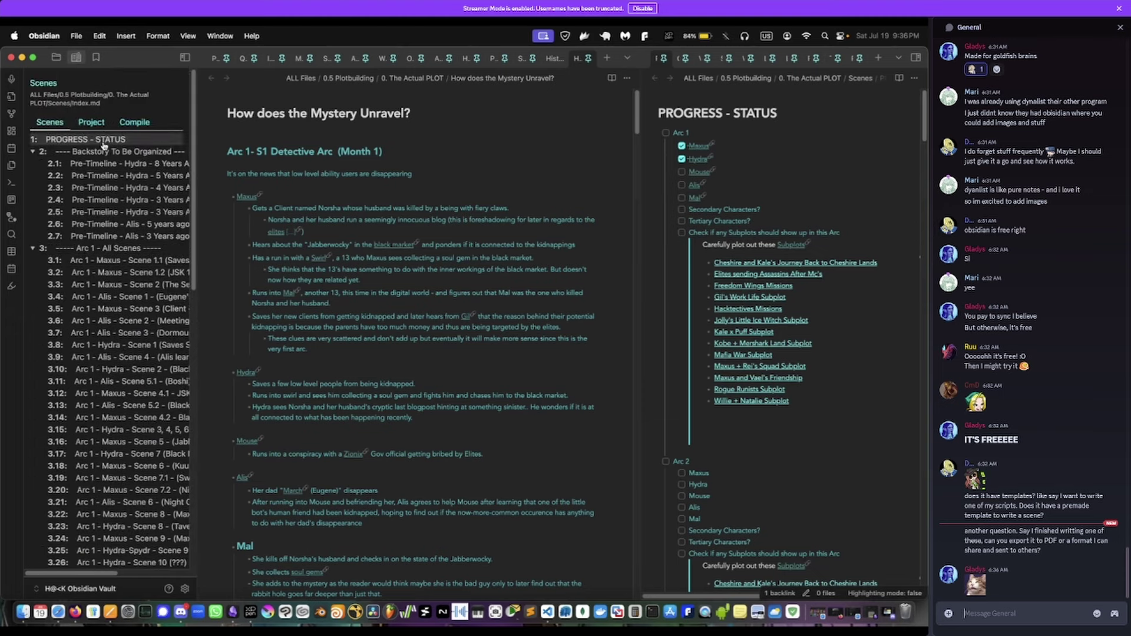
left_click(182, 614)
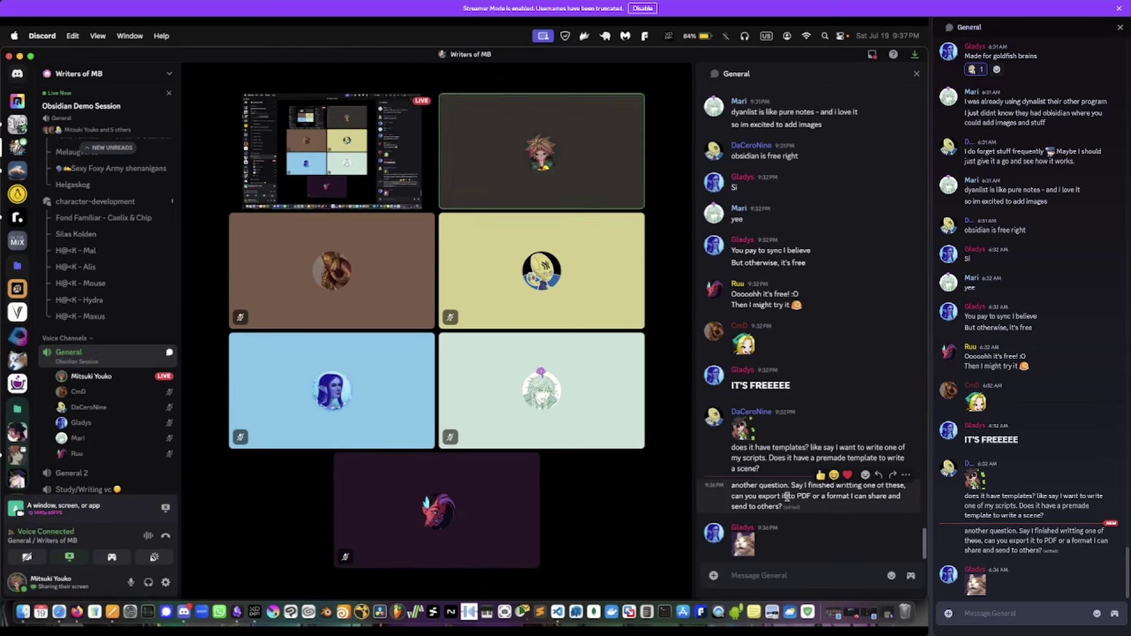
left_click(19, 56)
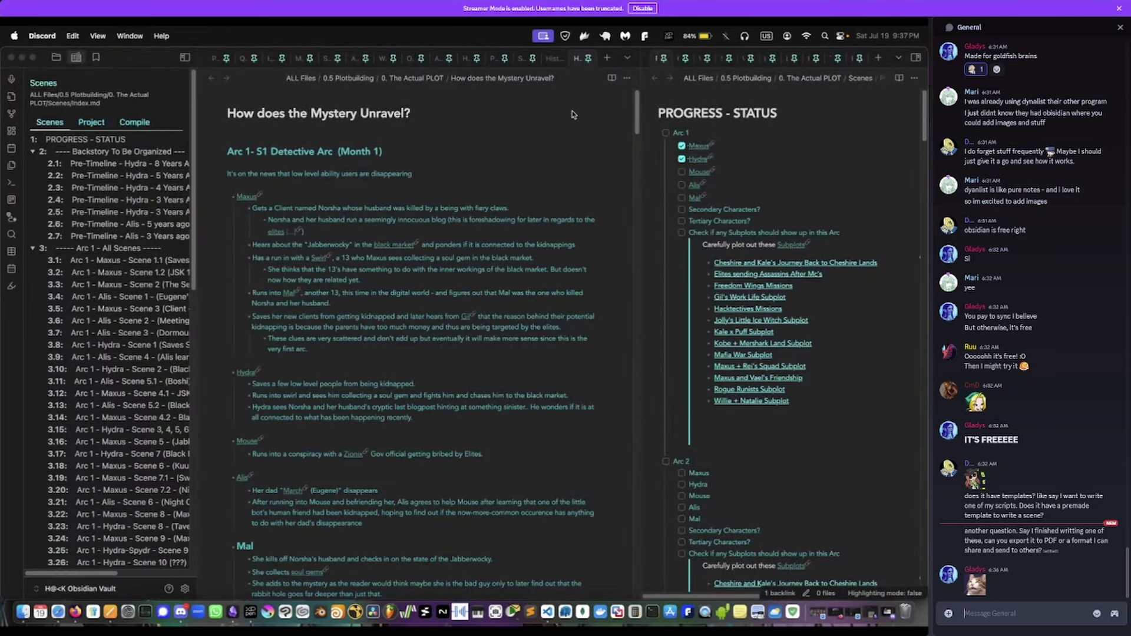
left_click(573, 114)
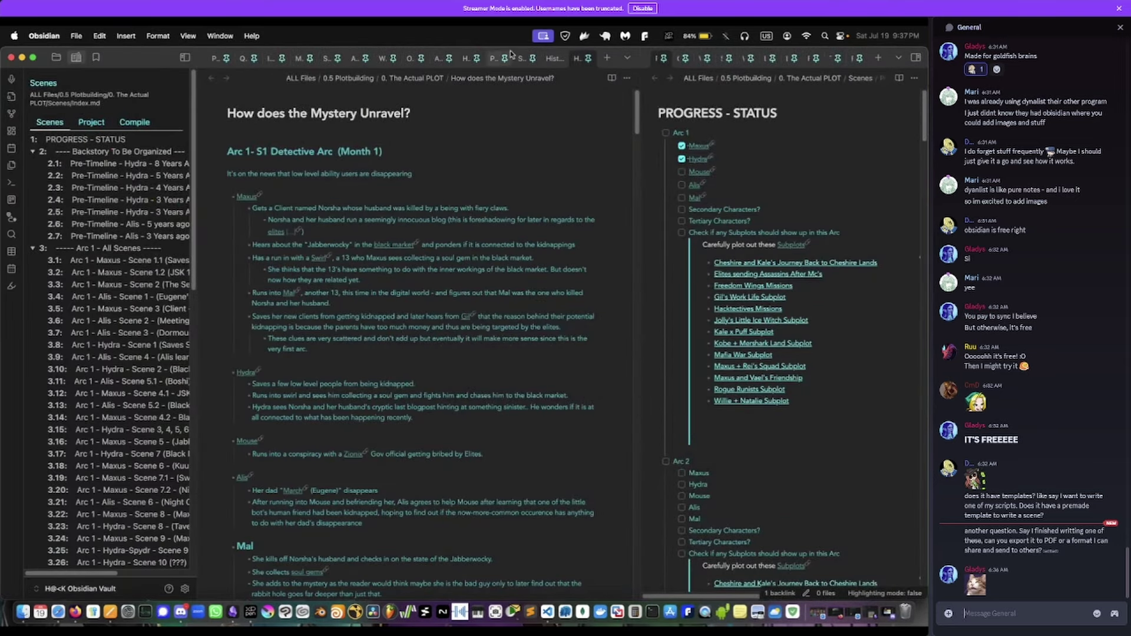
- Look at the Export to PDF option for the open mystery note and for the manuscript note, and close the manuscript
left_click(627, 78)
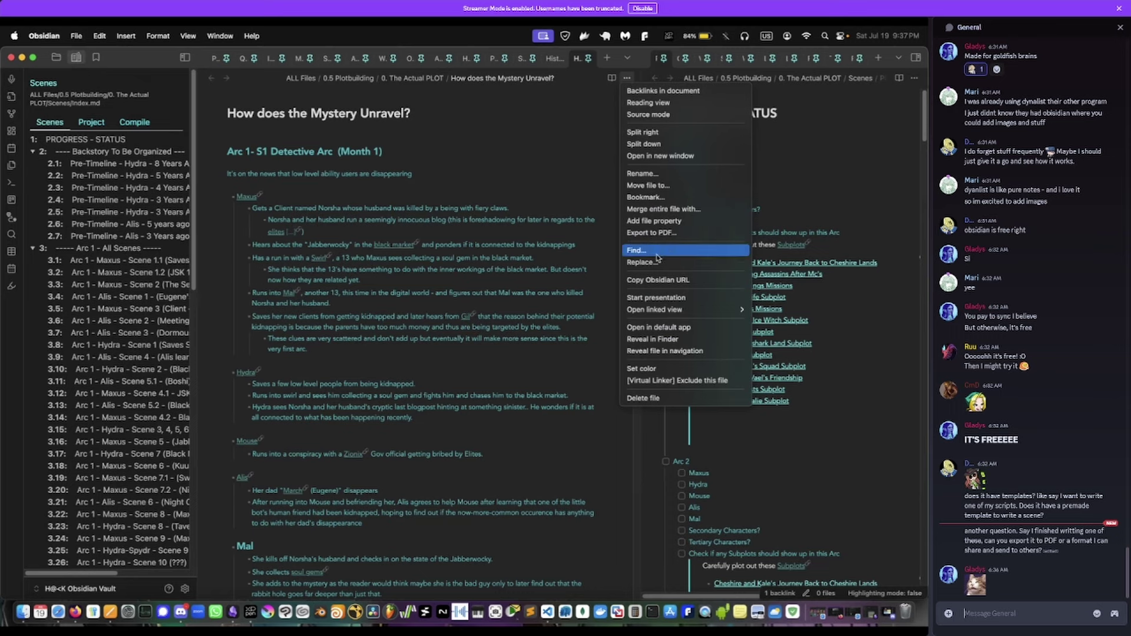
left_click(531, 170)
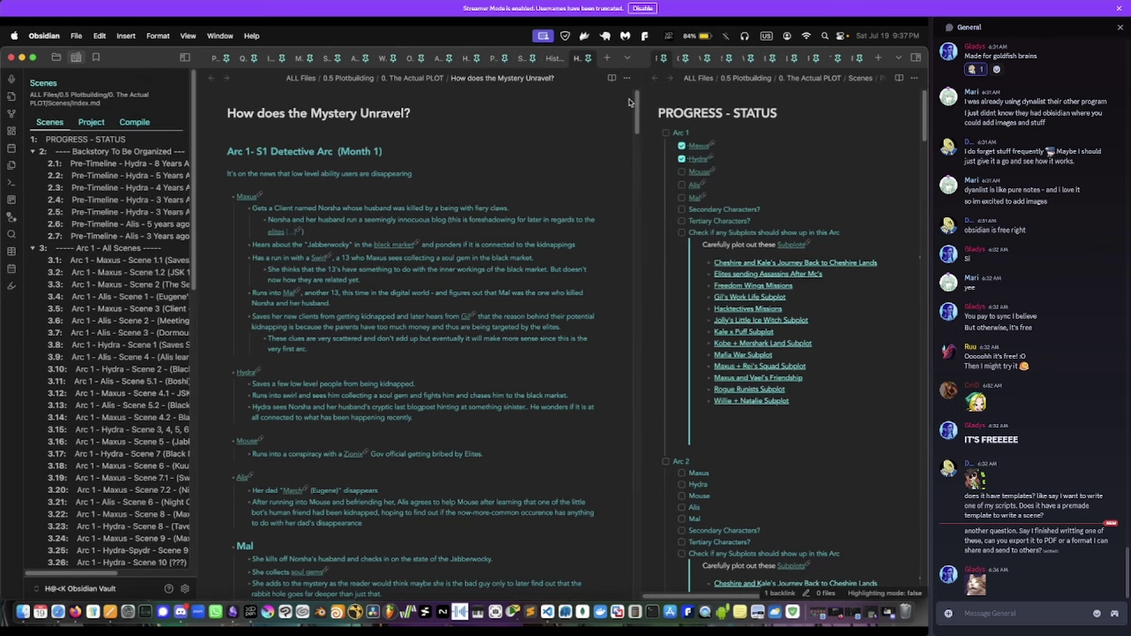
left_click(607, 60)
key("super+o")
type("manus")
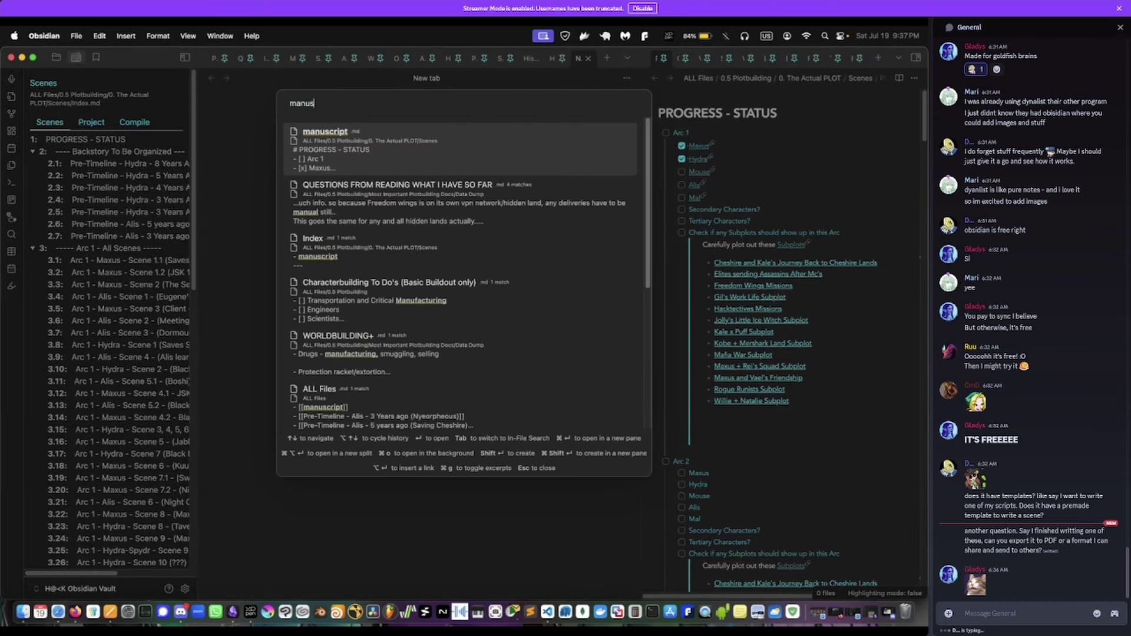
key("Return")
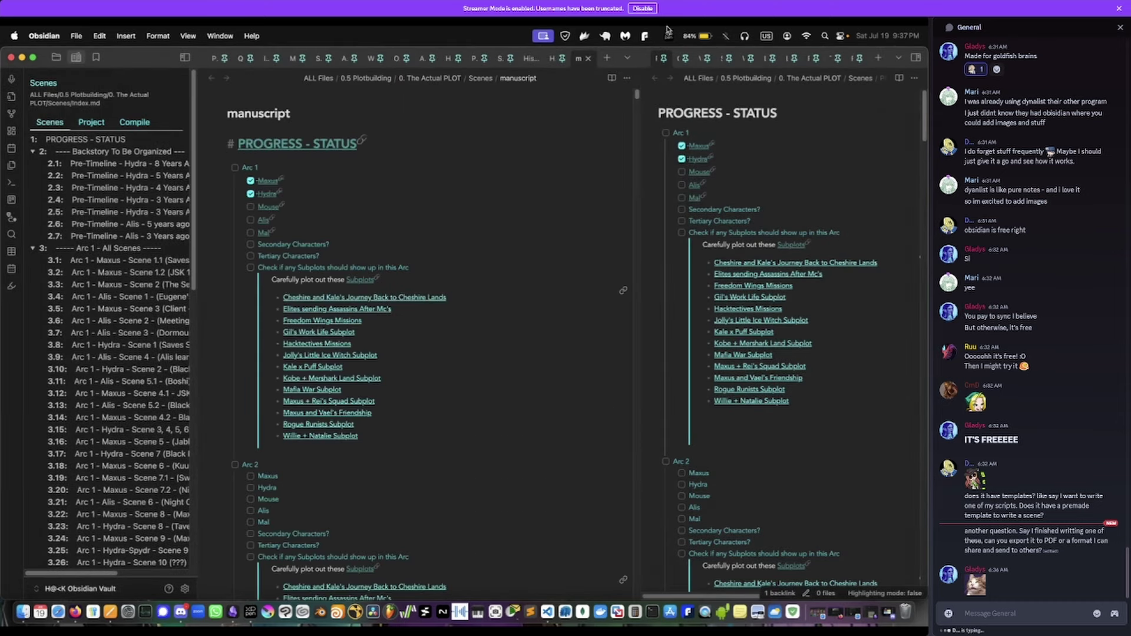
left_click(627, 78)
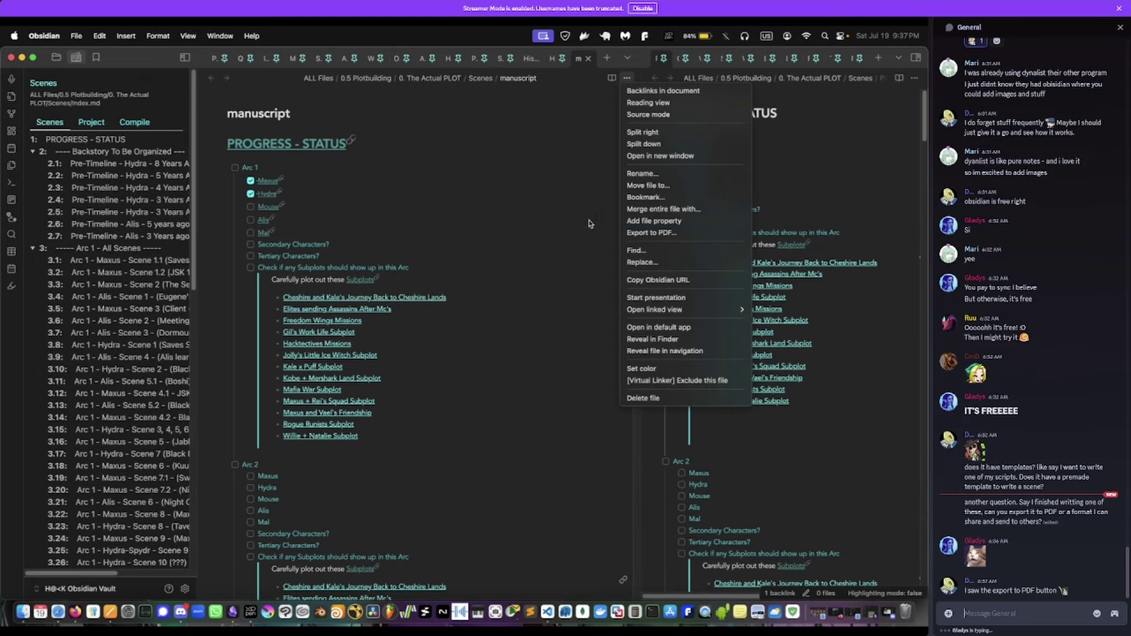
left_click(593, 134)
left_click(589, 57)
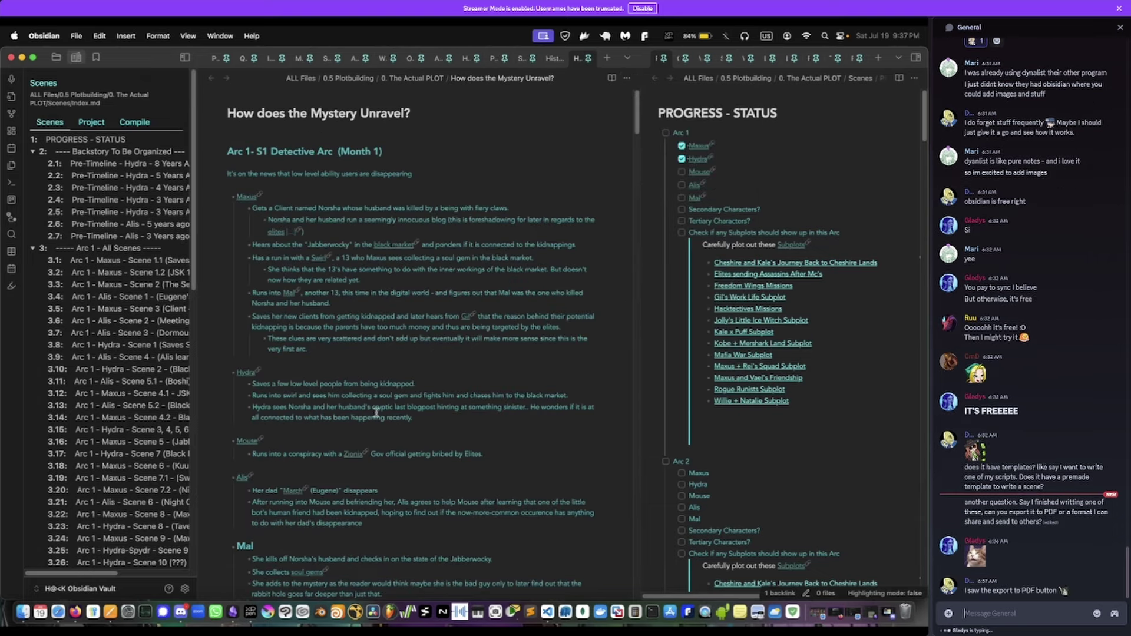
- Switch to Discord, narrow its window, and bring up the Obsidian For Writers Session outline in Pages
left_click(182, 616)
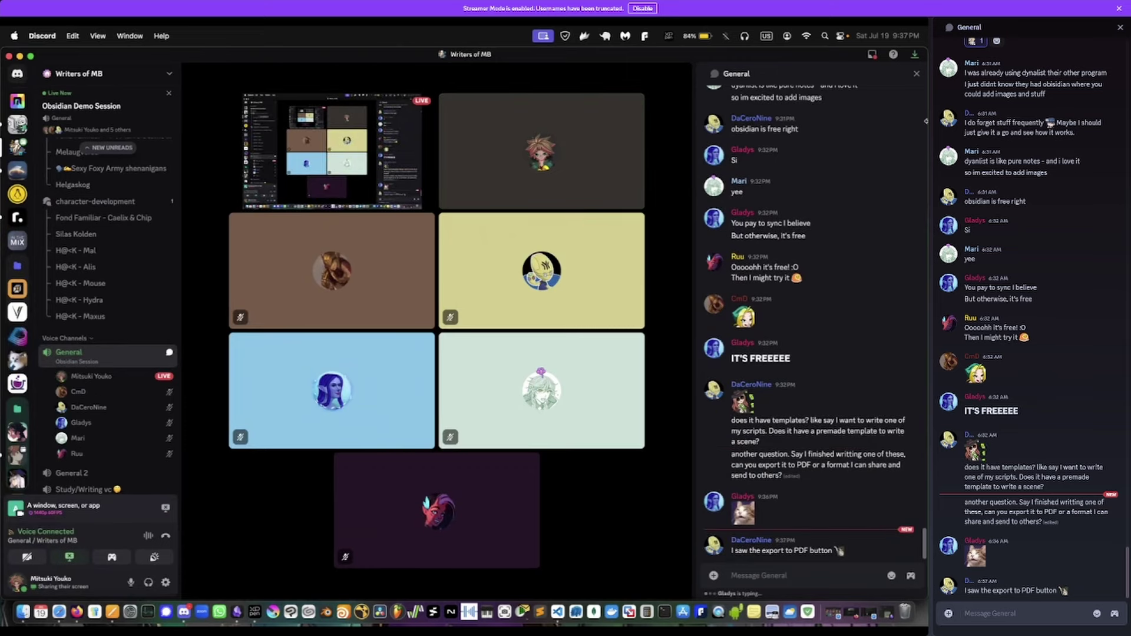
left_click_drag(926, 187, 651, 123)
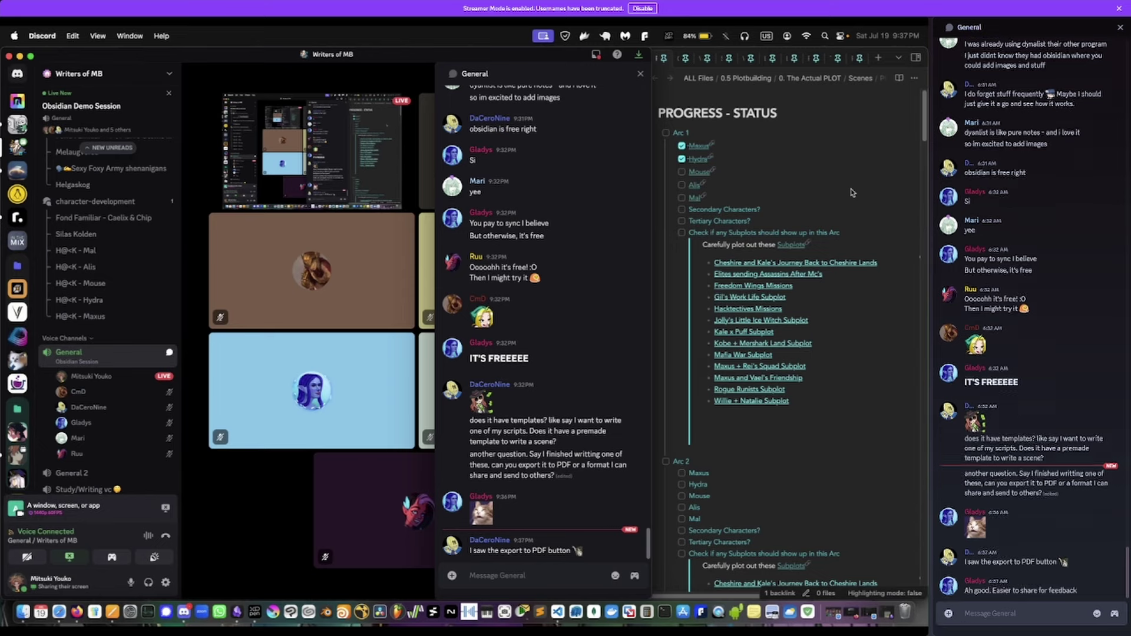
left_click(863, 461)
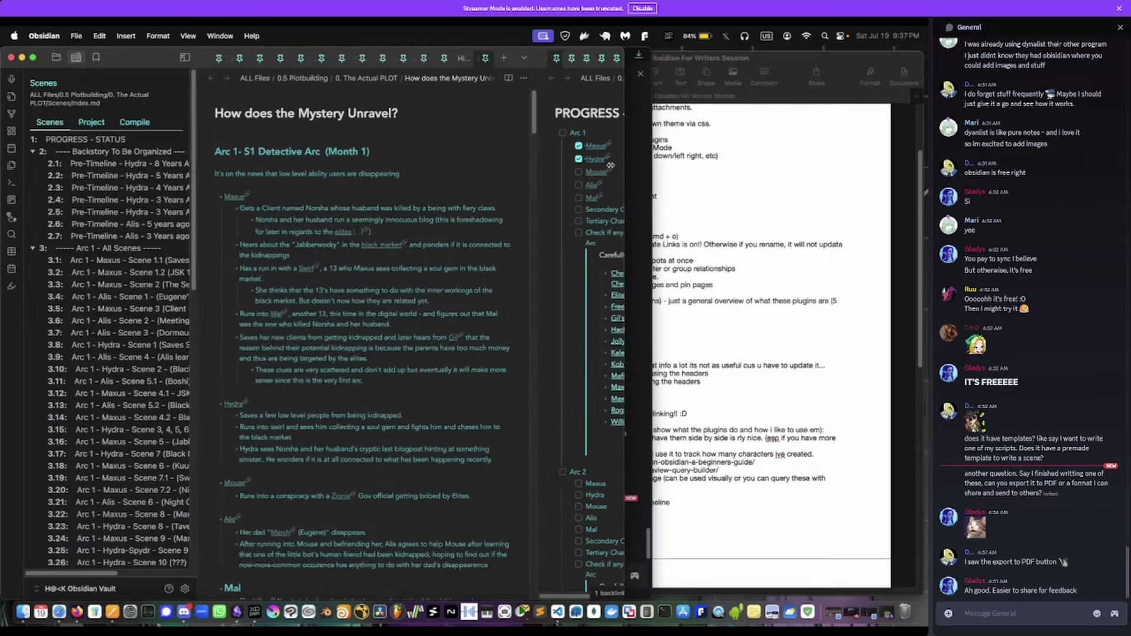
left_click(597, 282)
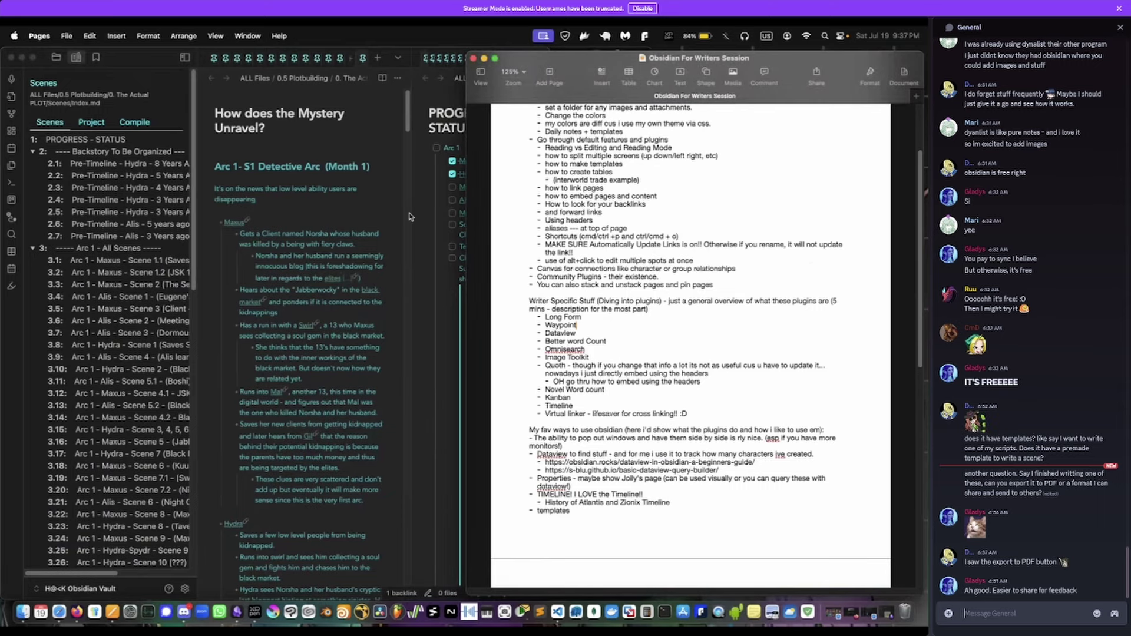
- Return to Obsidian and widen its window to fill the screen again
left_click(384, 198)
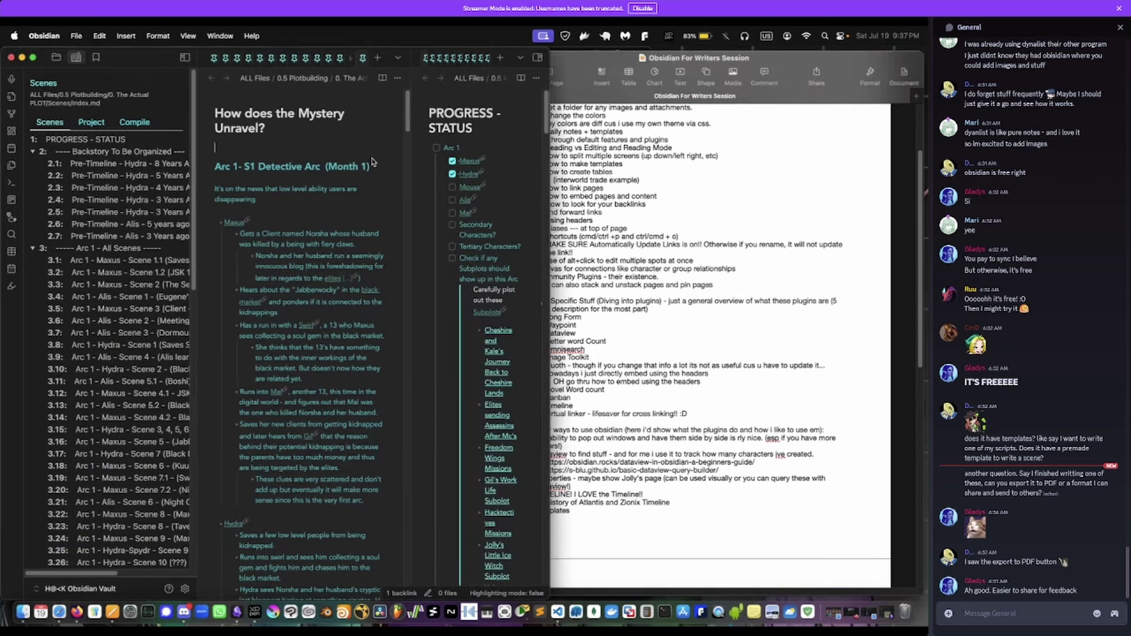
left_click(539, 57)
left_click_drag(550, 52, 927, 51)
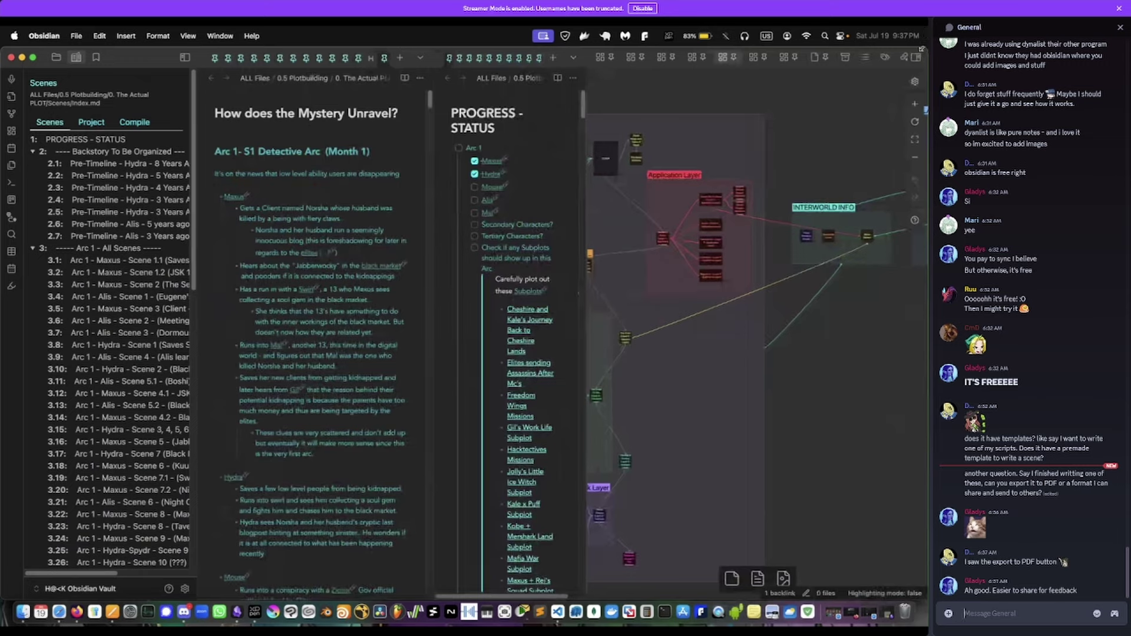
left_click(916, 57)
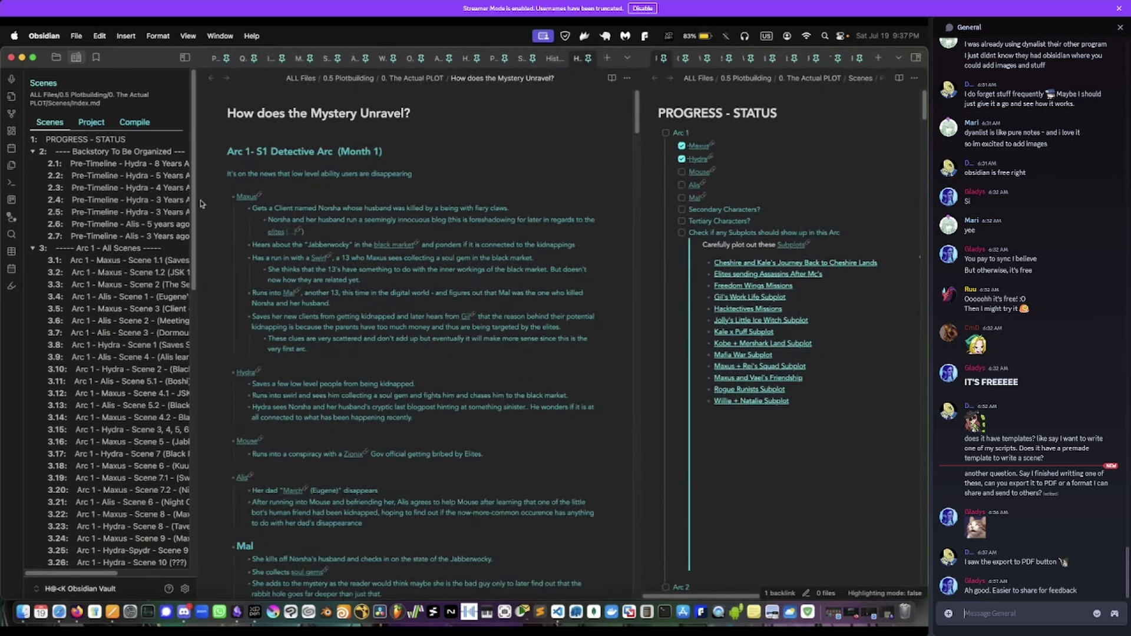
- Bring back the vault's file list and browse it to the Index note in the Scenes folder
left_click(56, 57)
scroll(66, 375, "down", 5)
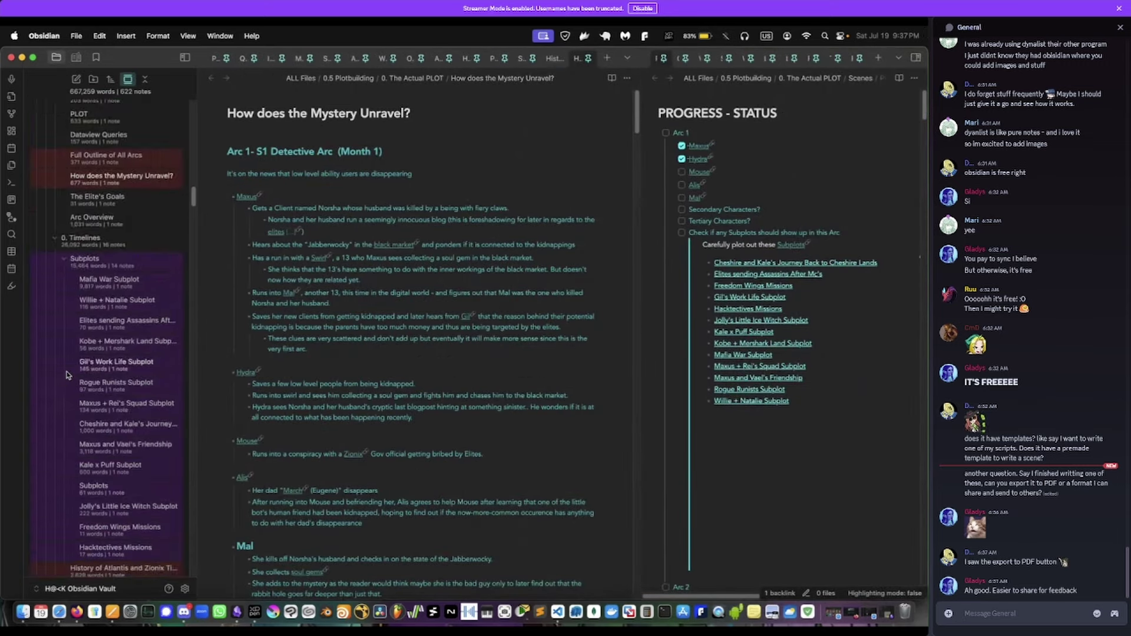
scroll(66, 375, "down", 5)
scroll(66, 375, "up", 10)
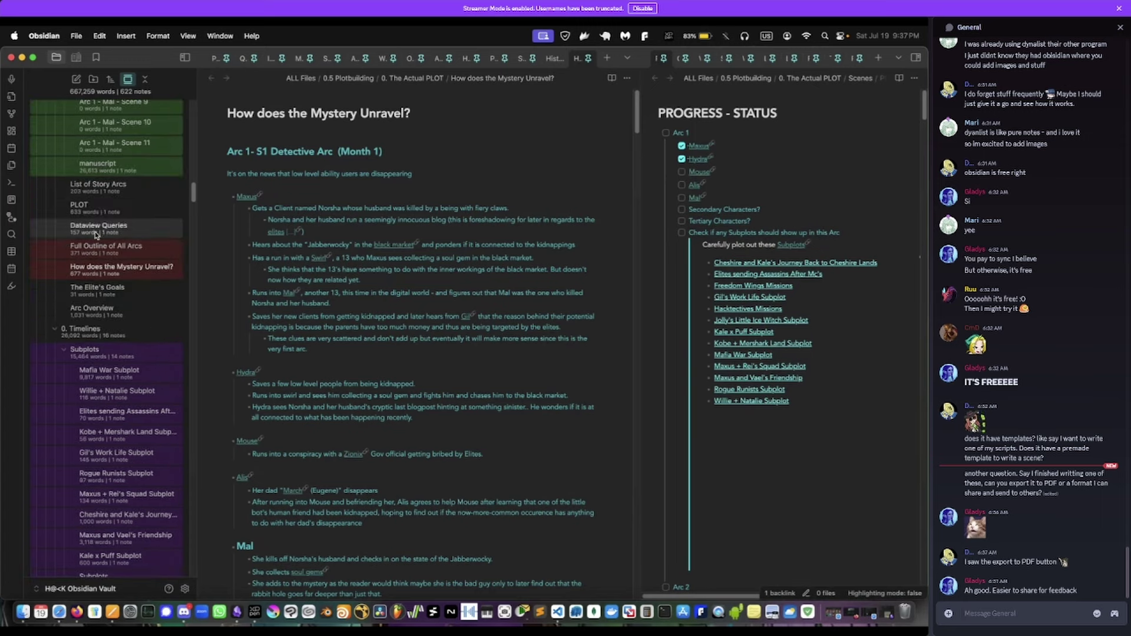
scroll(103, 194, "up", 15)
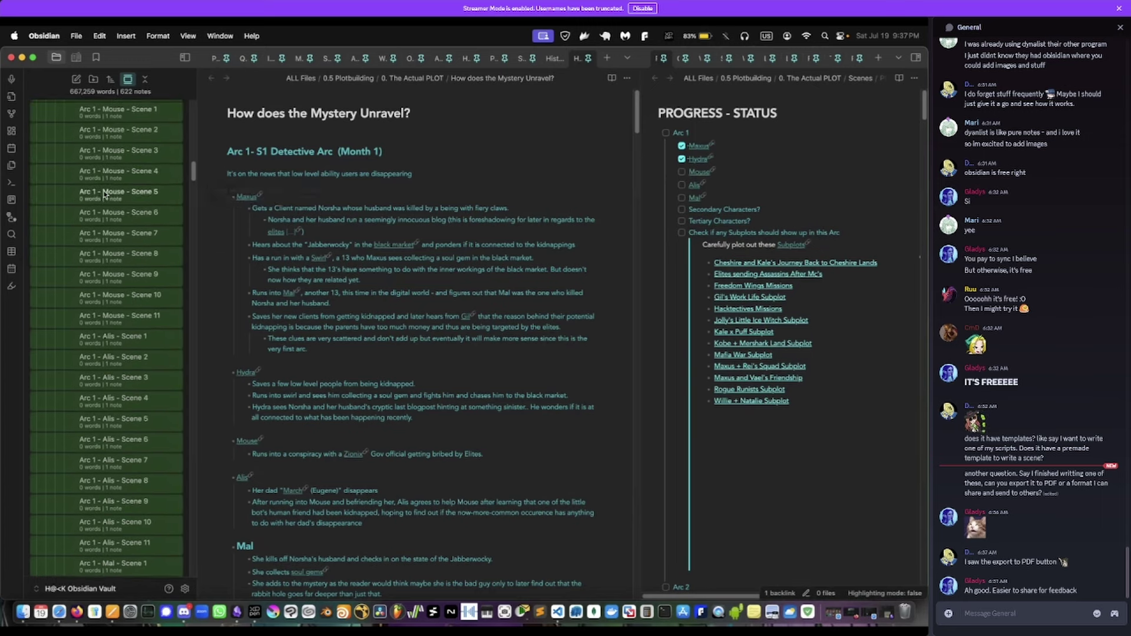
scroll(104, 194, "up", 5)
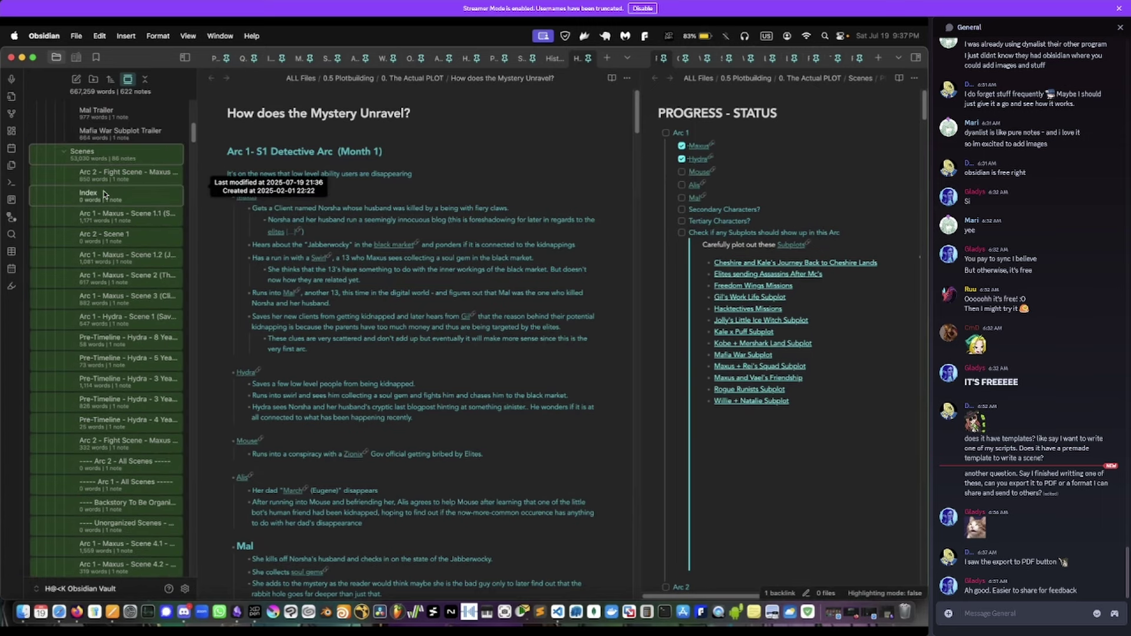
- Open the 1. Characters note in a new tab by searching the vault for "characters"
left_click(607, 57)
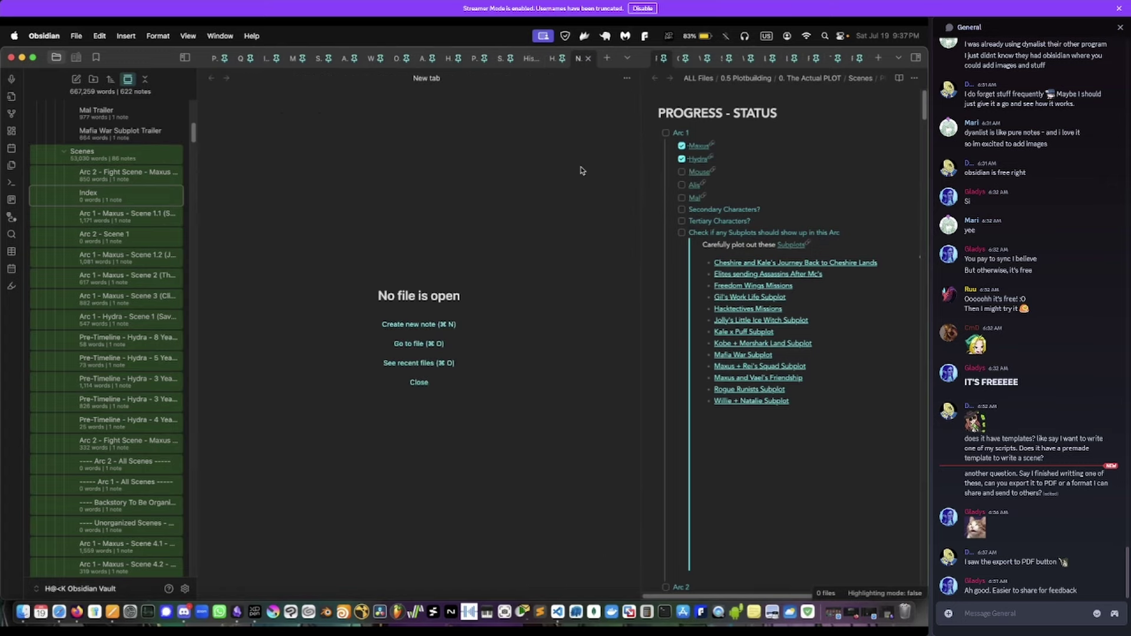
left_click(419, 343)
type("chara")
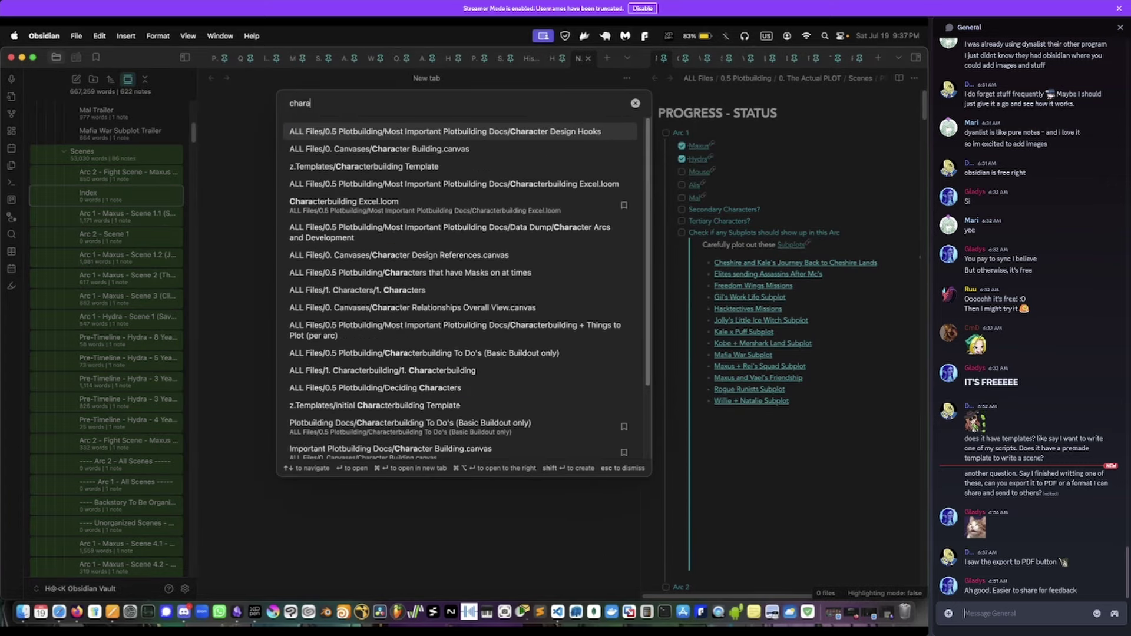
type("cters")
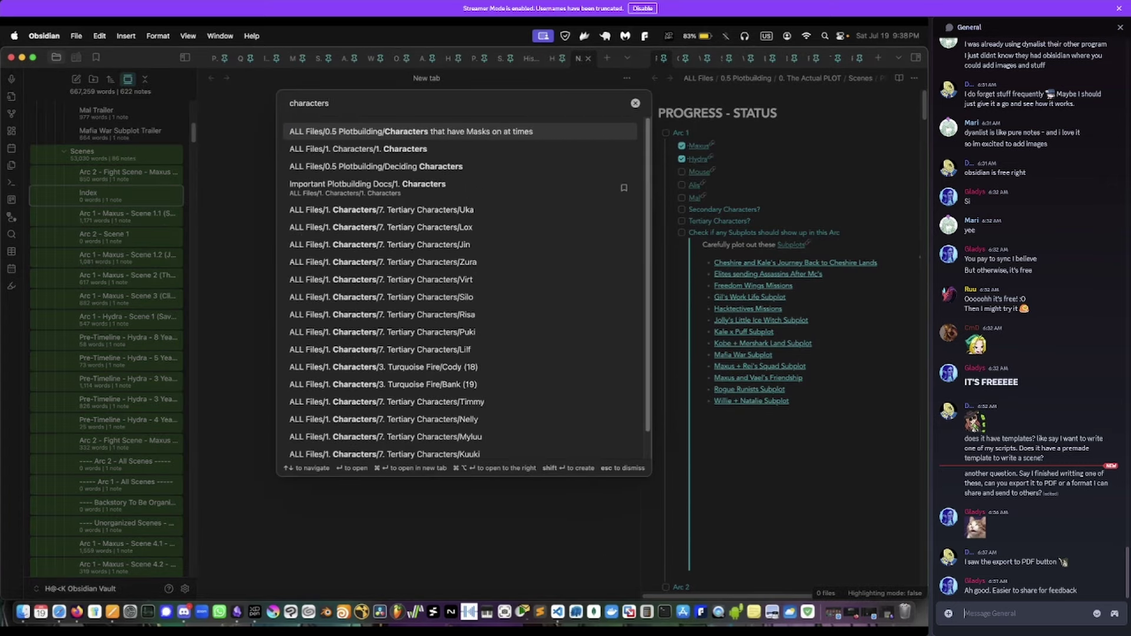
key("Down")
key("Return")
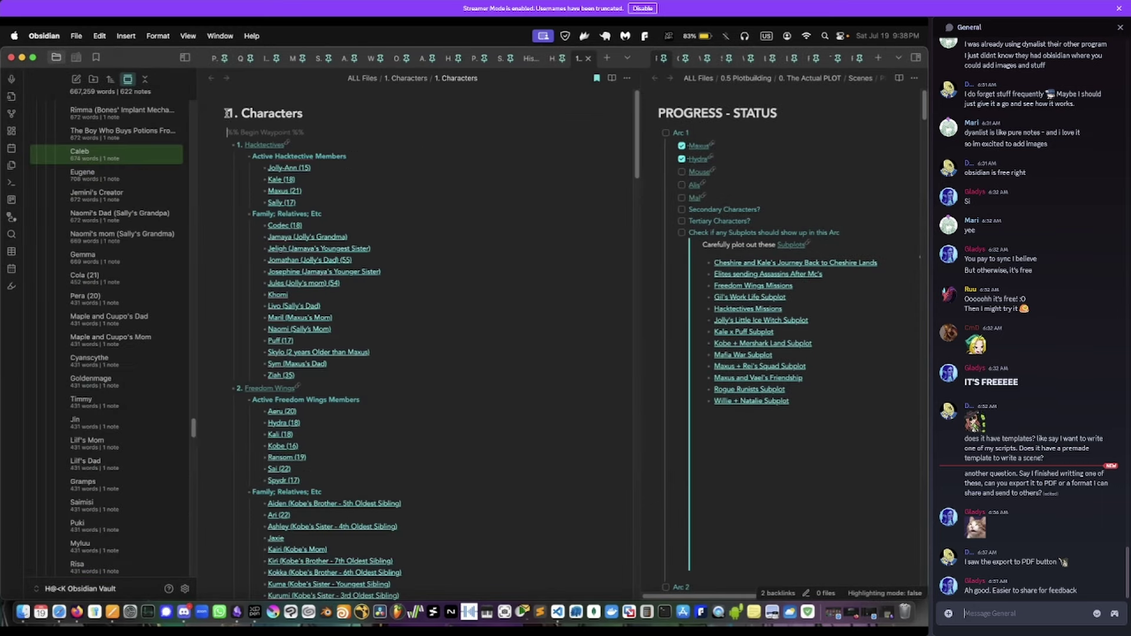
- Point out the title of the 1. Characters note and the Begin Waypoint marker beneath it
left_click_drag(231, 112, 292, 113)
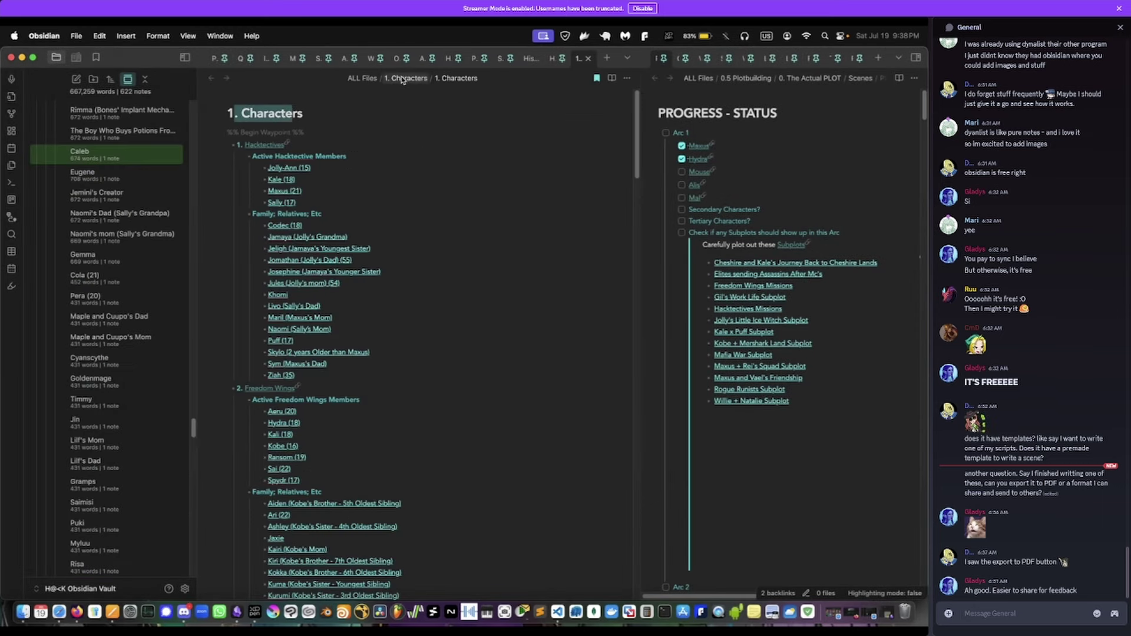
left_click(289, 119)
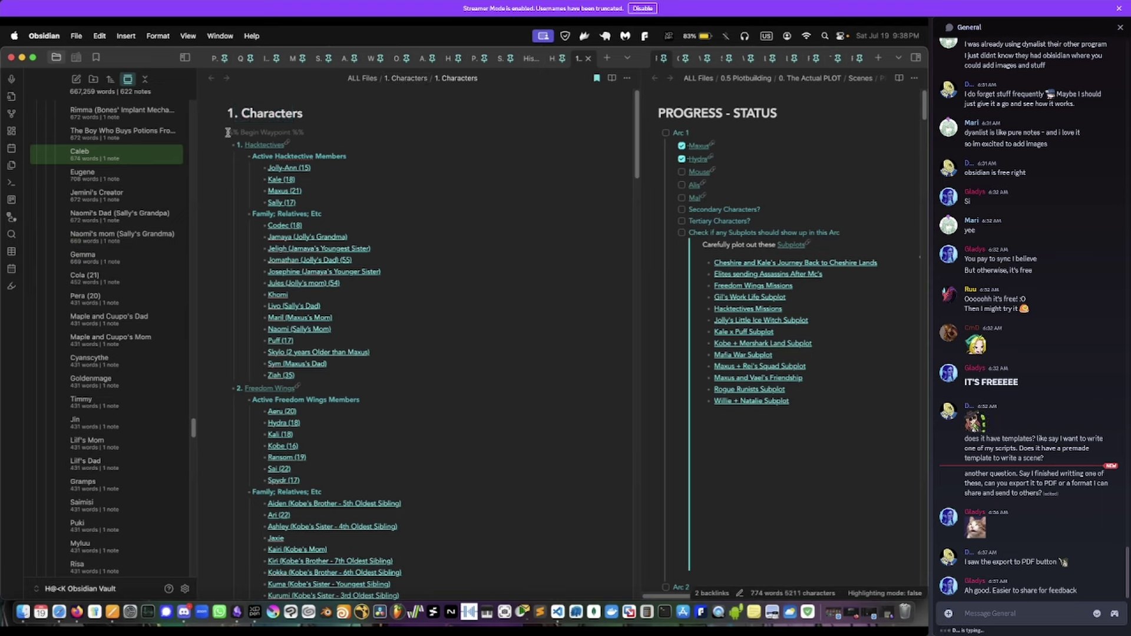
left_click_drag(227, 132, 311, 133)
left_click(315, 132)
- Examine the Waypoint list of linked characters down to its end marker and compare it with the folders in the file list
scroll(360, 220, "down", 20)
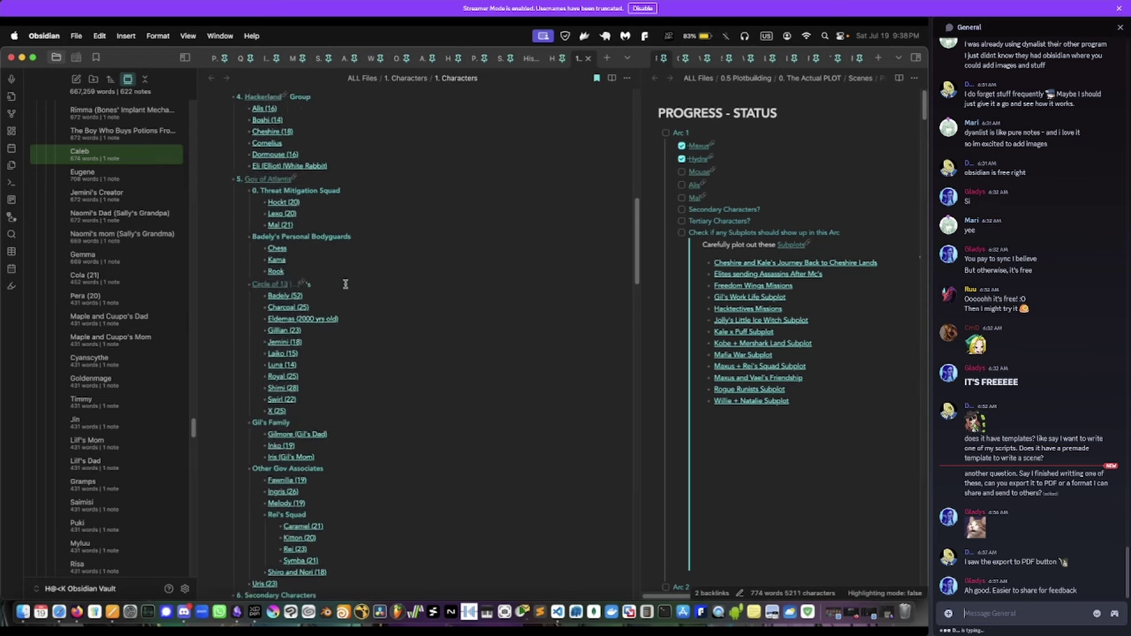
scroll(346, 284, "down", 15)
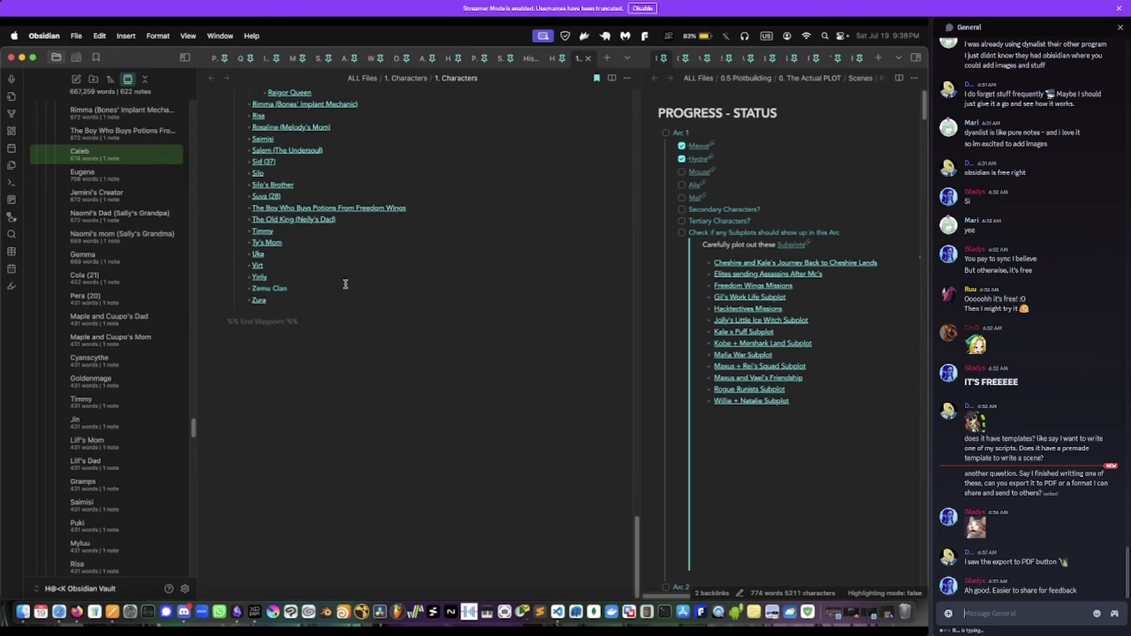
scroll(346, 284, "up", 5)
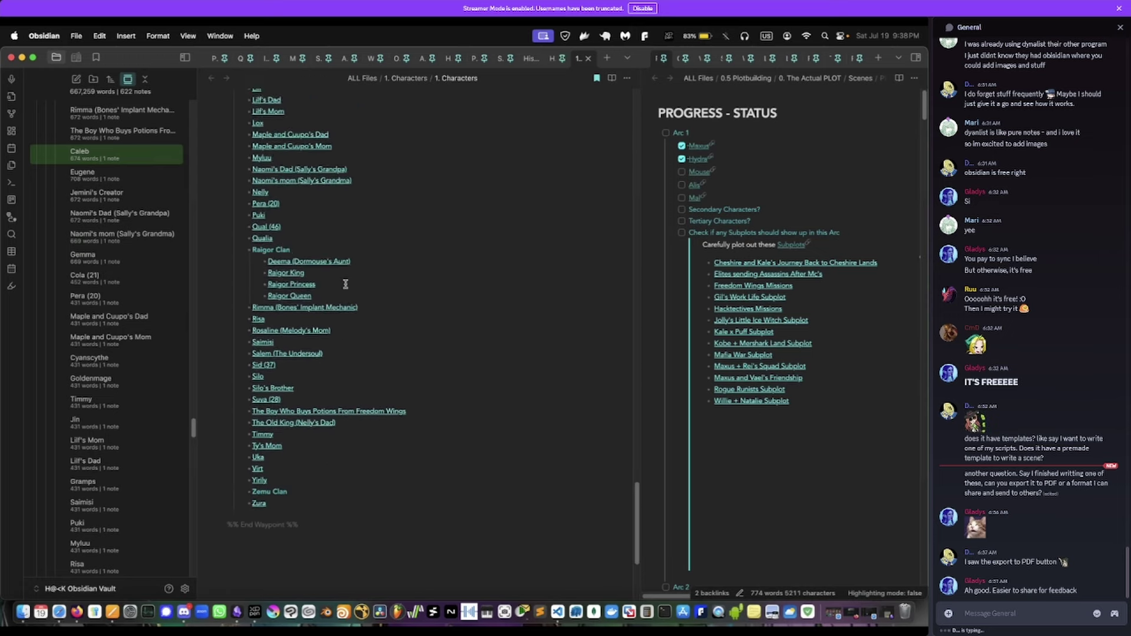
scroll(346, 284, "up", 1)
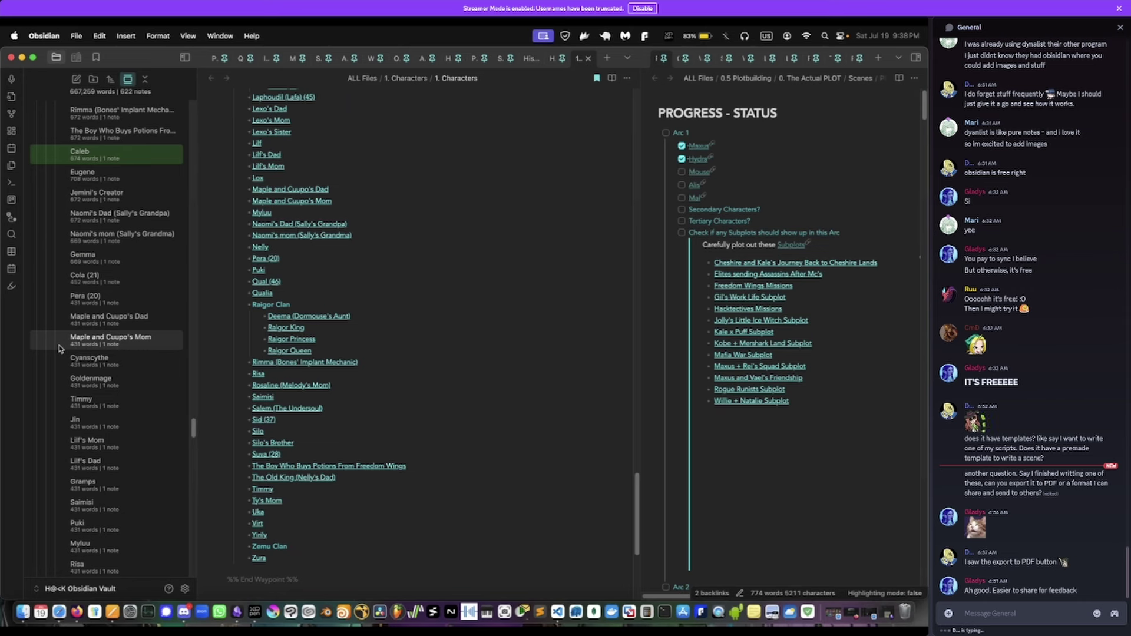
scroll(59, 349, "up", 5)
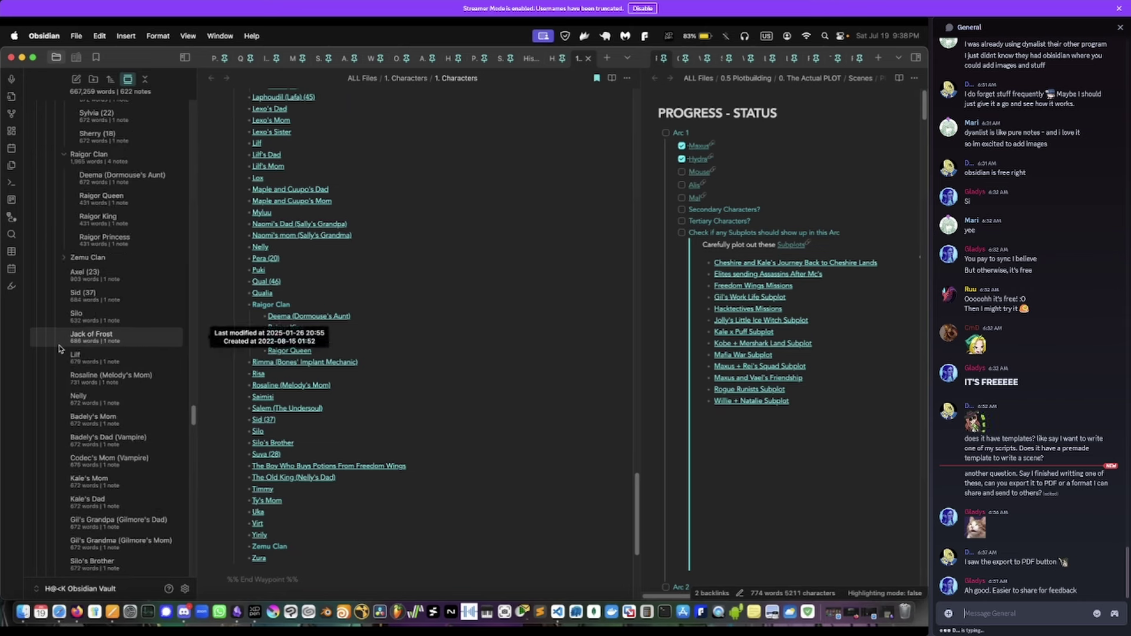
scroll(307, 340, "up", 4)
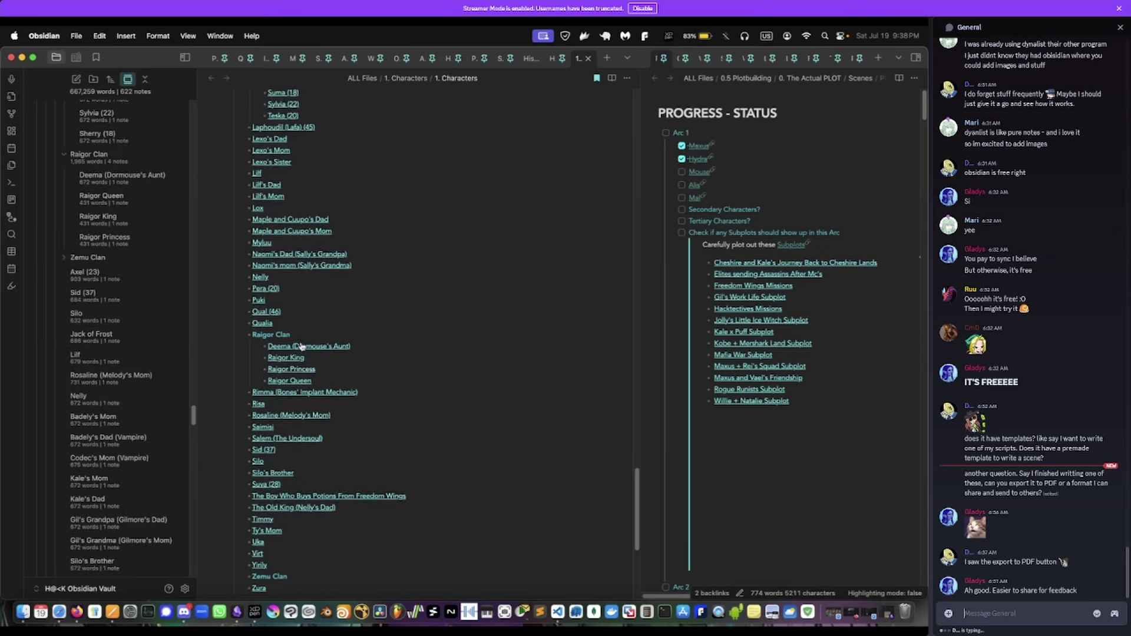
scroll(308, 340, "up", 15)
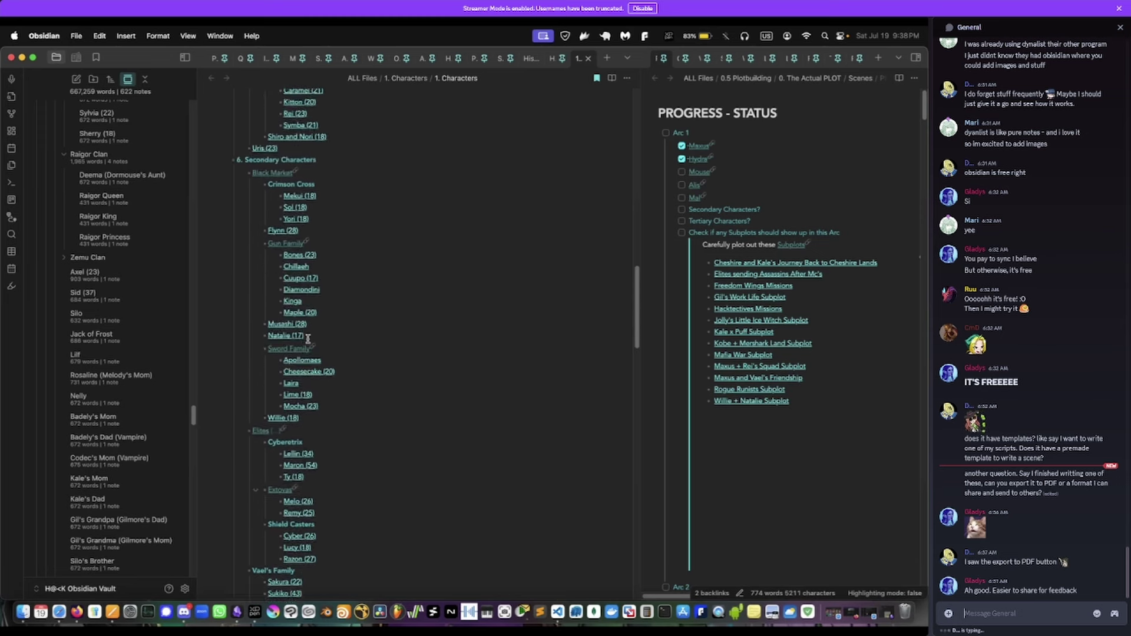
scroll(308, 343, "up", 2)
scroll(307, 340, "up", 8)
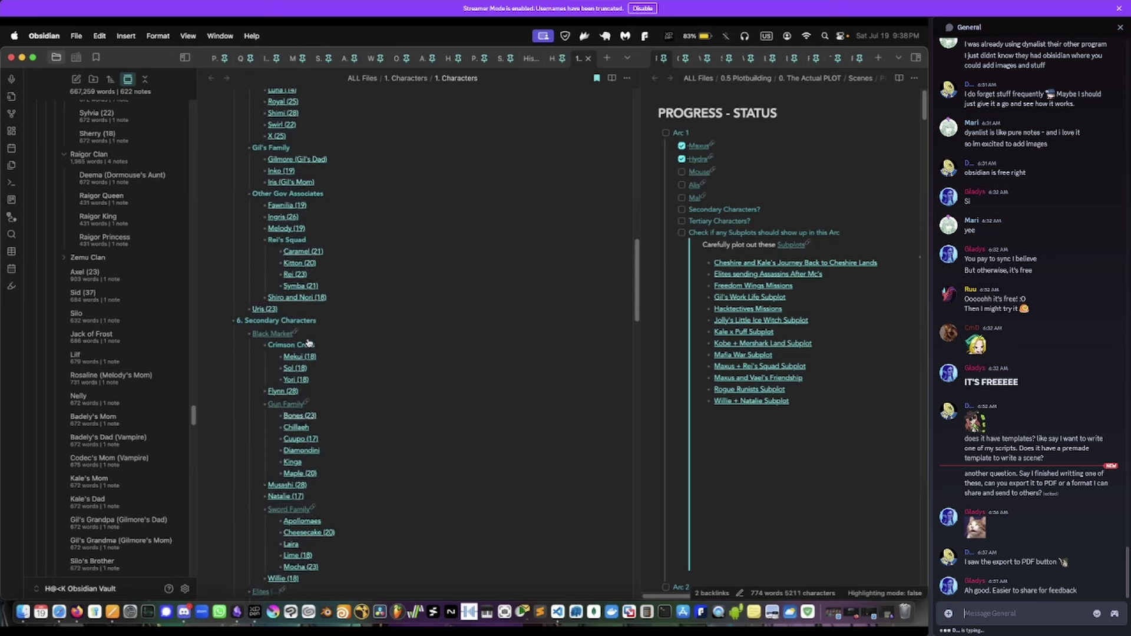
scroll(308, 340, "up", 20)
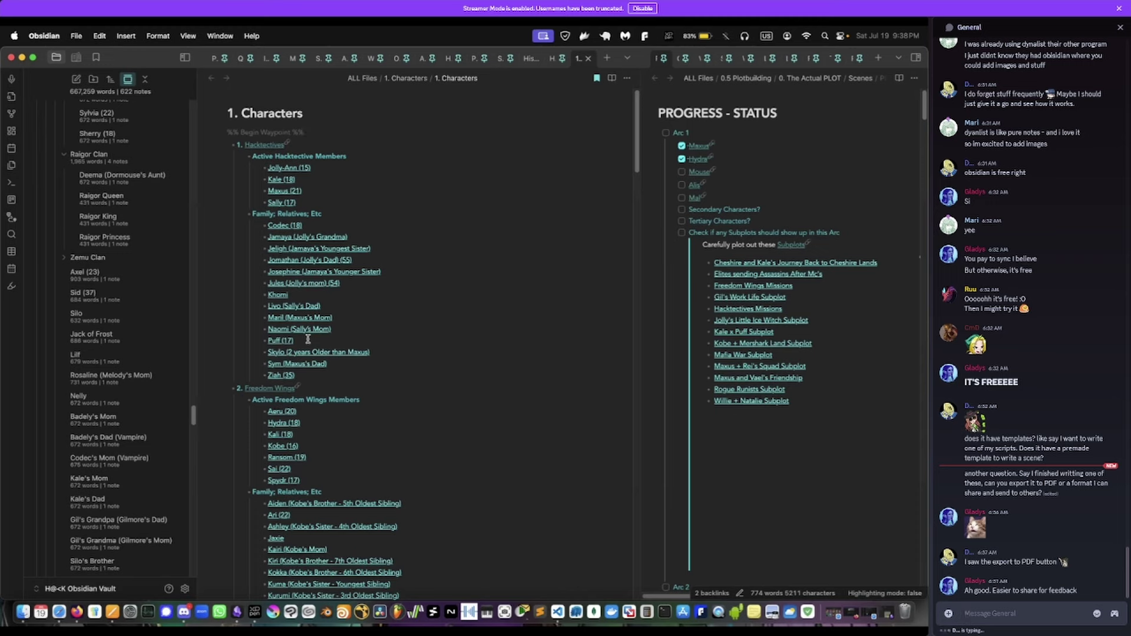
- Switch to Discord and read the chat question about sharing the character relationship map, highlighting "how would I share"
left_click(184, 613)
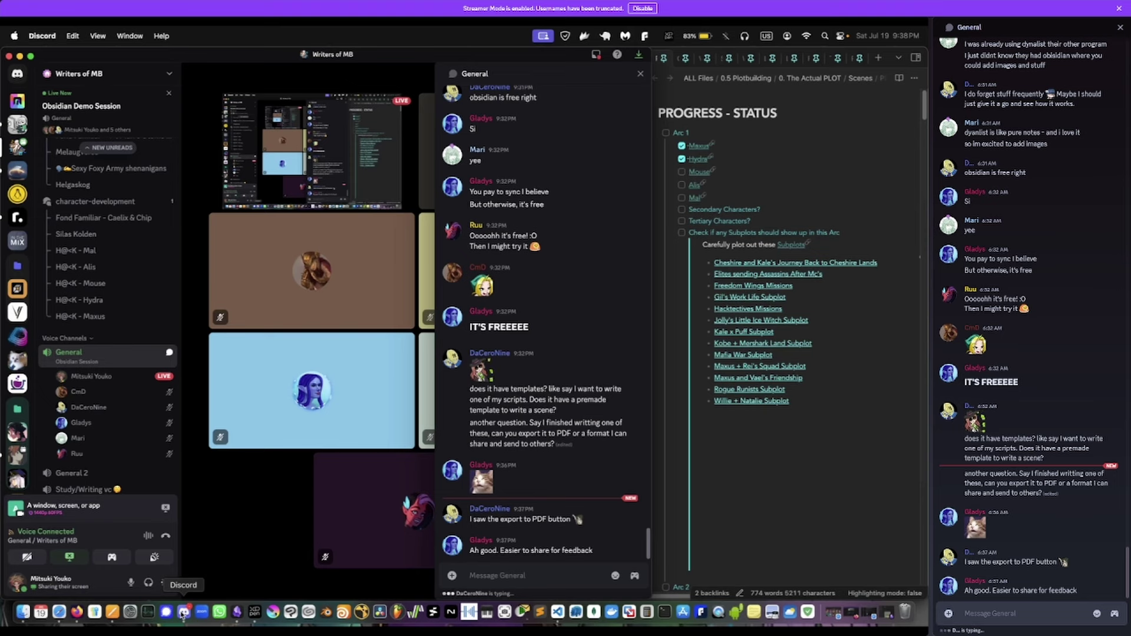
mouse_move(547, 537)
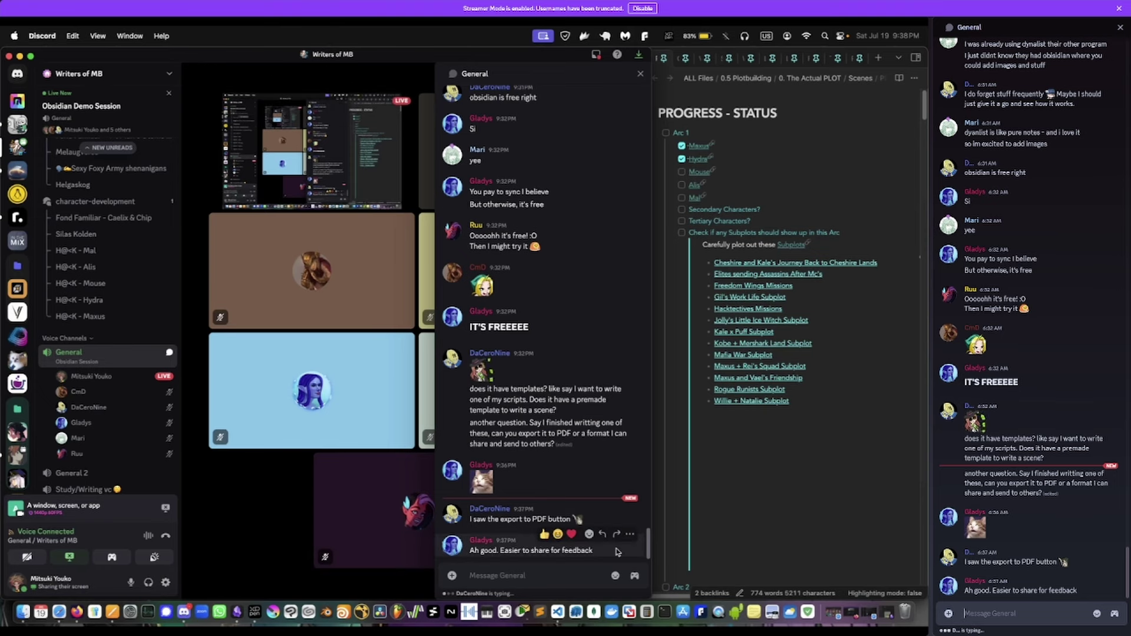
mouse_move(607, 557)
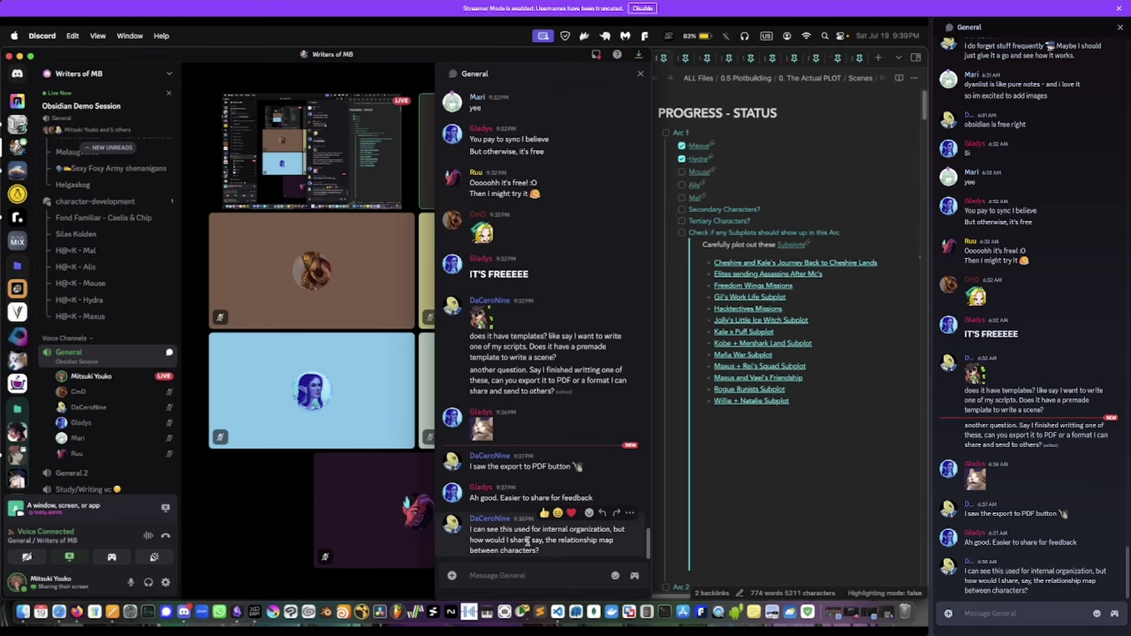
left_click_drag(528, 540, 471, 544)
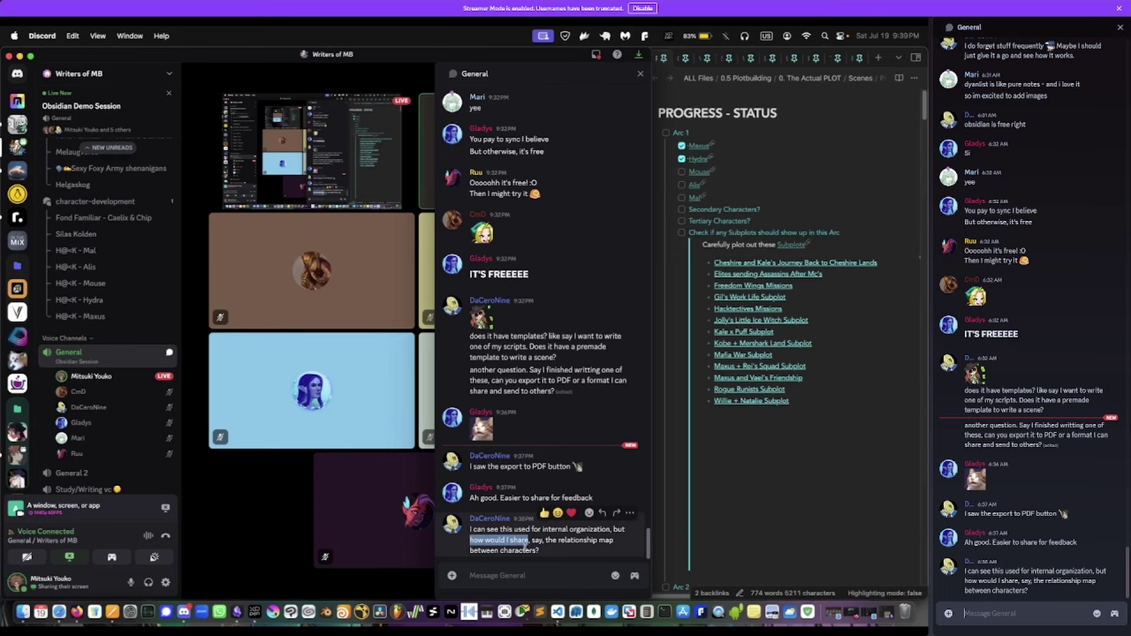
- Narrow the Obsidian window and point out Waypoint and Dataview in the Obsidian For Writers Session outline in Pages
left_click(778, 499)
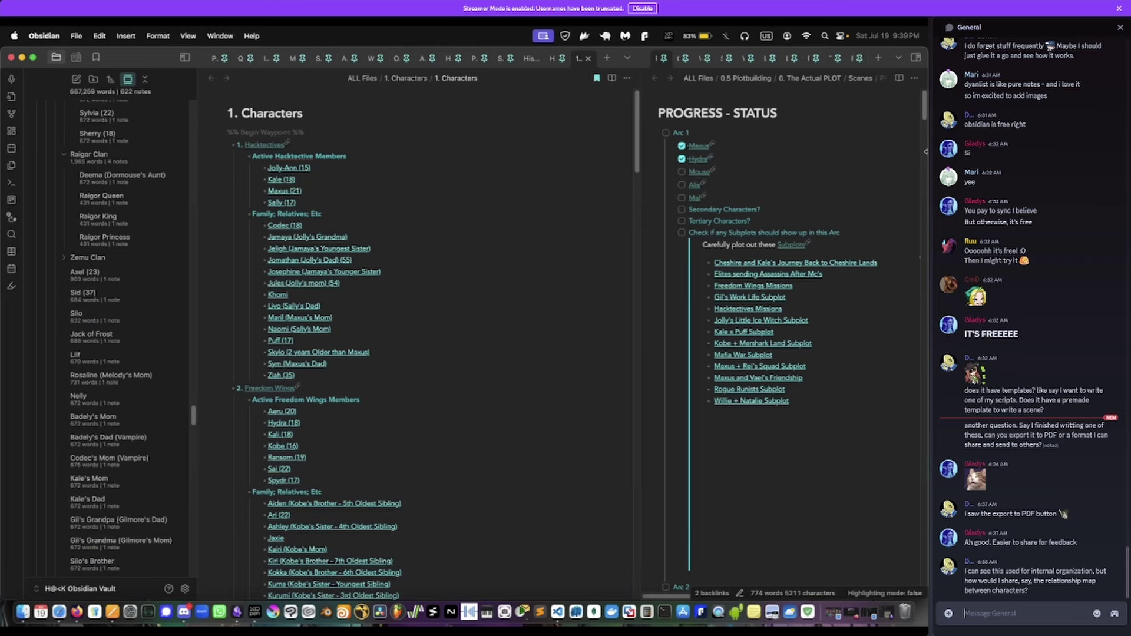
left_click_drag(925, 152, 705, 146)
left_click(798, 301)
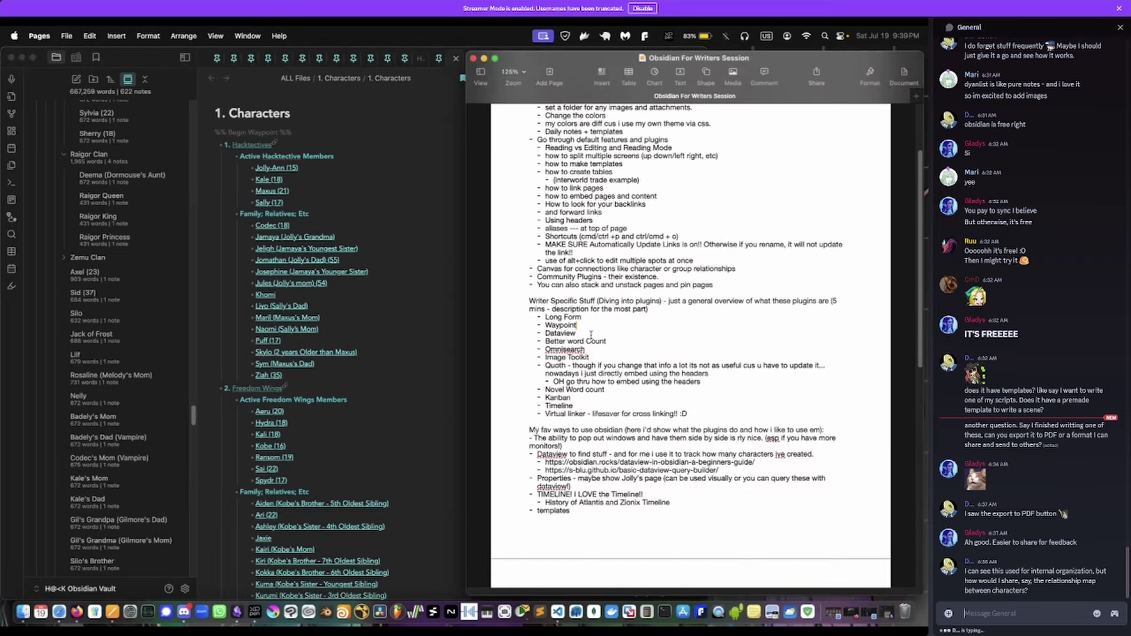
double_click(574, 325)
left_click_drag(585, 335, 532, 334)
- Return to Obsidian and open a new empty tab beside the 1. Characters note
left_click(411, 314)
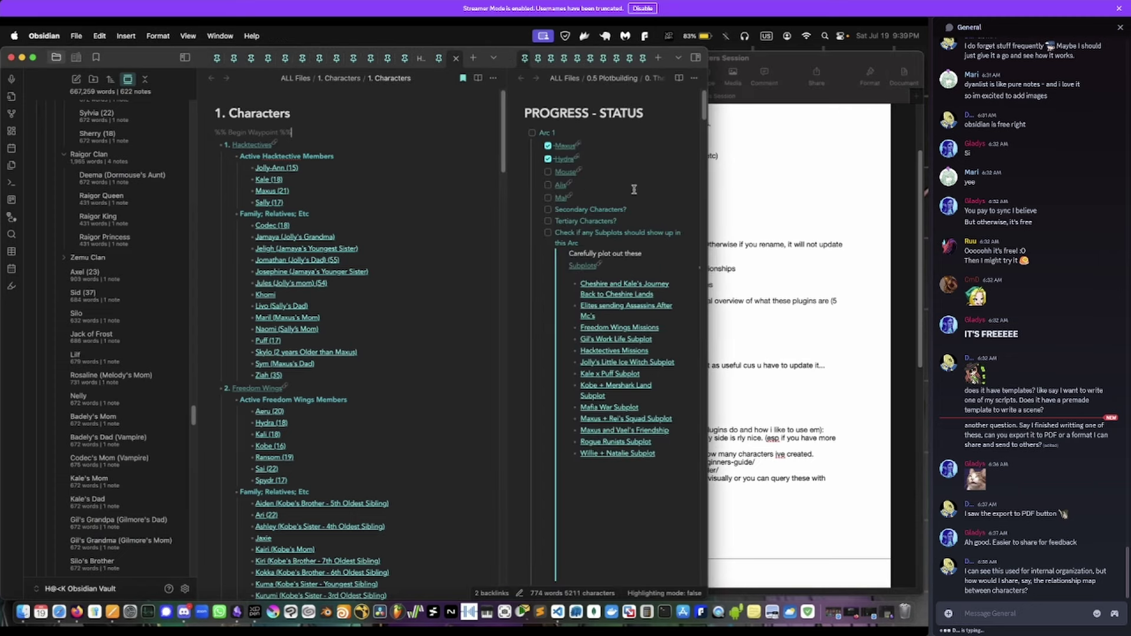
left_click(474, 58)
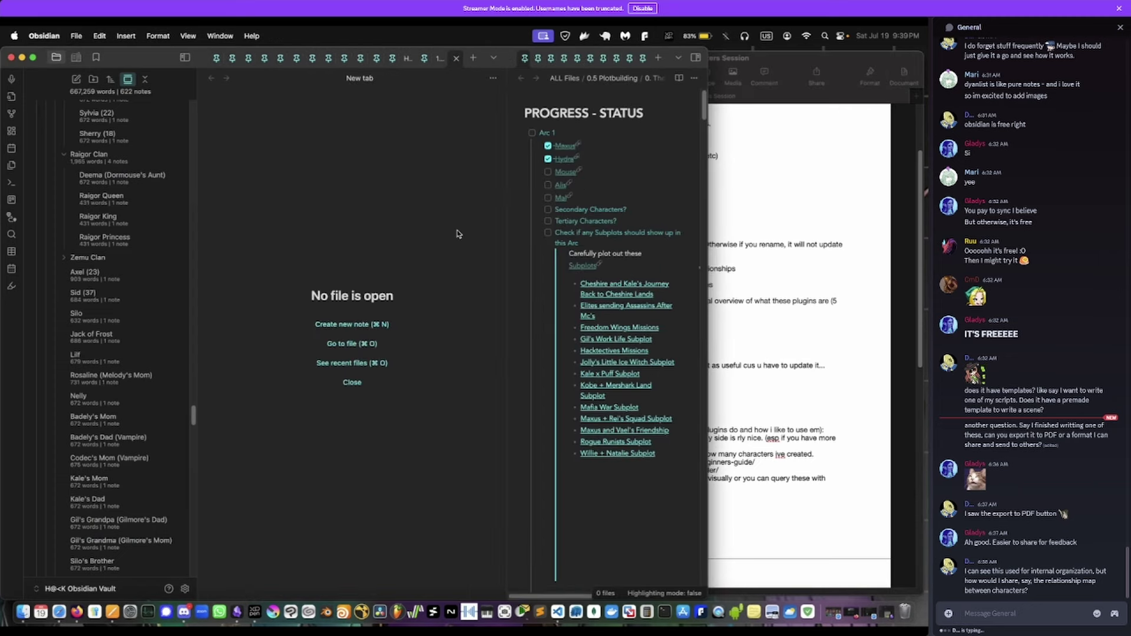
key("super+o")
type("data")
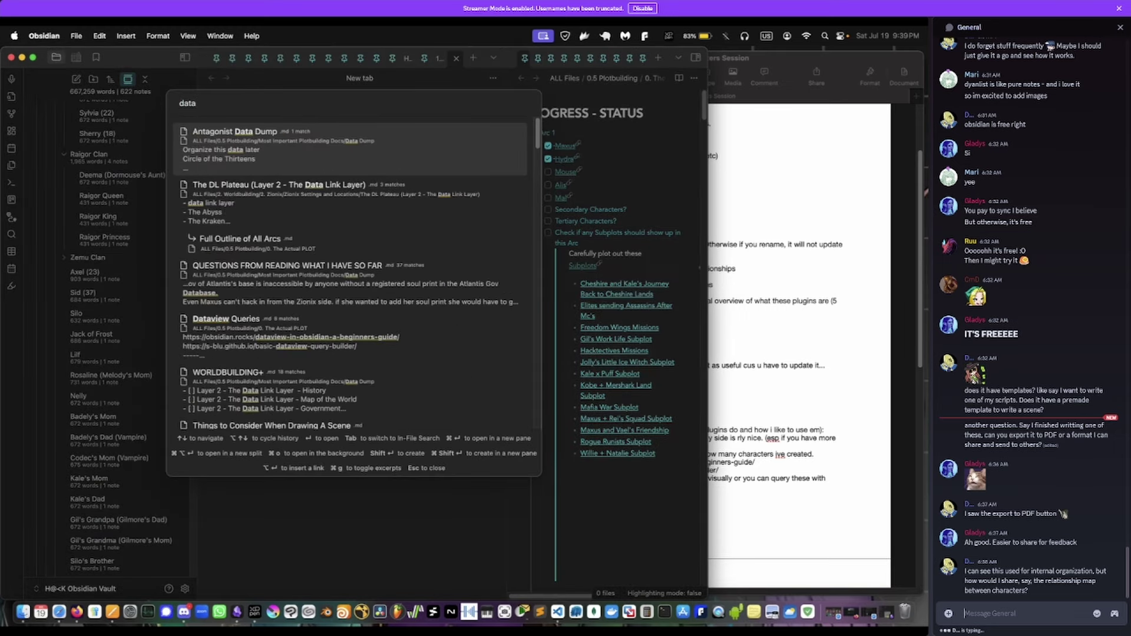
key("Down")
key("Down")
key("Down")
key("Escape")
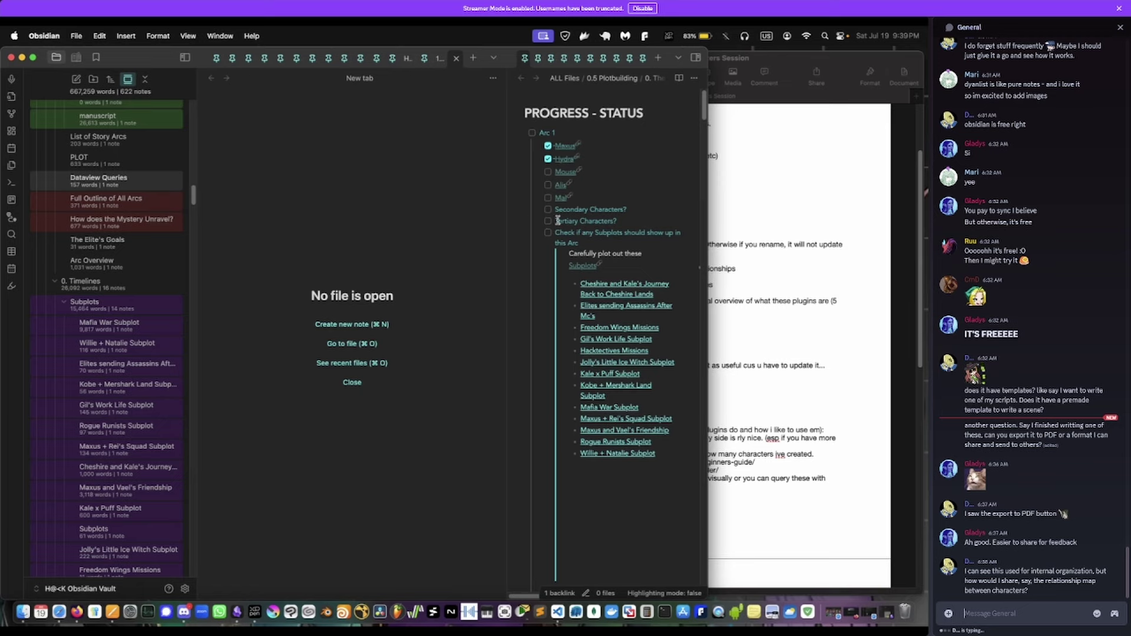
- Find the Dataview Queries note by searching for "dataview", open it in the empty tab, and widen the Obsidian window to full width
left_click(336, 348)
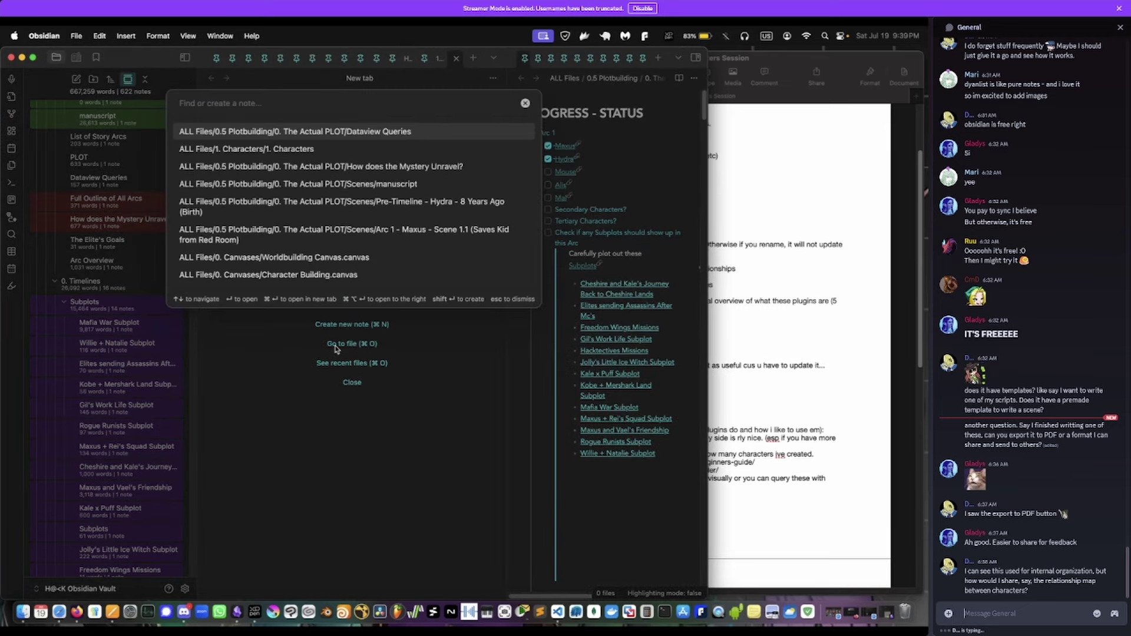
type("datavie")
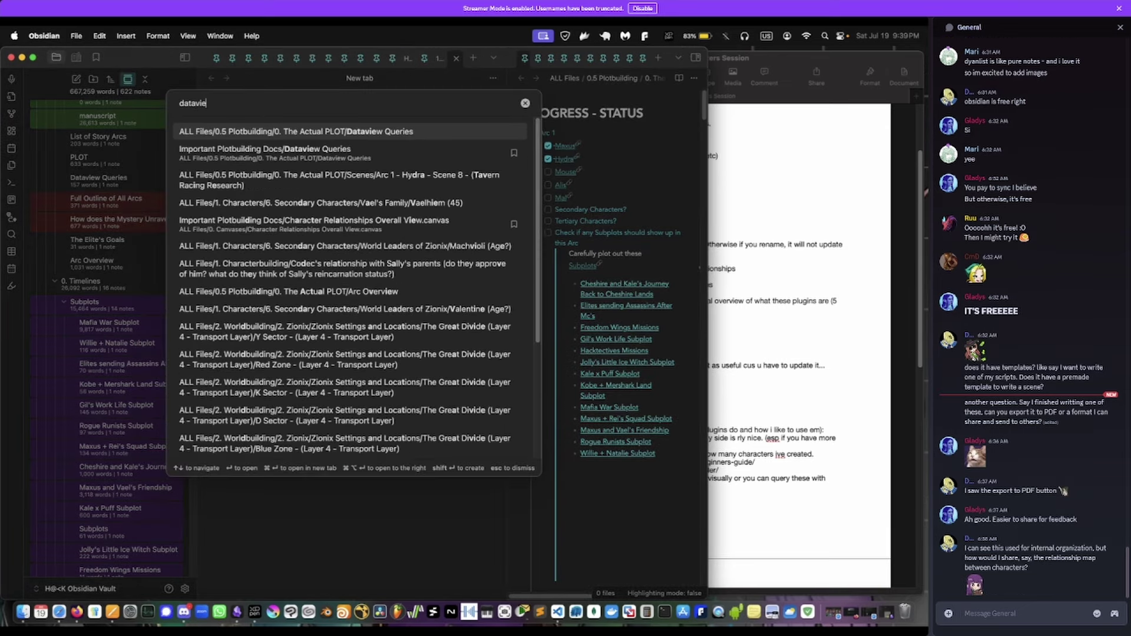
type("w")
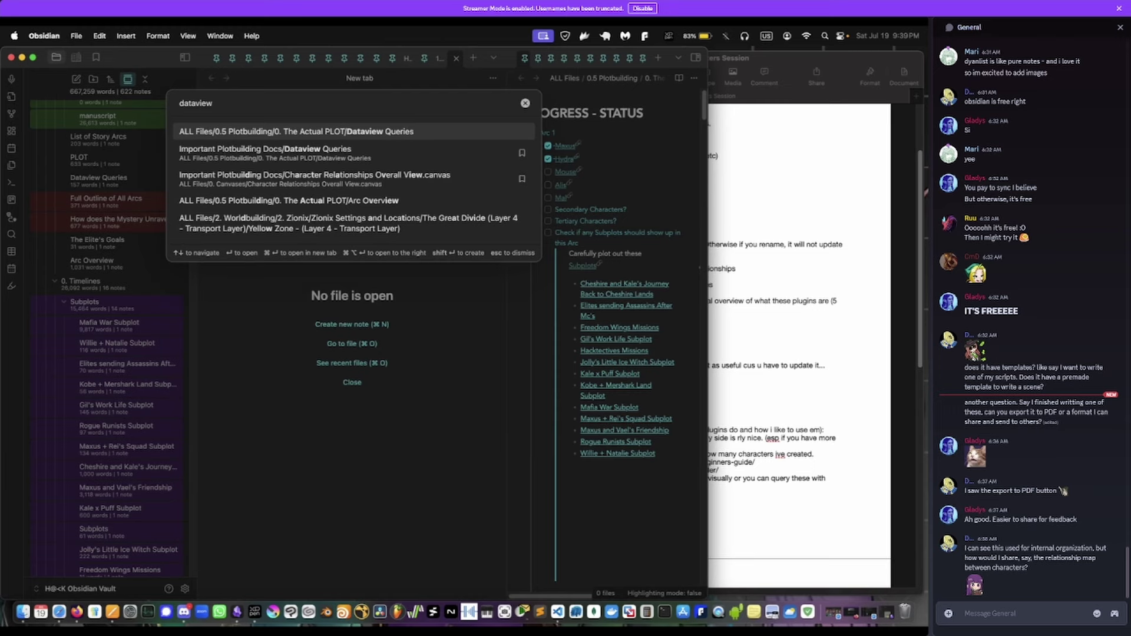
key("Return")
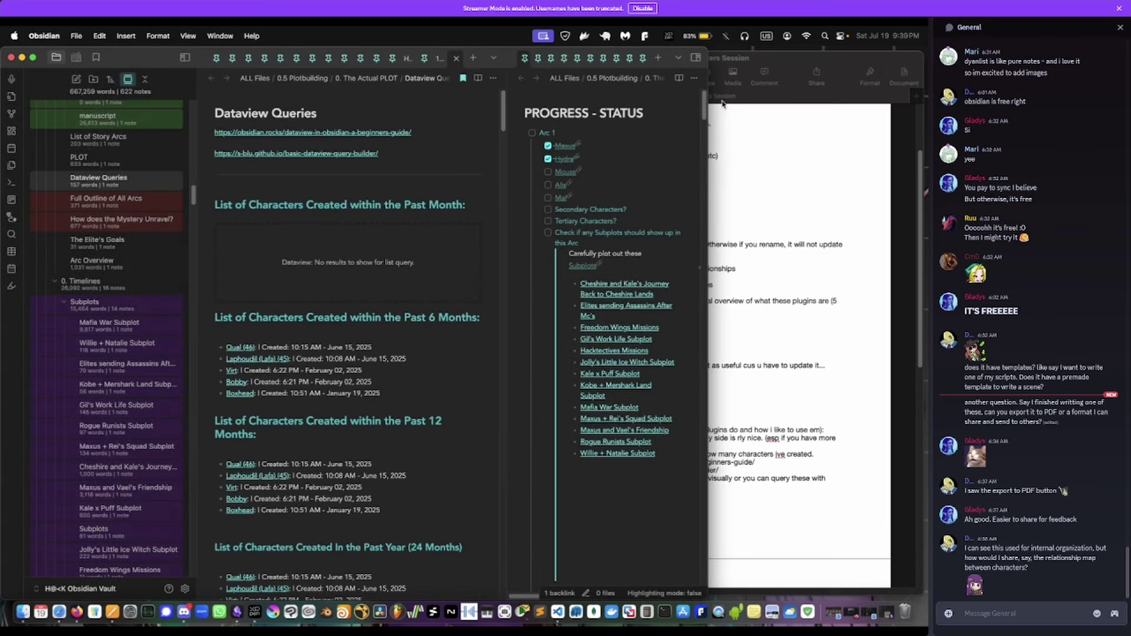
double_click(707, 52)
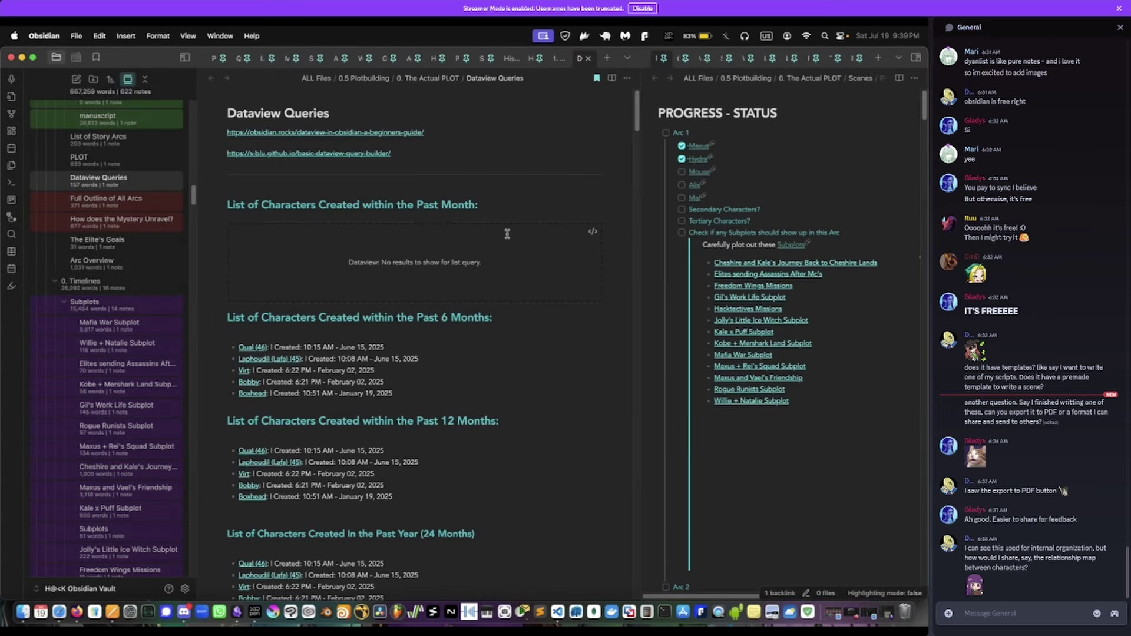
- Show the Dataview query code under List of Characters Created within the Past Month, and return it to its rendered view
left_click(502, 214)
key("Down")
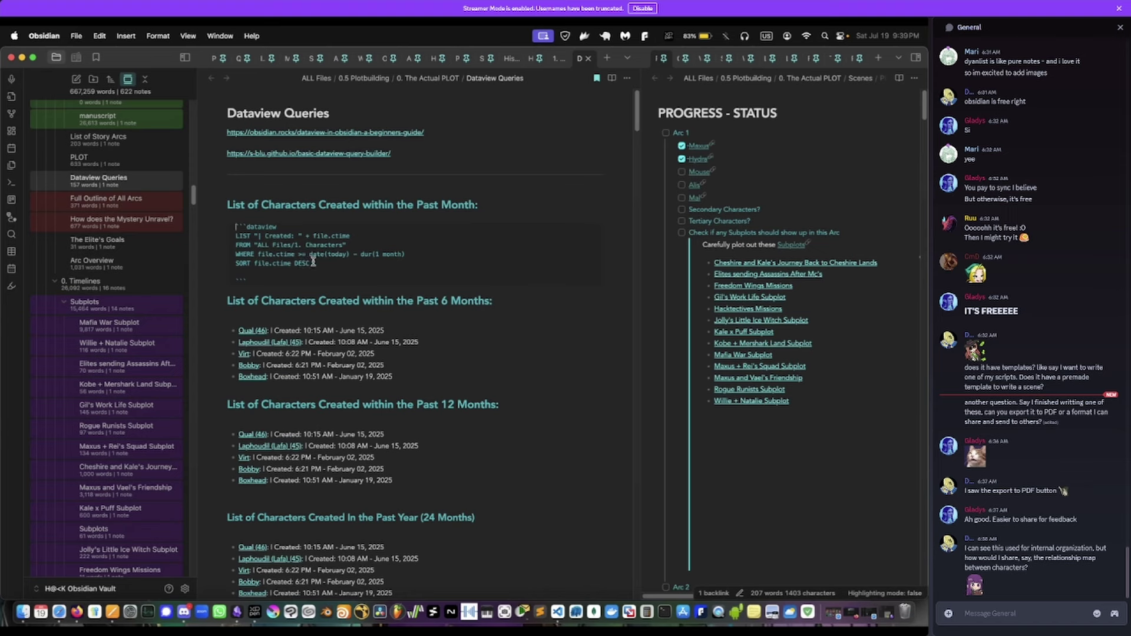
right_click(291, 360)
key("Escape")
left_click(372, 216)
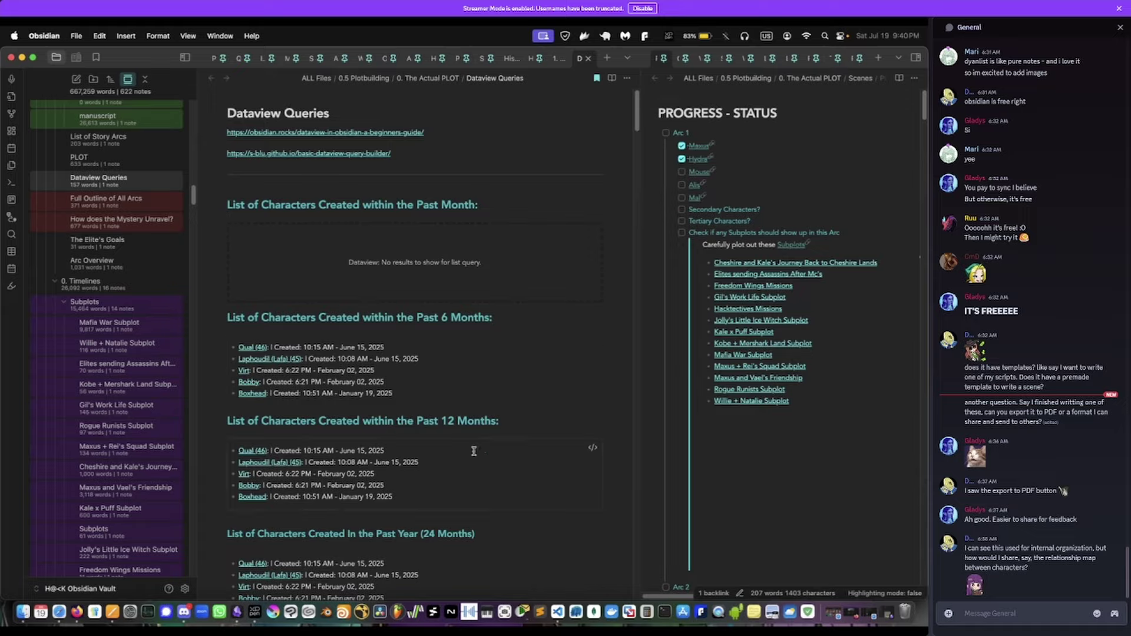
- Look through the longer-period character creation lists in the Dataview Queries note and return to its beginning
scroll(474, 451, "down", 12)
scroll(474, 451, "down", 15)
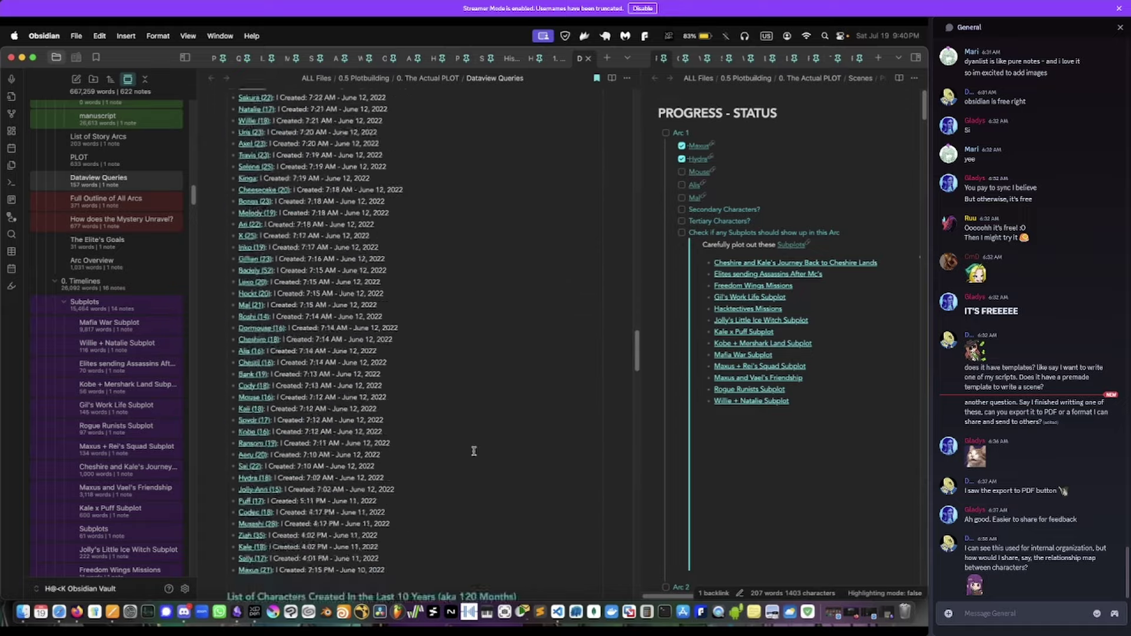
scroll(473, 451, "up", 20)
- Narrow the Obsidian window, bring forward the session outline in Pages, and switch to the Discord chat
left_click_drag(926, 266, 661, 272)
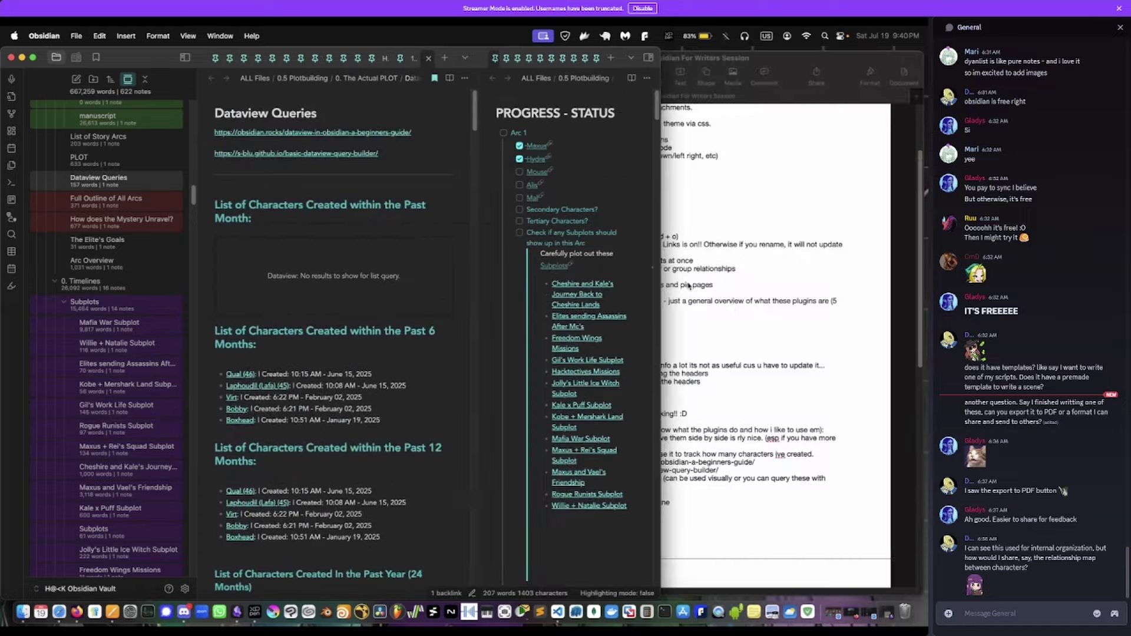
left_click(793, 331)
left_click(186, 607)
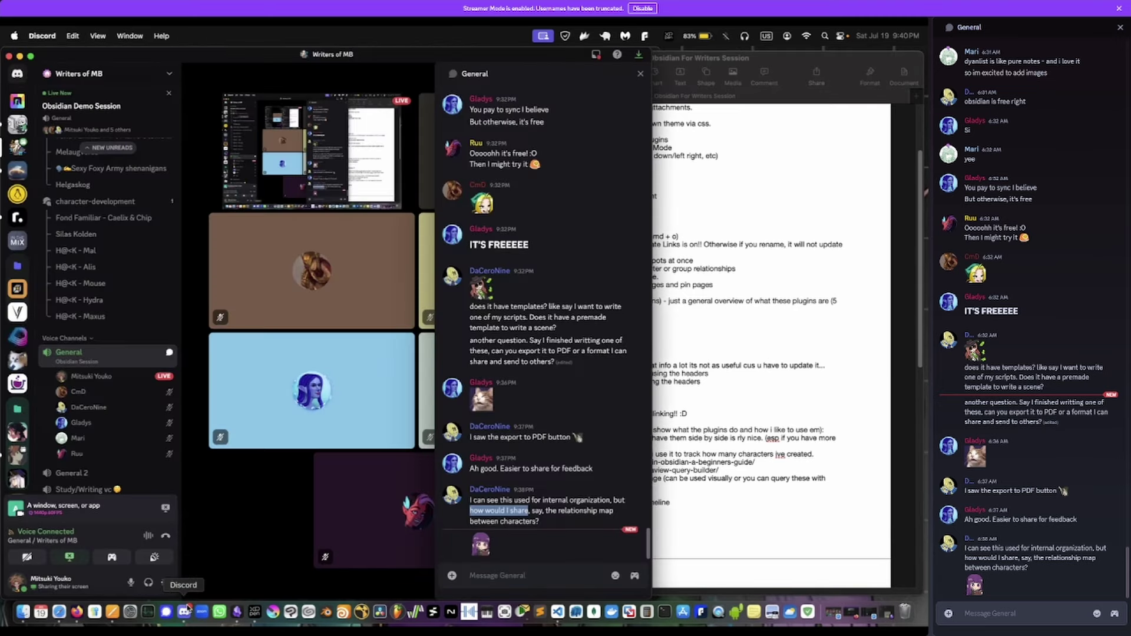
- Return to the Better word Count entry in the Pages session outline and minimize the Discord window to uncover Obsidian
left_click(734, 452)
left_click(610, 341)
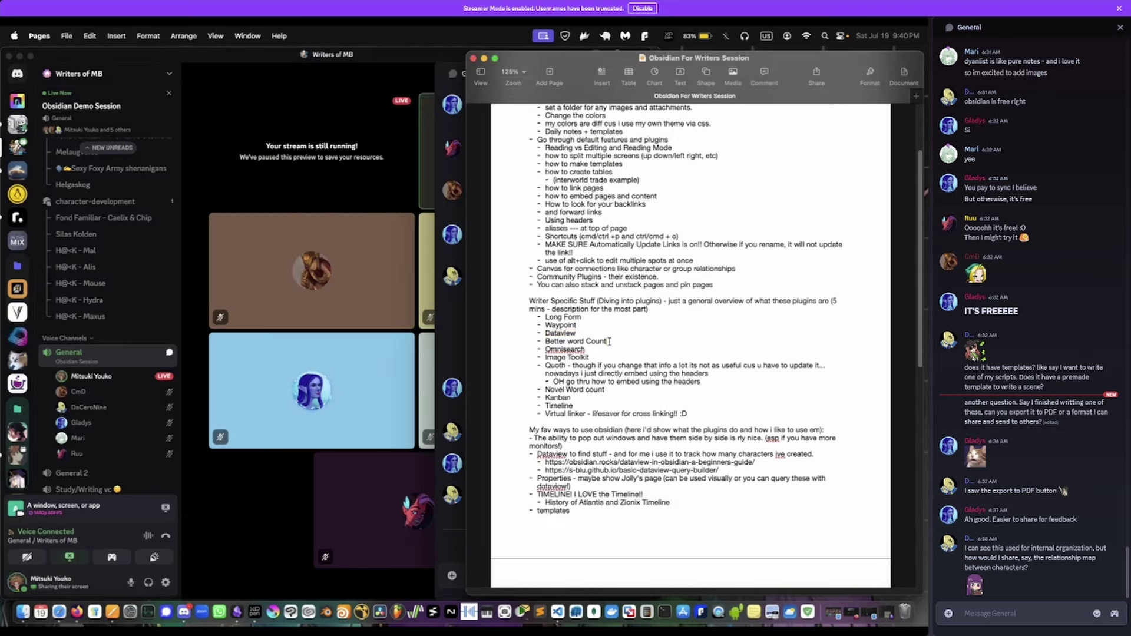
left_click(13, 55)
scroll(128, 196, "up", 10)
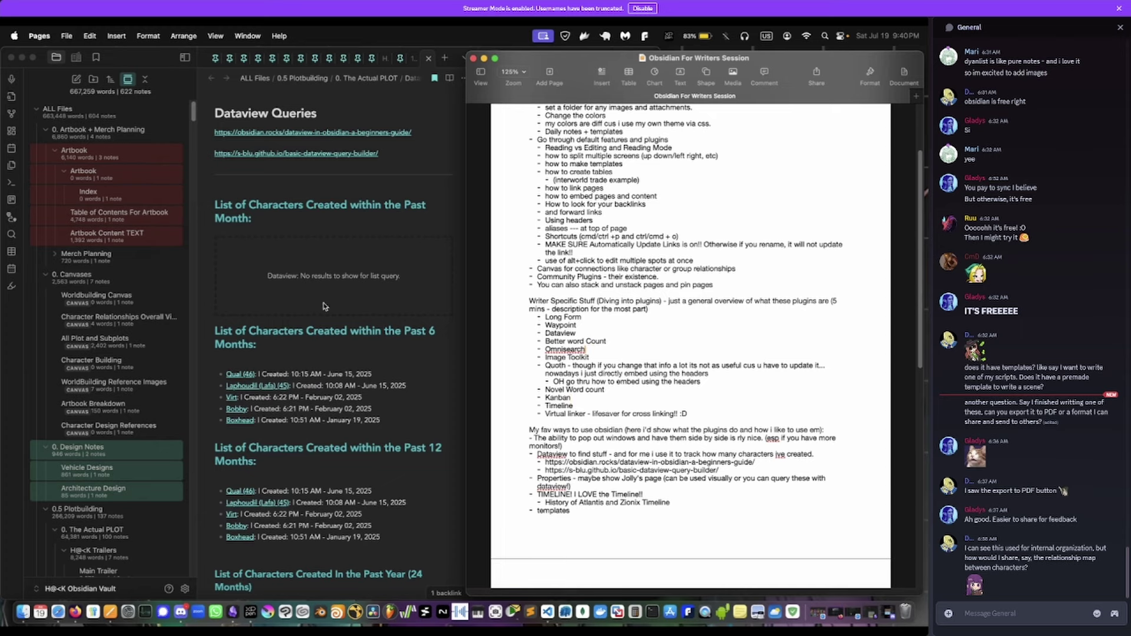
- Search Obsidian's community plugins for "omni", read through the Omnisearch plugin's page, and close the settings
left_click(187, 590)
left_click(186, 589)
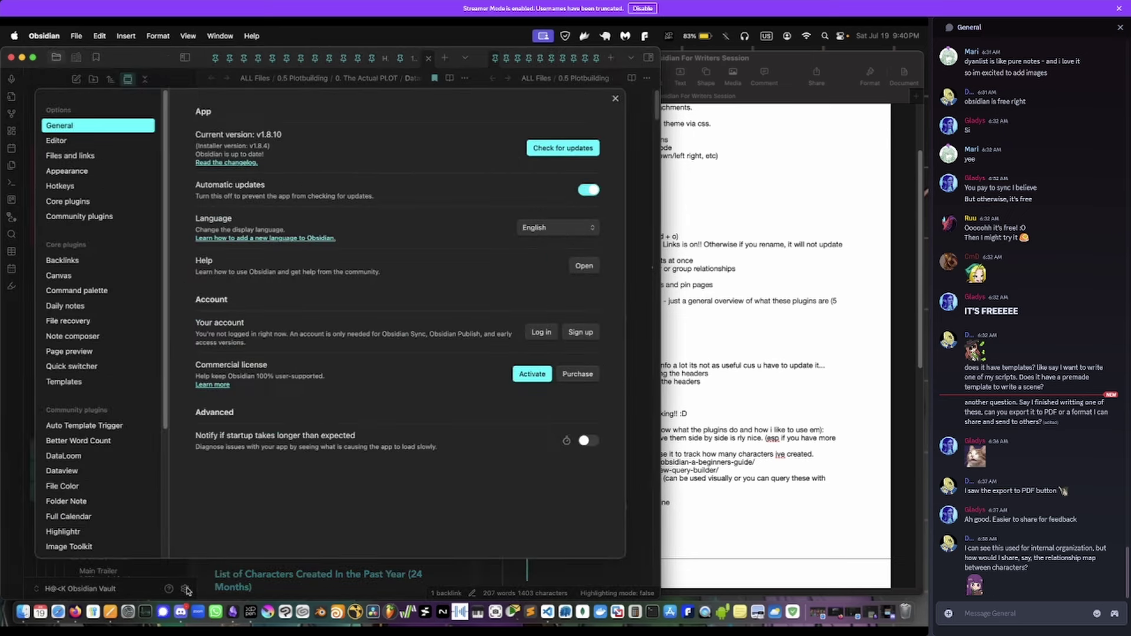
left_click(106, 216)
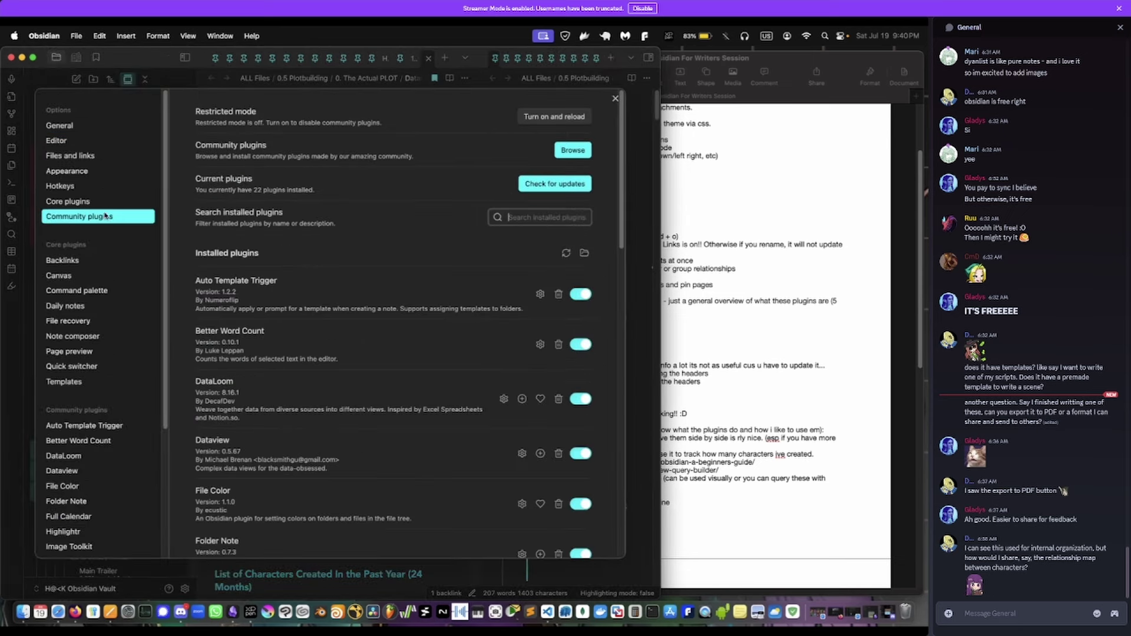
left_click(572, 150)
type("dmni")
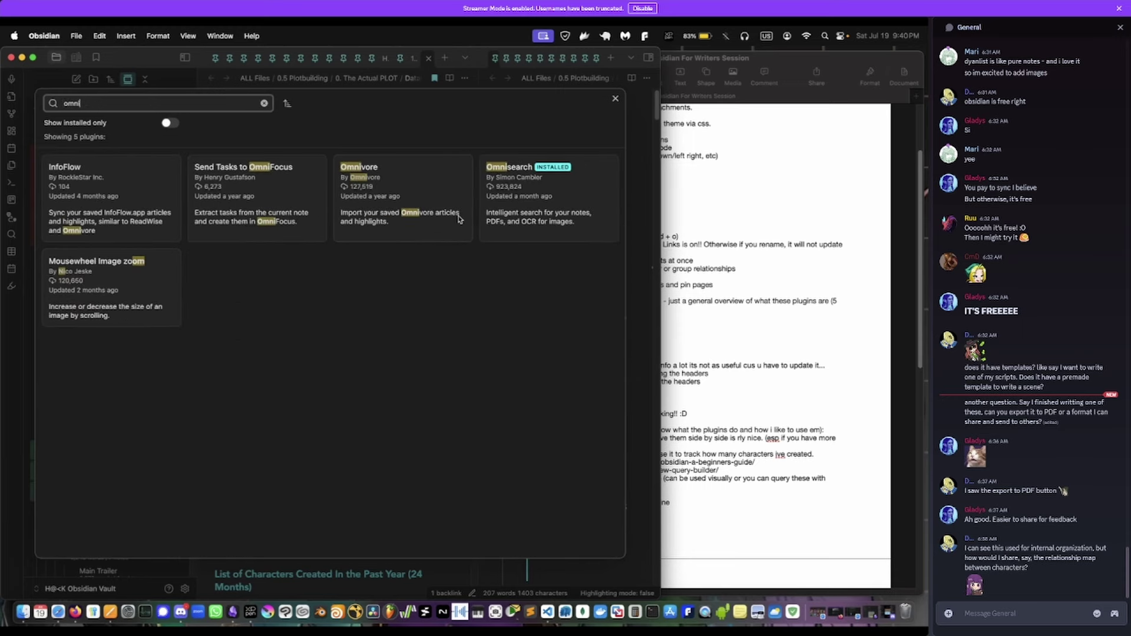
left_click(525, 220)
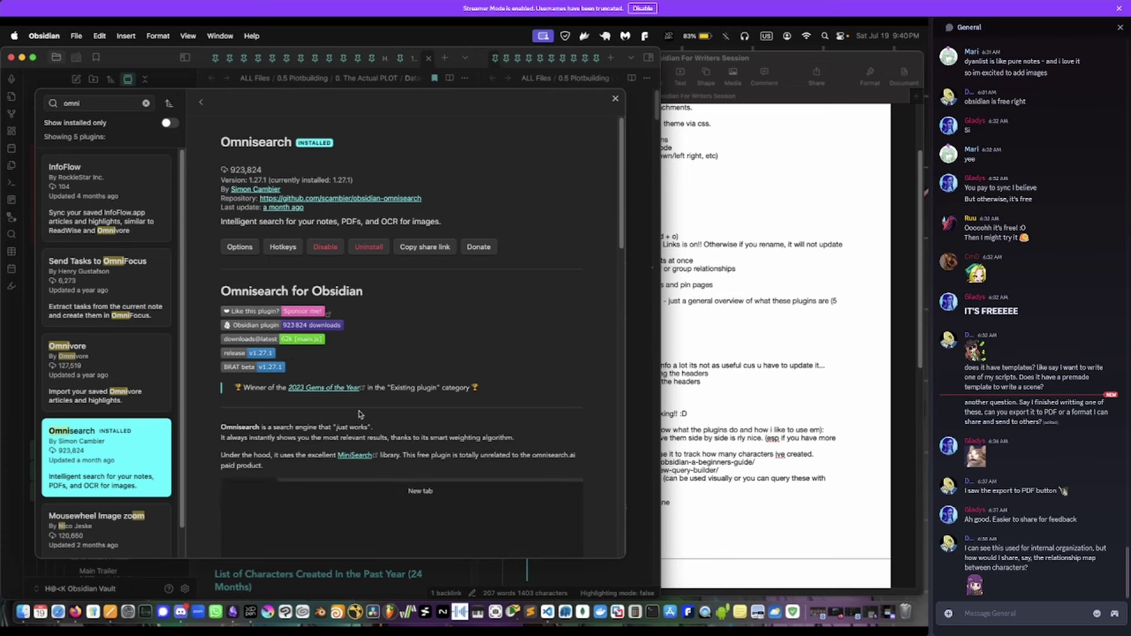
scroll(359, 414, "down", 3)
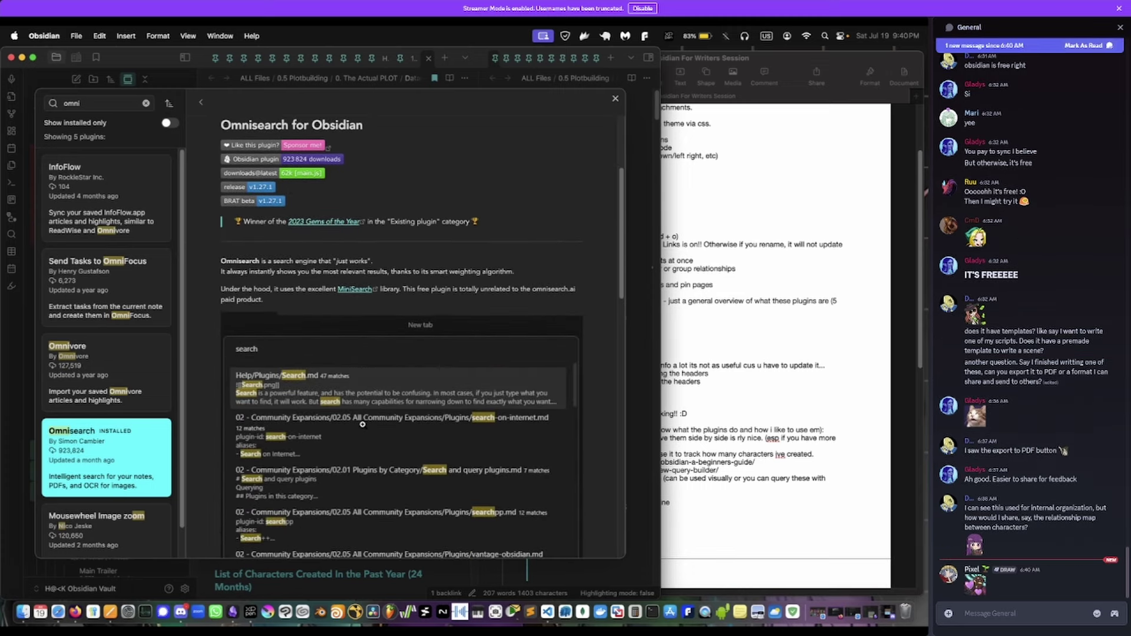
scroll(362, 424, "down", 6)
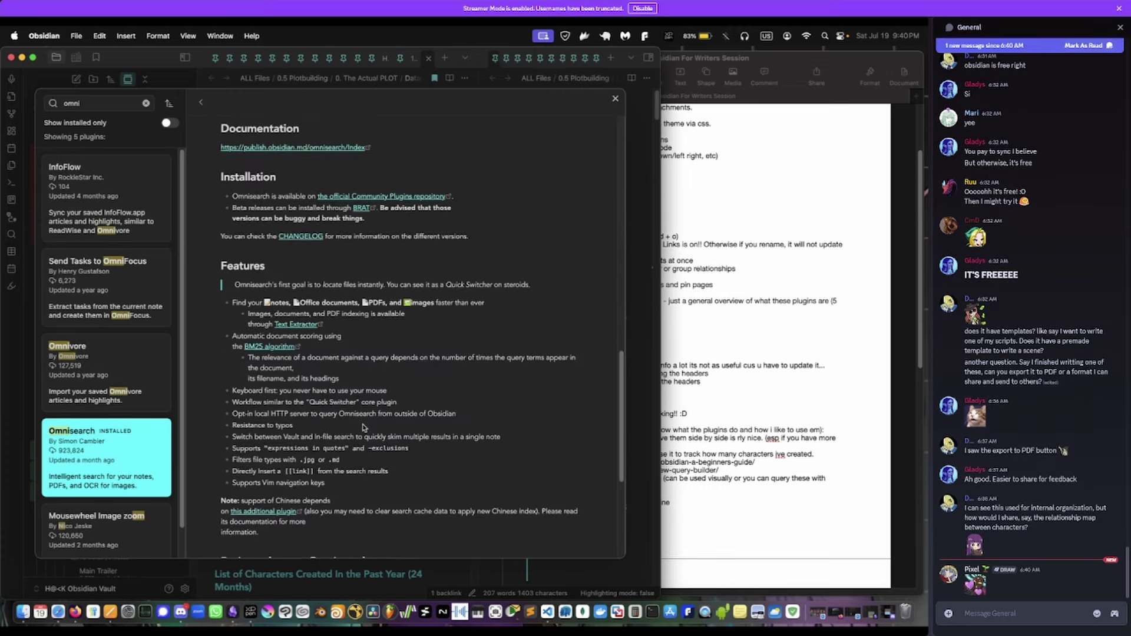
left_click(615, 97)
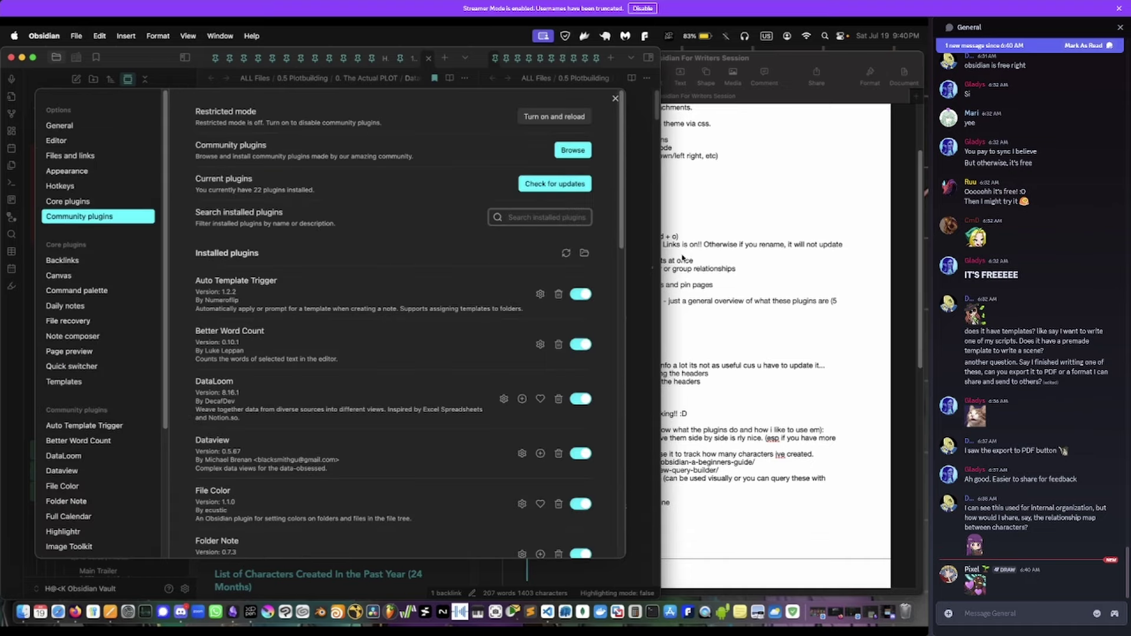
left_click(614, 96)
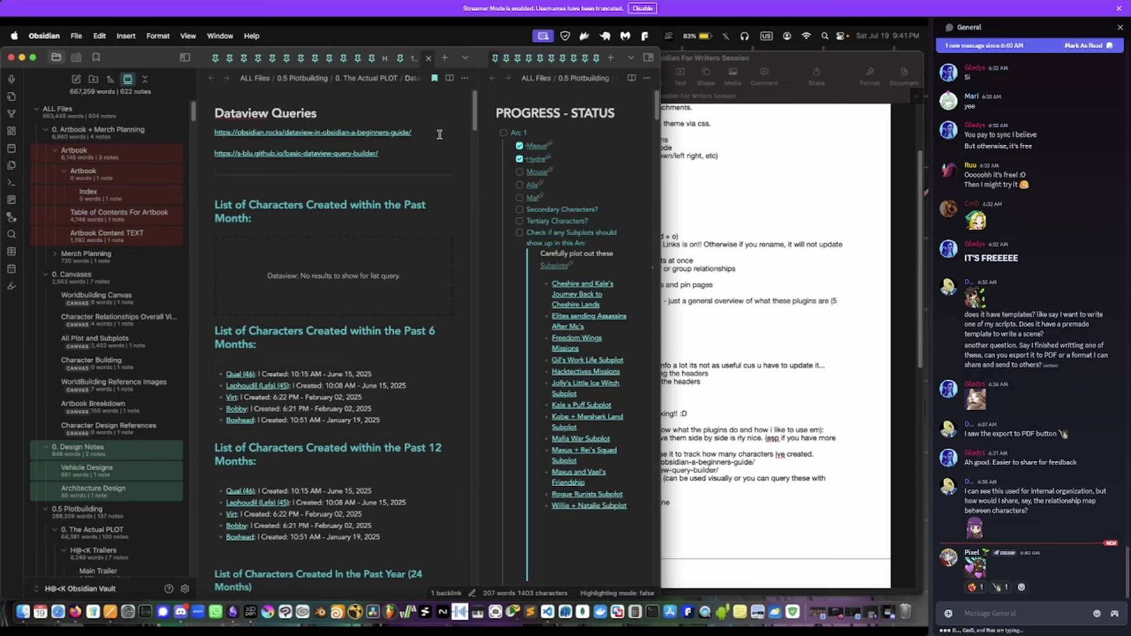
- Show the Omnisearch vault search, clear its previous query, and close it
key("super+o")
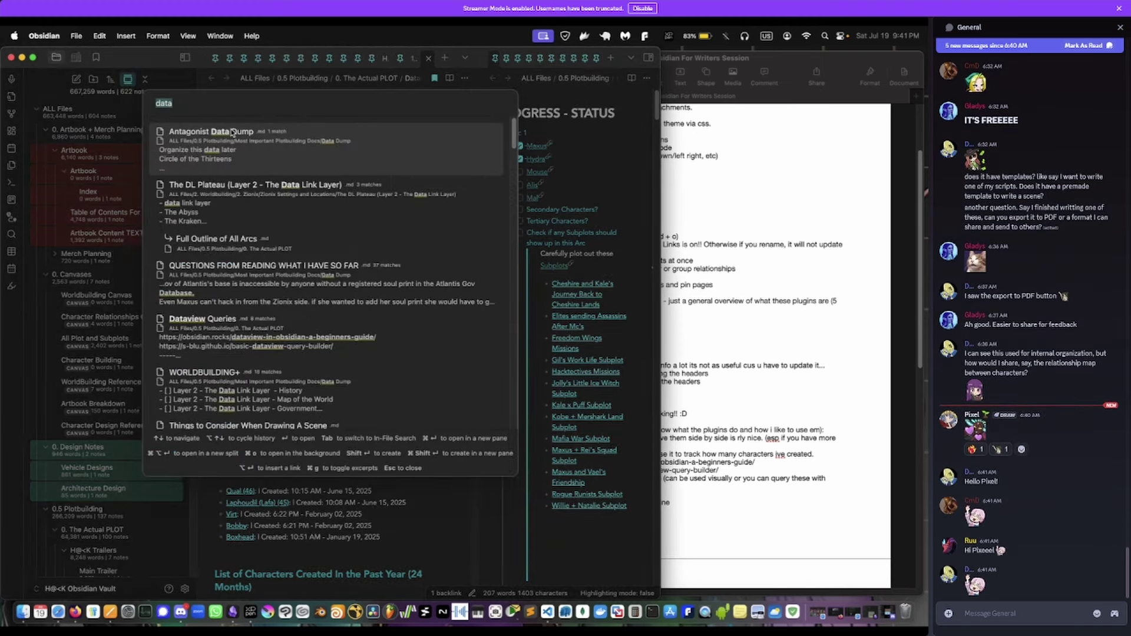
key("BackSpace")
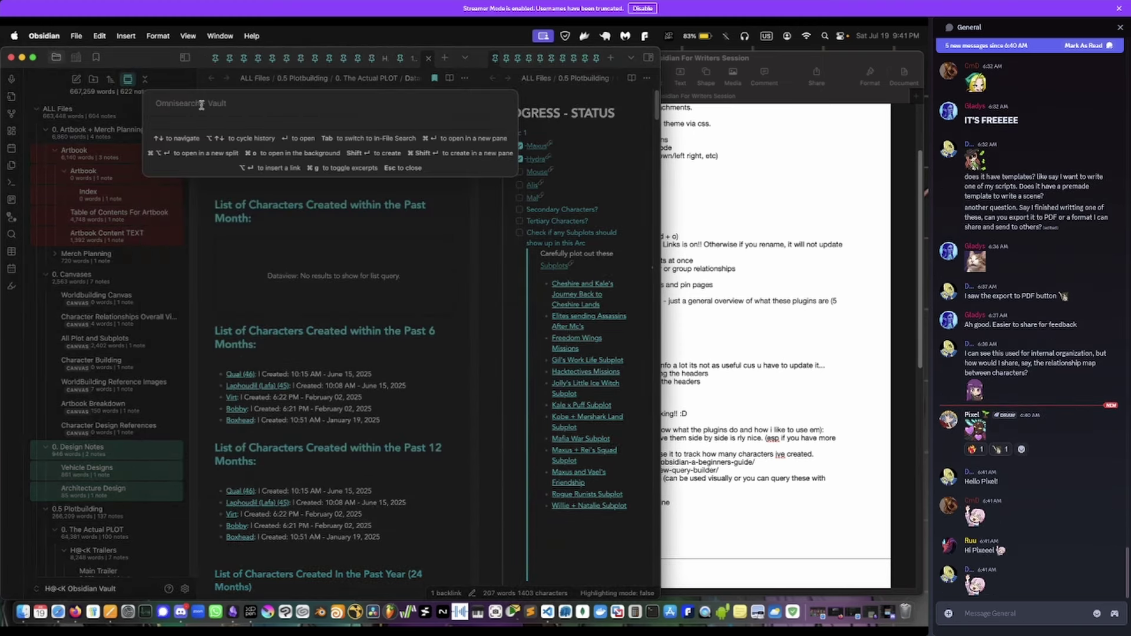
key("Escape")
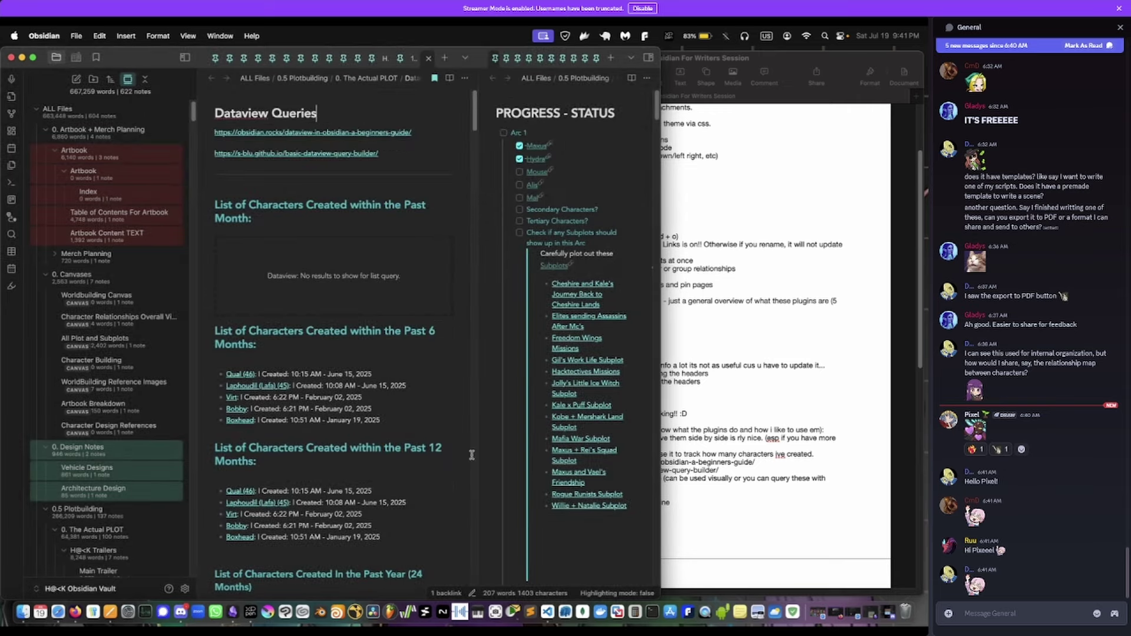
- Check the Discord chat for new questions, minimize its window, and return to the Obsidian vault
left_click(181, 613)
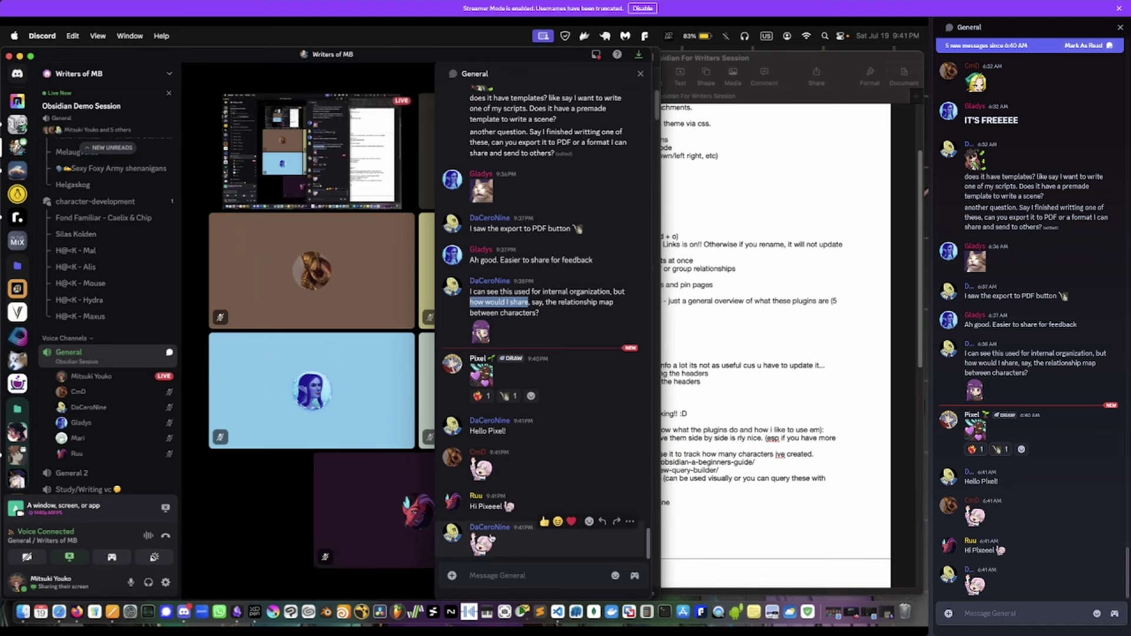
left_click(752, 391)
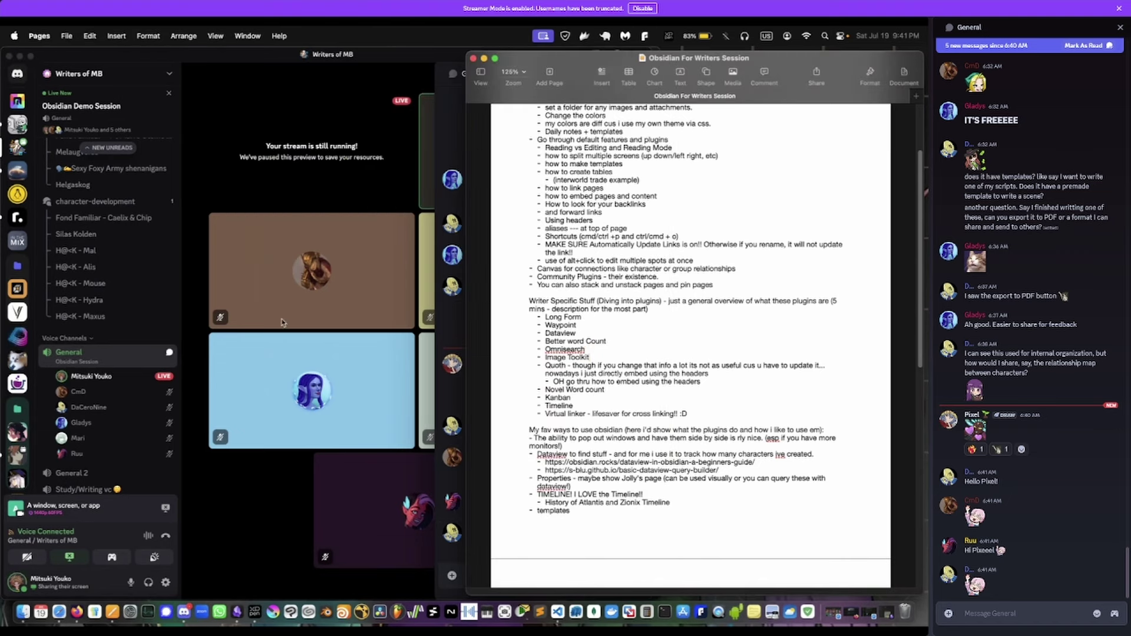
left_click(20, 56)
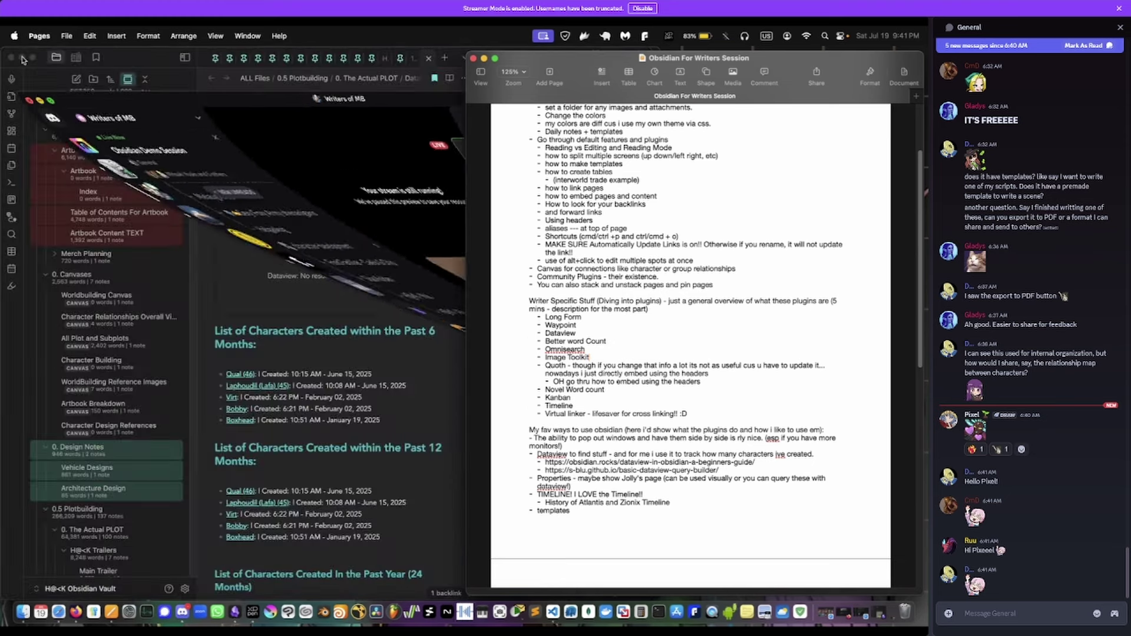
left_click(294, 349)
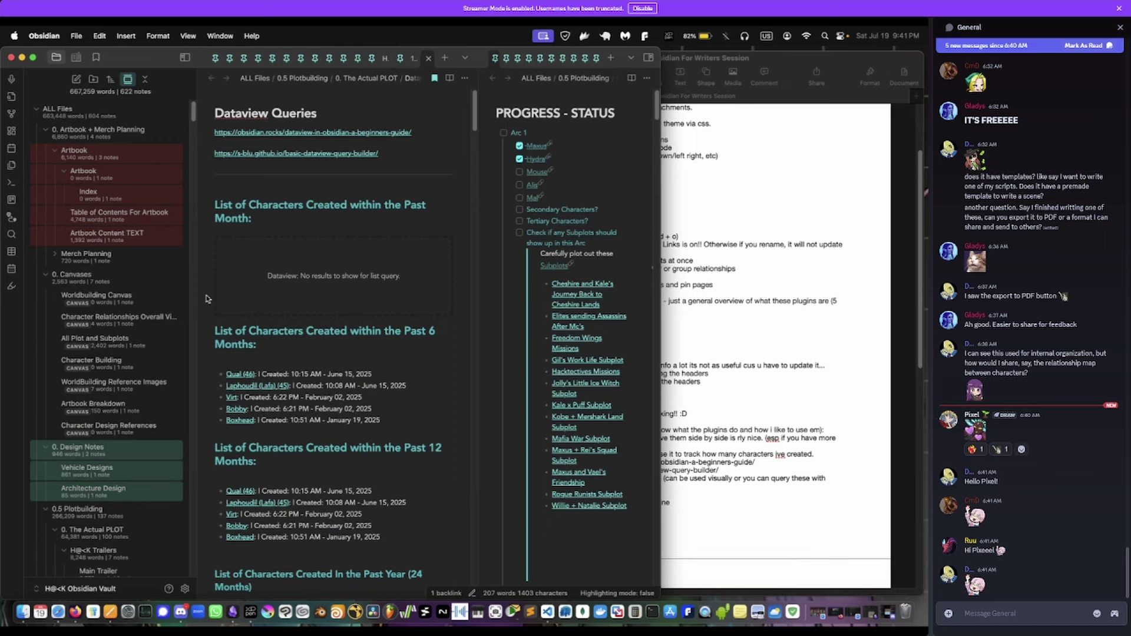
- Find the Jolly-Ann (15) note under Active Hacktective Members in the vault's file list and open it
scroll(149, 360, "down", 5)
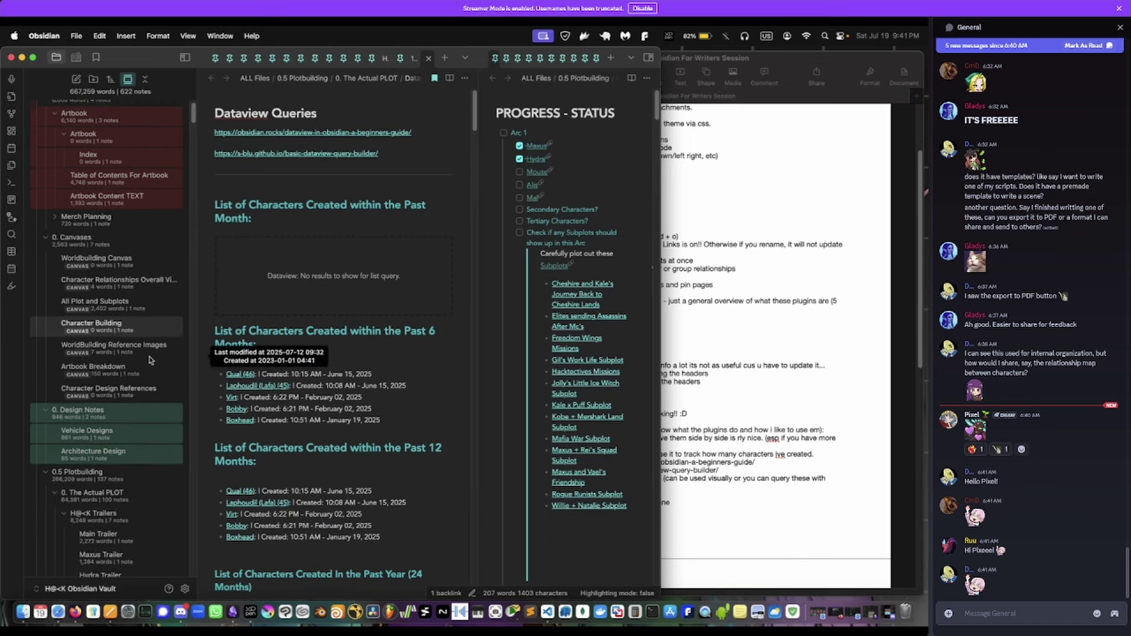
scroll(149, 360, "down", 15)
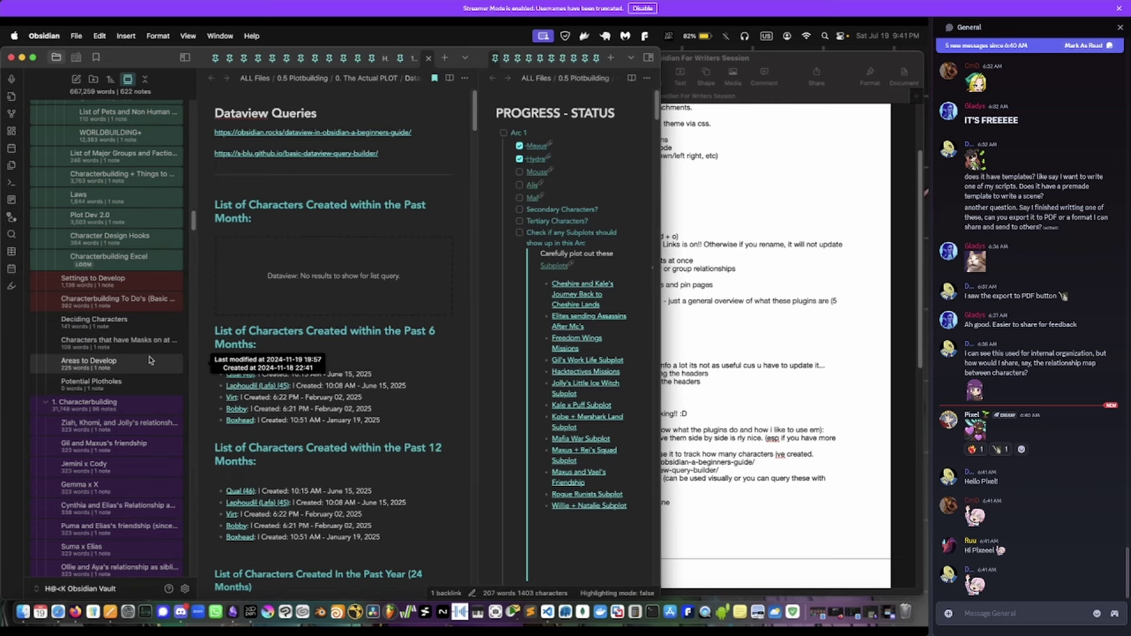
scroll(149, 360, "down", 2)
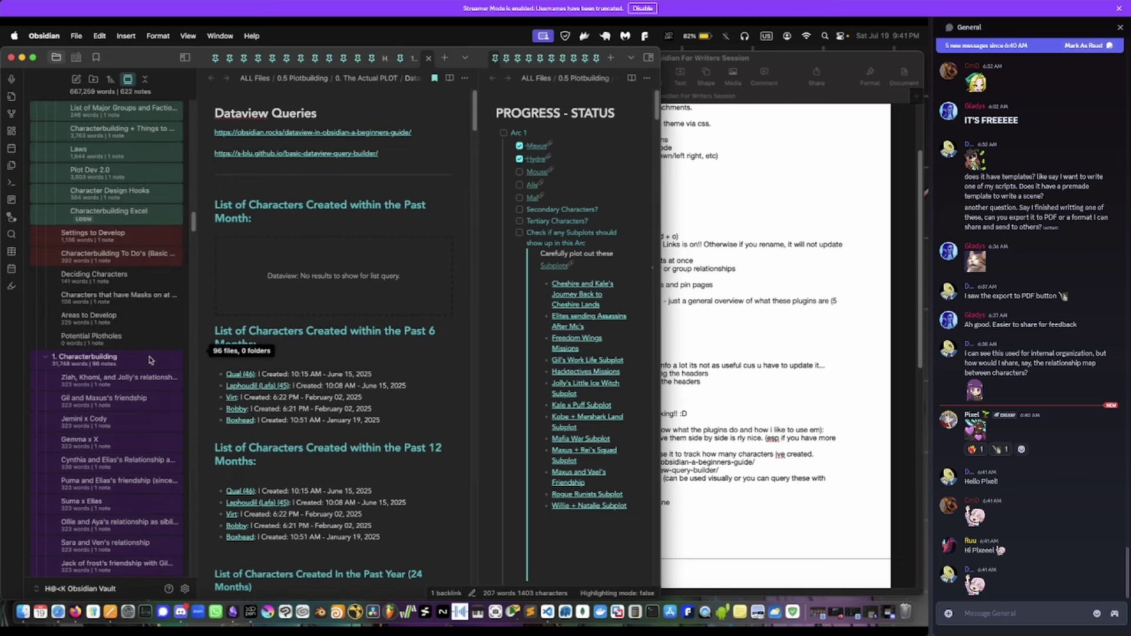
scroll(149, 360, "down", 10)
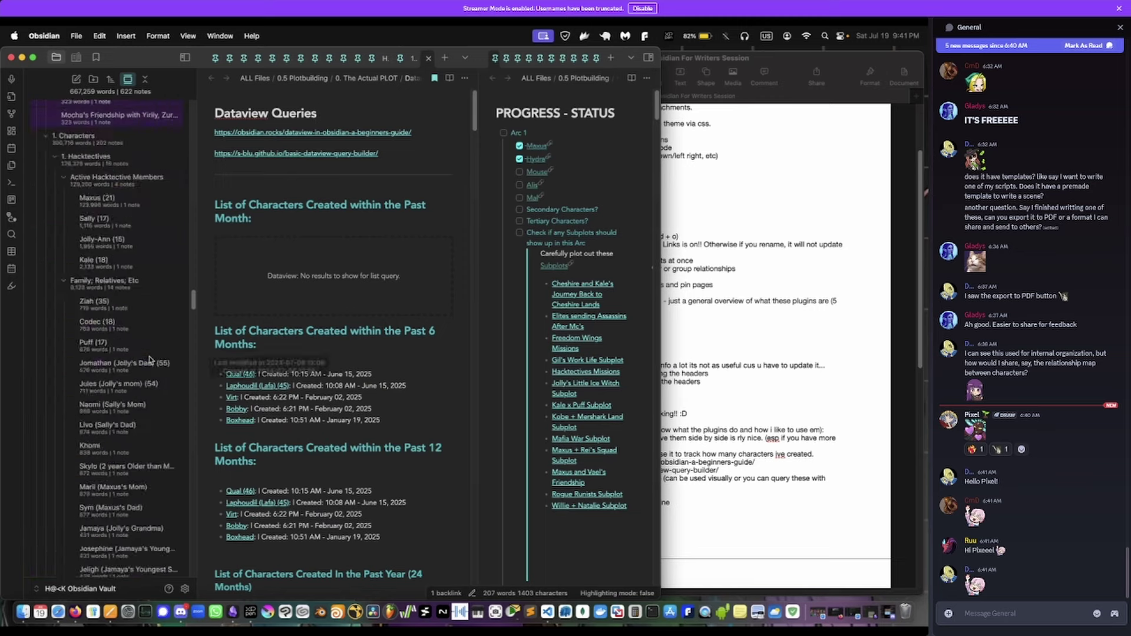
scroll(149, 360, "up", 10)
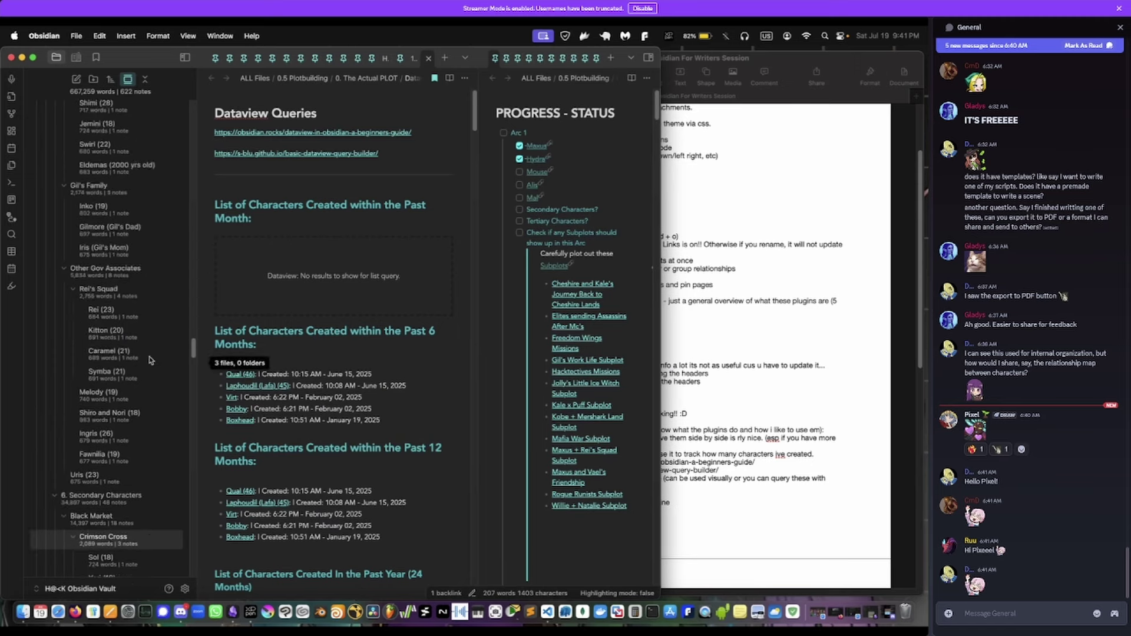
scroll(149, 360, "up", 8)
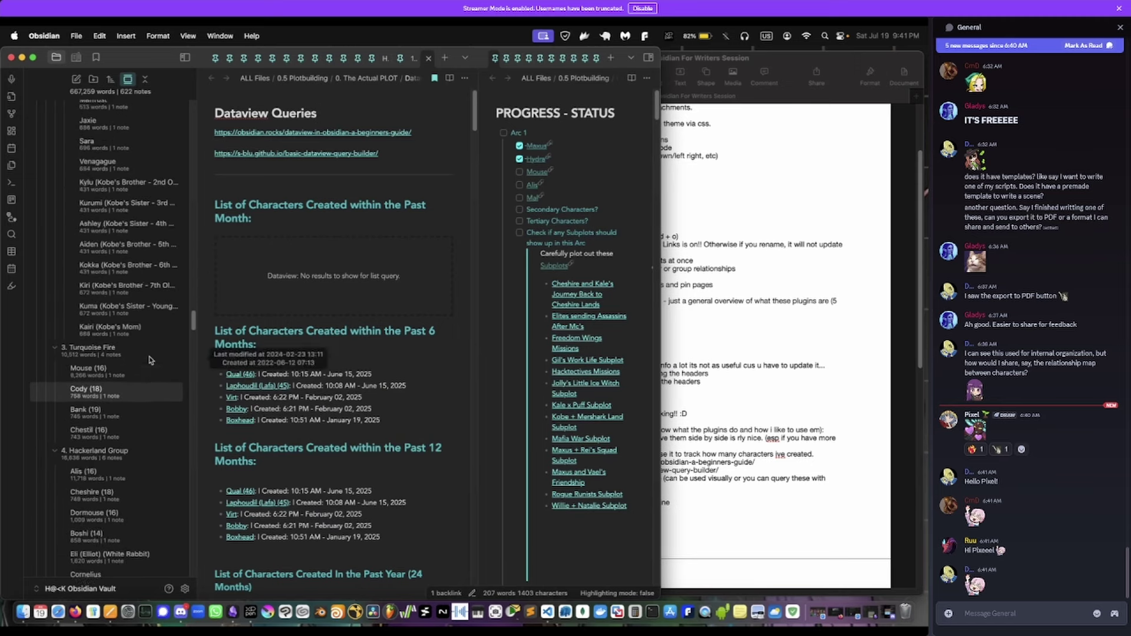
scroll(124, 461, "up", 2)
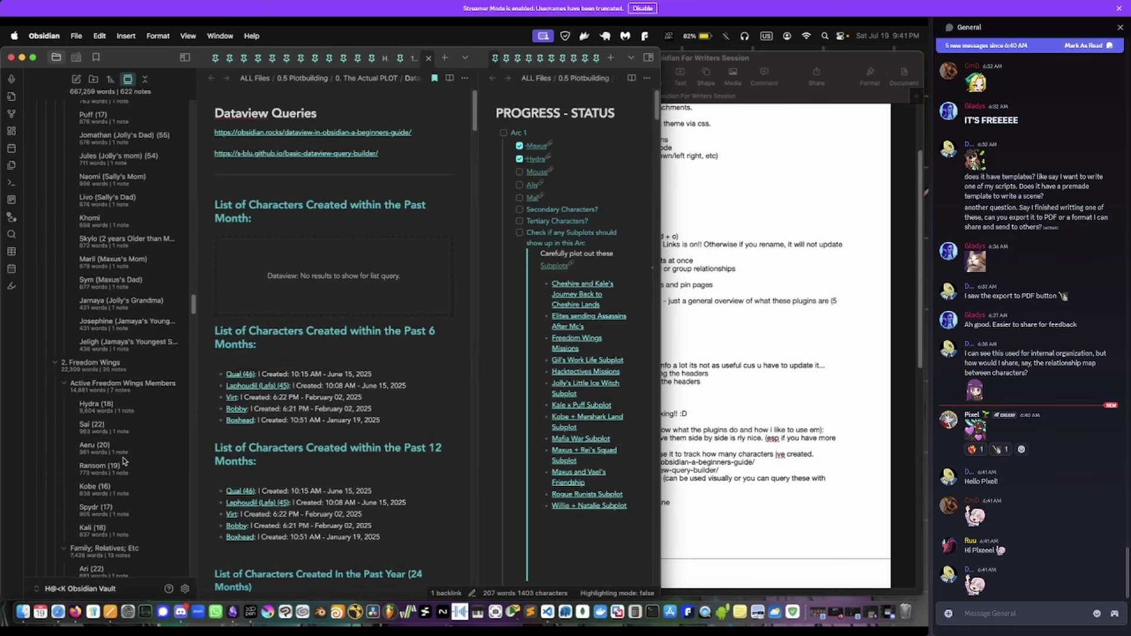
scroll(124, 461, "up", 6)
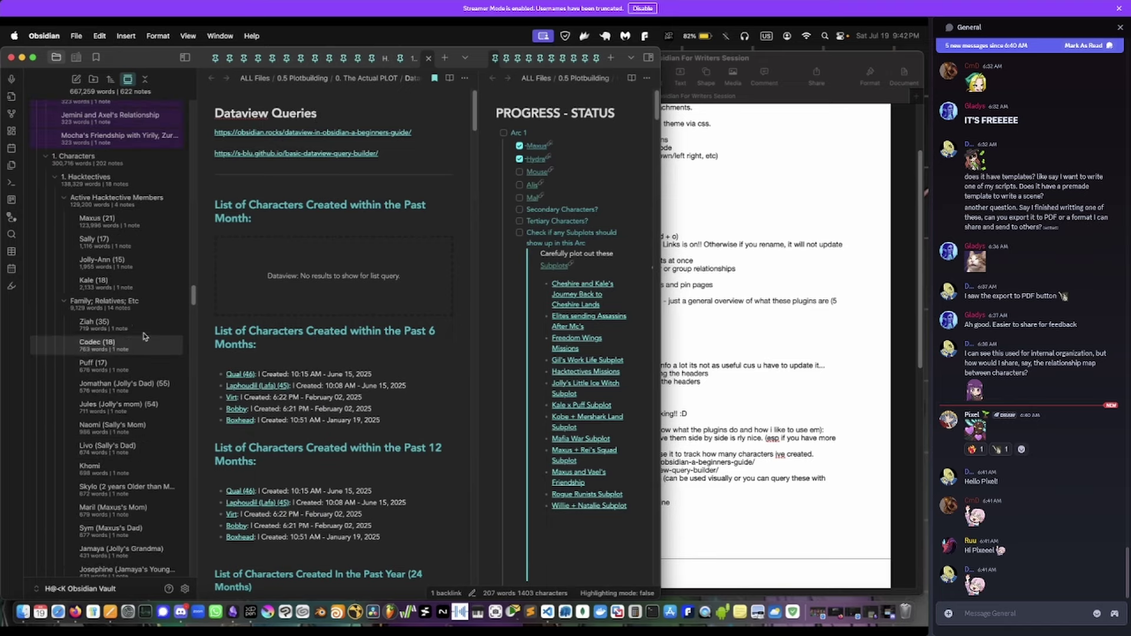
left_click(141, 271)
- Enlarge the character sheet under Pics/Outfits in the Jolly-Ann note, copy the image, and close the enlarged view
scroll(327, 375, "down", 15)
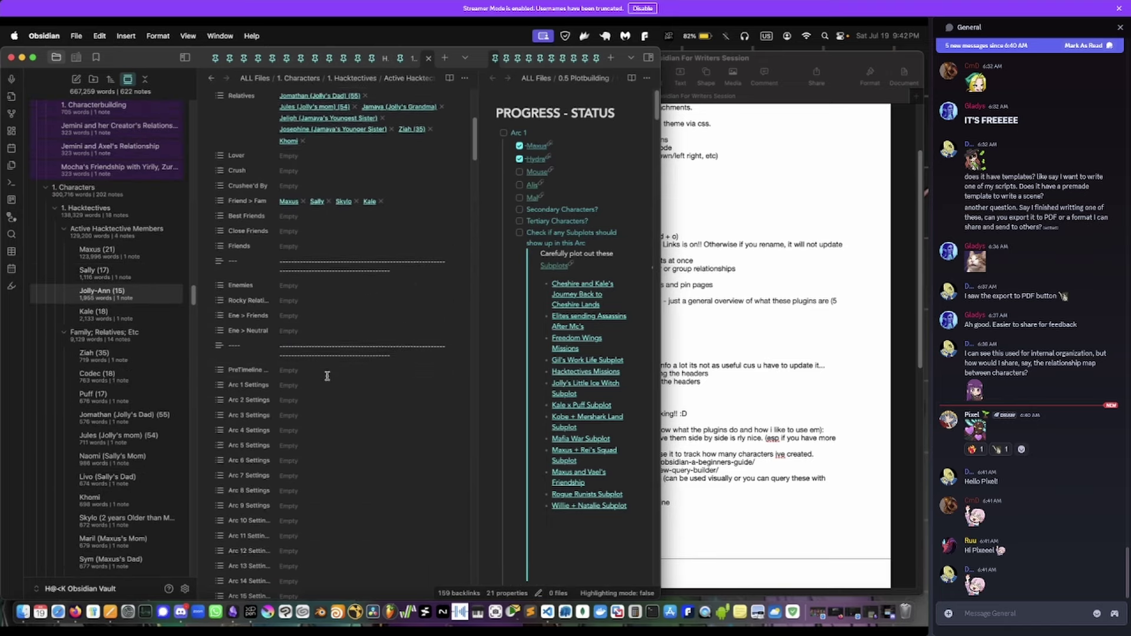
scroll(327, 376, "down", 20)
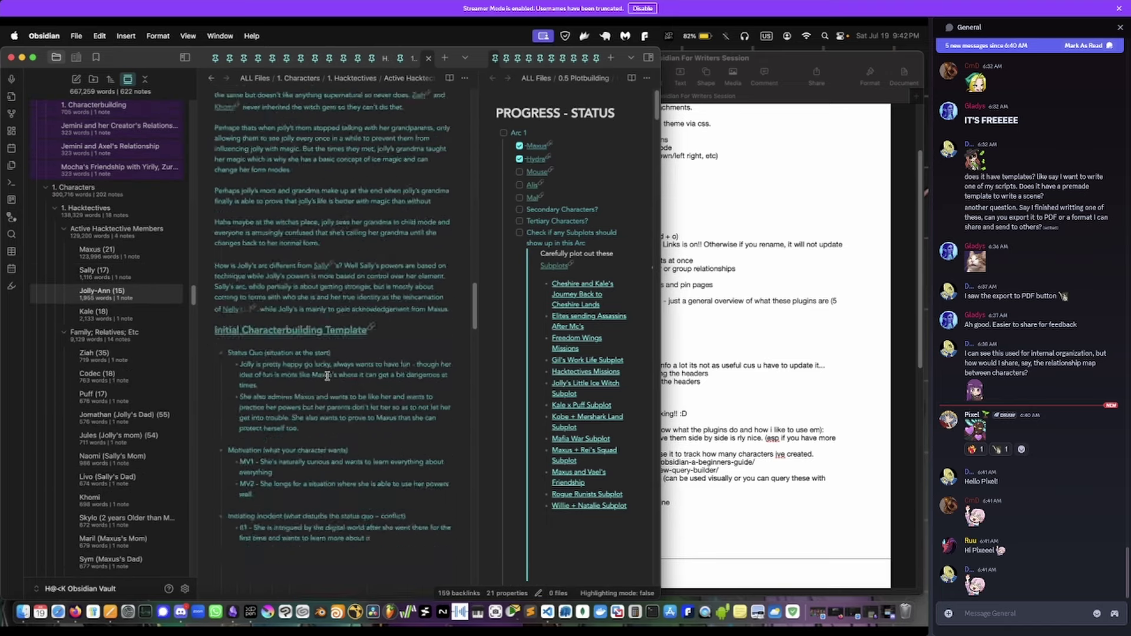
scroll(327, 375, "down", 20)
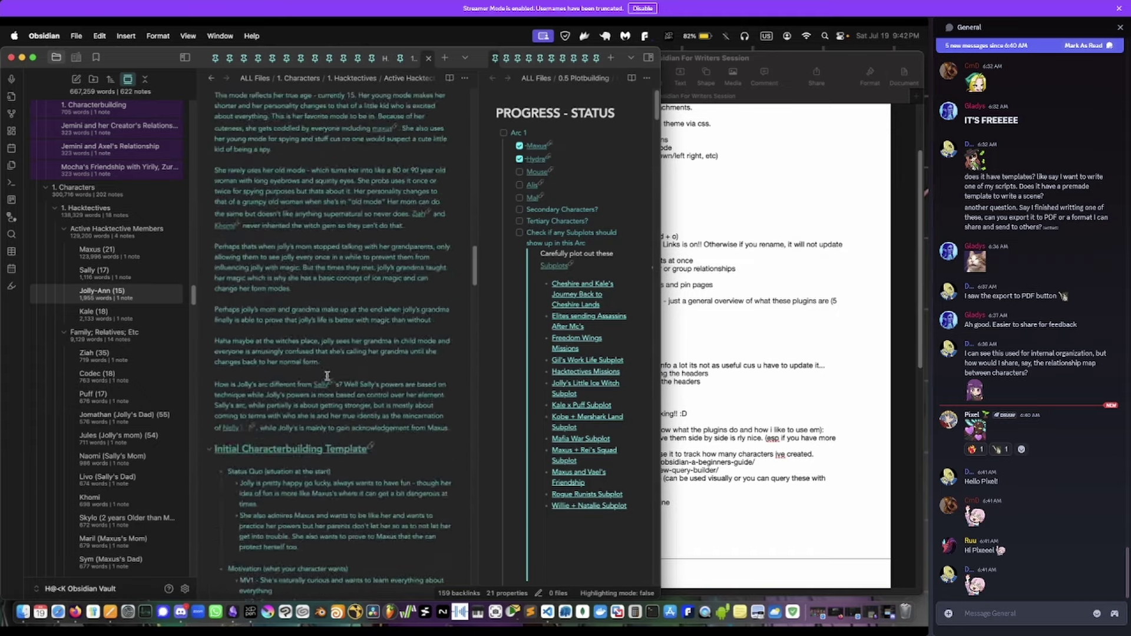
scroll(327, 375, "down", 5)
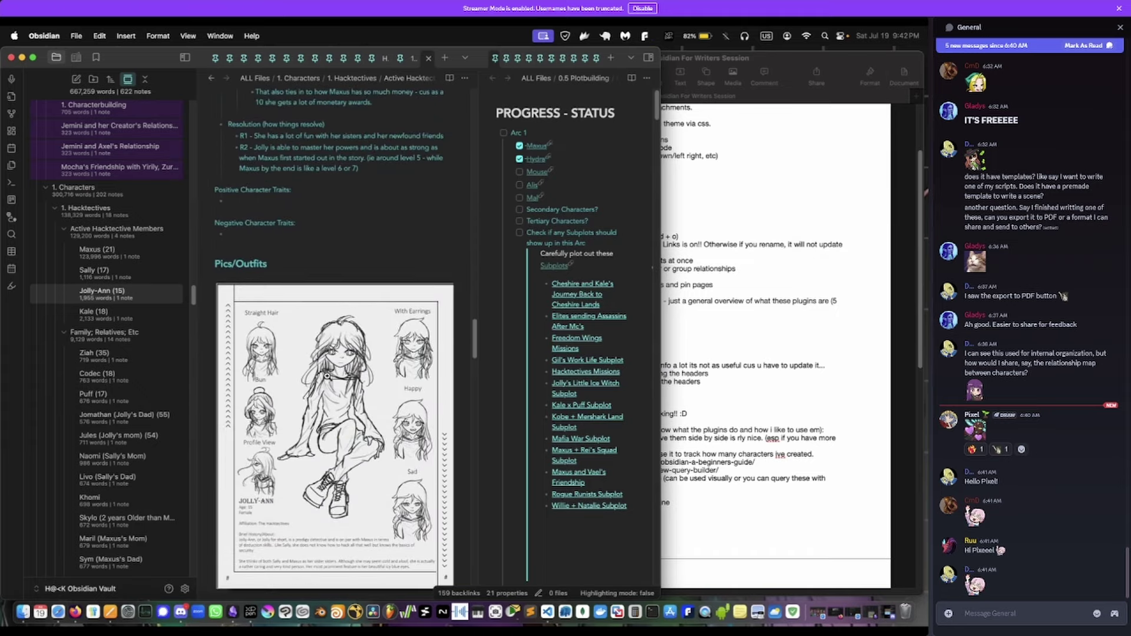
left_click(327, 377)
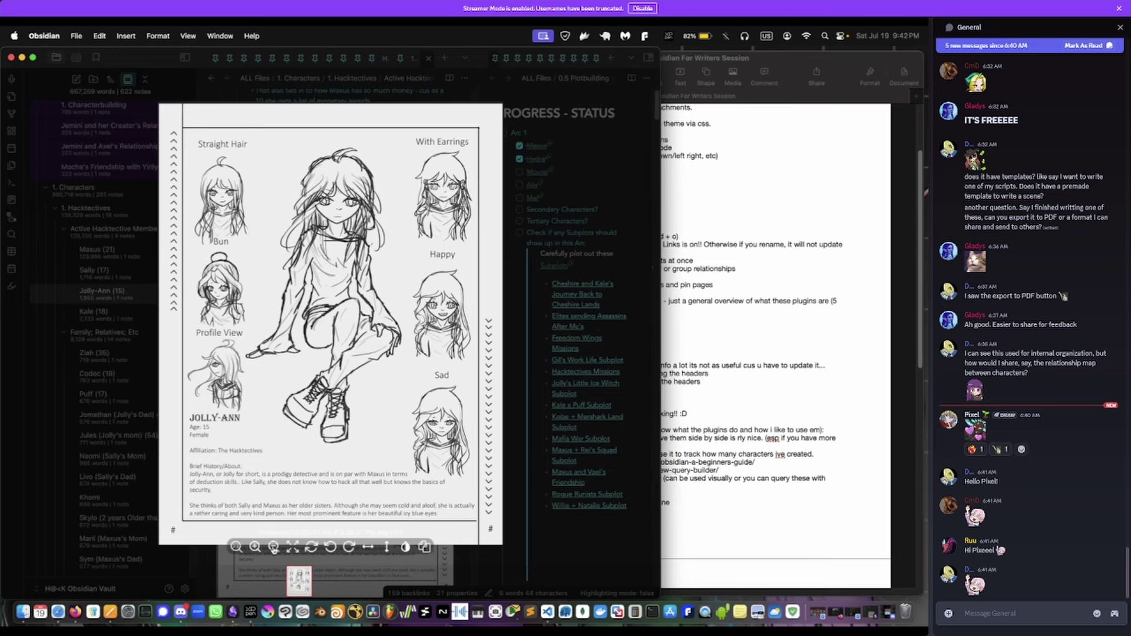
left_click(426, 548)
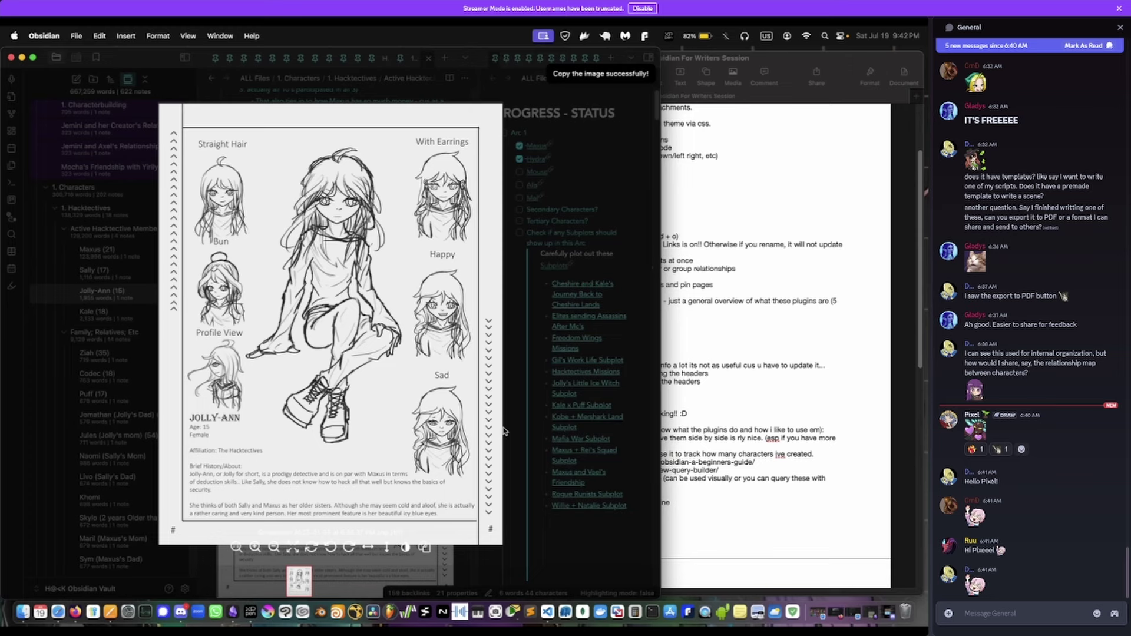
left_click(530, 238)
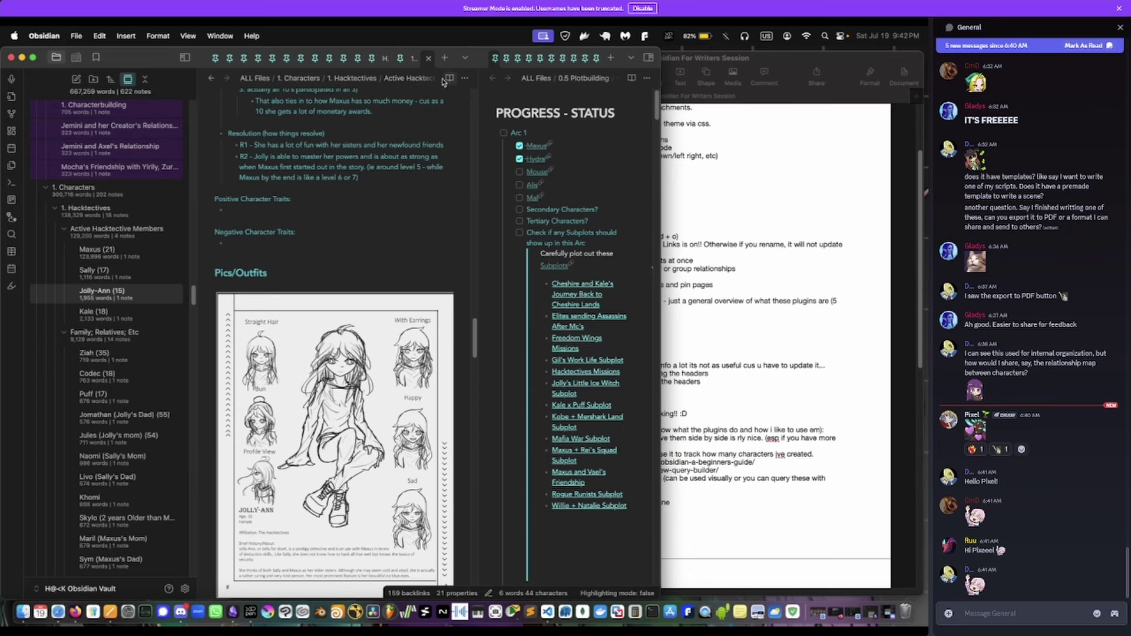
- Open an empty tab in Obsidian, and select the Quoth entry with its header-embedding sub-point in the Pages outline
left_click(444, 59)
left_click(444, 59)
key("super+Tab")
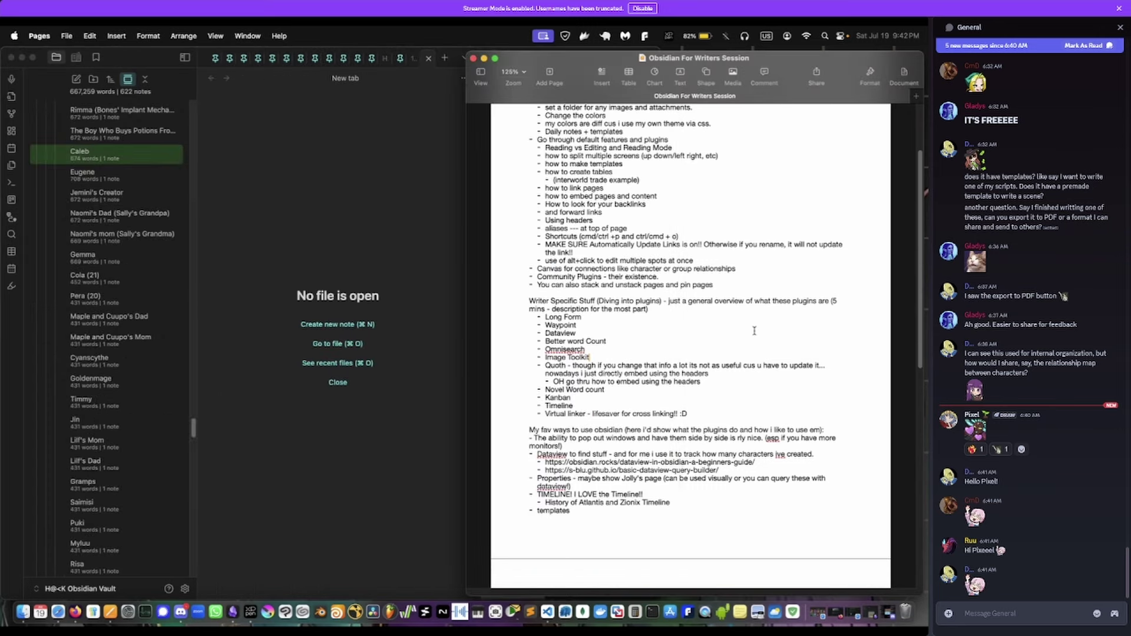
left_click_drag(573, 365, 713, 382)
left_click(542, 366, "shift")
left_click(353, 352)
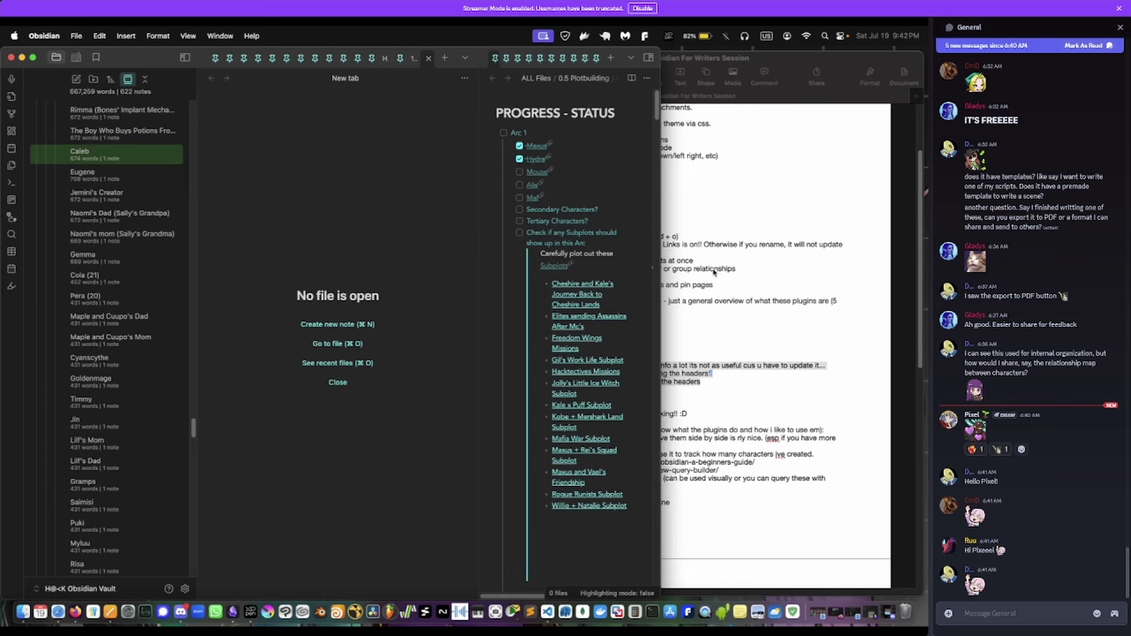
left_click(758, 324)
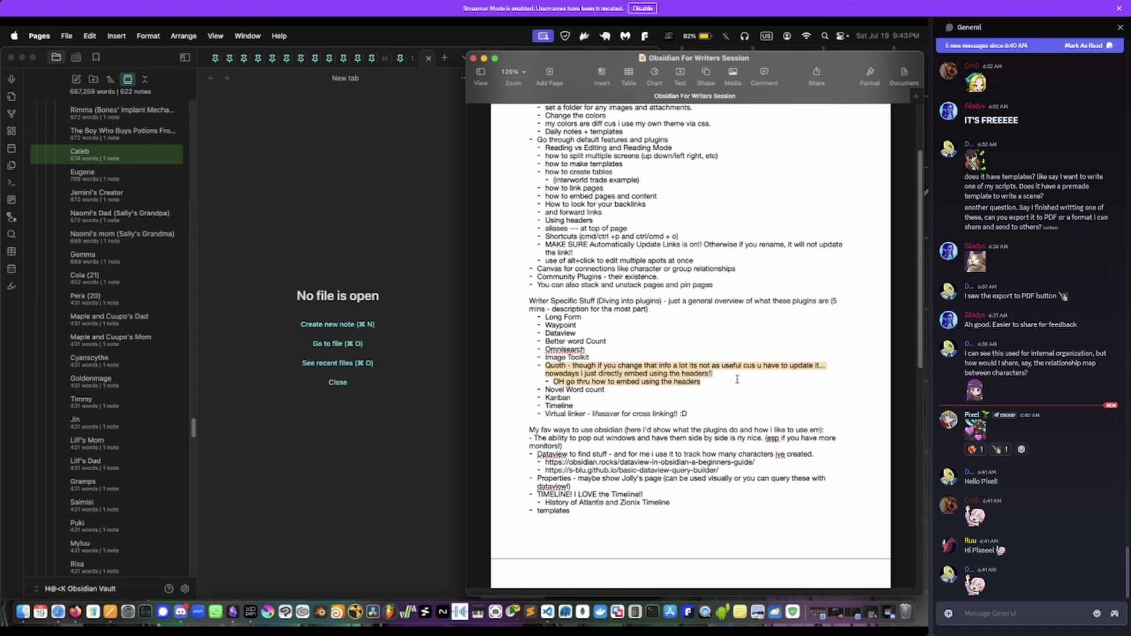
- Delete the Novel Word count bullet from the writer plugin list in the Pages outline
left_click(711, 363)
scroll(677, 376, "down", 1)
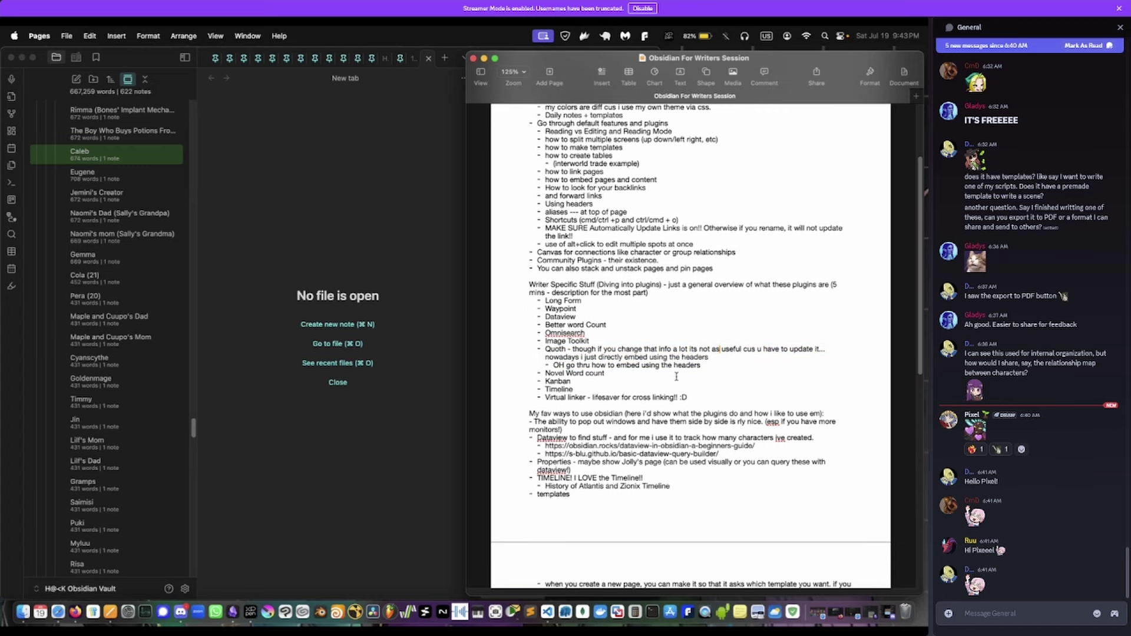
left_click(619, 371)
type("!!")
triple_click(615, 375)
key("BackSpace")
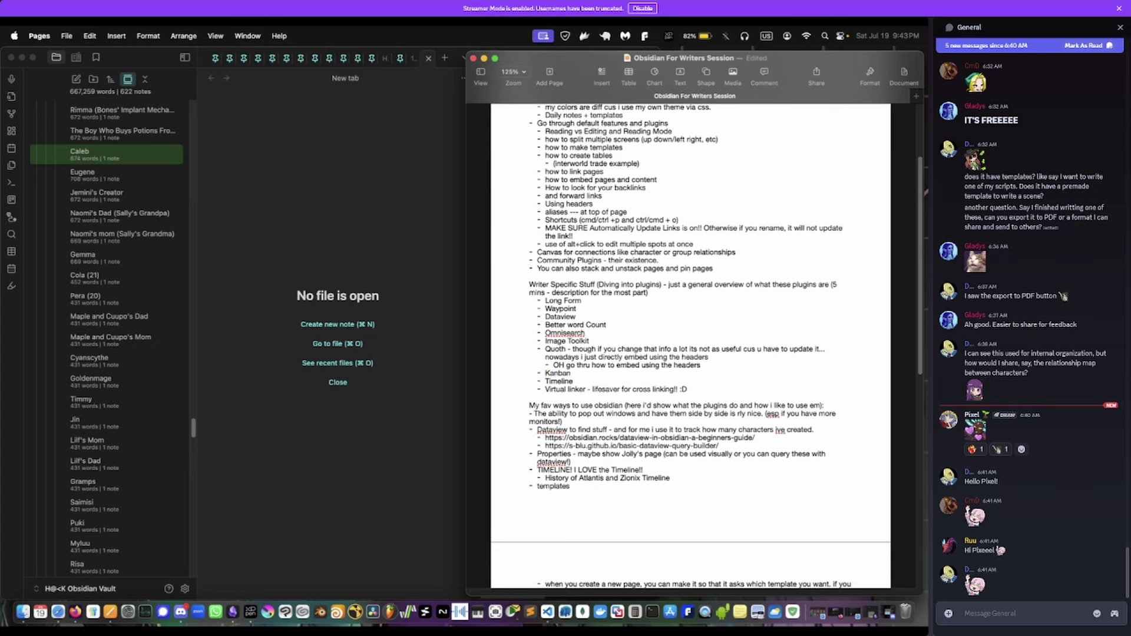
- Switch to Obsidian and open the Scheduling and Planning vault in its own window
left_click(316, 194)
scroll(84, 231, "up", 5)
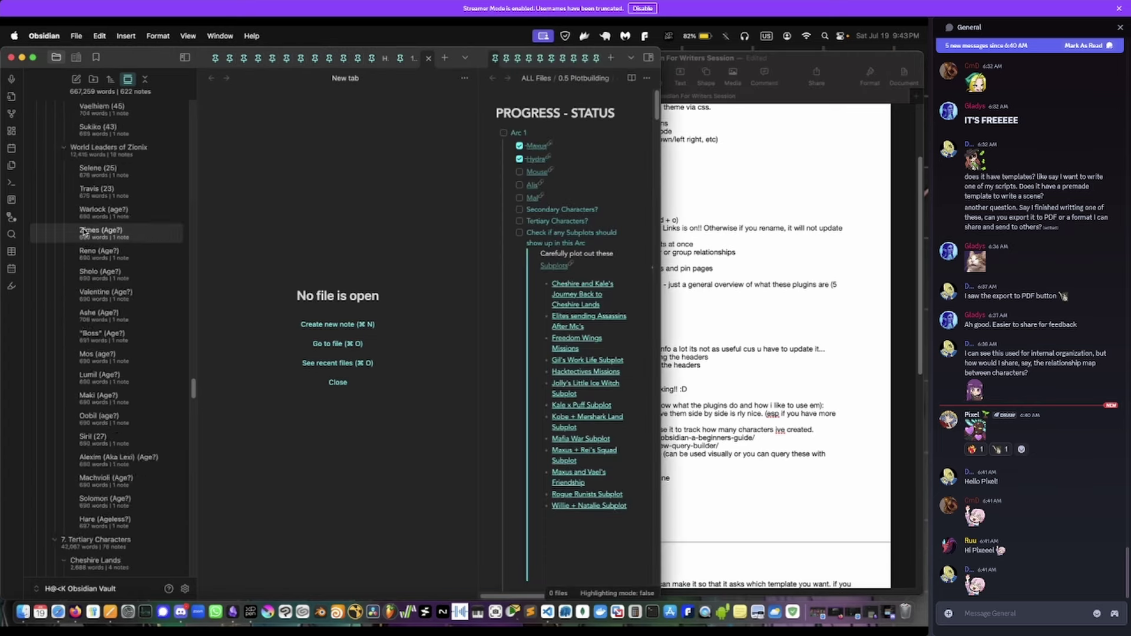
scroll(84, 231, "up", 20)
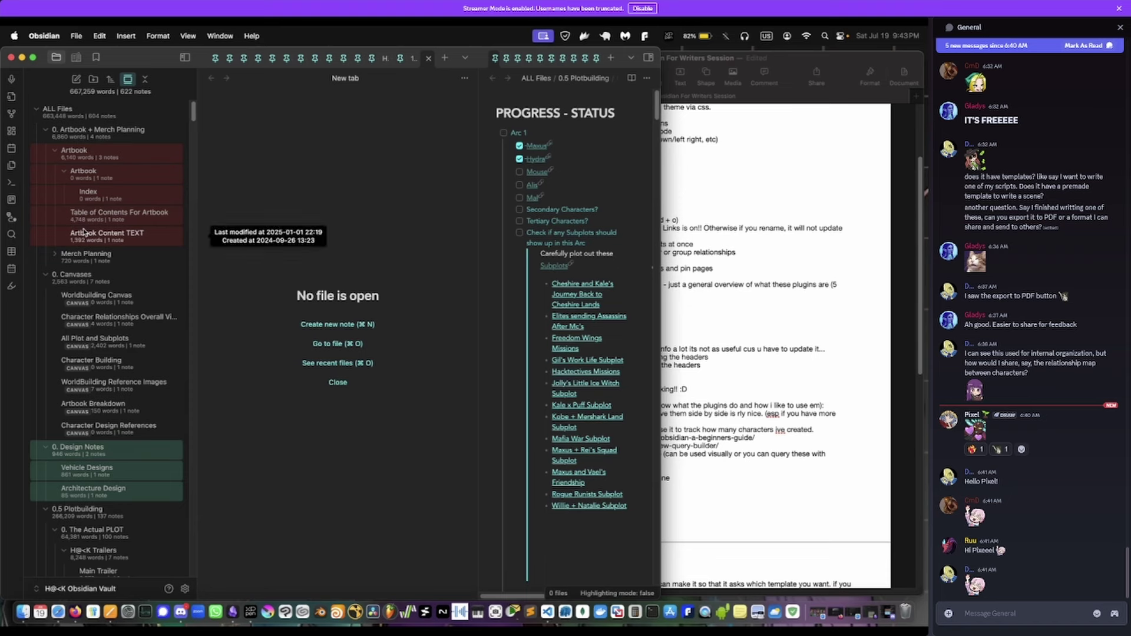
right_click(231, 615)
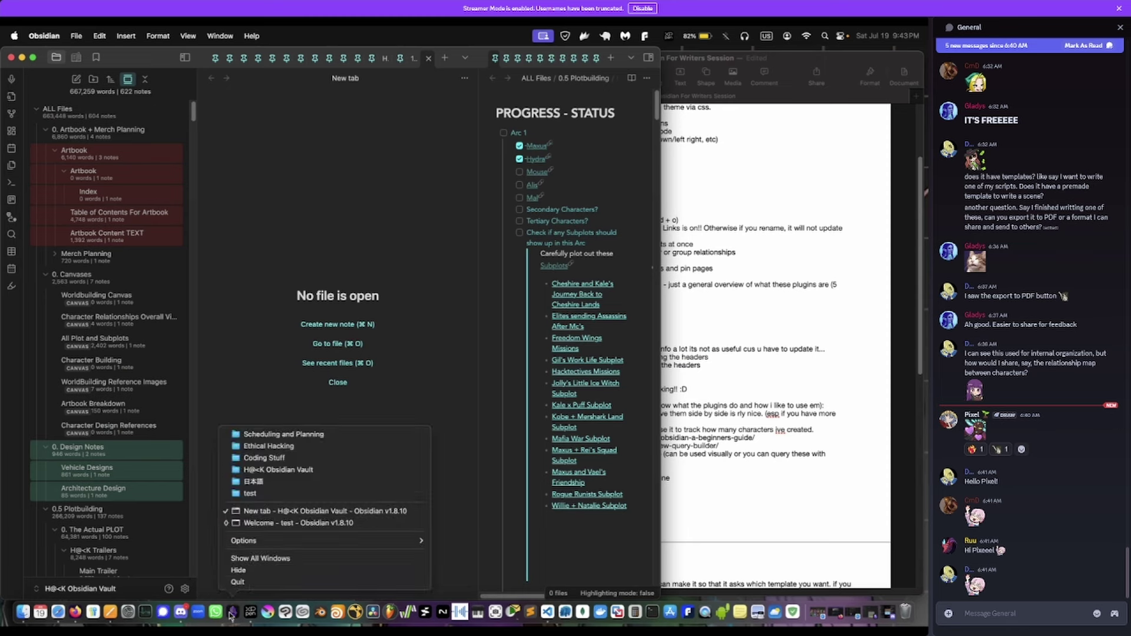
left_click(290, 443)
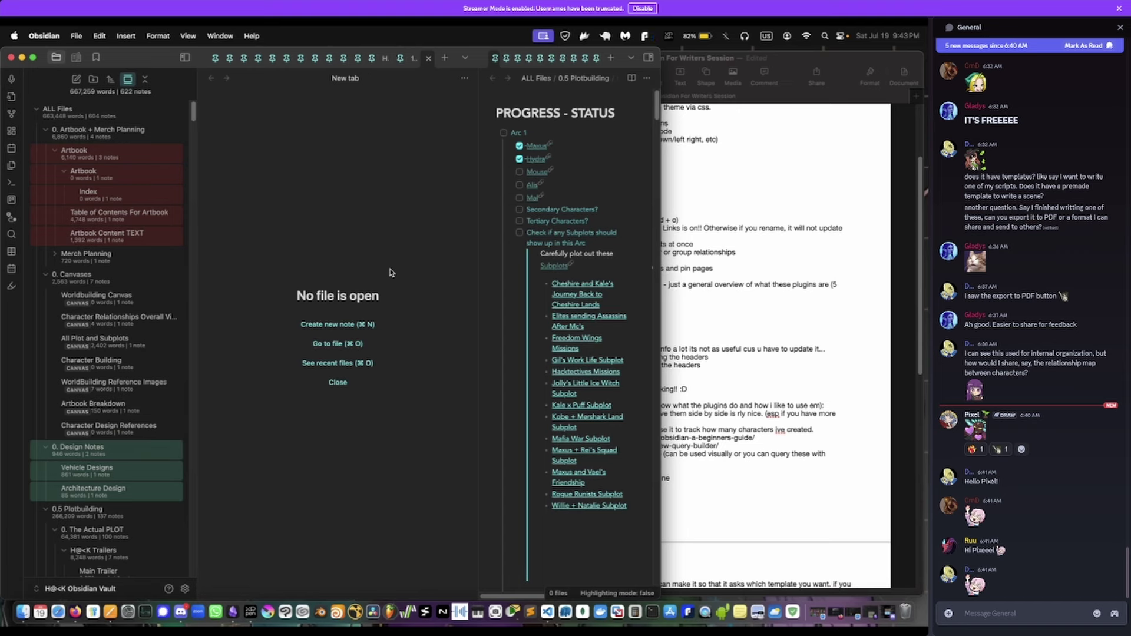
left_click(748, 347)
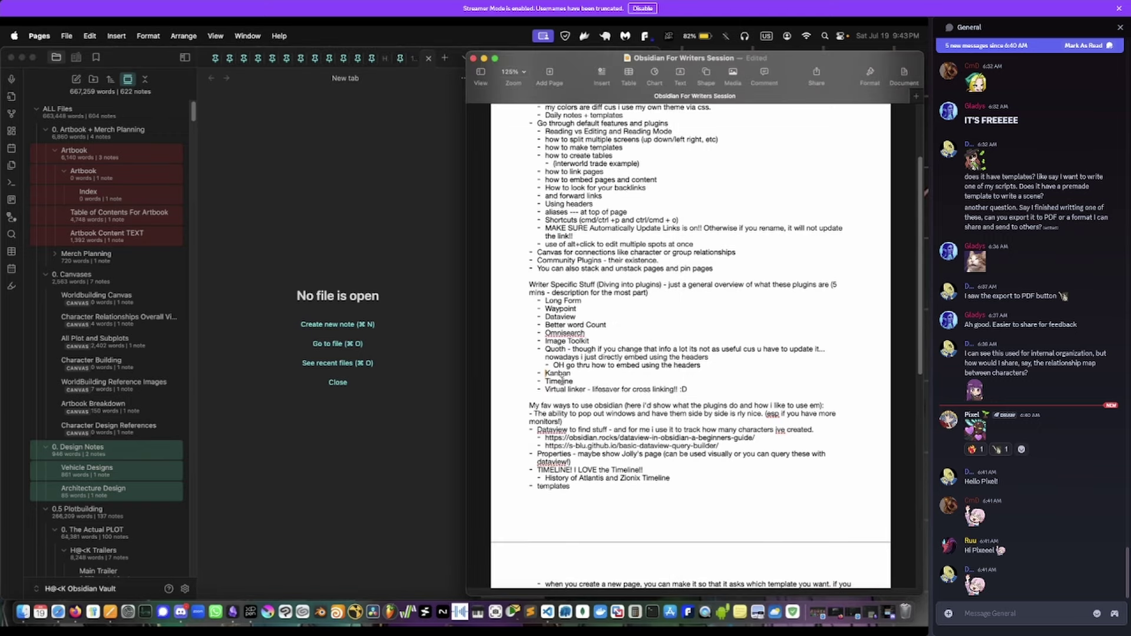
left_click(380, 462)
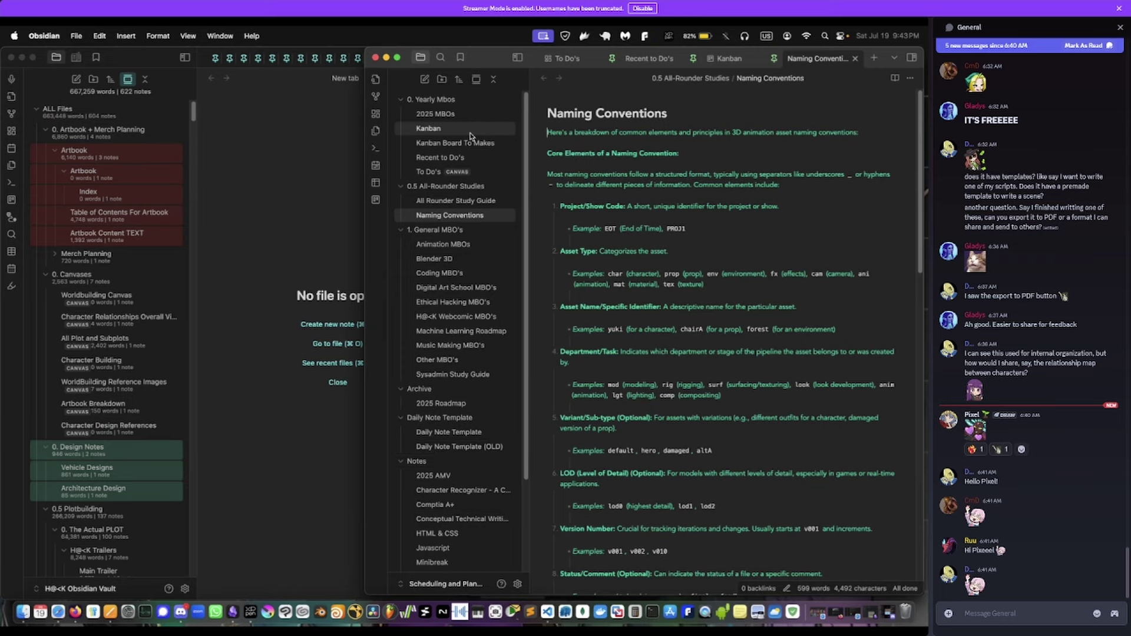
- Open the Kanban board under 0. Yearly Mbos and look through its columns, including the 10 Pg Zine and music production lists
left_click(470, 133)
scroll(581, 281, "right", 5)
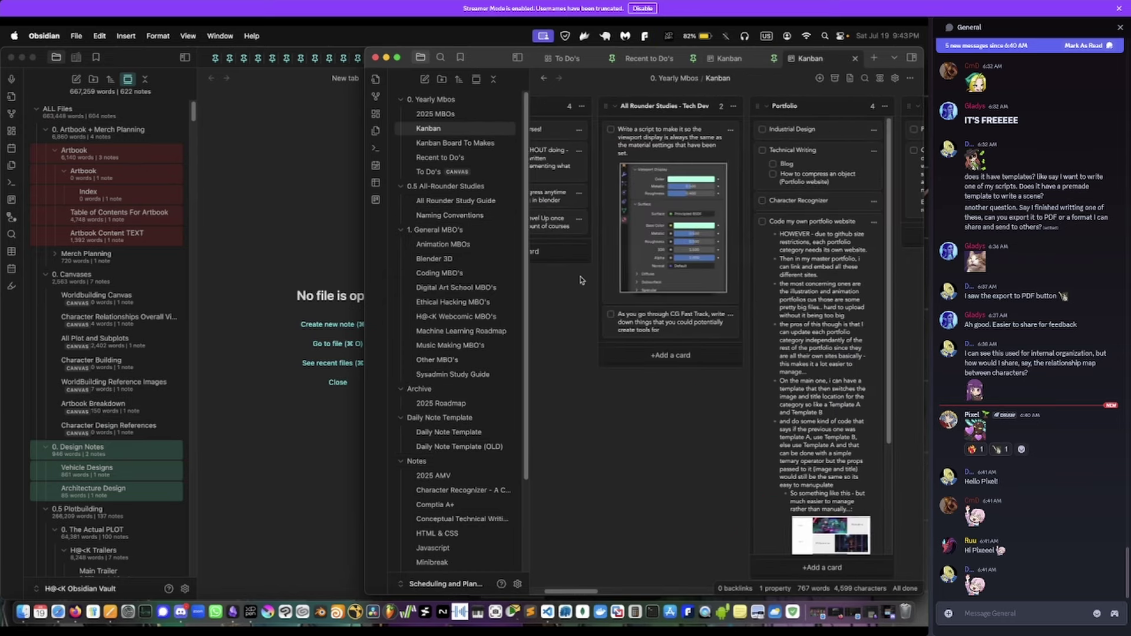
scroll(581, 280, "right", 10)
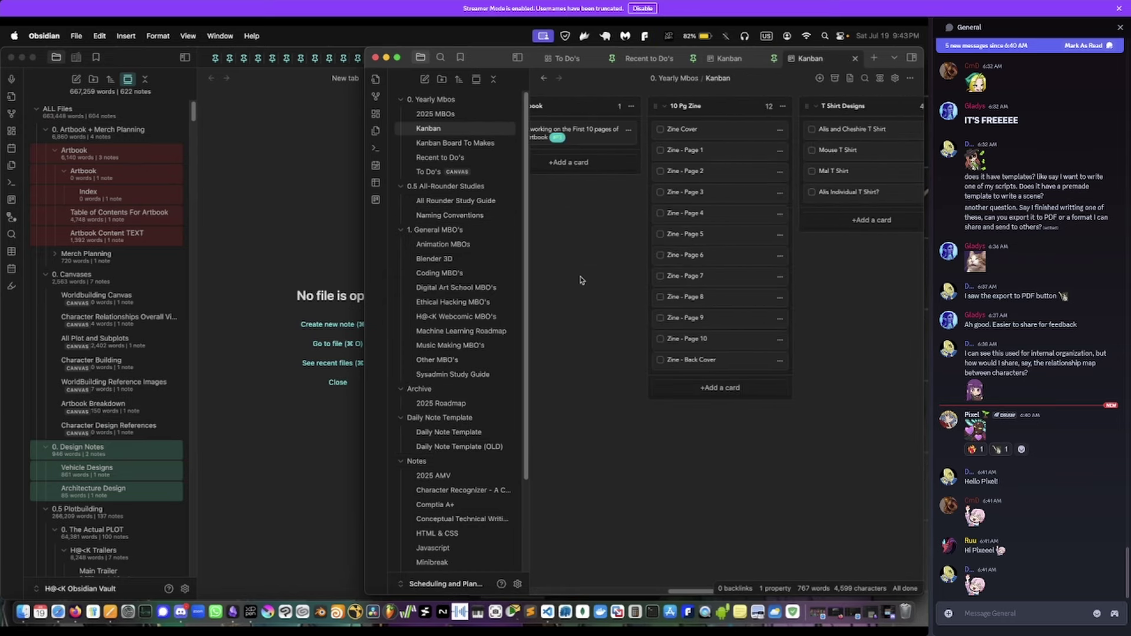
scroll(677, 159, "right", 15)
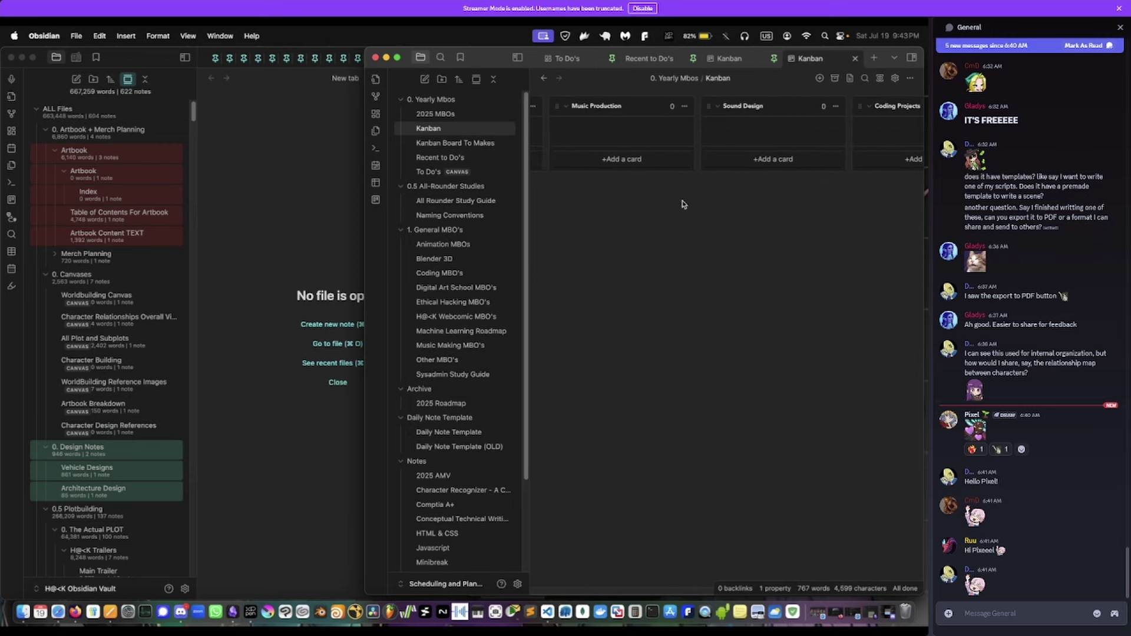
scroll(683, 203, "left", 20)
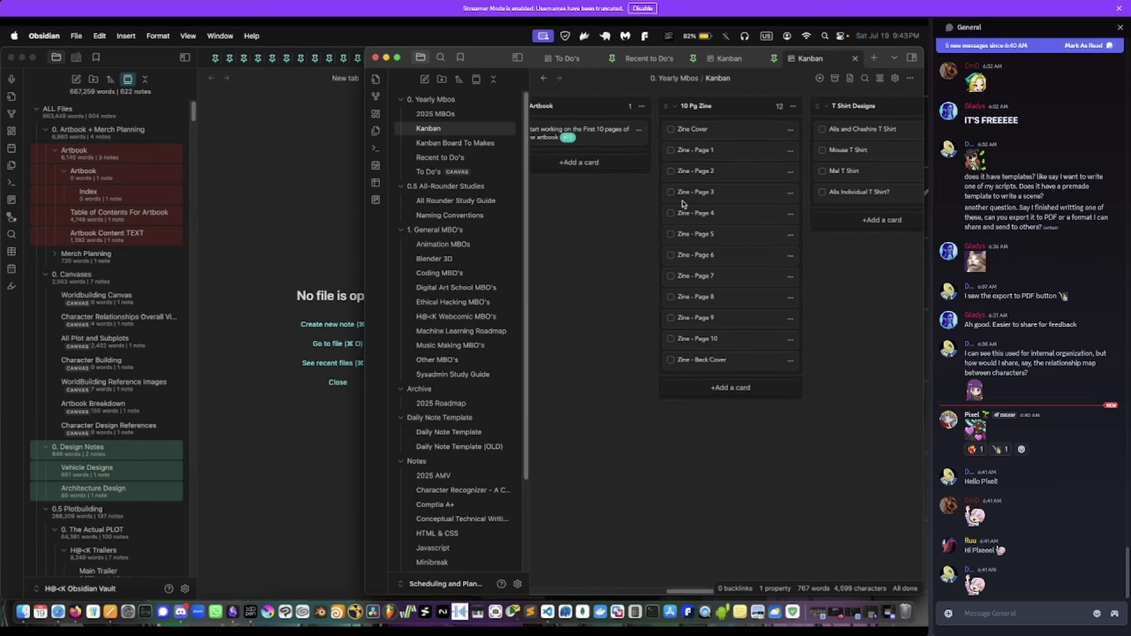
- Close the extra Kanban tab, minimize the Scheduling and Planning vault, and return to the Pages outline
left_click(855, 58)
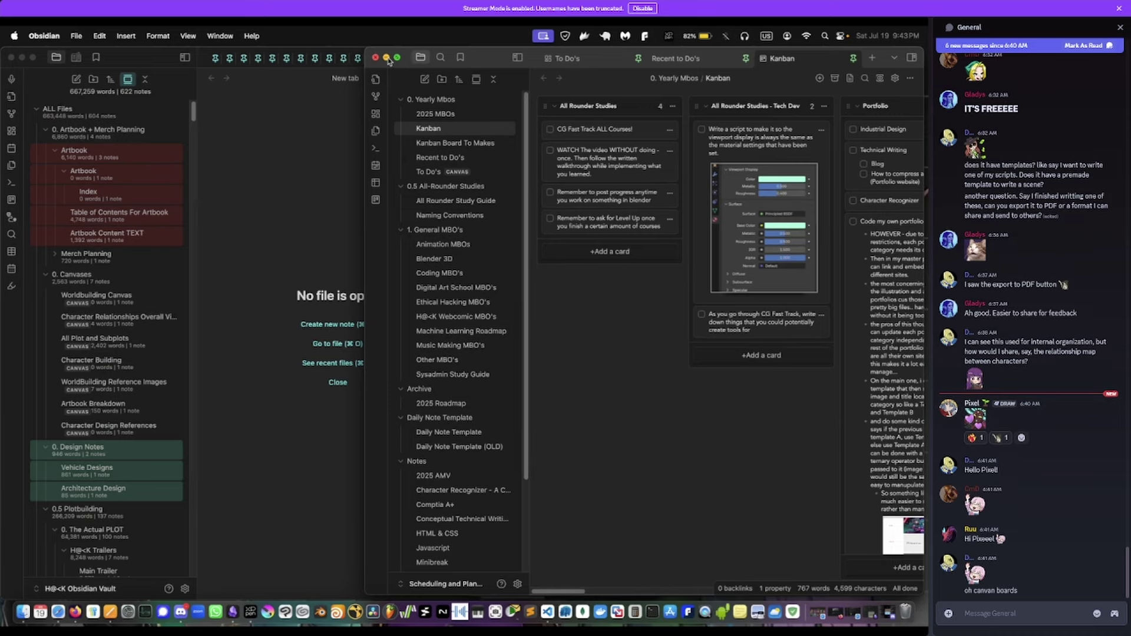
left_click(389, 58)
left_click(616, 338)
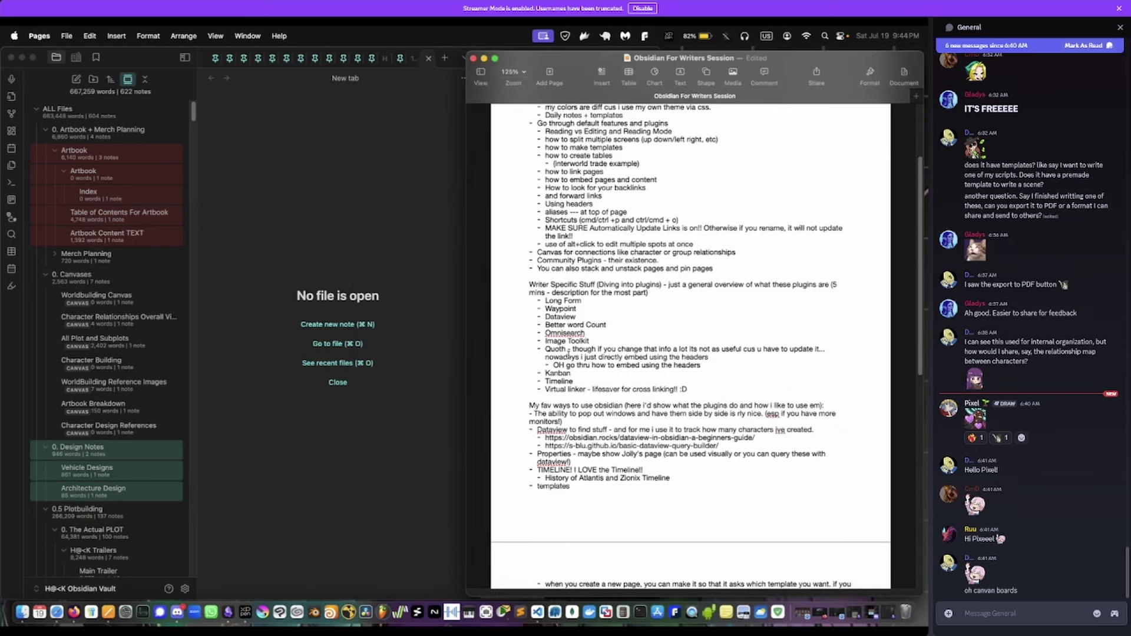
- Widen the H@<K Obsidian Vault window and open the History of Atlantis and Zionix Timeline note in editing view
left_click(416, 374)
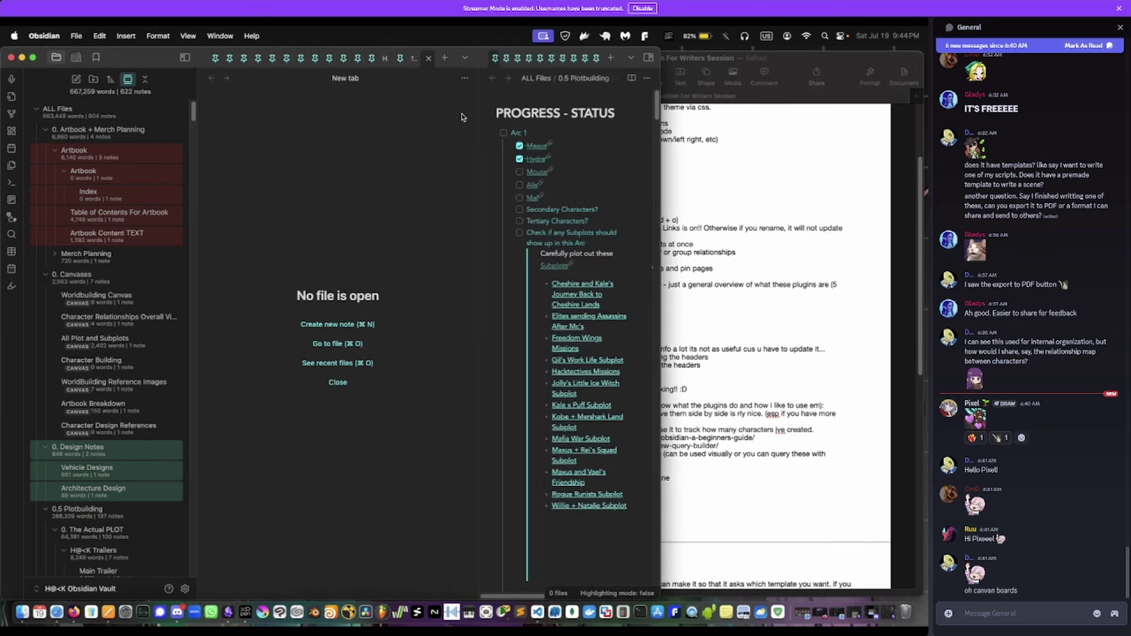
left_click(400, 61)
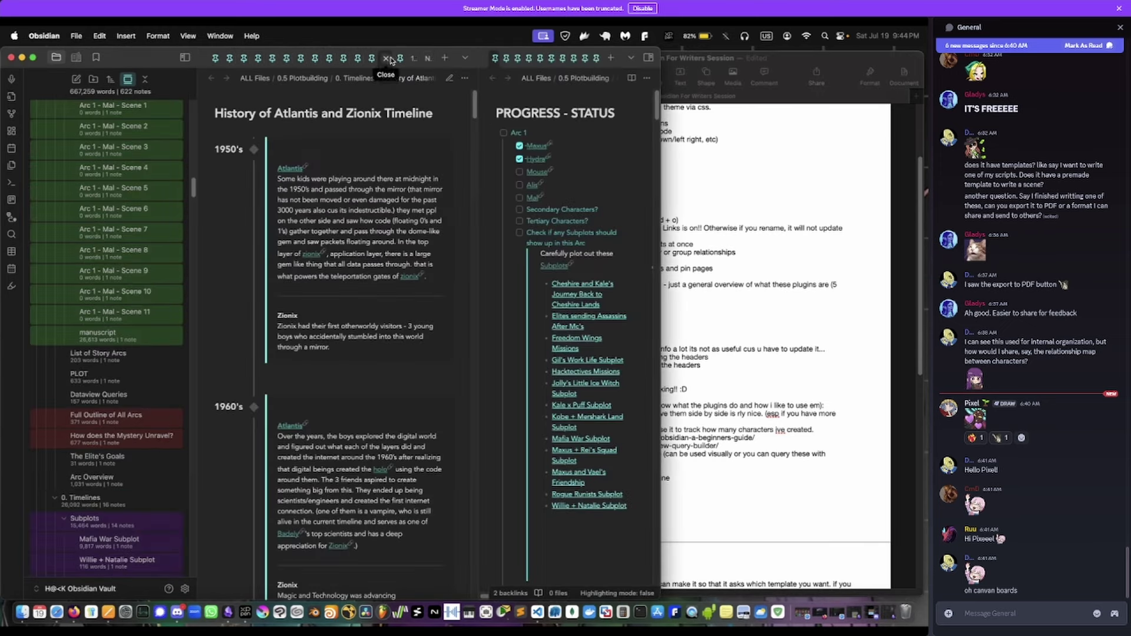
double_click(662, 51)
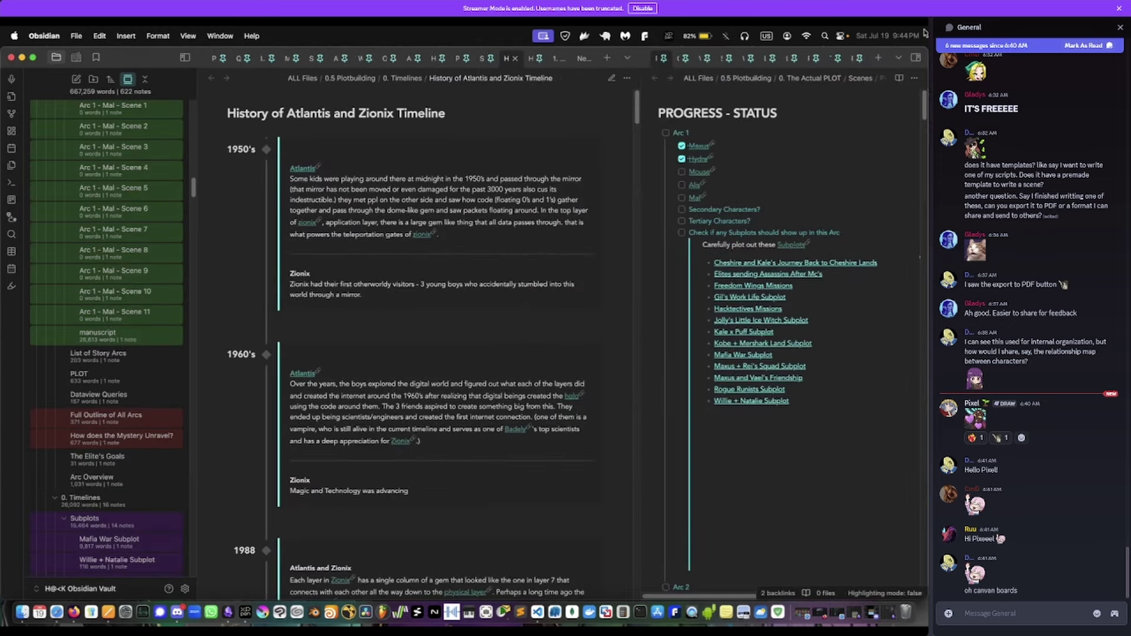
left_click(612, 78)
left_click(248, 133)
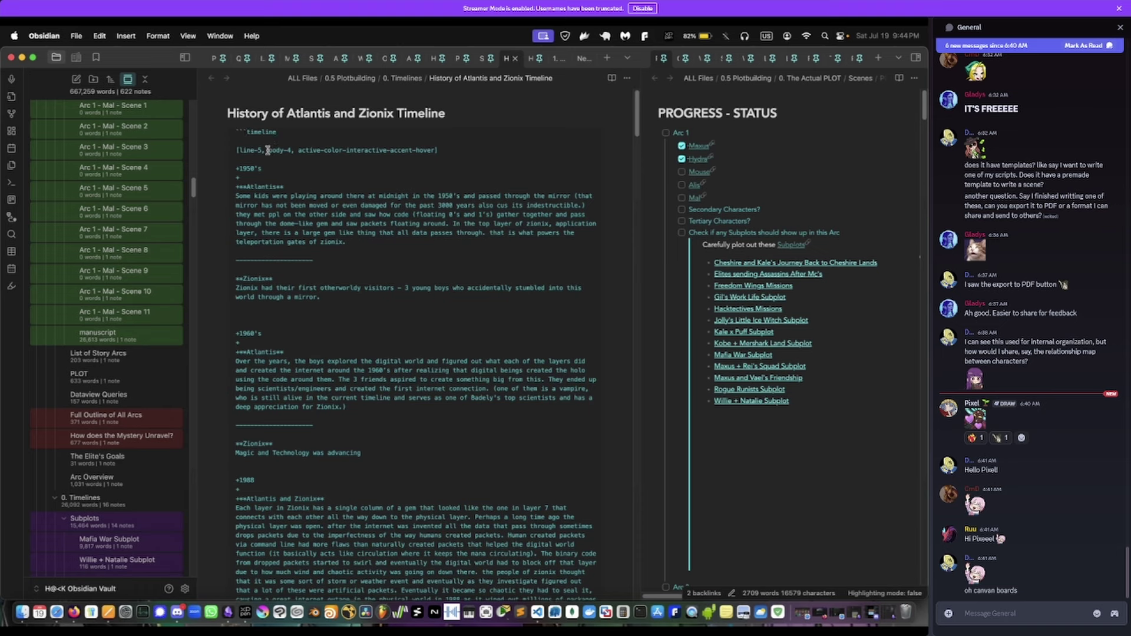
- Highlight the timeline block's line and body settings, the 1950's date, and the Atlantis event text to examine the syntax
left_click_drag(266, 150, 430, 151)
left_click(368, 151)
left_click_drag(231, 152, 442, 151)
left_click(255, 150)
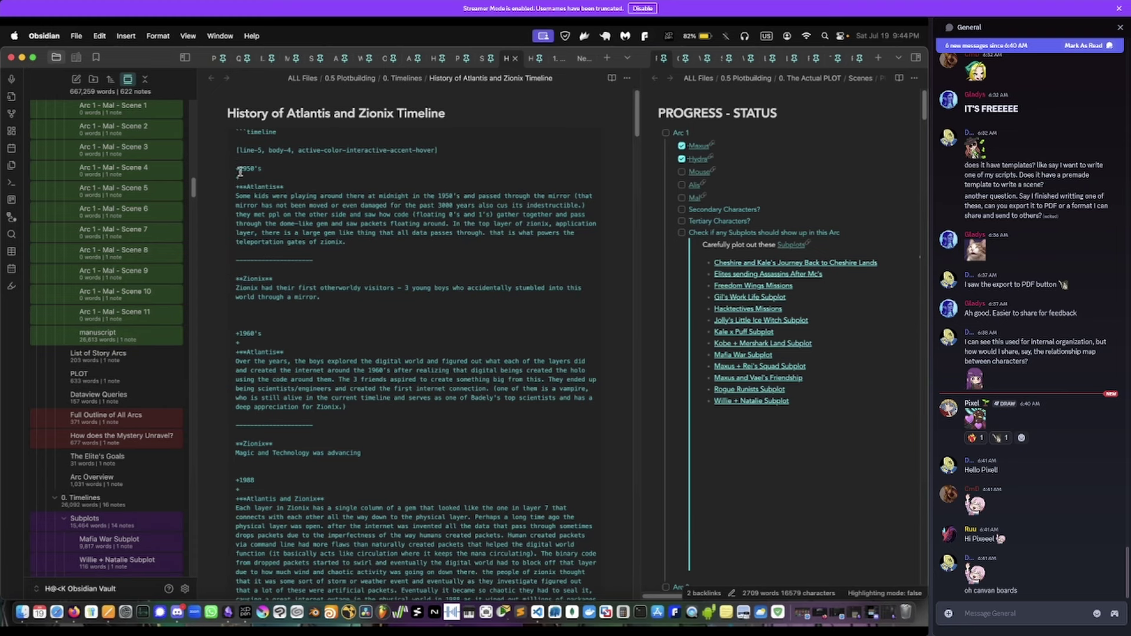
left_click_drag(262, 169, 243, 169)
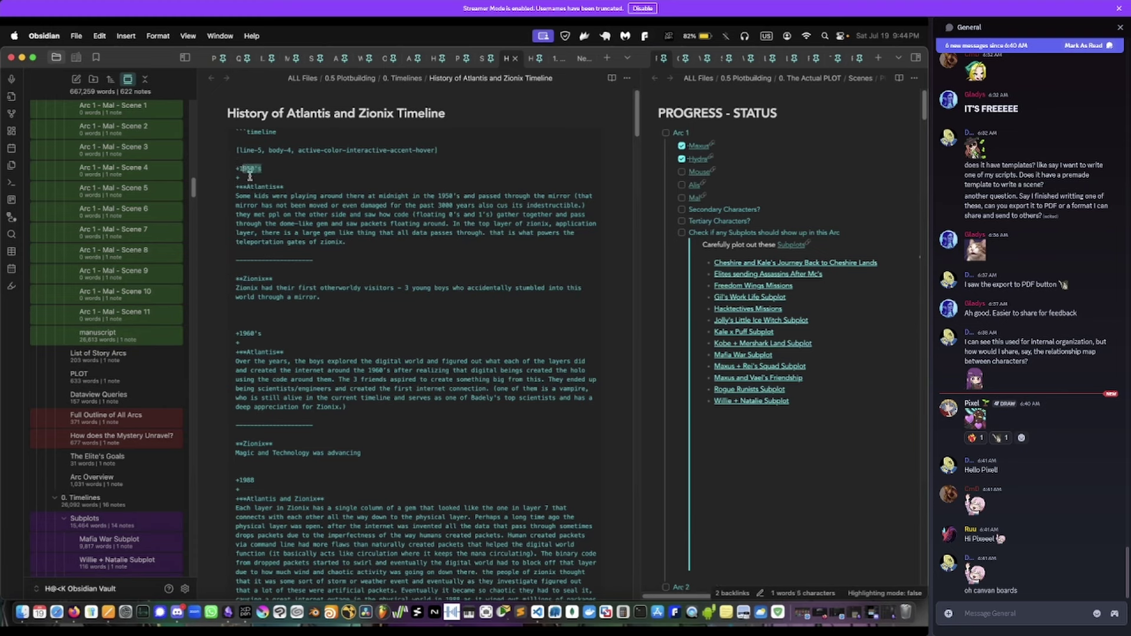
left_click(249, 177)
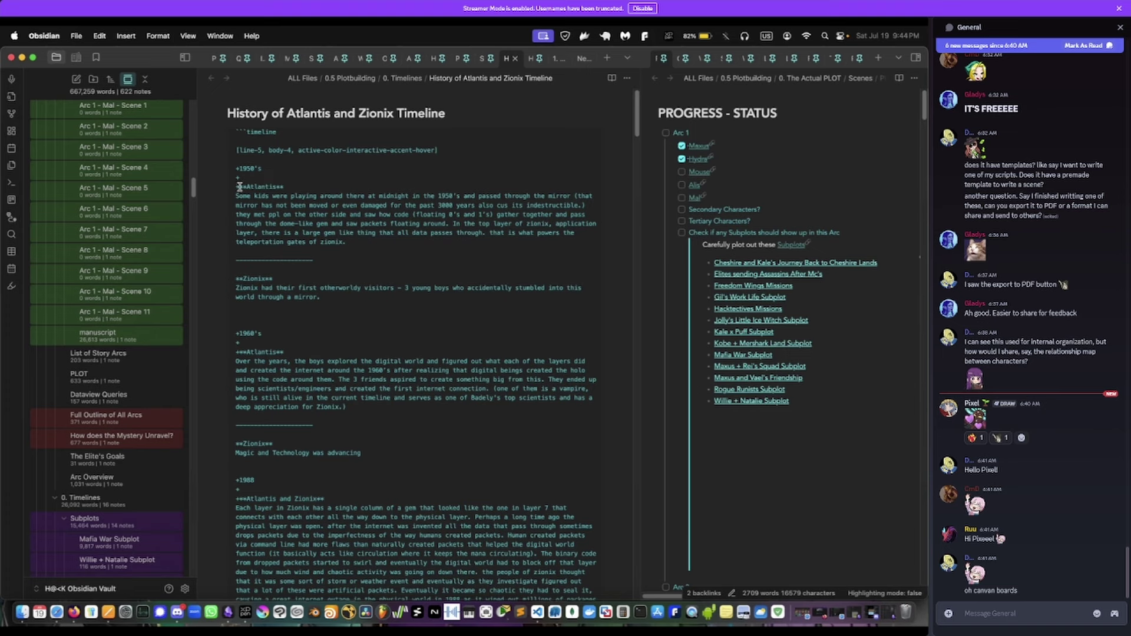
left_click_drag(236, 187, 349, 241)
left_click(348, 241)
- Switch the timeline note back to reading view and look through its rendered dates and events
left_click(612, 79)
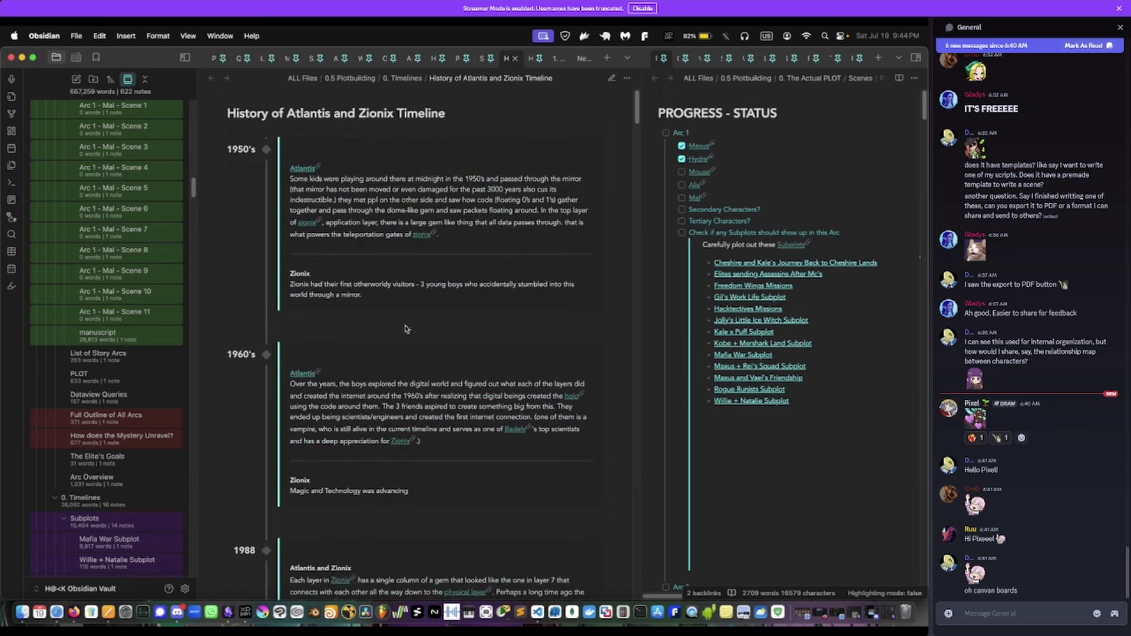
scroll(377, 222, "down", 15)
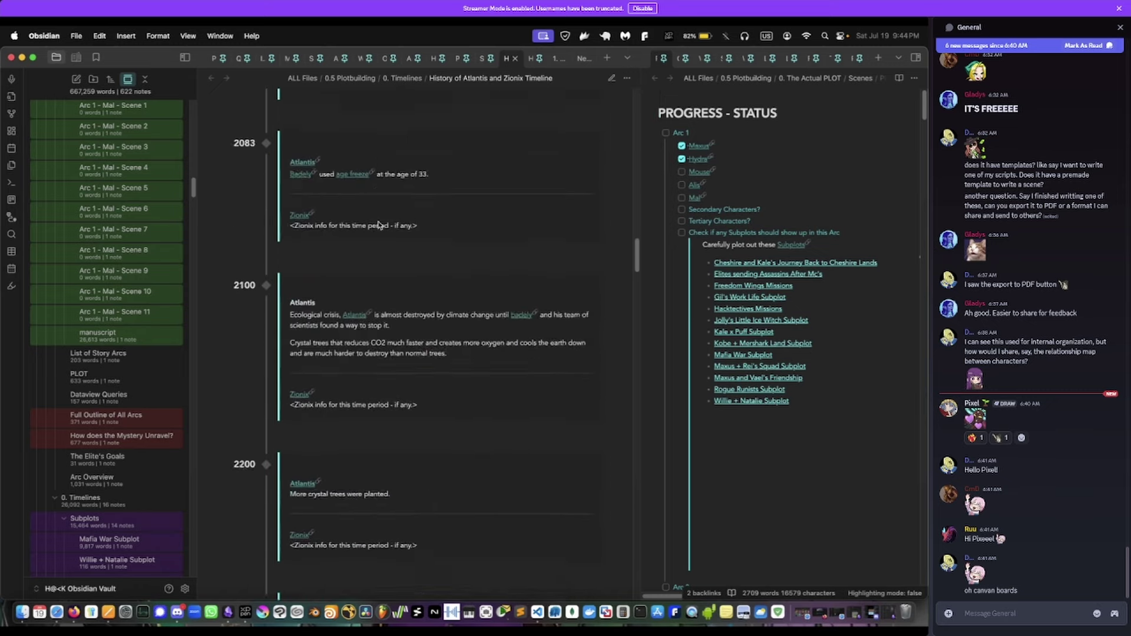
scroll(378, 226, "up", 15)
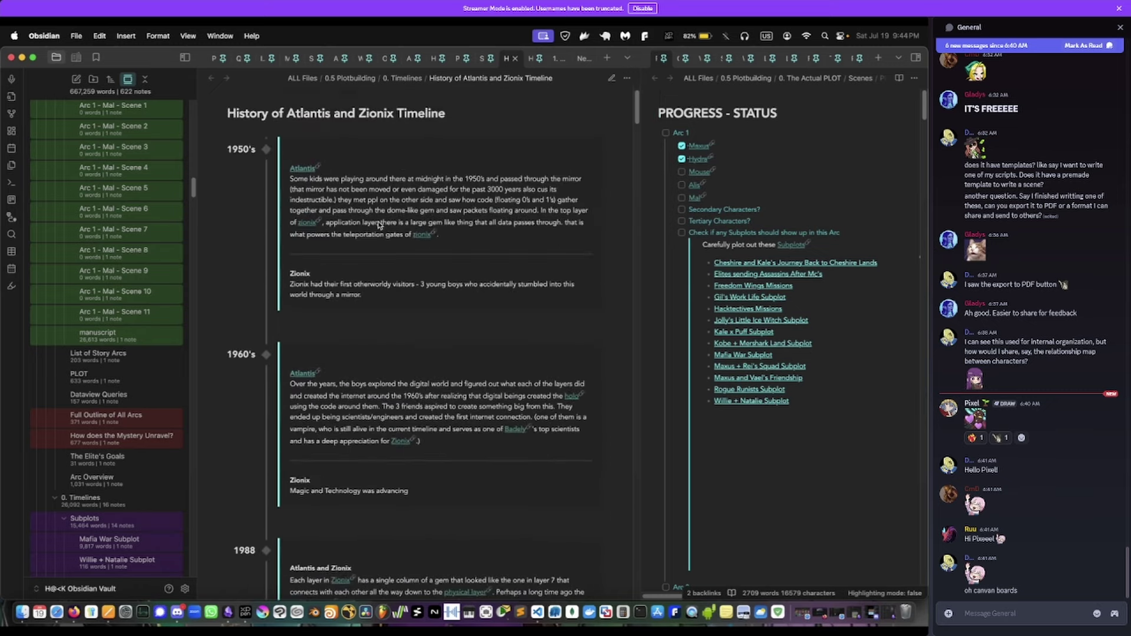
- Return to the empty Obsidian tab, check the Discord chat for new messages, and minimize the Discord window over the Pages outline
left_click(582, 58)
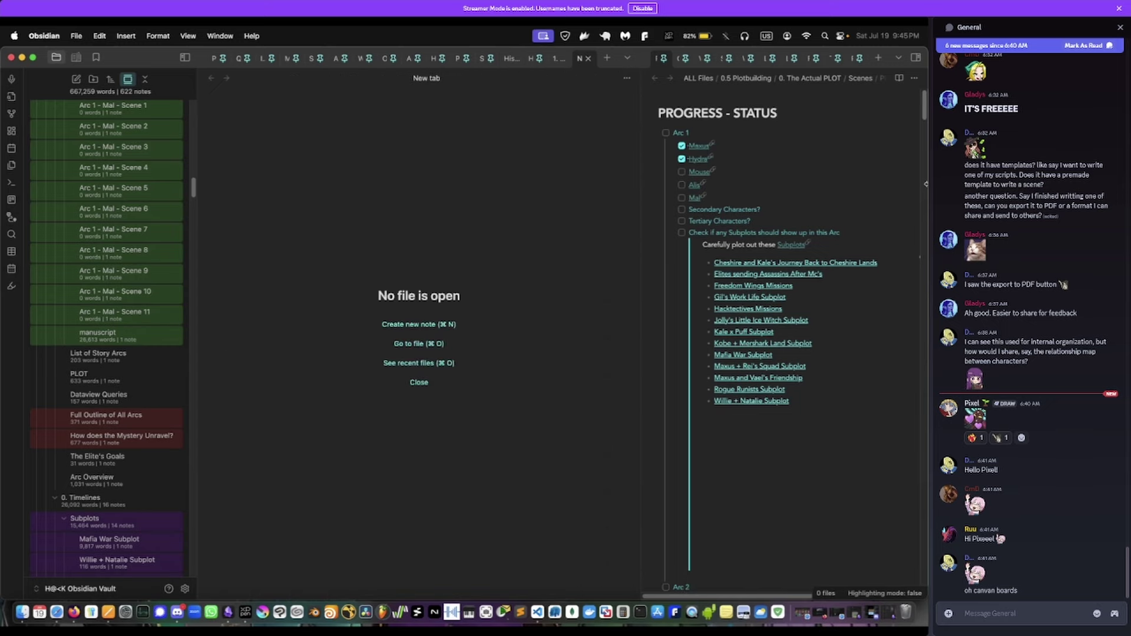
key("super+Tab")
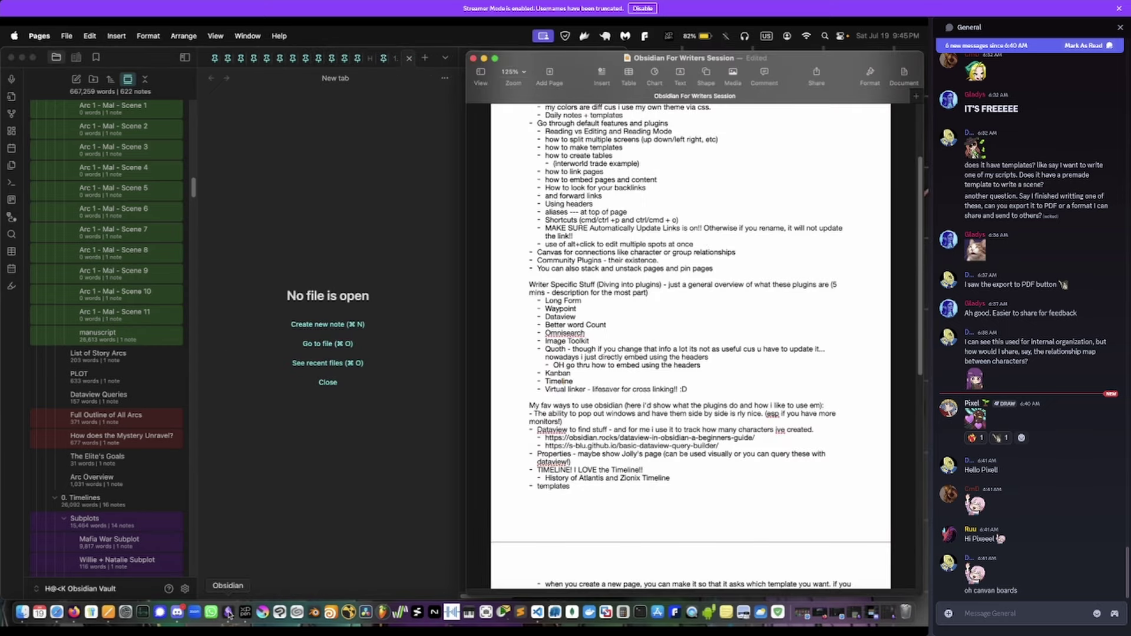
left_click(177, 613)
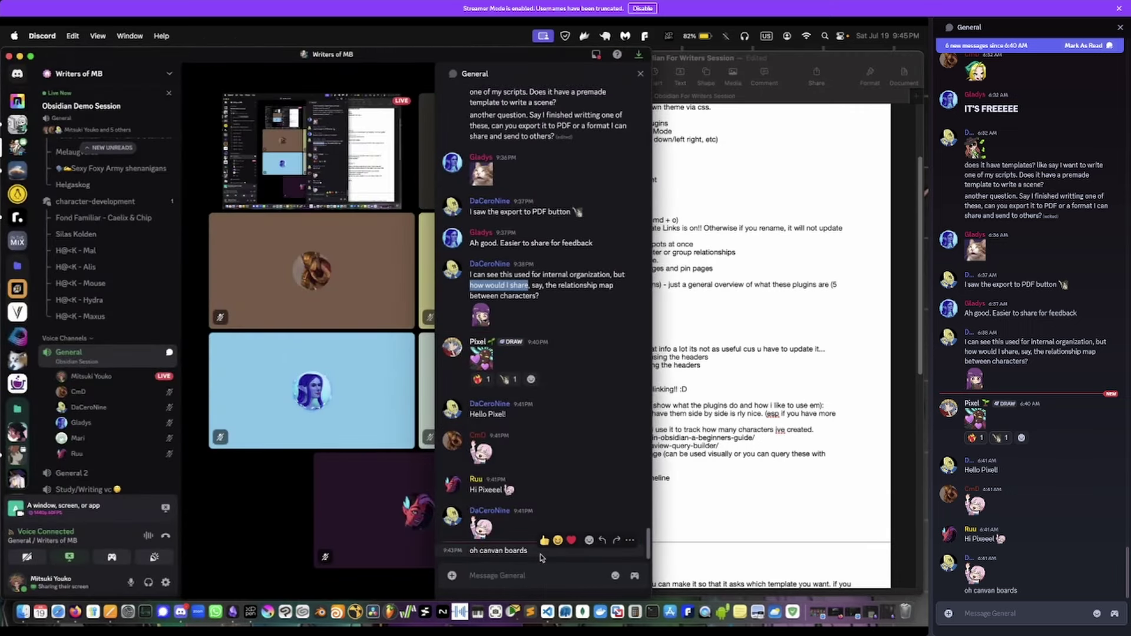
left_click(850, 396)
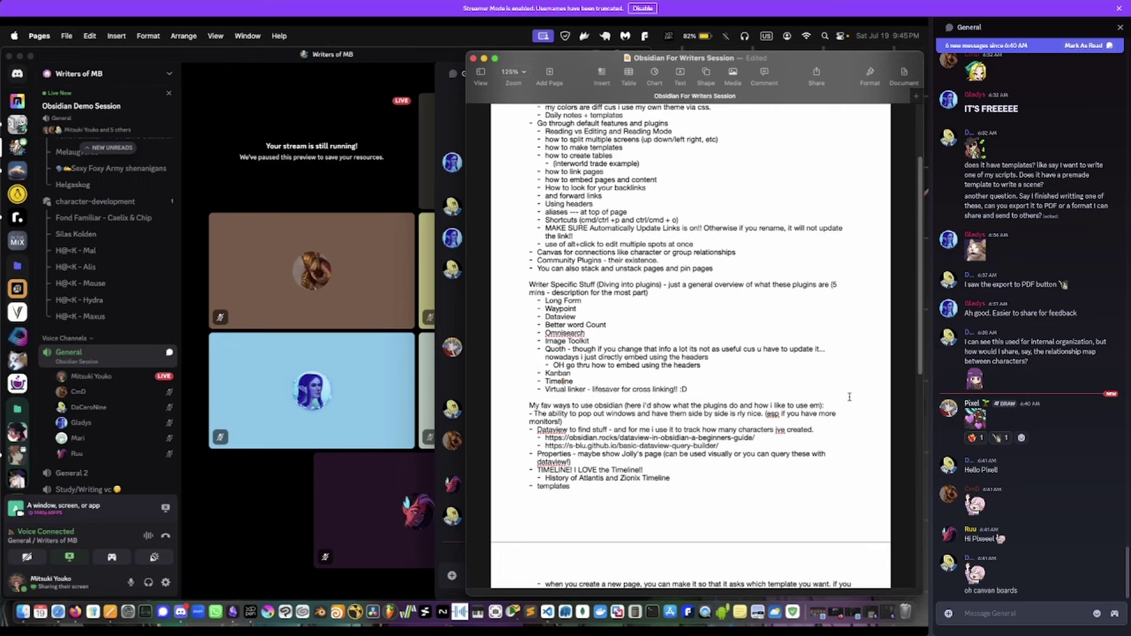
left_click(19, 55)
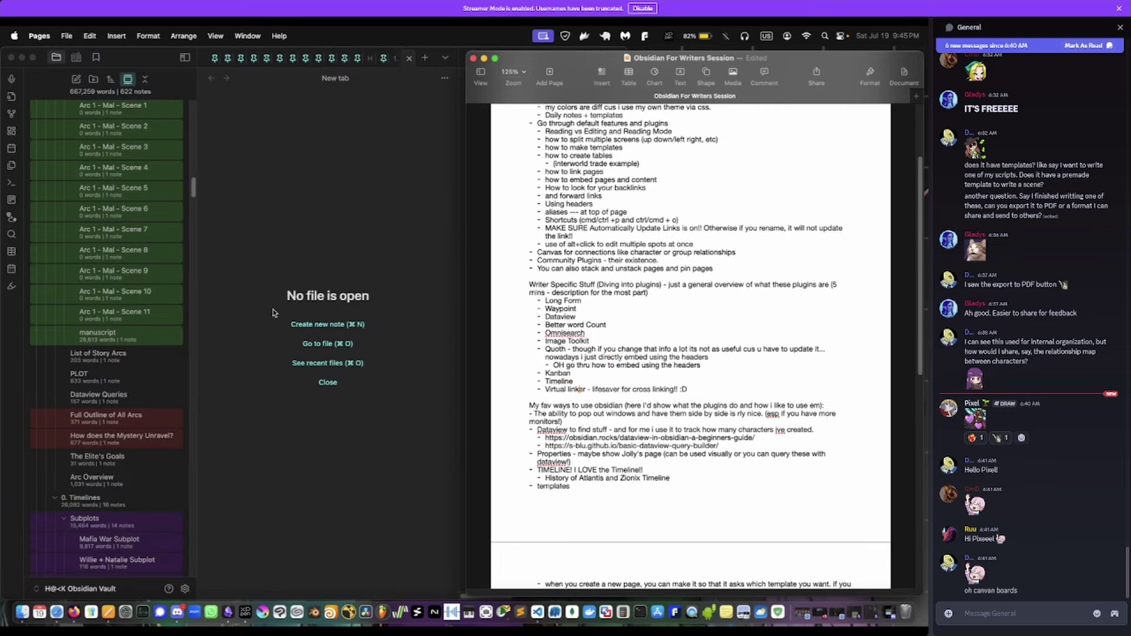
- Create a blank note in the H@<K vault without a template, and widen the Obsidian window
left_click(306, 233)
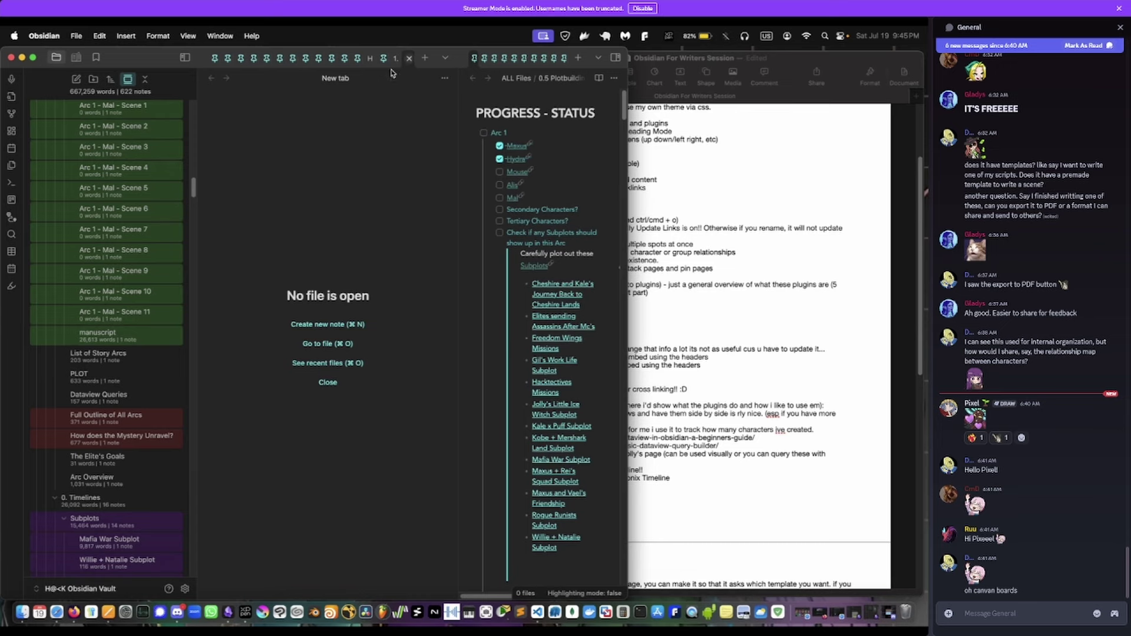
left_click(327, 325)
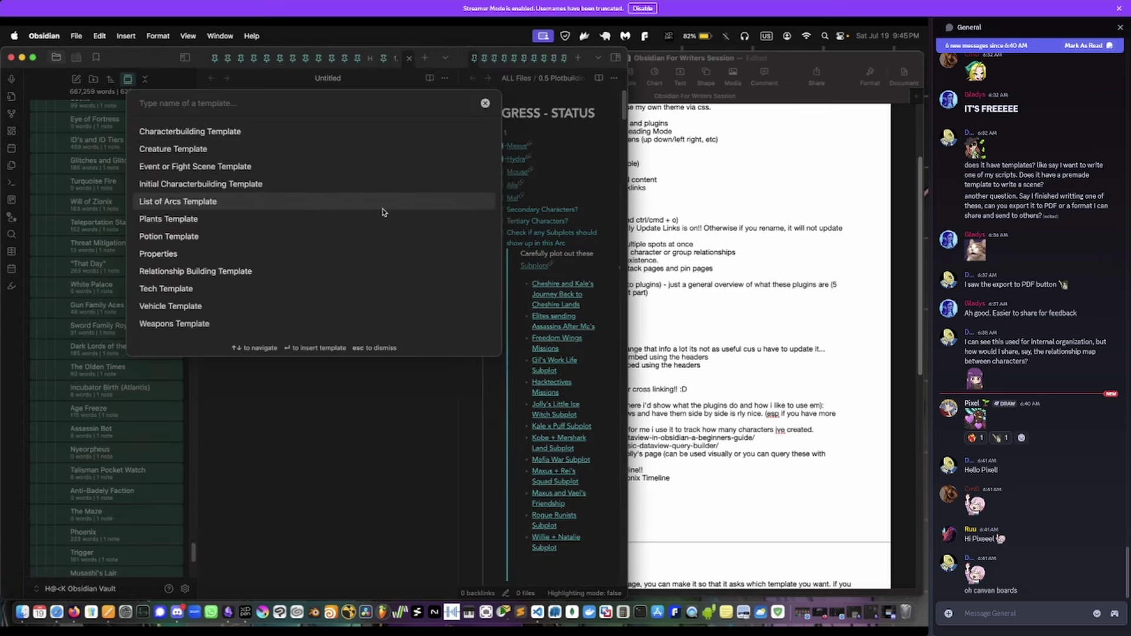
key("Escape")
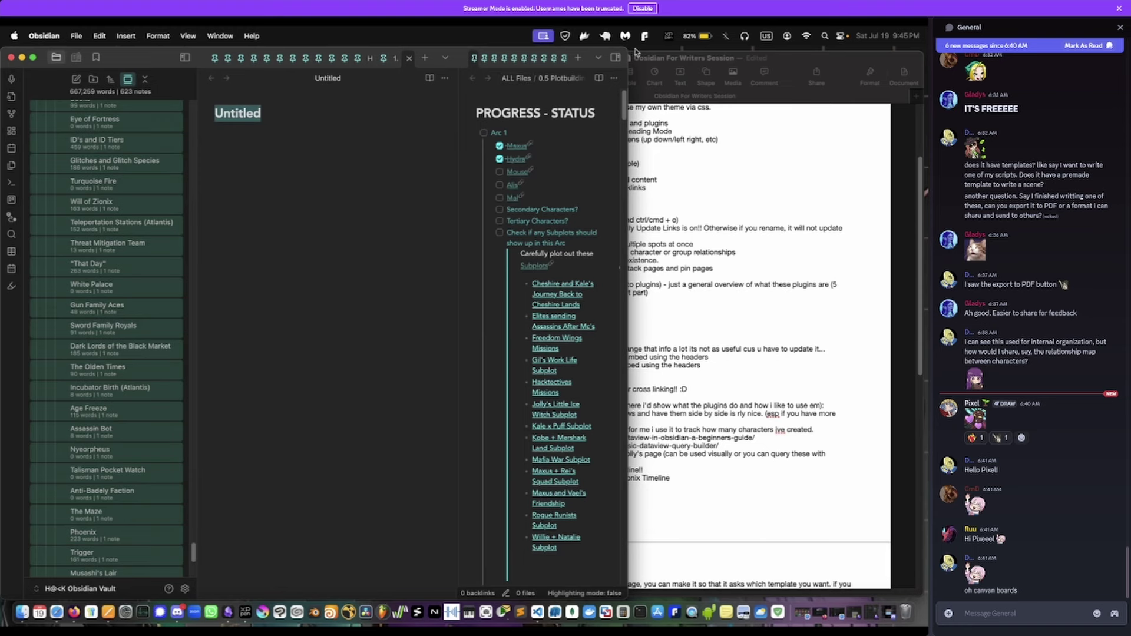
left_click_drag(628, 50, 924, 31)
key("Return")
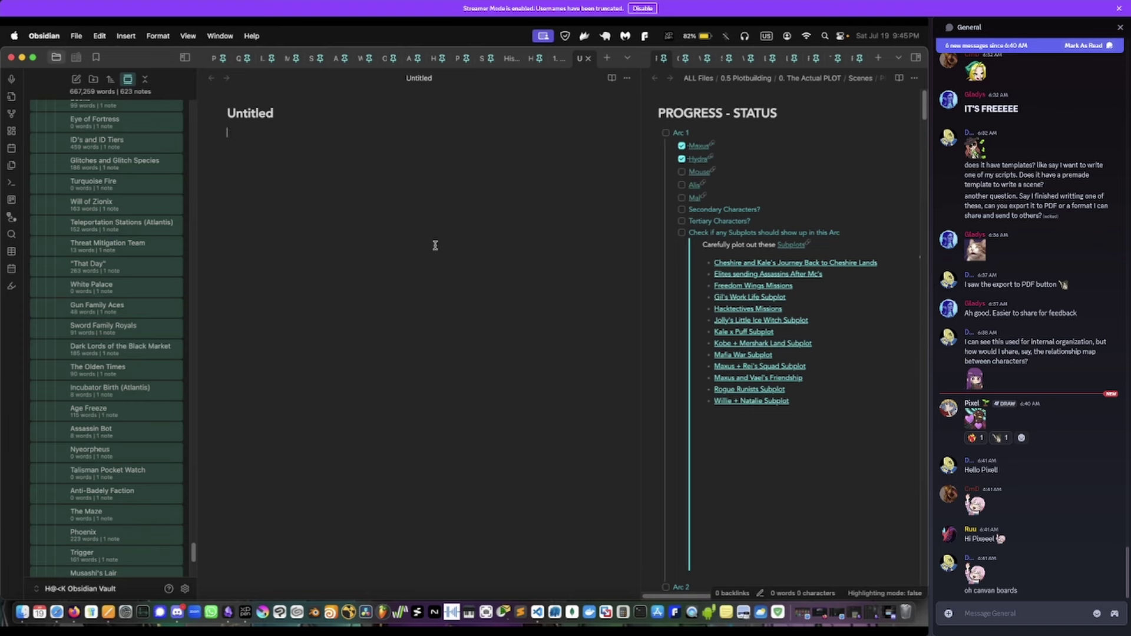
- Write "example.... hydra" in the untitled note to demonstrate Virtual Linker's automatic link on the character name
type("example.... hydra")
key("Return")
mouse_move(271, 137)
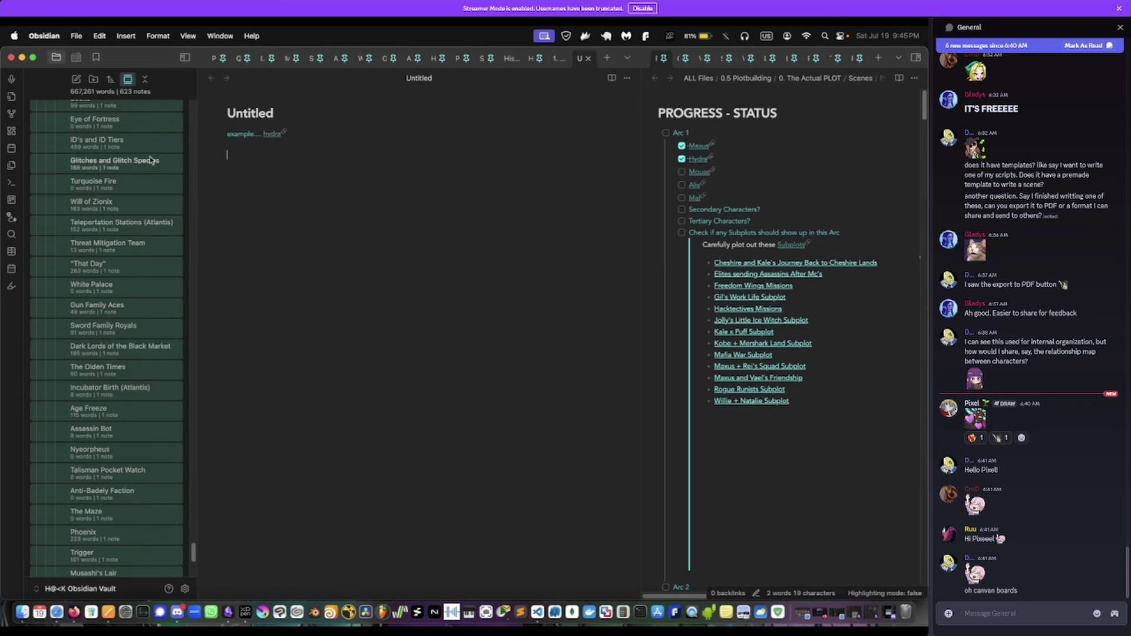
scroll(149, 144, "up", 10)
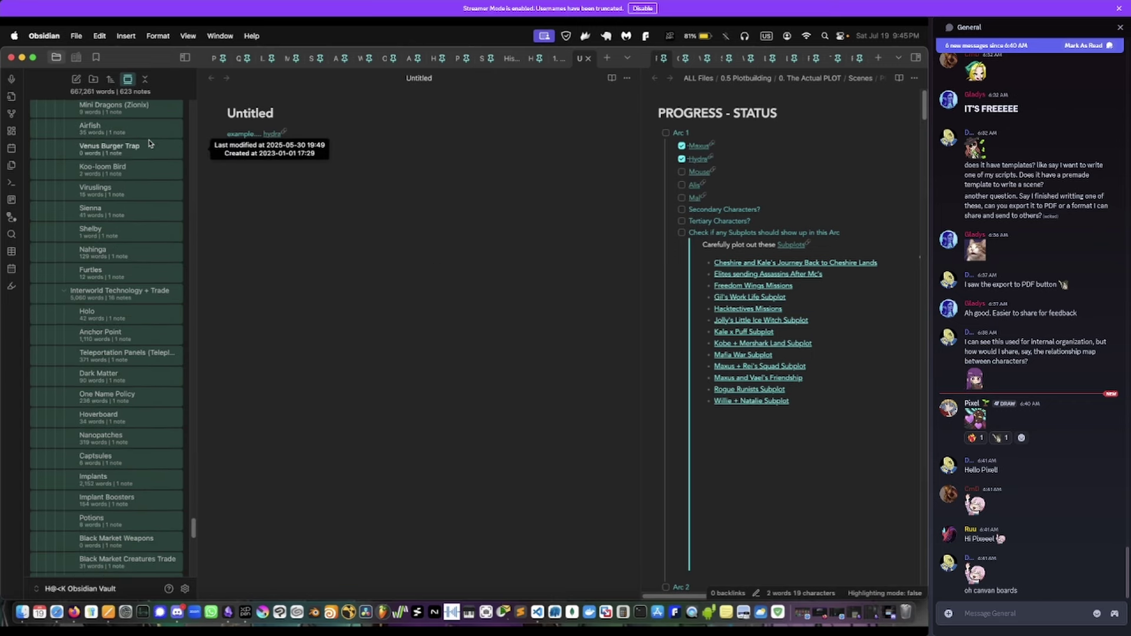
scroll(149, 144, "up", 1)
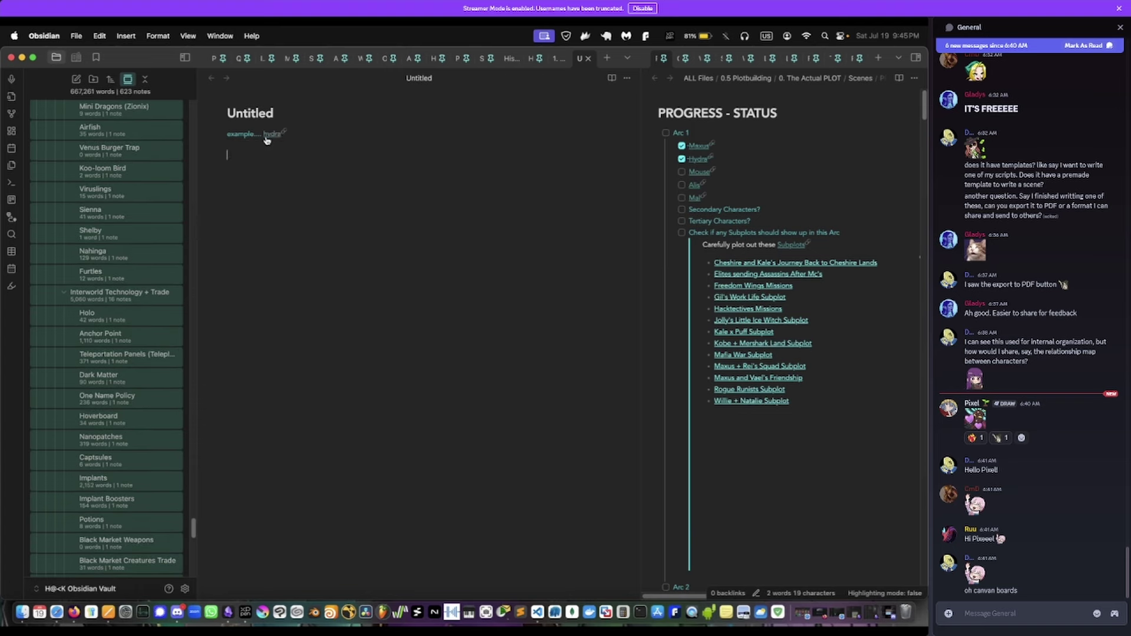
- Clear the example line from the untitled note and delete the note
triple_click(309, 131)
key("BackSpace")
left_click(627, 78)
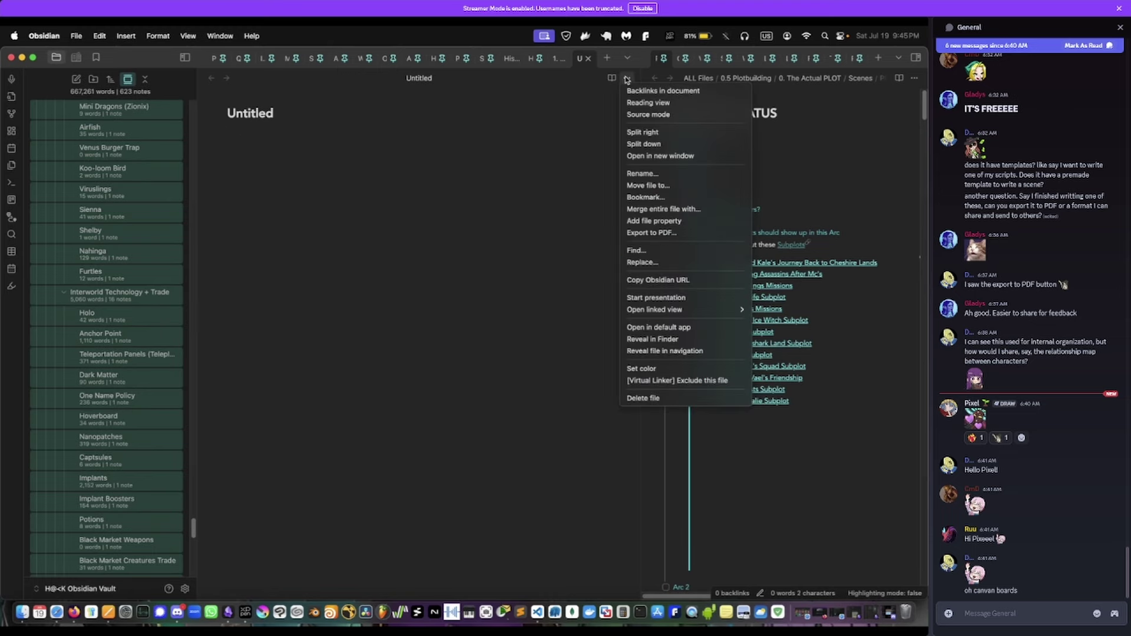
left_click(677, 399)
- Switch to the Pages outline and highlight the Dataview and Properties items to check which topics come next
key("super+Tab")
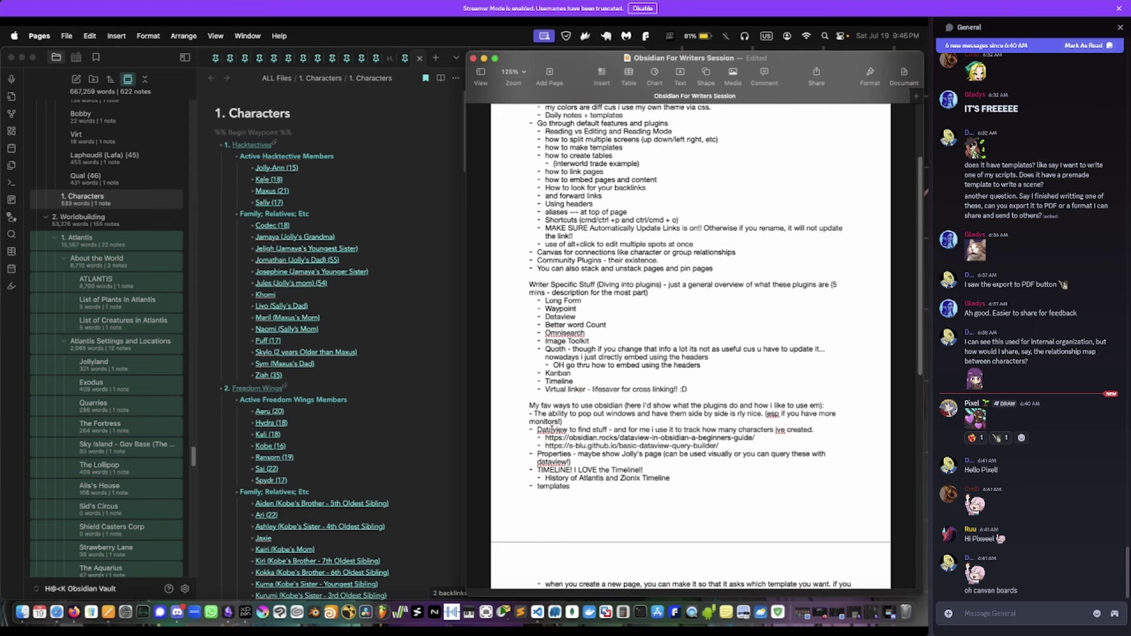
triple_click(573, 432)
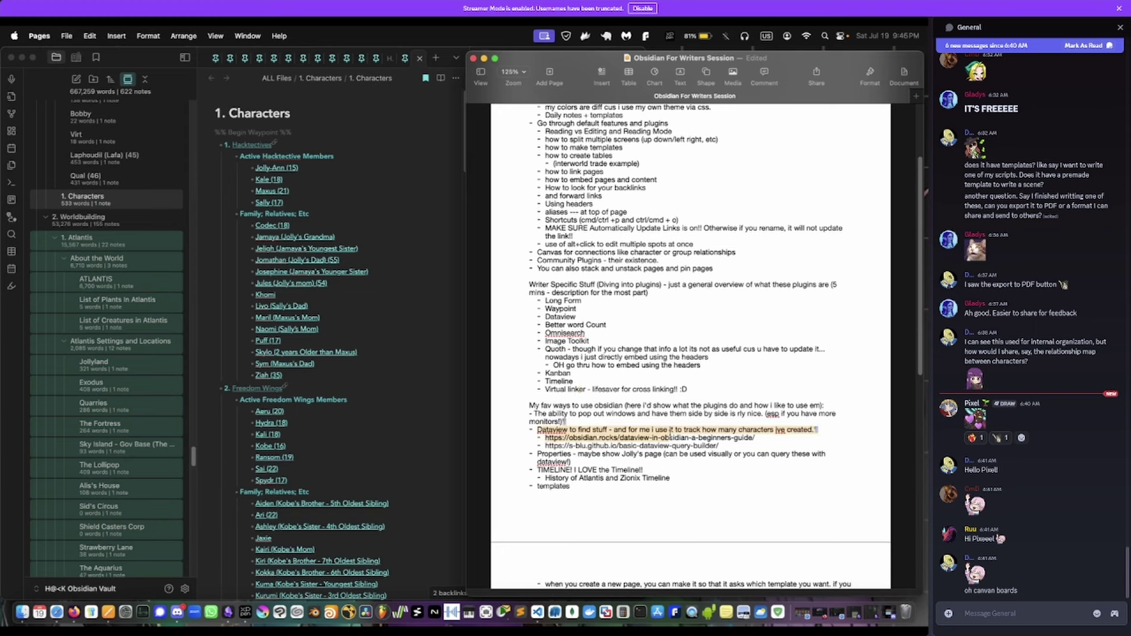
scroll(671, 432, "down", 1)
left_click_drag(641, 393, 646, 441)
left_click(633, 437)
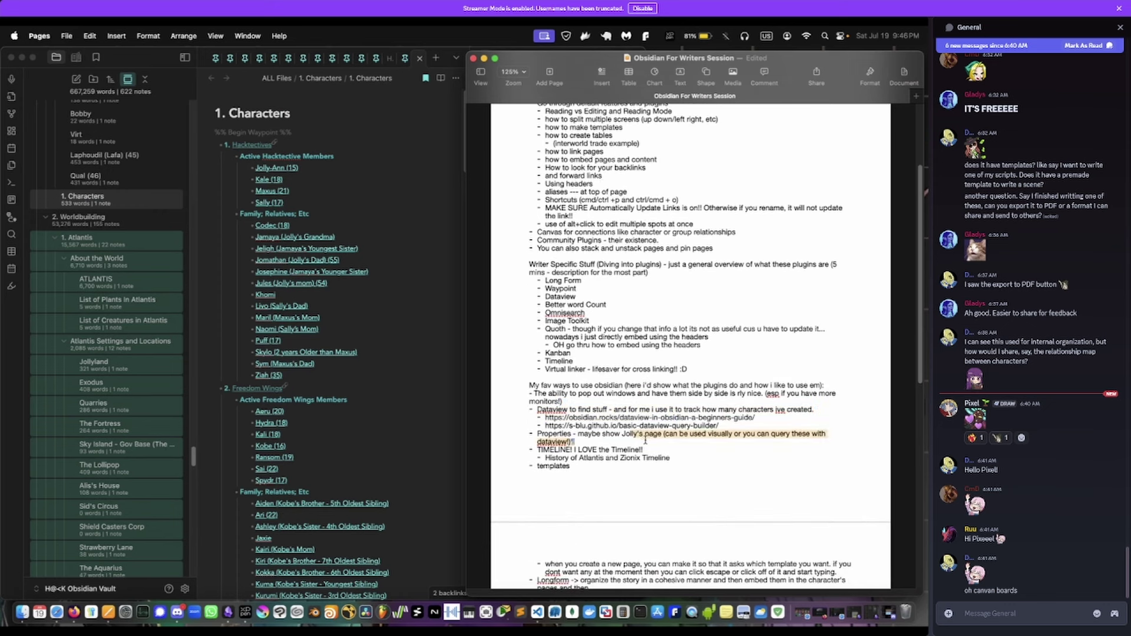
left_click(645, 440)
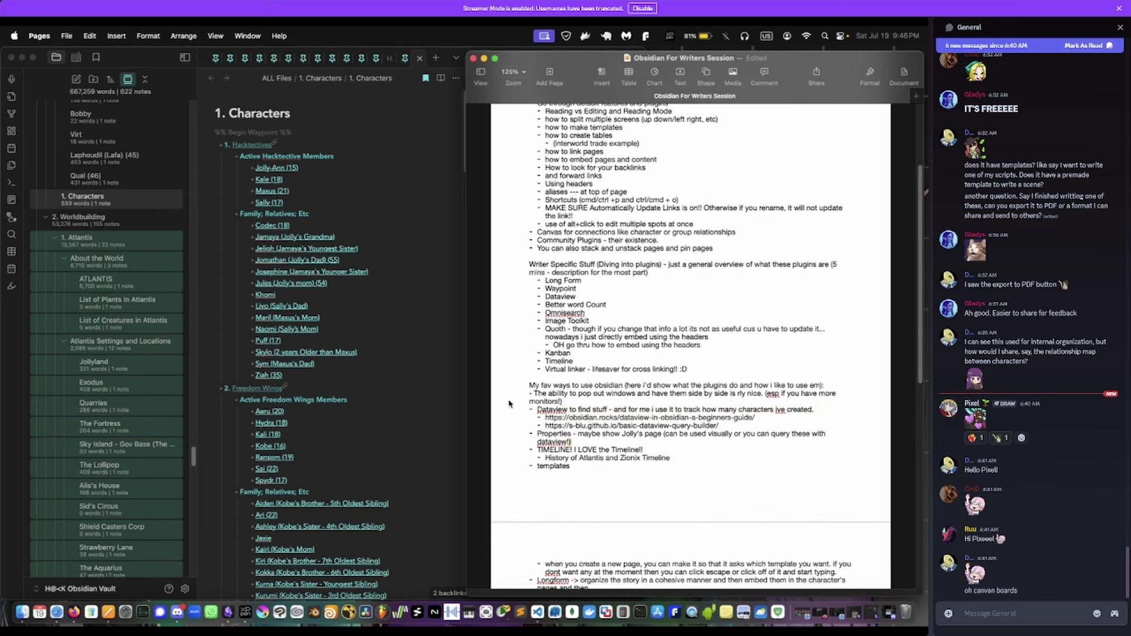
- Return to Obsidian, search for "joll" in a new tab, and open the Jolly-Ann (15) character note
left_click(364, 308)
left_click(436, 58)
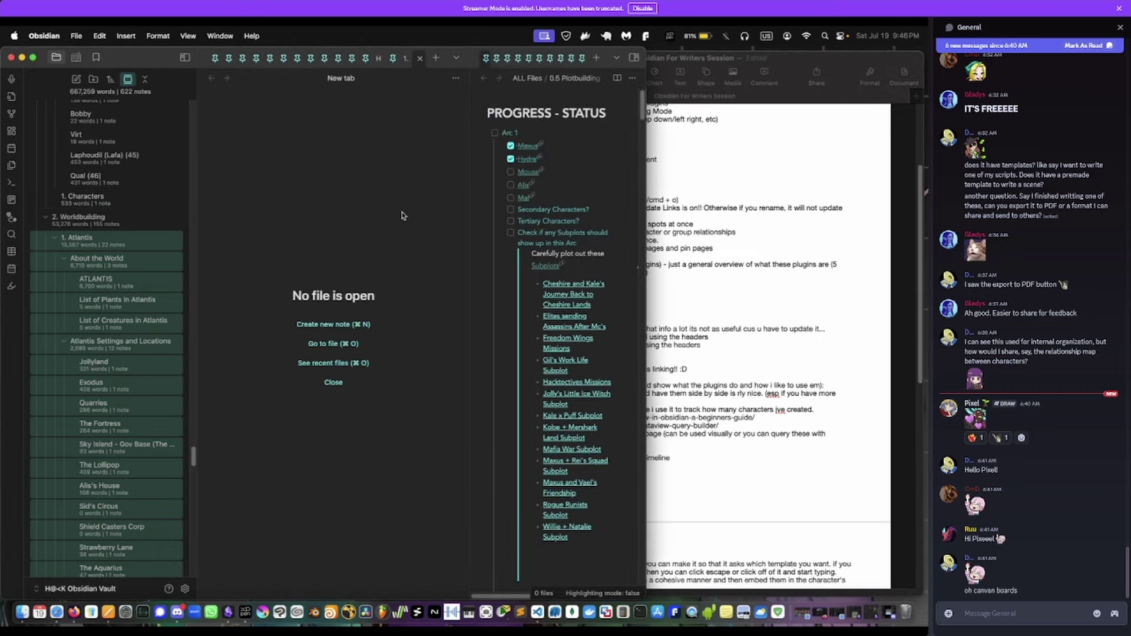
left_click(351, 343)
type("pr")
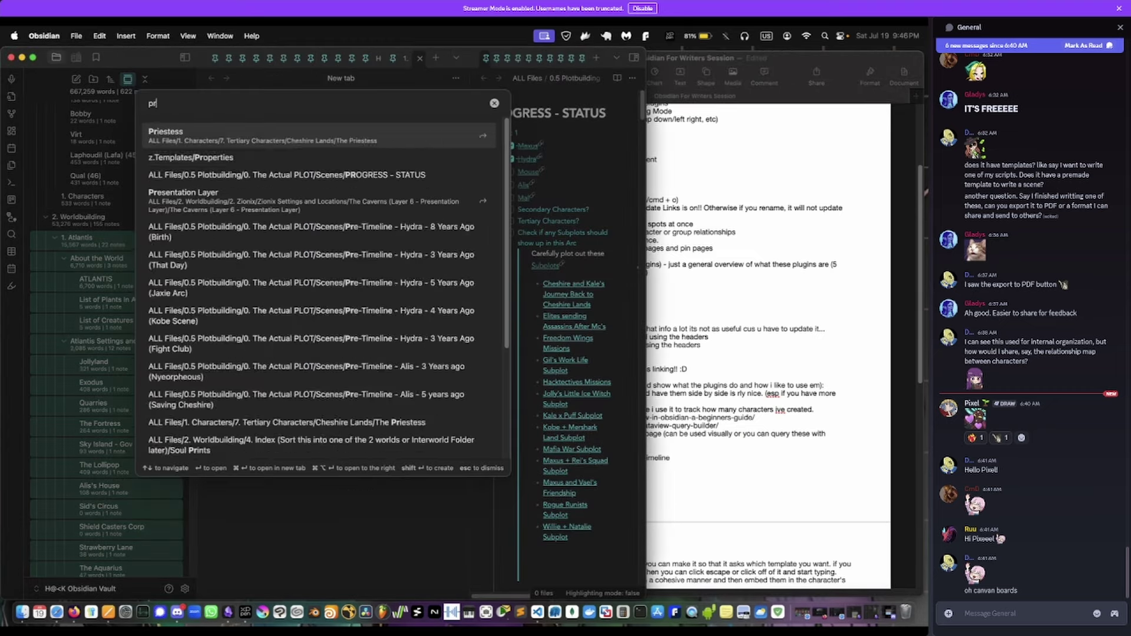
key("BackSpace")
key("BackSpace")
type("jlll")
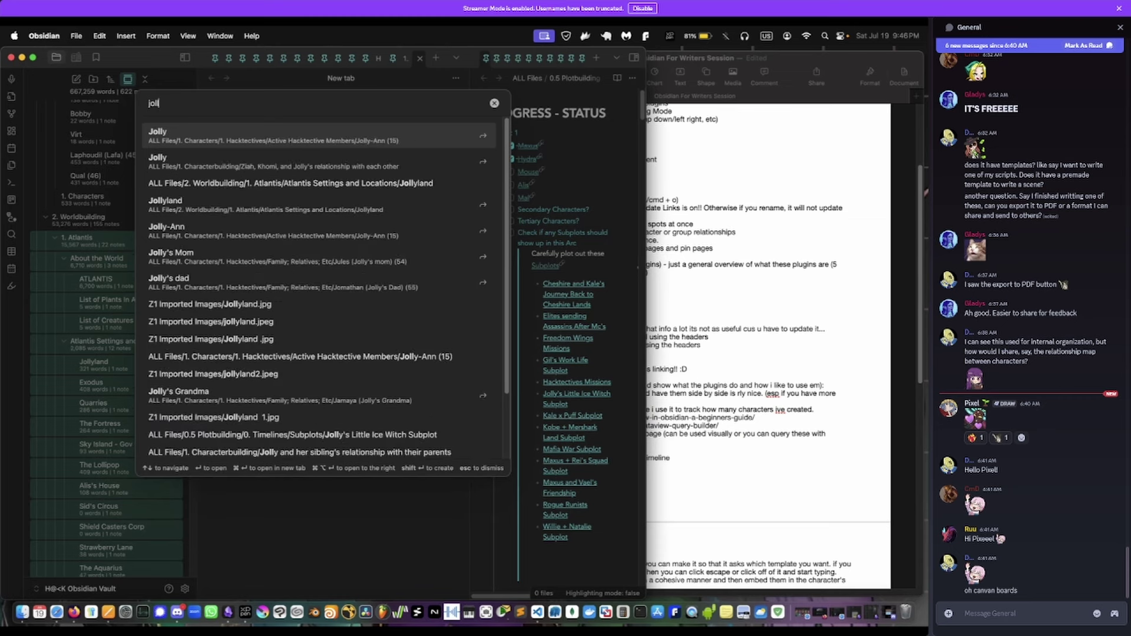
key("Return")
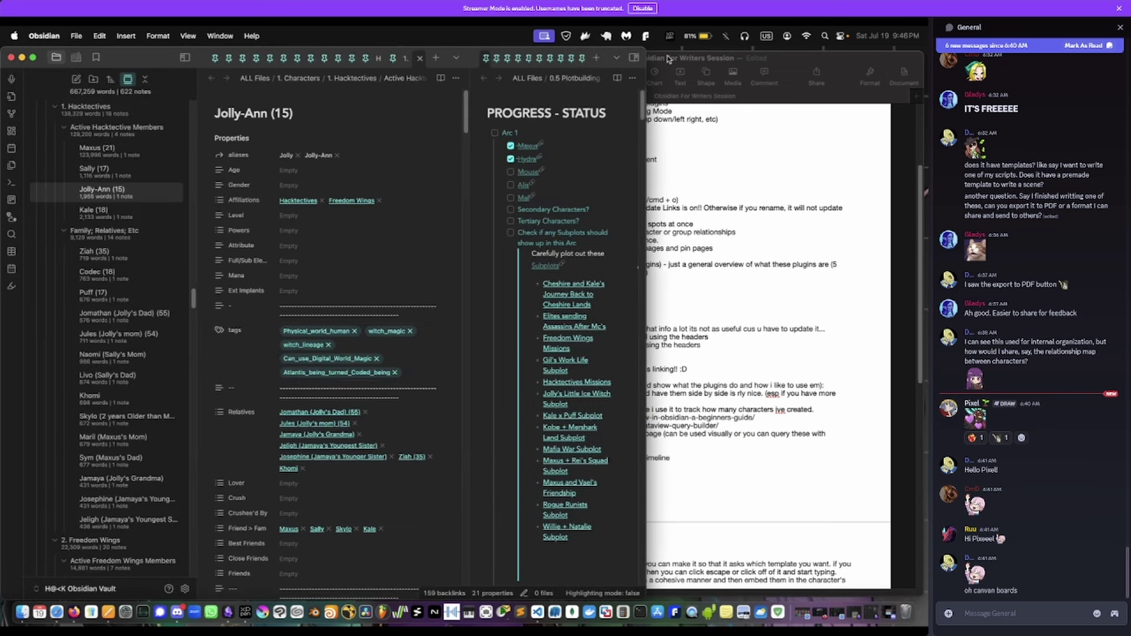
- Widen the Obsidian window, look through Jolly-Ann's properties down to the Summary, and narrow the window again
double_click(644, 51)
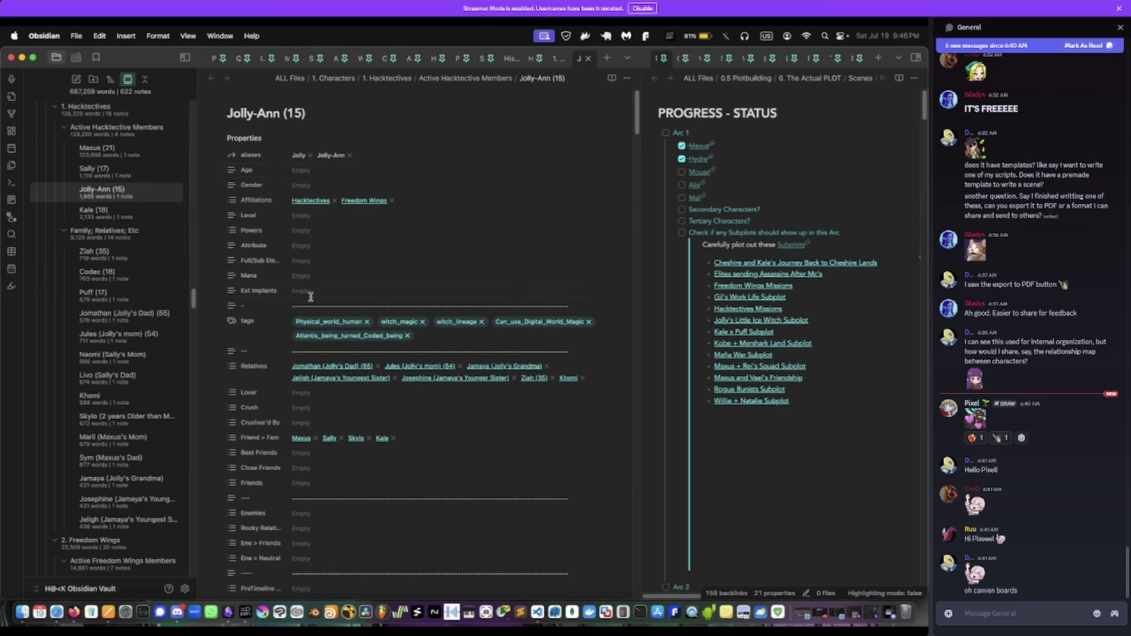
scroll(310, 296, "down", 1)
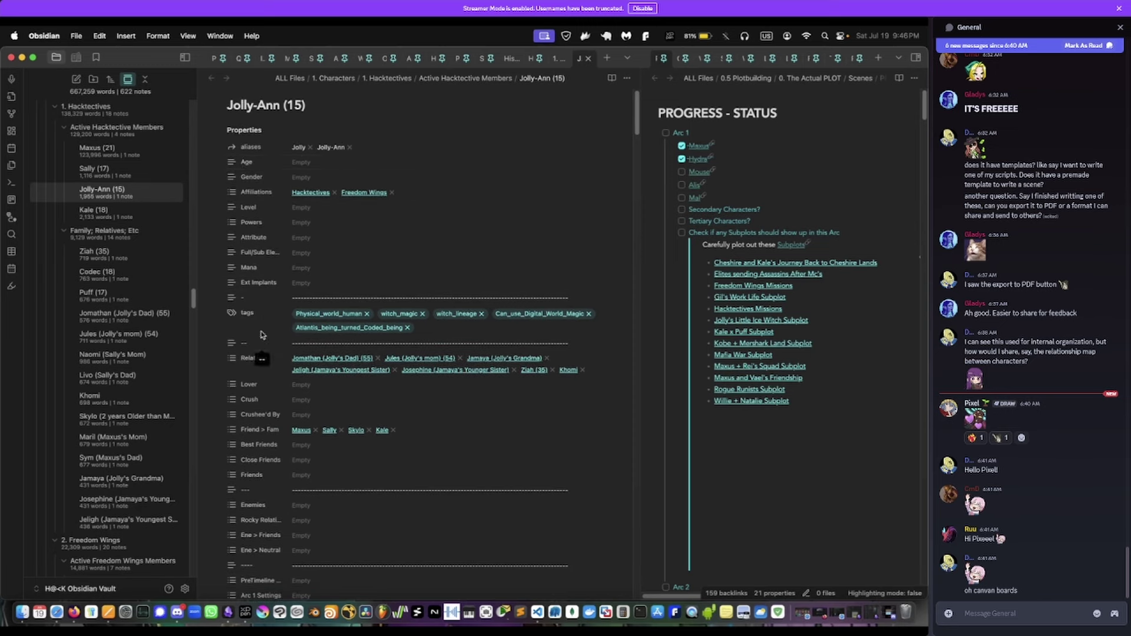
scroll(262, 335, "down", 10)
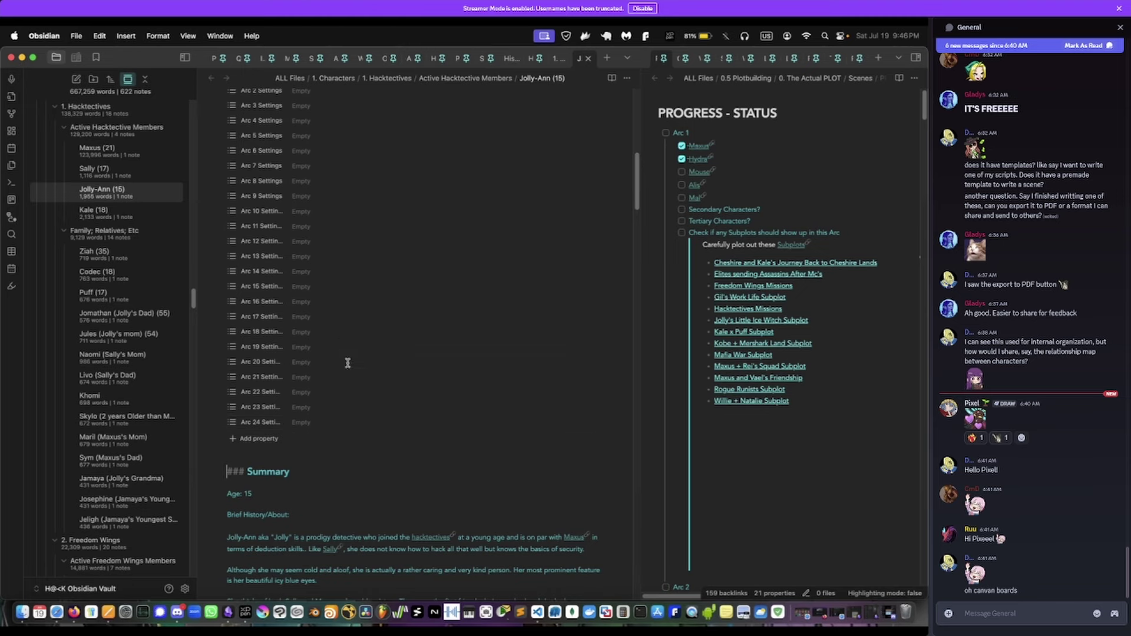
left_click_drag(925, 134, 666, 129)
scroll(453, 250, "up", 10)
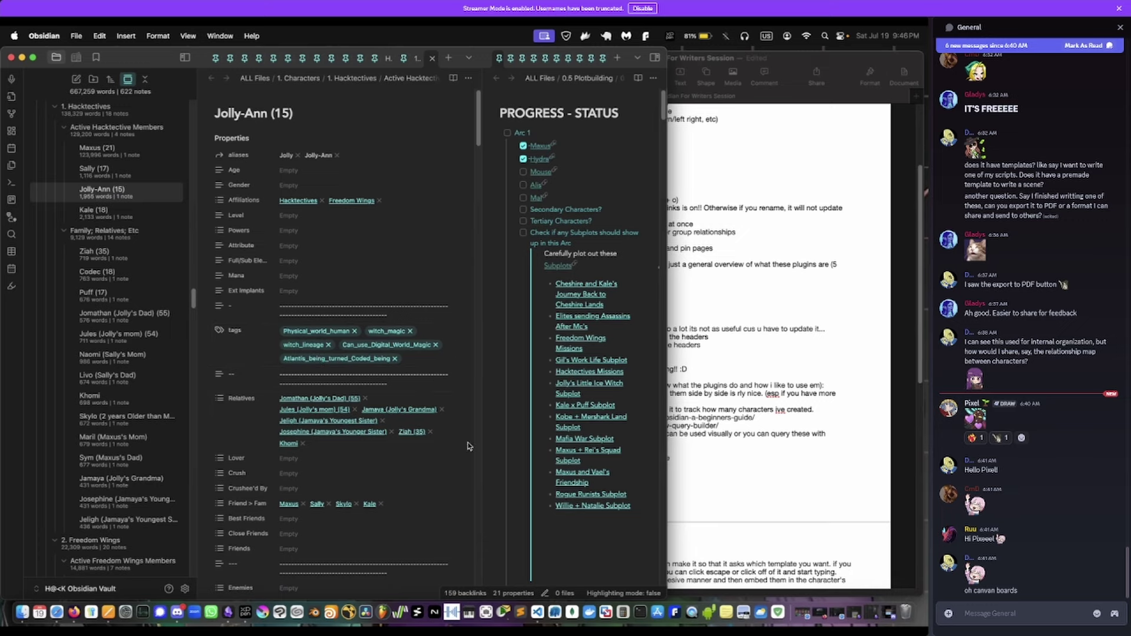
- Switch to the Pages outline and capture the screen region covering the Writer Specific Stuff and My fav ways sections
left_click(830, 395)
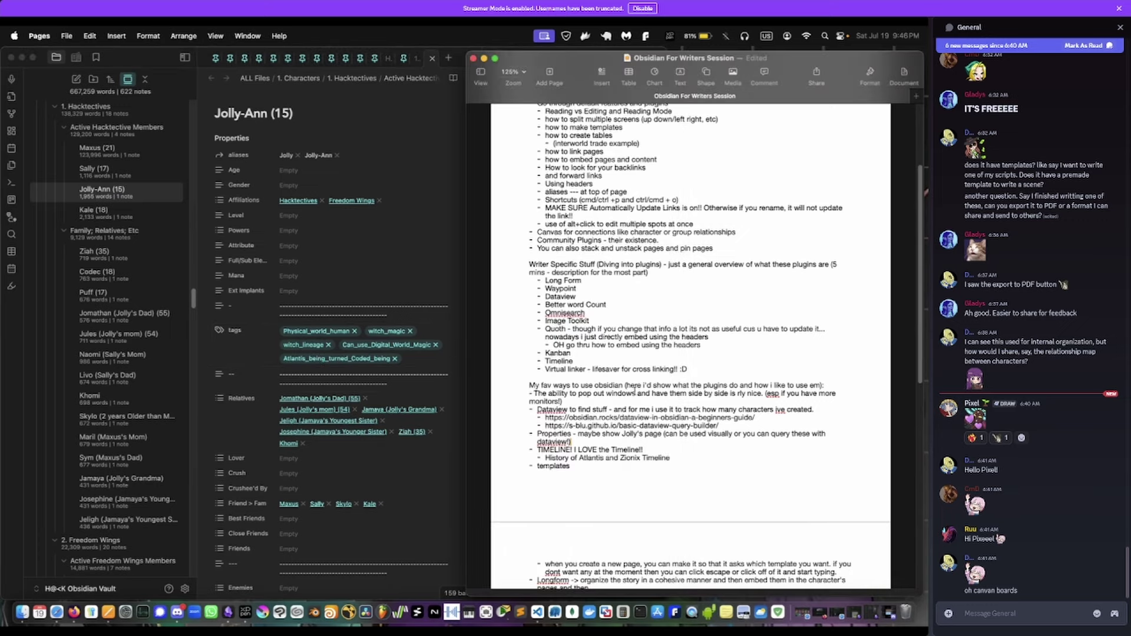
key("super+shift+4")
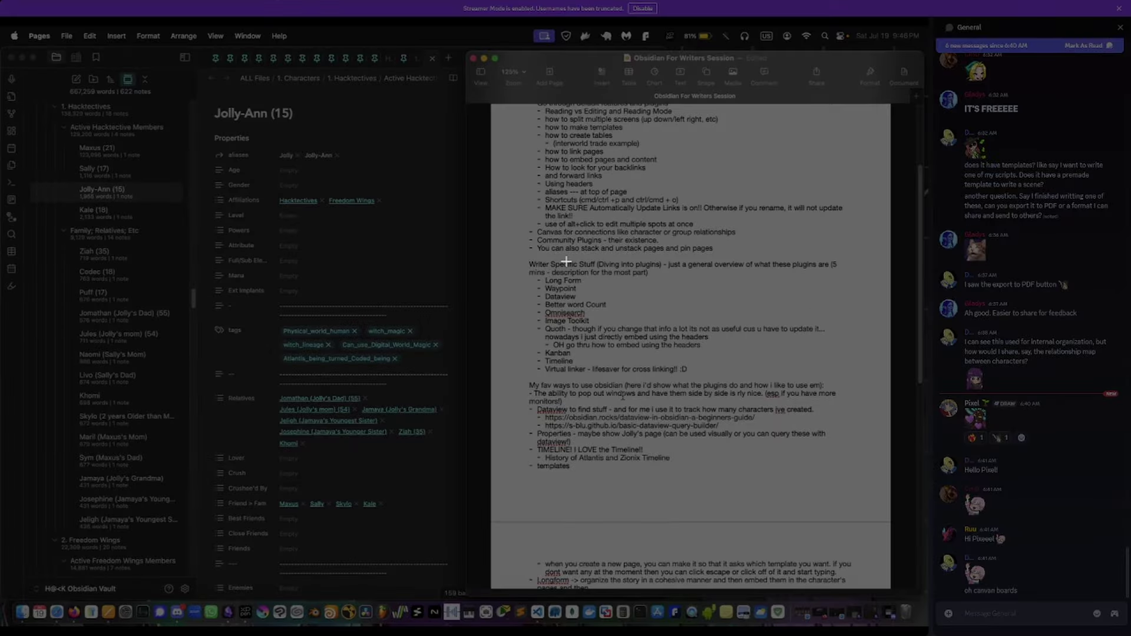
left_click_drag(522, 255, 857, 489)
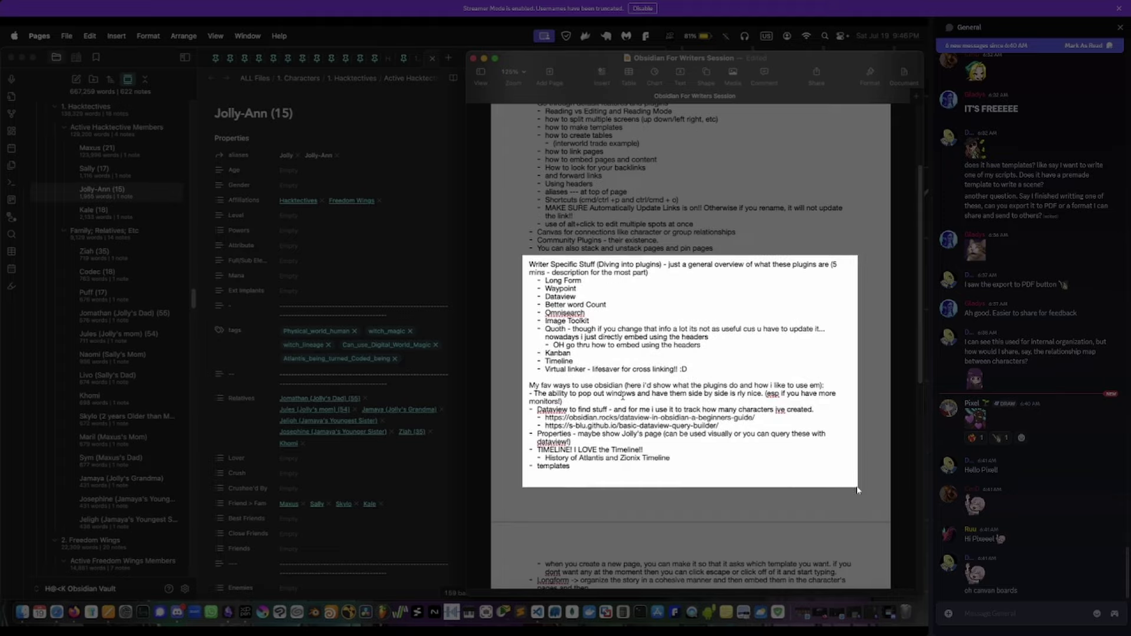
- Review the outline from the TIMELINE item through the Longform and Virtual linker items to the Syncing section
left_click_drag(537, 450, 597, 449)
scroll(571, 375, "down", 3)
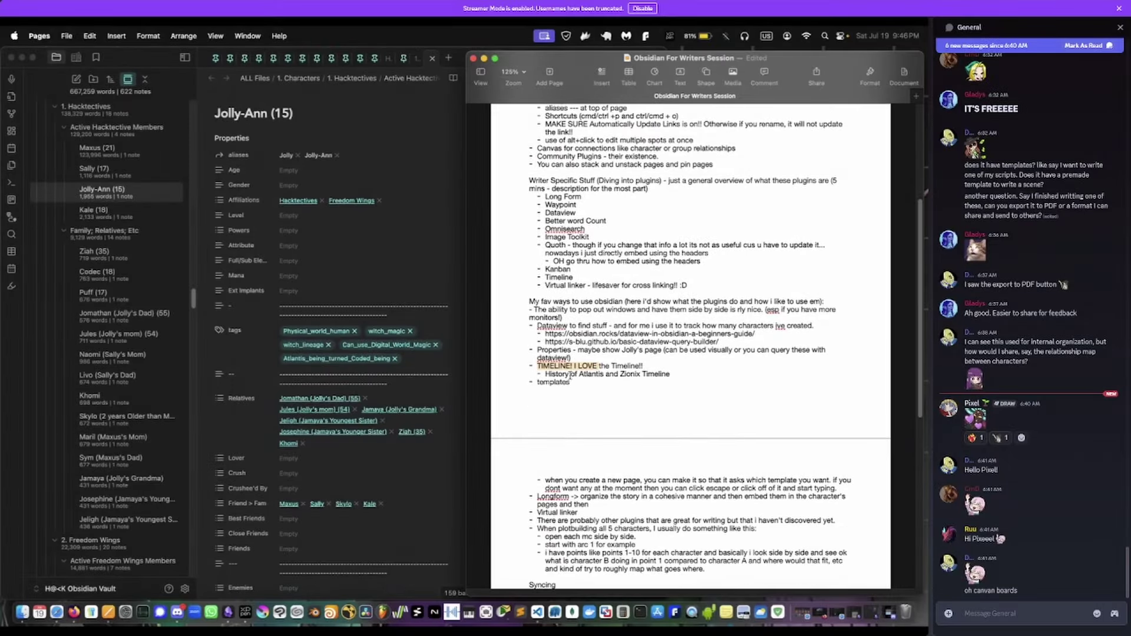
scroll(563, 389, "down", 2)
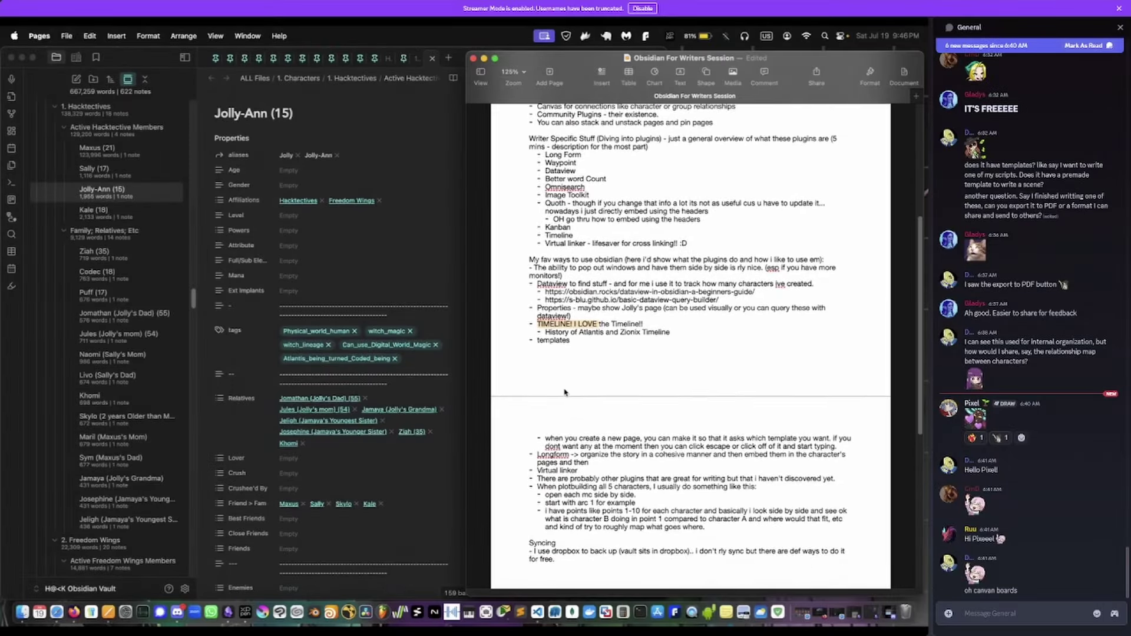
scroll(564, 392, "down", 2)
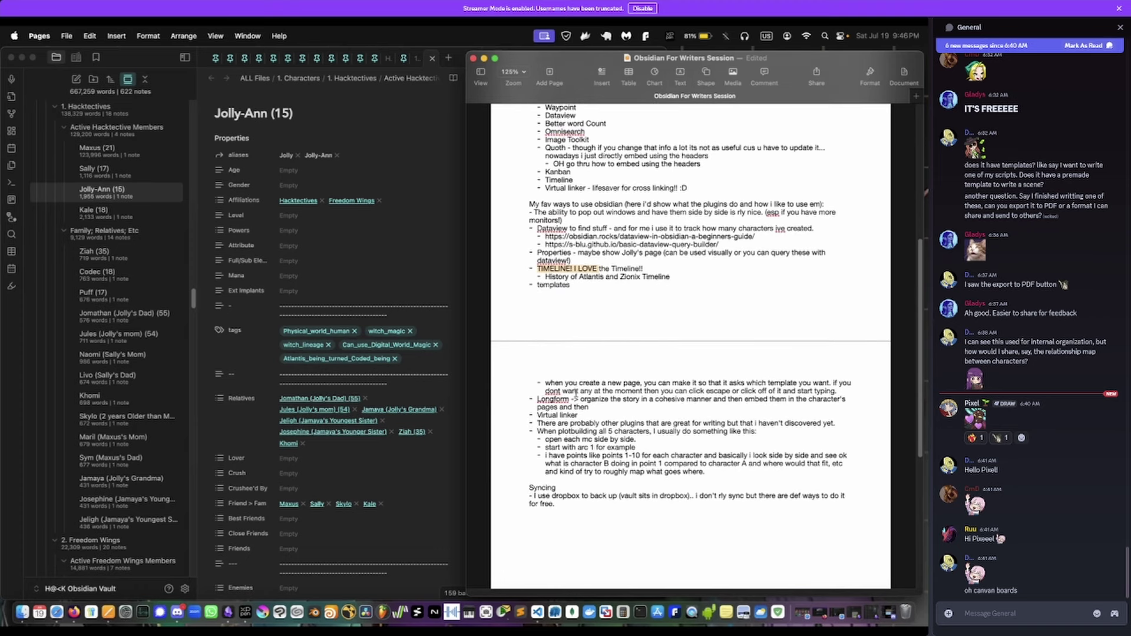
left_click_drag(579, 392, 583, 409)
left_click(603, 415)
scroll(602, 416, "down", 2)
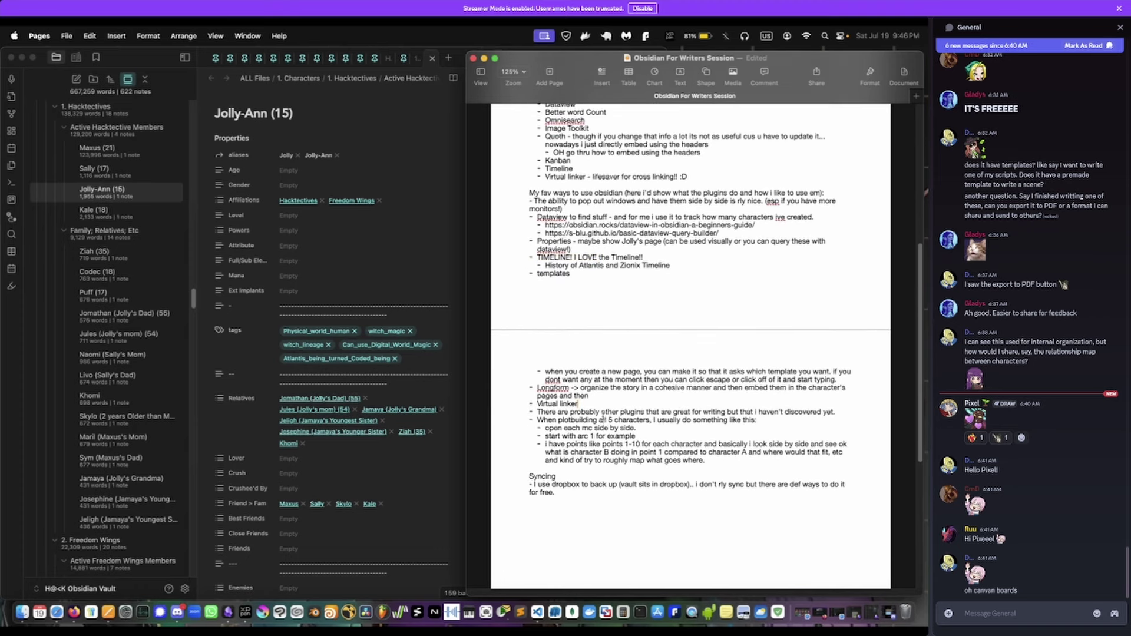
scroll(604, 417, "down", 2)
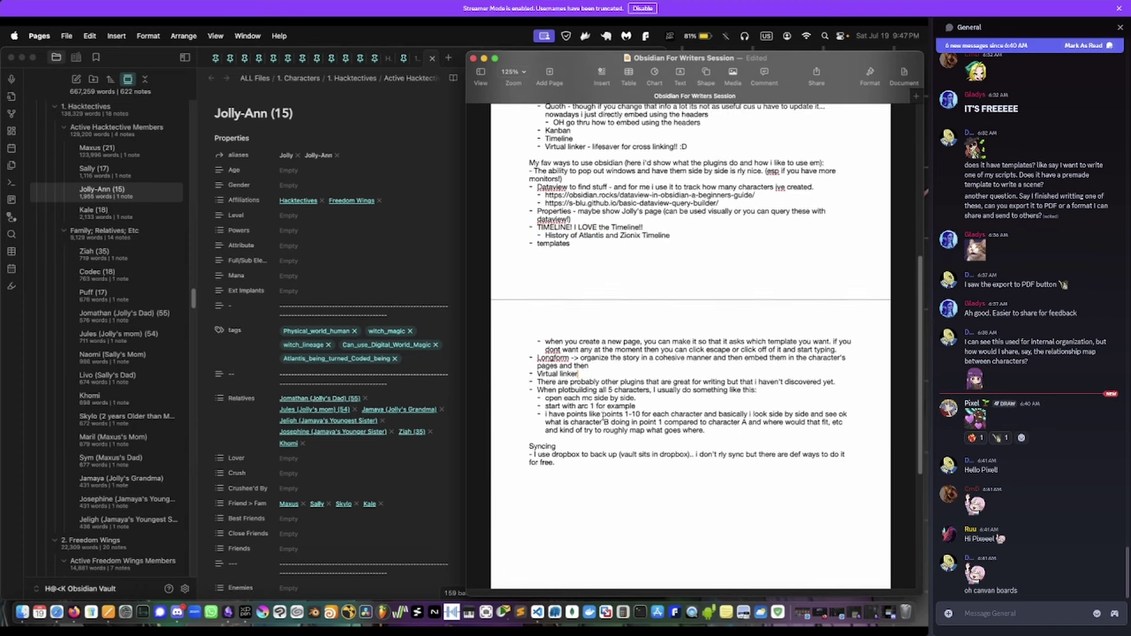
- Highlight the outline's undiscovered plugins line and the points on plotbuilding all 5 characters to read them
triple_click(623, 368)
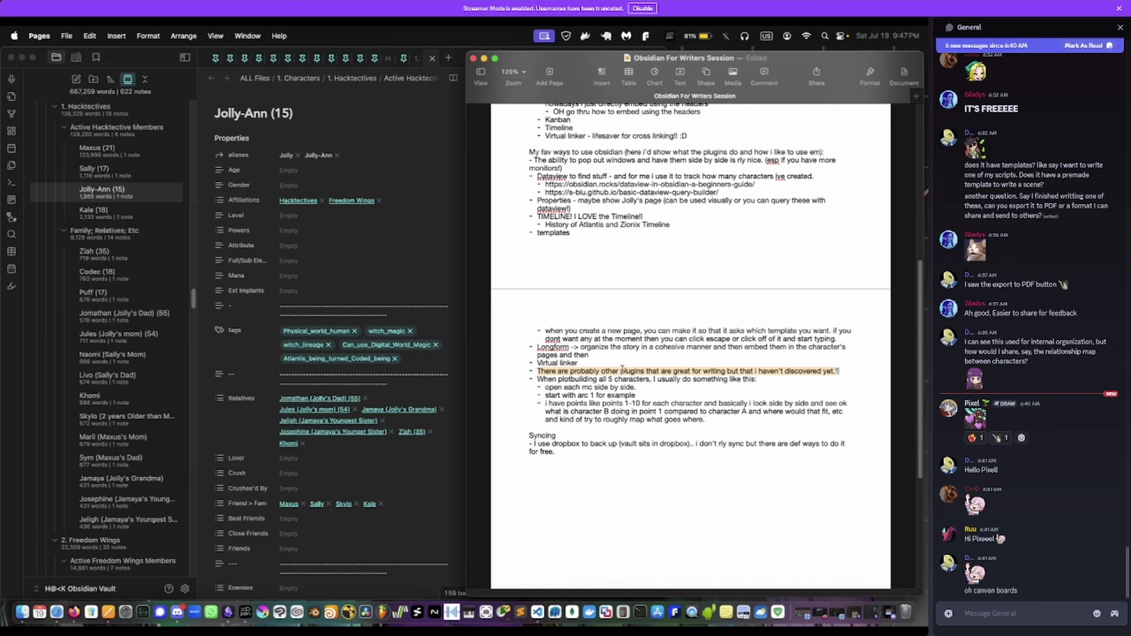
left_click_drag(545, 388, 718, 426)
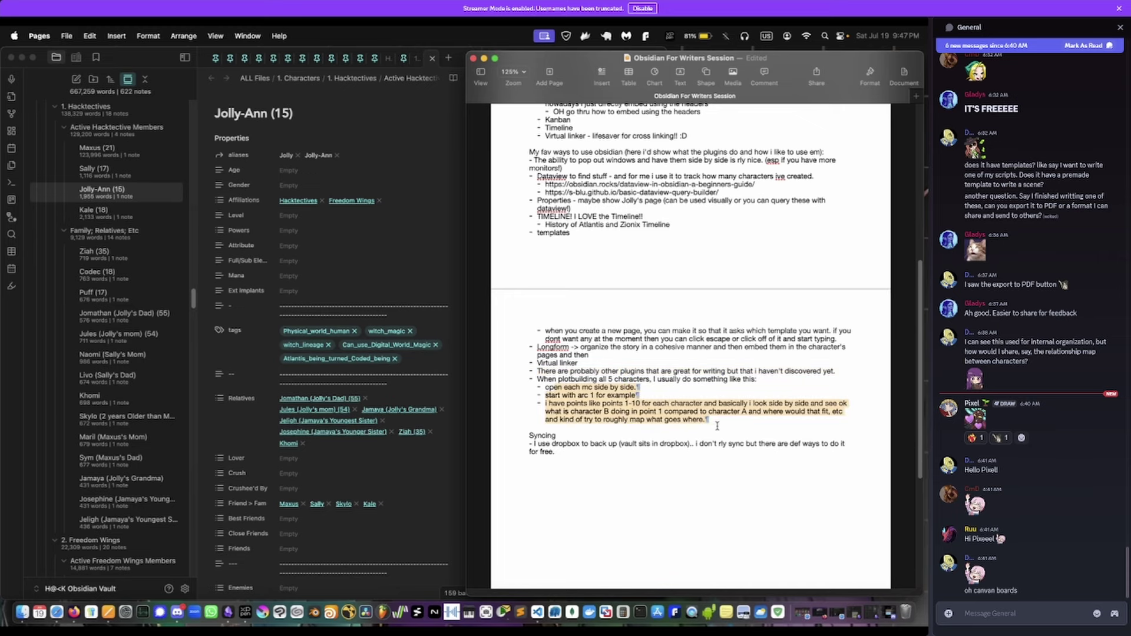
left_click(603, 444)
- Return to Obsidian, widen its window again, and toggle the right sidebar open and closed
left_click(425, 103)
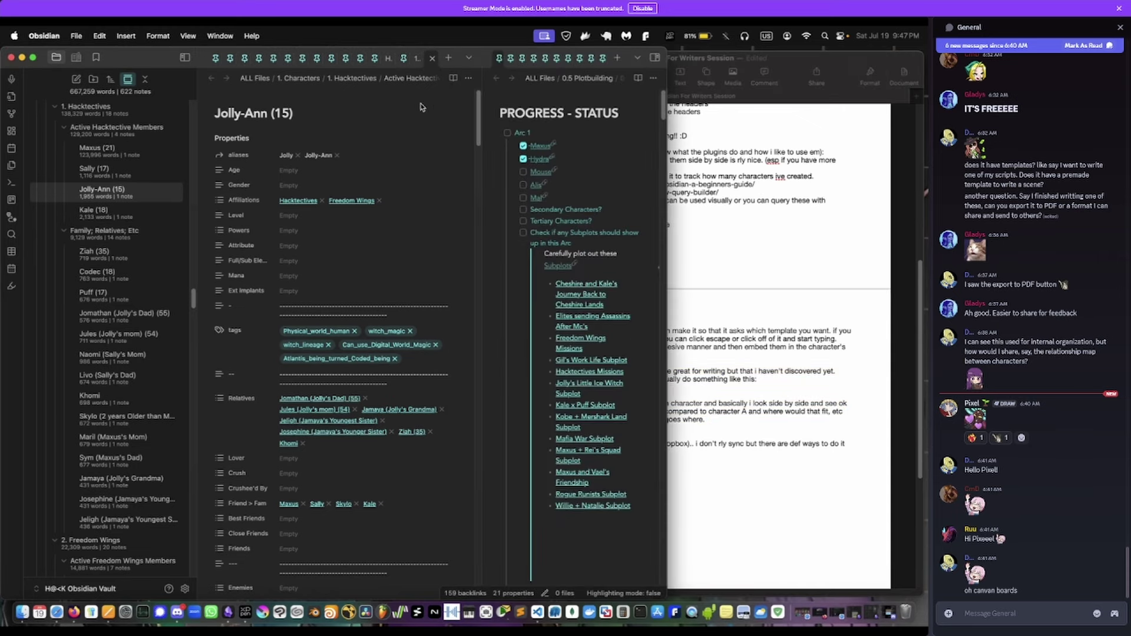
left_click_drag(669, 52, 926, 41)
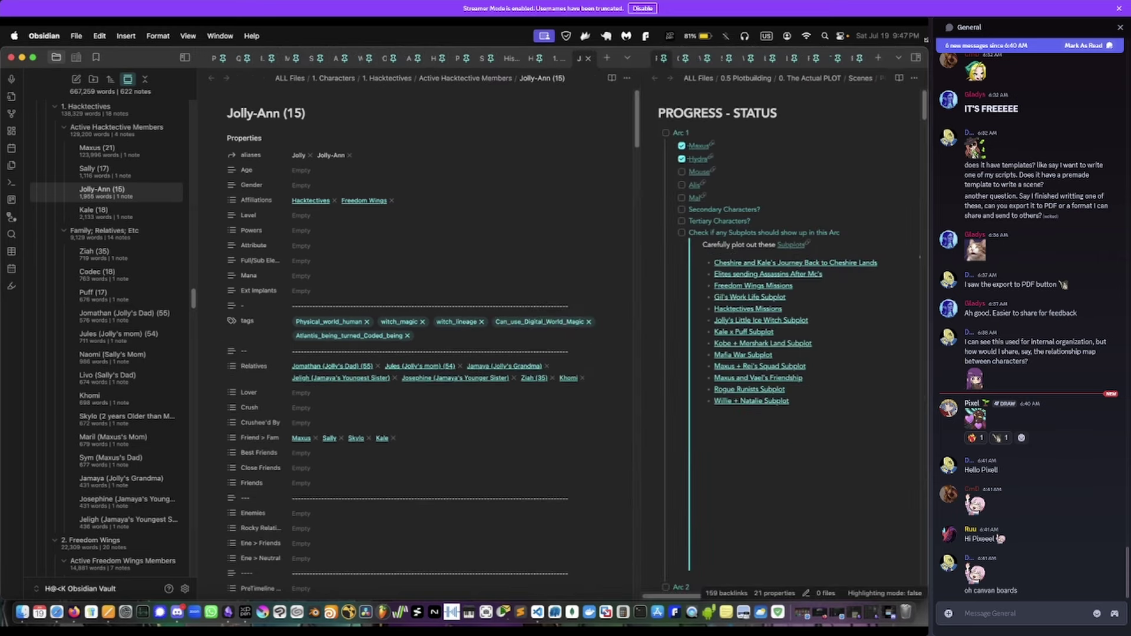
left_click(916, 57)
left_click(916, 58)
- Search the vault for "character re" with Omnisearch in a new tab and open QUESTIONS FROM READING WHAT I HAVE SO FAR
left_click(607, 57)
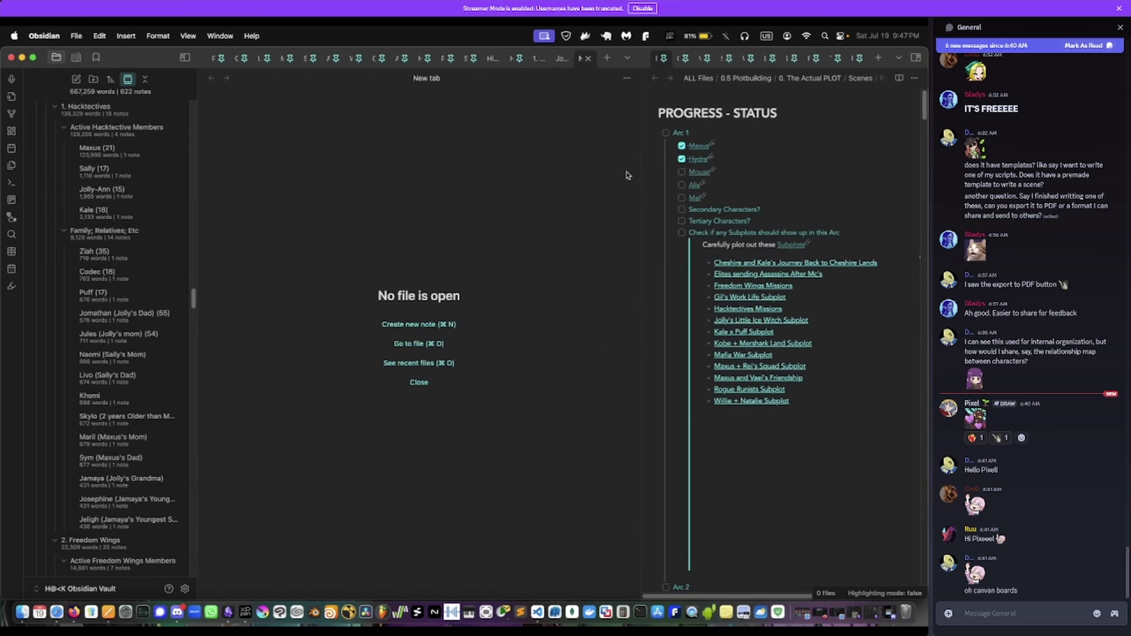
key("super+o")
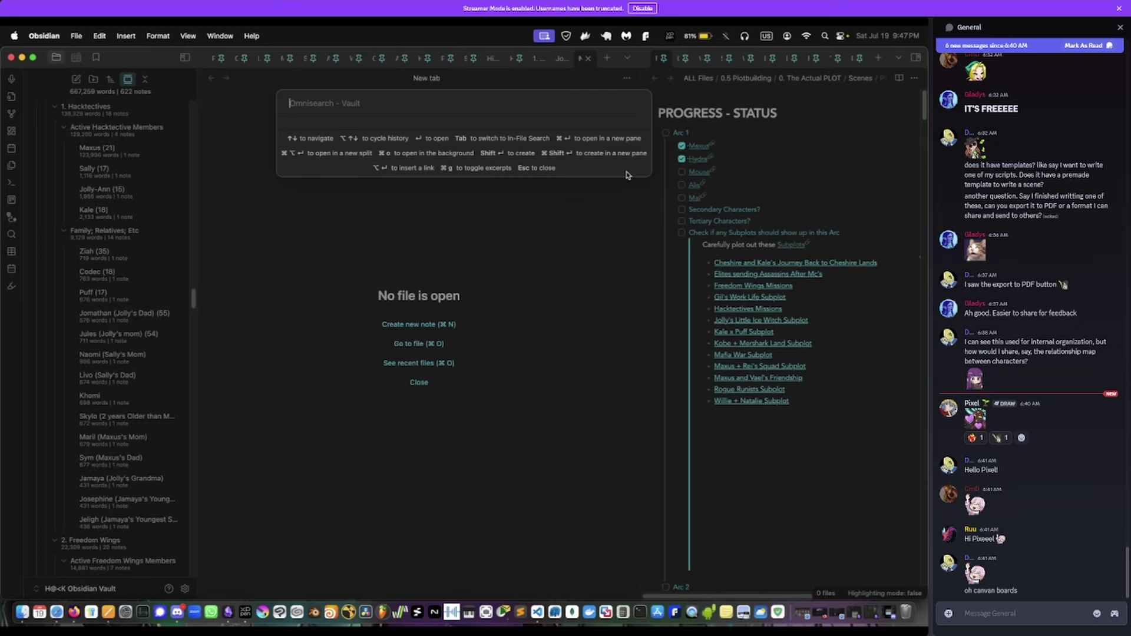
type("character re")
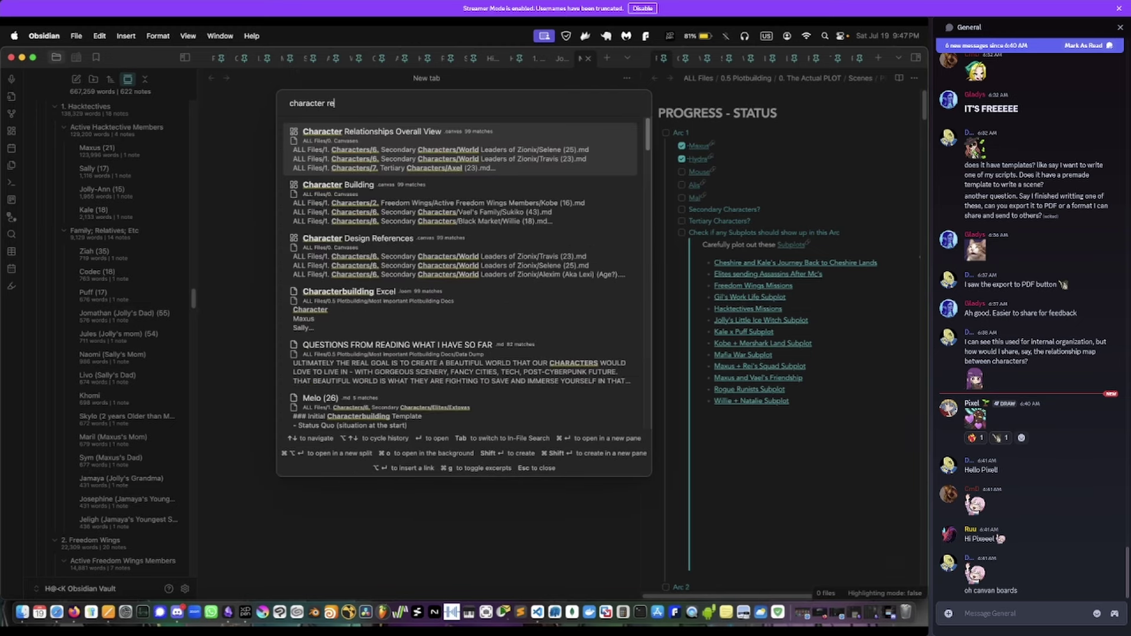
left_click(398, 344)
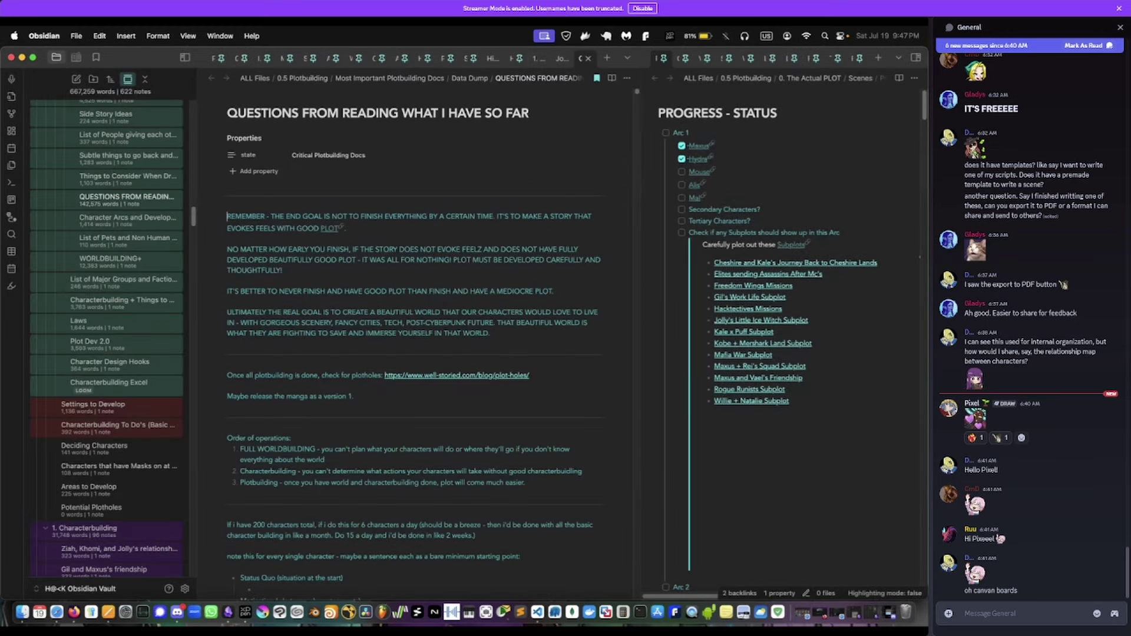
- Find "character relation" in the vault from a new tab and open the Character Relationships Overall View canvas
left_click(607, 58)
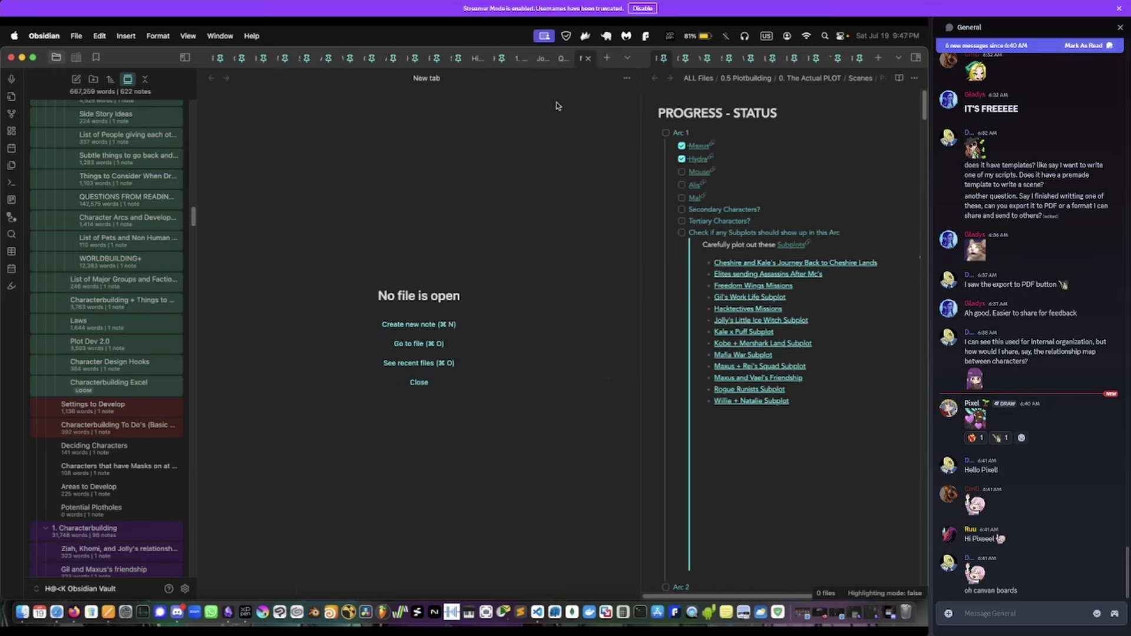
left_click(423, 348)
type("ch")
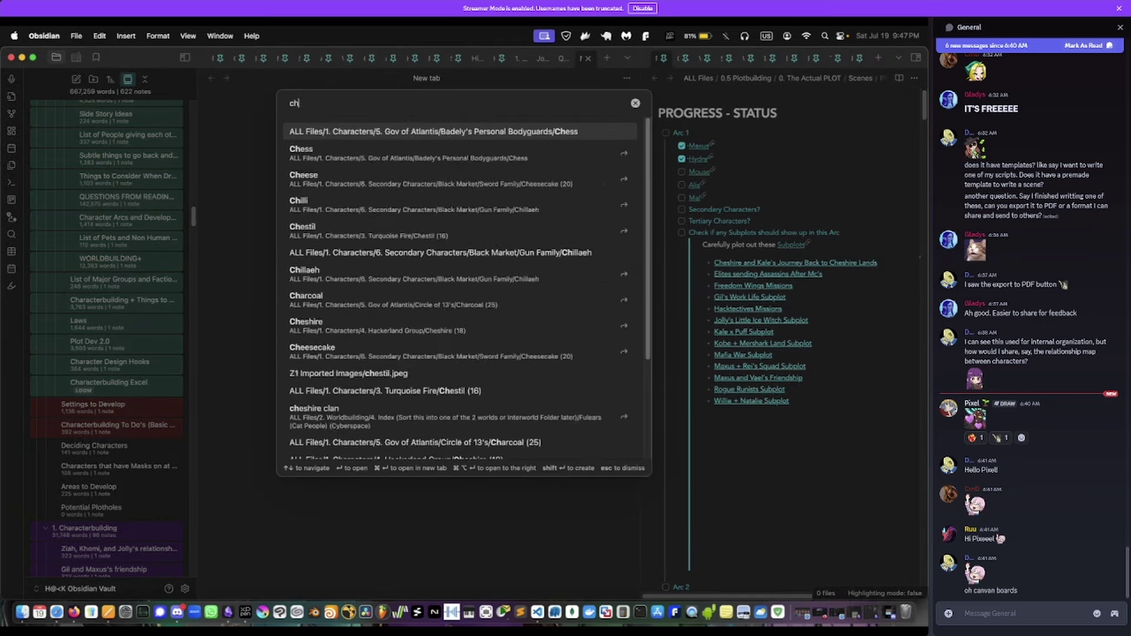
type("aracter relation")
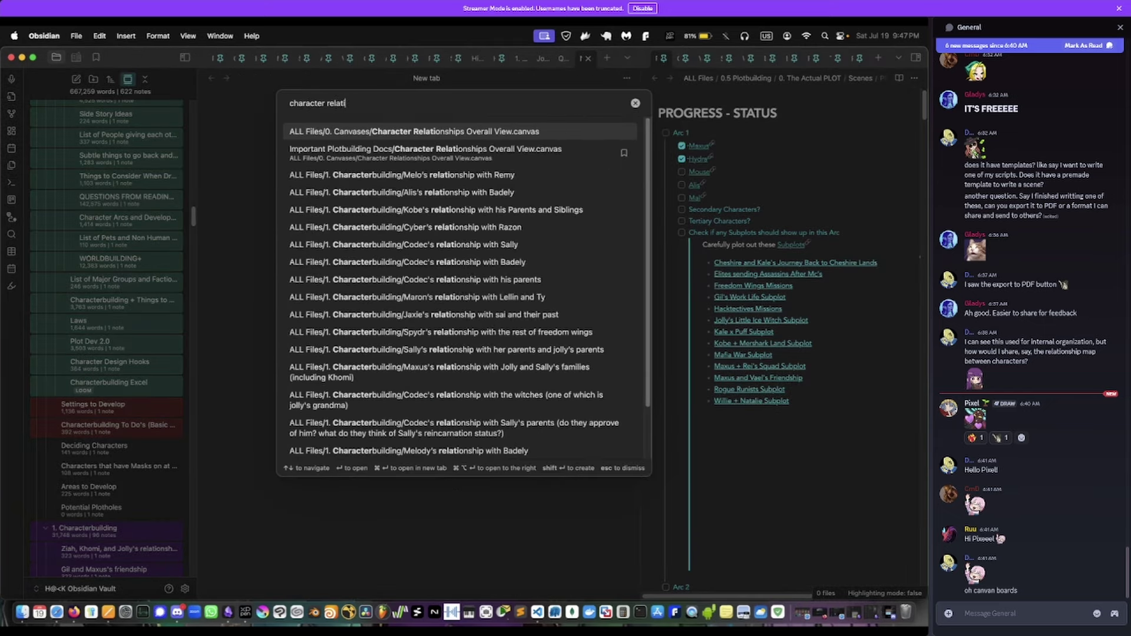
left_click(503, 140)
- Move the Character Relationships canvas to its own window and survey the groups around the Hacktectives
right_click(583, 57)
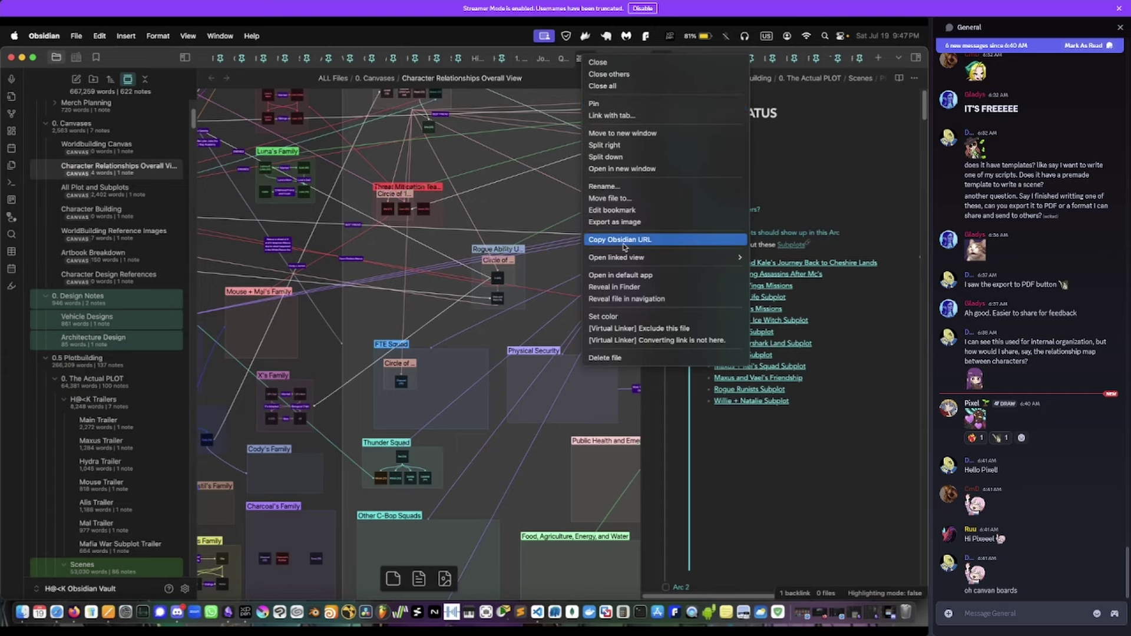
left_click(681, 138)
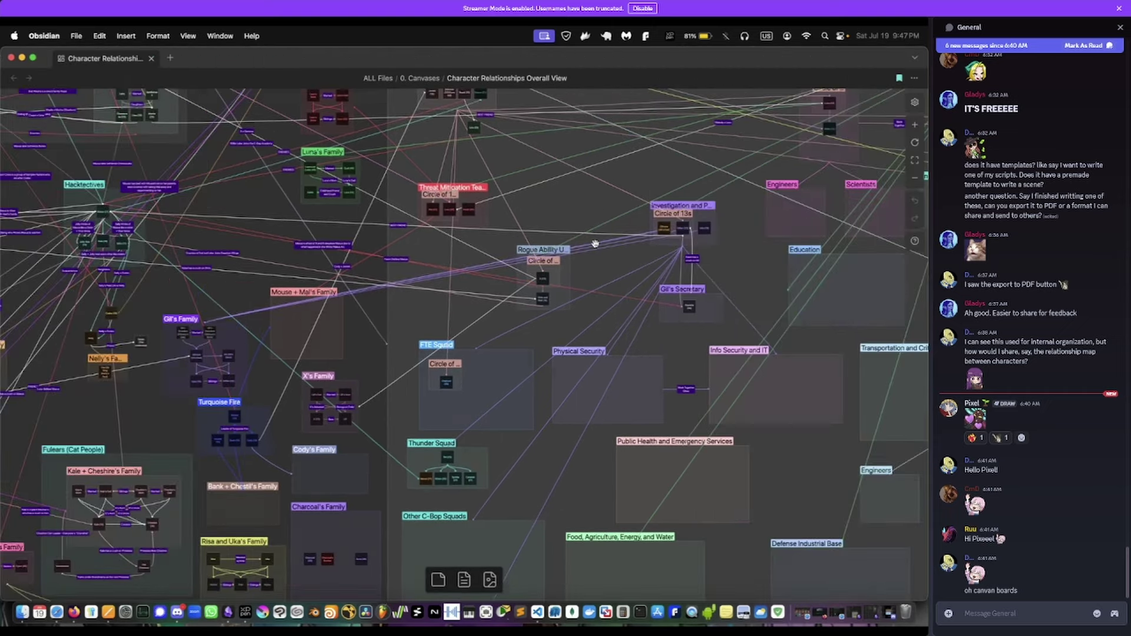
scroll(594, 246, "left", 4)
scroll(594, 246, "up", 3)
scroll(595, 248, "left", 8)
scroll(595, 247, "down", 2)
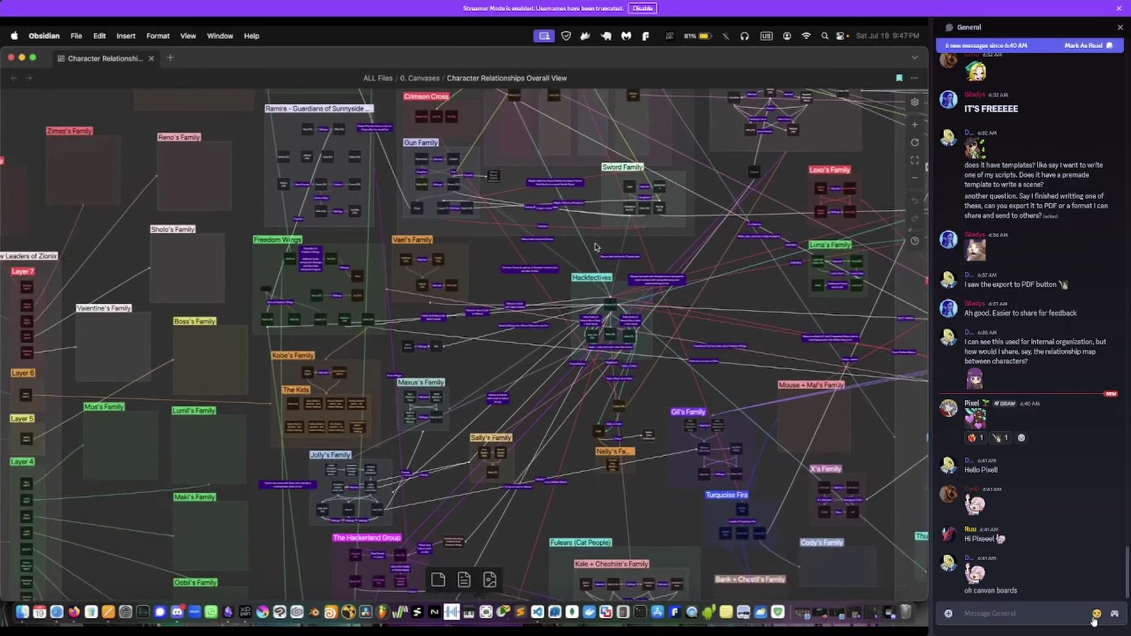
- Send the favorite GIF of the shocked red-haired anime character to the General chat
left_click(1094, 615)
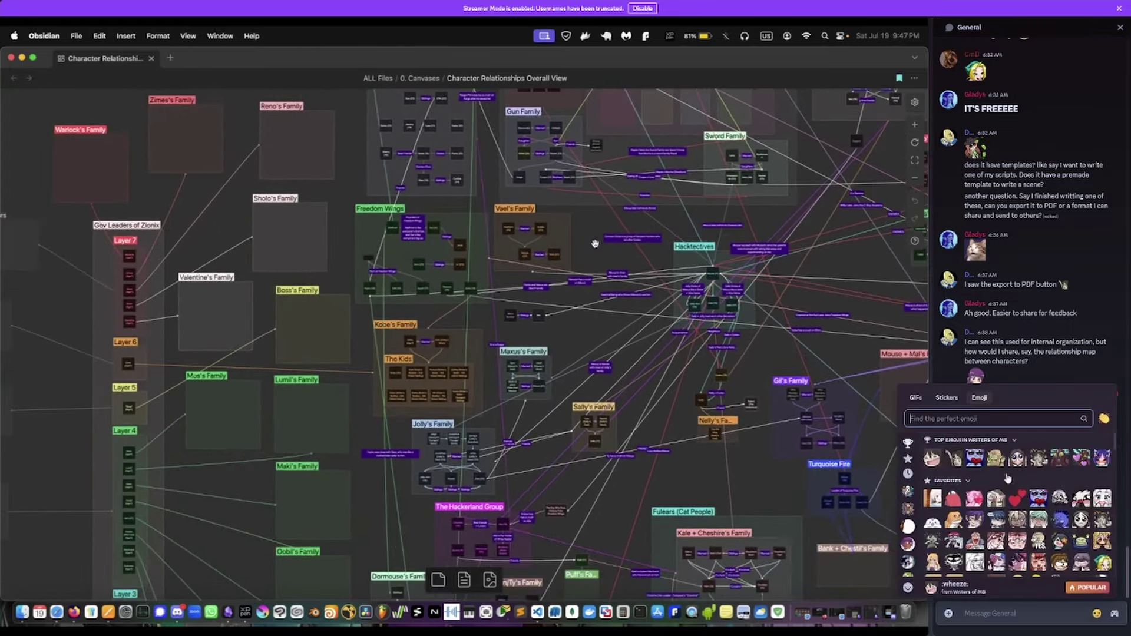
left_click(917, 399)
left_click(955, 460)
scroll(960, 501, "down", 10)
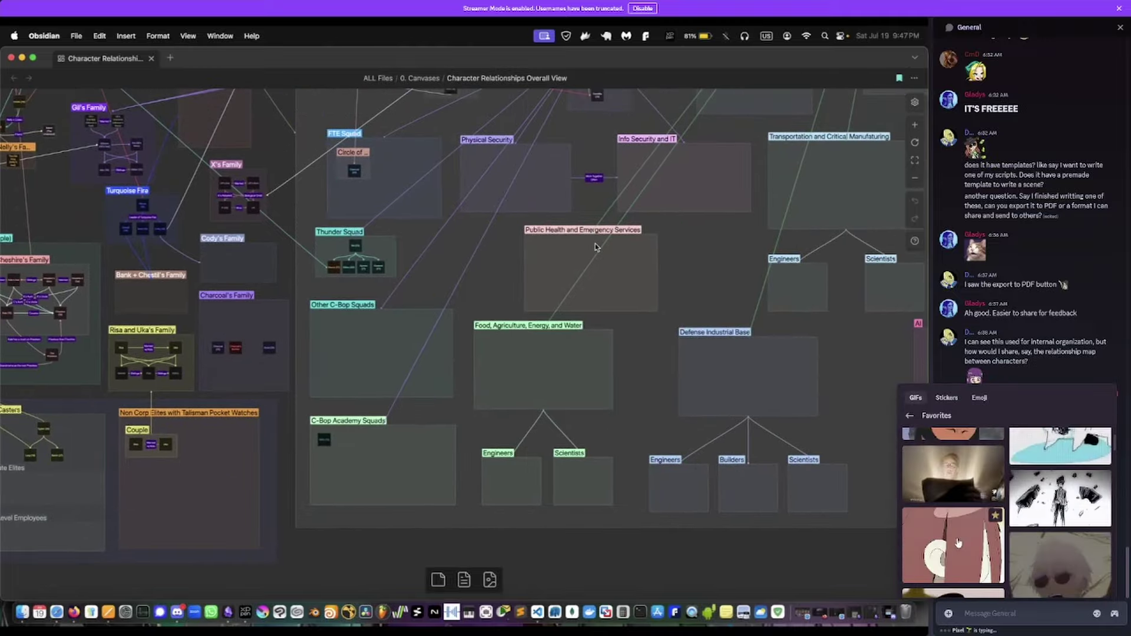
left_click(958, 543)
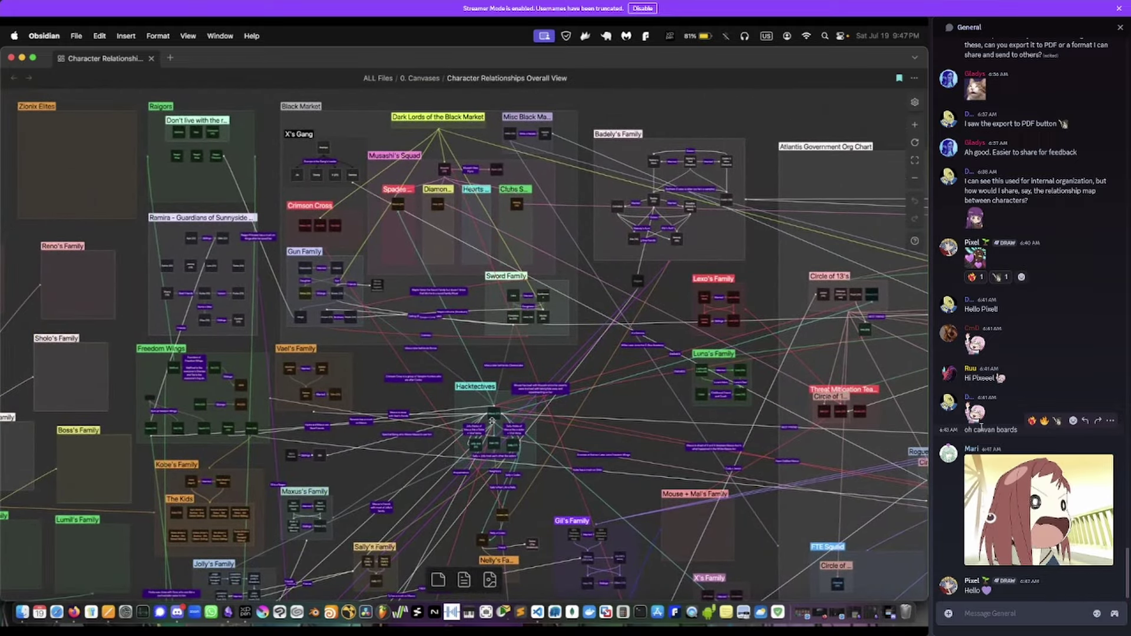
- Examine the relationship labels and connecting lines around the Sword Family and Hacktectives groups on the canvas
scroll(550, 315, "up", 5)
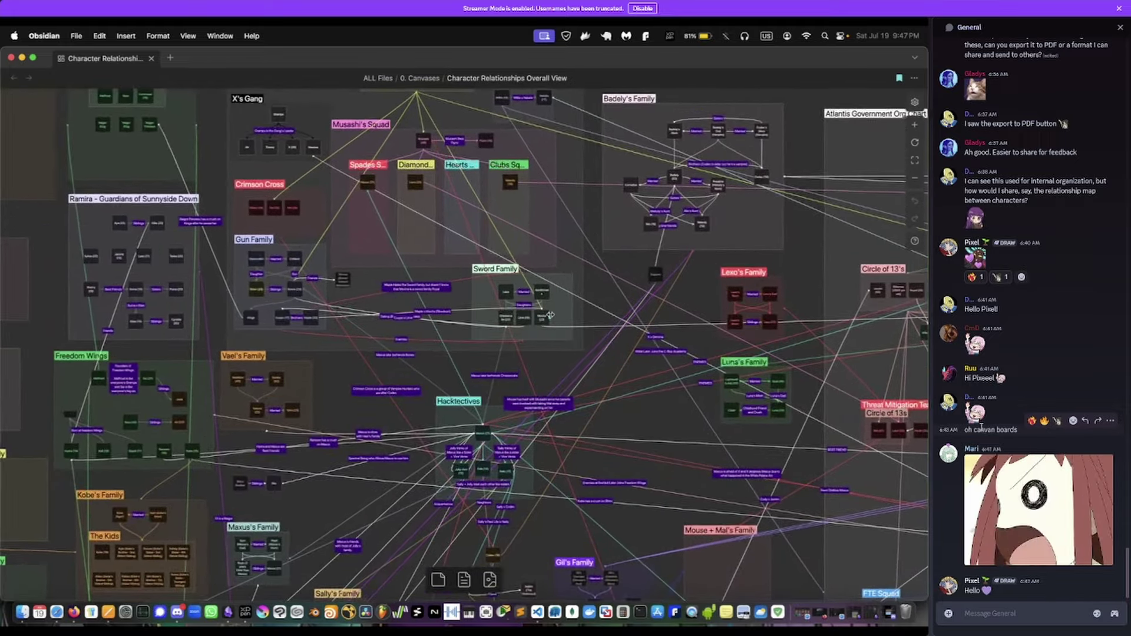
scroll(550, 315, "up", 3)
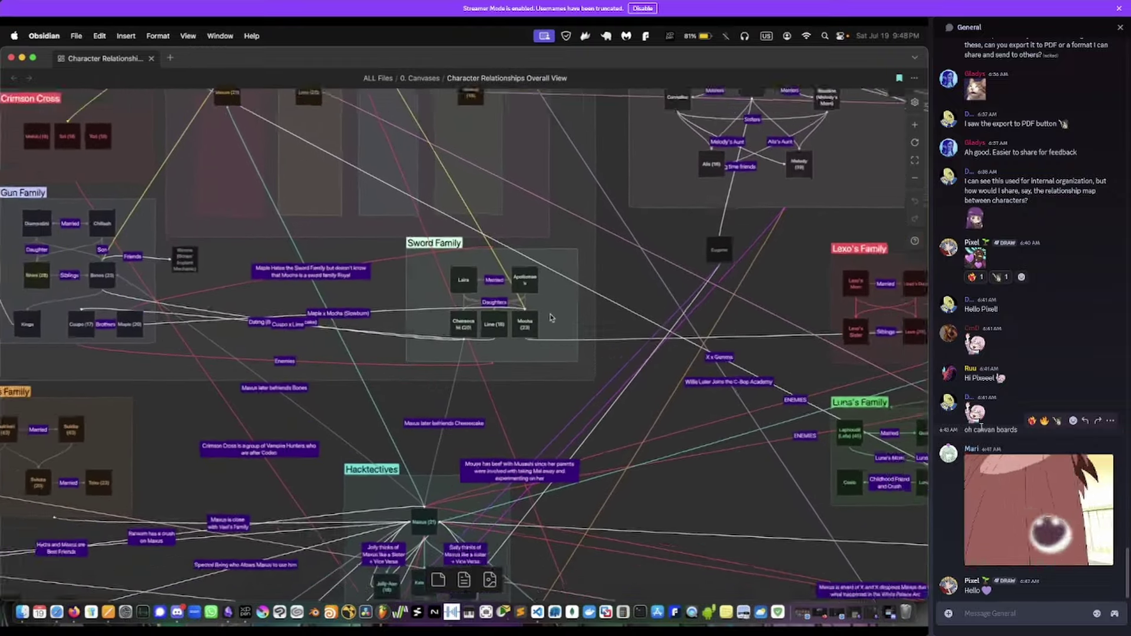
scroll(550, 318, "down", 5)
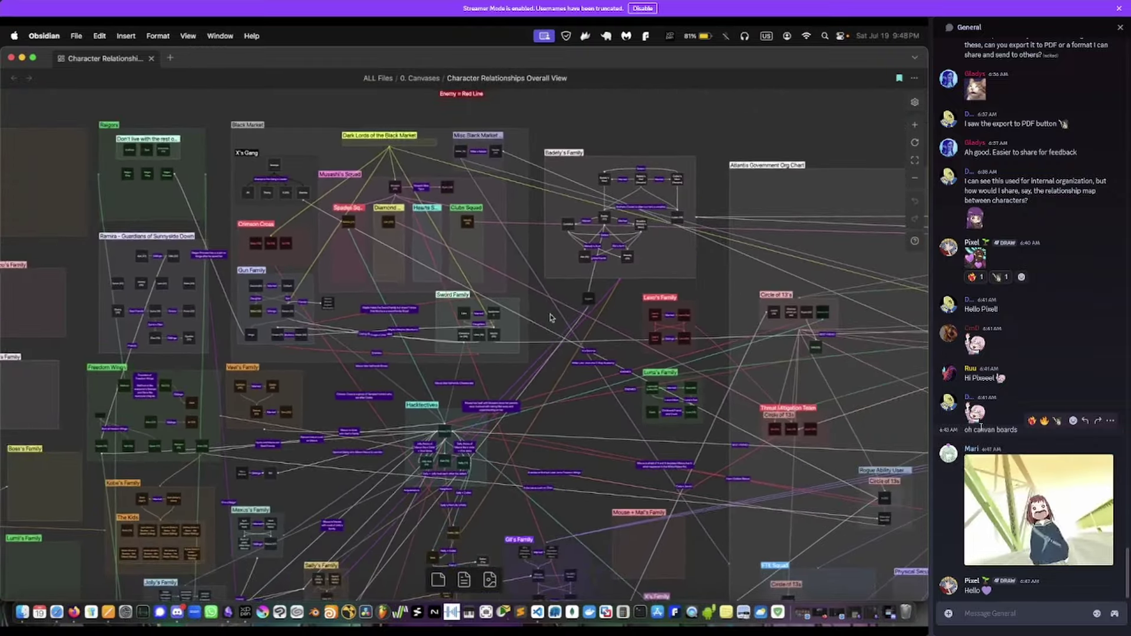
scroll(548, 313, "down", 3)
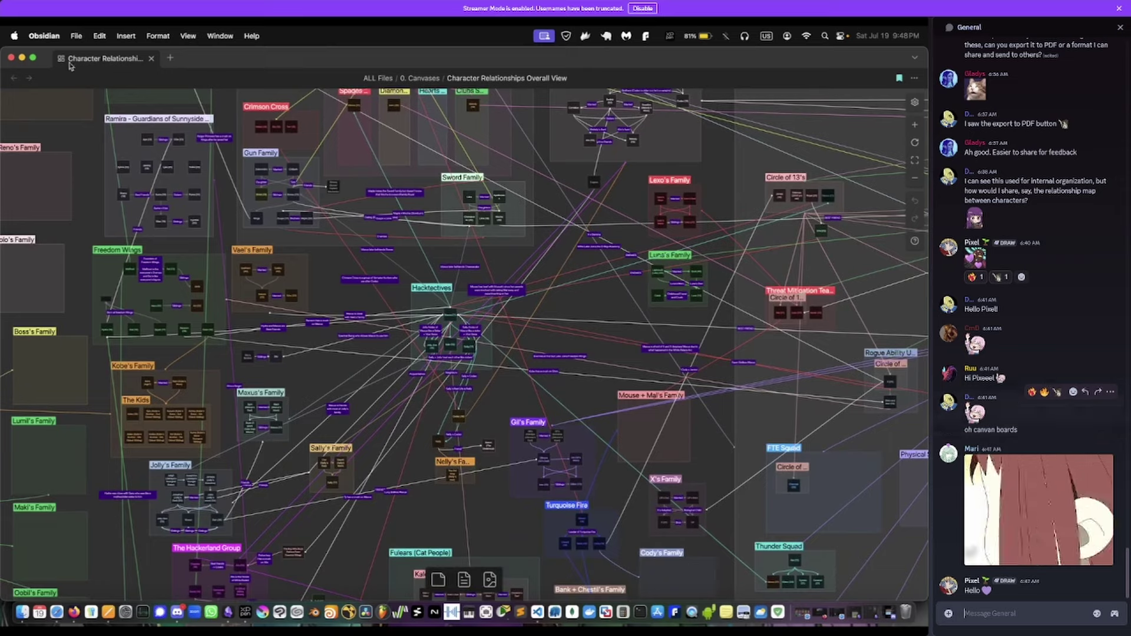
- Close the separate canvas window and bring Discord and the Obsidian For Writers Session outline in Pages into view
left_click(11, 59)
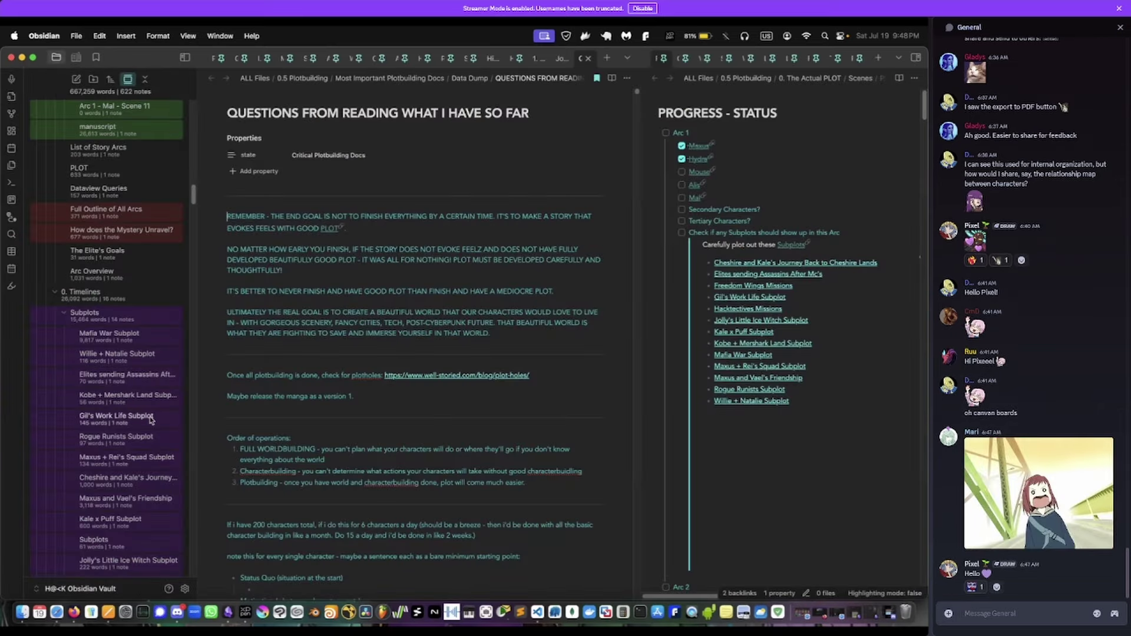
left_click(178, 614)
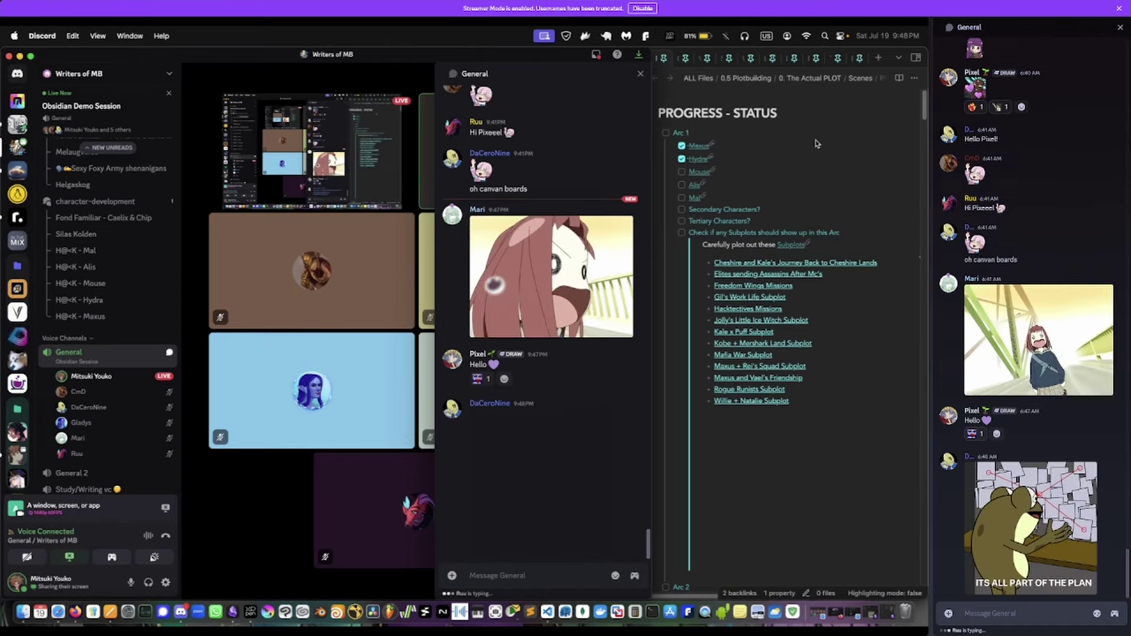
left_click(837, 154)
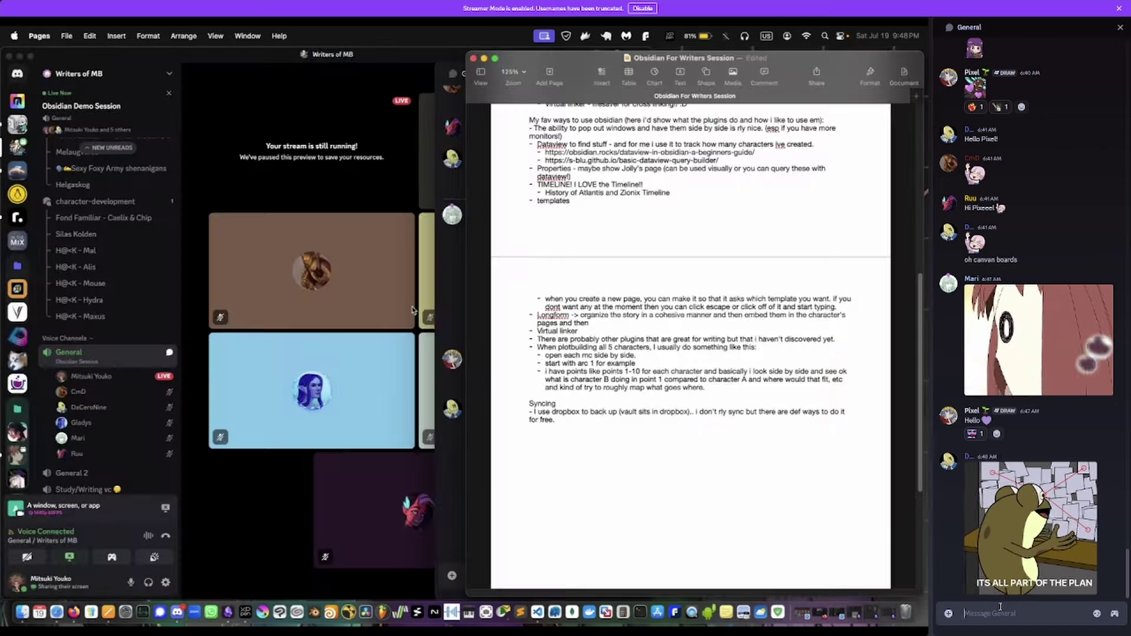
- Send the messages "this is insane" and "and i cant wait to use it" to the General chat
type("this is insane")
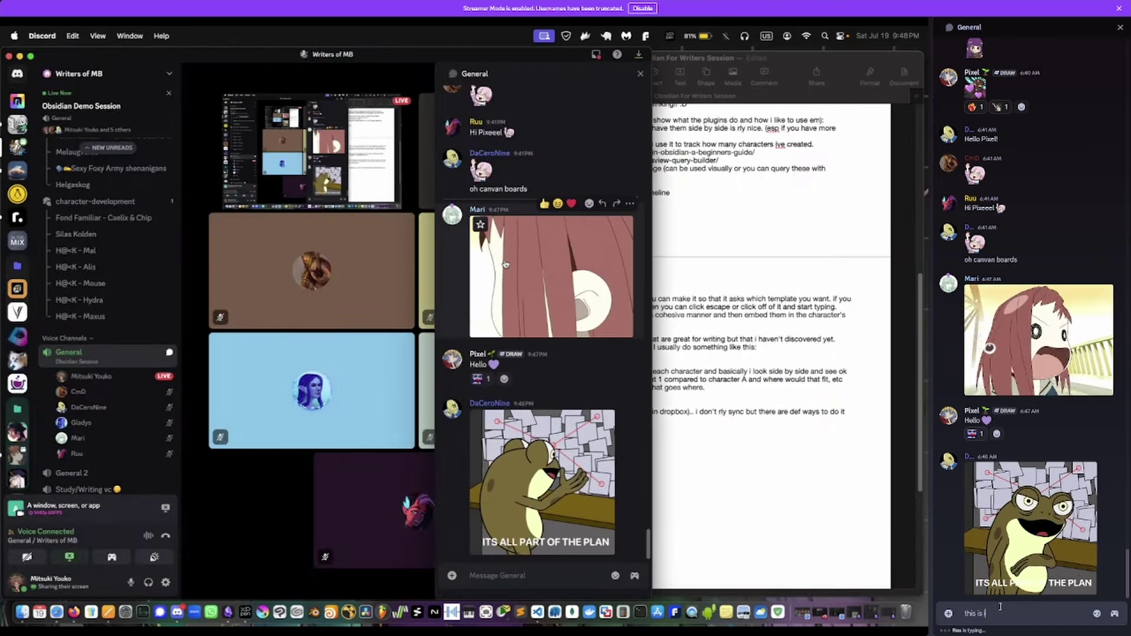
key("Return")
type("andi can")
key("BackSpace")
key("BackSpace")
key("BackSpace")
key("BackSpace")
key("BackSpace")
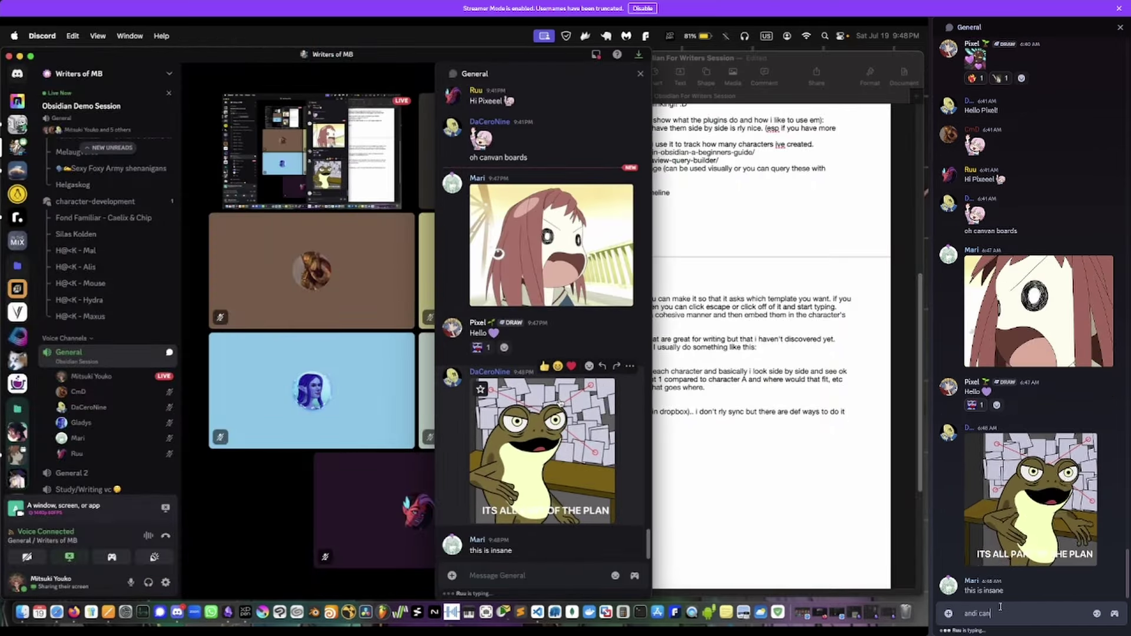
type("i cant wait to use it")
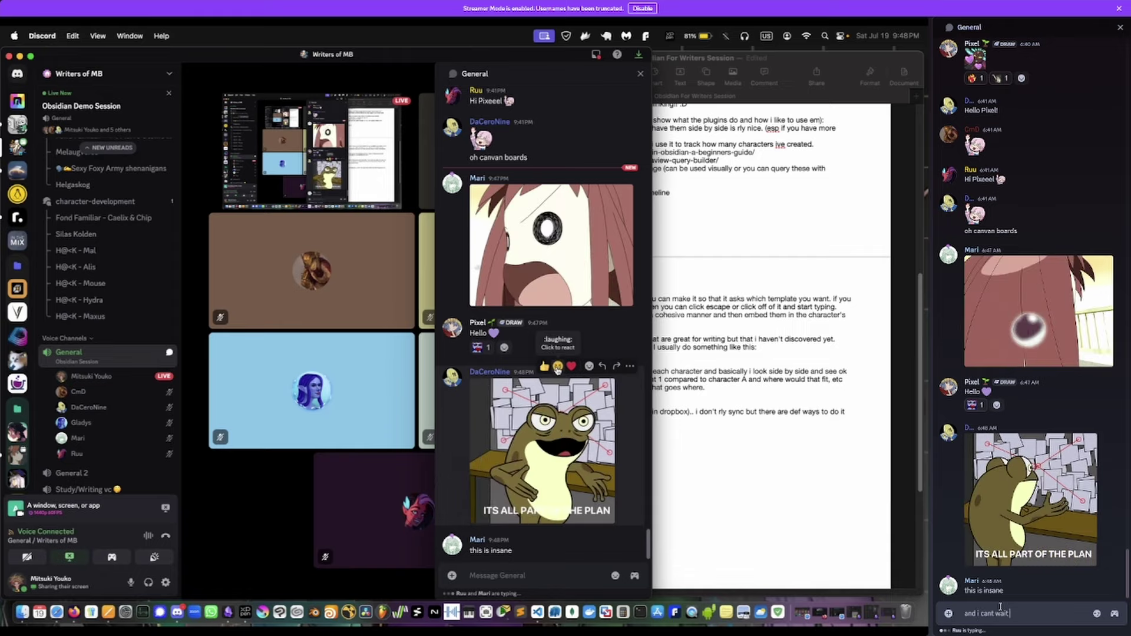
key("Return")
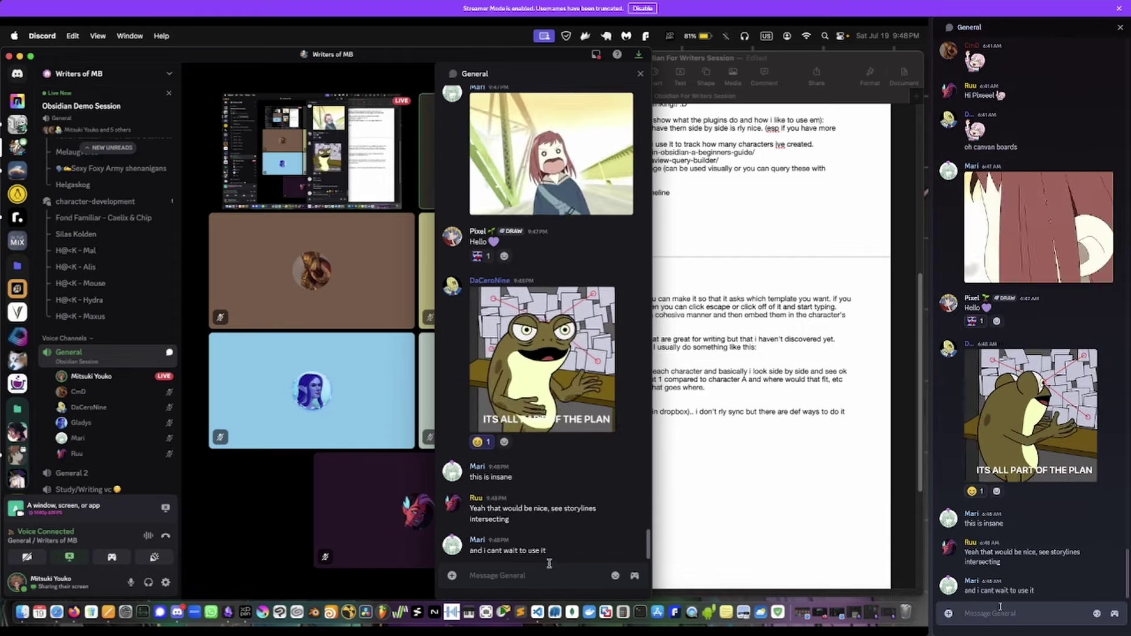
- Widen the Discord window to show the whole call beside the chat, and narrow it again to uncover the outline
left_click_drag(651, 536, 924, 536)
mouse_move(652, 530)
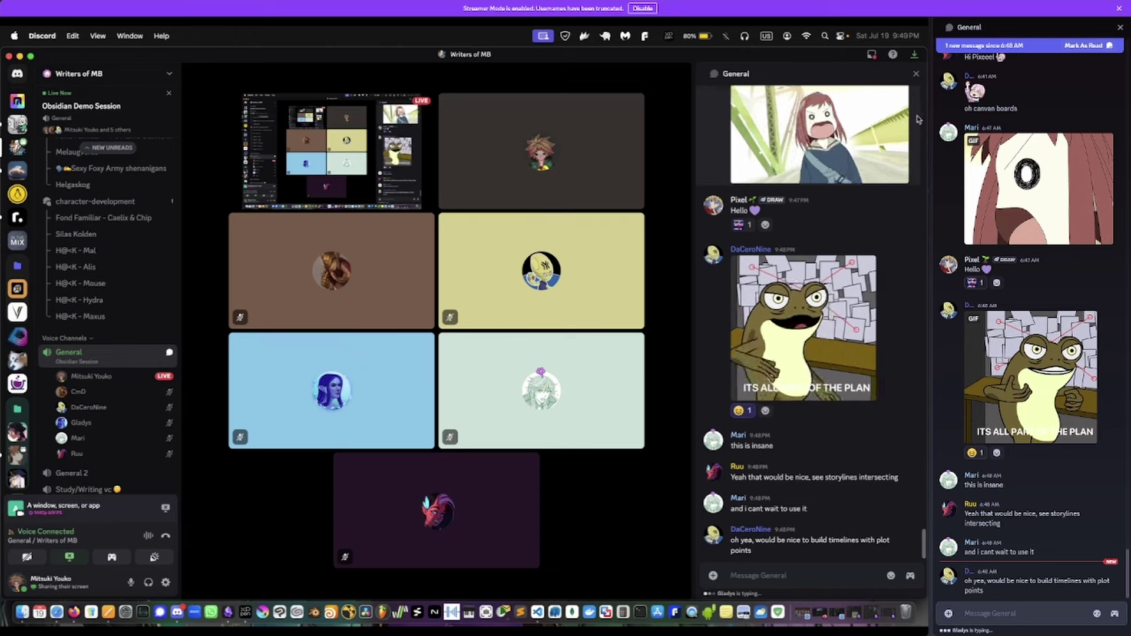
left_click_drag(927, 125, 644, 150)
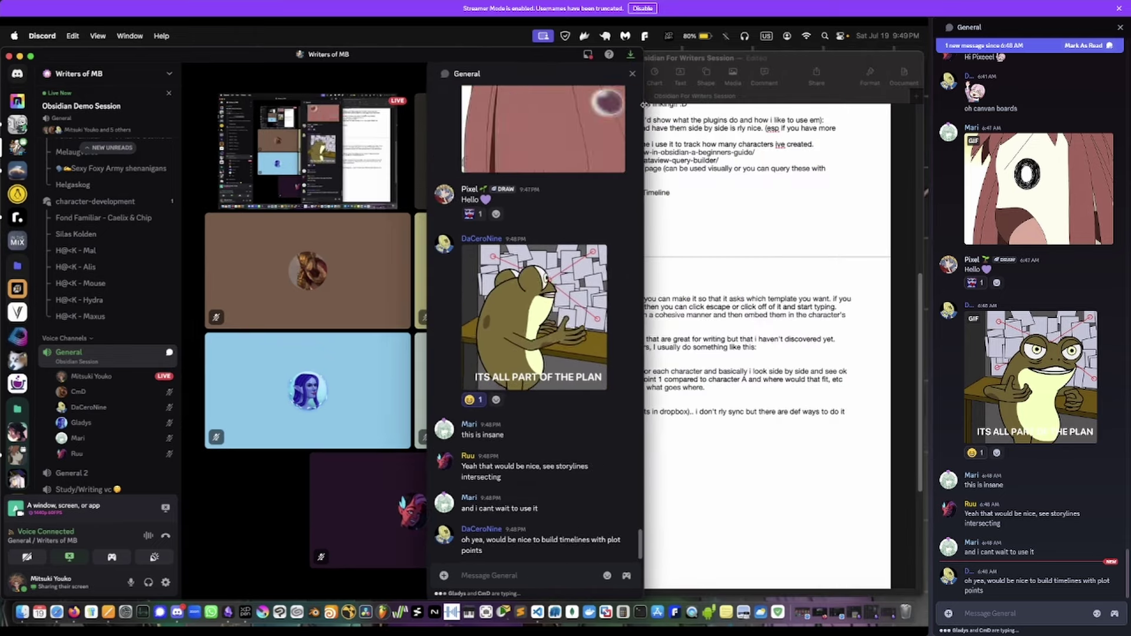
- Copy the Obsidian help, Markdown Guide and callouts links from the outline into a new General chat message in Discord
left_click(854, 207)
scroll(659, 179, "up", 10)
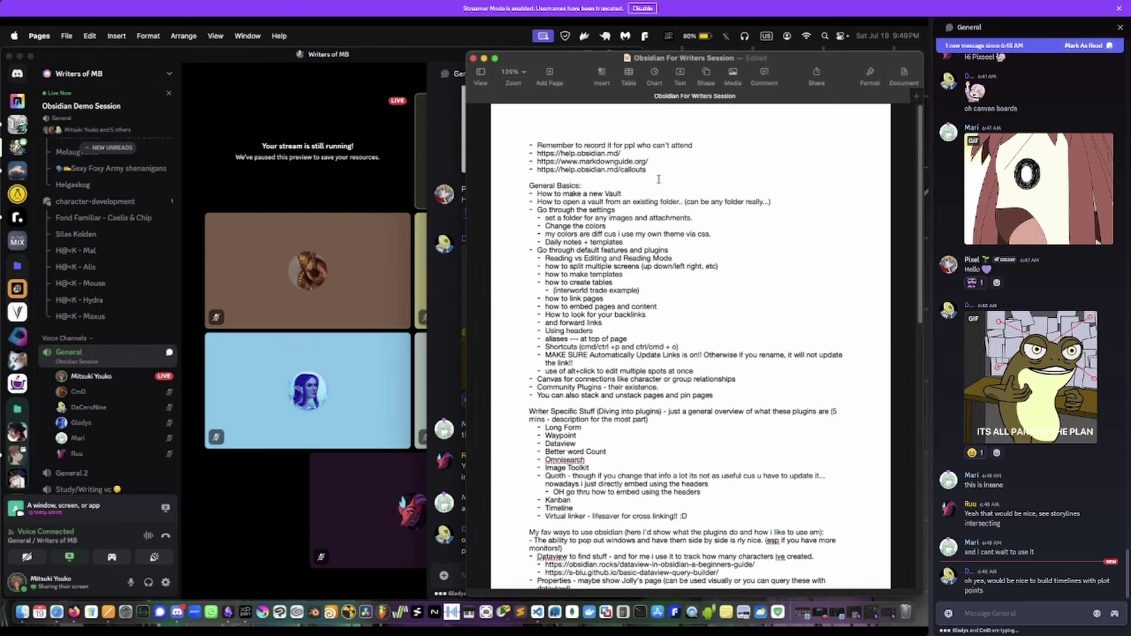
left_click_drag(658, 179, 505, 152)
key("super+c")
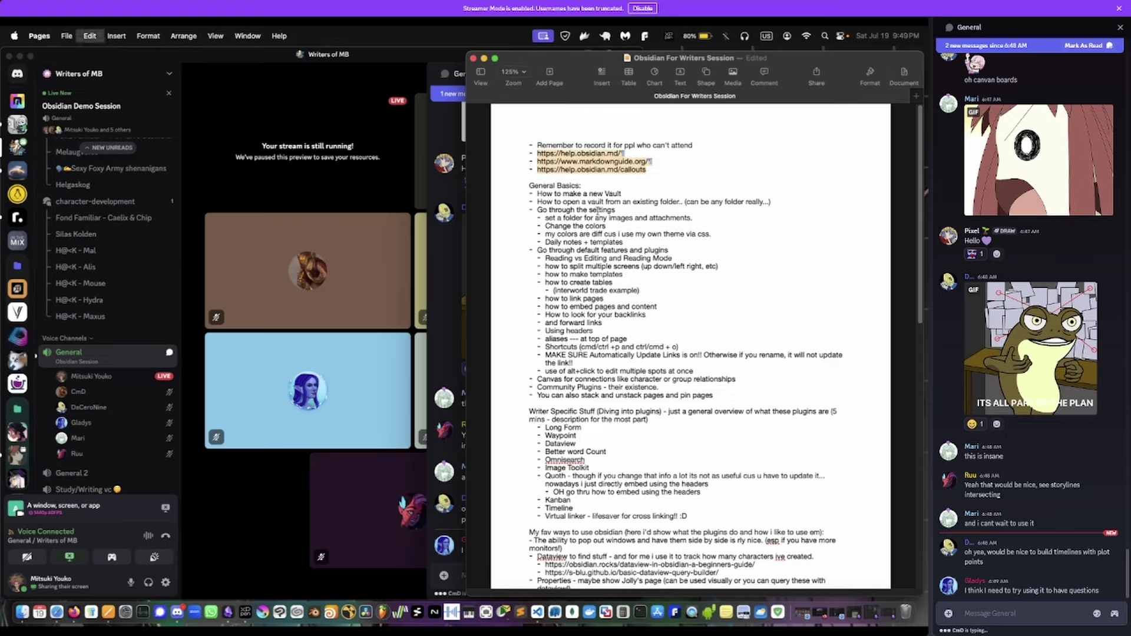
left_click(433, 534)
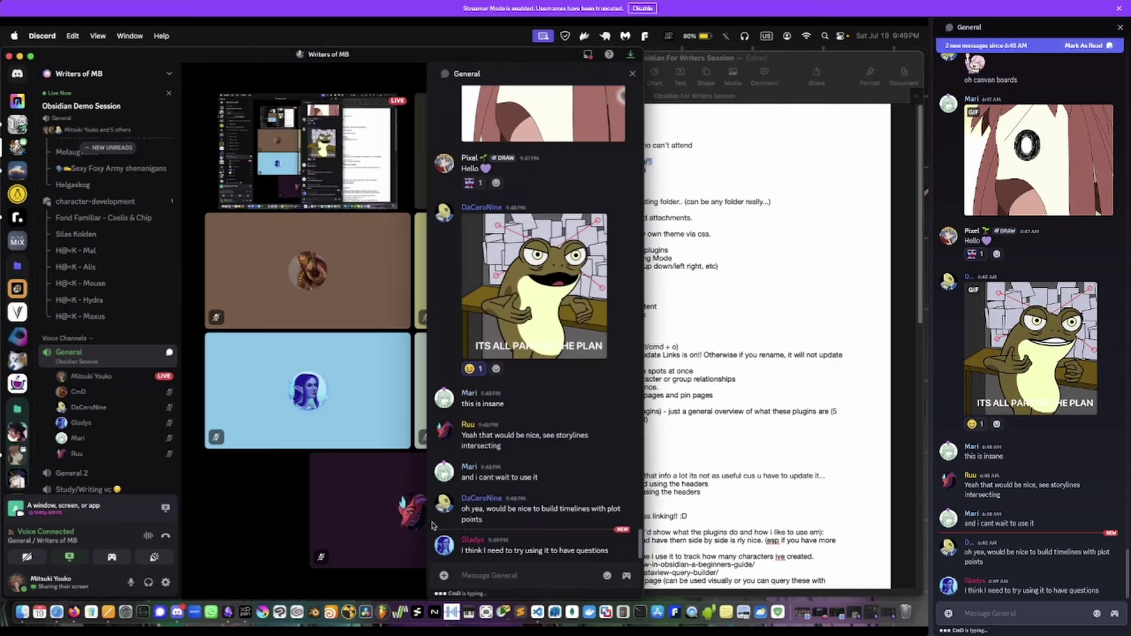
left_click(554, 574)
key("super+v")
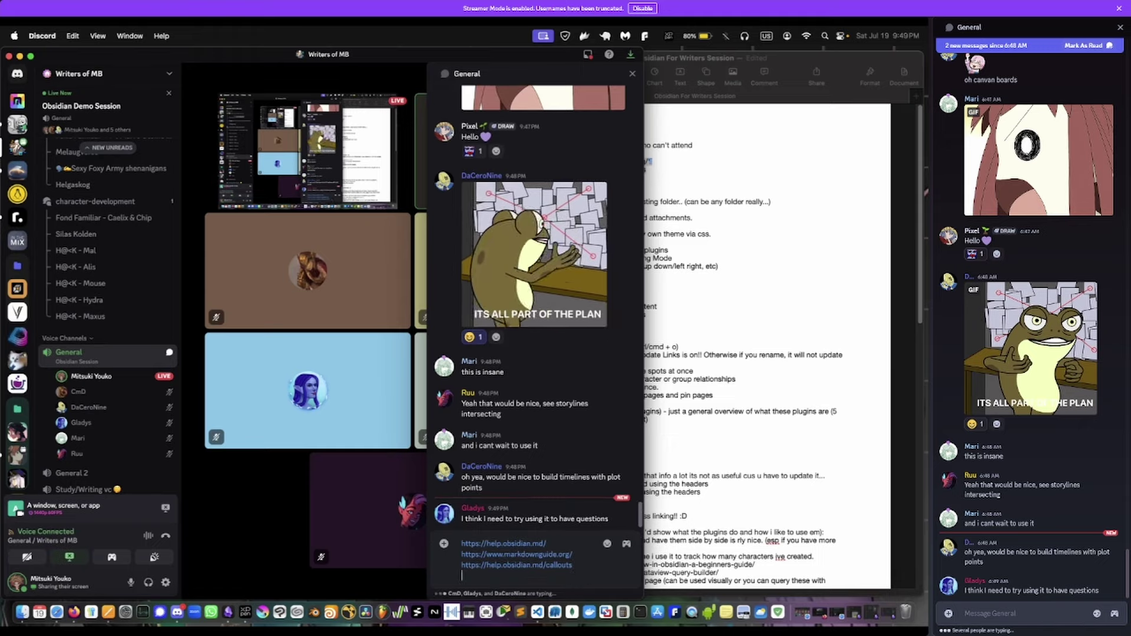
- Check the outline for further links and add the heading "Links:" above the pasted links in the Discord draft
left_click(773, 477)
scroll(774, 477, "down", 5)
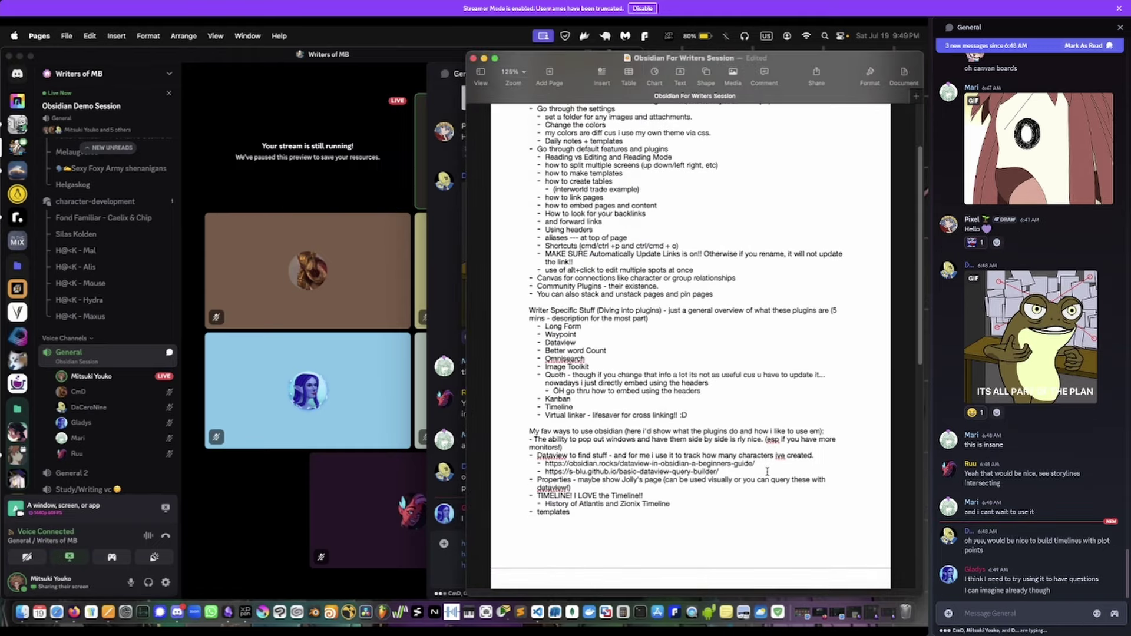
scroll(677, 345, "up", 5)
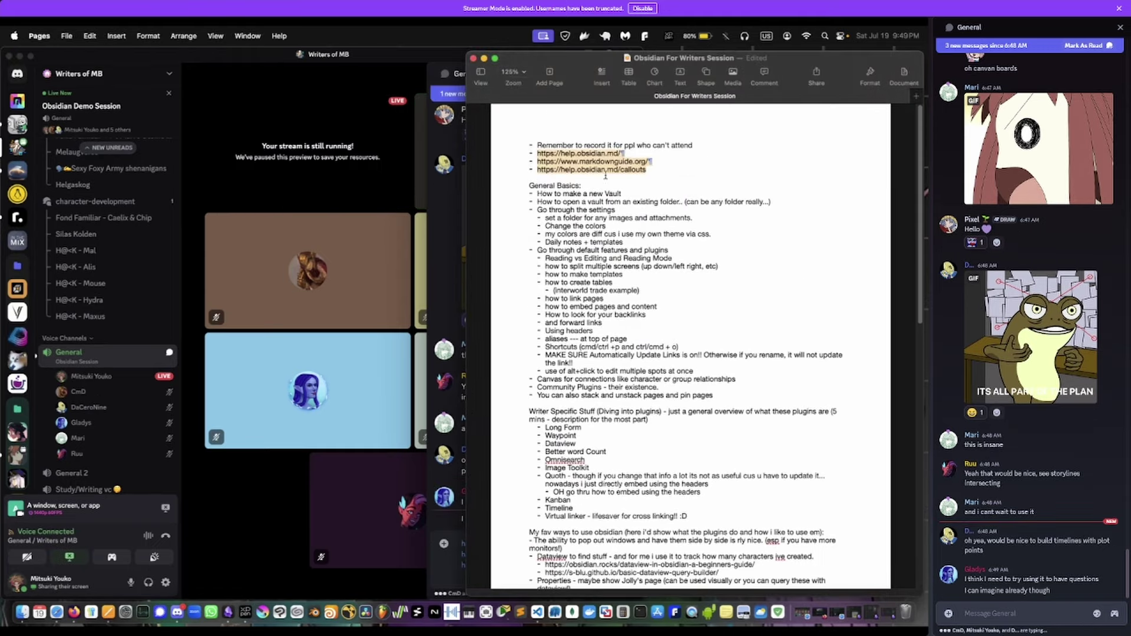
scroll(598, 287, "down", 4)
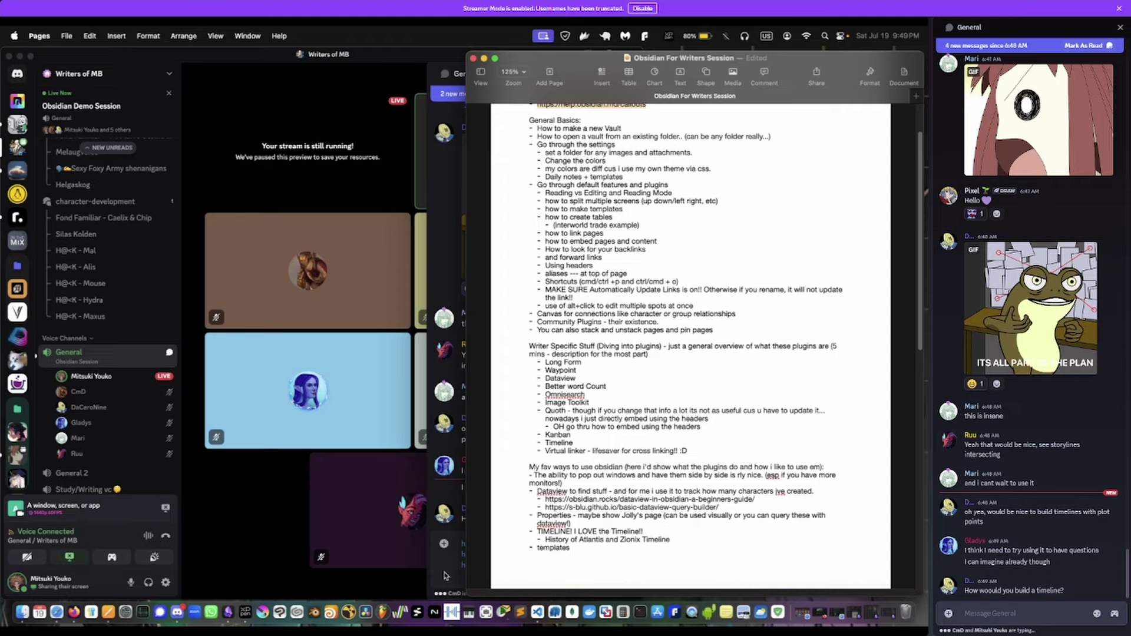
left_click(466, 578)
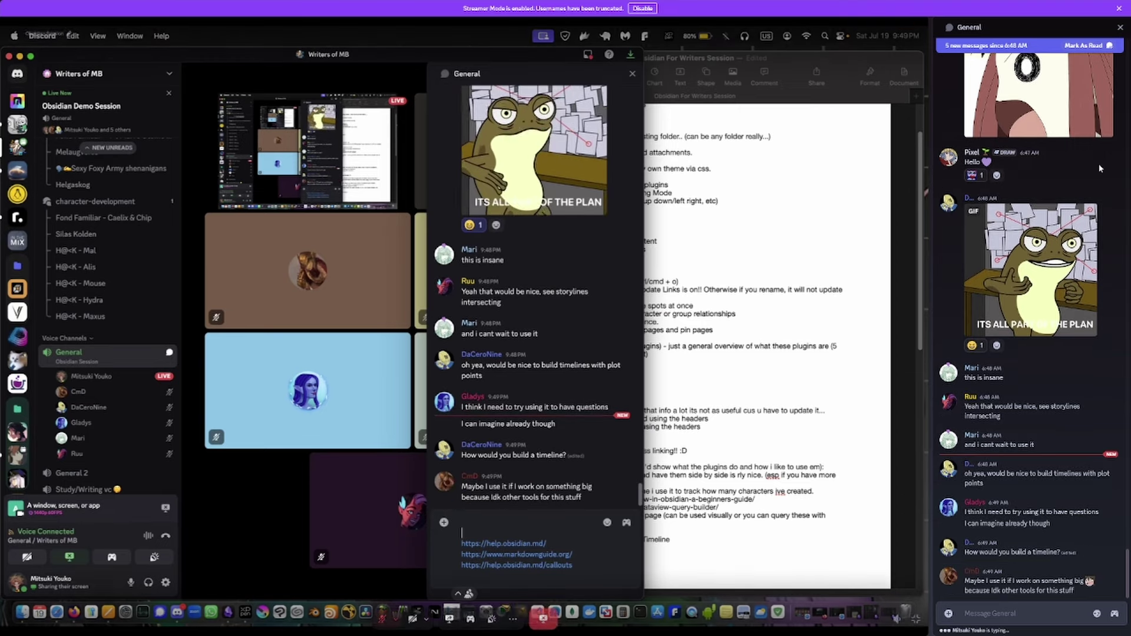
type("ink")
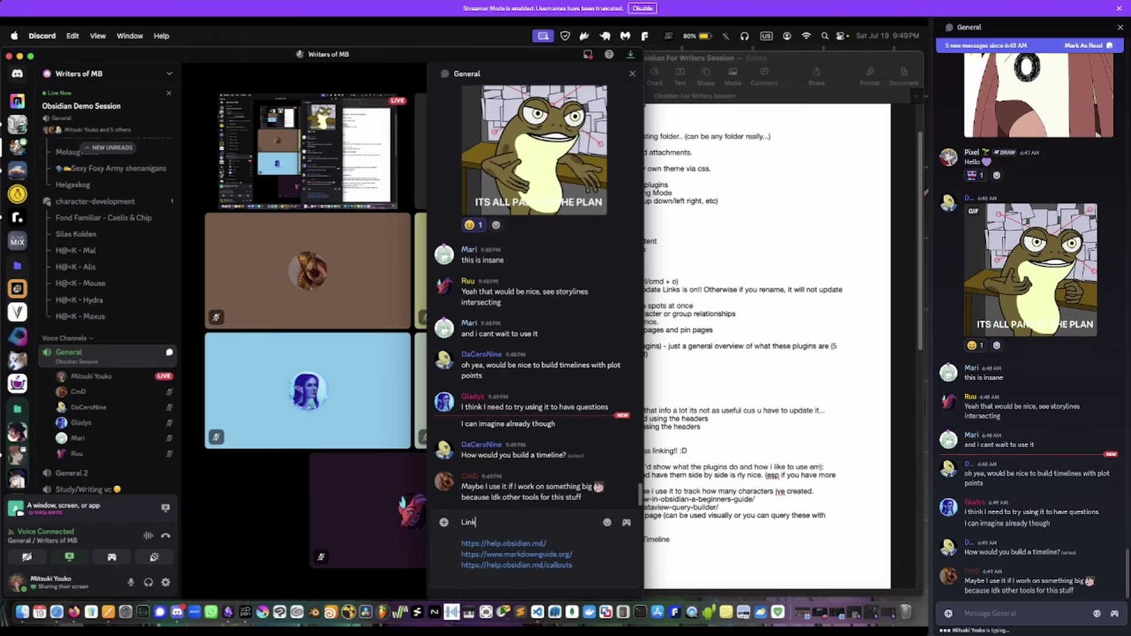
type("s:")
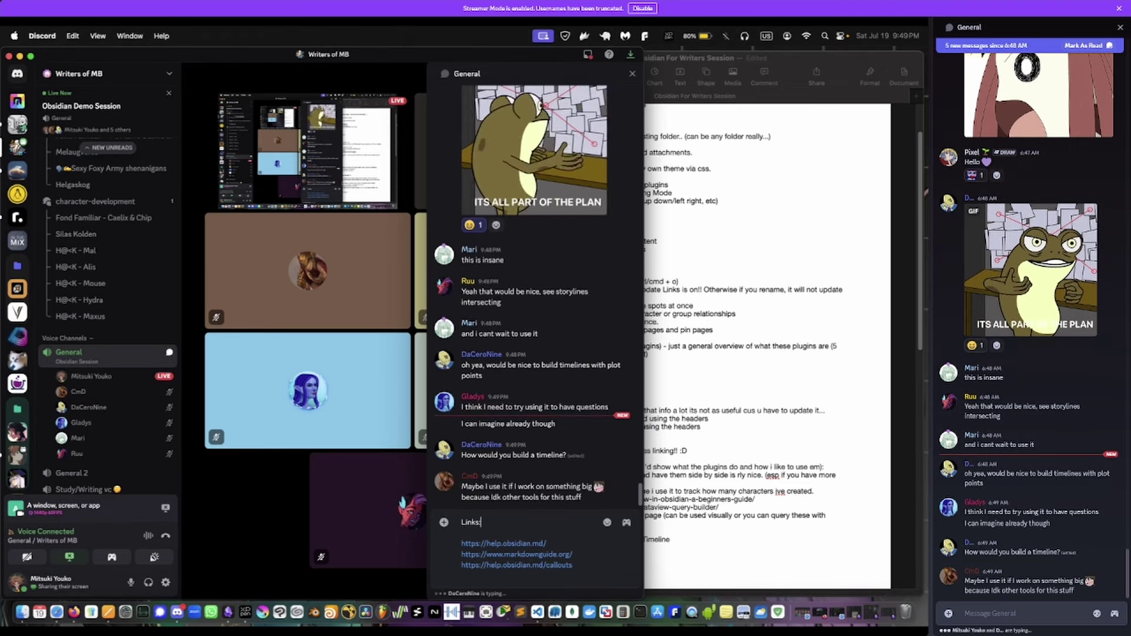
- Copy the Dataview beginner's guide and basic-dataview-query-builder links from the outline into the Discord draft below the callouts link, and send the message
left_click(811, 495)
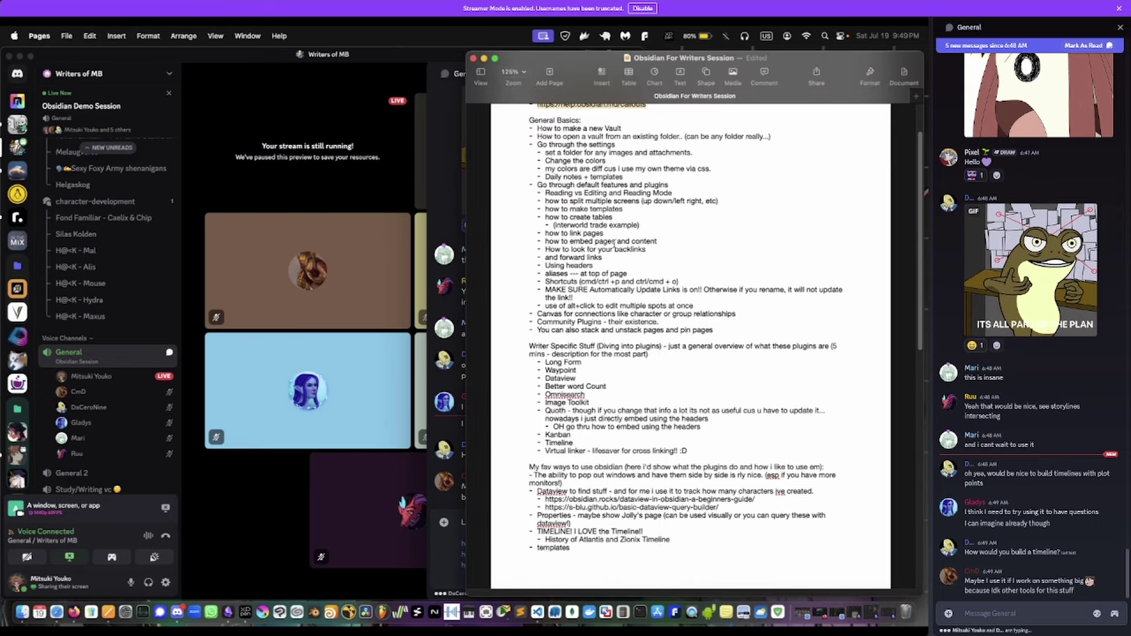
scroll(615, 243, "down", 2)
left_click_drag(720, 482, 490, 475)
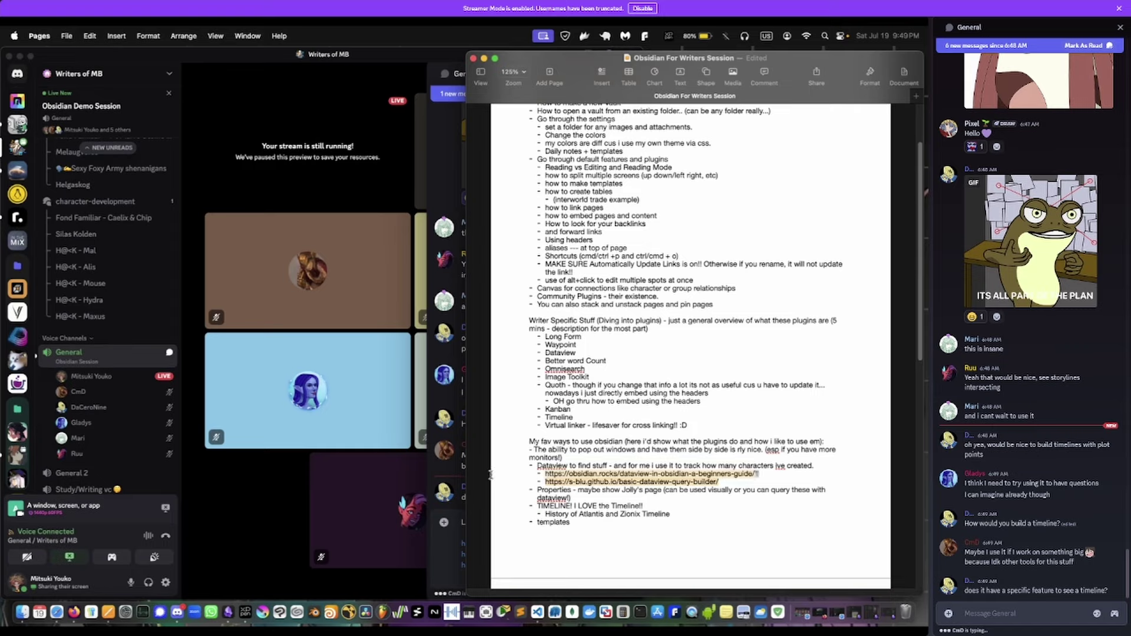
left_click(458, 560)
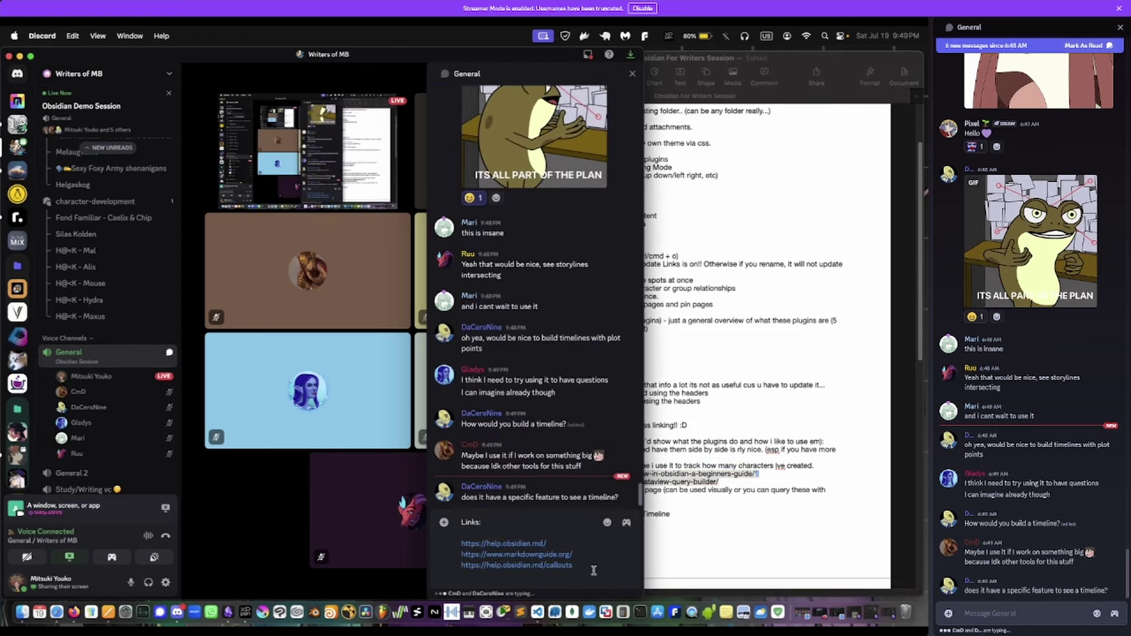
key("shift+Return")
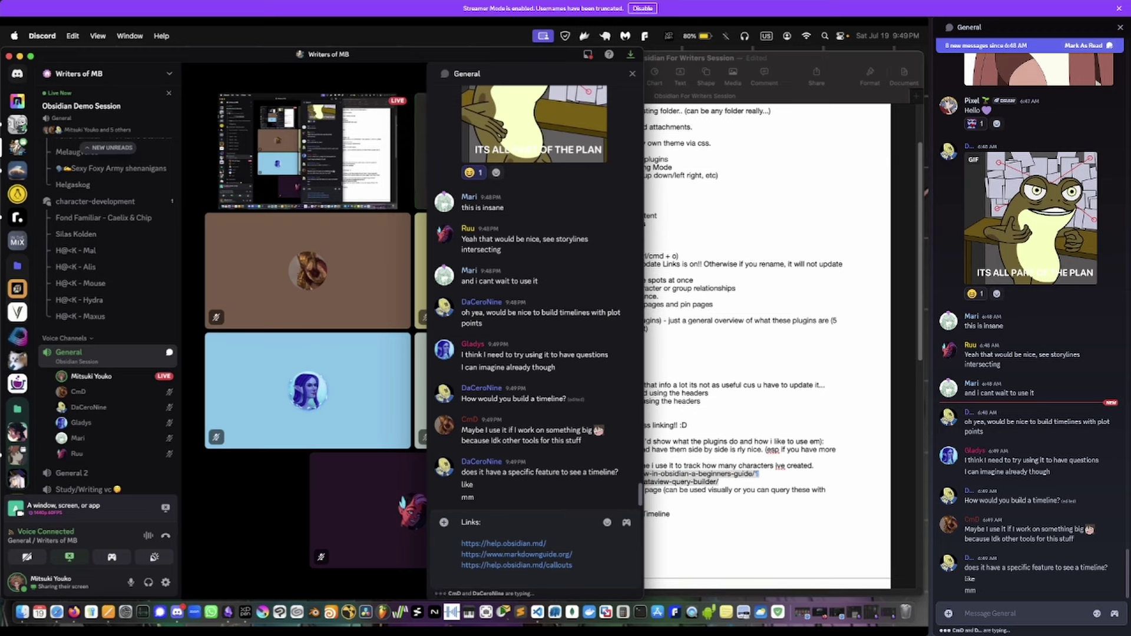
key("super+v")
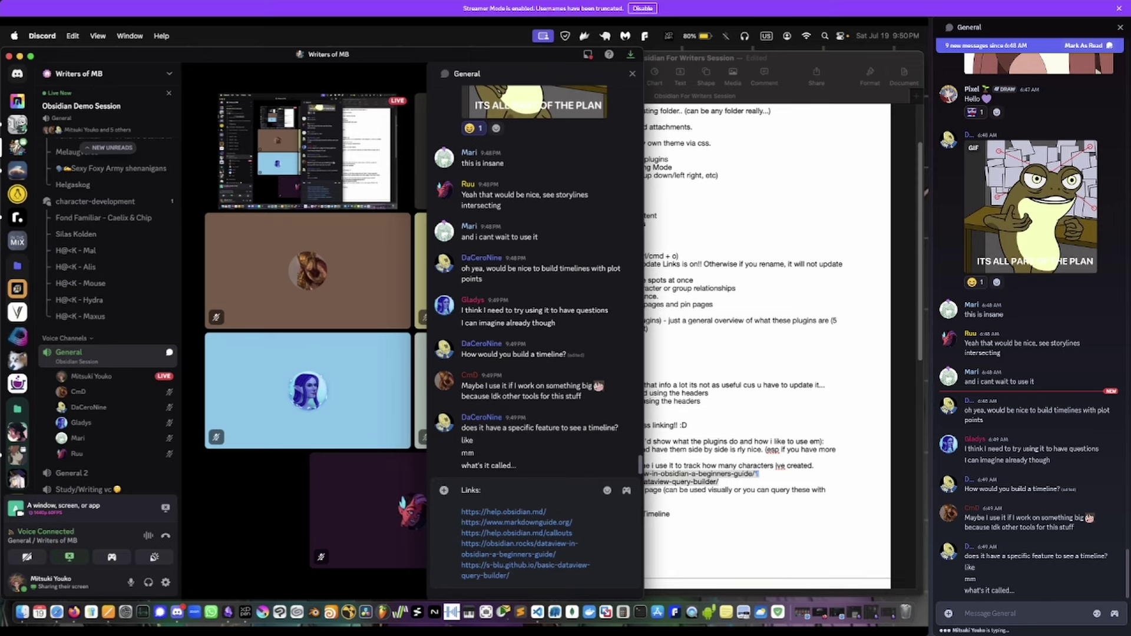
key("Return")
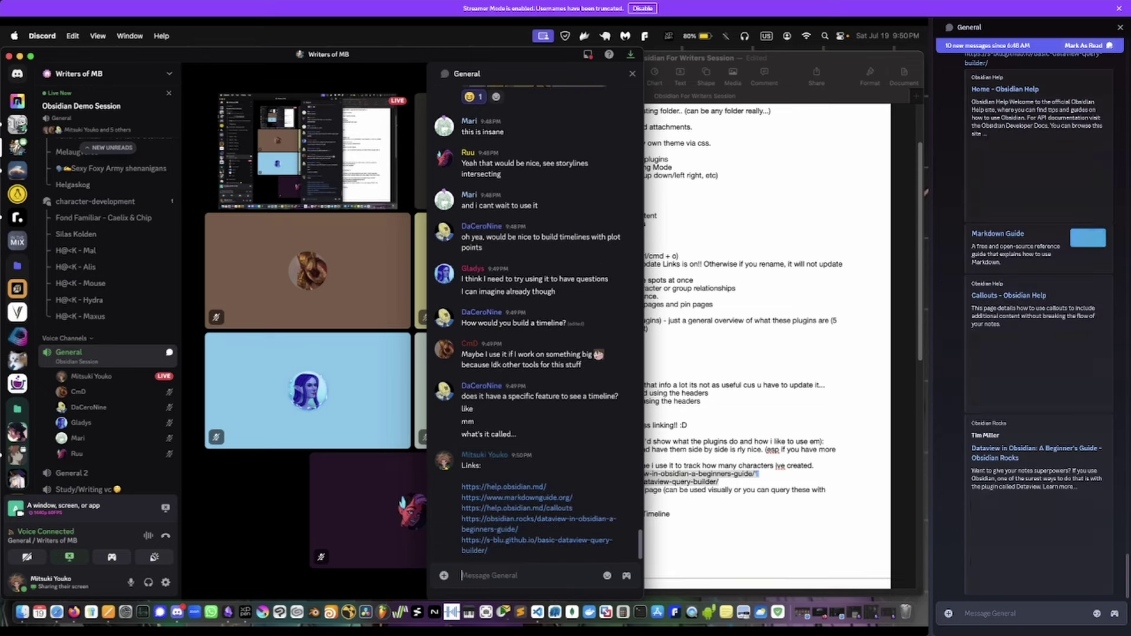
- Remove all link embeds from the sent "Links:" message in the General chat
scroll(564, 422, "up", 10)
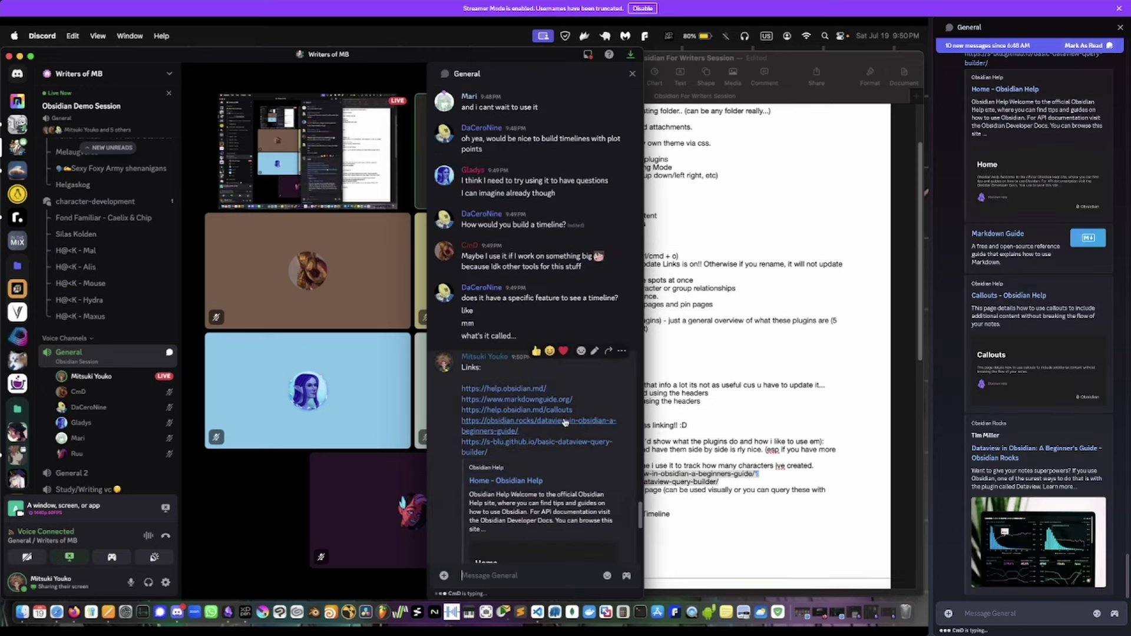
scroll(564, 422, "down", 10)
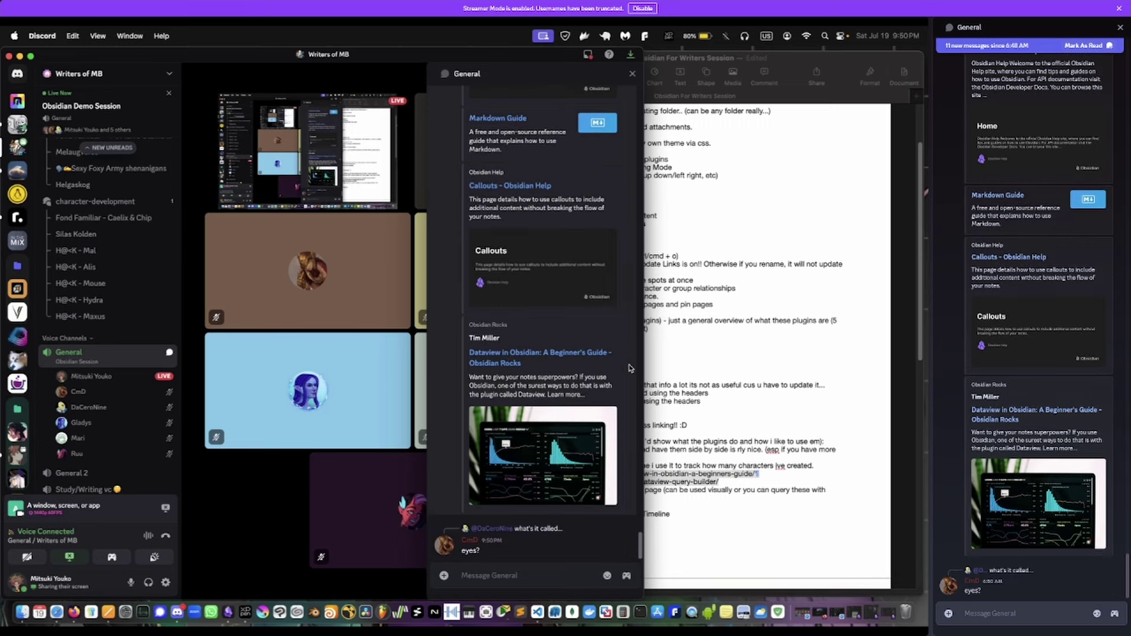
left_click(630, 321)
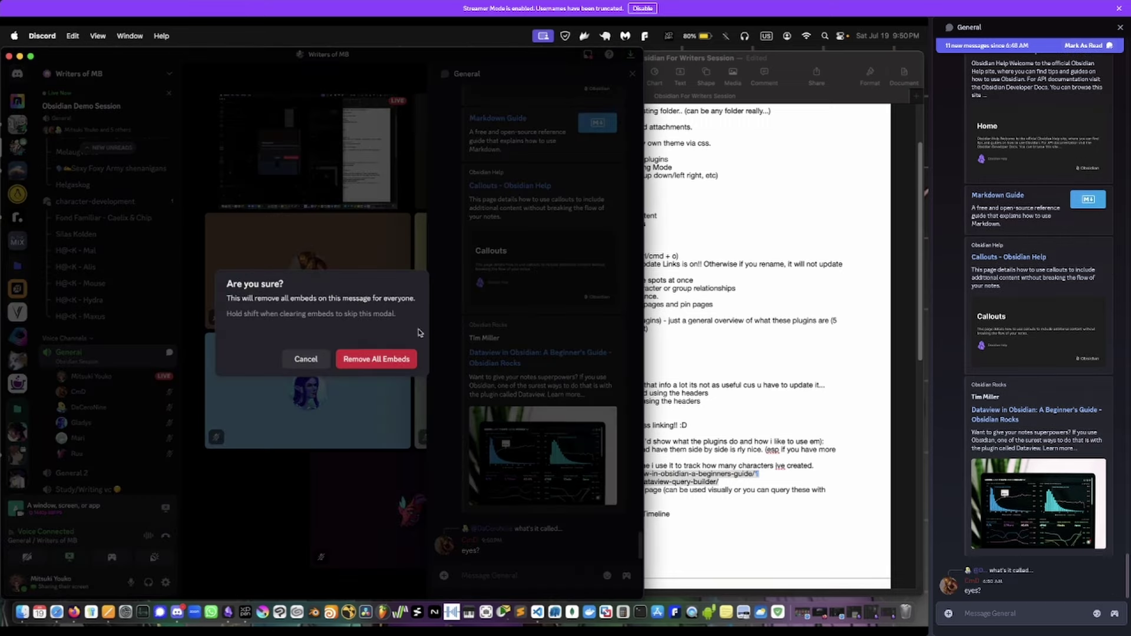
left_click(380, 359)
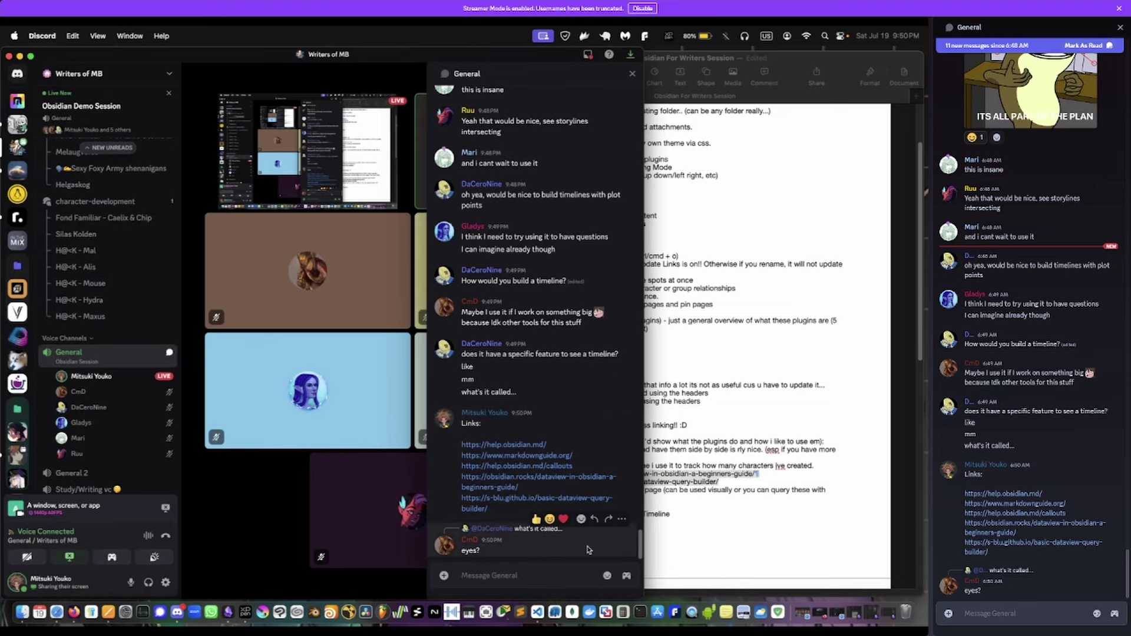
- Switch to Obsidian and show the History of Atlantis and Zionix Timeline note in its editing view
left_click(230, 613)
left_click(421, 345)
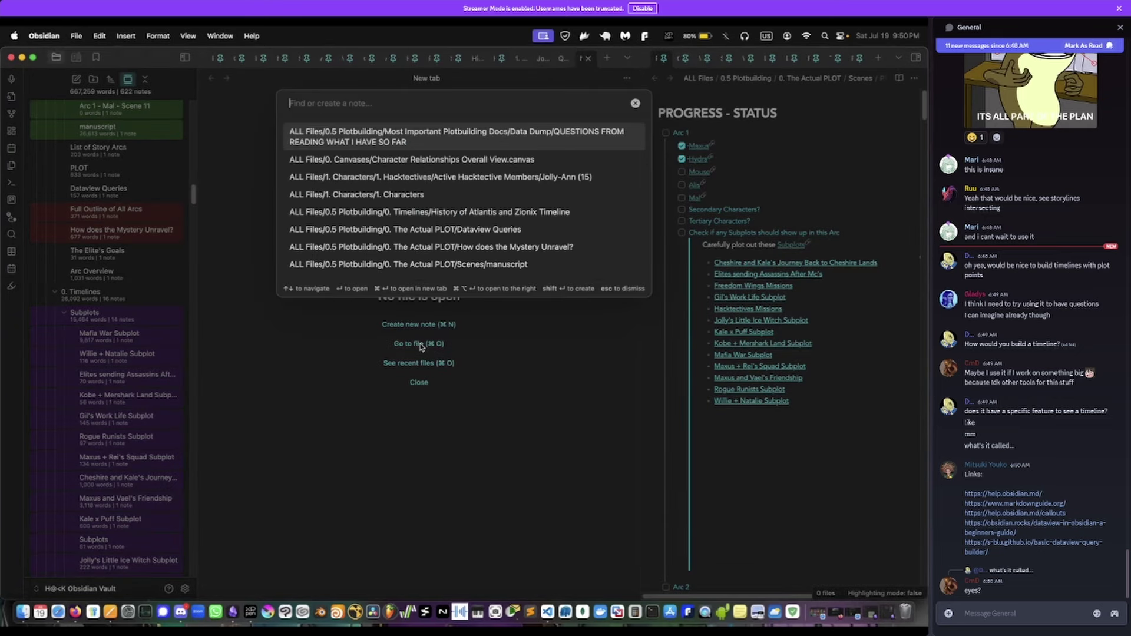
left_click(474, 65)
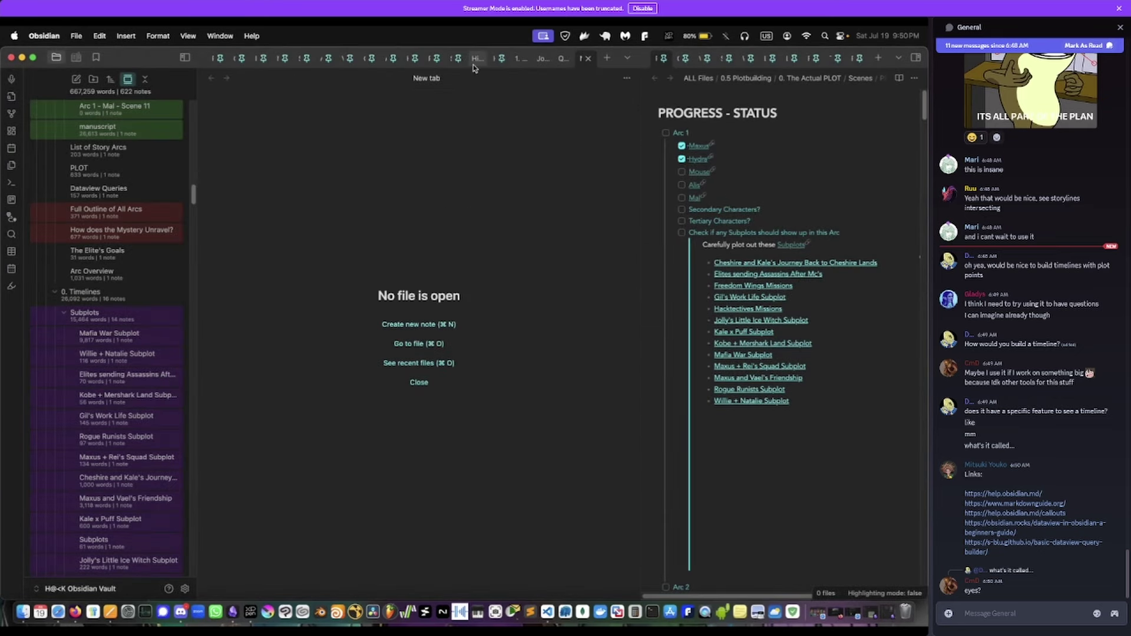
left_click(612, 78)
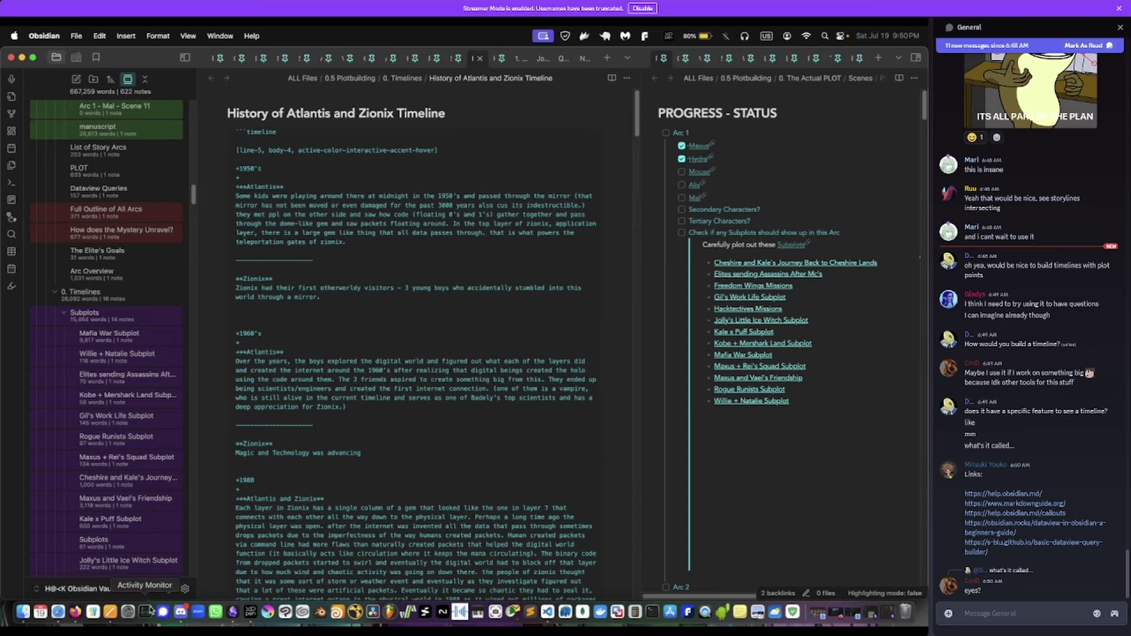
- Look through the installed community plugins in the settings for the one used to build timelines
left_click(185, 589)
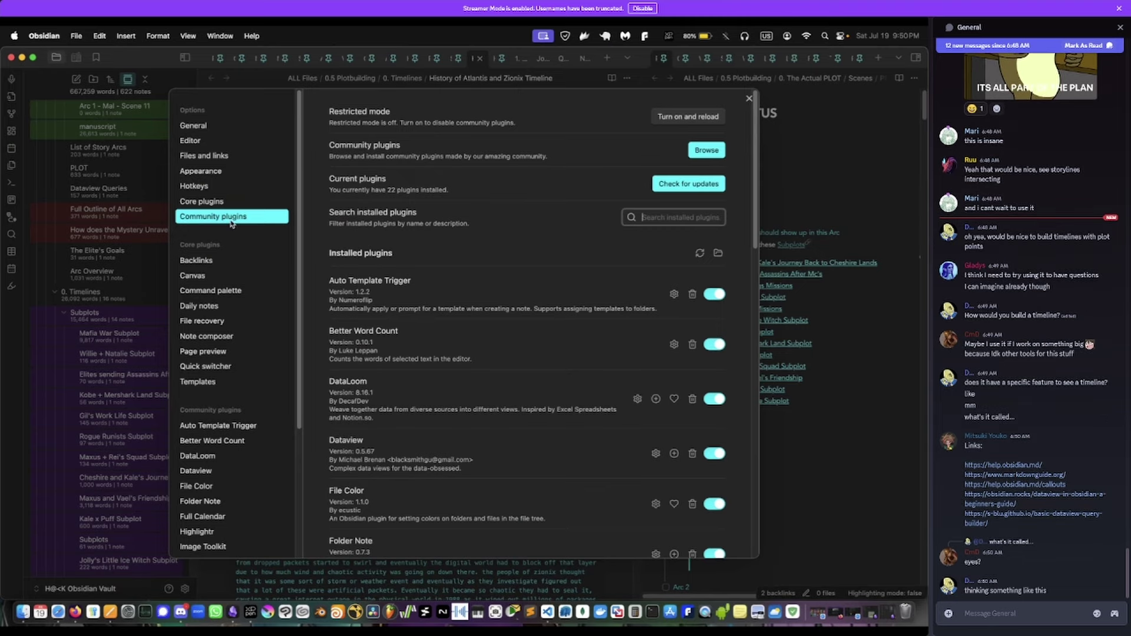
scroll(518, 318, "down", 10)
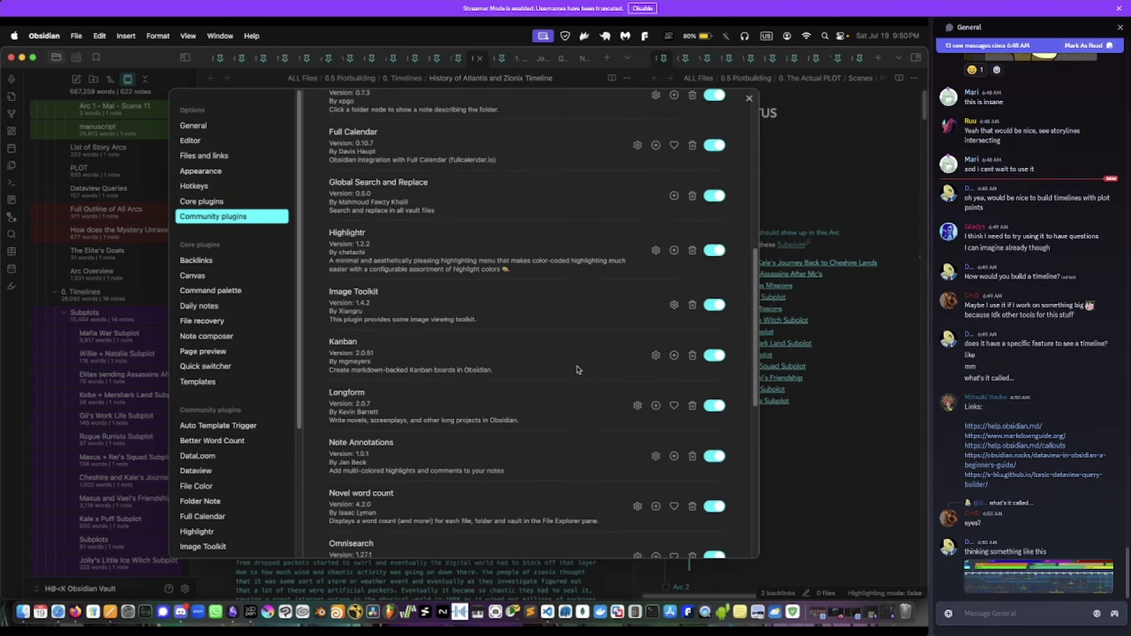
scroll(676, 346, "up", 10)
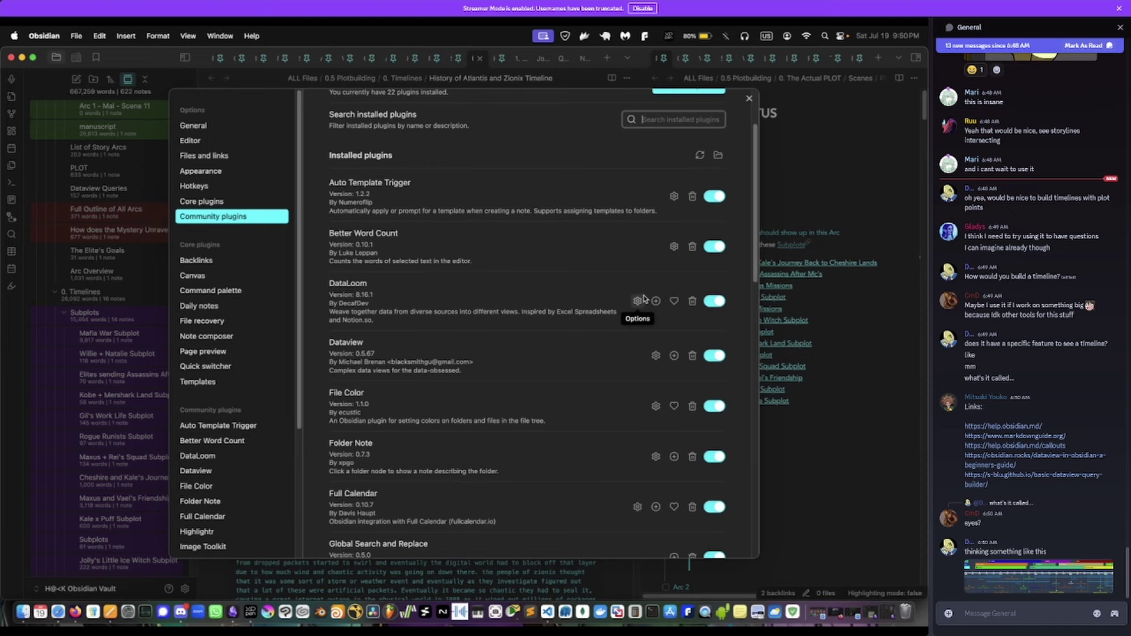
scroll(641, 297, "up", 3)
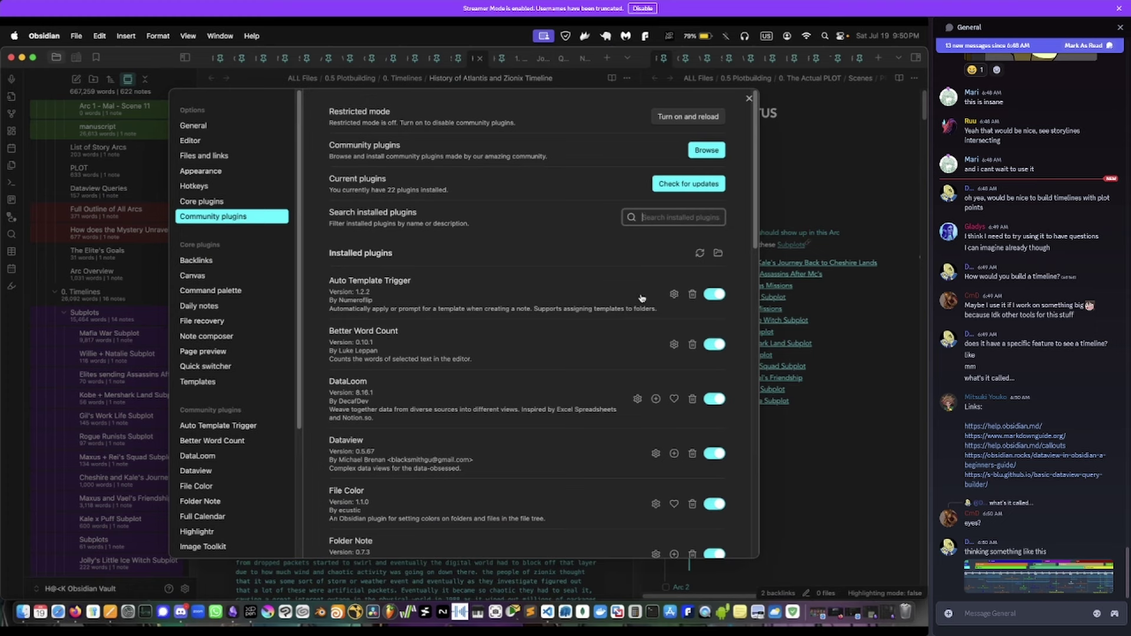
left_click(707, 150)
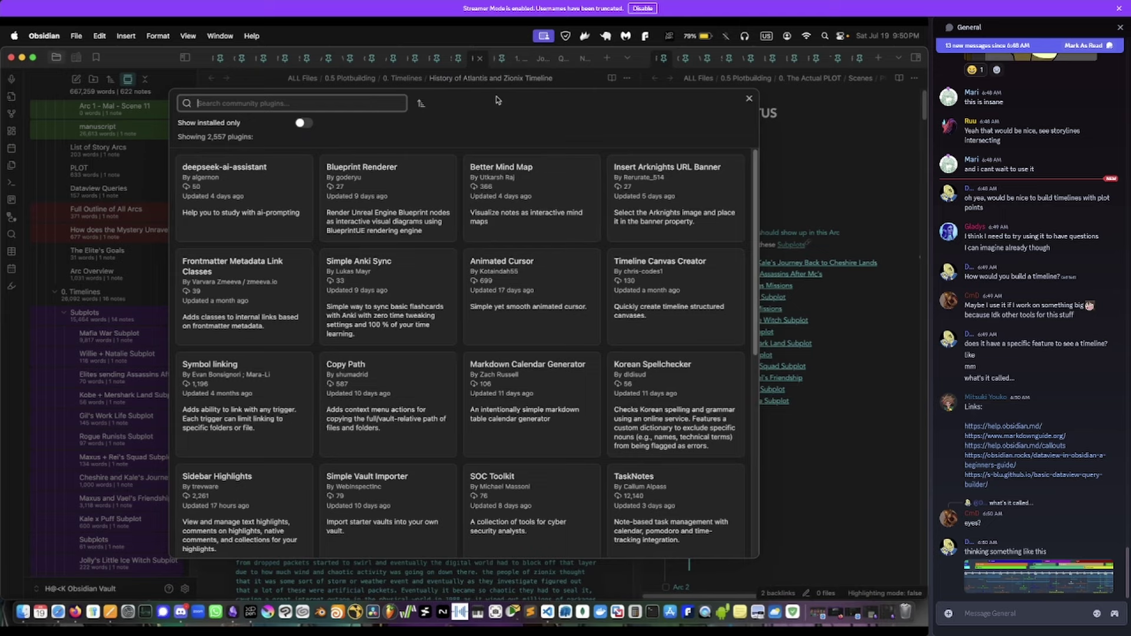
left_click(749, 99)
scroll(473, 424, "down", 10)
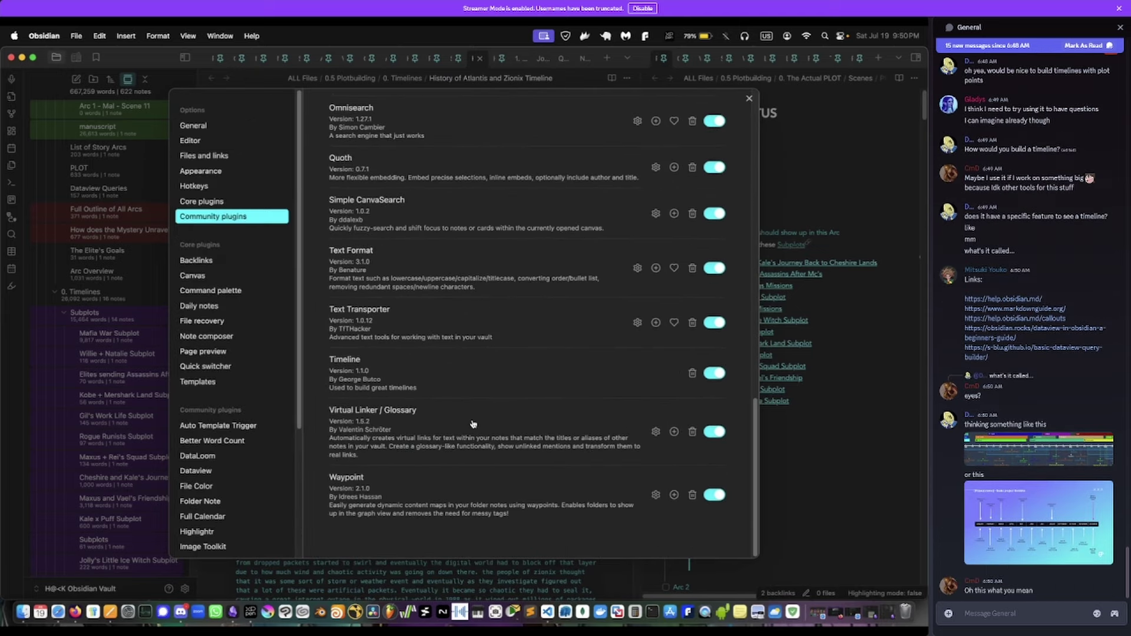
scroll(473, 423, "up", 15)
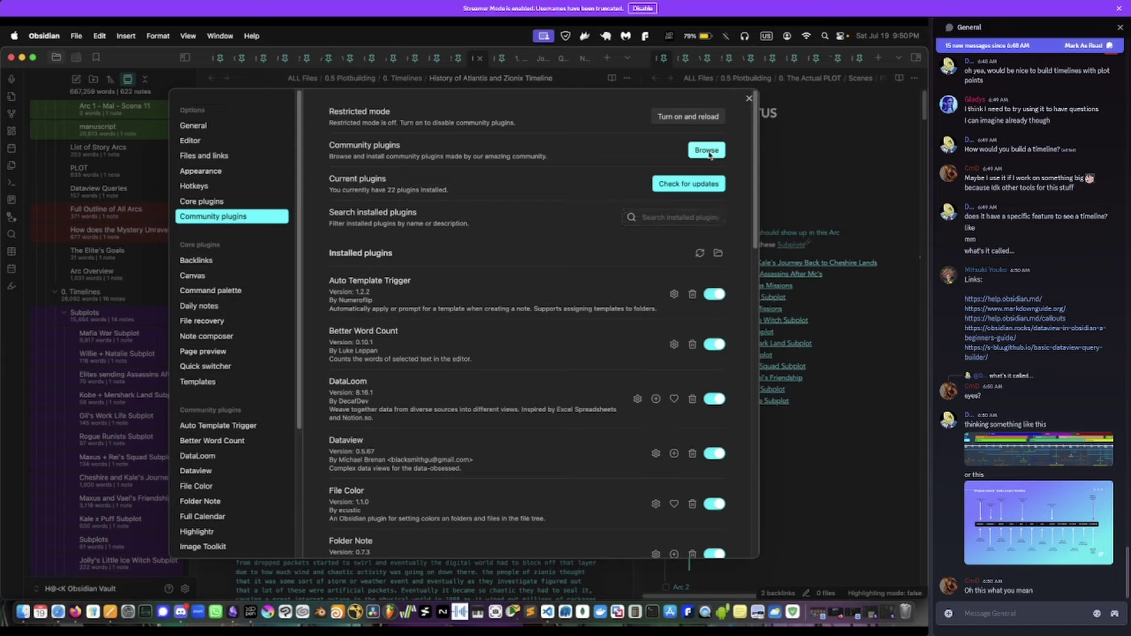
- Search the community plugins for "timeline" among installed ones only, view the Timeline plugin's usage description, and return to the note
left_click(706, 150)
type("timeline")
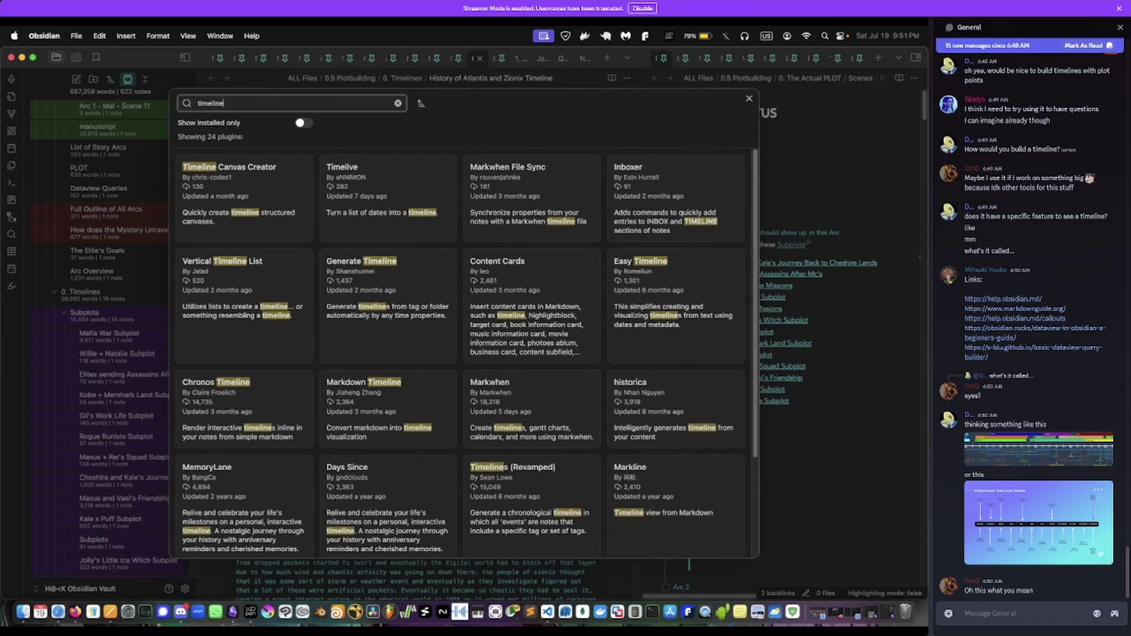
left_click(303, 123)
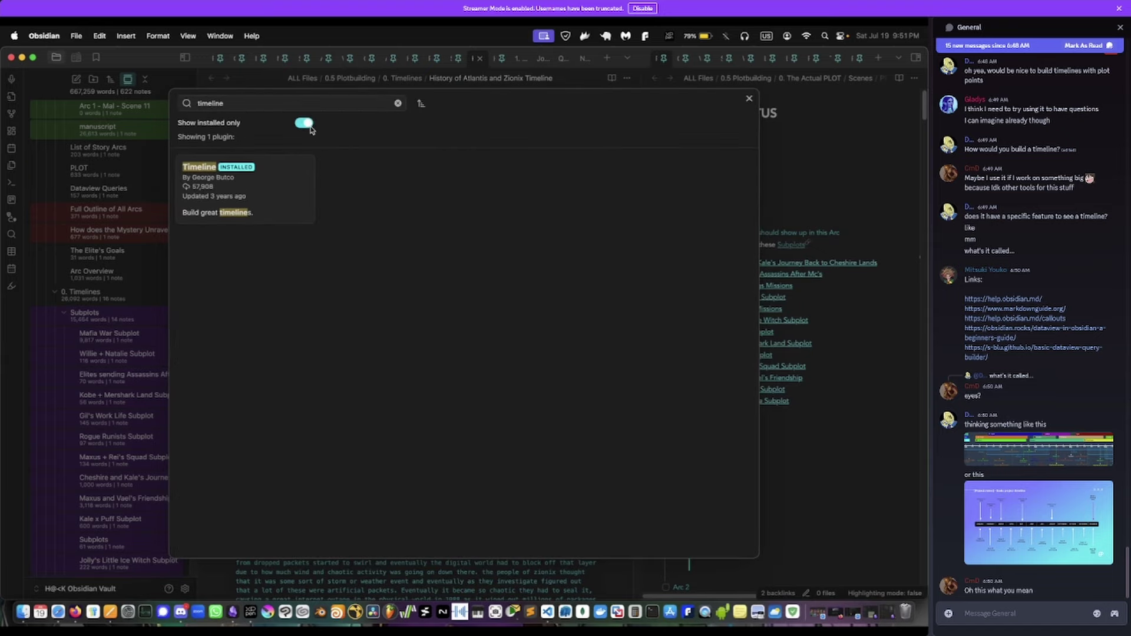
left_click(239, 202)
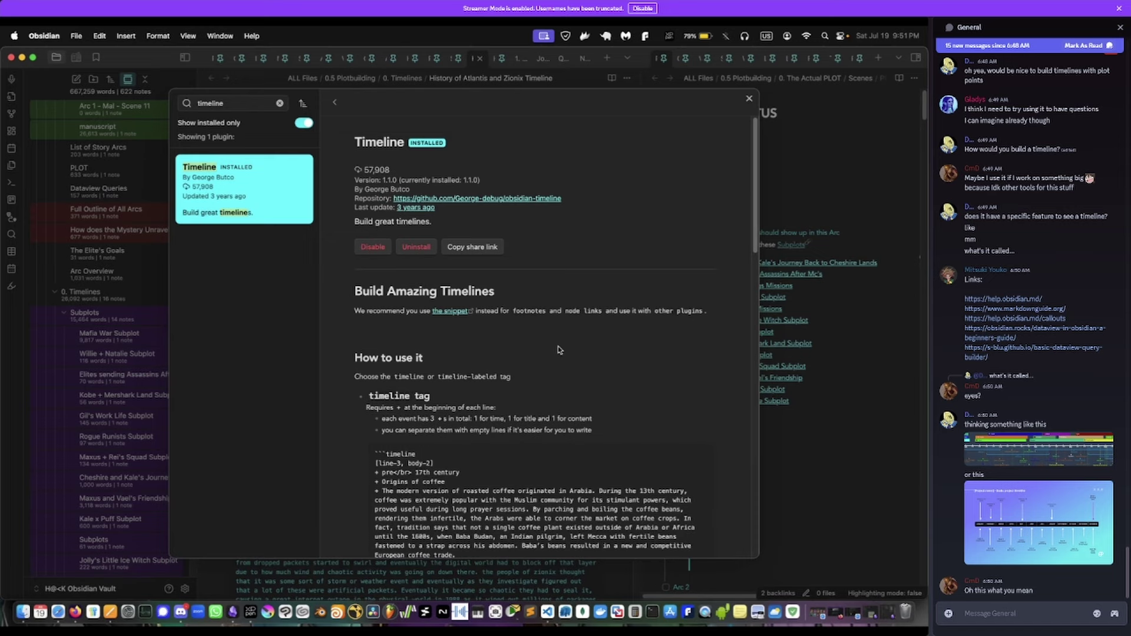
scroll(557, 348, "down", 1)
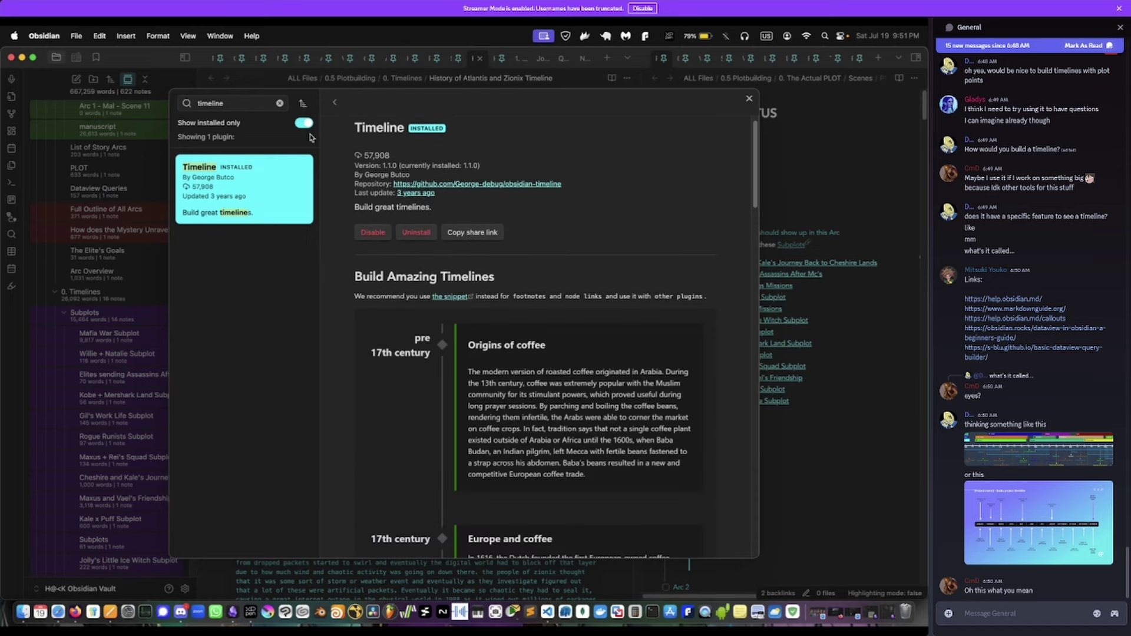
left_click(749, 98)
left_click(747, 100)
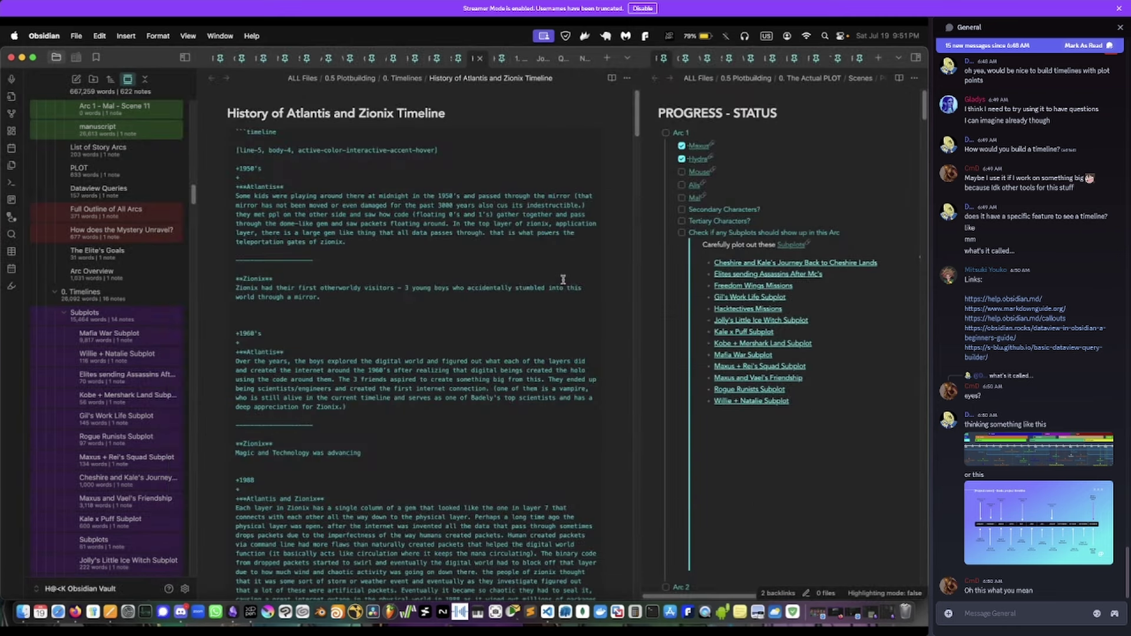
- Examine the note's timeline code block, highlighting its opening tag, the line and body settings line, and the closing backticks
left_click(261, 151)
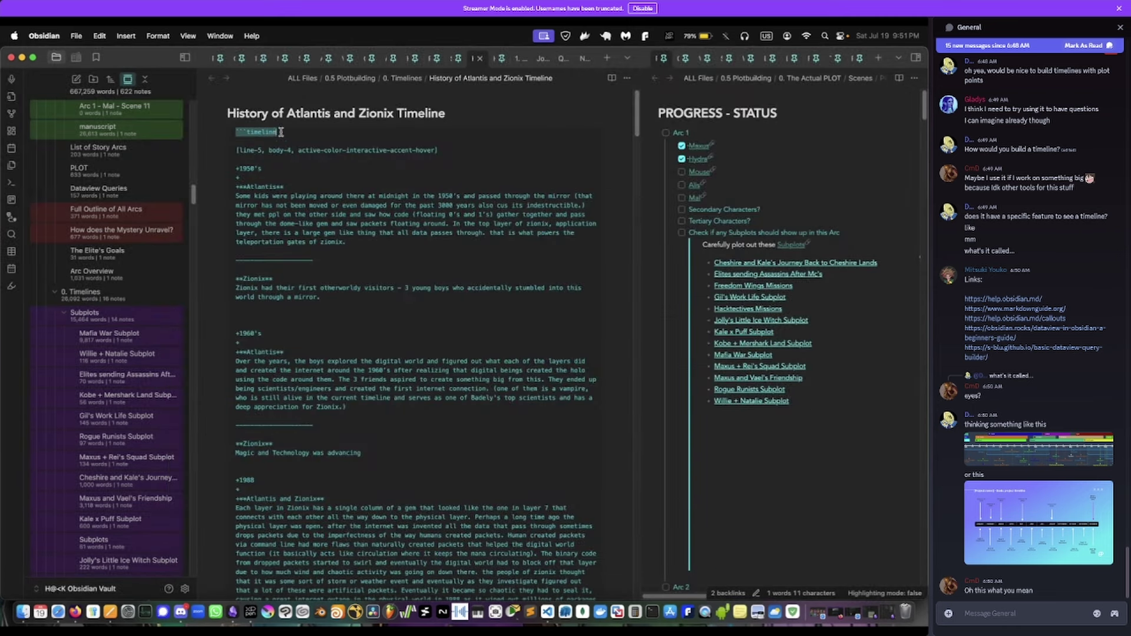
left_click_drag(237, 150, 434, 152)
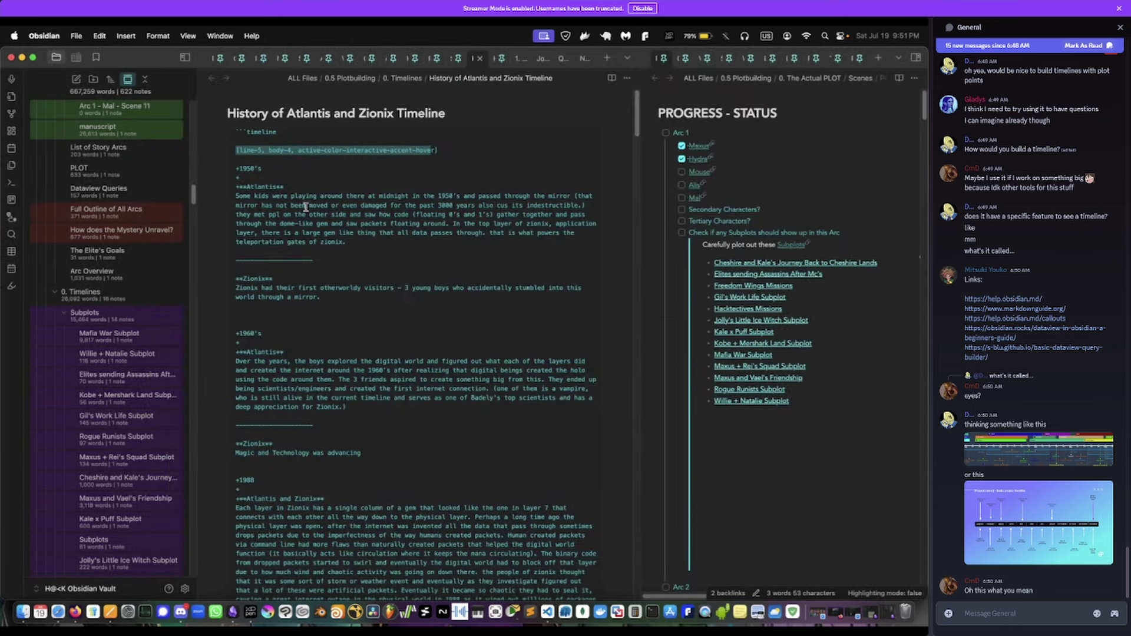
scroll(274, 298, "down", 15)
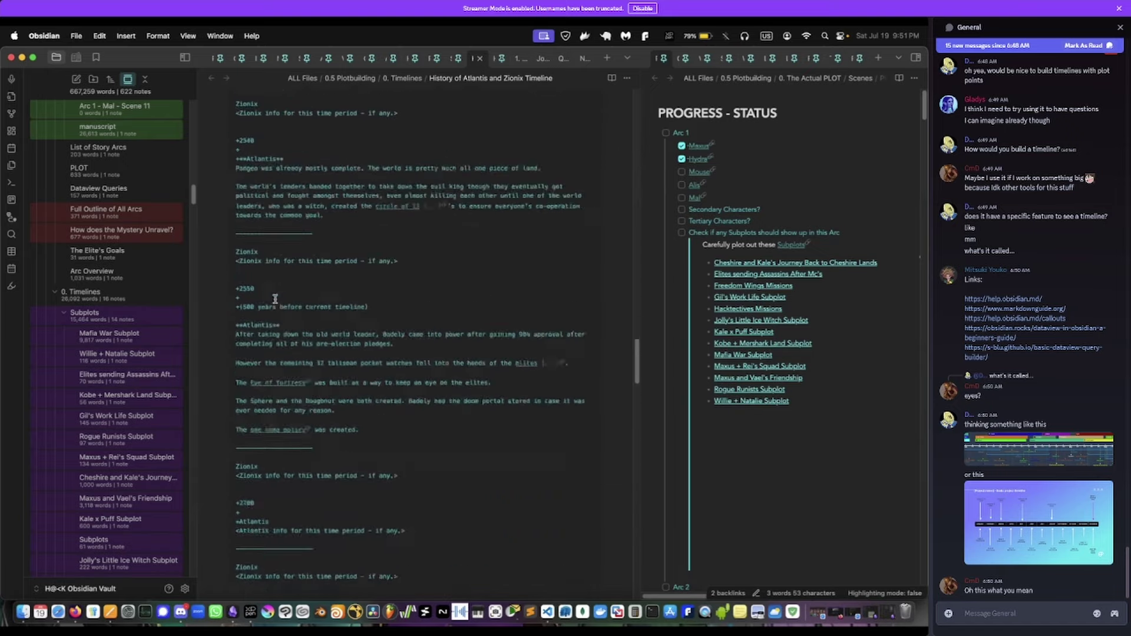
scroll(274, 299, "down", 15)
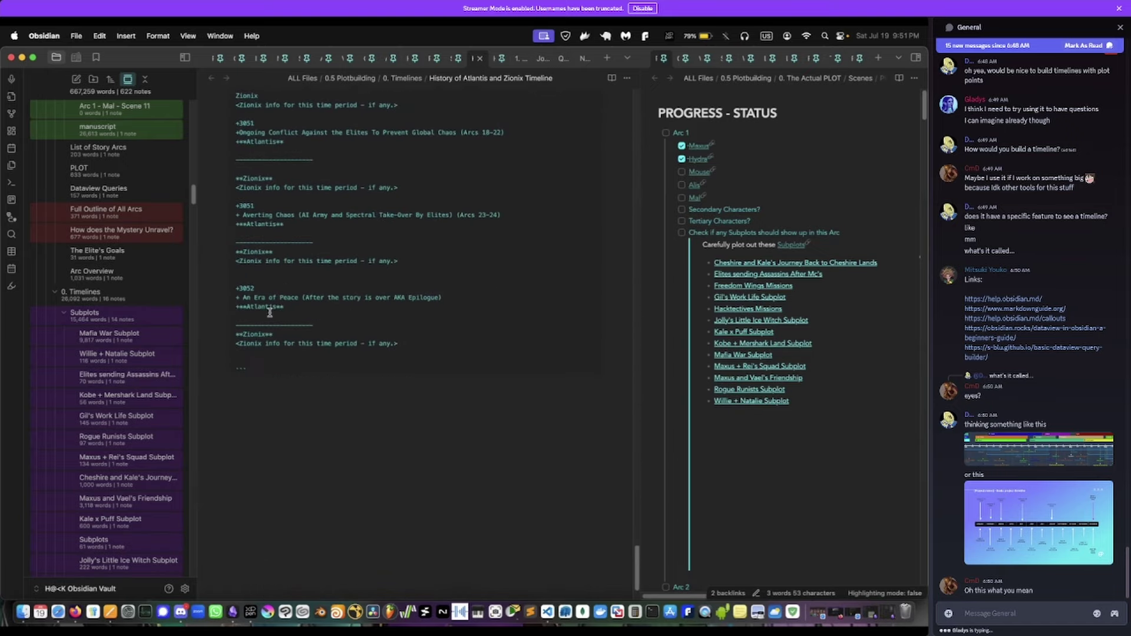
left_click(251, 366)
left_click_drag(258, 369, 230, 366)
scroll(311, 336, "up", 15)
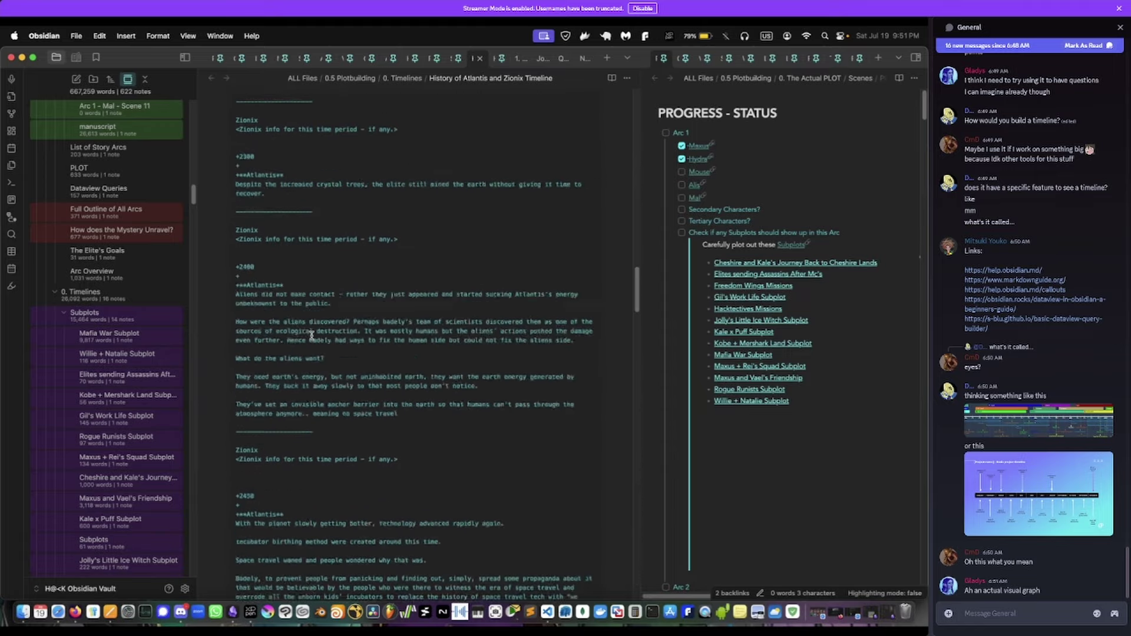
scroll(312, 335, "up", 15)
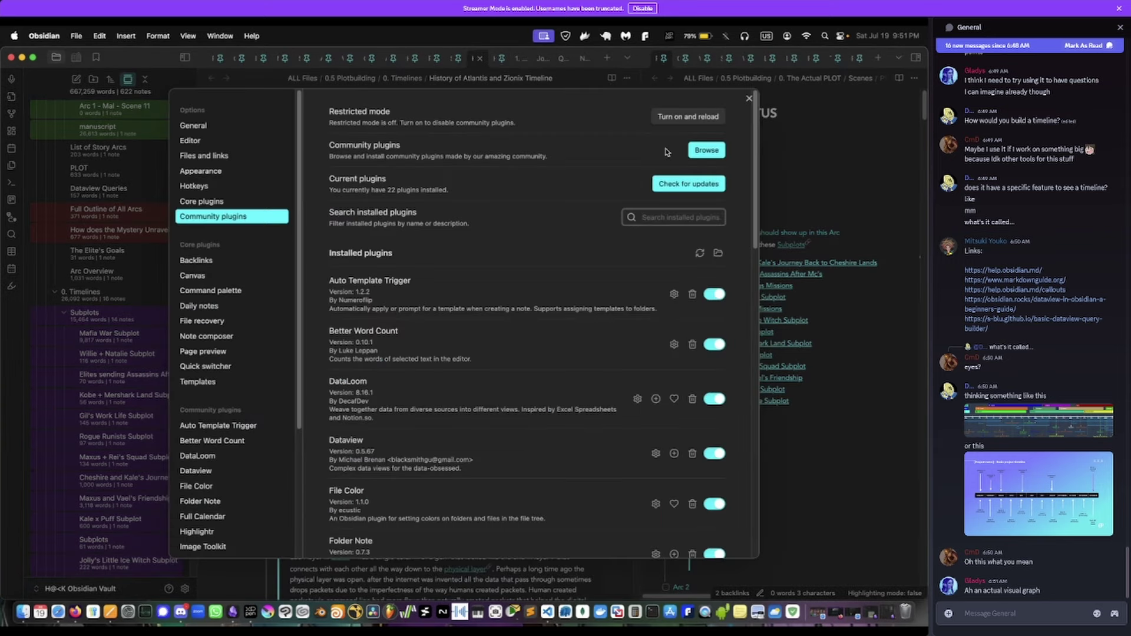
- Find the installed Timeline plugin again by searching for "timeline" with only installed plugins shown, and open its details page
left_click(720, 152)
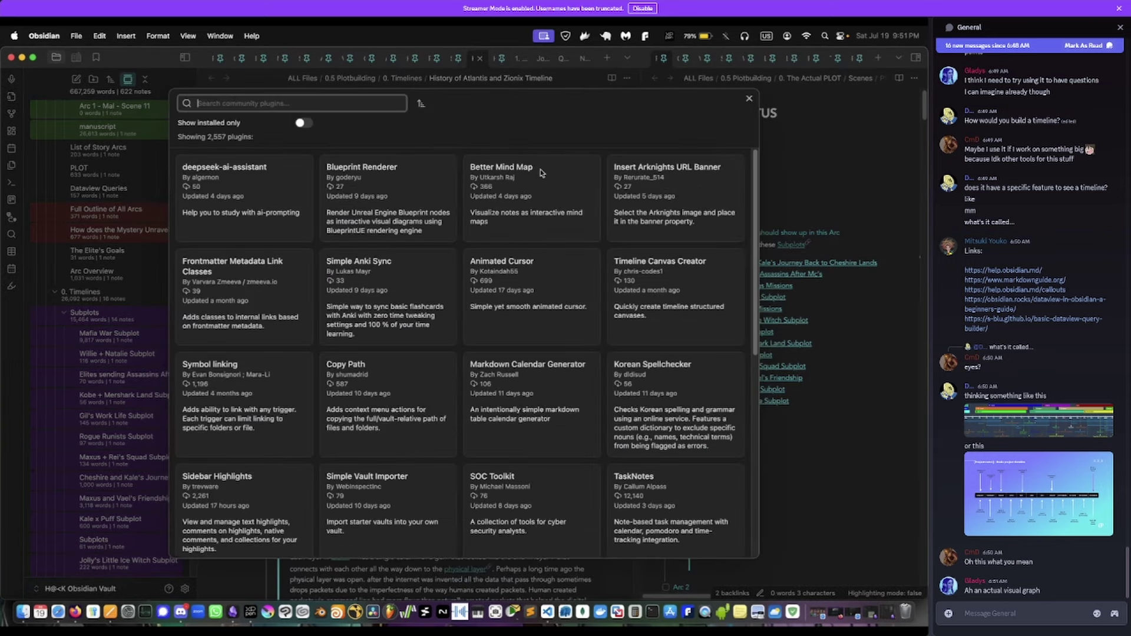
type("timeline")
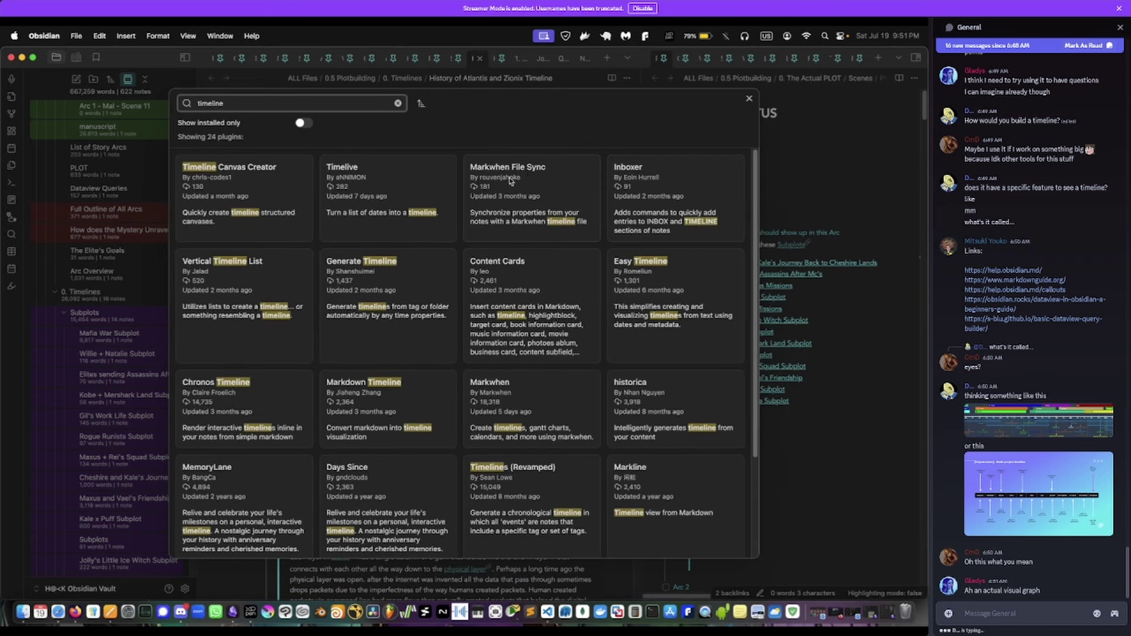
left_click(302, 124)
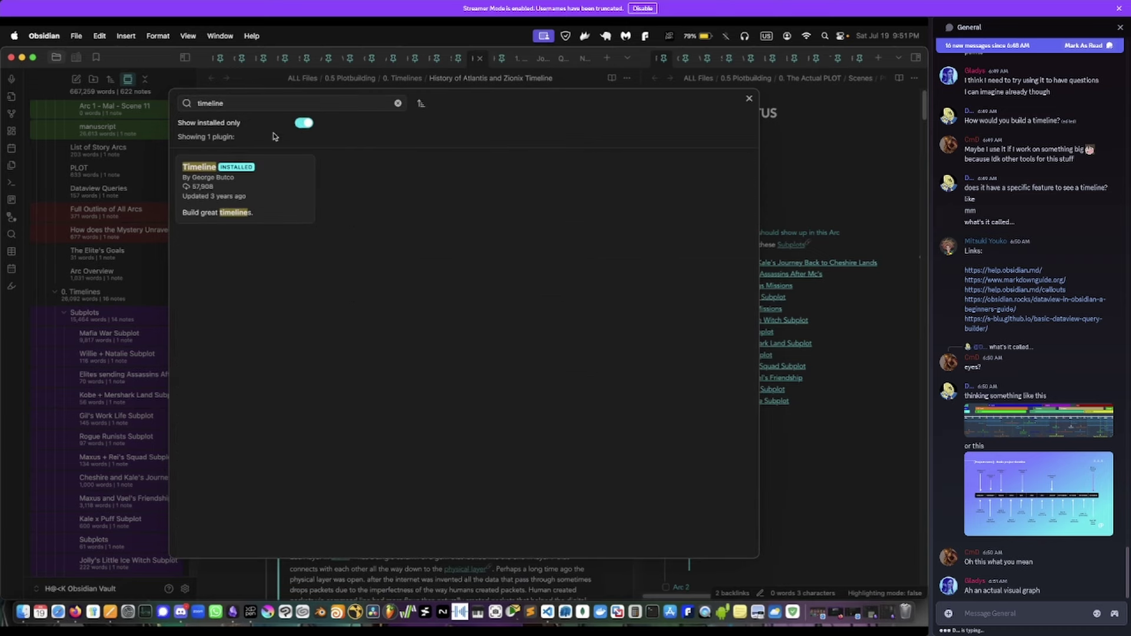
left_click(245, 168)
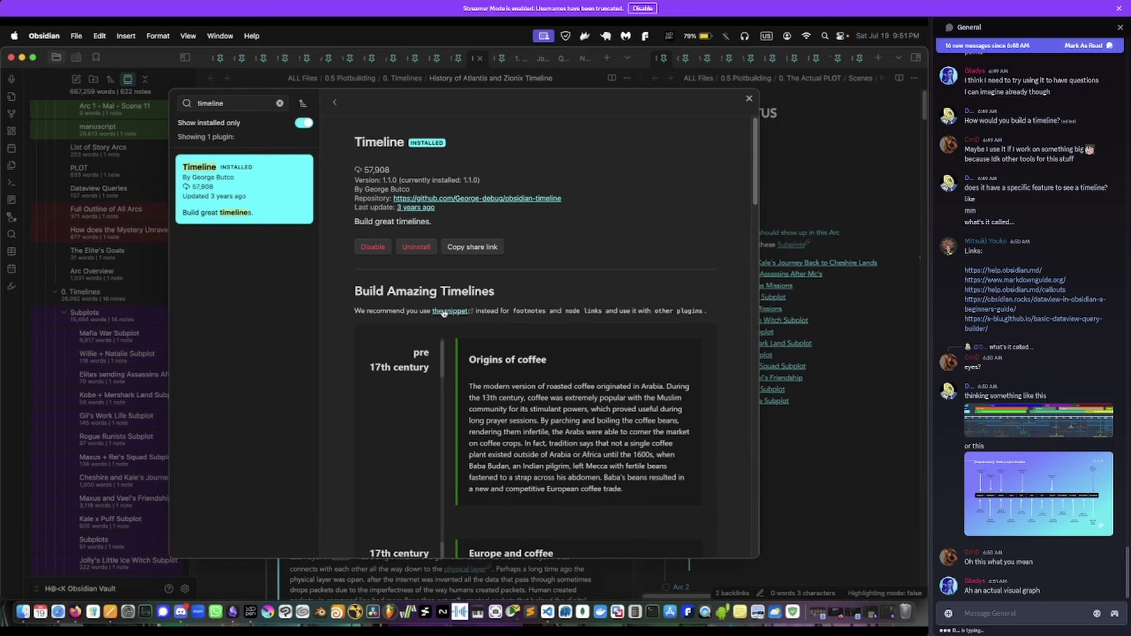
- Read the Timeline plugin's usage instructions, highlighting the requirements for the timeline tag above its code example
scroll(638, 314, "down", 3)
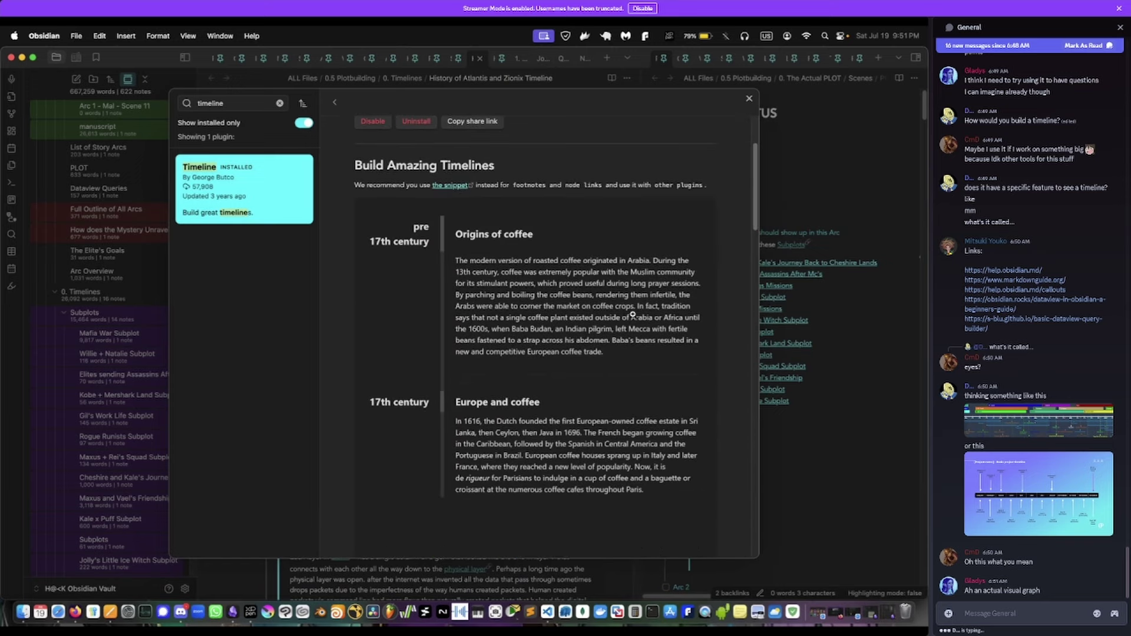
scroll(502, 351, "down", 15)
scroll(384, 218, "up", 6)
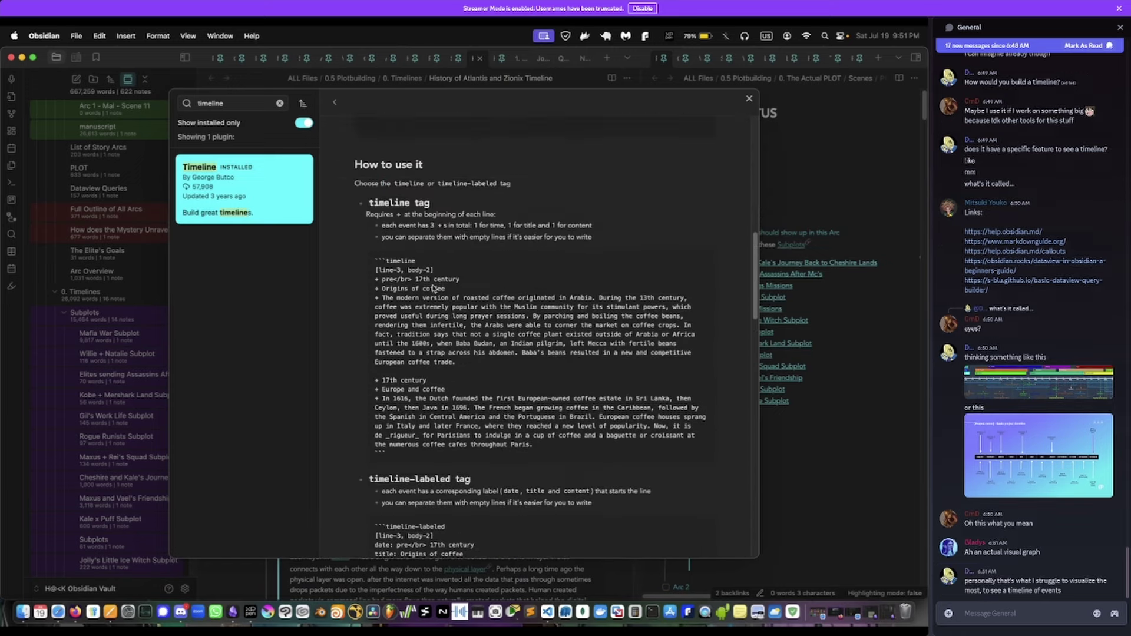
left_click_drag(355, 220, 471, 225)
left_click_drag(393, 240, 511, 253)
left_click(438, 246)
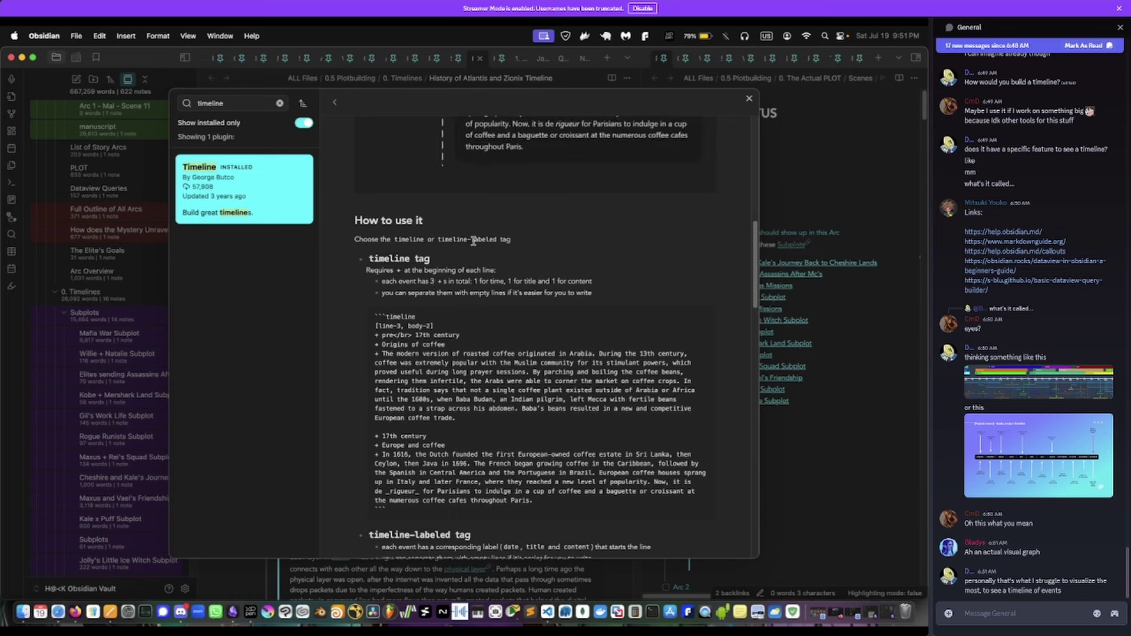
left_click_drag(391, 260, 472, 312)
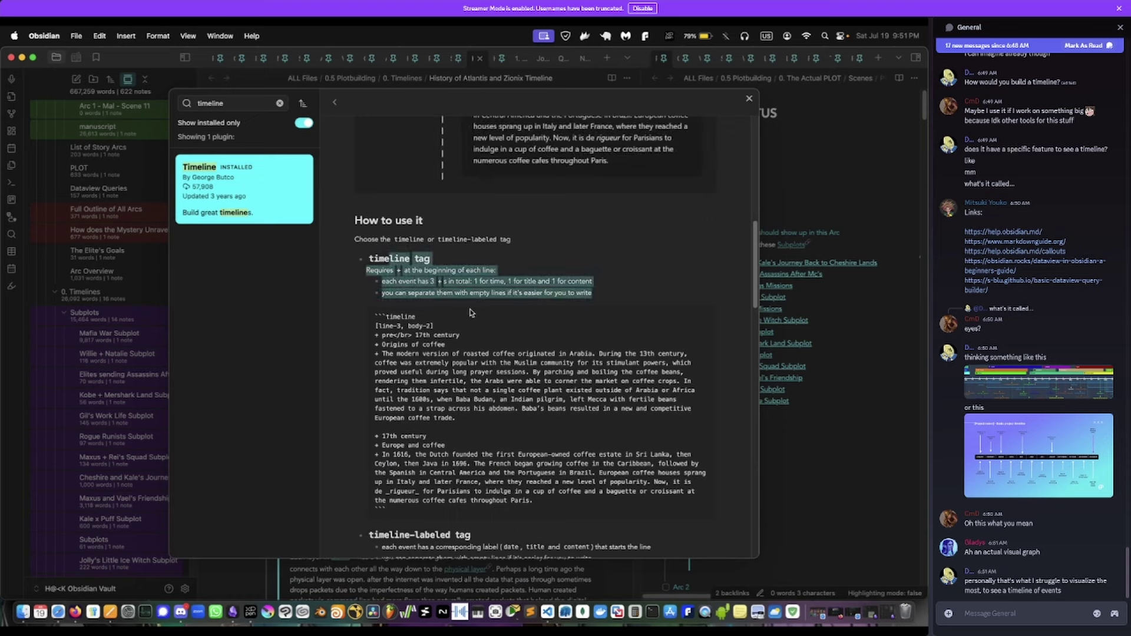
left_click(493, 288)
scroll(489, 277, "down", 5)
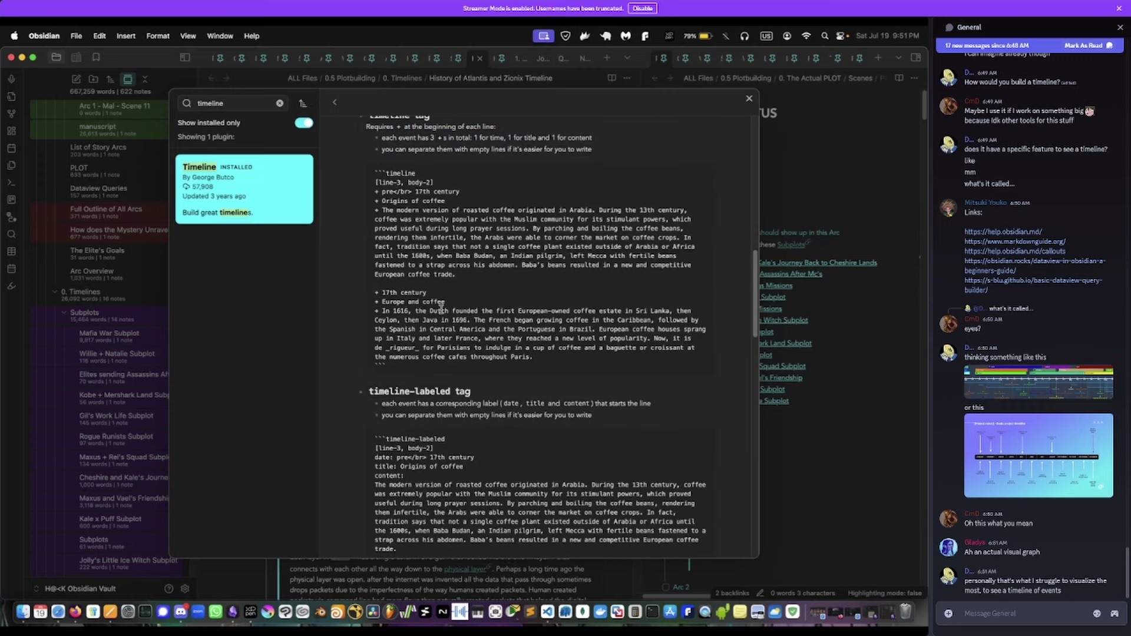
- Review the plugin's timeline-labeled example, Customize classes and active color notes, highlighting the color explanation, and close the plugin page
scroll(446, 297, "down", 7)
scroll(475, 354, "down", 6)
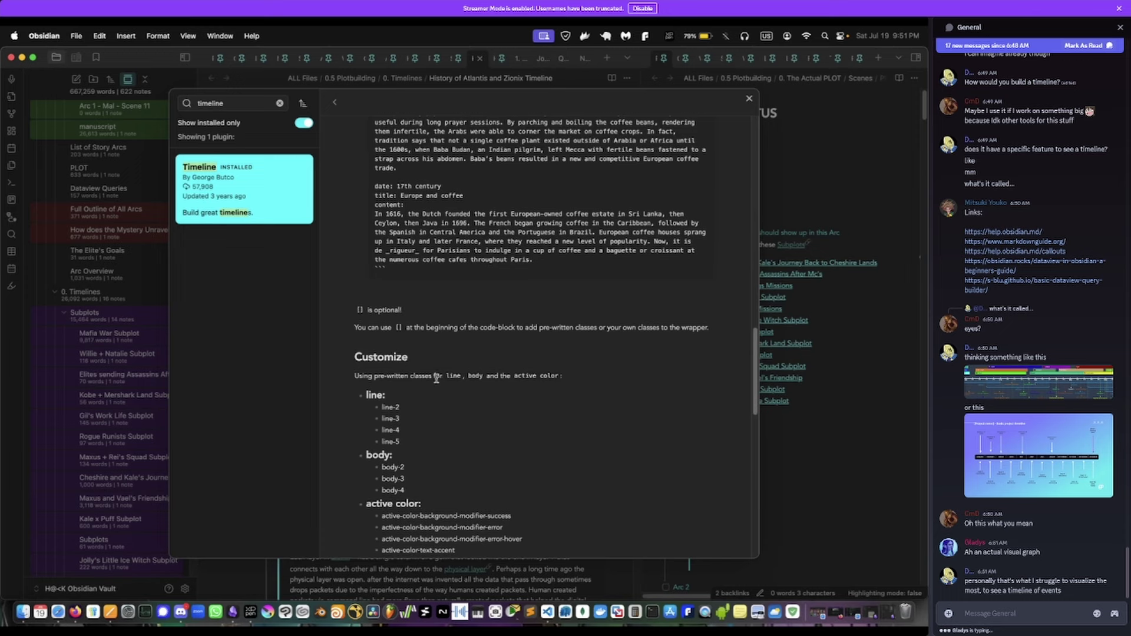
scroll(436, 379, "down", 5)
scroll(439, 443, "down", 20)
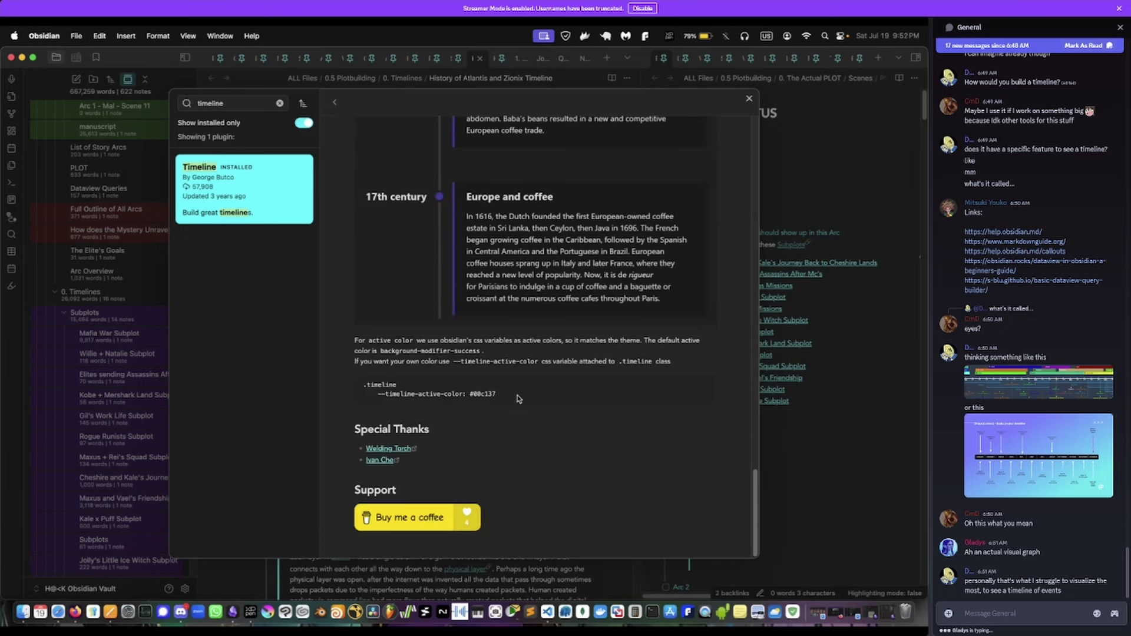
left_click_drag(519, 399, 481, 331)
left_click(479, 334)
left_click_drag(672, 358, 439, 348)
left_click(543, 367)
scroll(546, 367, "up", 10)
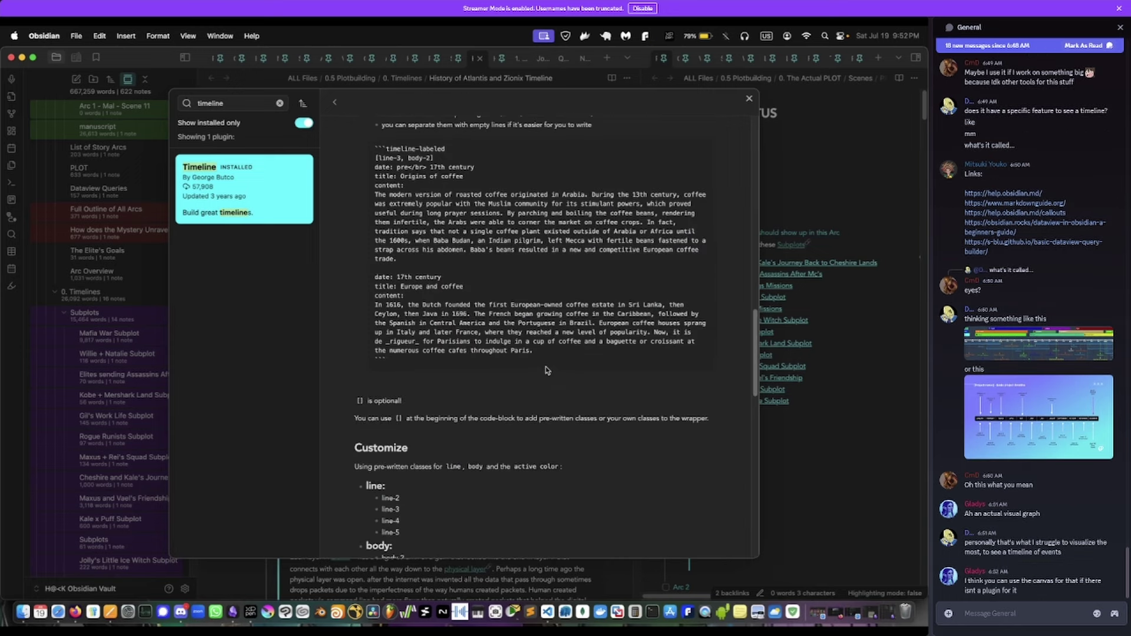
scroll(546, 366, "up", 5)
left_click(749, 99)
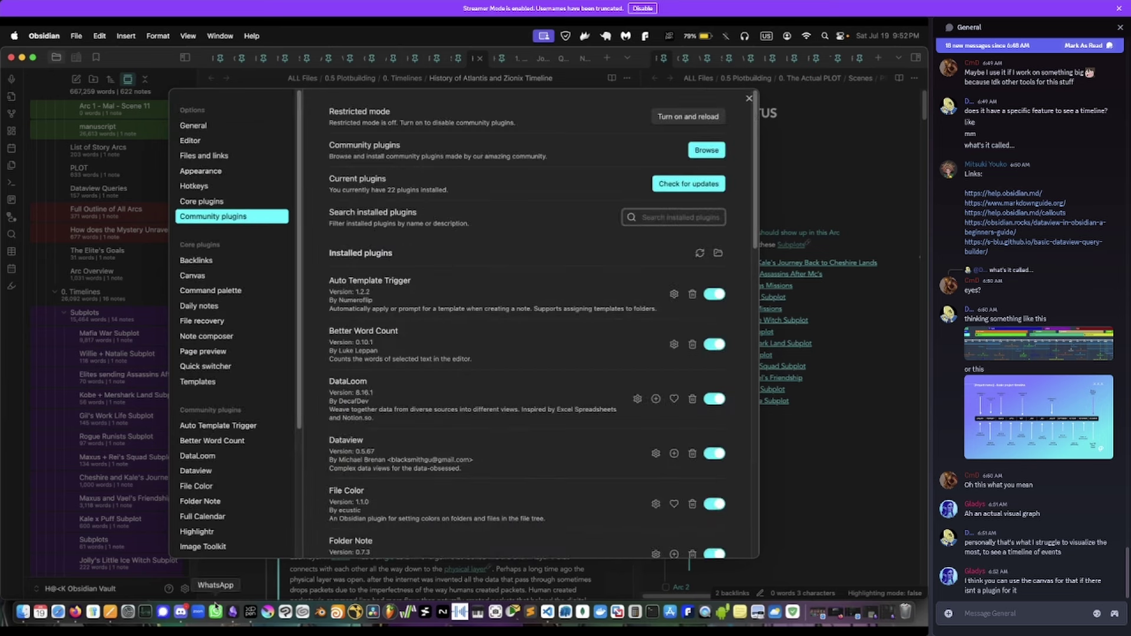
- Switch to Discord, enlarge the colorful timeline image shared in the General chat, and close the preview
left_click(180, 612)
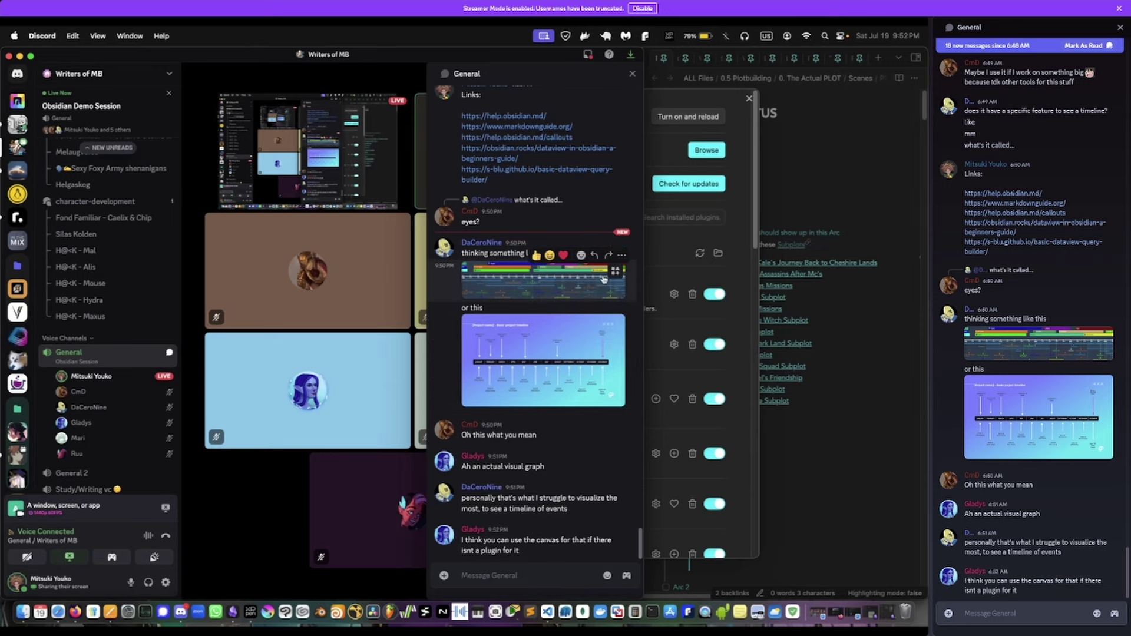
left_click(581, 281)
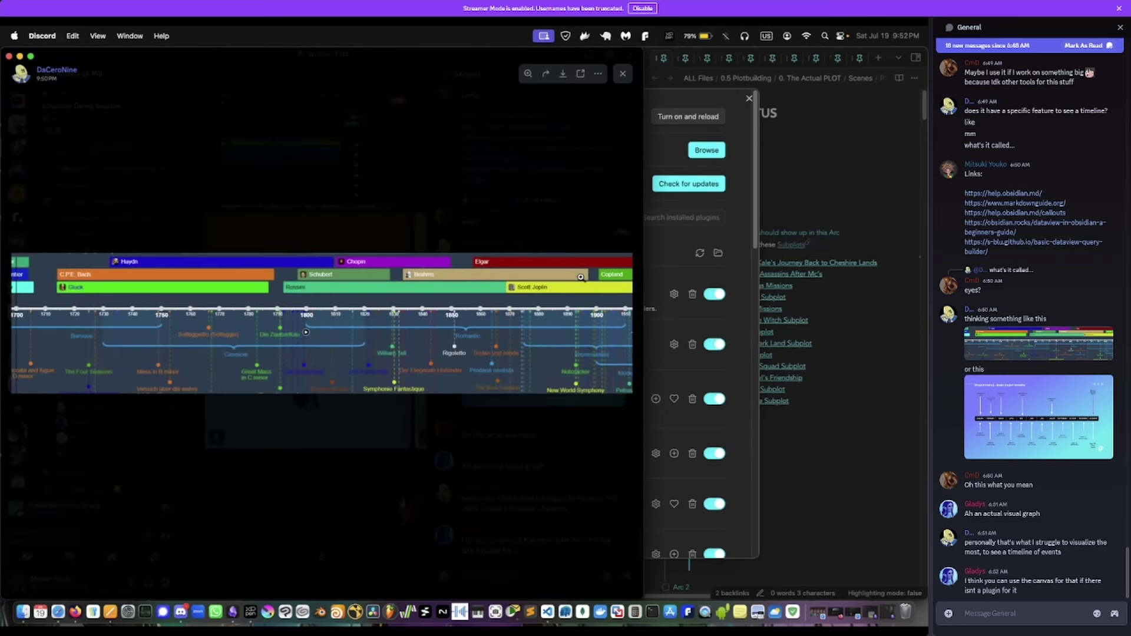
left_click(554, 224)
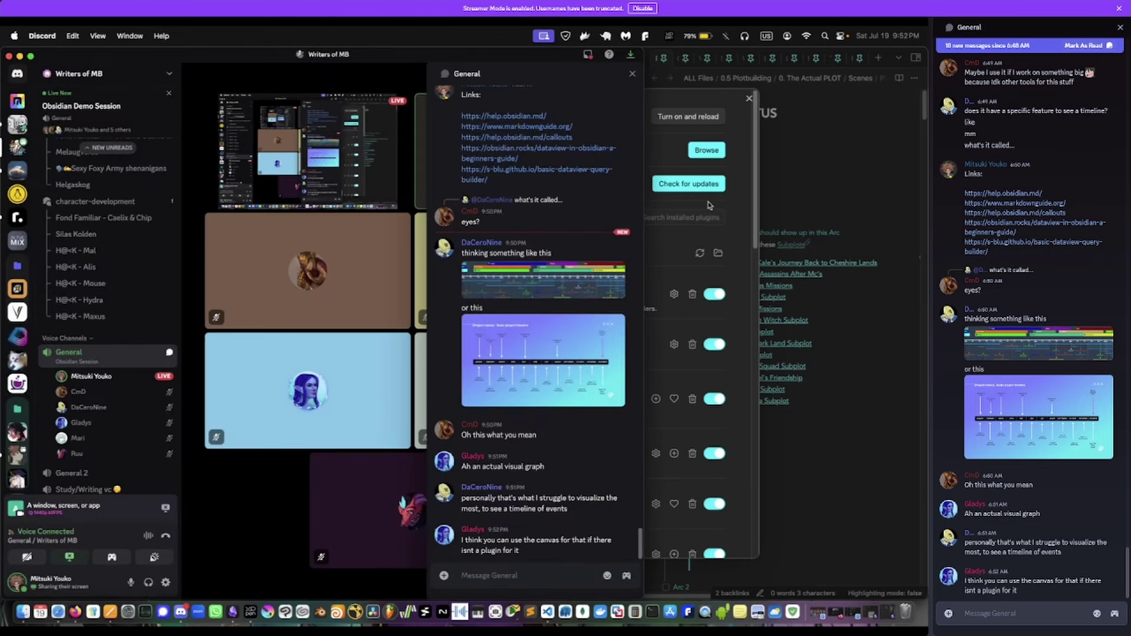
- Return to Obsidian, search the community plugins for "timeline", view the Timeline Canvas Creator details, and close the plugin browser
left_click(713, 150)
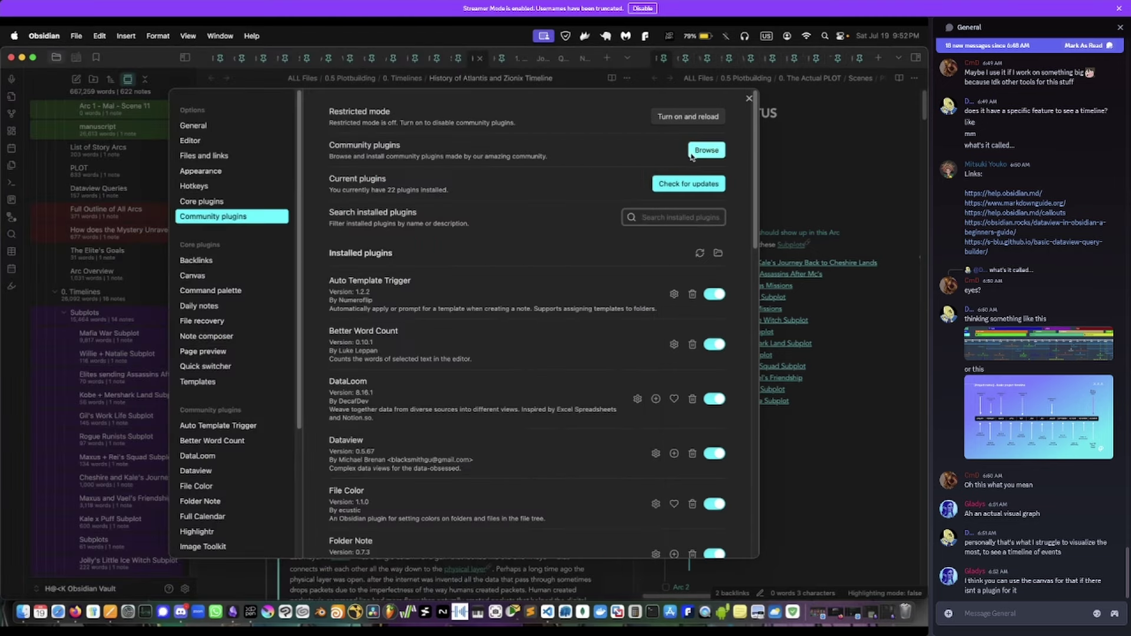
left_click(710, 150)
type("timeline")
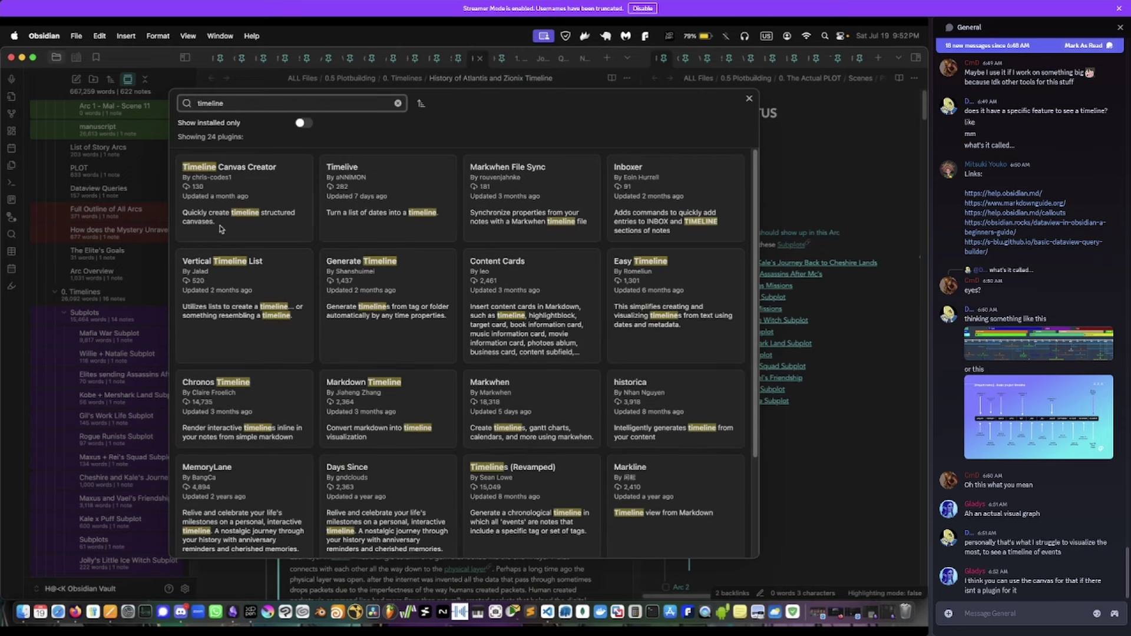
left_click(248, 222)
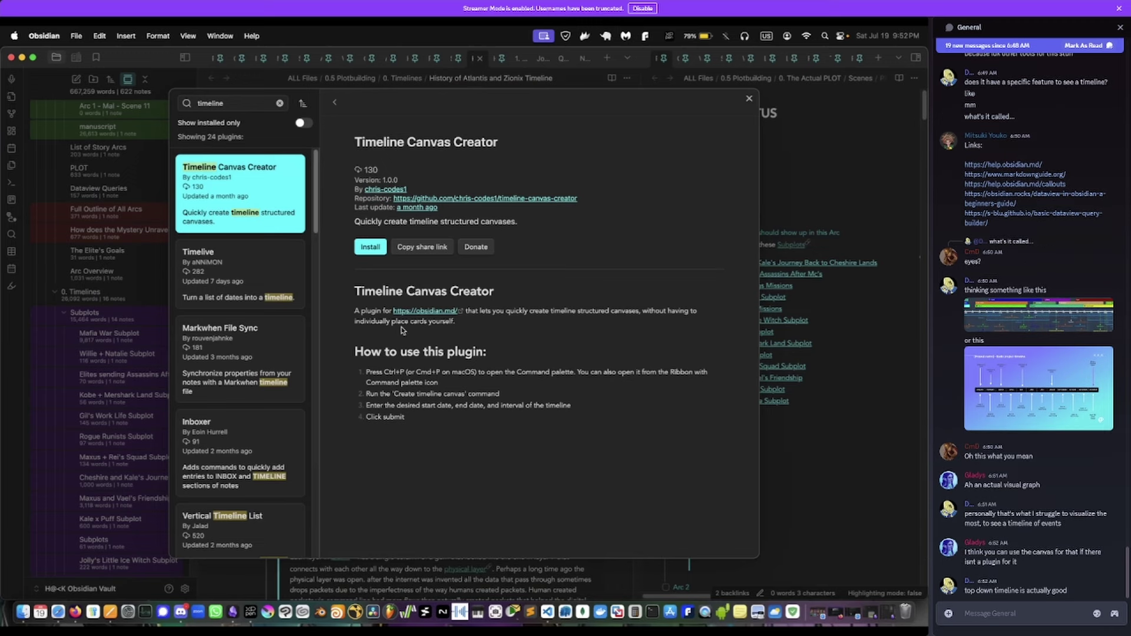
left_click(749, 98)
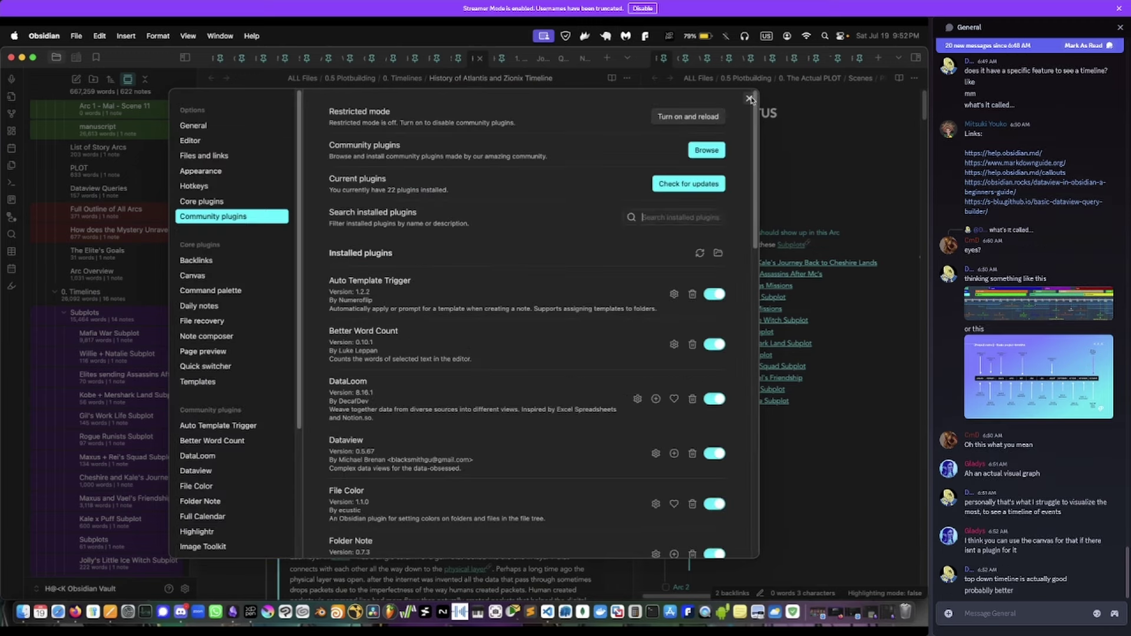
- Search the community plugins for "timeline" again and look through the full list of matching plugins
left_click(707, 152)
type("temp")
key("BackSpace")
key("BackSpace")
key("BackSpace")
type("imepli")
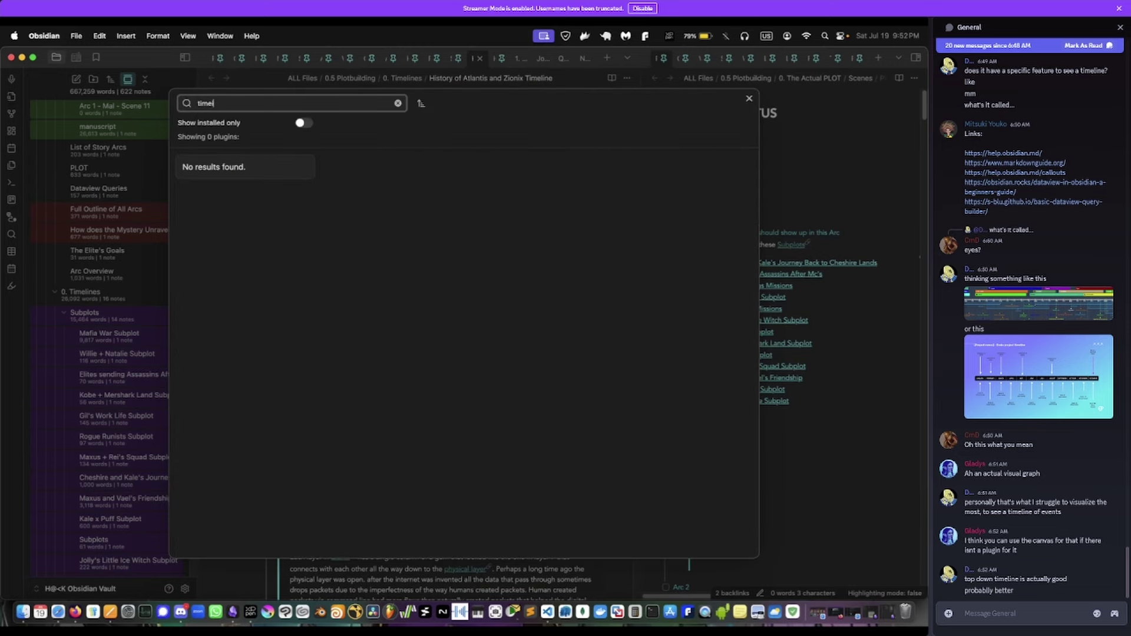
type("line")
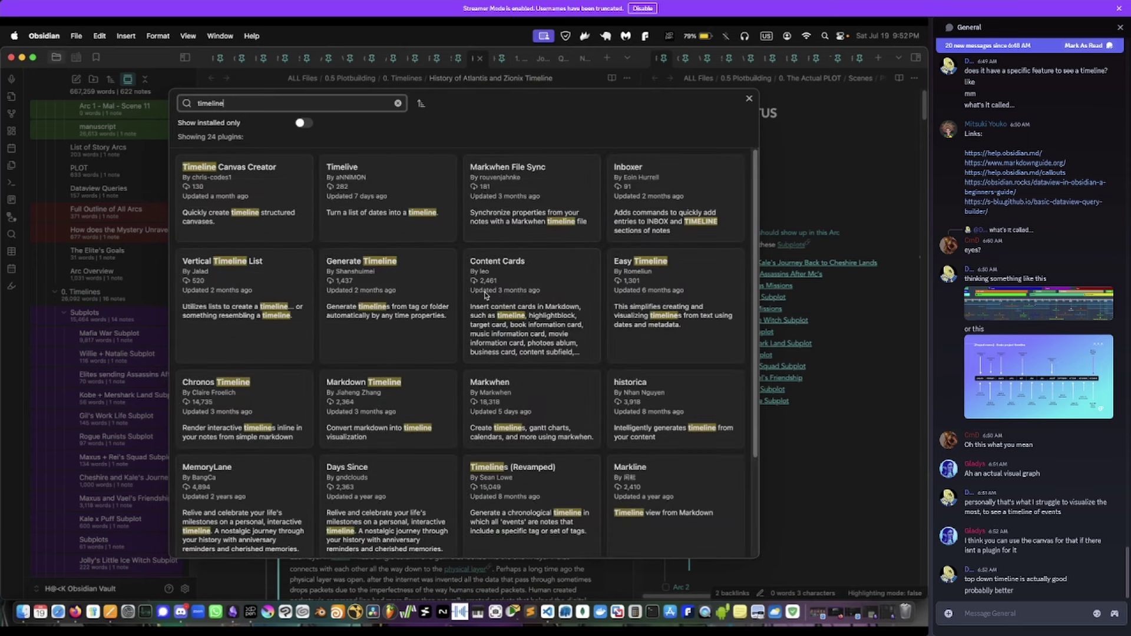
scroll(485, 295, "down", 2)
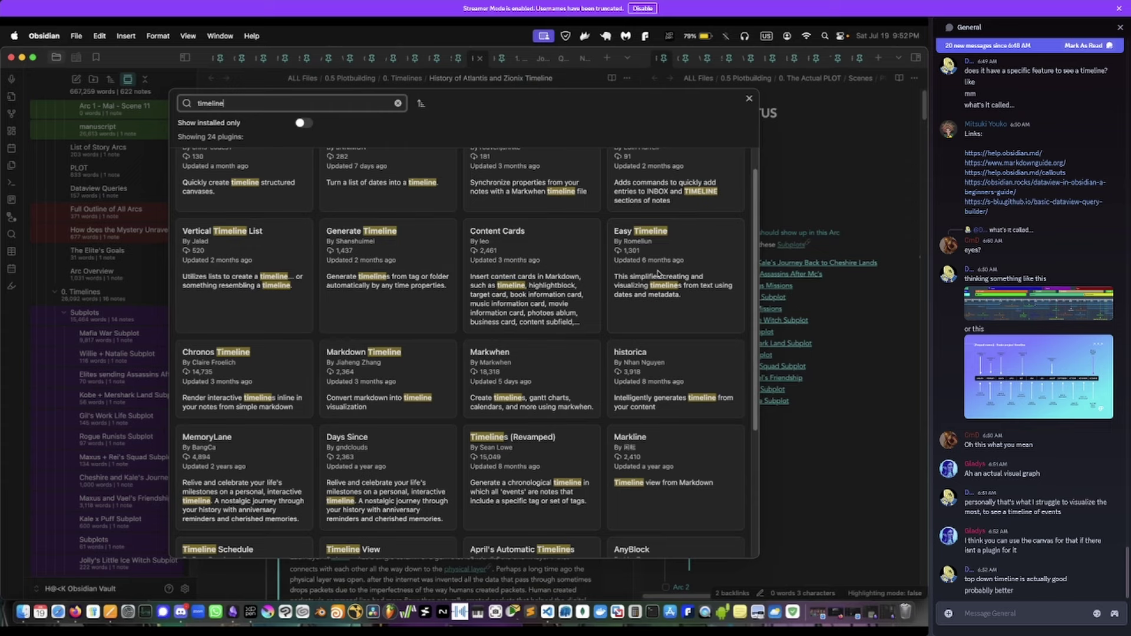
scroll(384, 383, "down", 5)
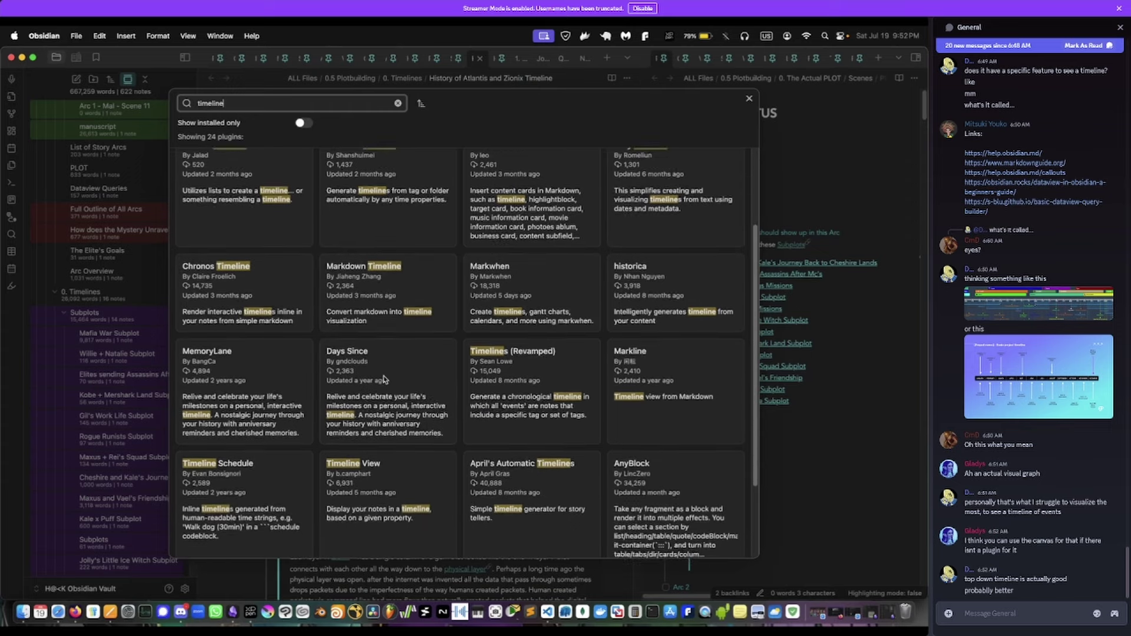
scroll(384, 384, "down", 2)
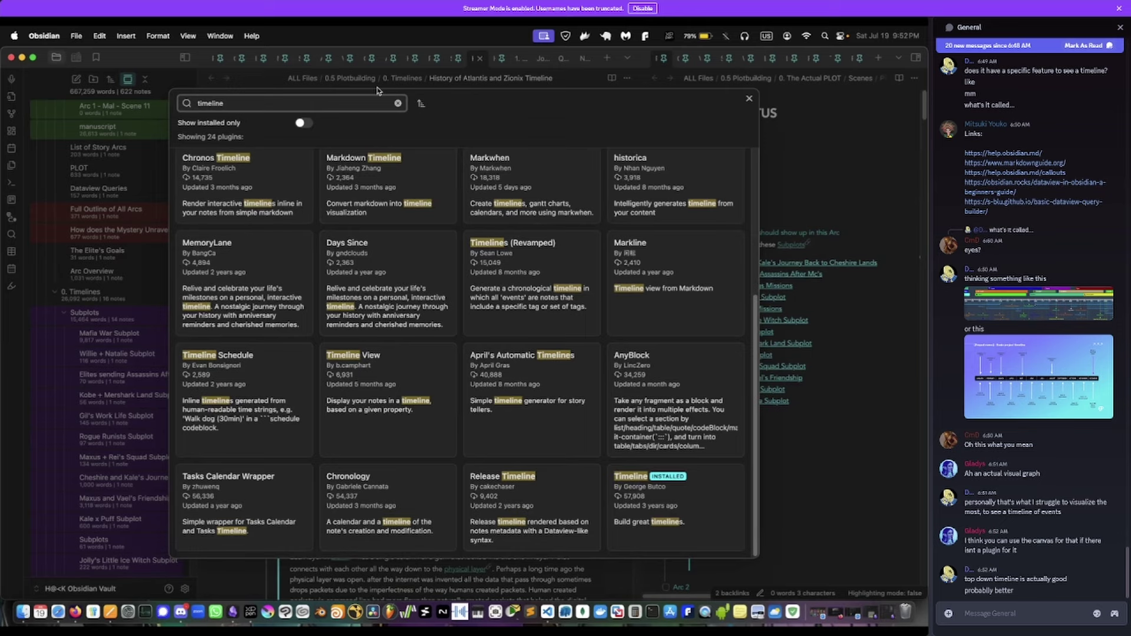
- Replace the plugin search with "calendar" and view the matching plugins from the start of the list
key("BackSpace")
key("BackSpace")
key("BackSpace")
key("BackSpace")
key("BackSpace")
key("BackSpace")
key("BackSpace")
key("BackSpace")
type("ca")
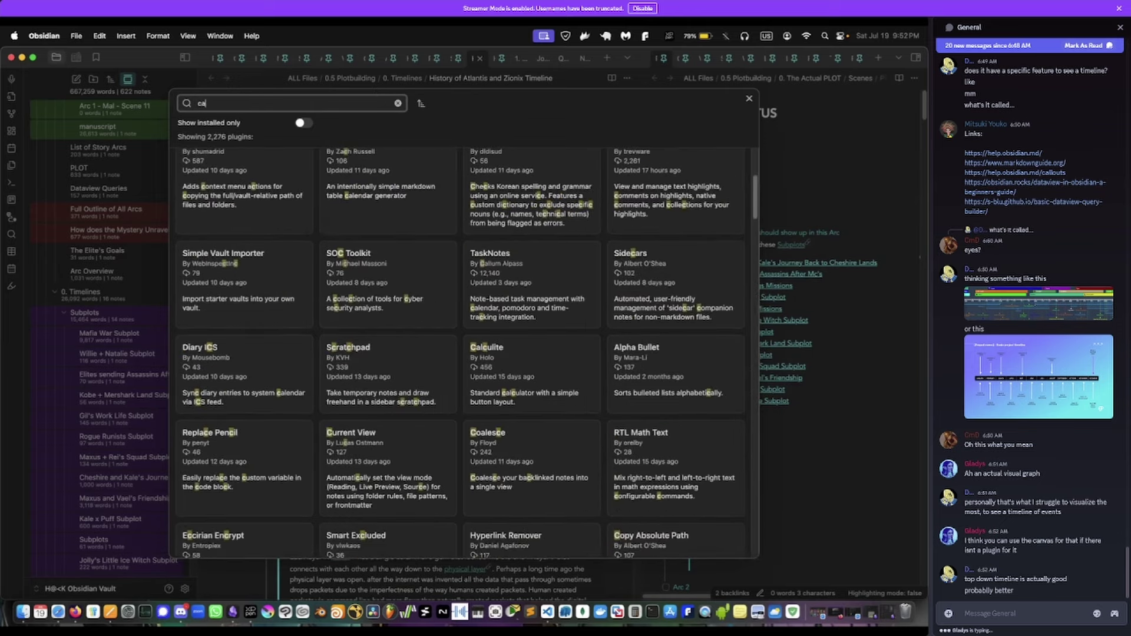
type("lendar")
scroll(392, 256, "up", 5)
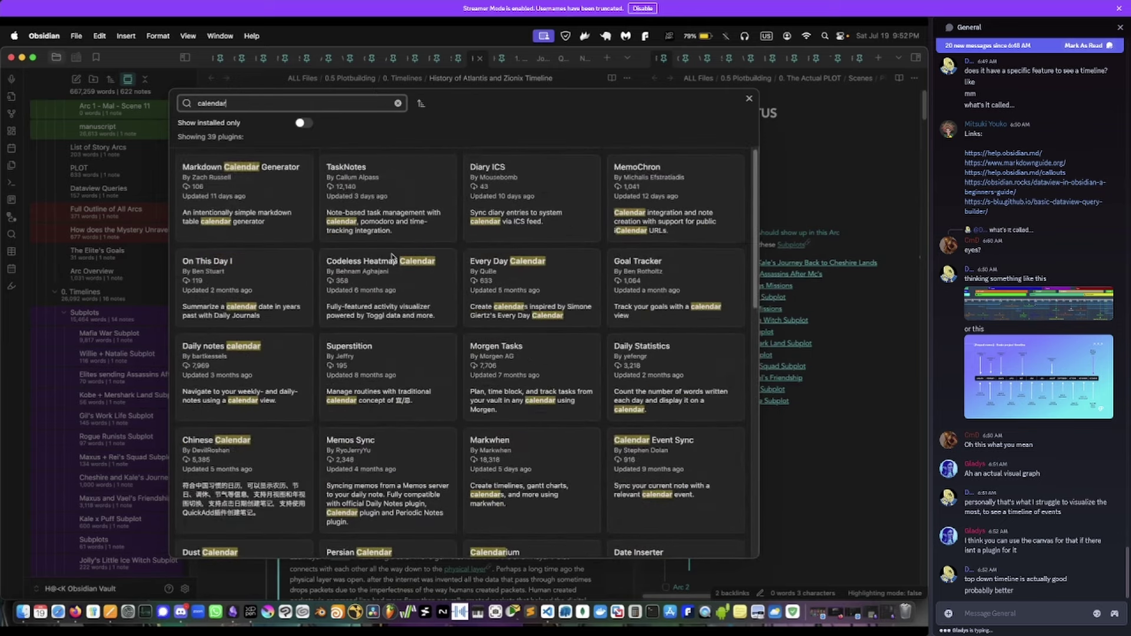
- Open the Scheduling and Planning vault in its own window and look through its file list
right_click(231, 616)
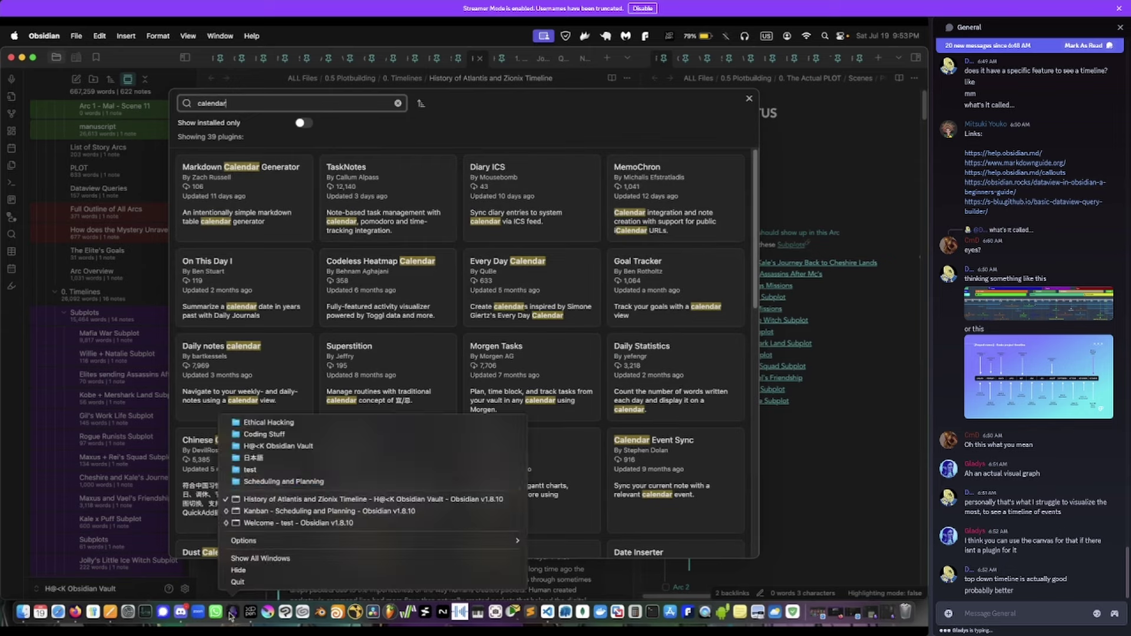
left_click(277, 481)
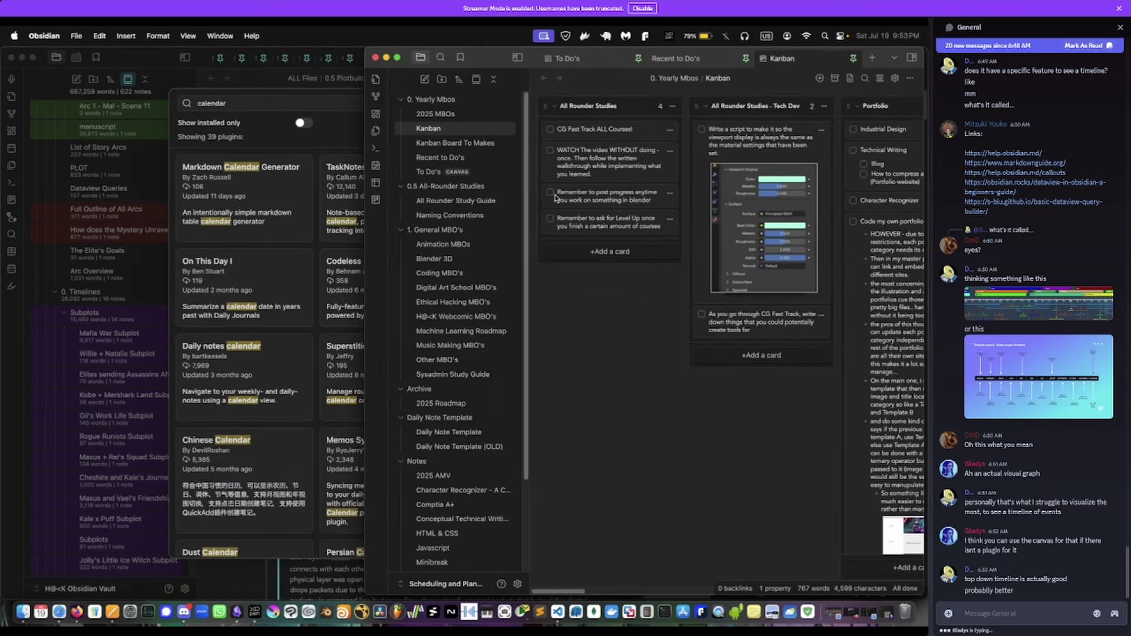
scroll(479, 344, "down", 1)
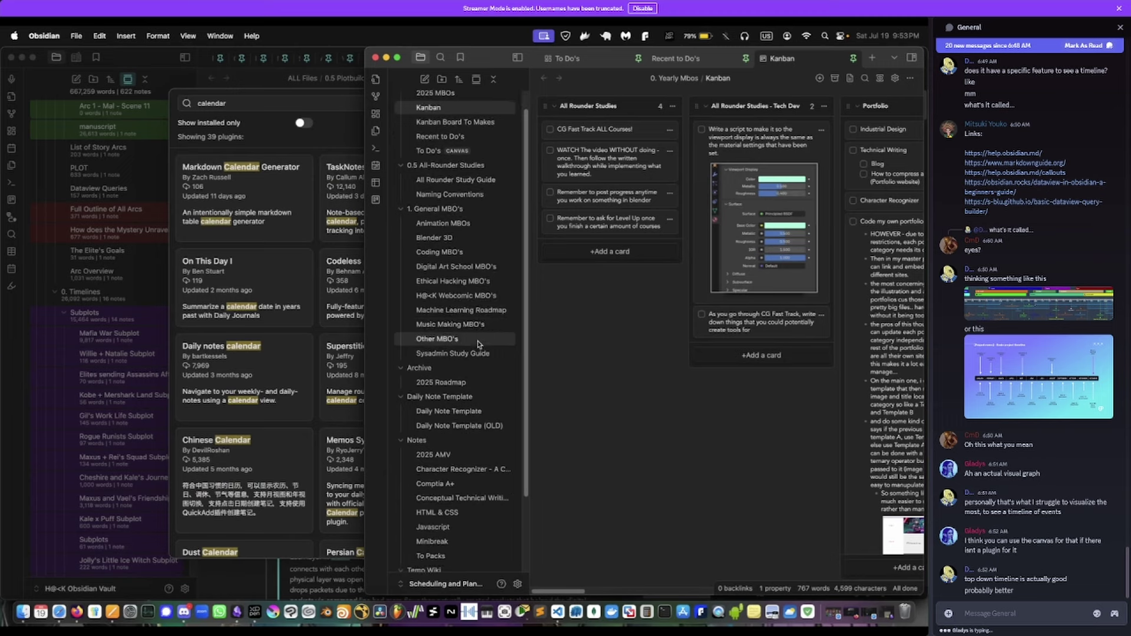
scroll(478, 345, "down", 4)
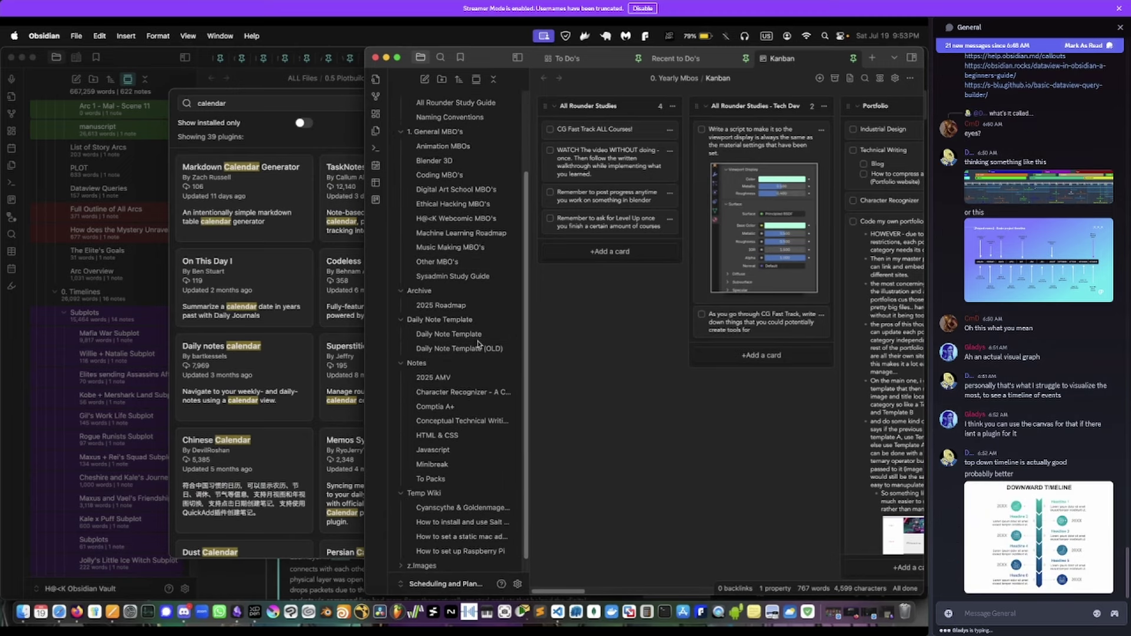
scroll(479, 345, "up", 5)
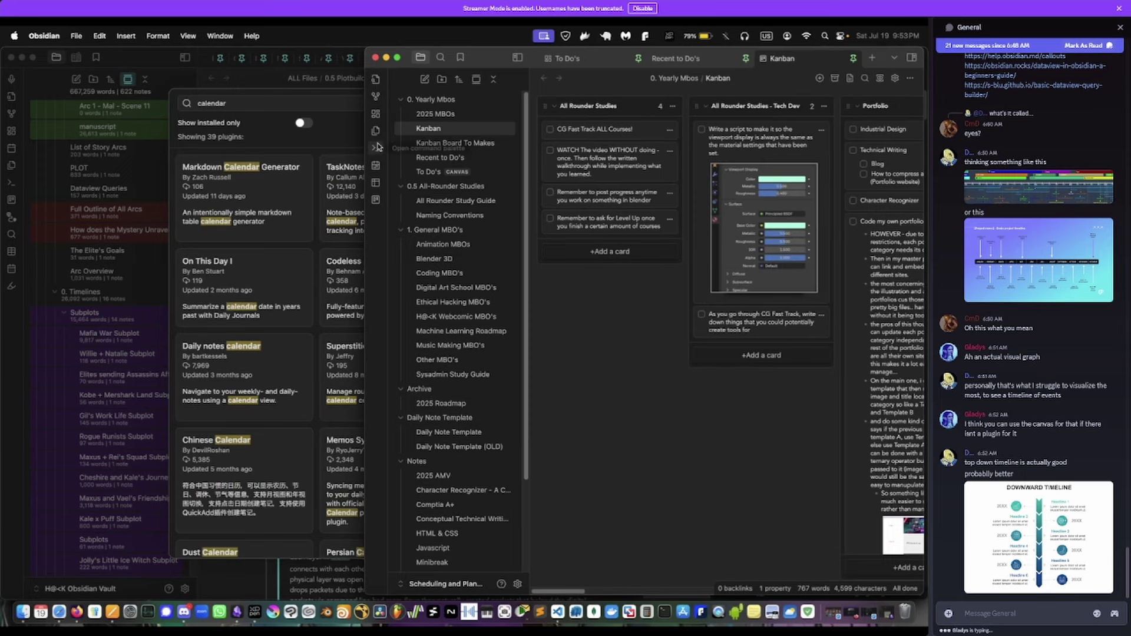
- Open the vault's daily Timeline view, enlarge and then minimize its window, and browse the calendar plugin results again
left_click(376, 184)
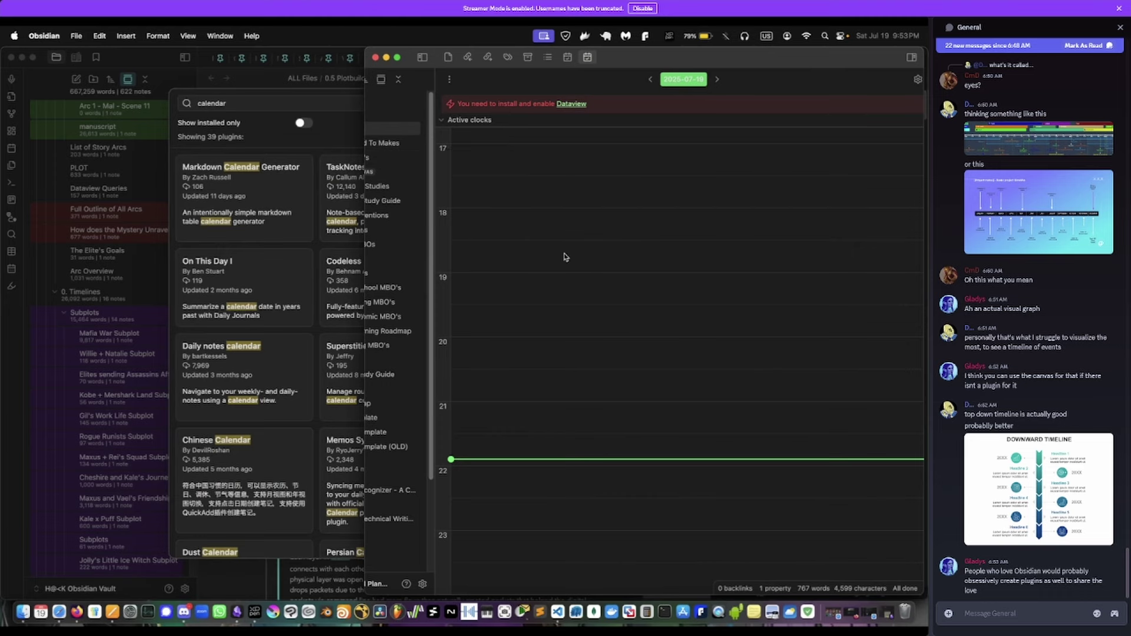
double_click(695, 55)
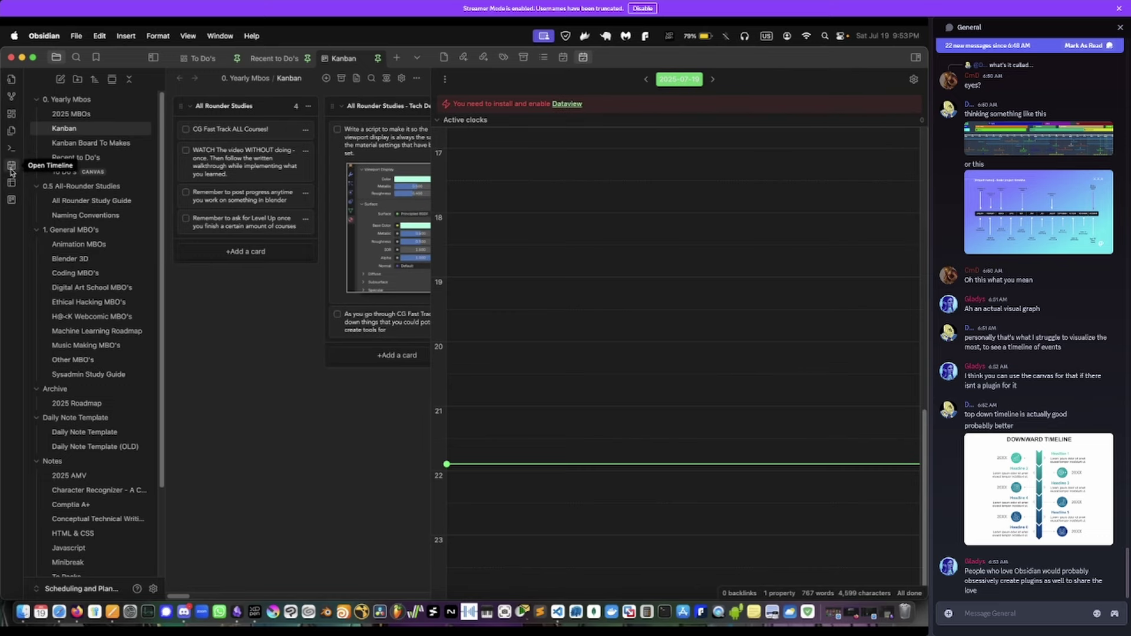
left_click(21, 57)
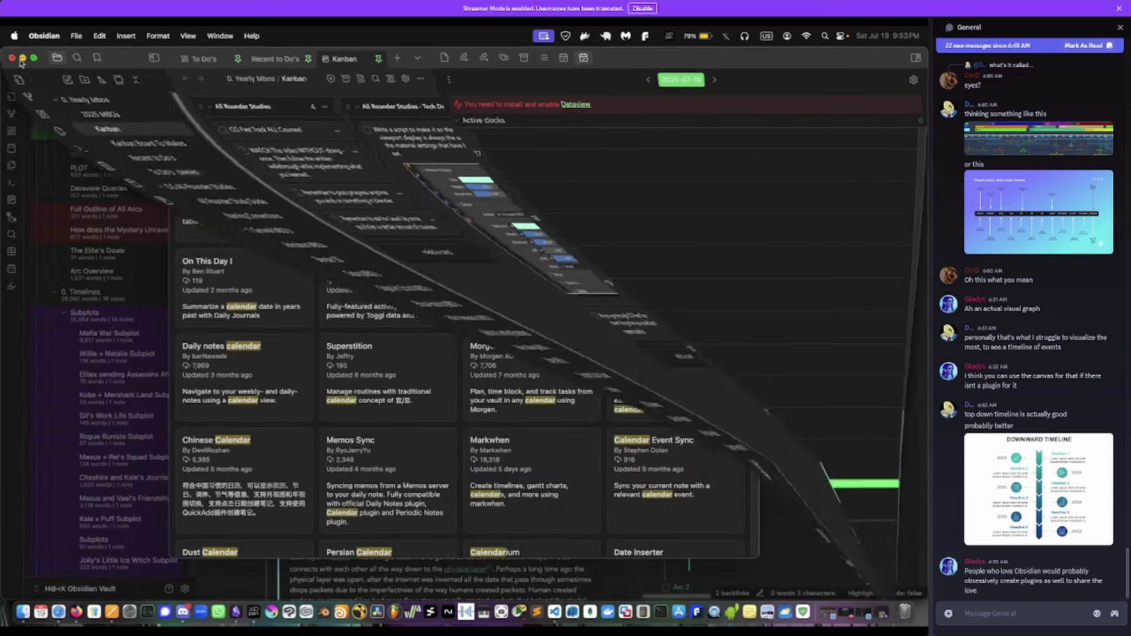
scroll(361, 486, "down", 5)
scroll(362, 487, "up", 15)
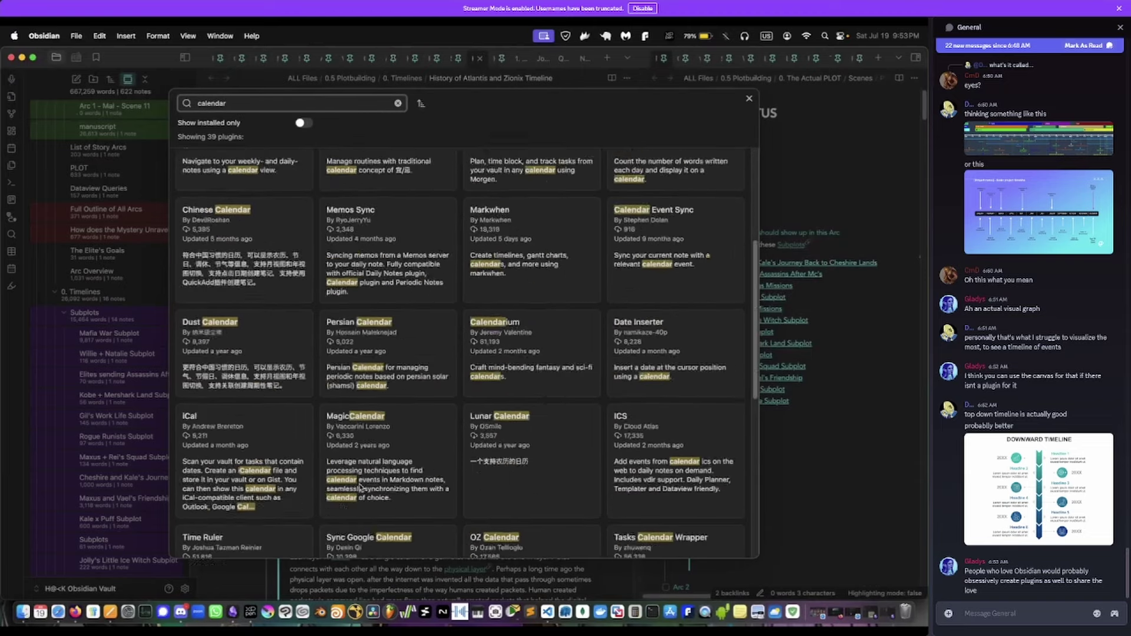
- Switch to Discord and add thumbs-up reactions to the top-down timeline message and the message about Obsidian fans creating plugins
left_click(181, 612)
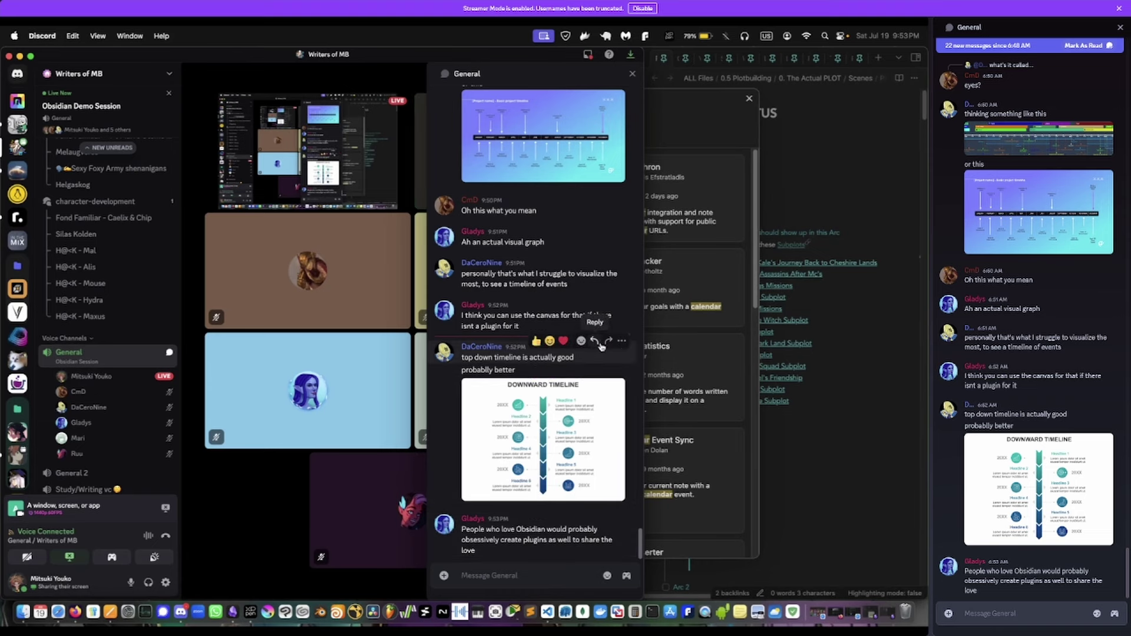
left_click(536, 360)
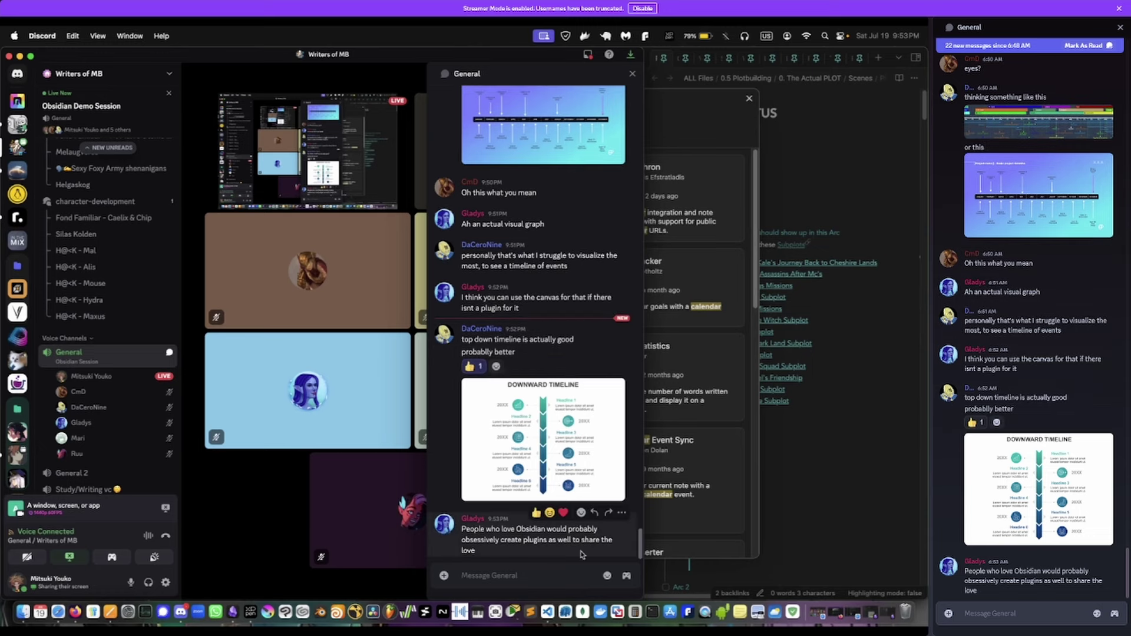
left_click(536, 512)
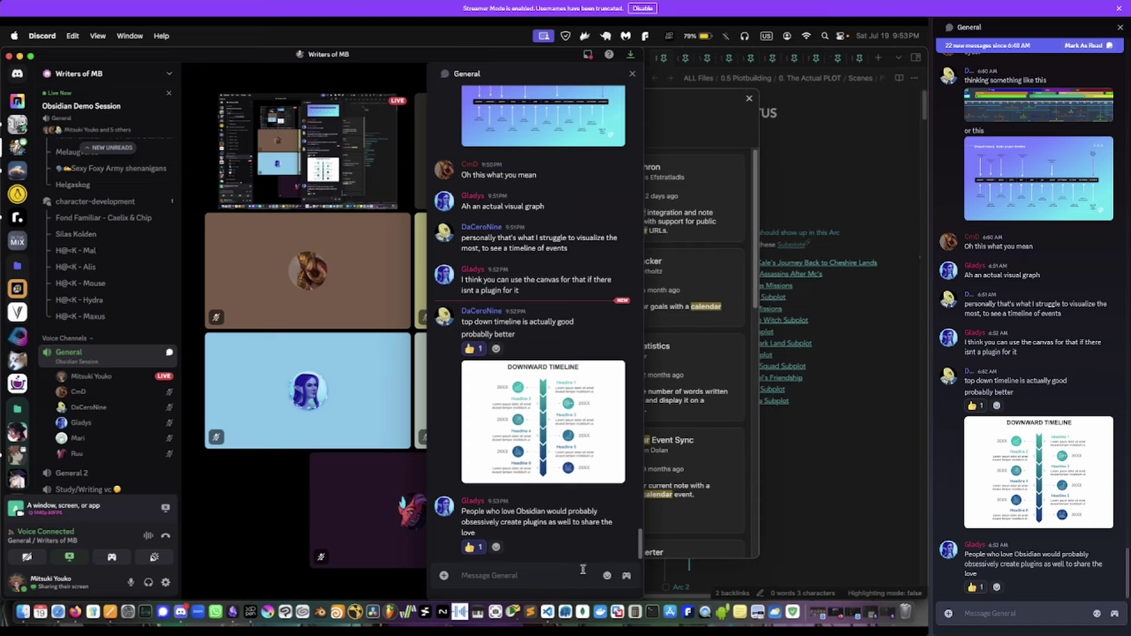
- Switch back to Obsidian, close the community plugin browser, and minimize the vault window
left_click(747, 387)
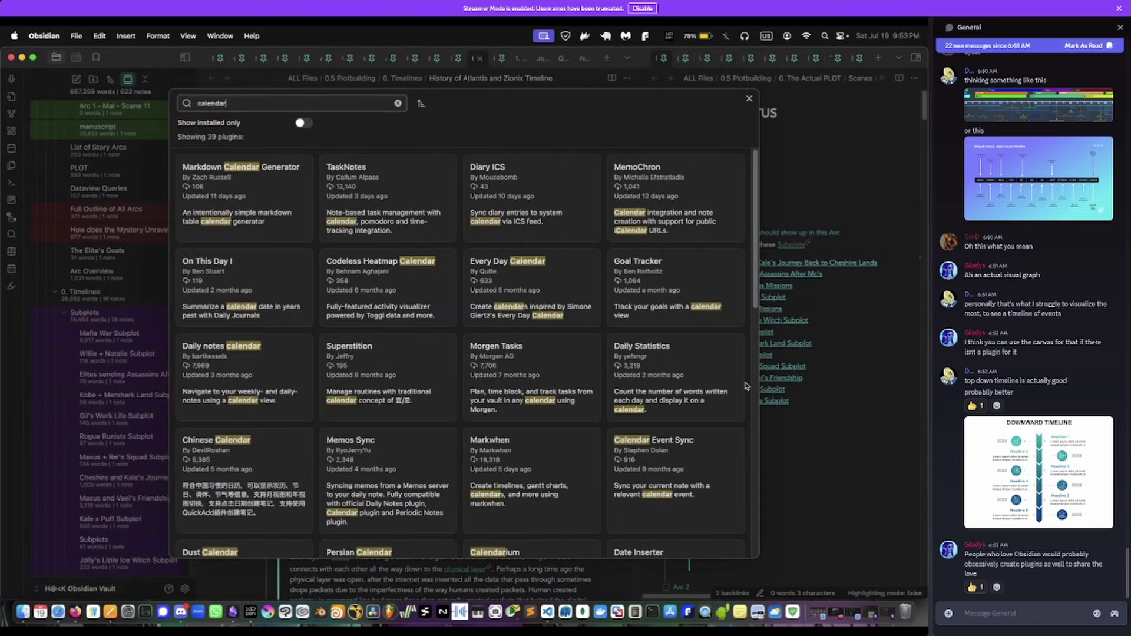
left_click(749, 98)
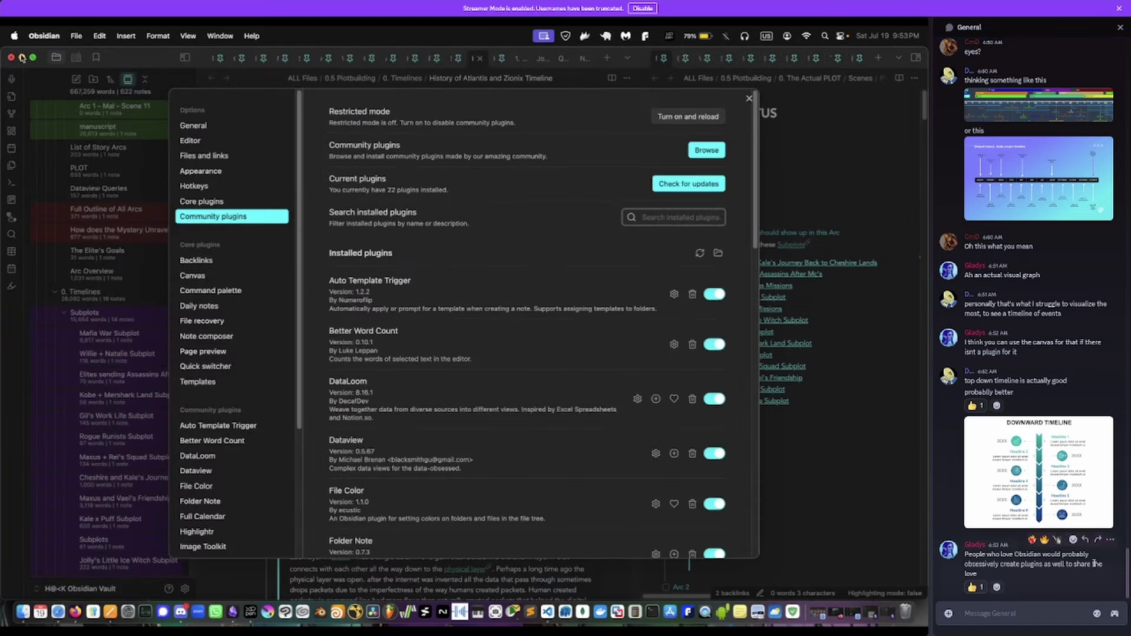
left_click(22, 58)
- Bring the Obsidian For Writers Session document in Pages into focus and close its window
left_click(1111, 542)
left_click(709, 408)
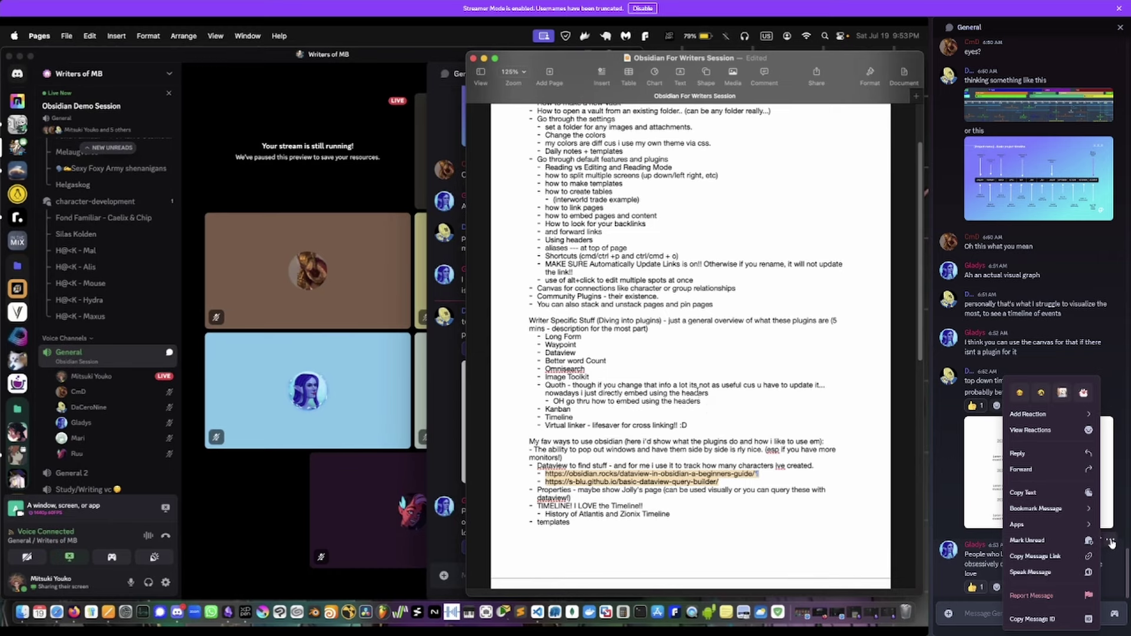
left_click(474, 58)
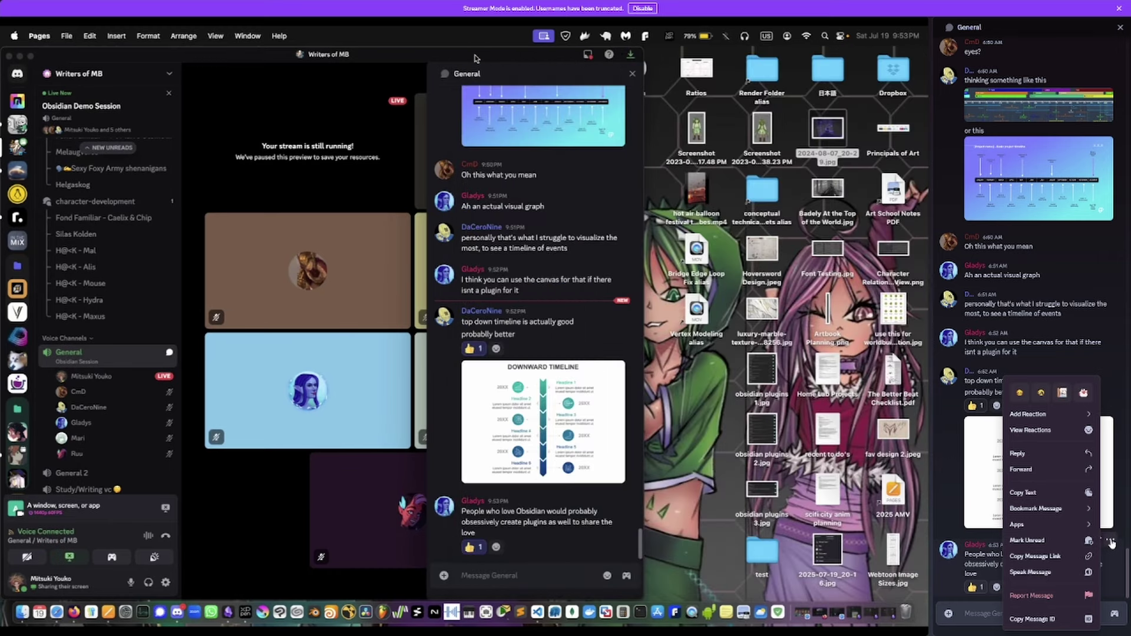
- Switch to Discord, enlarge its window, and review the General chat from the earlier timeline questions to the newest message
left_click(644, 235)
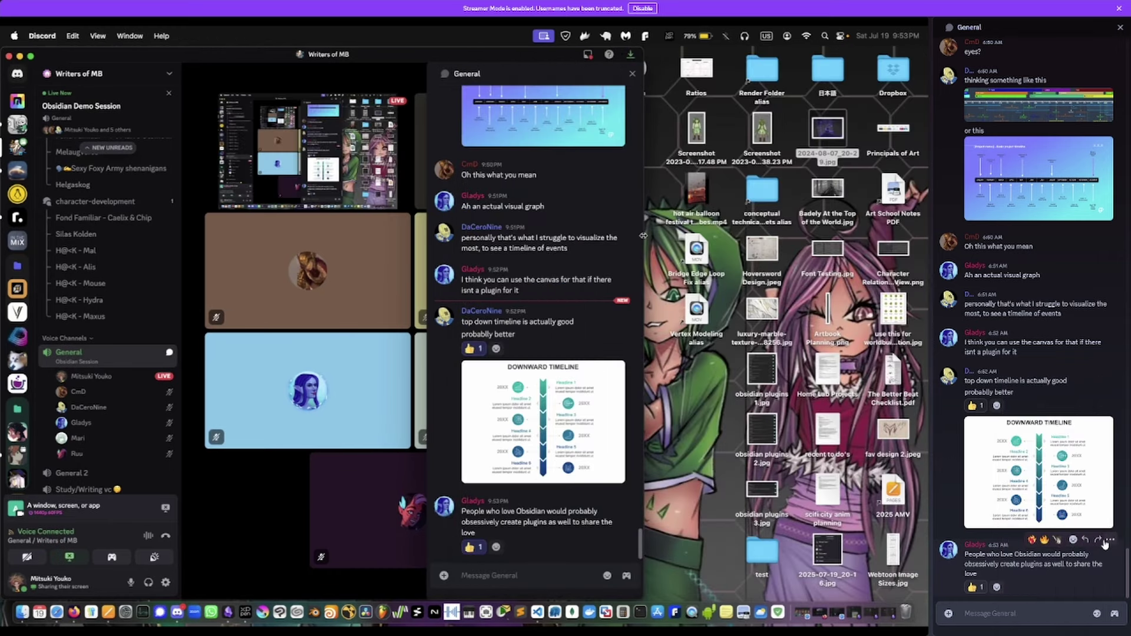
scroll(643, 236, "up", 7)
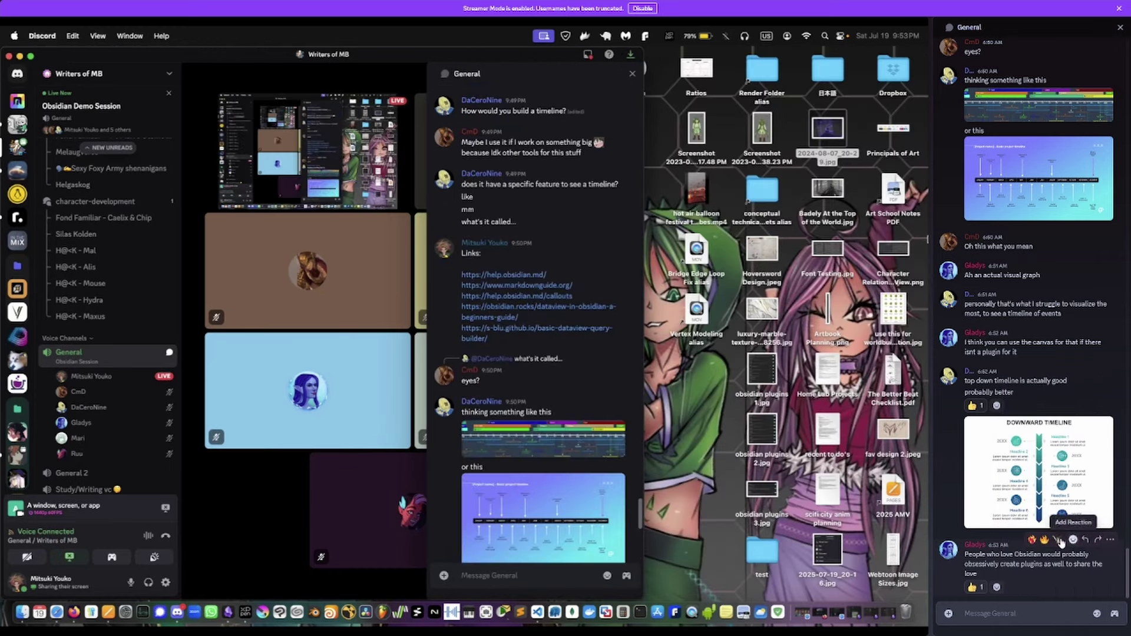
double_click(518, 60)
scroll(825, 519, "down", 5)
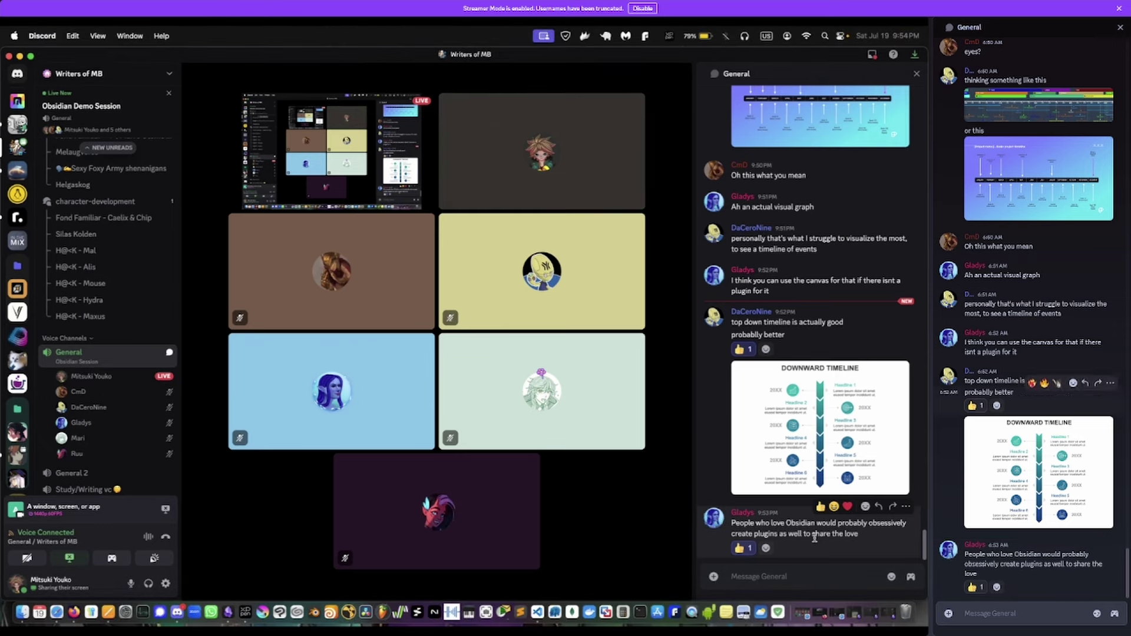
- Send the messages "im stopping the recording now" and "we good?" in the General chat
left_click(1010, 616)
type("im sto")
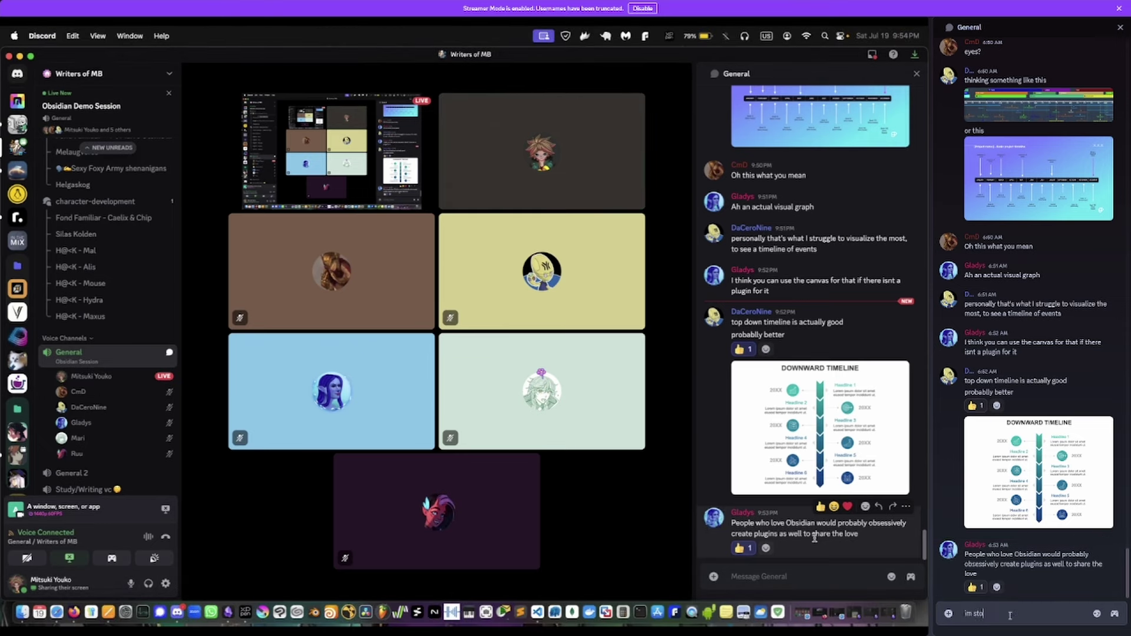
type("pping the recordin")
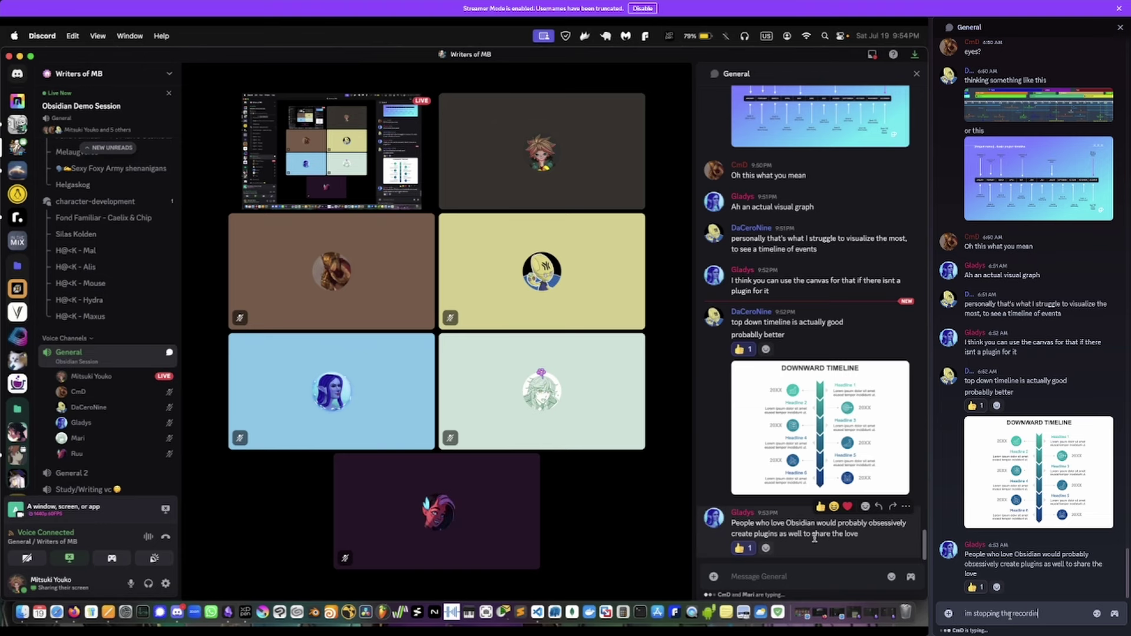
type("g now")
key("Return")
type("we good?")
key("Return")
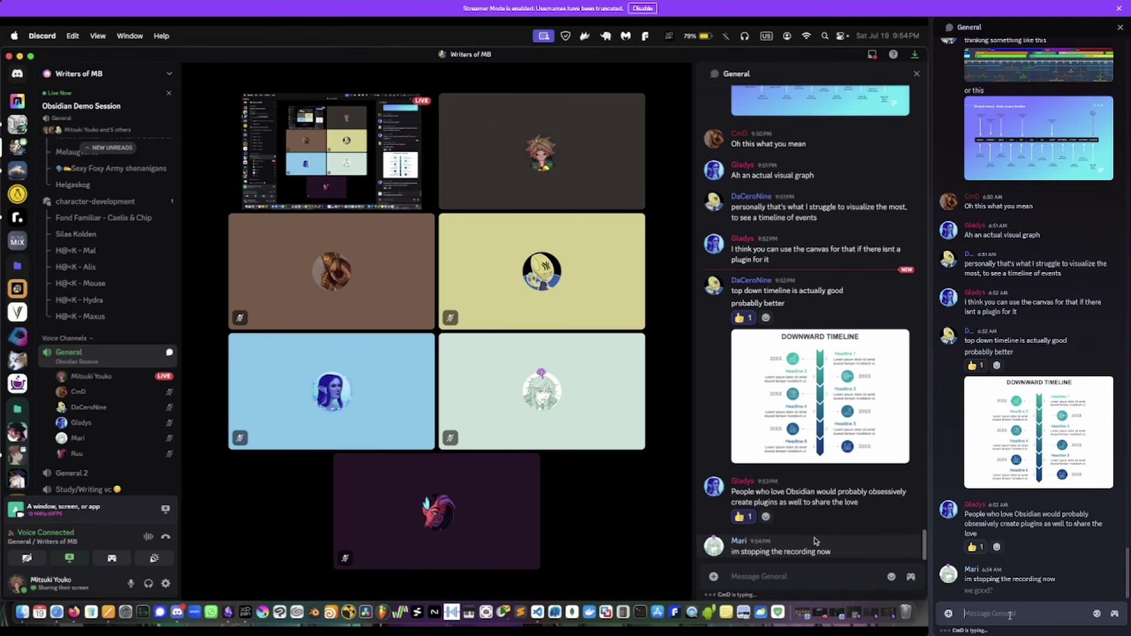